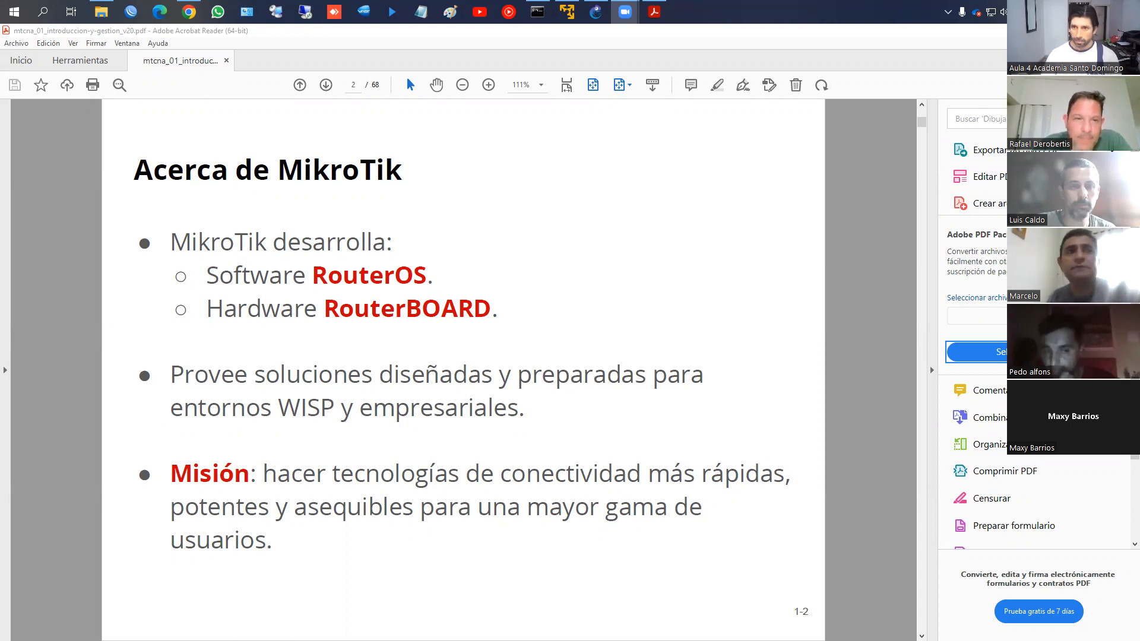
Bring the Chrome course page over the Acrobat slides and maximize it
{"action": "left_click_drag", "start_coordinate": [1139, 50], "coordinate": [587, 51]}
{"action": "double_click", "coordinate": [587, 55]}
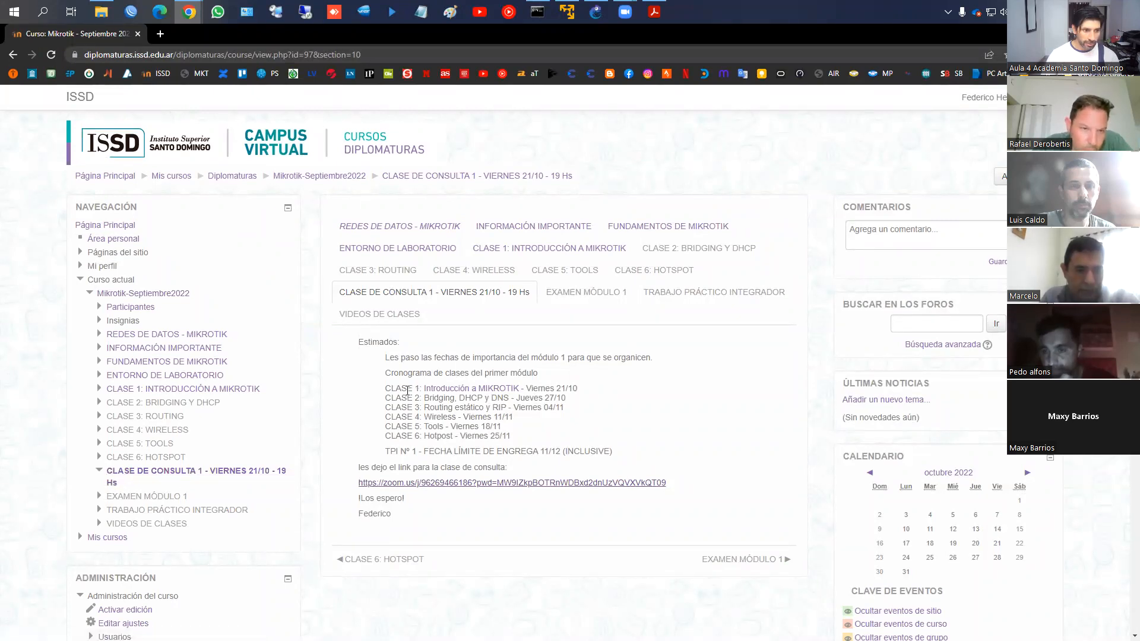
{"action": "left_click_drag", "start_coordinate": [387, 388], "coordinate": [520, 439]}
{"action": "double_click", "coordinate": [530, 398]}
{"action": "left_click", "coordinate": [530, 397]}
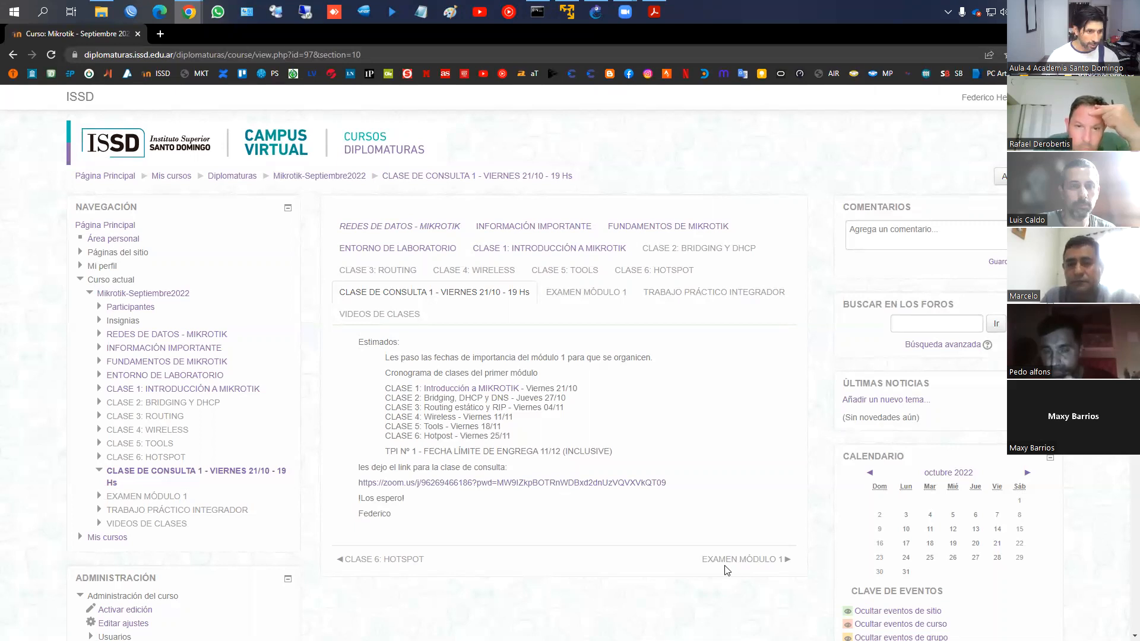
{"action": "left_click", "coordinate": [536, 398]}
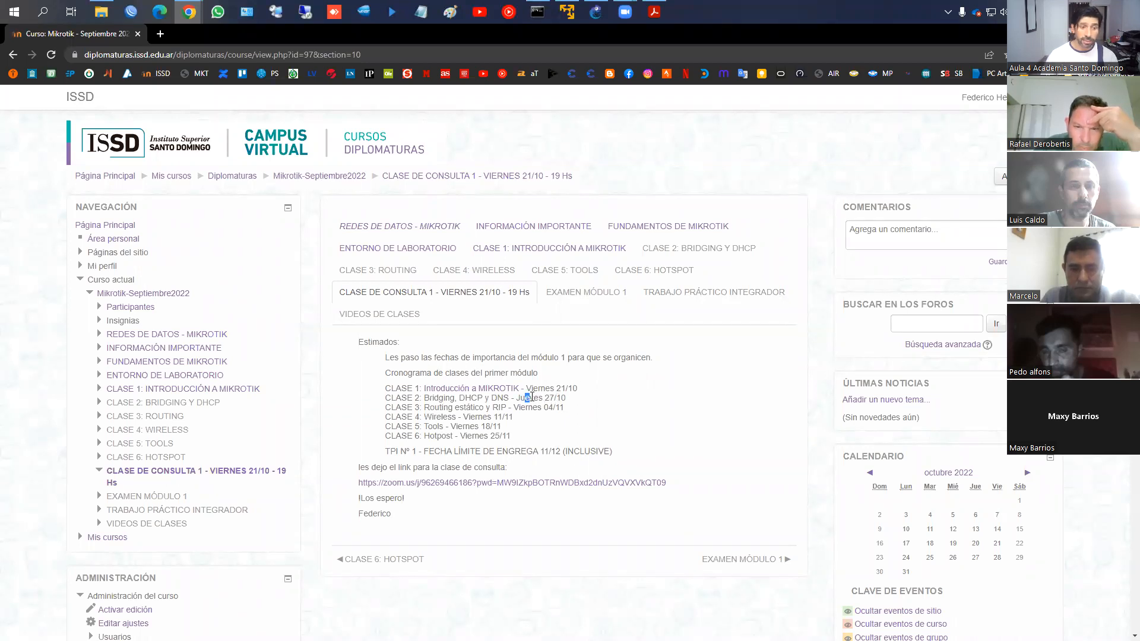
{"action": "left_click_drag", "start_coordinate": [514, 406], "coordinate": [519, 407]}
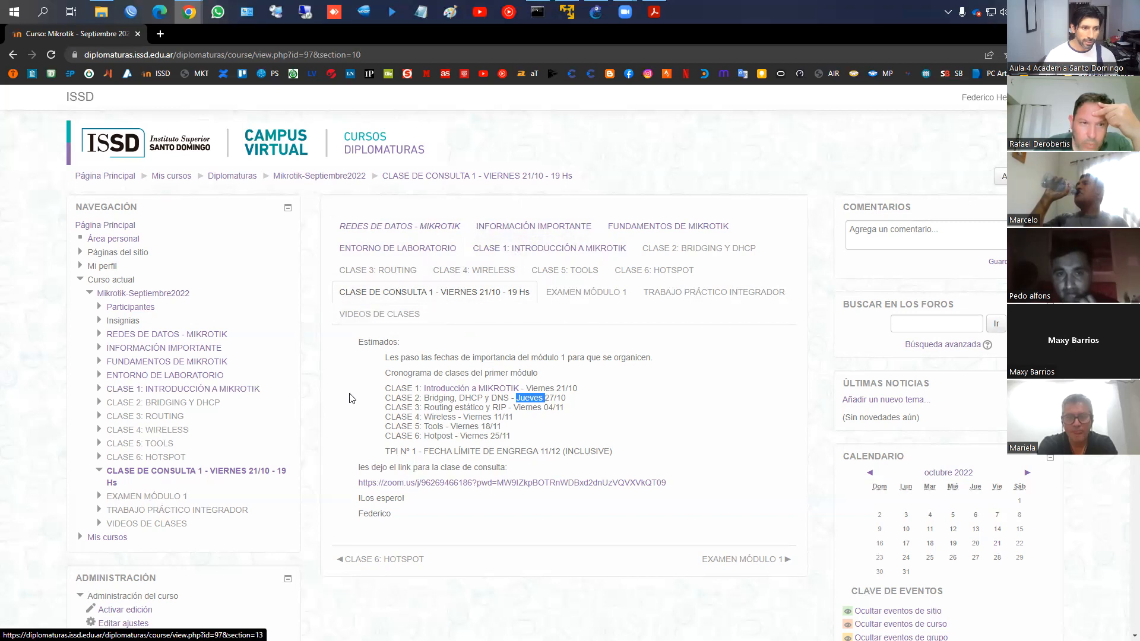
Open the ENTORNO DE LABORATORIO section and scroll through its lab setup videos
{"action": "left_click", "coordinate": [196, 375]}
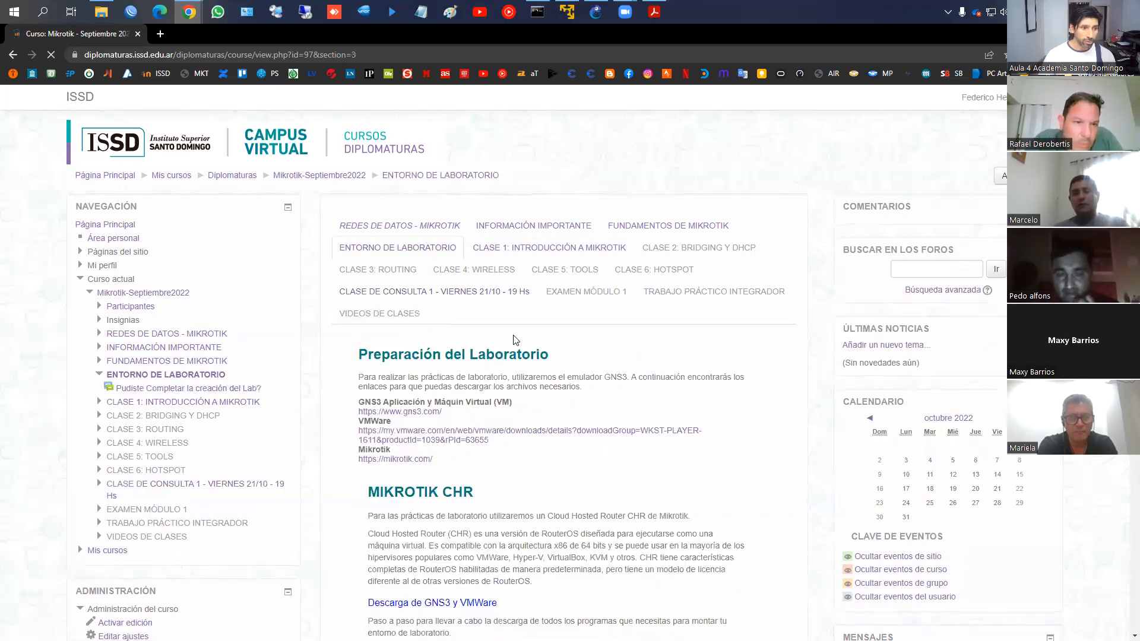
{"action": "scroll", "coordinate": [516, 336], "scroll_direction": "down", "scroll_amount": 8}
{"action": "scroll", "coordinate": [517, 336], "scroll_direction": "down", "scroll_amount": 6}
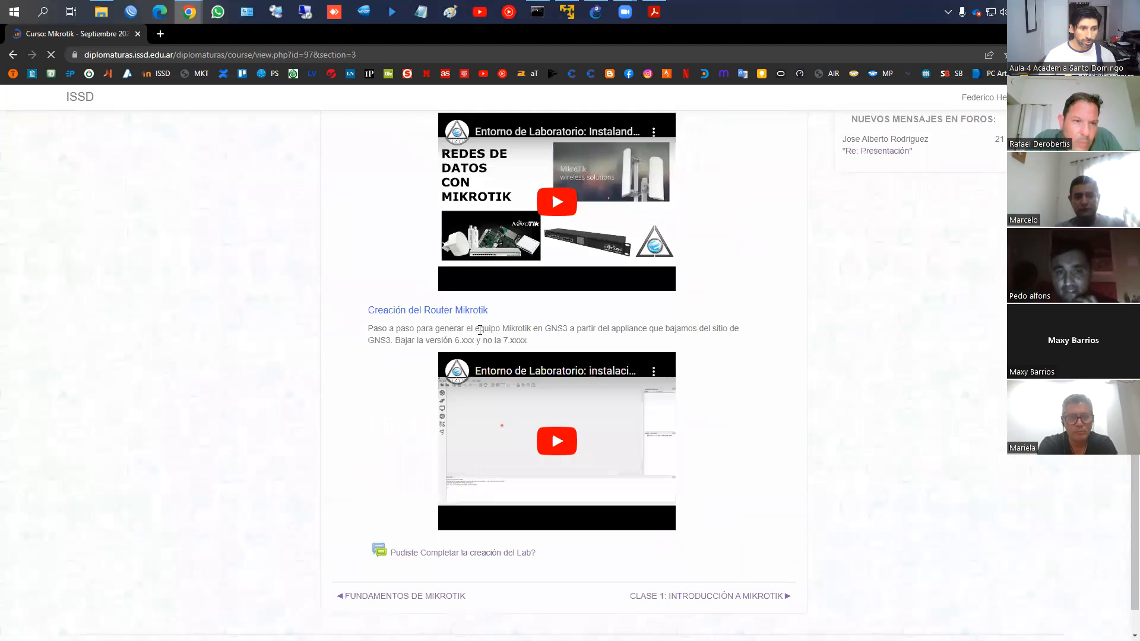
{"action": "scroll", "coordinate": [657, 321], "scroll_direction": "up", "scroll_amount": 7}
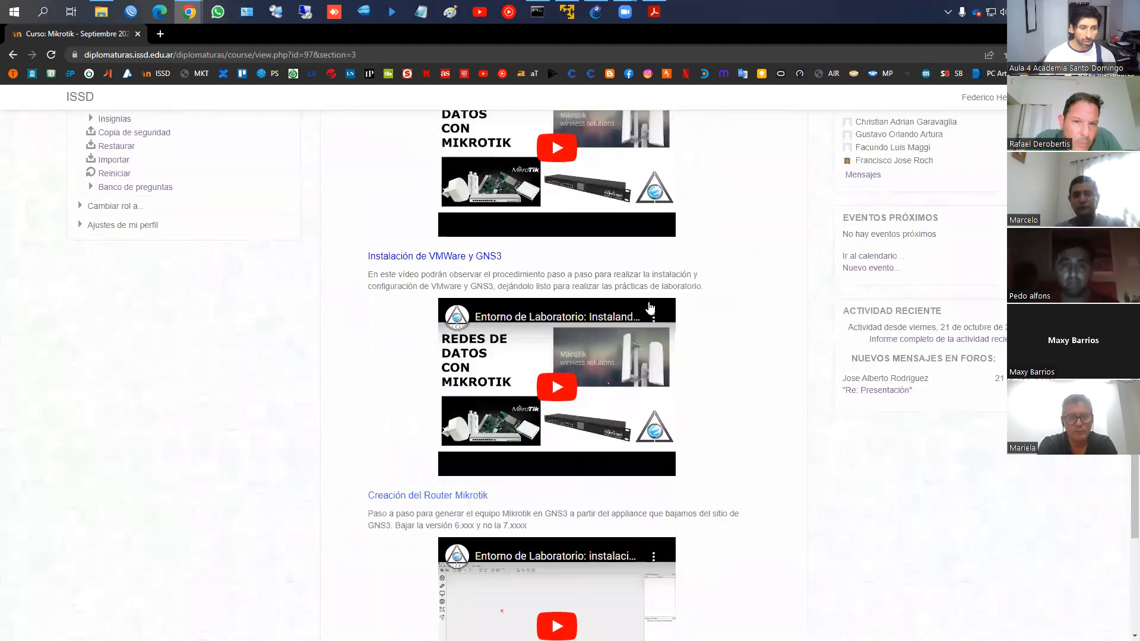
{"action": "scroll", "coordinate": [646, 311], "scroll_direction": "down", "scroll_amount": 5}
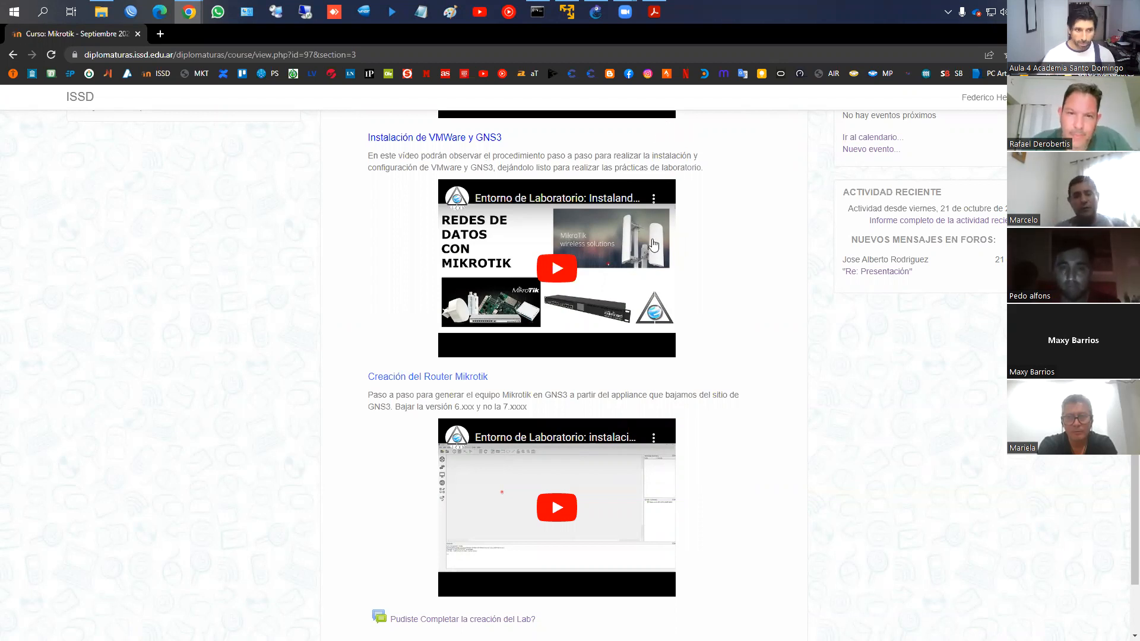
{"action": "scroll", "coordinate": [659, 250], "scroll_direction": "up", "scroll_amount": 3}
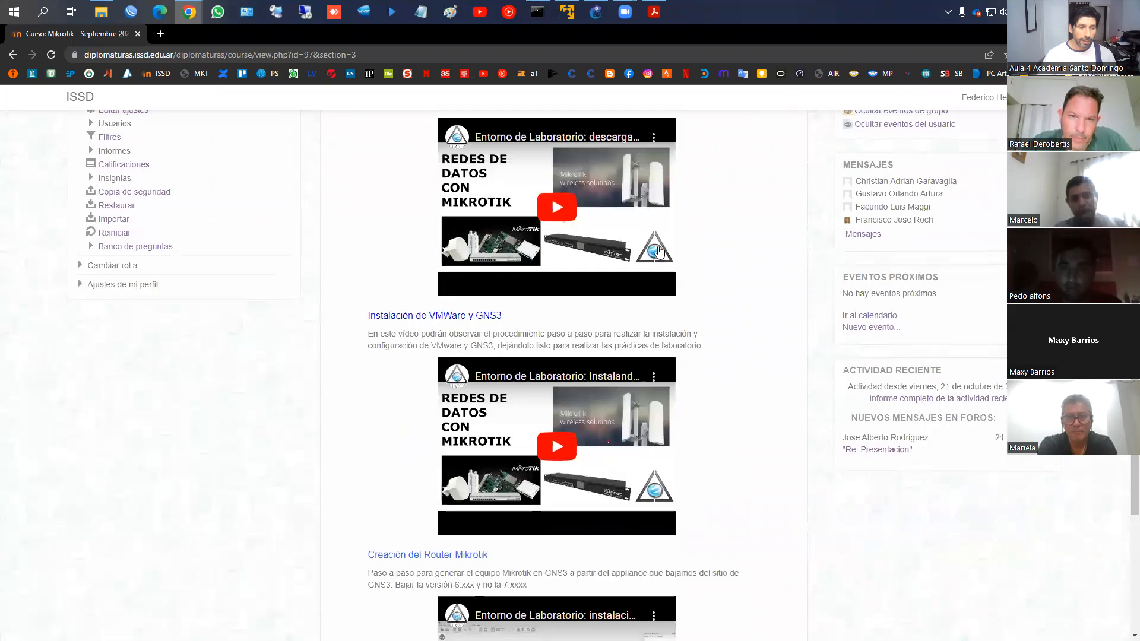
{"action": "scroll", "coordinate": [653, 297], "scroll_direction": "down", "scroll_amount": 4}
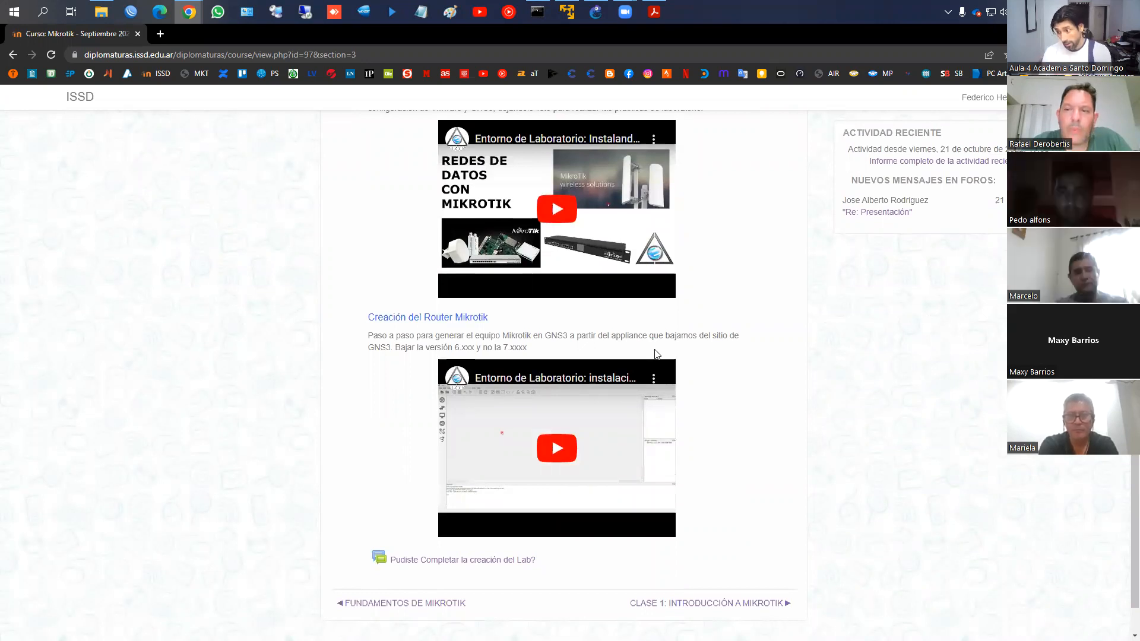
Browse the GNS3, VMware and MikroTik CHR material, ending back at the top
{"action": "scroll", "coordinate": [657, 354], "scroll_direction": "up", "scroll_amount": 5}
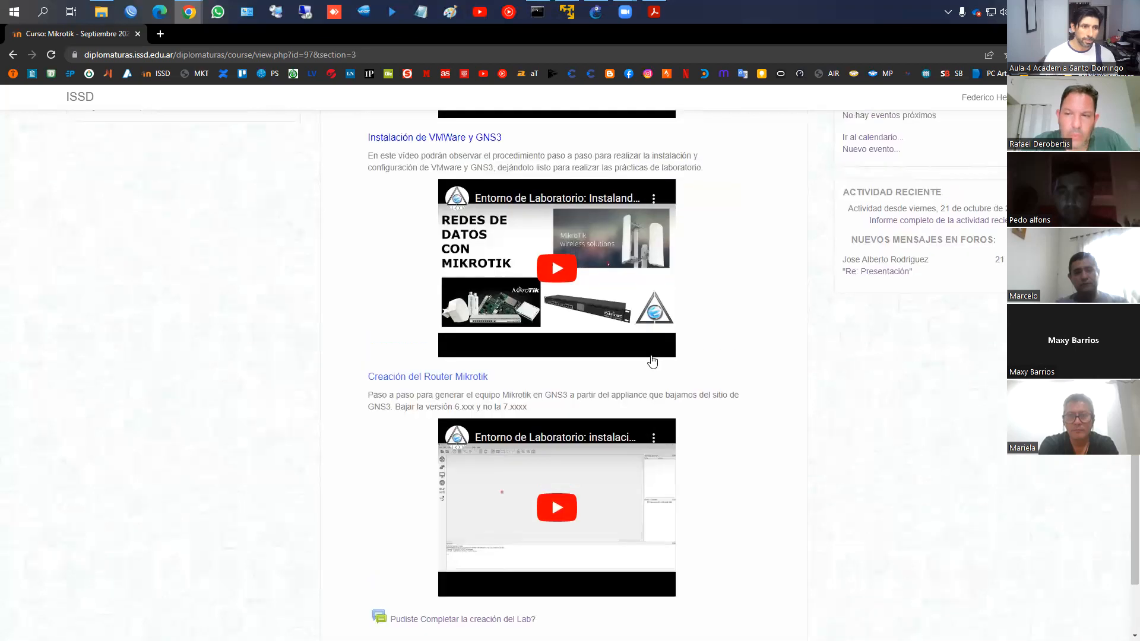
{"action": "scroll", "coordinate": [636, 358], "scroll_direction": "up", "scroll_amount": 3}
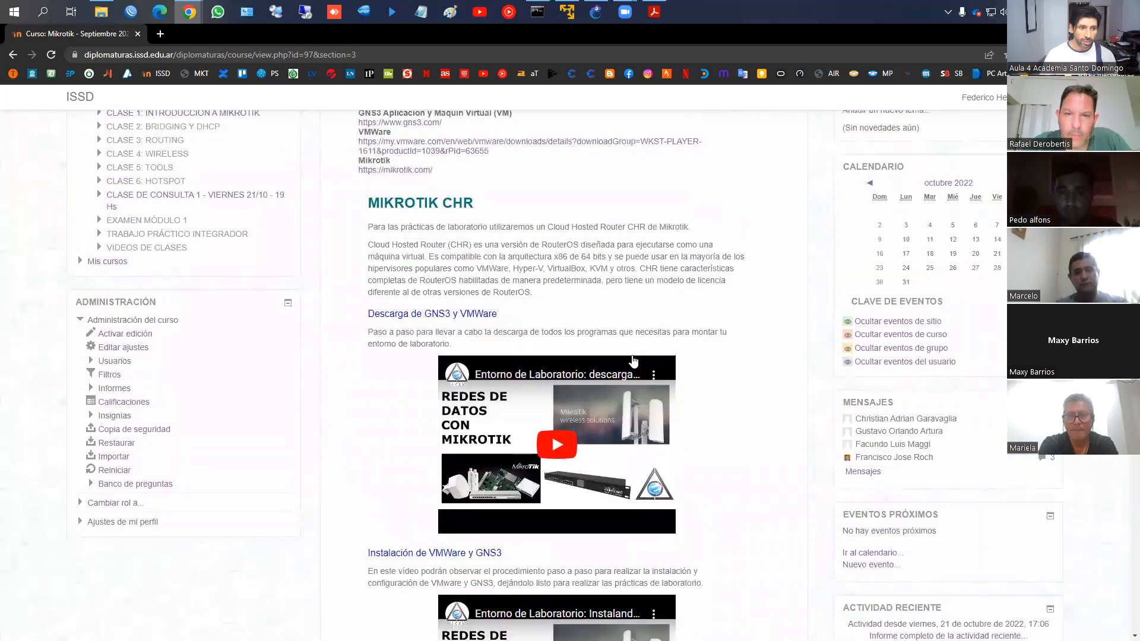
{"action": "scroll", "coordinate": [633, 359], "scroll_direction": "up", "scroll_amount": 3}
{"action": "scroll", "coordinate": [573, 412], "scroll_direction": "down", "scroll_amount": 5}
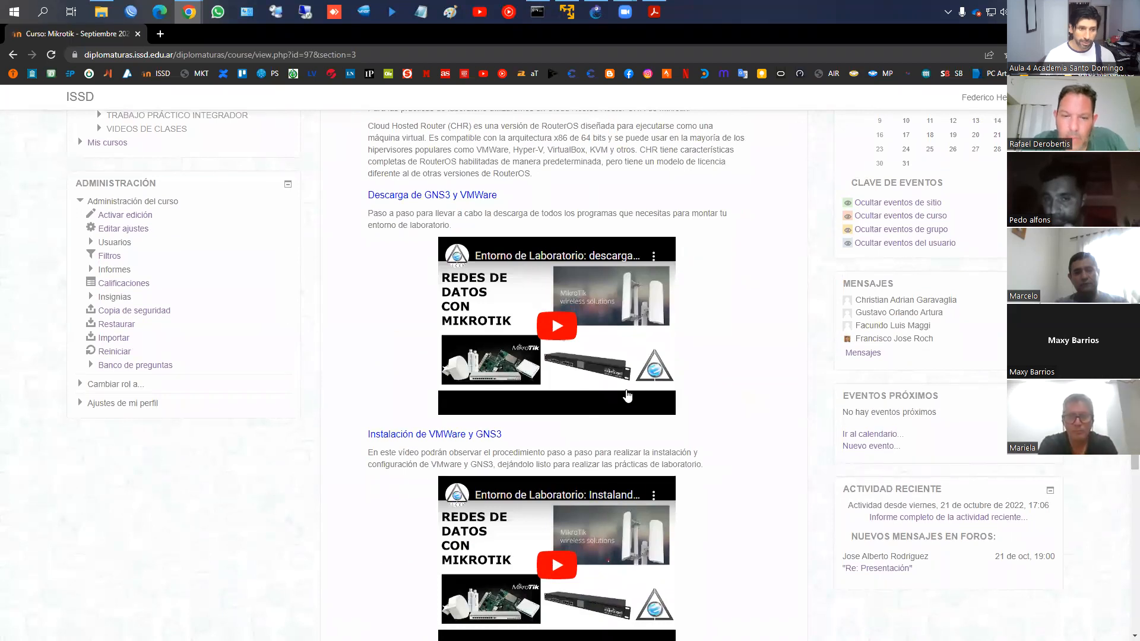
{"action": "scroll", "coordinate": [629, 393], "scroll_direction": "down", "scroll_amount": 1}
{"action": "scroll", "coordinate": [629, 394], "scroll_direction": "down", "scroll_amount": 2}
{"action": "scroll", "coordinate": [629, 394], "scroll_direction": "up", "scroll_amount": 5}
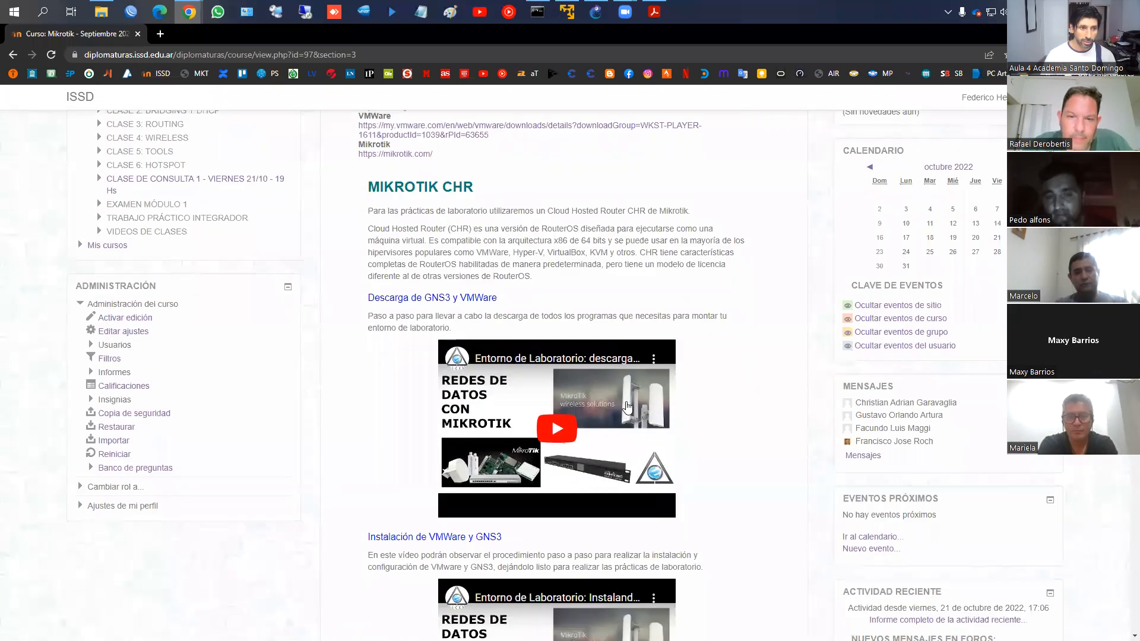
{"action": "scroll", "coordinate": [580, 291], "scroll_direction": "up", "scroll_amount": 1}
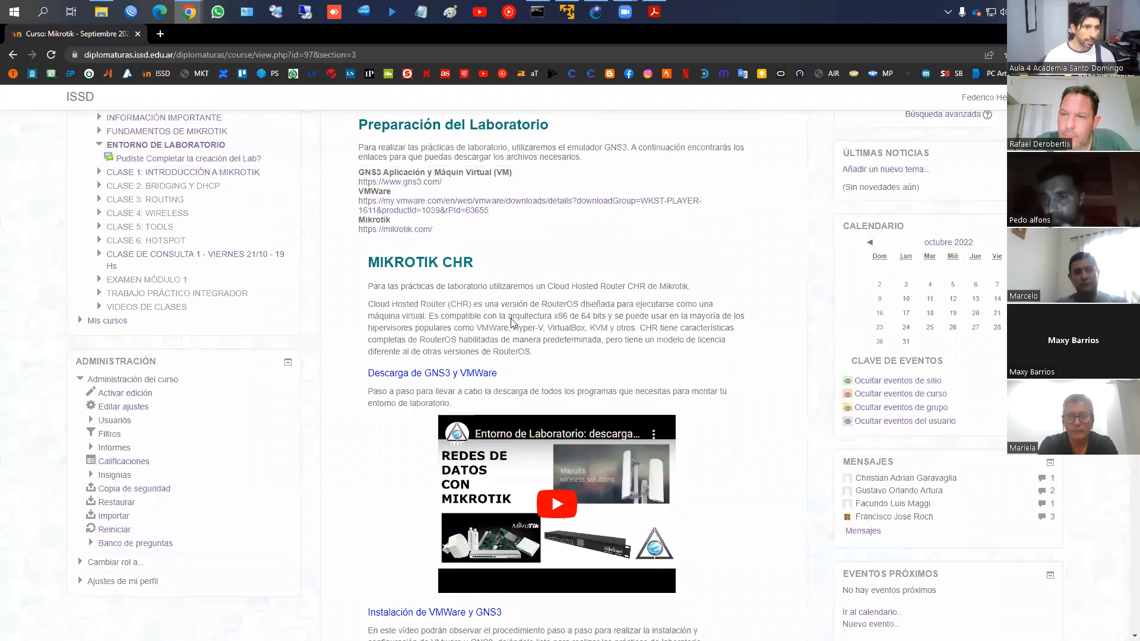
{"action": "scroll", "coordinate": [484, 323], "scroll_direction": "up", "scroll_amount": 3}
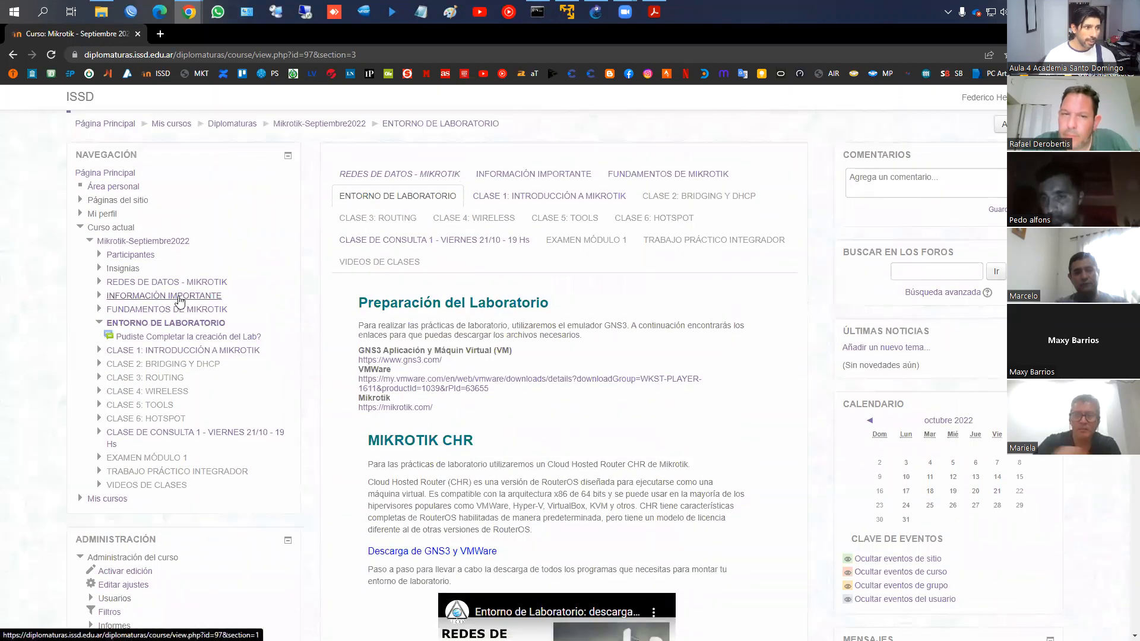
Go through INFORMACIÓN IMPORTANTE and FUNDAMENTOS DE MIKROTIK to the Foro de presentación forum
{"action": "left_click", "coordinate": [180, 301]}
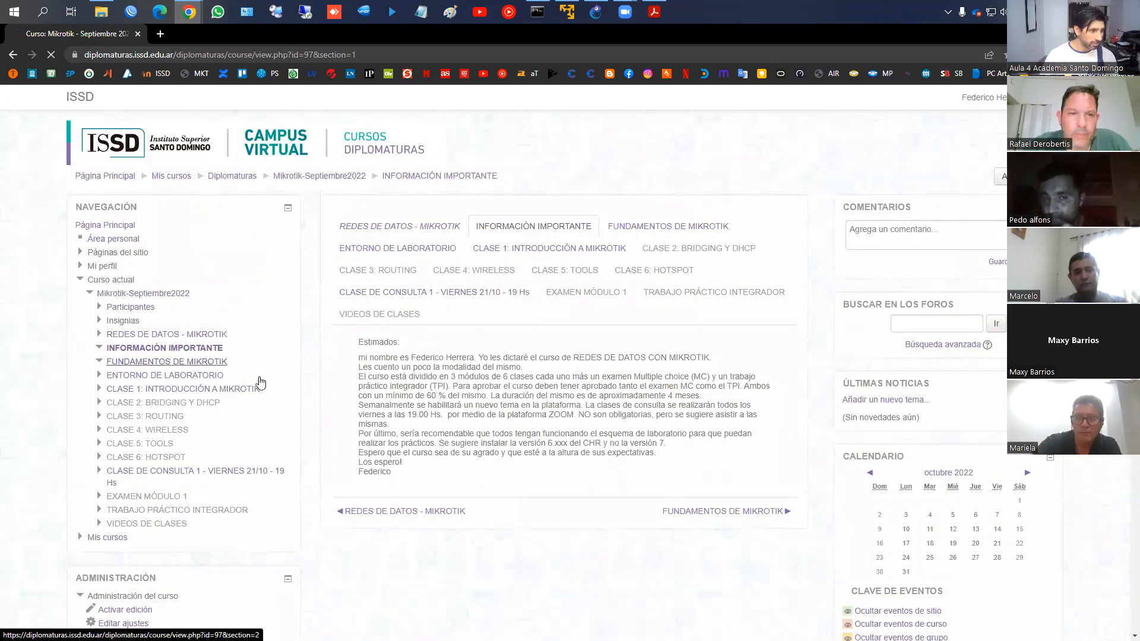
{"action": "left_click", "coordinate": [170, 362]}
{"action": "left_click", "coordinate": [427, 475]}
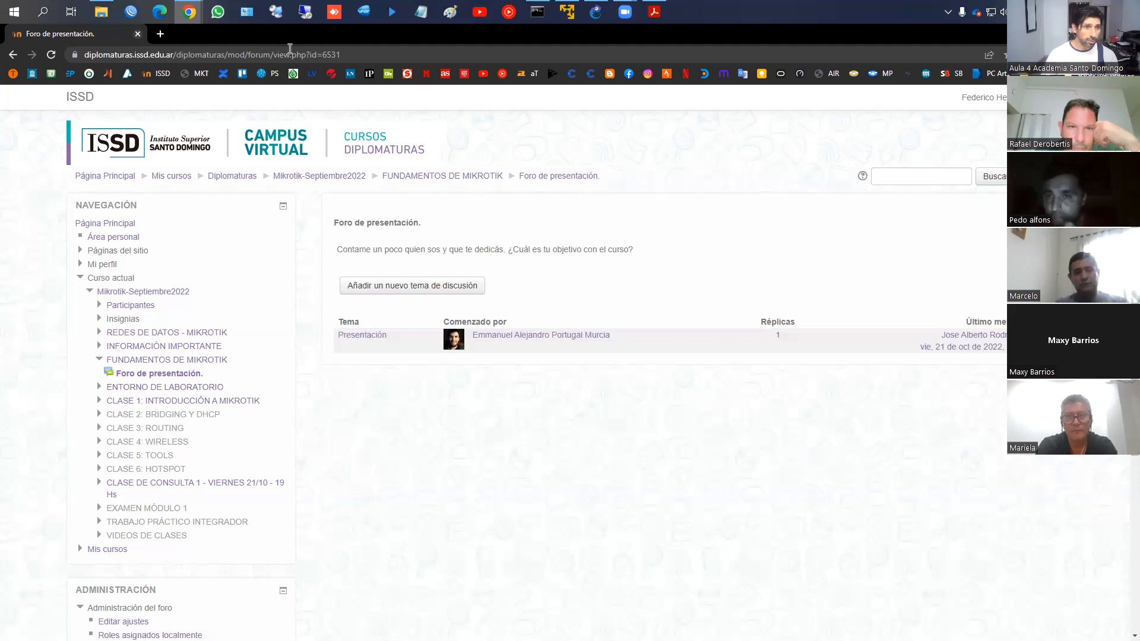
On the slide deck, underline RouterOS, RouterBOARD and WISP y empresariales in red
{"action": "left_click", "coordinate": [1071, 33]}
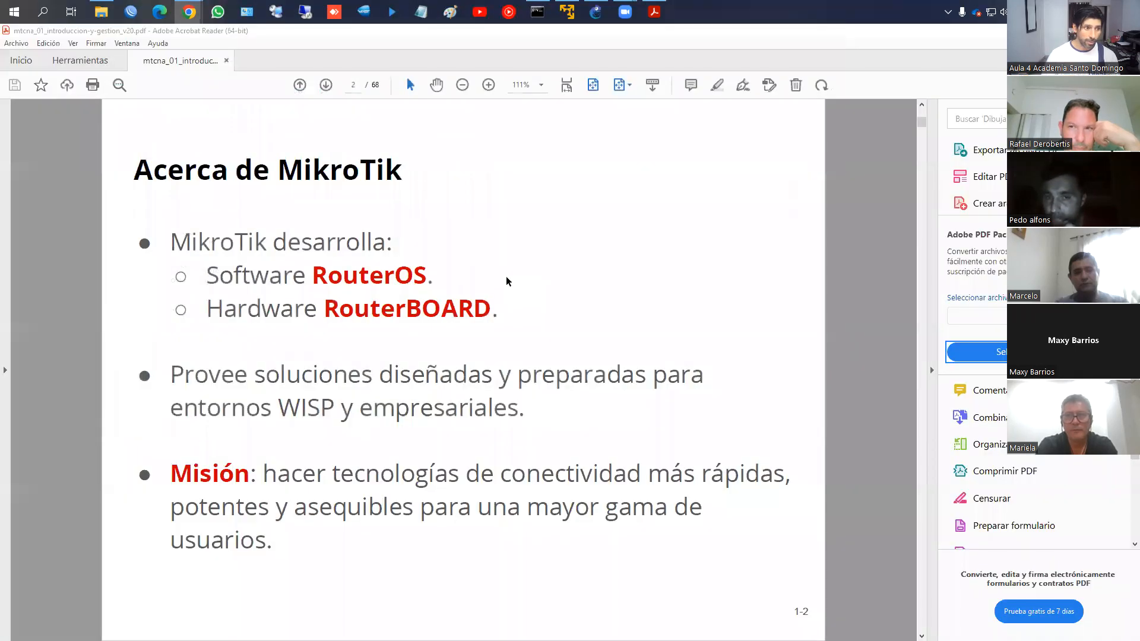
{"action": "left_click", "coordinate": [508, 279]}
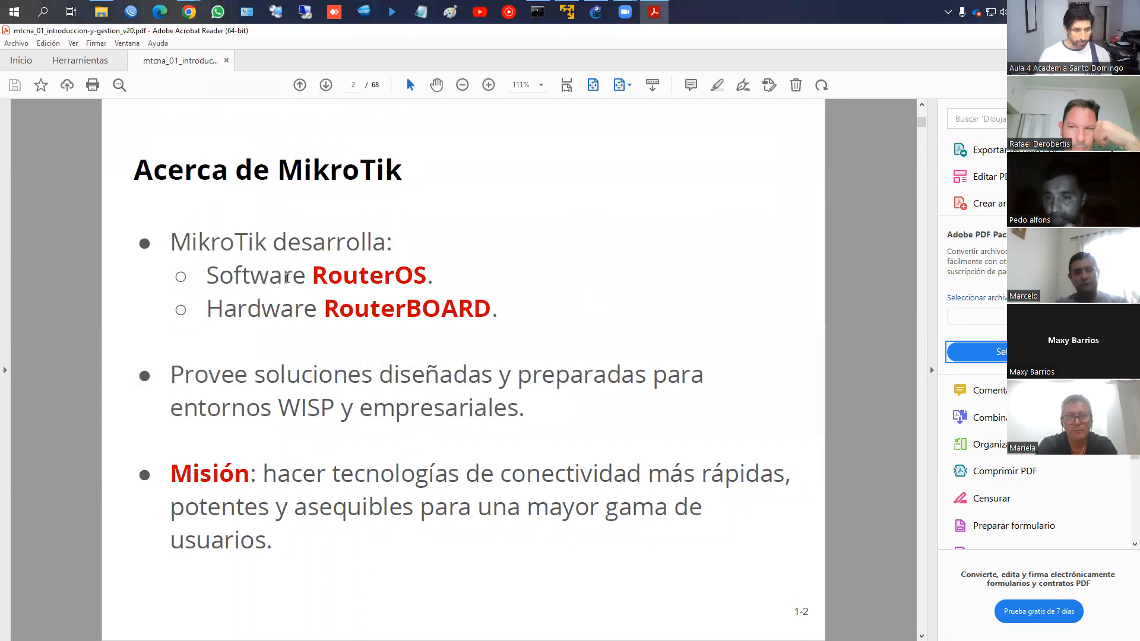
{"action": "key", "text": "ctrl+2"}
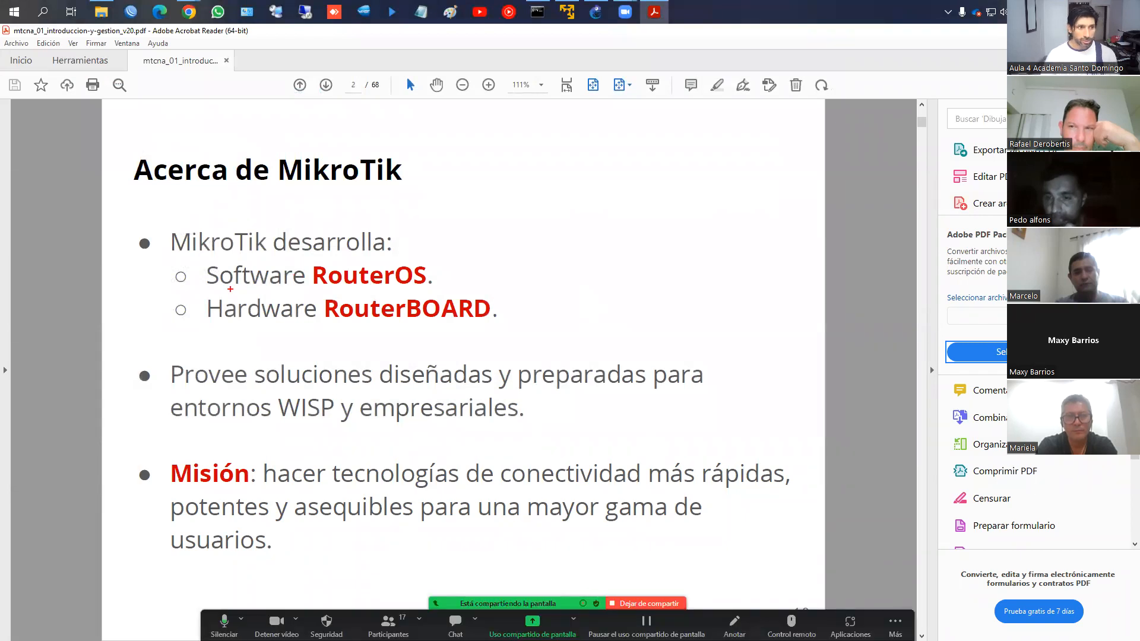
{"action": "left_click_drag", "start_coordinate": [325, 291], "coordinate": [414, 292]}
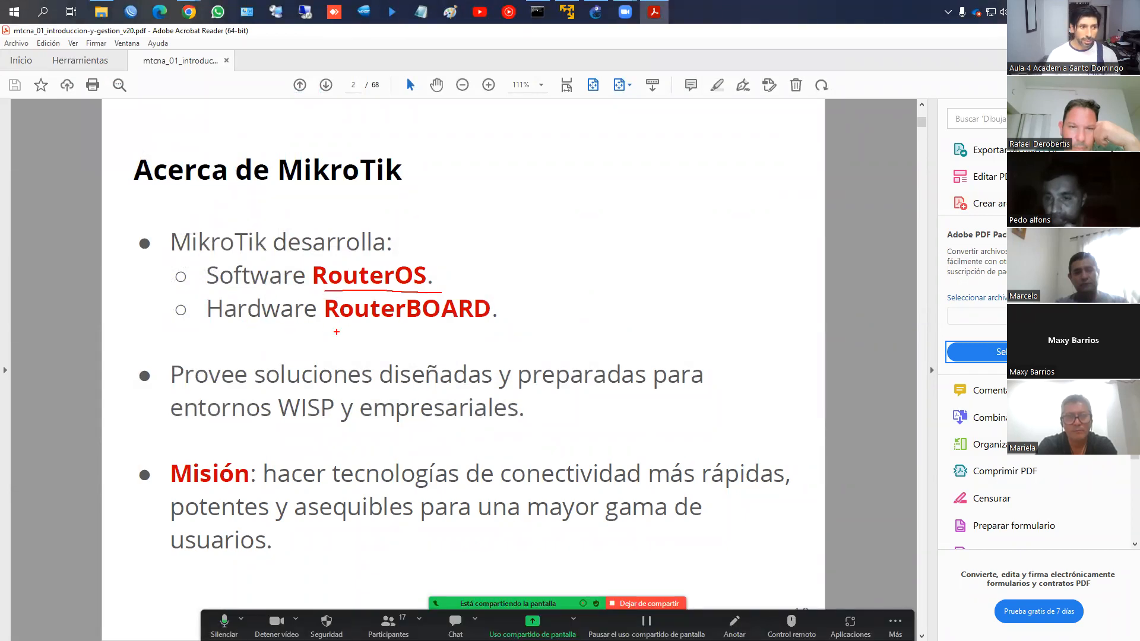
{"action": "left_click_drag", "start_coordinate": [325, 326], "coordinate": [494, 326]}
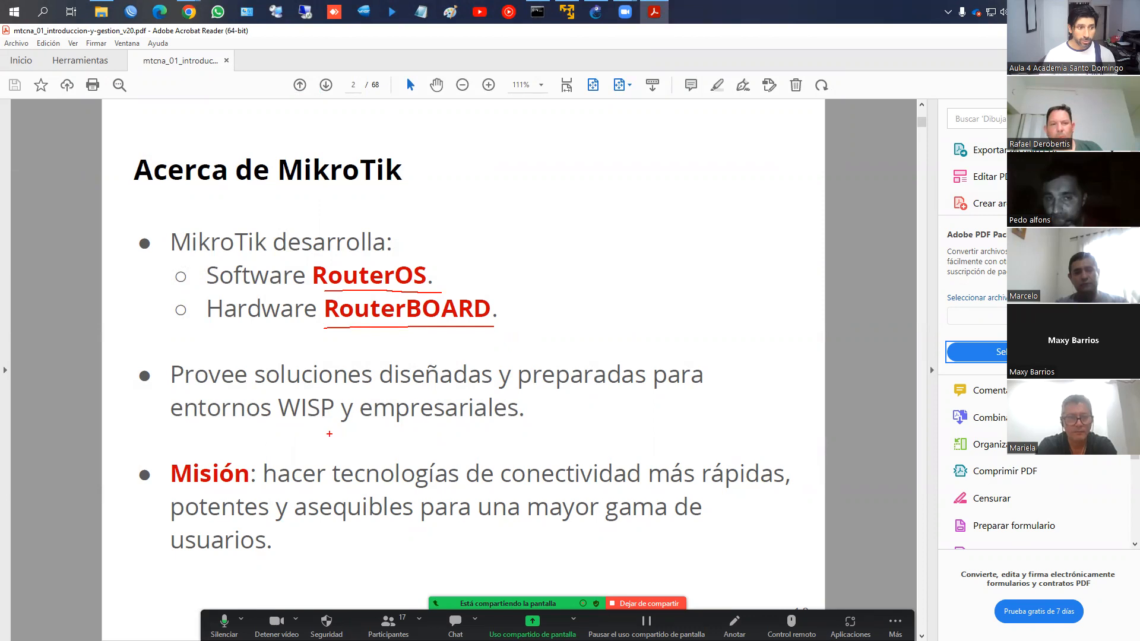
{"action": "left_click_drag", "start_coordinate": [281, 422], "coordinate": [540, 426]}
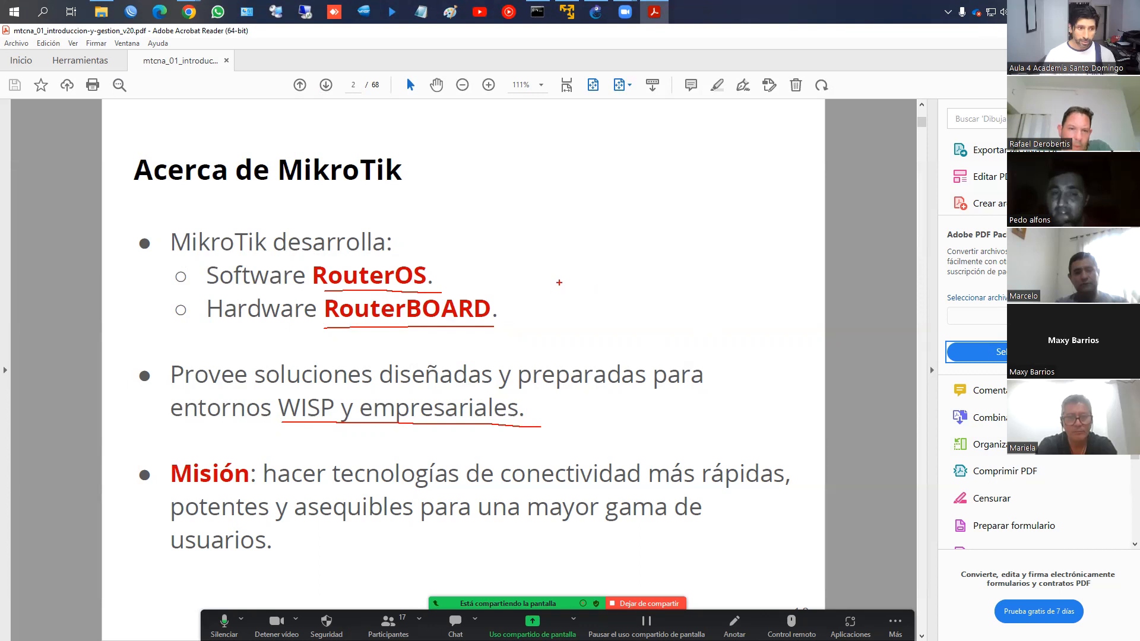
Sketch ISP with signal waves, clear the drawings and advance to slide 3
{"action": "mouse_move", "coordinate": [590, 283]}
{"action": "left_mouse_down"}
{"action": "mouse_move", "coordinate": [571, 301]}
{"action": "mouse_move", "coordinate": [639, 298]}
{"action": "left_mouse_up"}
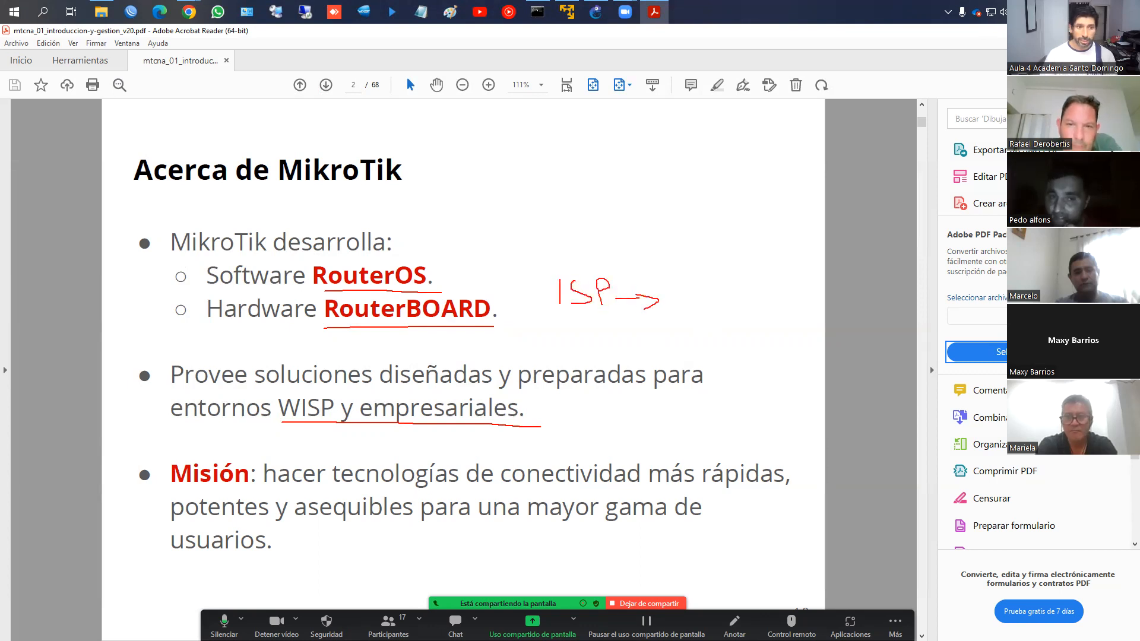
{"action": "mouse_move", "coordinate": [567, 274]}
{"action": "left_mouse_down"}
{"action": "mouse_move", "coordinate": [586, 255]}
{"action": "mouse_move", "coordinate": [636, 263]}
{"action": "left_mouse_up"}
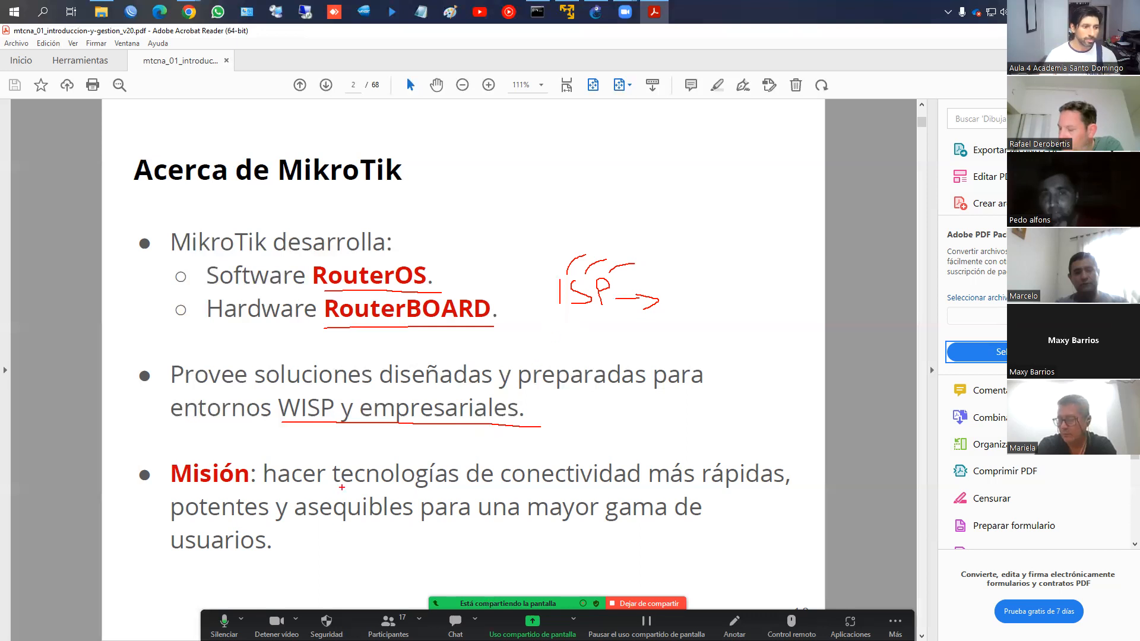
{"action": "key", "text": "Escape"}
{"action": "key", "text": "Right"}
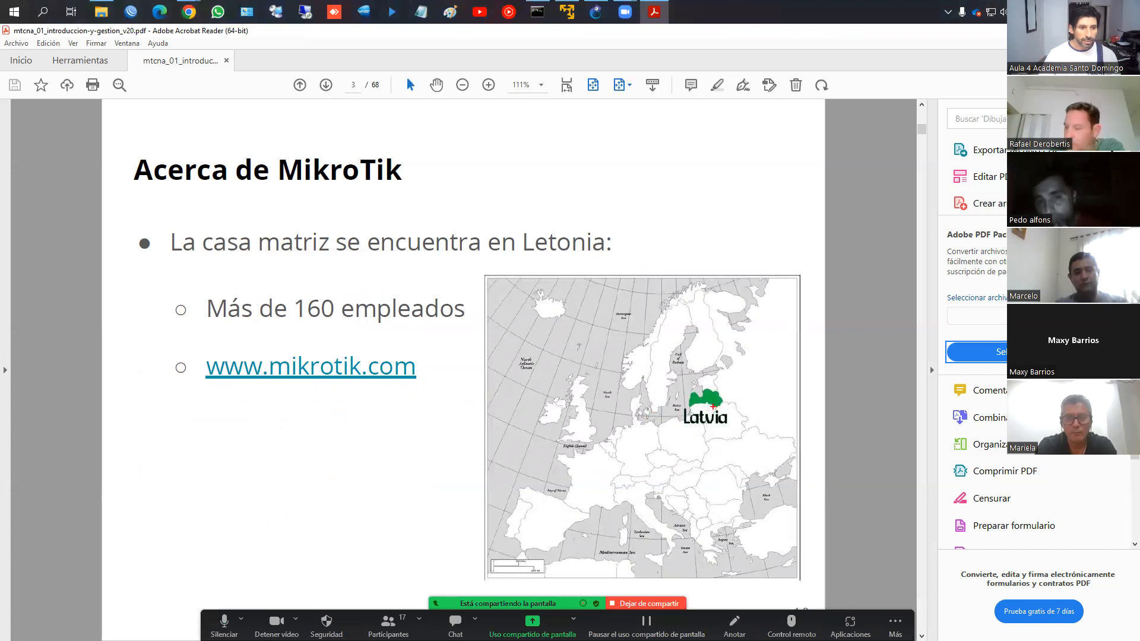
Circle Latvia, underline Más de 160 empleados, clear it and advance to the timeline
{"action": "mouse_move", "coordinate": [724, 387]}
{"action": "left_mouse_down"}
{"action": "mouse_move", "coordinate": [673, 381]}
{"action": "mouse_move", "coordinate": [730, 428]}
{"action": "mouse_move", "coordinate": [729, 383]}
{"action": "left_mouse_up"}
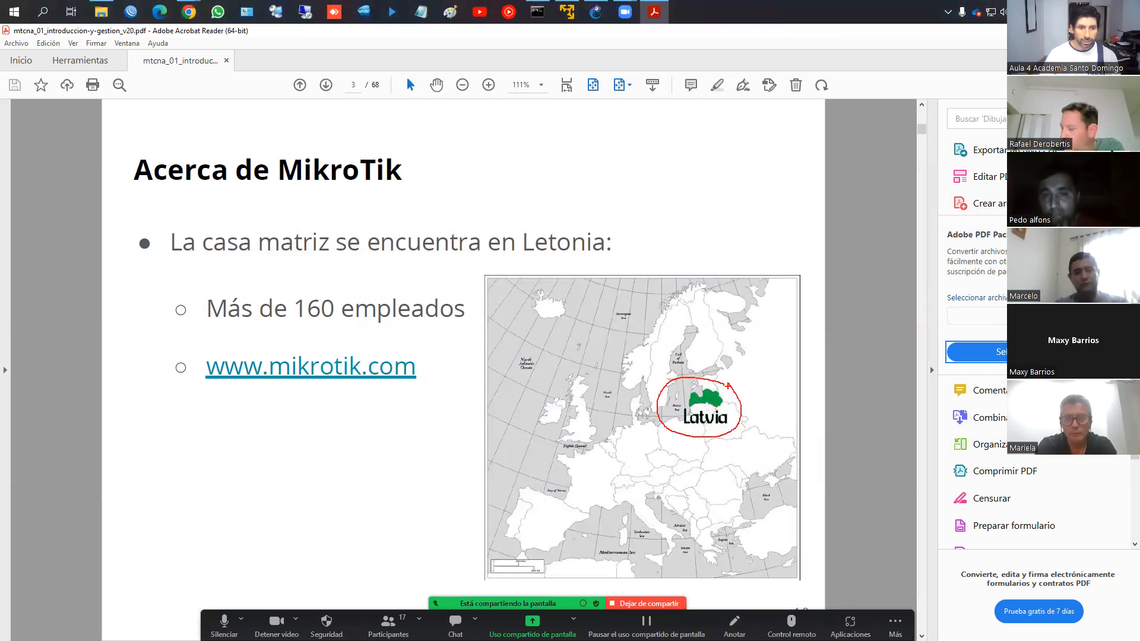
{"action": "left_click_drag", "start_coordinate": [230, 327], "coordinate": [428, 336]}
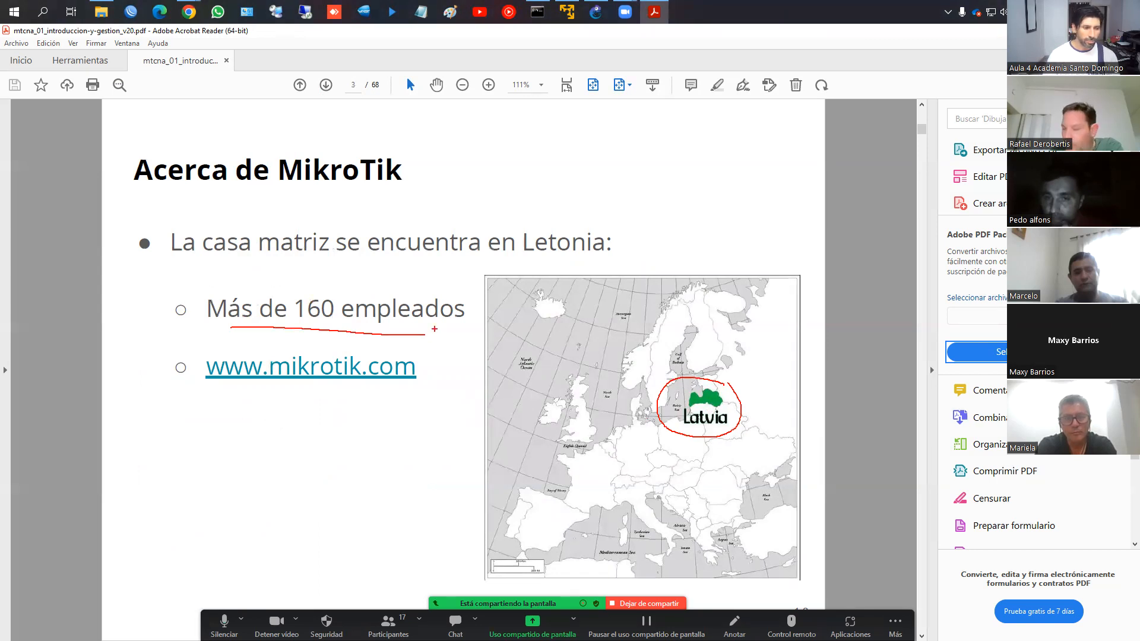
{"action": "key", "text": "Escape"}
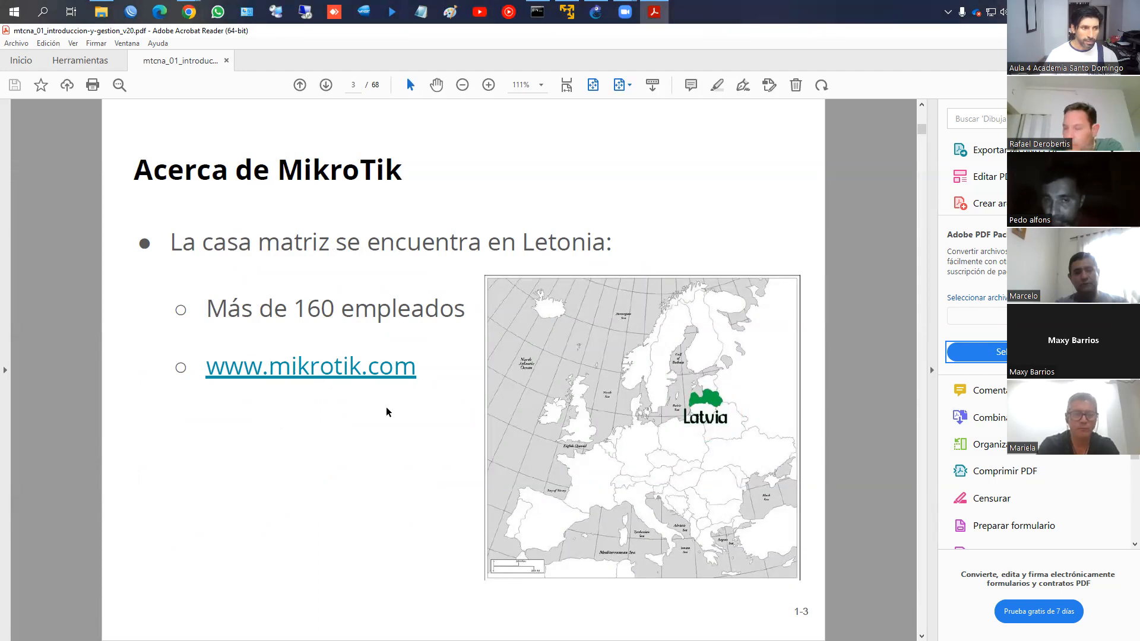
{"action": "key", "text": "Right"}
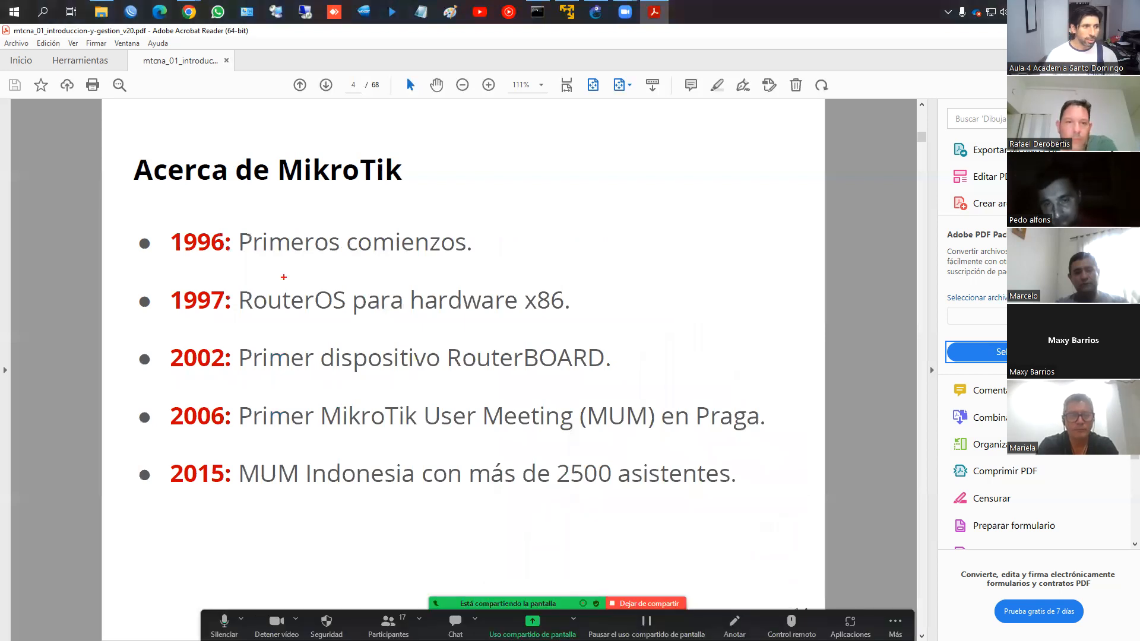
Mark the 1996, 1997 x86, 2002 RouterBOARD, 2006 and MUM timeline entries, then clear them
{"action": "left_click_drag", "start_coordinate": [185, 258], "coordinate": [454, 263]}
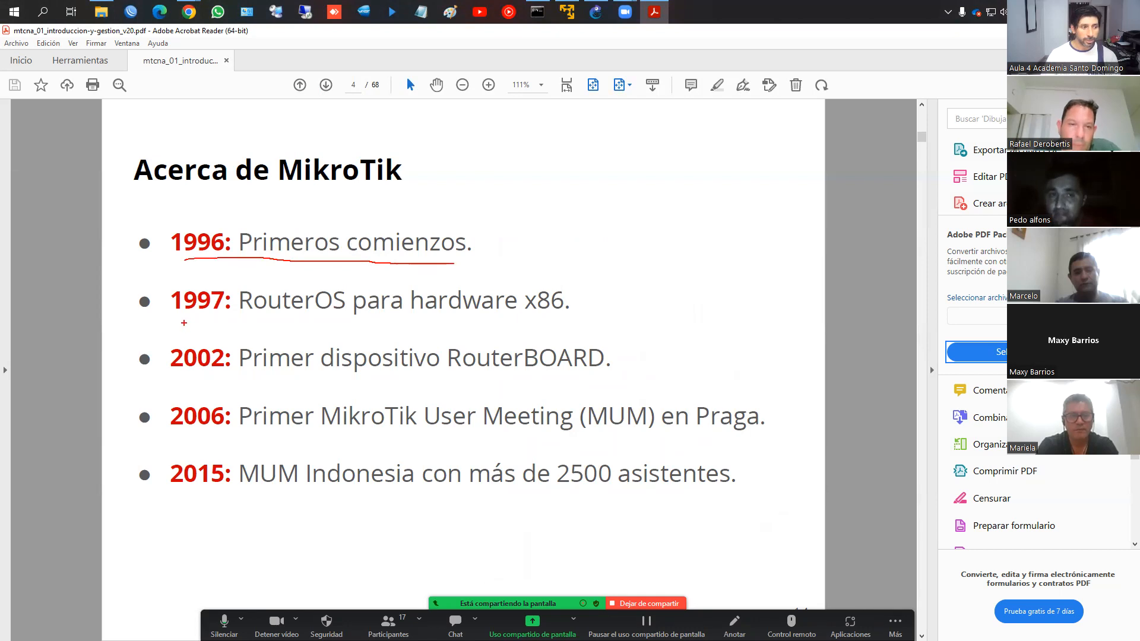
{"action": "left_click_drag", "start_coordinate": [184, 322], "coordinate": [536, 325]}
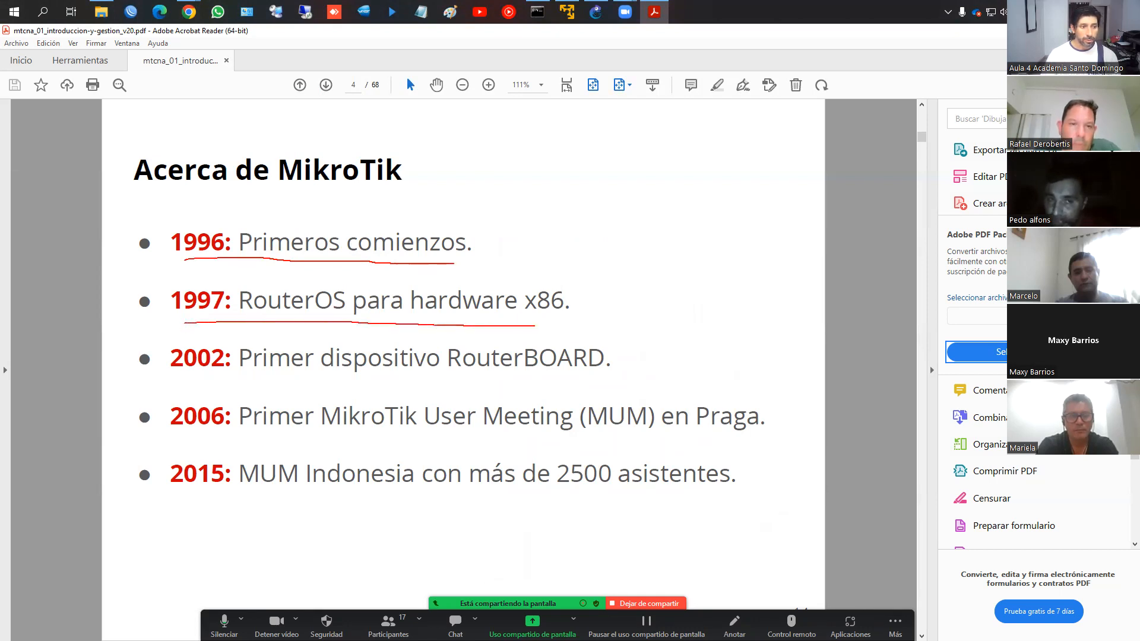
{"action": "mouse_move", "coordinate": [523, 286]}
{"action": "left_mouse_down"}
{"action": "mouse_move", "coordinate": [561, 322]}
{"action": "mouse_move", "coordinate": [509, 287]}
{"action": "left_mouse_up"}
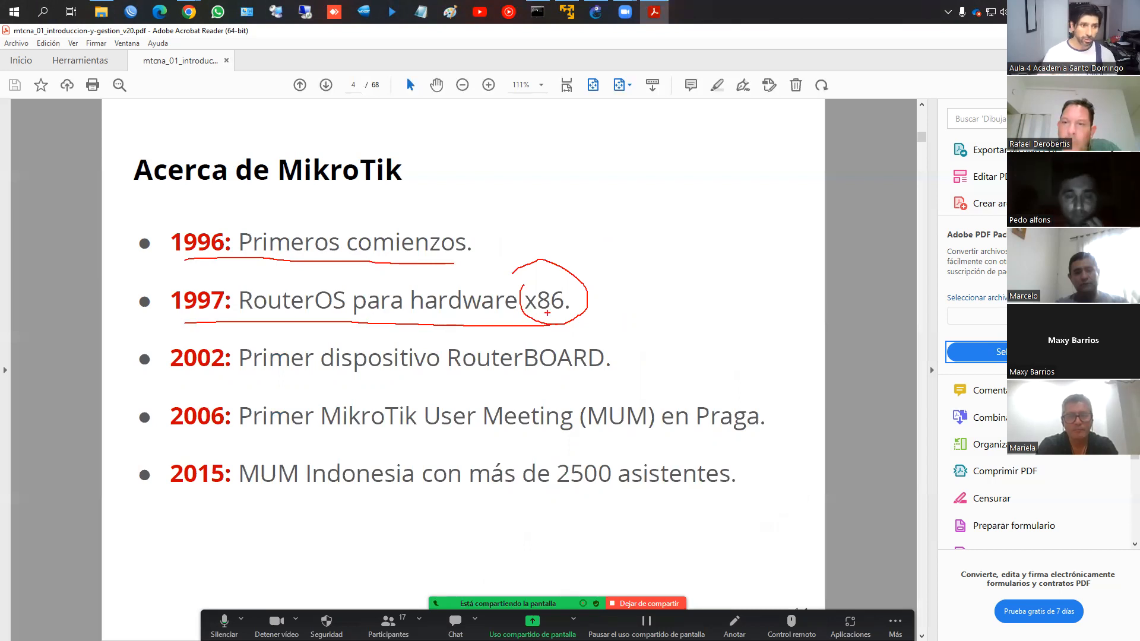
{"action": "left_click_drag", "start_coordinate": [169, 374], "coordinate": [595, 378]}
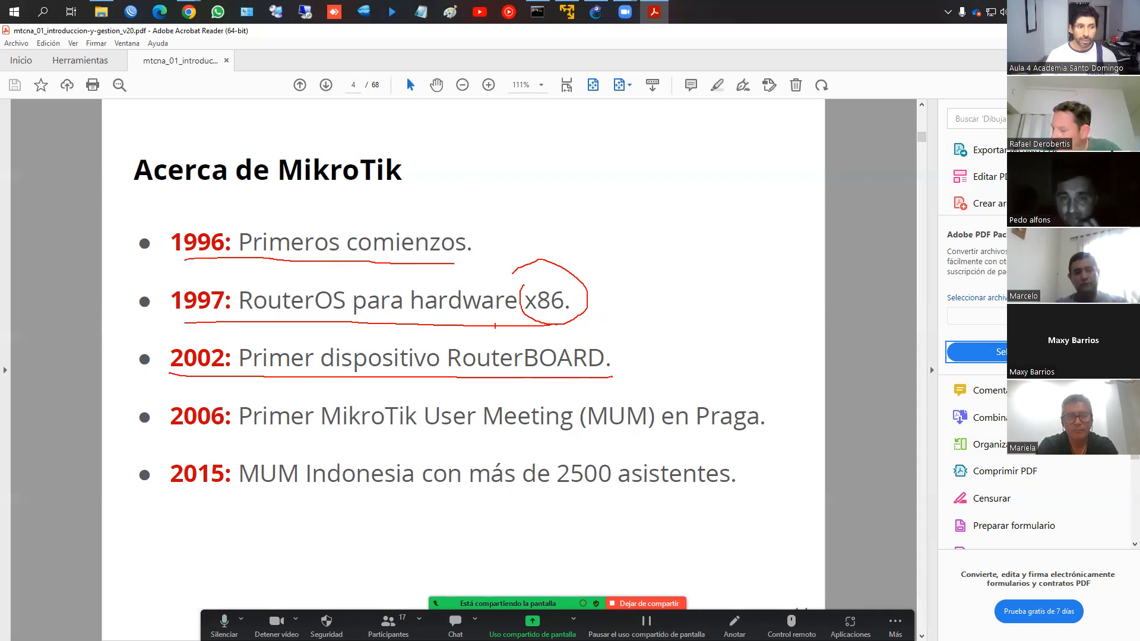
{"action": "left_click_drag", "start_coordinate": [184, 435], "coordinate": [253, 433]}
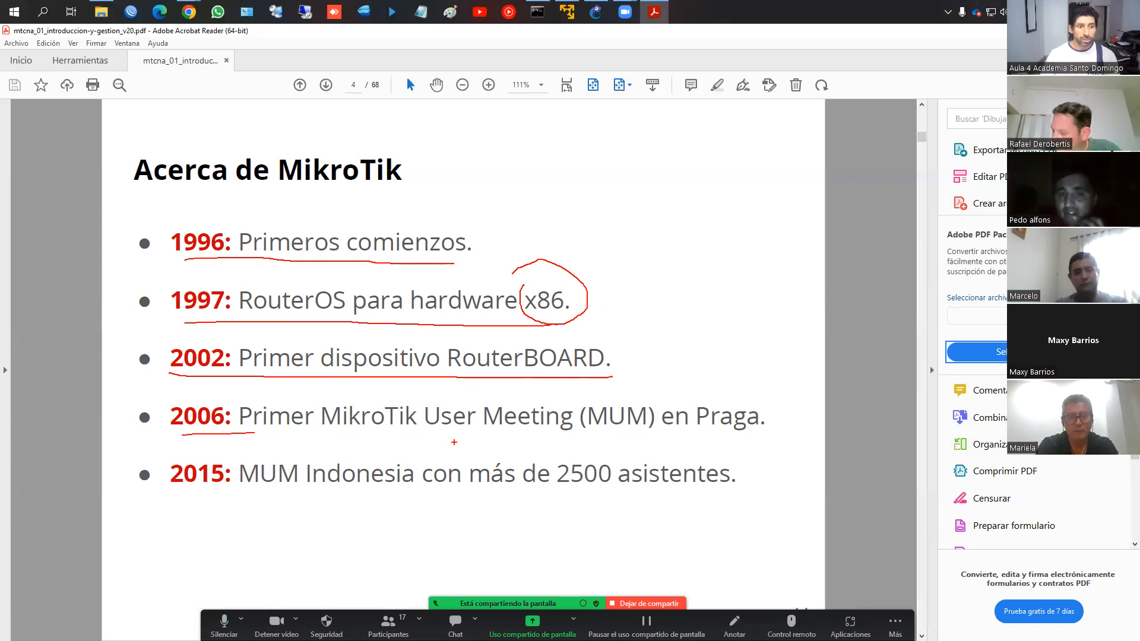
{"action": "left_click_drag", "start_coordinate": [597, 433], "coordinate": [648, 433]}
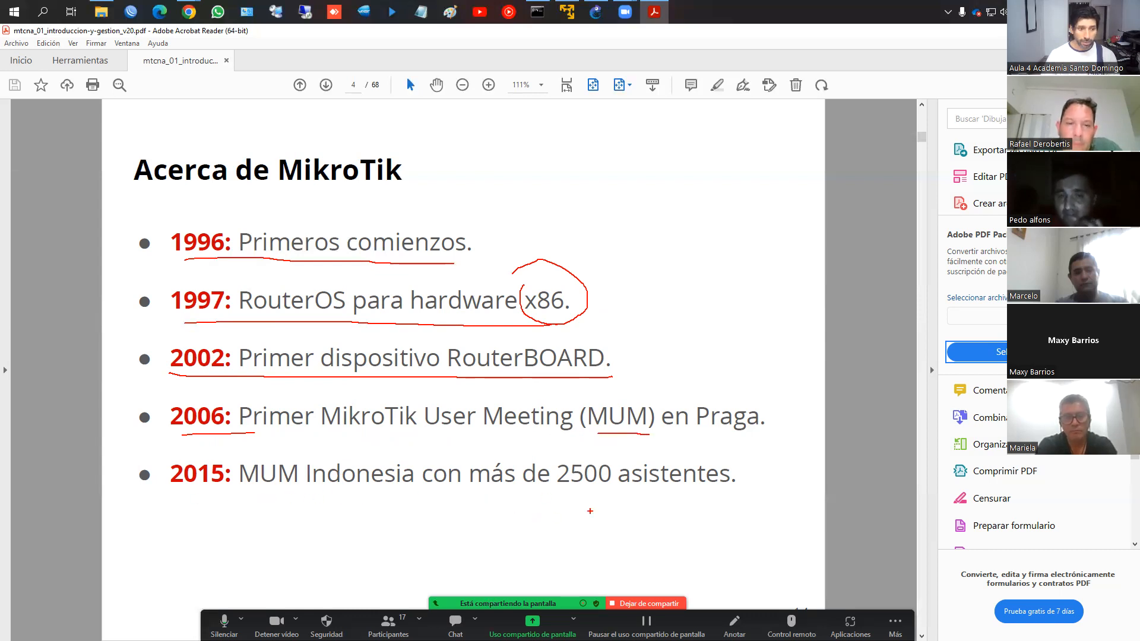
{"action": "key", "text": "Escape"}
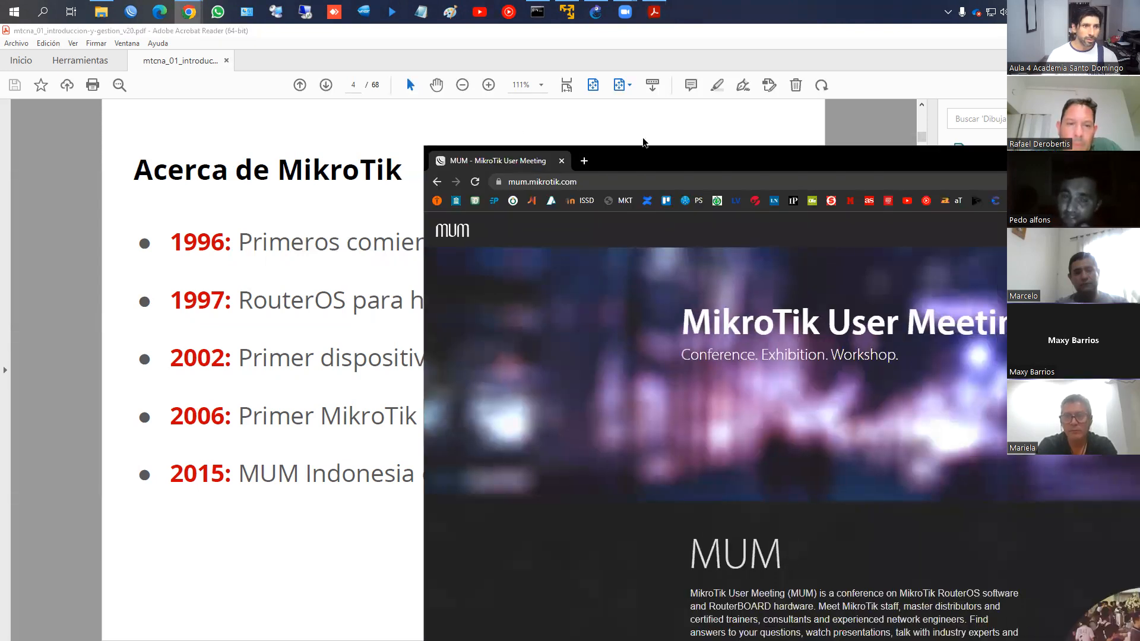
Maximize the MUM site and open the 2021 Indonesia, Jakarta agenda from the presentation archive
{"action": "double_click", "coordinate": [633, 155]}
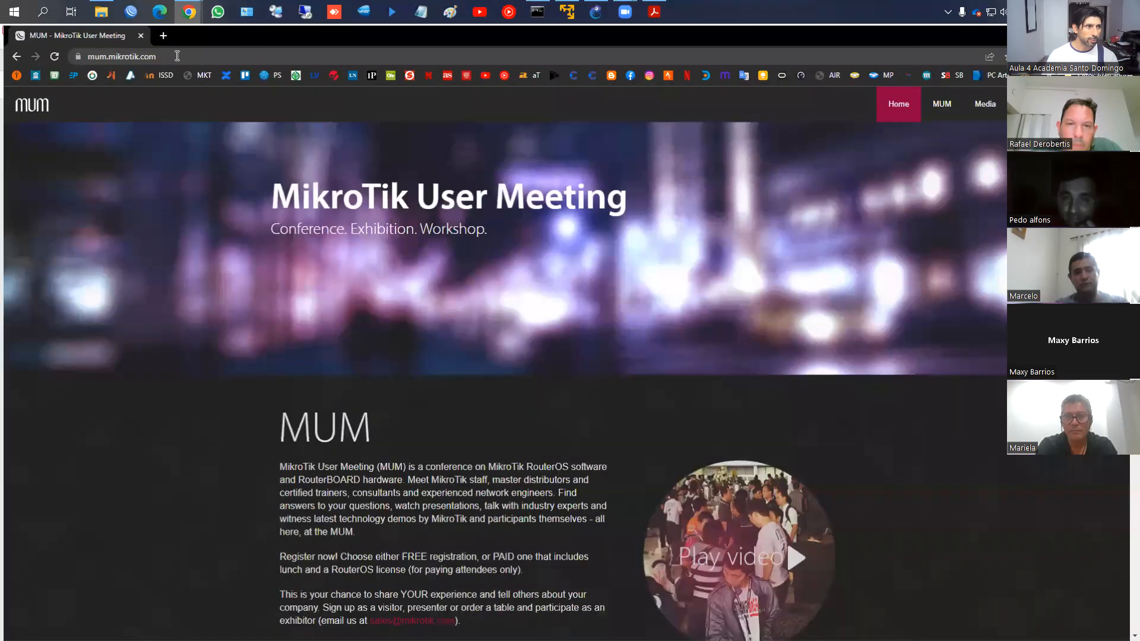
{"action": "scroll", "coordinate": [529, 333], "scroll_direction": "down", "scroll_amount": 10}
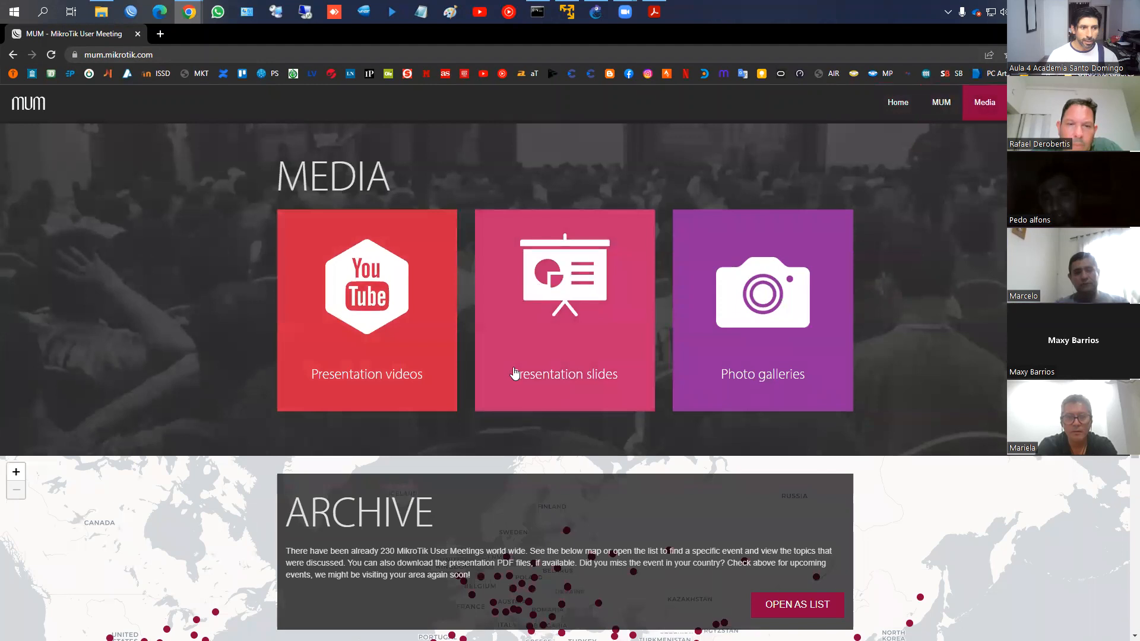
{"action": "left_click", "coordinate": [547, 315]}
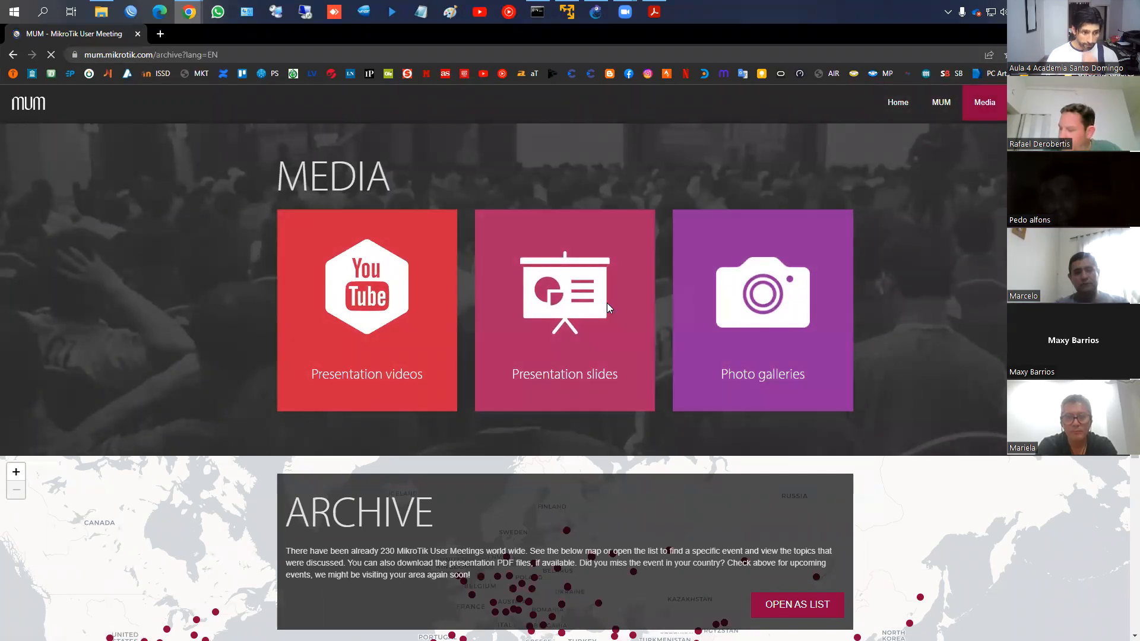
{"action": "scroll", "coordinate": [560, 312], "scroll_direction": "down", "scroll_amount": 3}
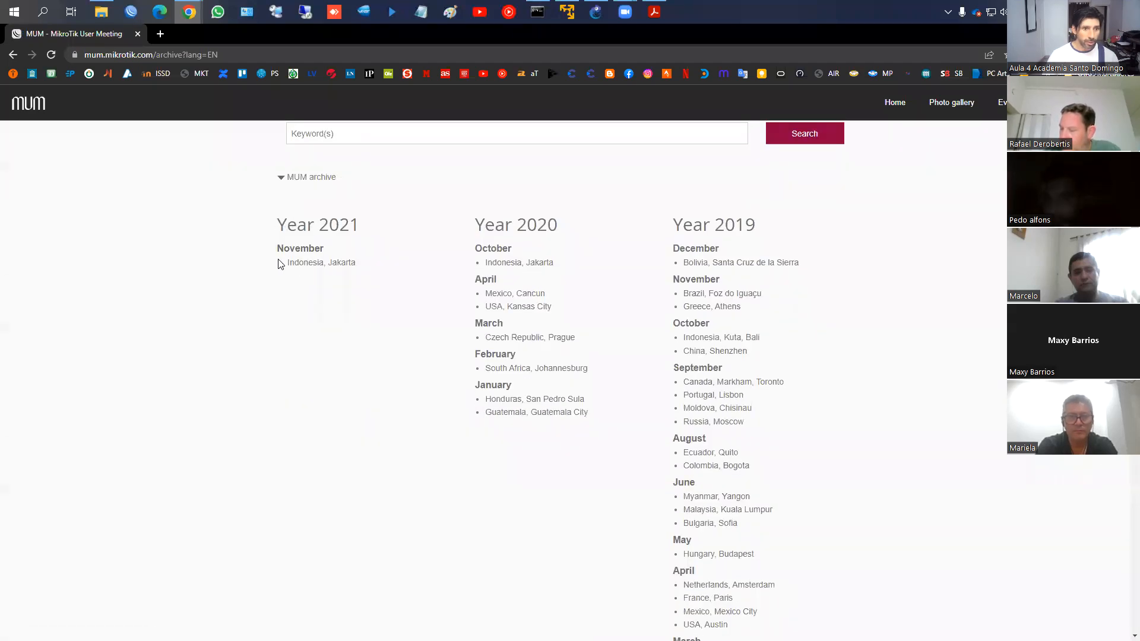
{"action": "left_click", "coordinate": [314, 267]}
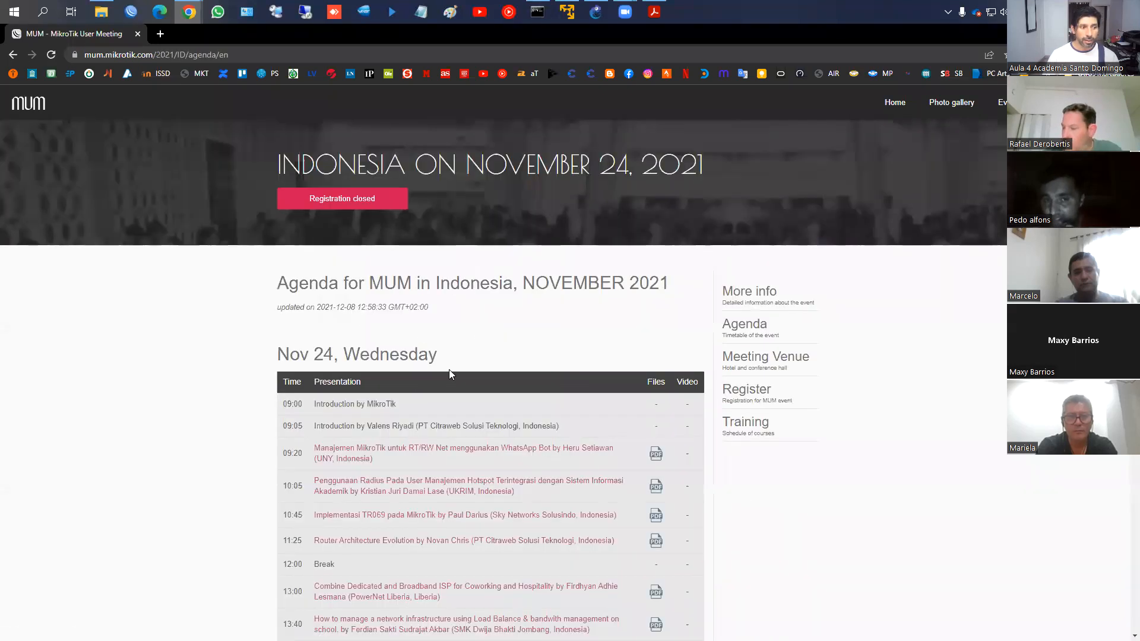
Scroll through the Jakarta 2021 agenda, from 09:00 to the 16:30 raffle and closing
{"action": "scroll", "coordinate": [446, 356], "scroll_direction": "down", "scroll_amount": 5}
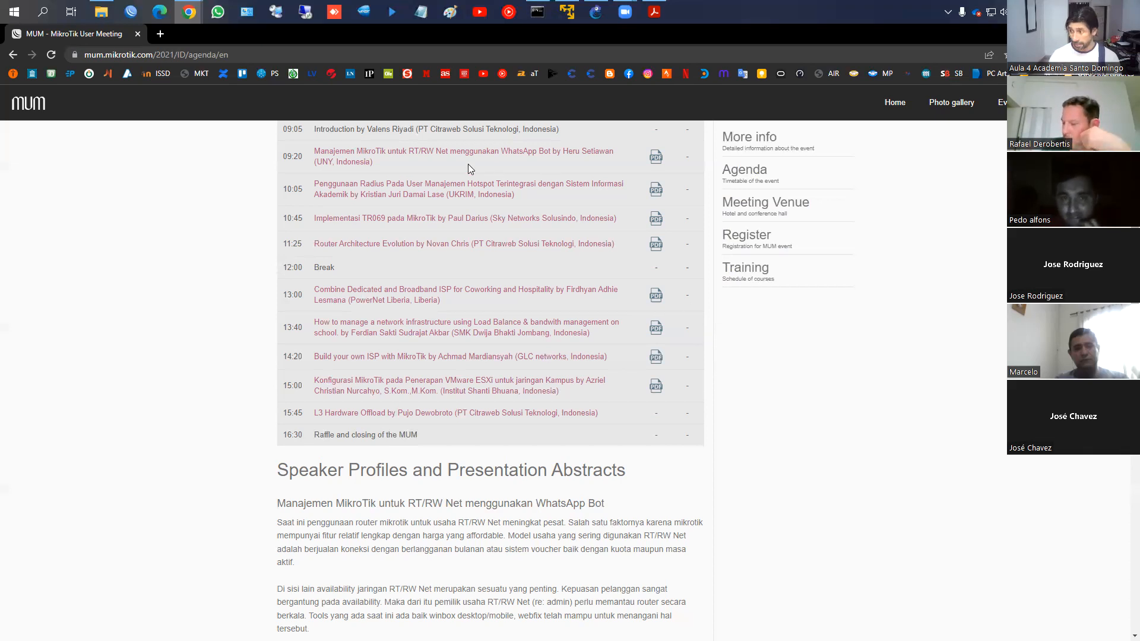
{"action": "scroll", "coordinate": [554, 228], "scroll_direction": "down", "scroll_amount": 2}
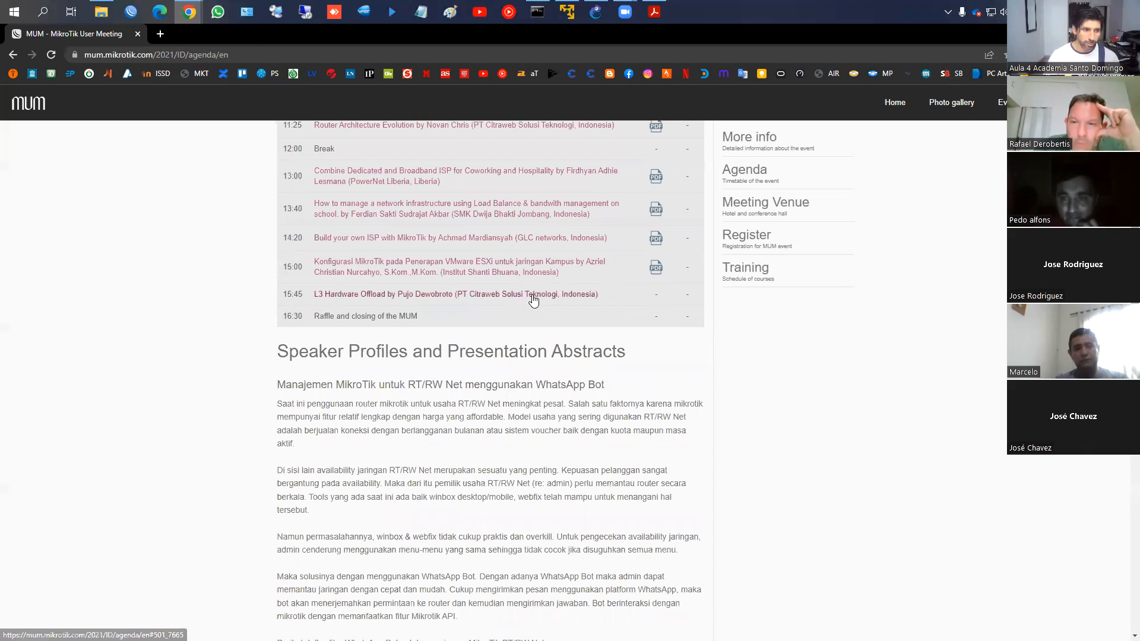
{"action": "scroll", "coordinate": [338, 189], "scroll_direction": "up", "scroll_amount": 3}
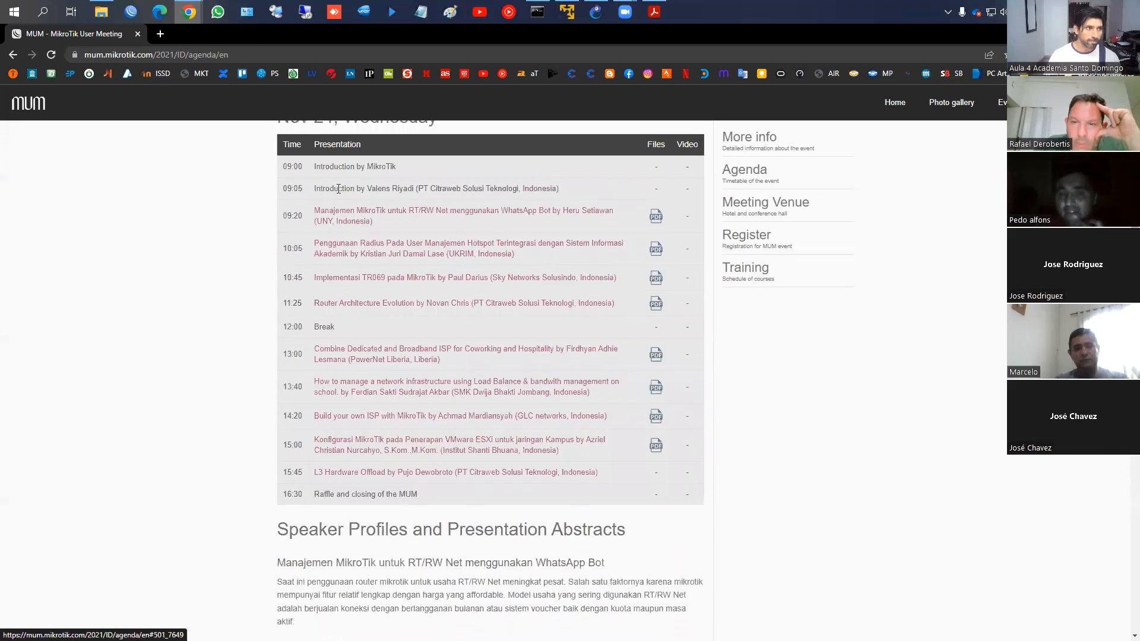
Bring the PDF deck back and move to slide 5, MikroTik RouterOS
{"action": "left_click", "coordinate": [655, 14]}
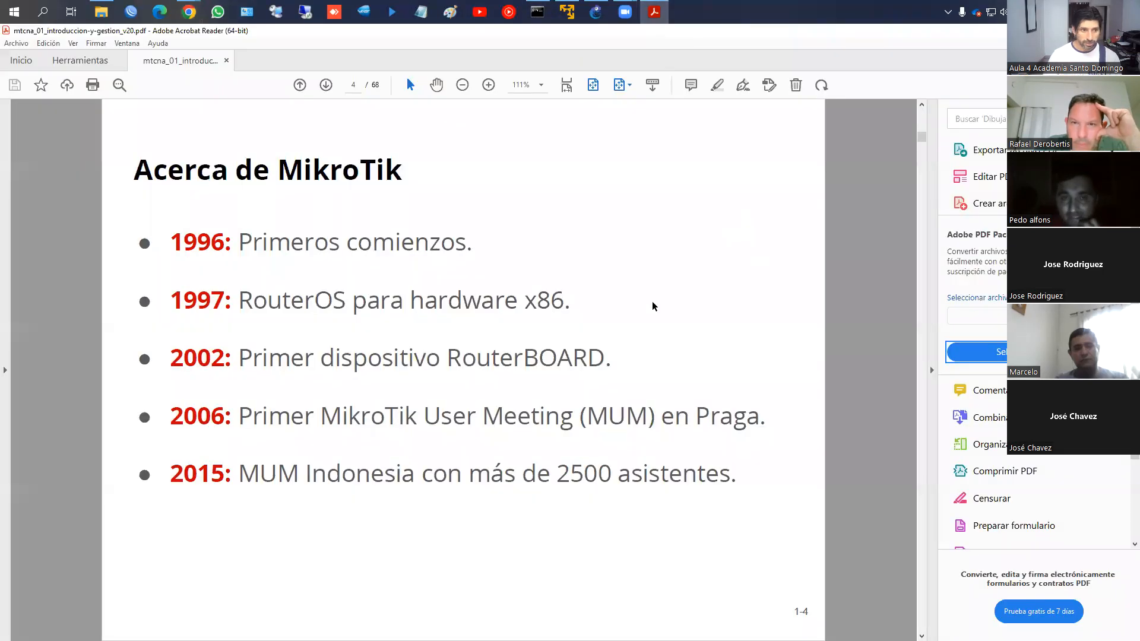
{"action": "scroll", "coordinate": [611, 351], "scroll_direction": "down", "scroll_amount": 1}
{"action": "scroll", "coordinate": [611, 351], "scroll_direction": "up", "scroll_amount": 1}
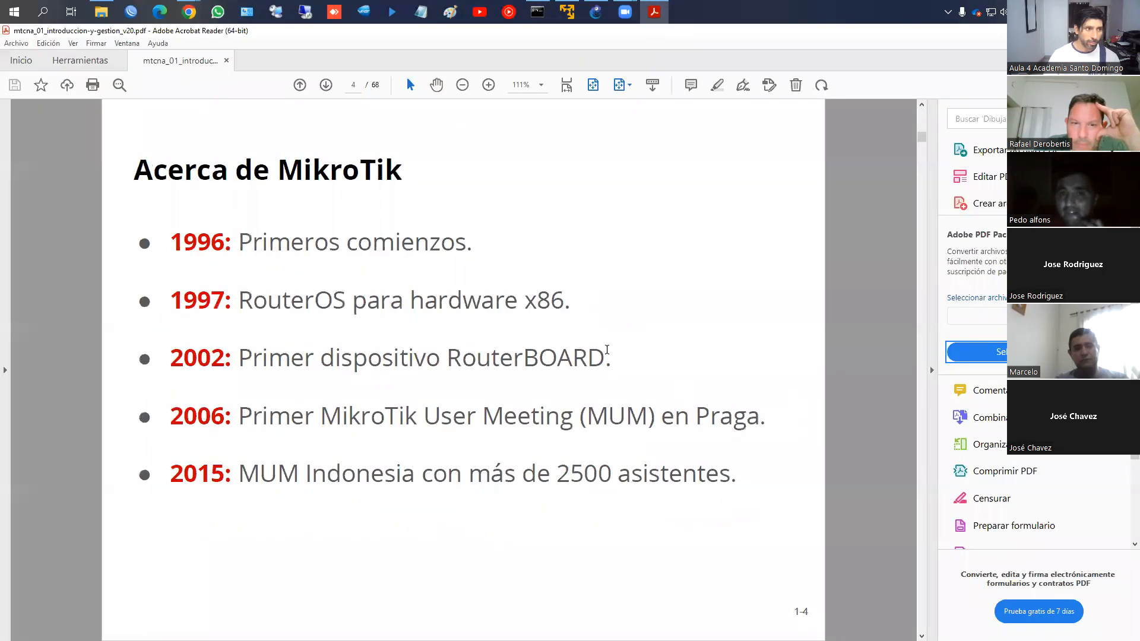
{"action": "scroll", "coordinate": [473, 298], "scroll_direction": "down", "scroll_amount": 1}
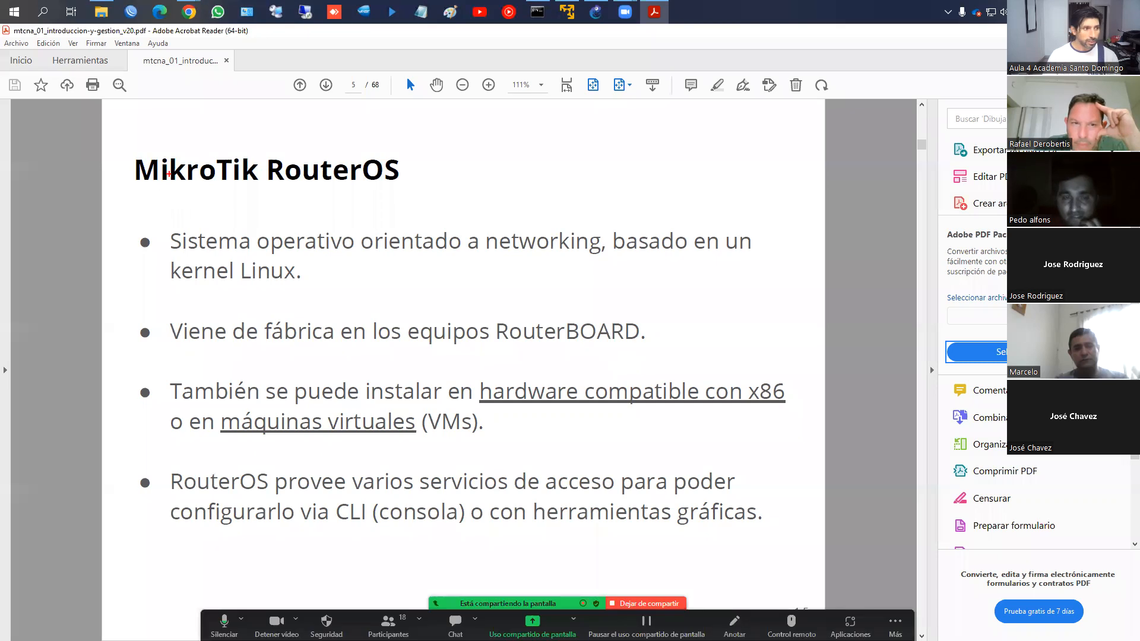
Mark the RouterOS title, kernel Linux, RouterBOARD, x86 and VMs, clear them, then go to slide 6
{"action": "left_click_drag", "start_coordinate": [126, 153], "coordinate": [419, 191]}
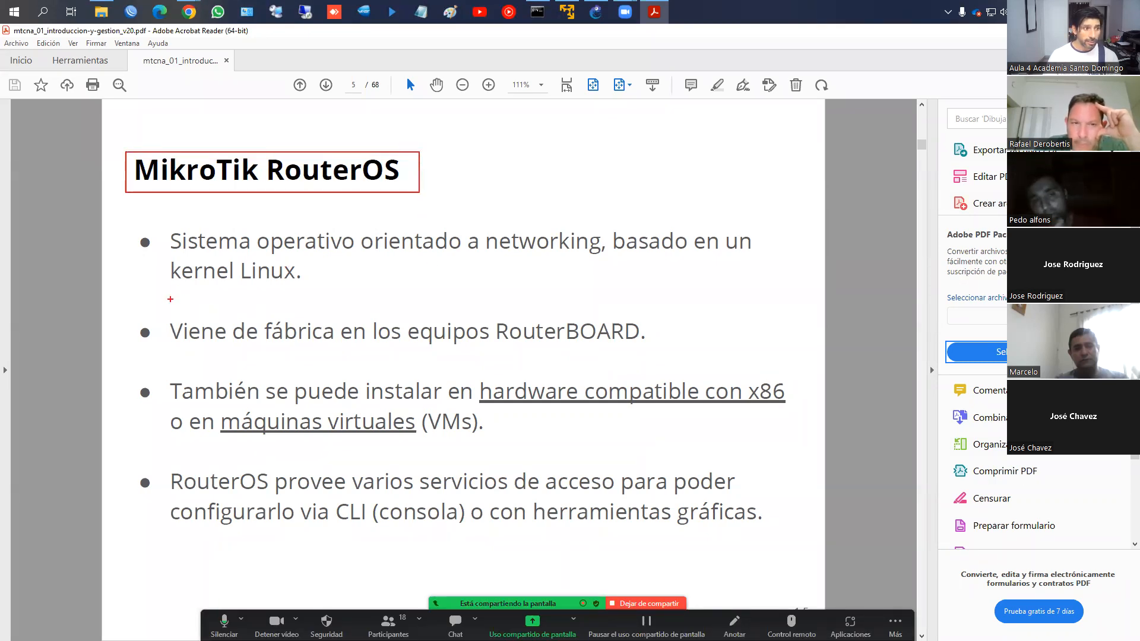
{"action": "left_click_drag", "start_coordinate": [178, 291], "coordinate": [296, 291]}
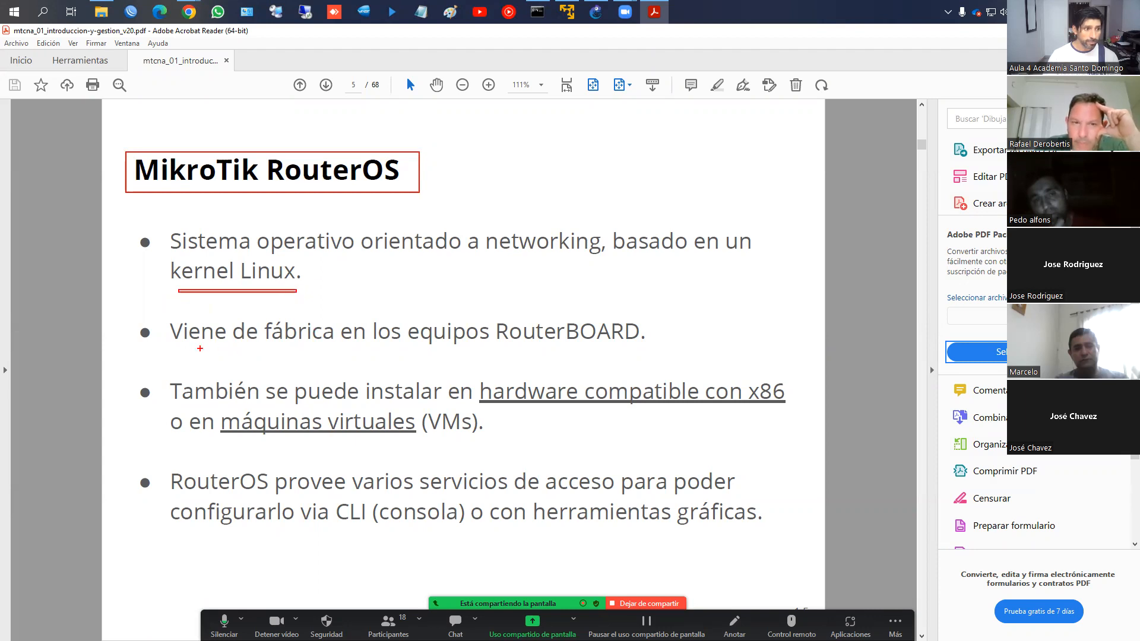
{"action": "left_click_drag", "start_coordinate": [182, 349], "coordinate": [633, 348]}
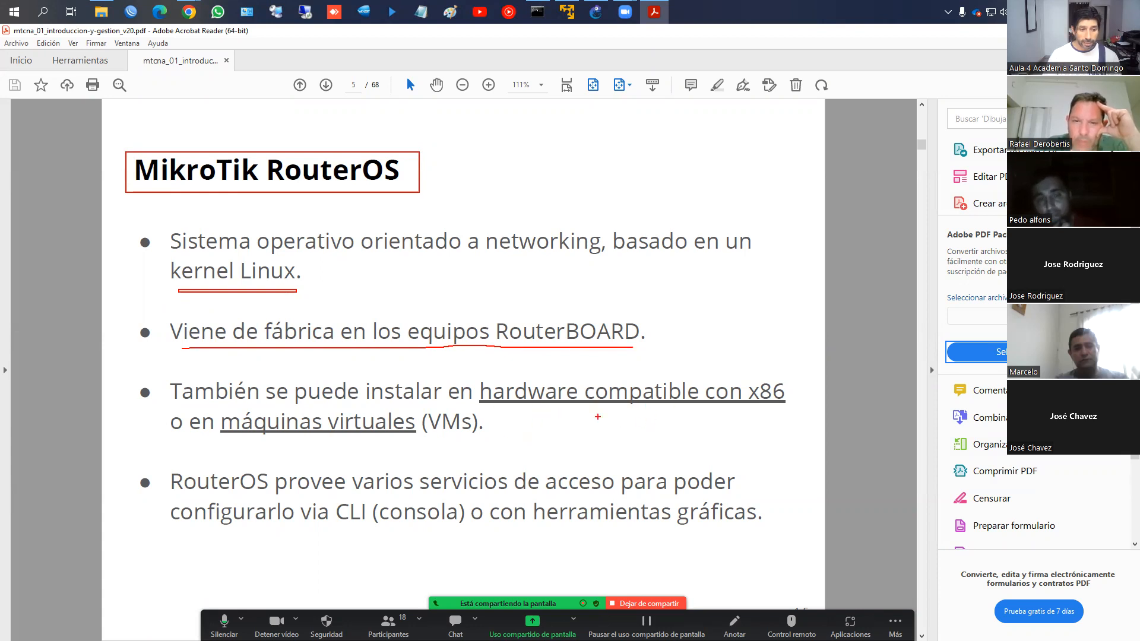
{"action": "mouse_move", "coordinate": [749, 406]}
{"action": "left_mouse_down"}
{"action": "mouse_move", "coordinate": [745, 369]}
{"action": "mouse_move", "coordinate": [725, 400]}
{"action": "left_mouse_up"}
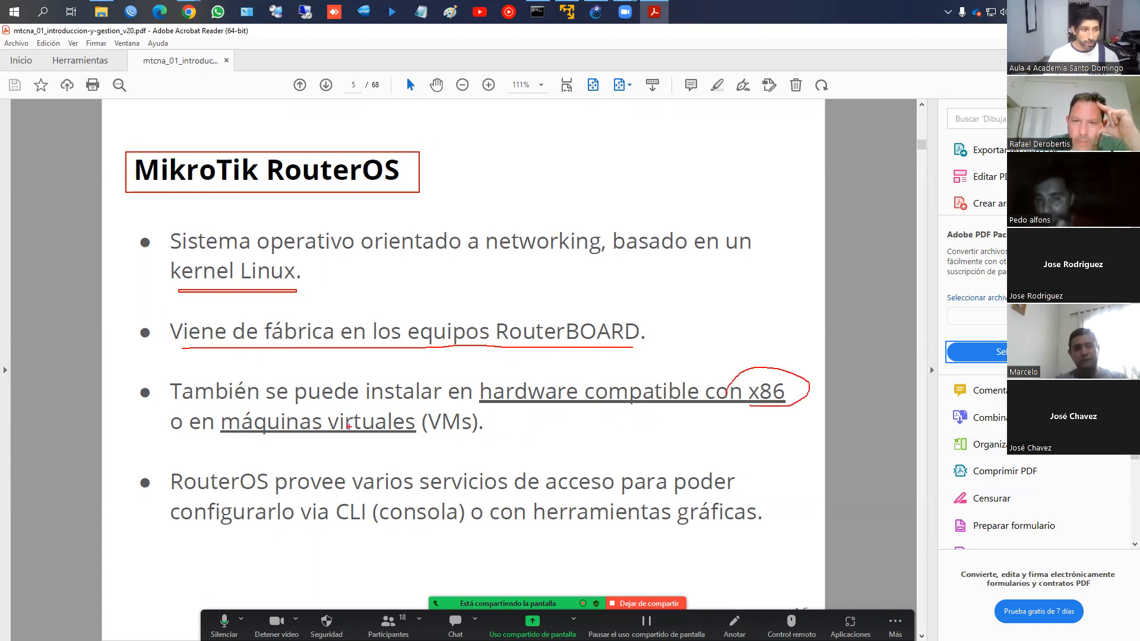
{"action": "left_click_drag", "start_coordinate": [242, 440], "coordinate": [459, 443]}
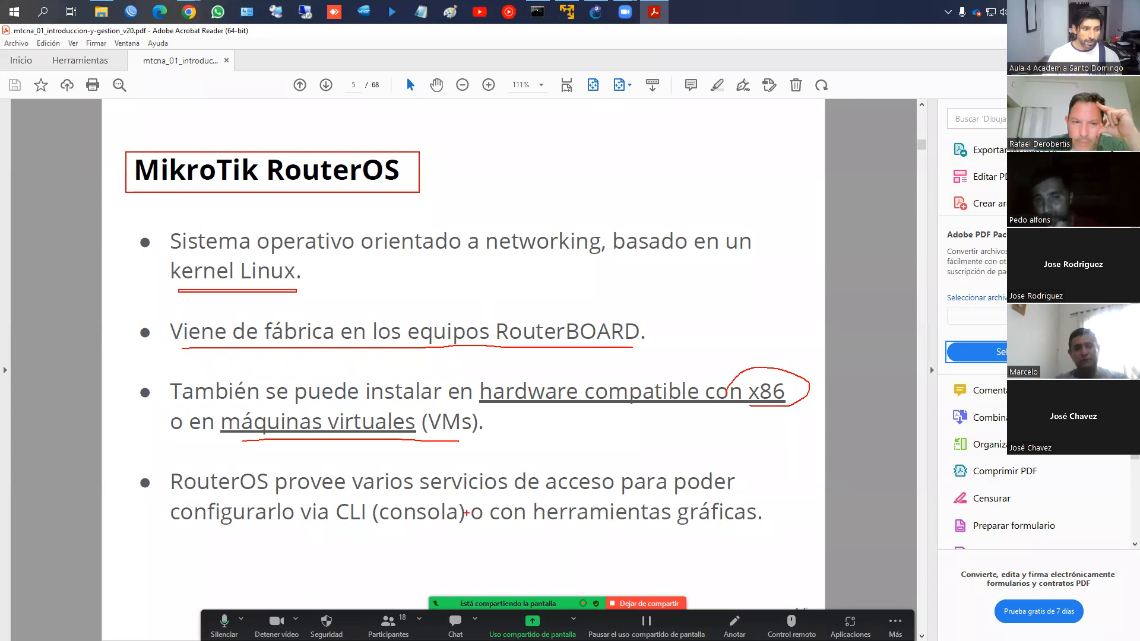
{"action": "key", "text": "Escape"}
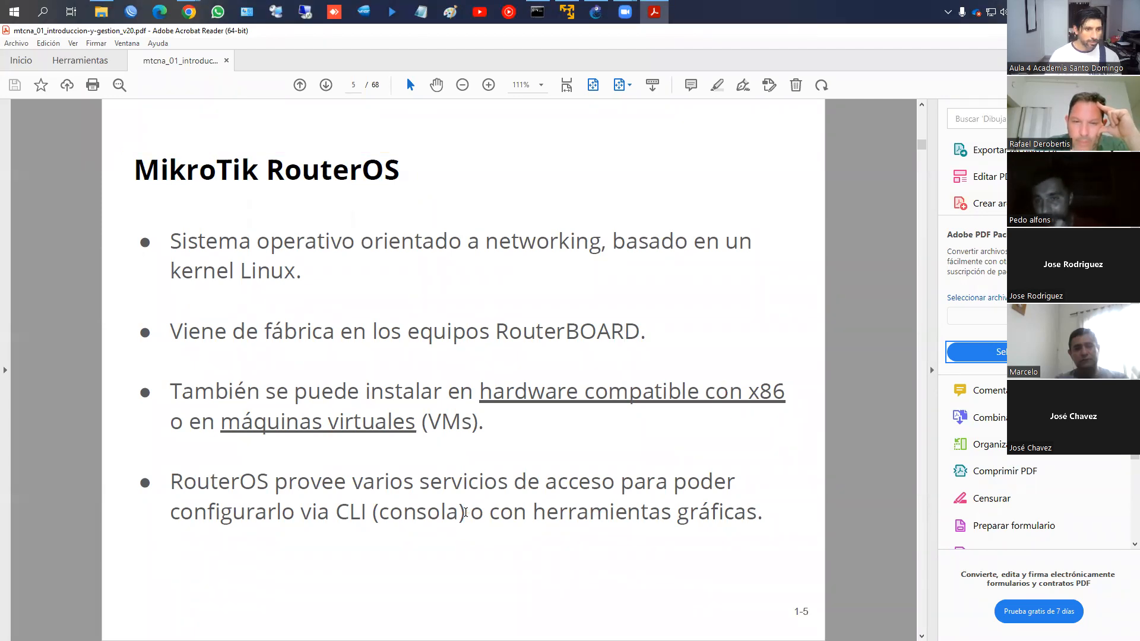
{"action": "left_click", "coordinate": [436, 89]}
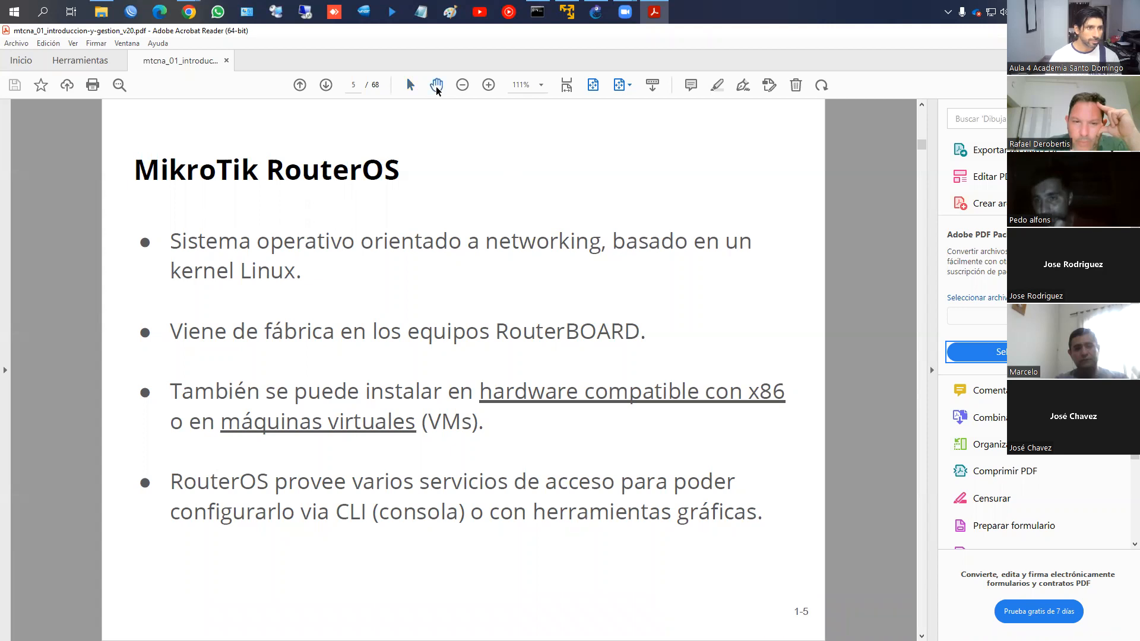
{"action": "key", "text": "Right"}
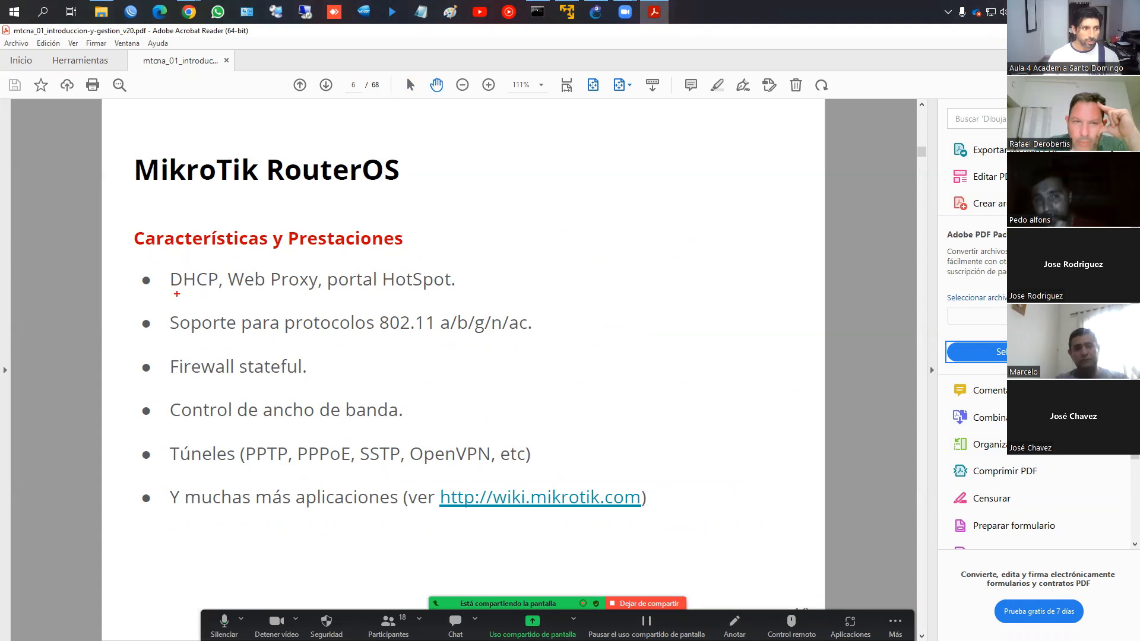
Box the DHCP, 802.11, Firewall, bandwidth control and tunnel bullets in red, then clear them
{"action": "mouse_move", "coordinate": [165, 279]}
{"action": "left_mouse_down"}
{"action": "mouse_move", "coordinate": [287, 298]}
{"action": "mouse_move", "coordinate": [468, 299]}
{"action": "left_mouse_up"}
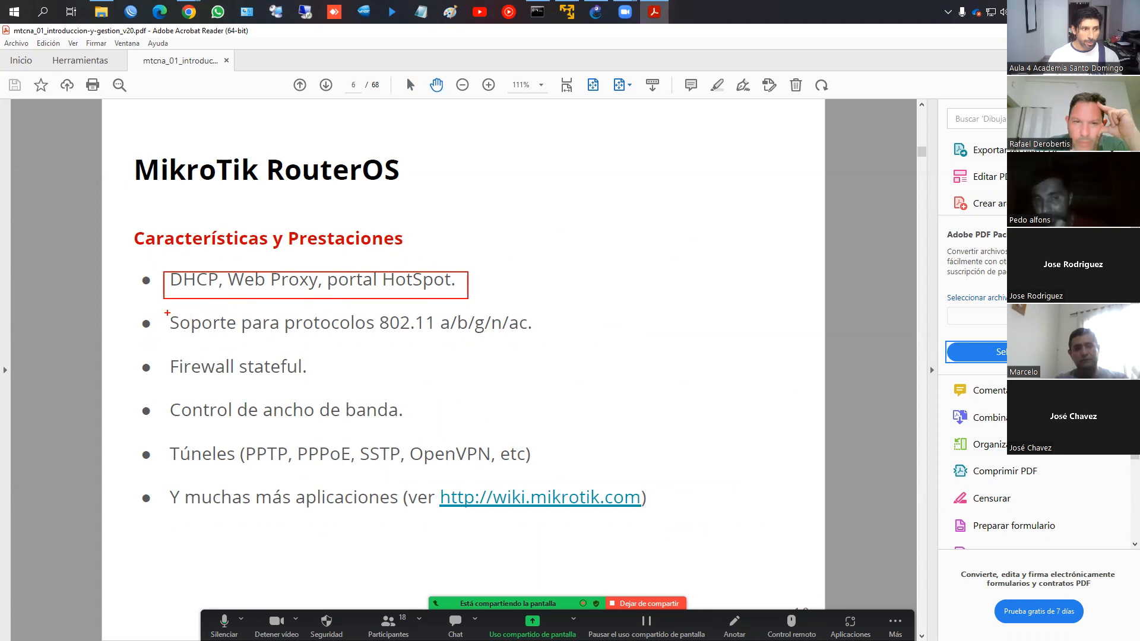
{"action": "mouse_move", "coordinate": [165, 314]}
{"action": "left_mouse_down"}
{"action": "mouse_move", "coordinate": [356, 336]}
{"action": "mouse_move", "coordinate": [544, 336]}
{"action": "left_mouse_up"}
{"action": "left_click_drag", "start_coordinate": [172, 351], "coordinate": [303, 382]}
{"action": "left_click_drag", "start_coordinate": [156, 392], "coordinate": [413, 426]}
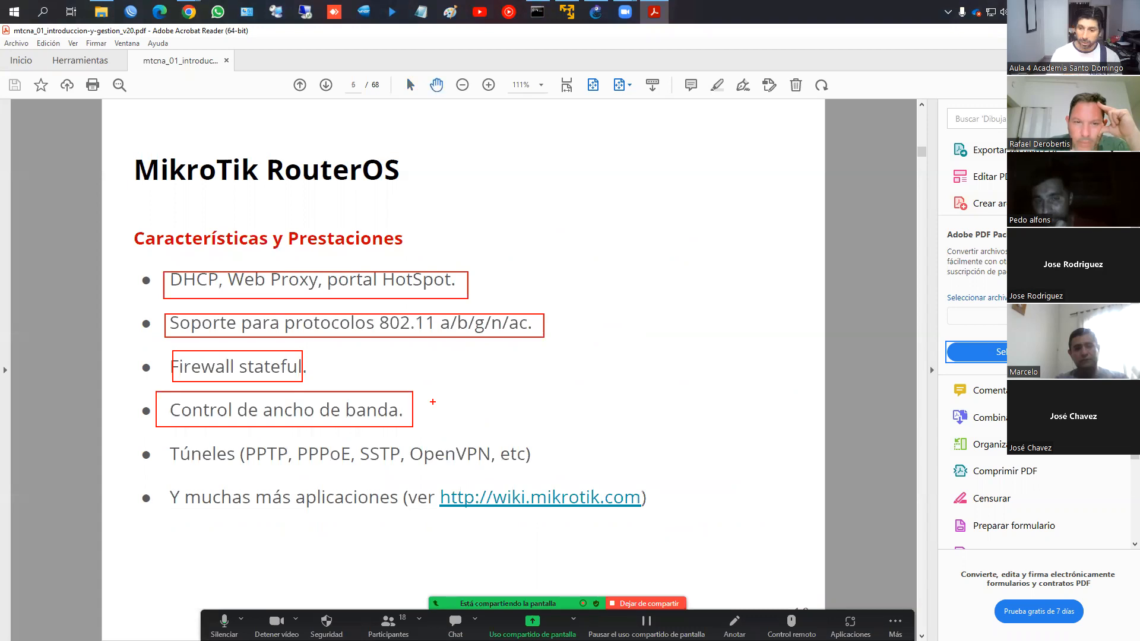
{"action": "mouse_move", "coordinate": [166, 442]}
{"action": "left_mouse_down"}
{"action": "mouse_move", "coordinate": [383, 467]}
{"action": "mouse_move", "coordinate": [546, 466]}
{"action": "left_mouse_up"}
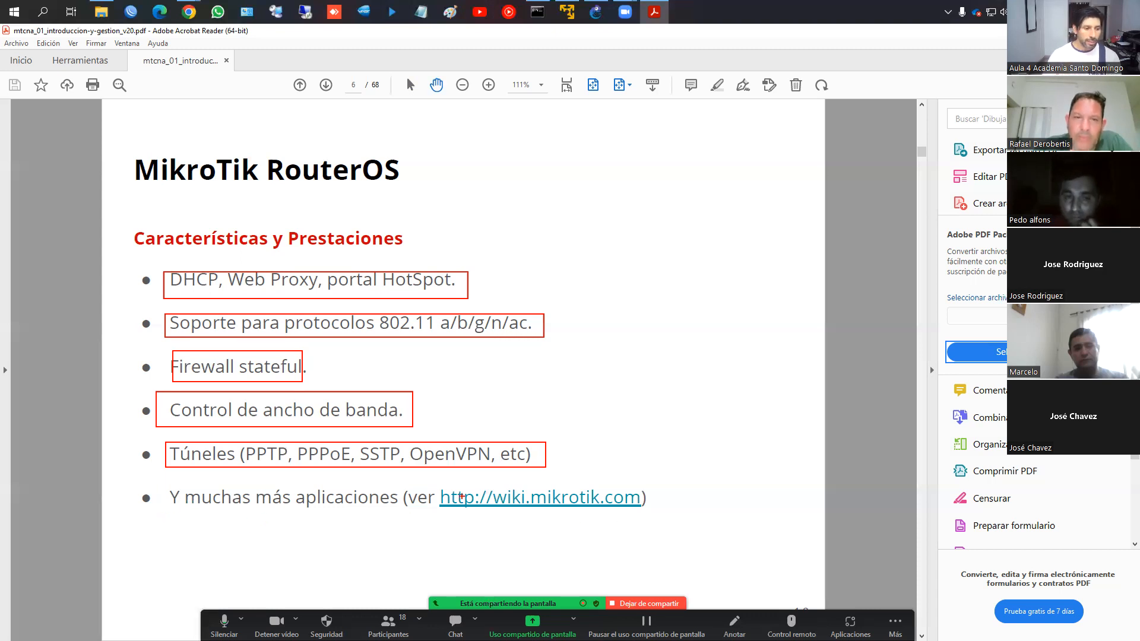
{"action": "key", "text": "Escape"}
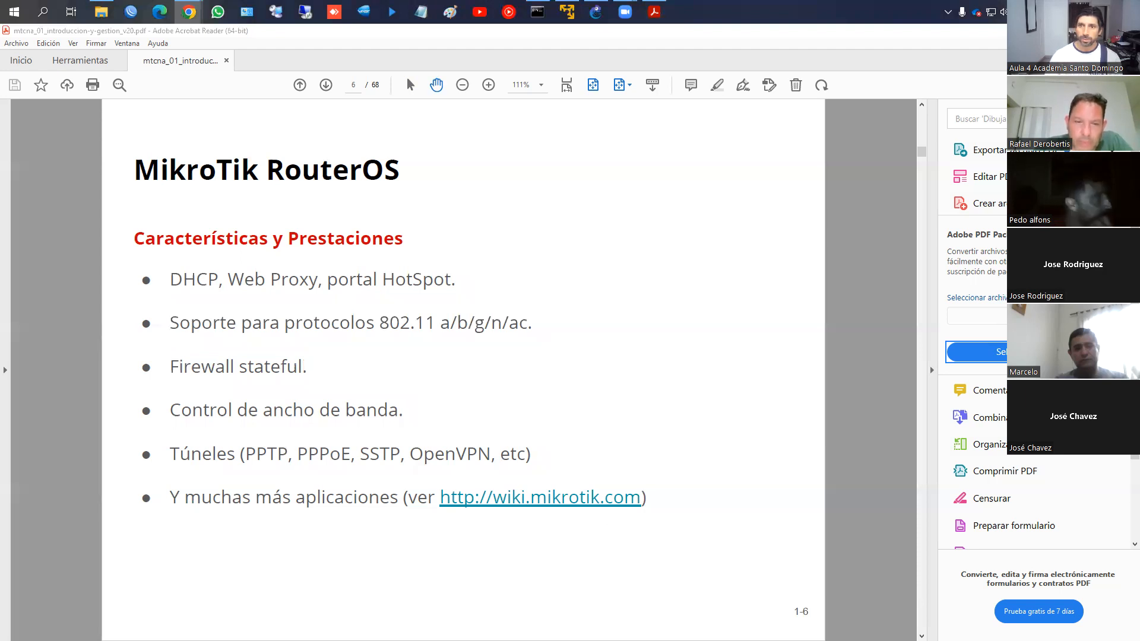
Maximize the MikroTik Wiki window and open the MikroTik RouterOS manual
{"action": "left_click_drag", "start_coordinate": [727, 48], "coordinate": [438, 49]}
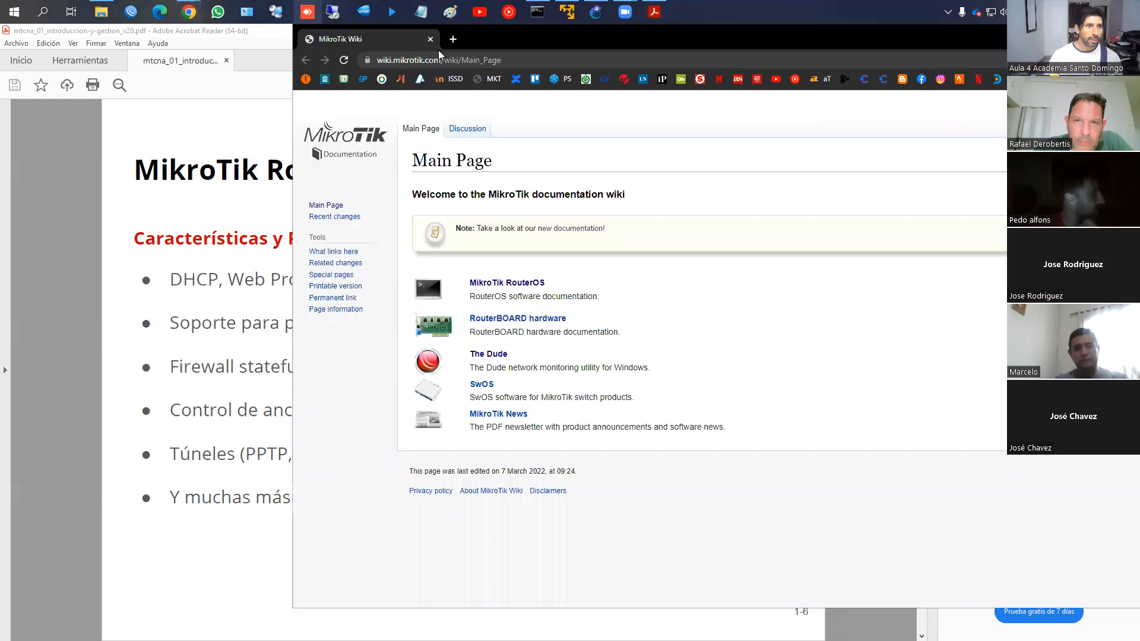
{"action": "double_click", "coordinate": [477, 41]}
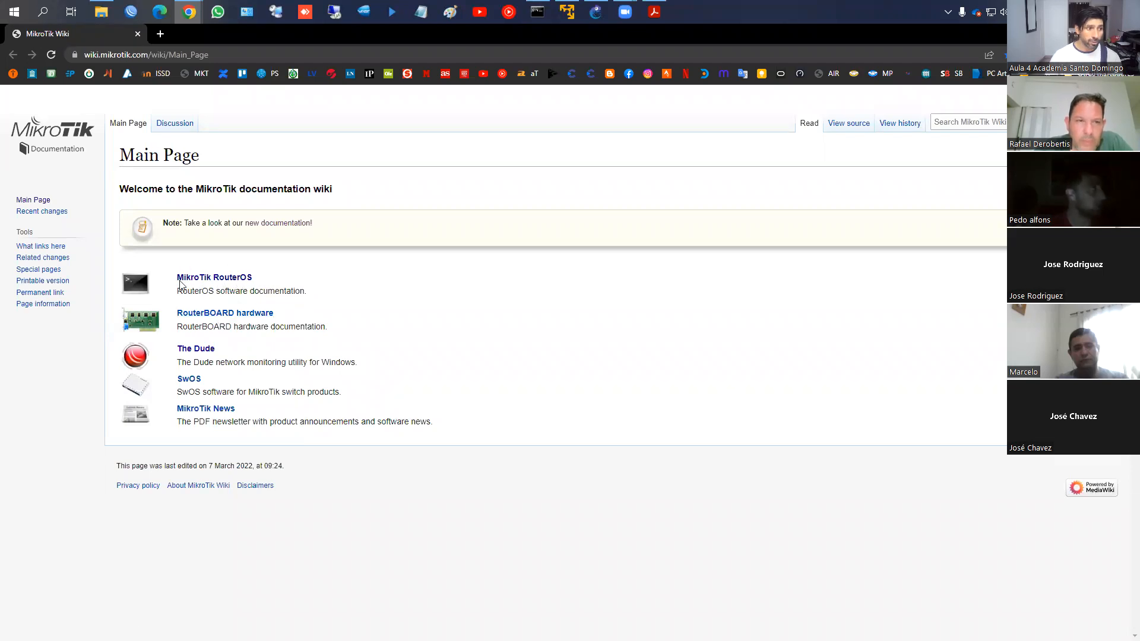
{"action": "left_click", "coordinate": [220, 281]}
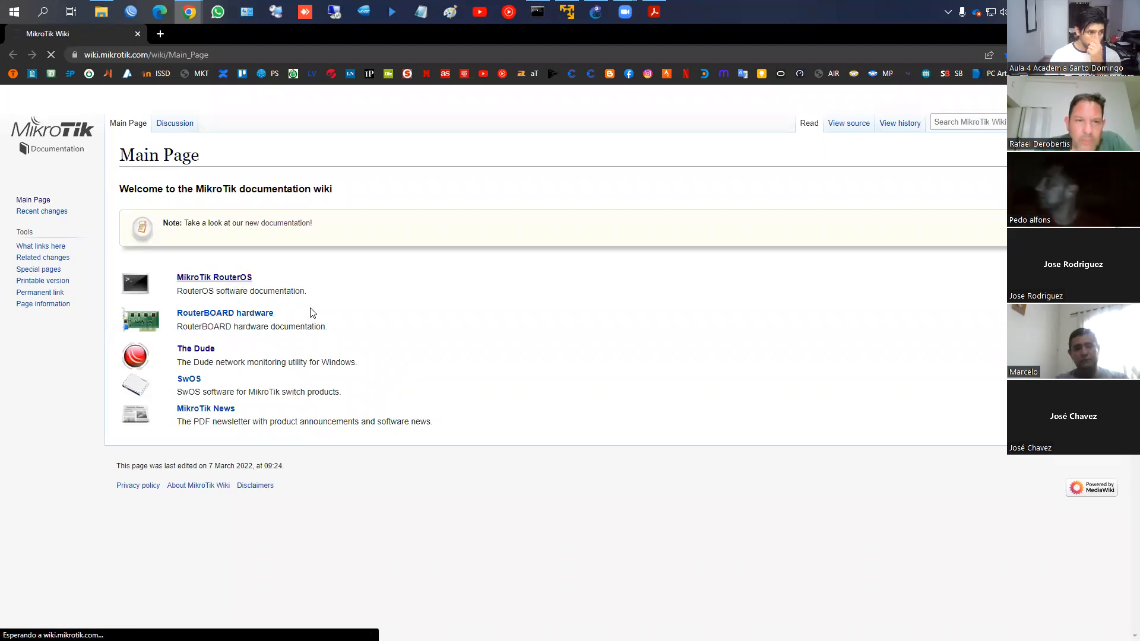
Scroll the RouterOS manual contents and open the IP > Address page
{"action": "scroll", "coordinate": [308, 303], "scroll_direction": "down", "scroll_amount": 2}
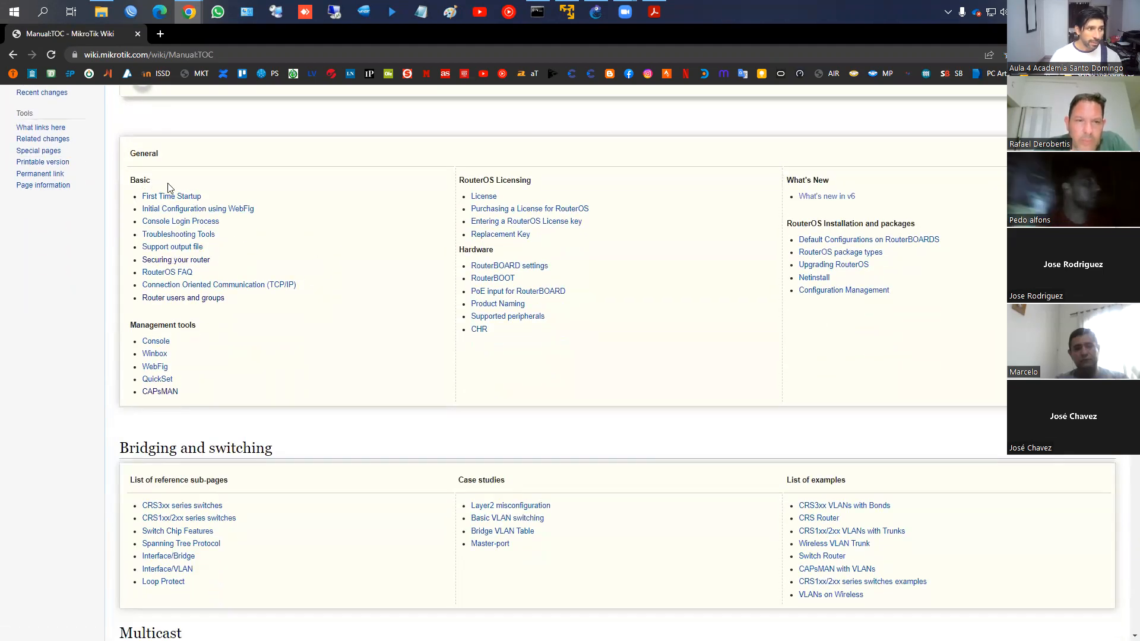
{"action": "scroll", "coordinate": [363, 266], "scroll_direction": "down", "scroll_amount": 1}
{"action": "scroll", "coordinate": [365, 266], "scroll_direction": "down", "scroll_amount": 5}
{"action": "scroll", "coordinate": [364, 265], "scroll_direction": "up", "scroll_amount": 6}
{"action": "scroll", "coordinate": [366, 268], "scroll_direction": "up", "scroll_amount": 1}
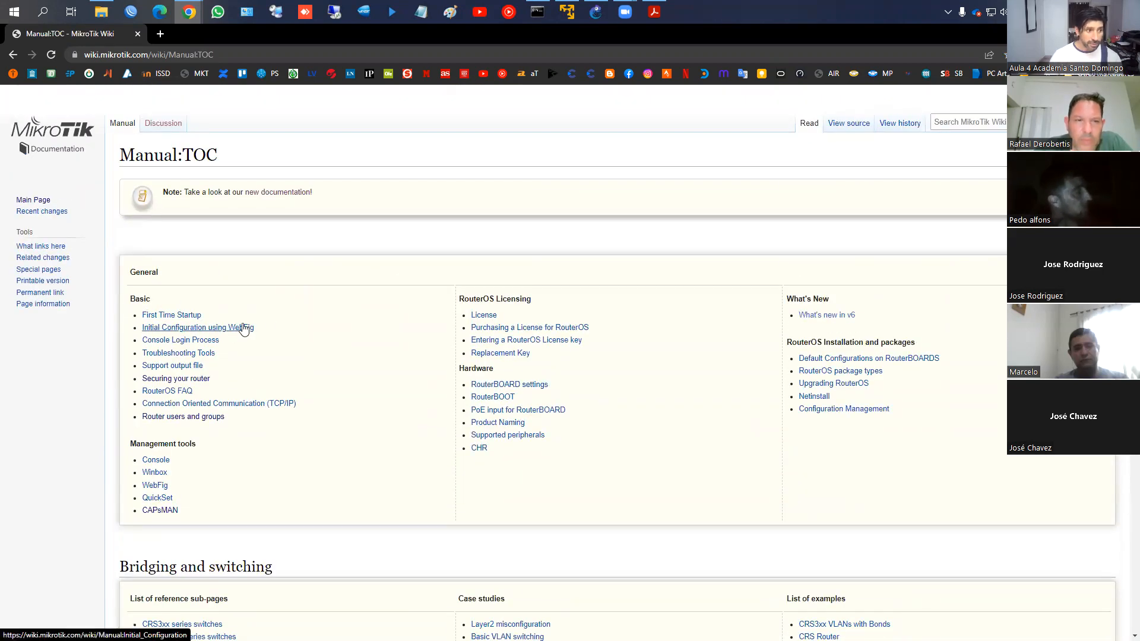
{"action": "scroll", "coordinate": [279, 323], "scroll_direction": "down", "scroll_amount": 2}
{"action": "scroll", "coordinate": [285, 318], "scroll_direction": "down", "scroll_amount": 13}
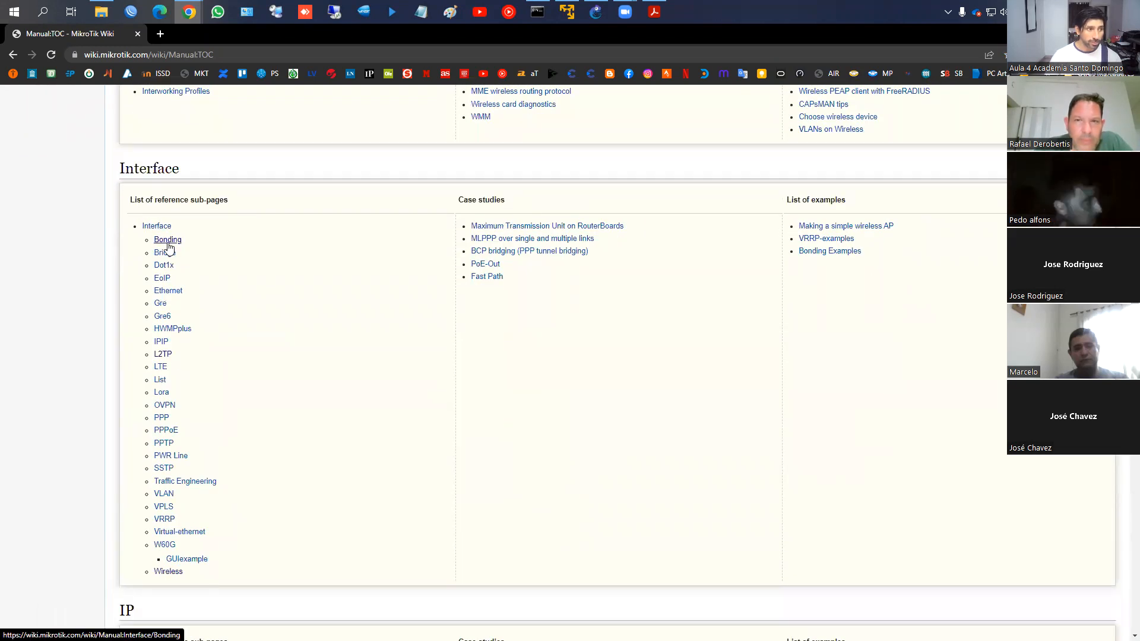
{"action": "scroll", "coordinate": [255, 288], "scroll_direction": "down", "scroll_amount": 1}
{"action": "scroll", "coordinate": [255, 288], "scroll_direction": "down", "scroll_amount": 6}
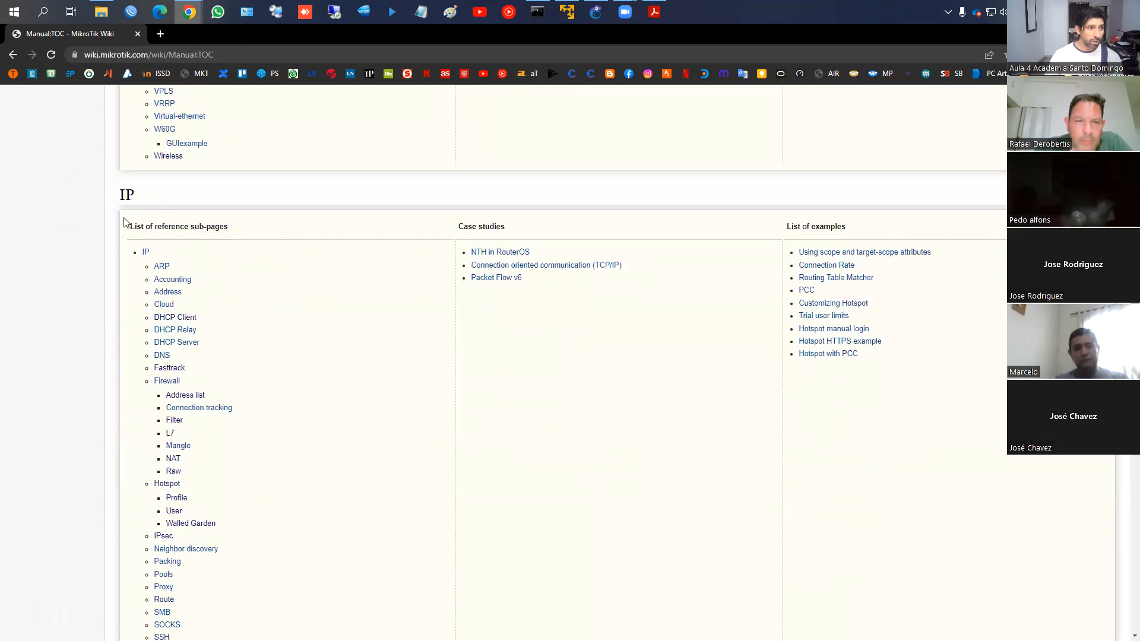
{"action": "scroll", "coordinate": [178, 303], "scroll_direction": "down", "scroll_amount": 3}
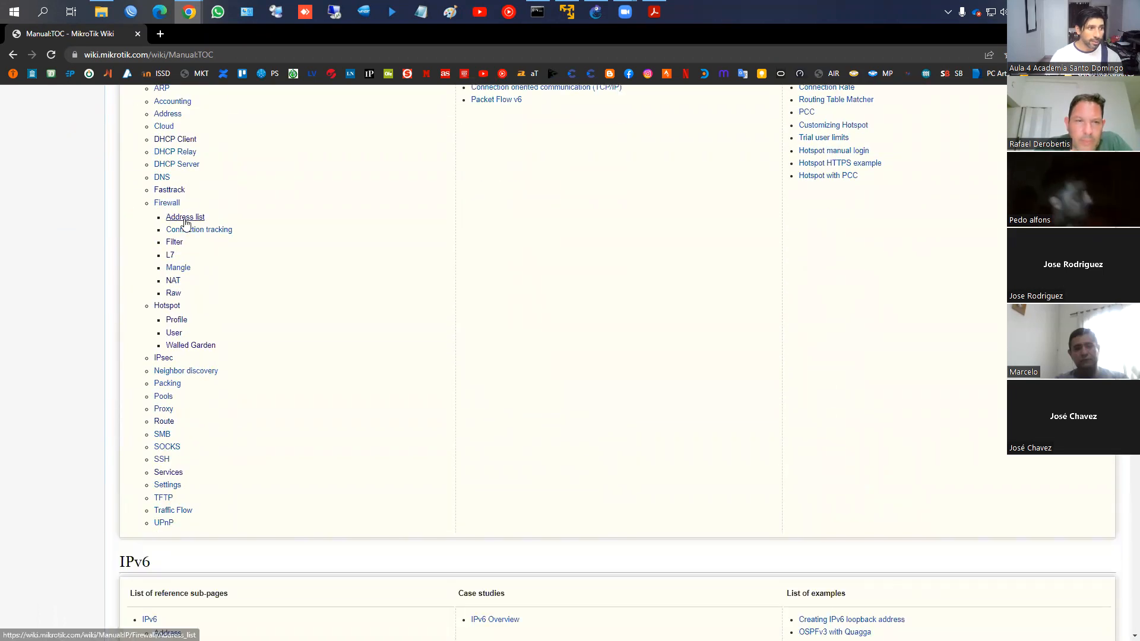
{"action": "scroll", "coordinate": [184, 291], "scroll_direction": "up", "scroll_amount": 3}
{"action": "left_click", "coordinate": [164, 291]}
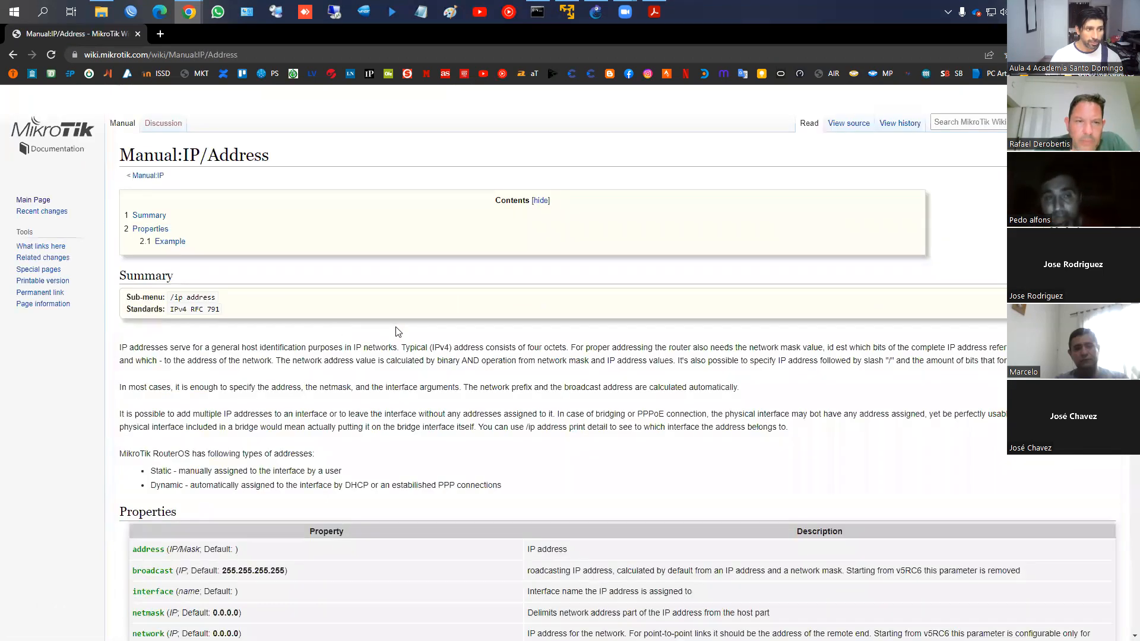
Skim Manual:IP/Address, then return to the PDF at slide 7, MikroTik RouterBOARD
{"action": "scroll", "coordinate": [348, 317], "scroll_direction": "down", "scroll_amount": 5}
{"action": "scroll", "coordinate": [348, 318], "scroll_direction": "up", "scroll_amount": 3}
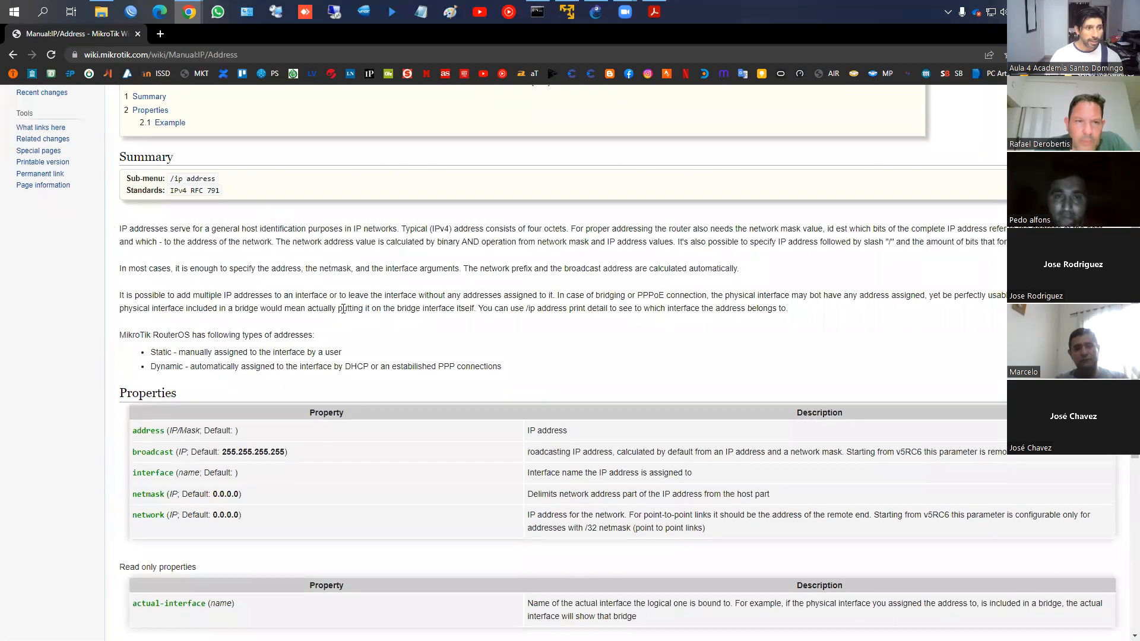
{"action": "scroll", "coordinate": [329, 267], "scroll_direction": "down", "scroll_amount": 4}
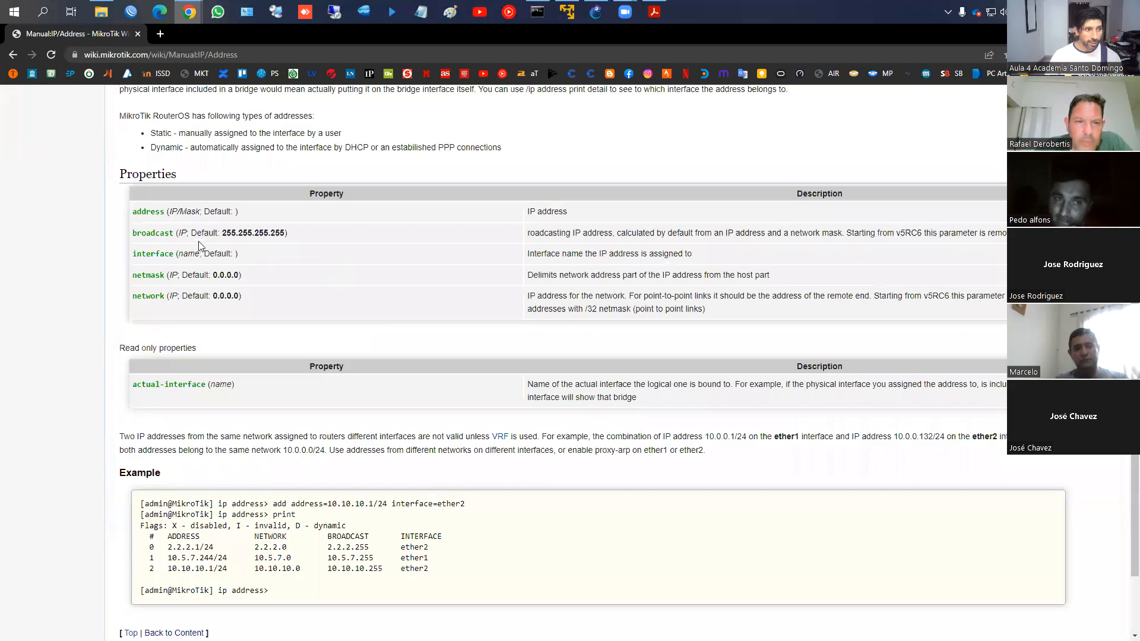
{"action": "scroll", "coordinate": [260, 242], "scroll_direction": "down", "scroll_amount": 2}
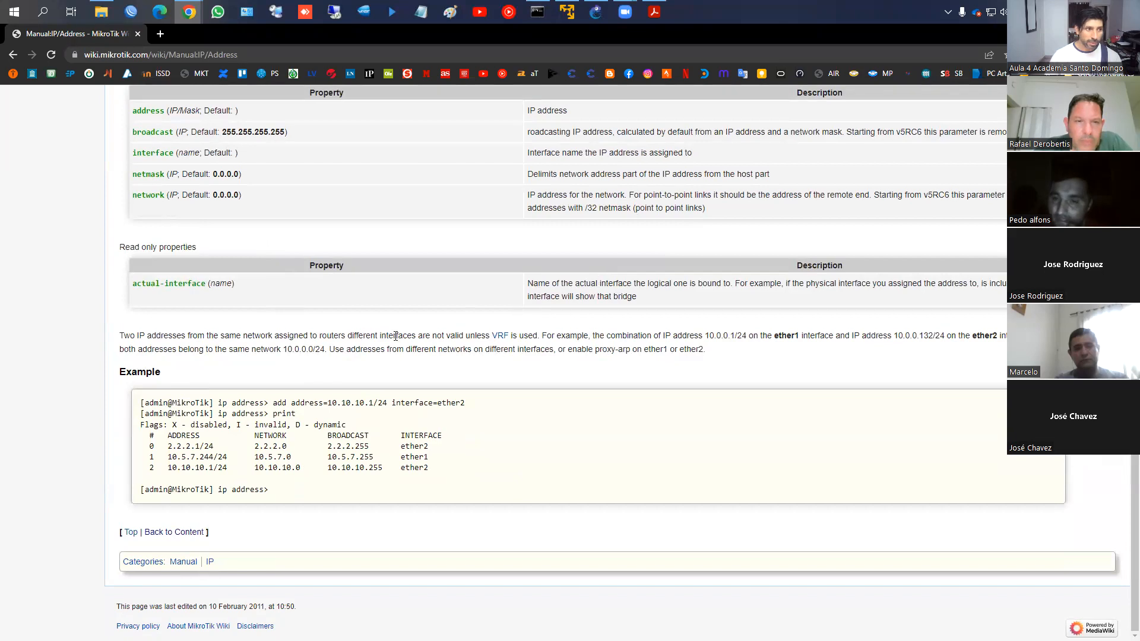
{"action": "scroll", "coordinate": [330, 327], "scroll_direction": "up", "scroll_amount": 8}
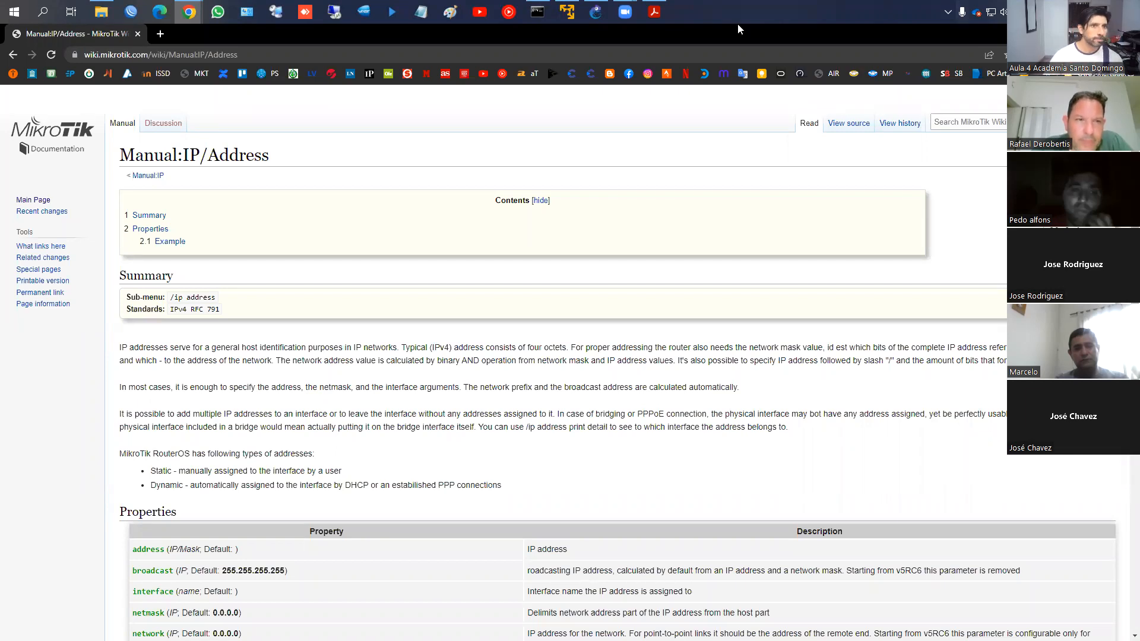
{"action": "left_click", "coordinate": [654, 12]}
{"action": "scroll", "coordinate": [506, 259], "scroll_direction": "down", "scroll_amount": 1}
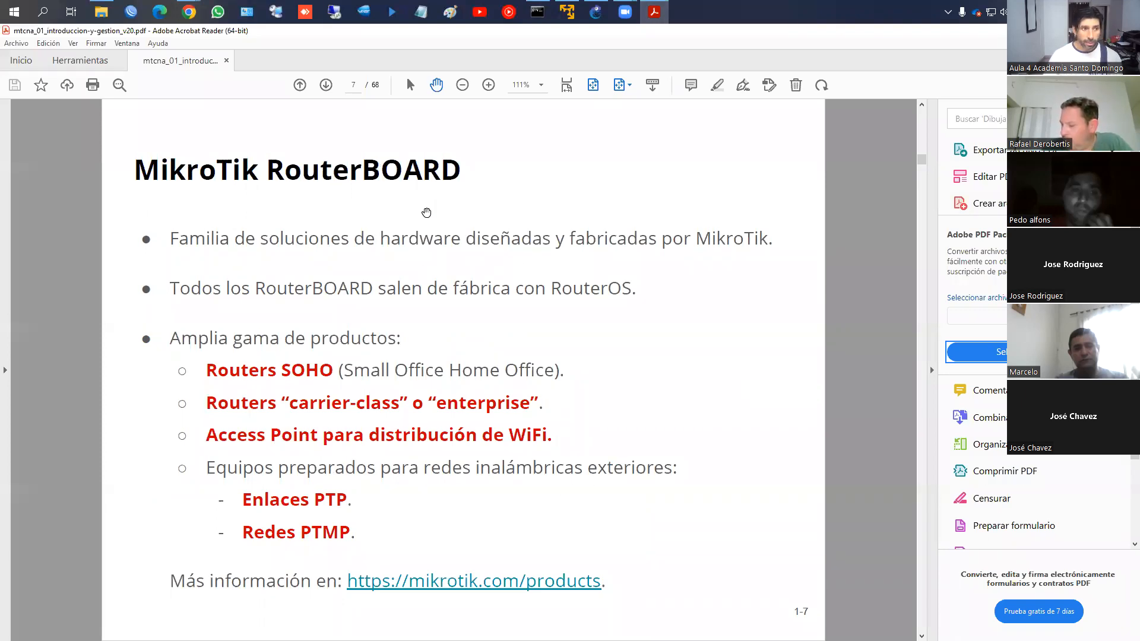
{"action": "key", "text": "ctrl+l"}
{"action": "mouse_move", "coordinate": [169, 252]}
{"action": "left_mouse_down"}
{"action": "mouse_move", "coordinate": [554, 254]}
{"action": "mouse_move", "coordinate": [554, 224]}
{"action": "left_mouse_up"}
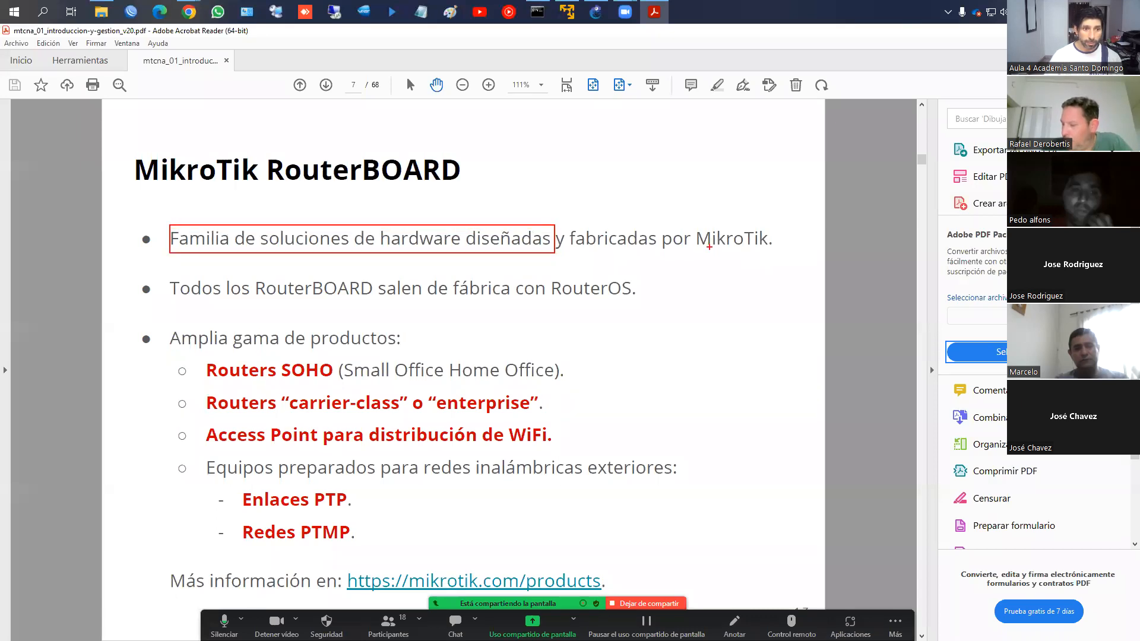
{"action": "left_click_drag", "start_coordinate": [691, 251], "coordinate": [776, 221]}
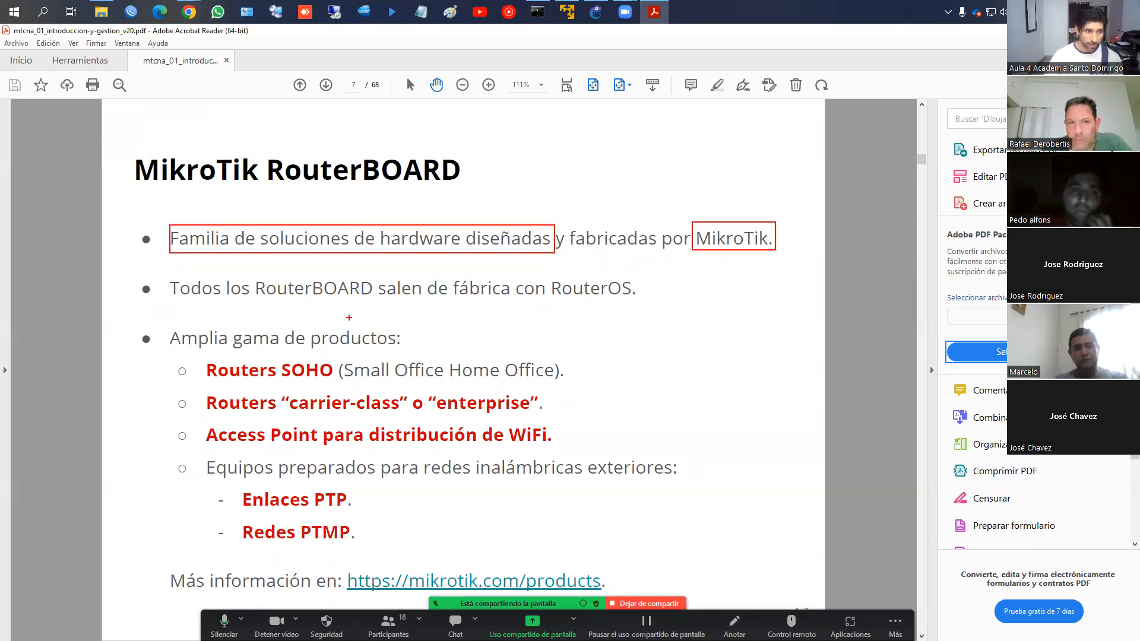
{"action": "mouse_move", "coordinate": [170, 304]}
{"action": "left_mouse_down"}
{"action": "mouse_move", "coordinate": [191, 267]}
{"action": "mouse_move", "coordinate": [651, 272]}
{"action": "left_mouse_up"}
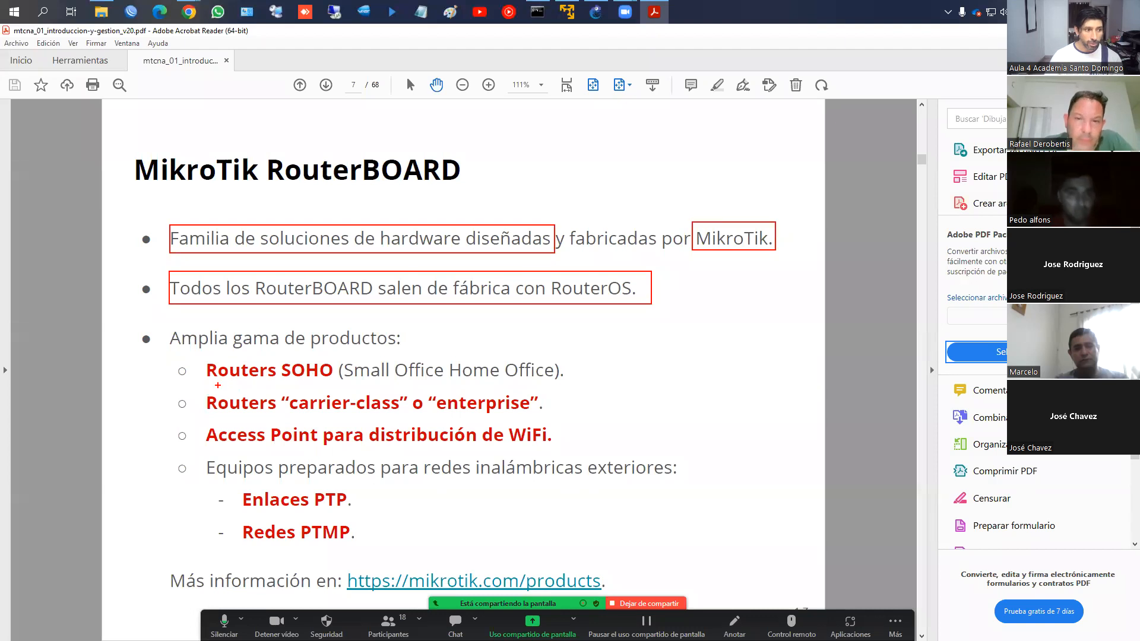
{"action": "mouse_move", "coordinate": [209, 384]}
{"action": "left_mouse_down"}
{"action": "mouse_move", "coordinate": [324, 383]}
{"action": "mouse_move", "coordinate": [339, 358]}
{"action": "left_mouse_up"}
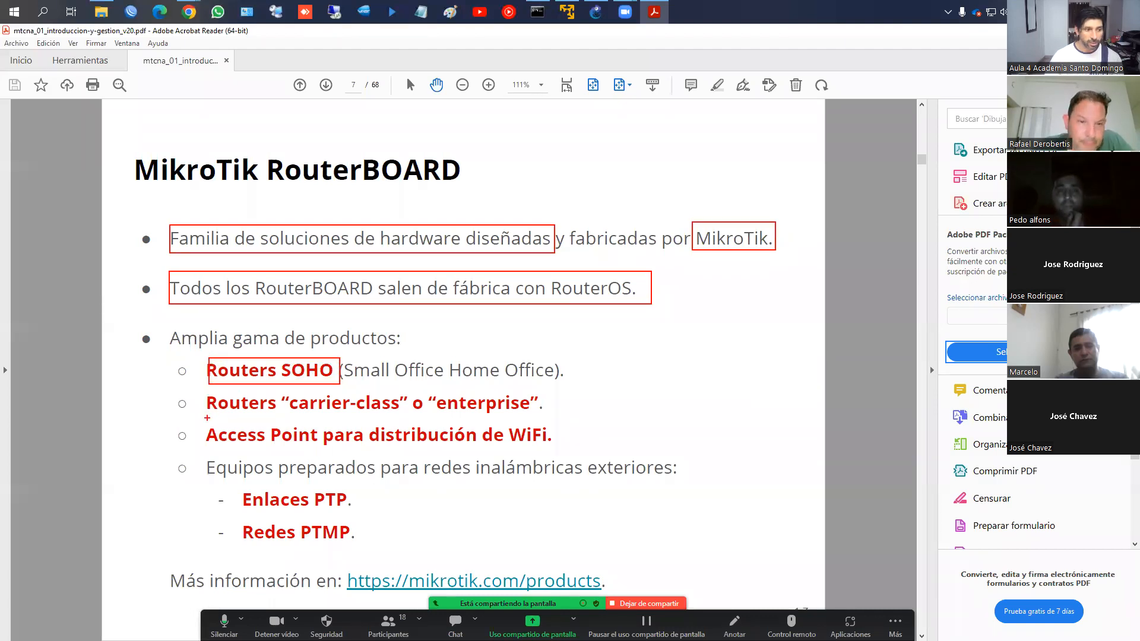
{"action": "mouse_move", "coordinate": [207, 418]}
{"action": "left_mouse_down"}
{"action": "mouse_move", "coordinate": [522, 404]}
{"action": "mouse_move", "coordinate": [551, 385]}
{"action": "left_mouse_up"}
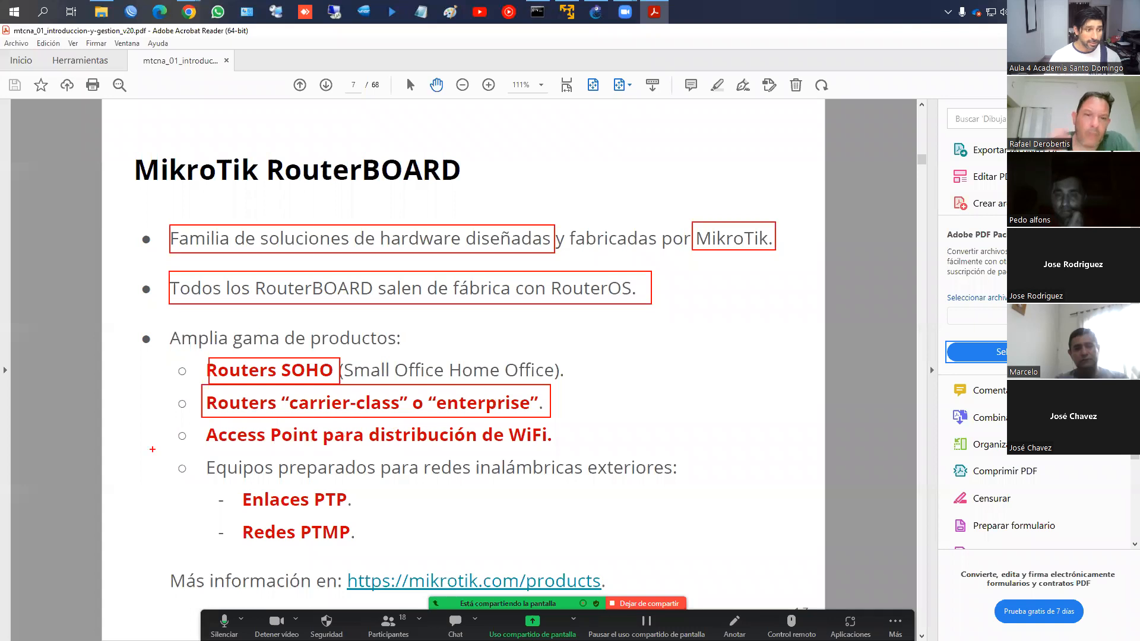
{"action": "mouse_move", "coordinate": [193, 431]}
{"action": "left_mouse_down"}
{"action": "mouse_move", "coordinate": [215, 442]}
{"action": "mouse_move", "coordinate": [572, 446]}
{"action": "left_mouse_up"}
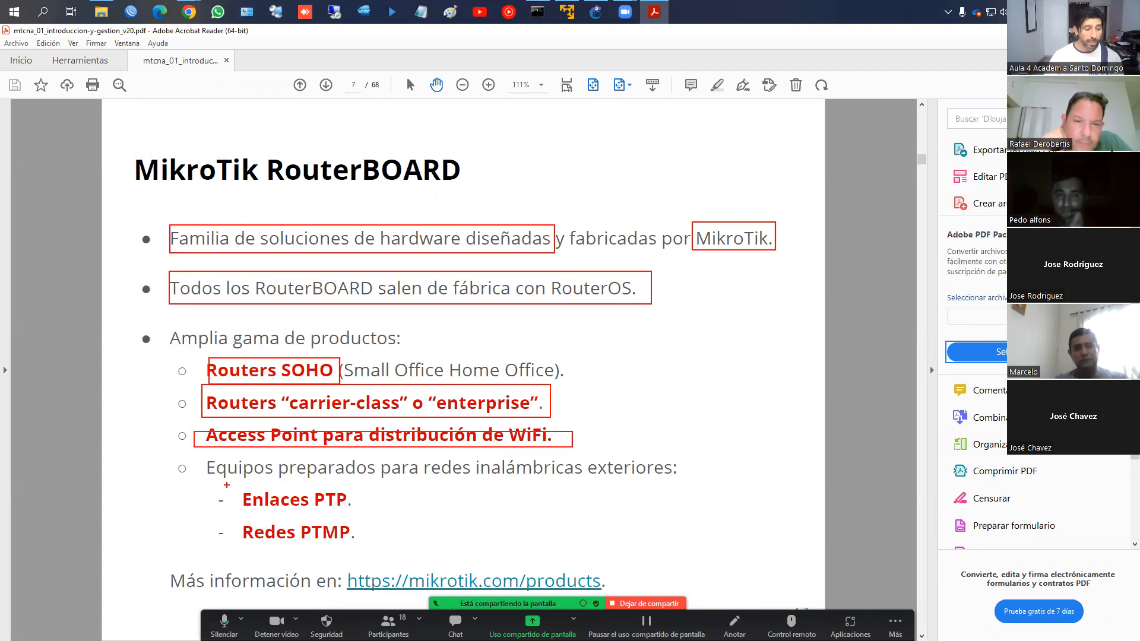
{"action": "left_click_drag", "start_coordinate": [236, 502], "coordinate": [371, 514]}
{"action": "mouse_move", "coordinate": [243, 515]}
{"action": "left_mouse_down"}
{"action": "mouse_move", "coordinate": [283, 537]}
{"action": "mouse_move", "coordinate": [374, 543]}
{"action": "left_mouse_up"}
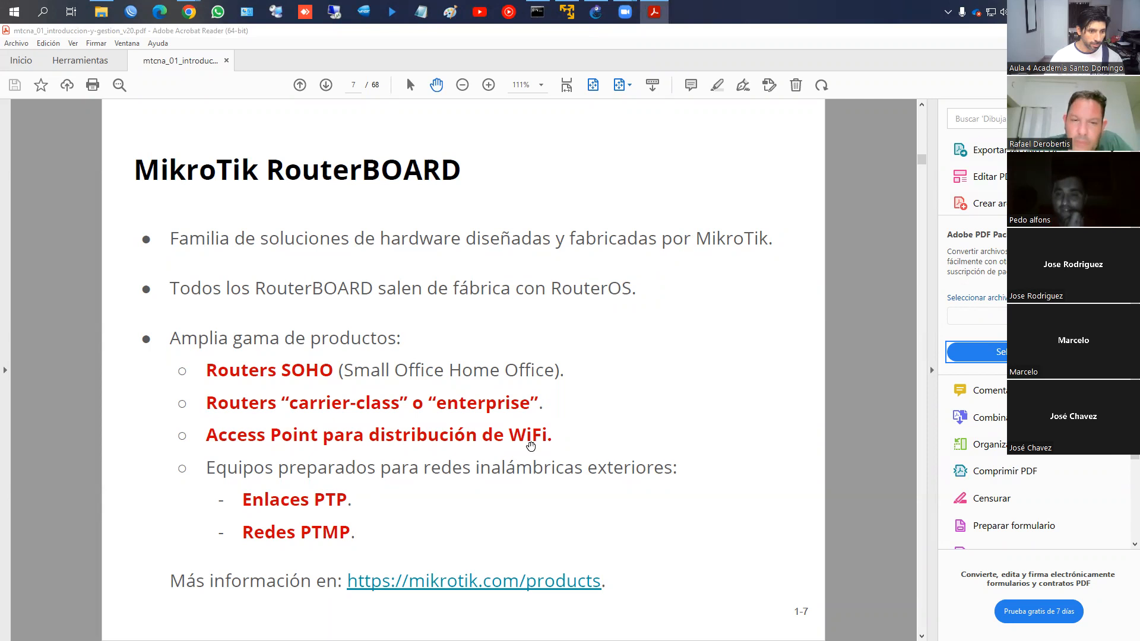
{"action": "left_click", "coordinate": [495, 490]}
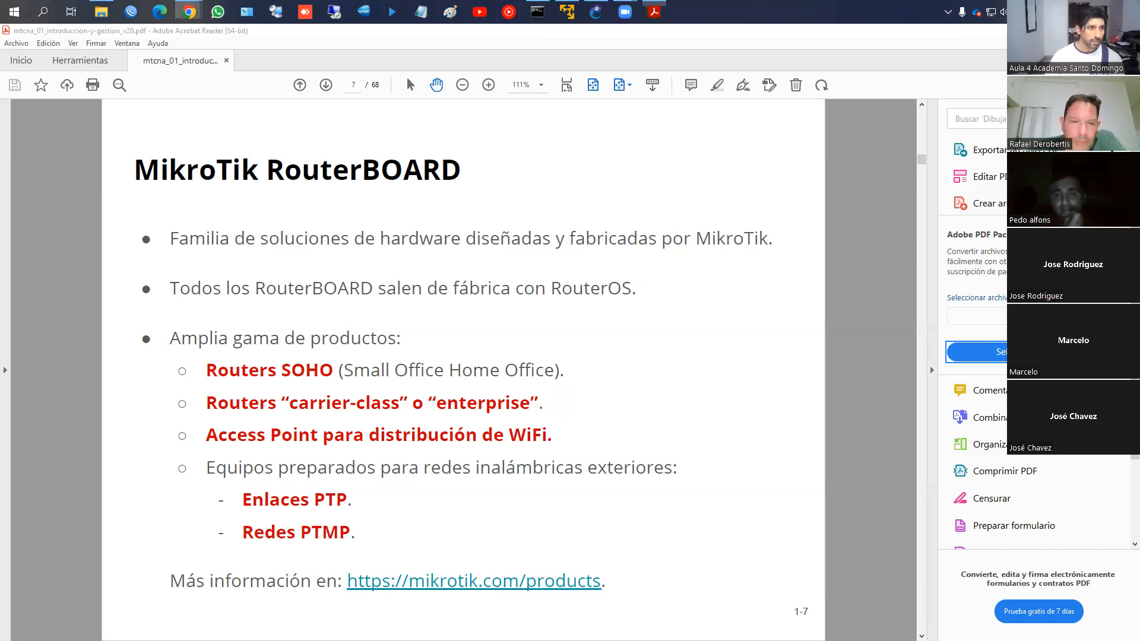
{"action": "left_click_drag", "start_coordinate": [1139, 68], "coordinate": [311, 79]}
Maximize the browser and open the MikroTik Products page
{"action": "double_click", "coordinate": [497, 66]}
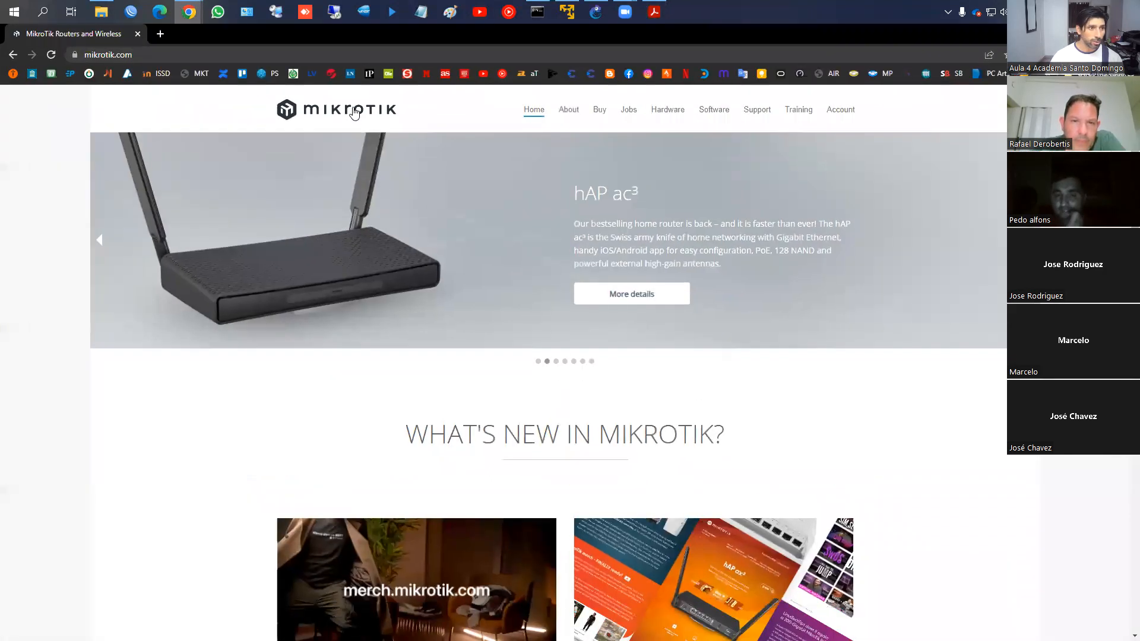
{"action": "left_click", "coordinate": [668, 115]}
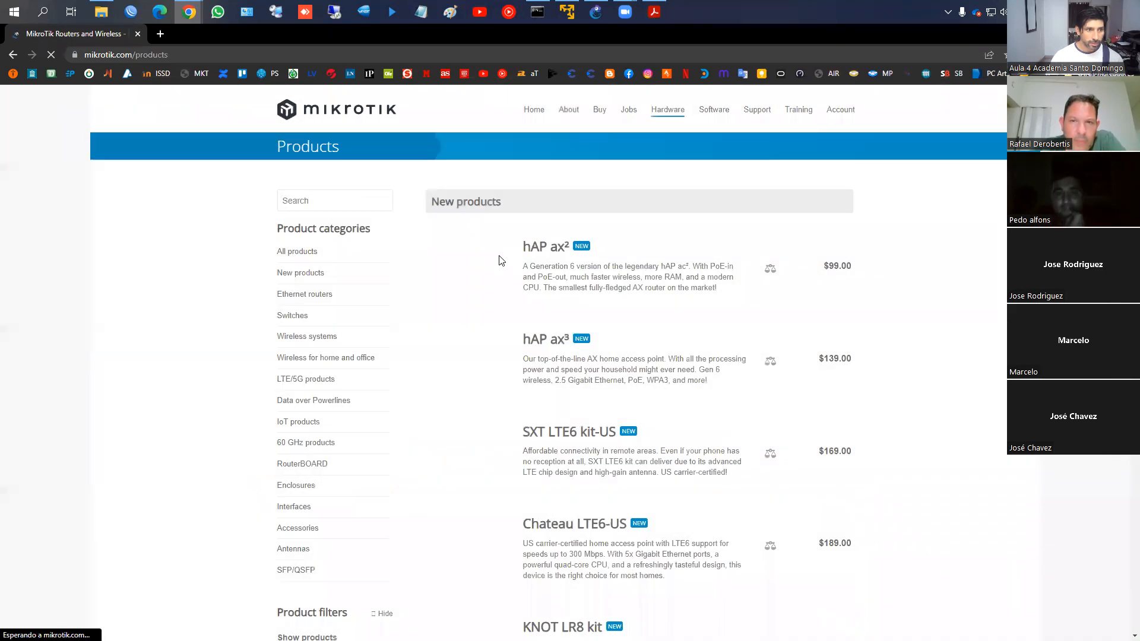
{"action": "scroll", "coordinate": [501, 259], "scroll_direction": "down", "scroll_amount": 1}
{"action": "scroll", "coordinate": [501, 259], "scroll_direction": "up", "scroll_amount": 2}
{"action": "scroll", "coordinate": [500, 260], "scroll_direction": "down", "scroll_amount": 2}
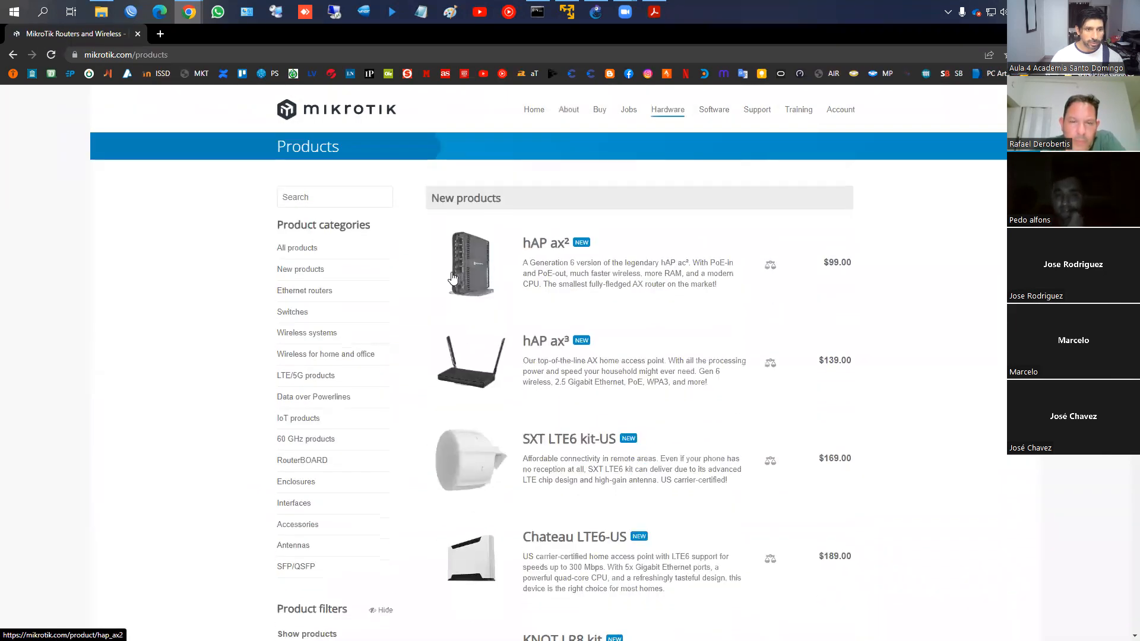
{"action": "scroll", "coordinate": [392, 322], "scroll_direction": "down", "scroll_amount": 1}
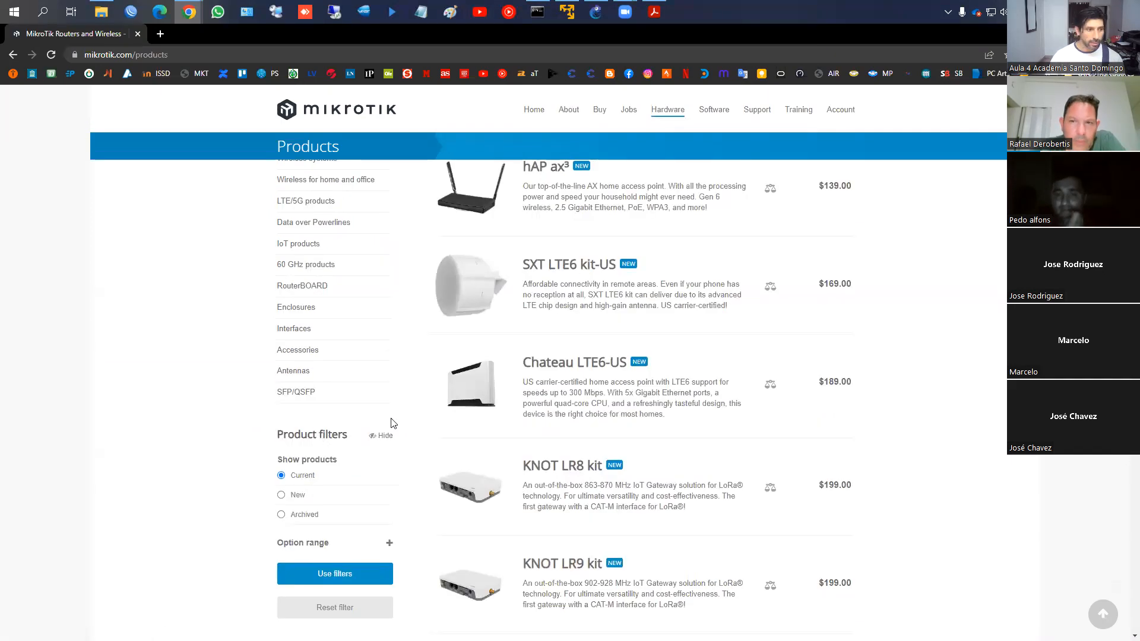
{"action": "scroll", "coordinate": [356, 379], "scroll_direction": "up", "scroll_amount": 2}
{"action": "scroll", "coordinate": [332, 343], "scroll_direction": "up", "scroll_amount": 1}
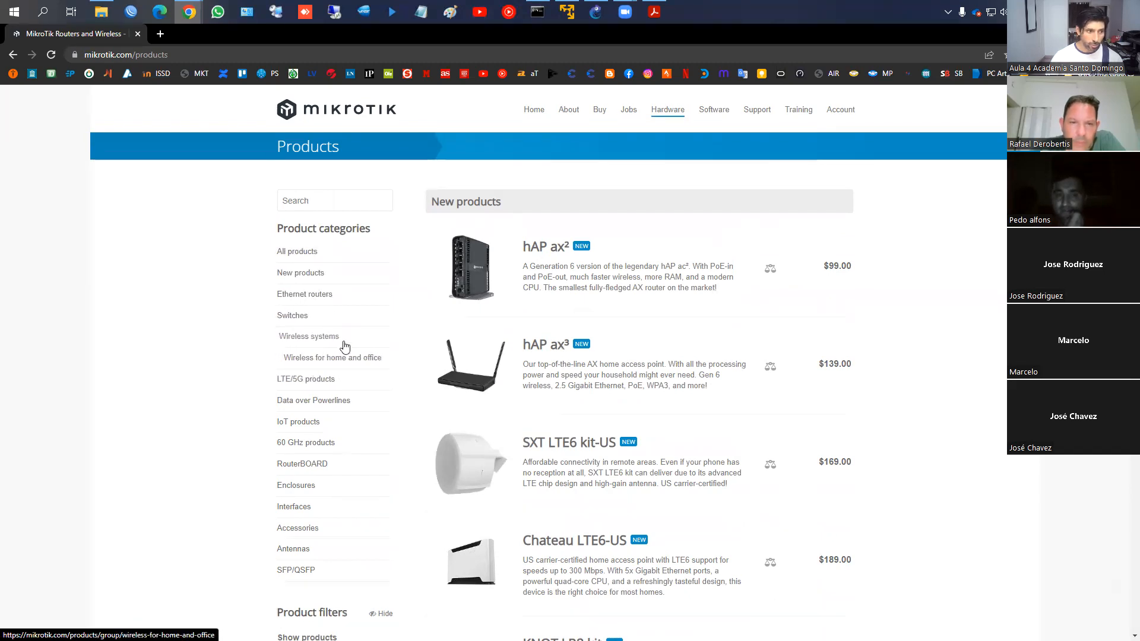
Browse new products like hAP ax² ($99) and hAP ax³ ($139), then go to Ethernet routers
{"action": "scroll", "coordinate": [415, 371], "scroll_direction": "down", "scroll_amount": 2}
{"action": "scroll", "coordinate": [516, 371], "scroll_direction": "up", "scroll_amount": 1}
{"action": "scroll", "coordinate": [508, 390], "scroll_direction": "down", "scroll_amount": 2}
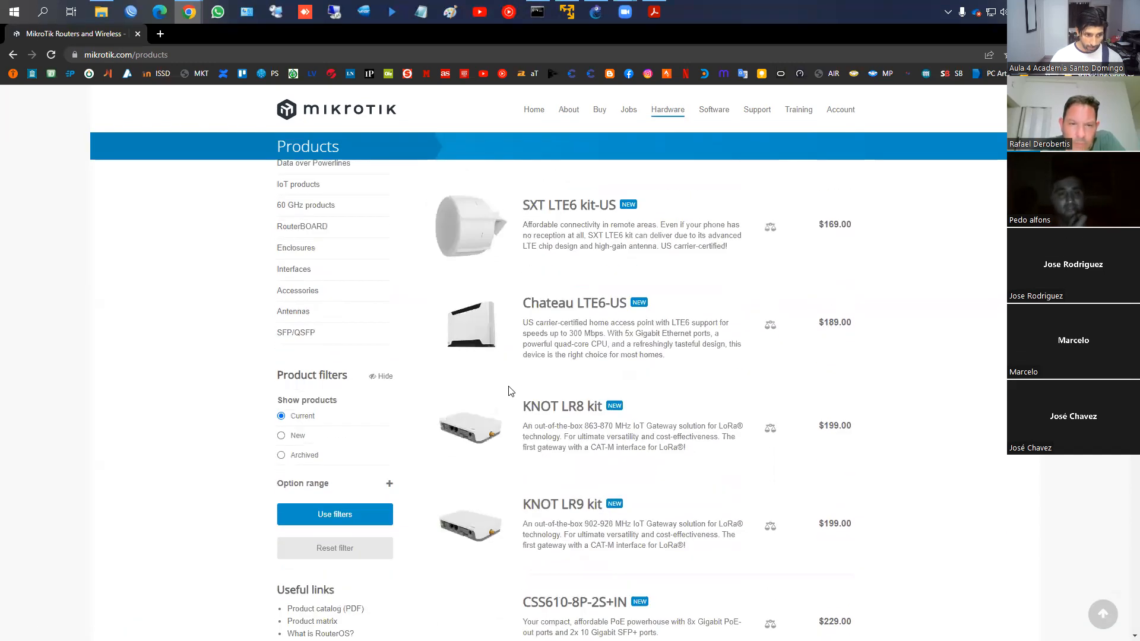
{"action": "scroll", "coordinate": [551, 360], "scroll_direction": "up", "scroll_amount": 3}
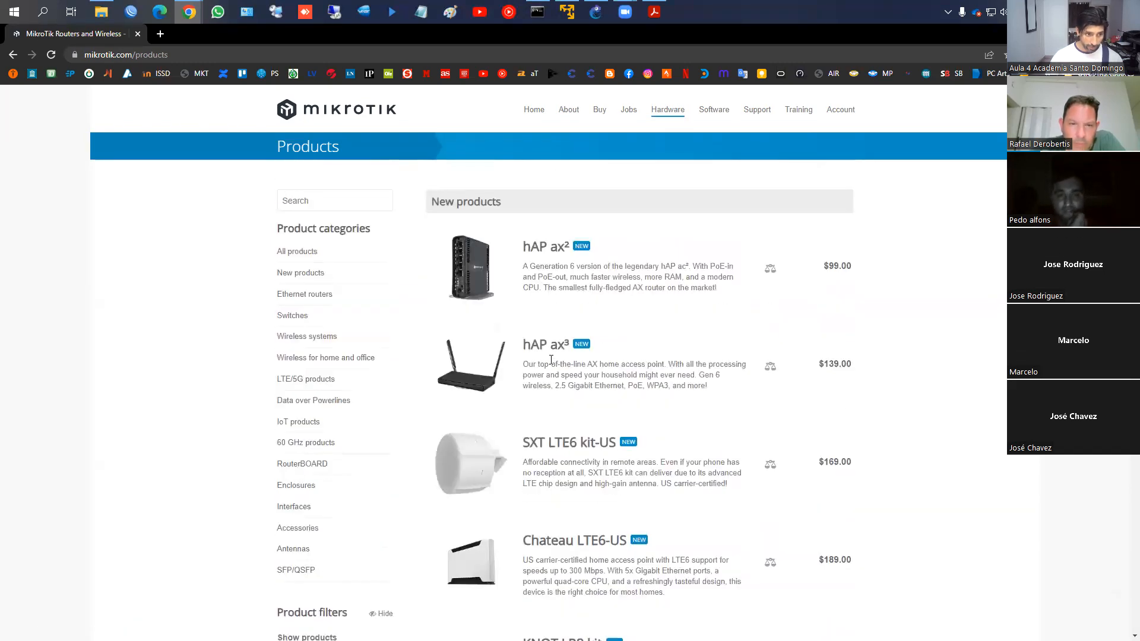
{"action": "left_click", "coordinate": [303, 294]}
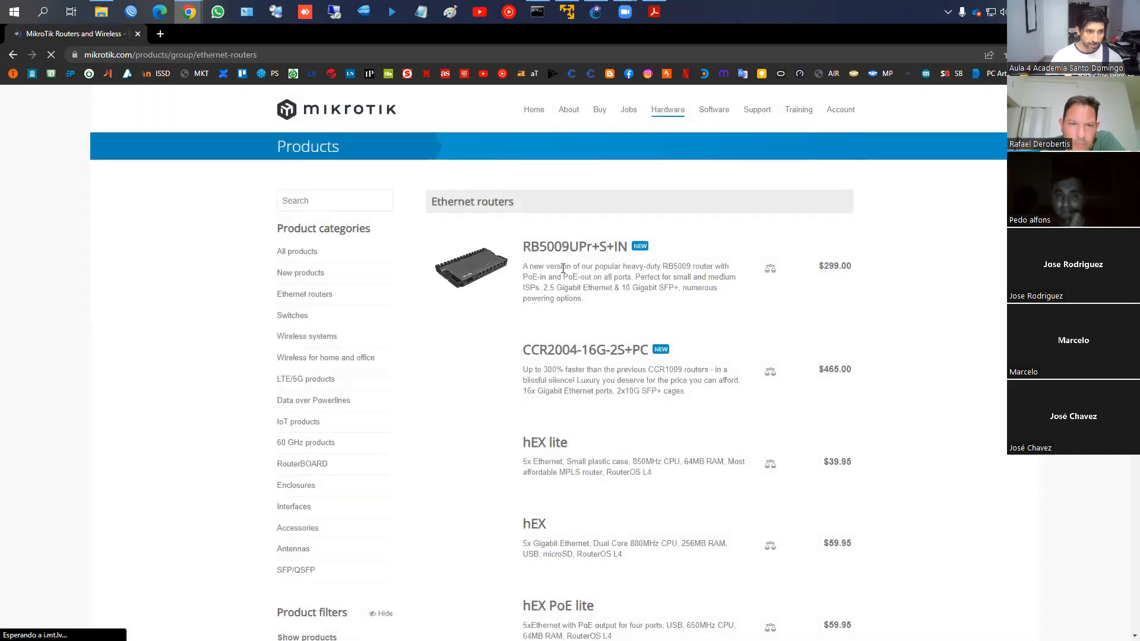
Scroll through the Ethernet routers list, from hEX S at $79 to CCR models at $465
{"action": "scroll", "coordinate": [559, 333], "scroll_direction": "down", "scroll_amount": 2}
{"action": "scroll", "coordinate": [561, 436], "scroll_direction": "down", "scroll_amount": 2}
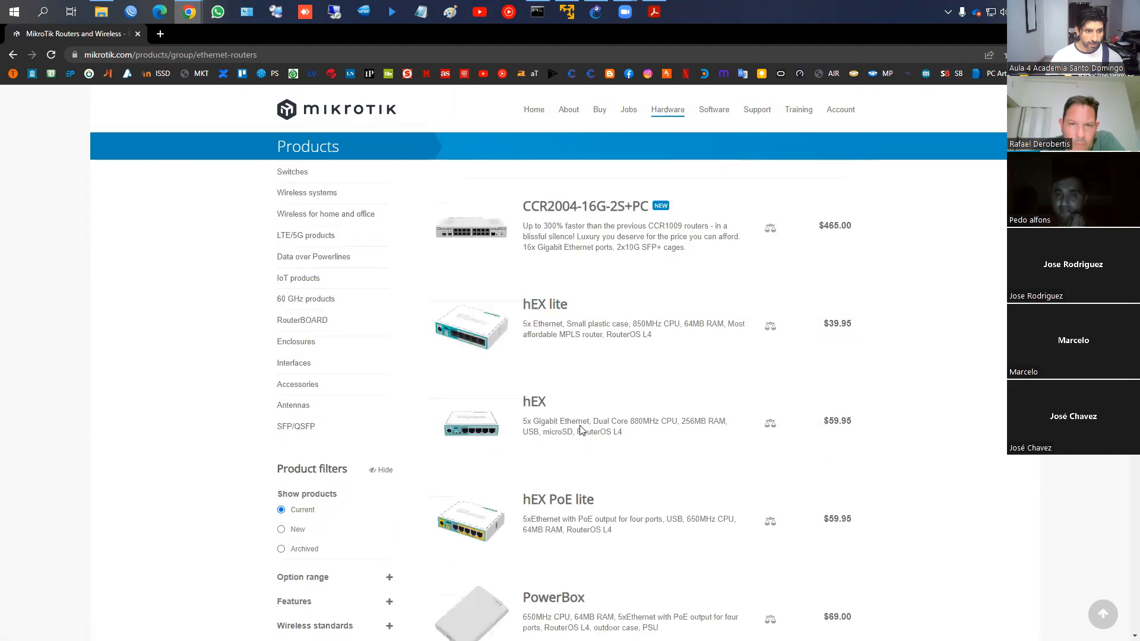
{"action": "scroll", "coordinate": [561, 439], "scroll_direction": "down", "scroll_amount": 4}
{"action": "scroll", "coordinate": [575, 401], "scroll_direction": "down", "scroll_amount": 4}
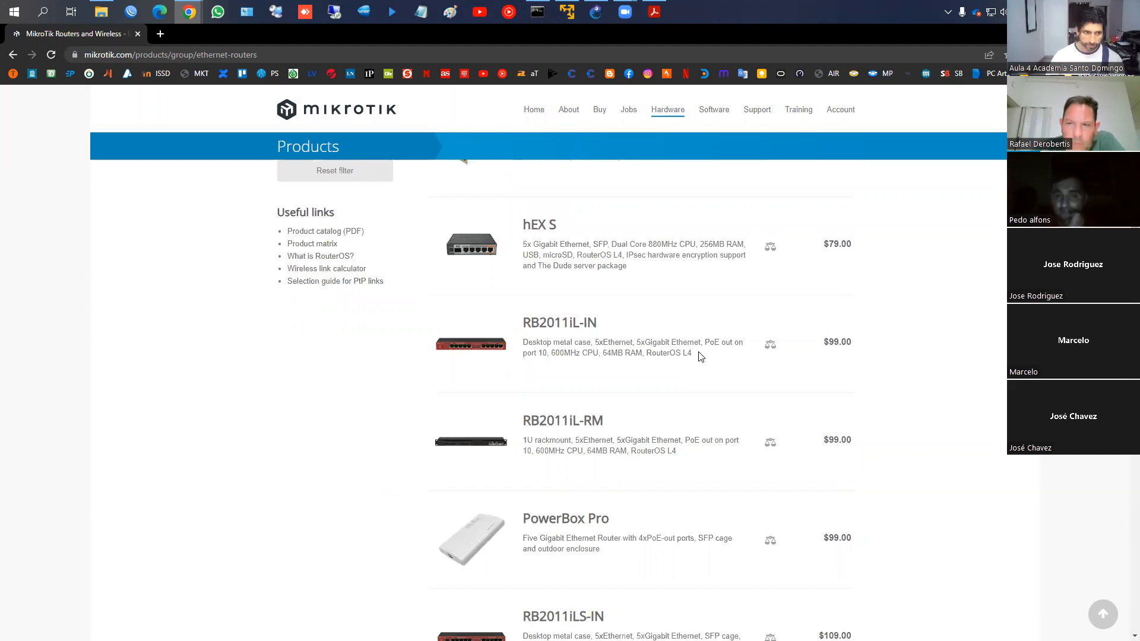
{"action": "scroll", "coordinate": [699, 356], "scroll_direction": "down", "scroll_amount": 3}
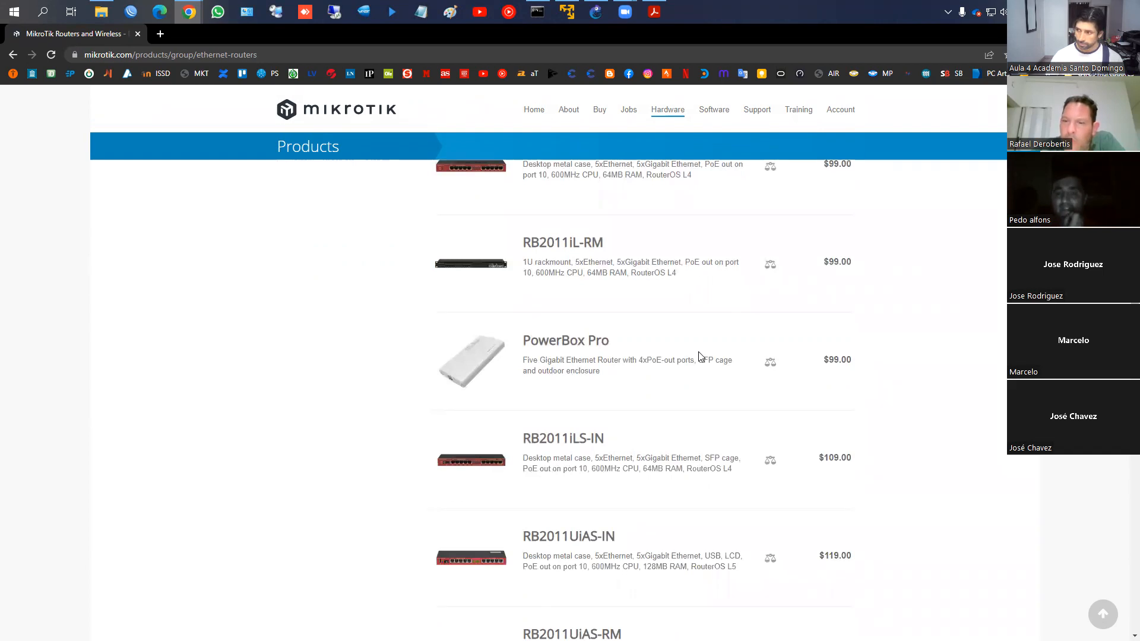
{"action": "scroll", "coordinate": [709, 361], "scroll_direction": "down", "scroll_amount": 9}
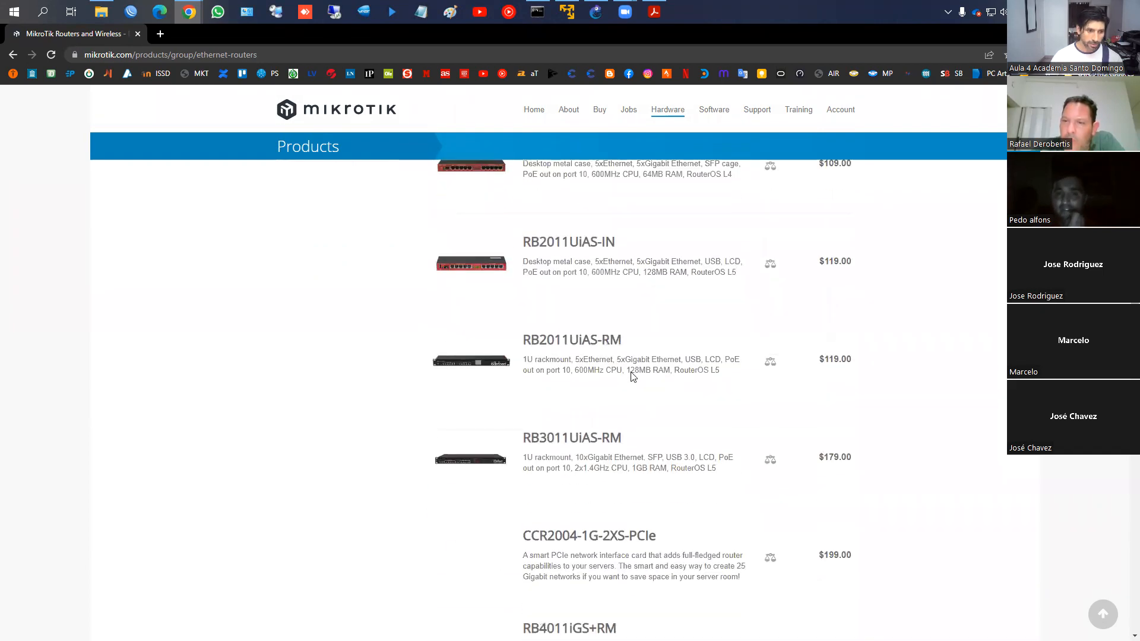
{"action": "scroll", "coordinate": [631, 377], "scroll_direction": "down", "scroll_amount": 5}
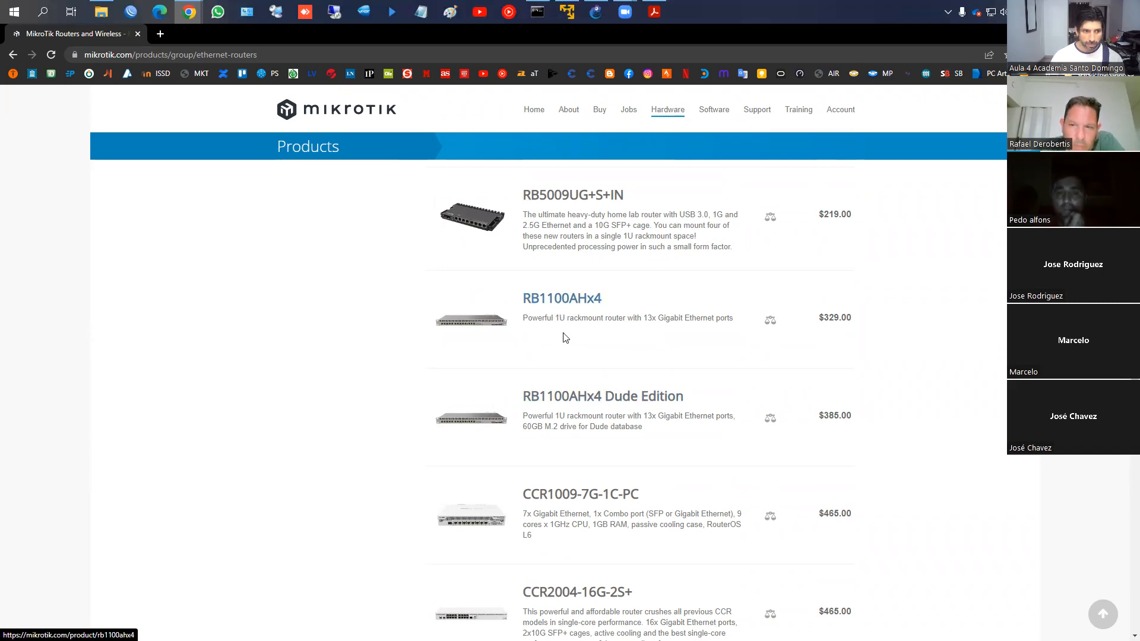
Open the RB1100AHx4 page and highlight ARM 32bit, 4 cores, license 6, 1 GB RAM, 128 MB storage
{"action": "left_click", "coordinate": [559, 304]}
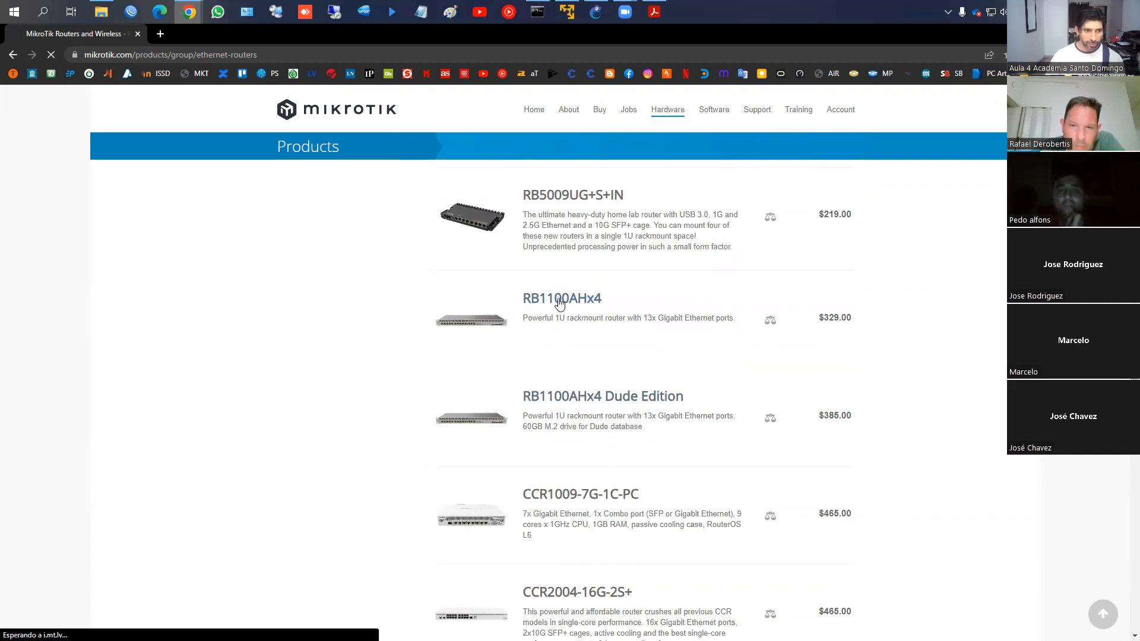
{"action": "scroll", "coordinate": [542, 387], "scroll_direction": "down", "scroll_amount": 7}
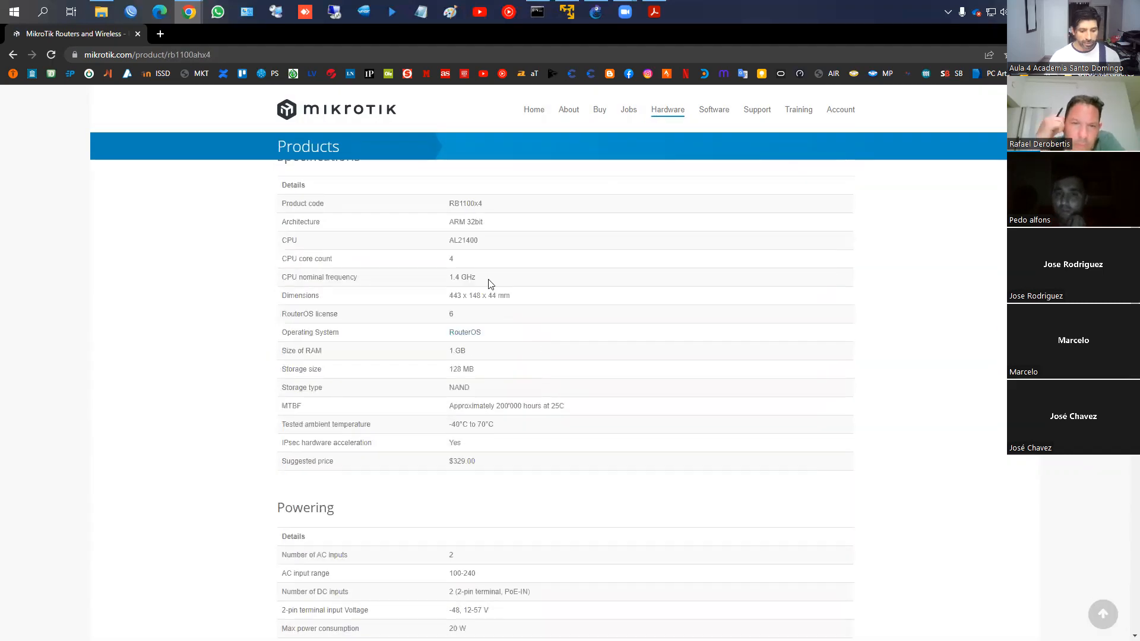
{"action": "left_click_drag", "start_coordinate": [272, 217], "coordinate": [513, 228]}
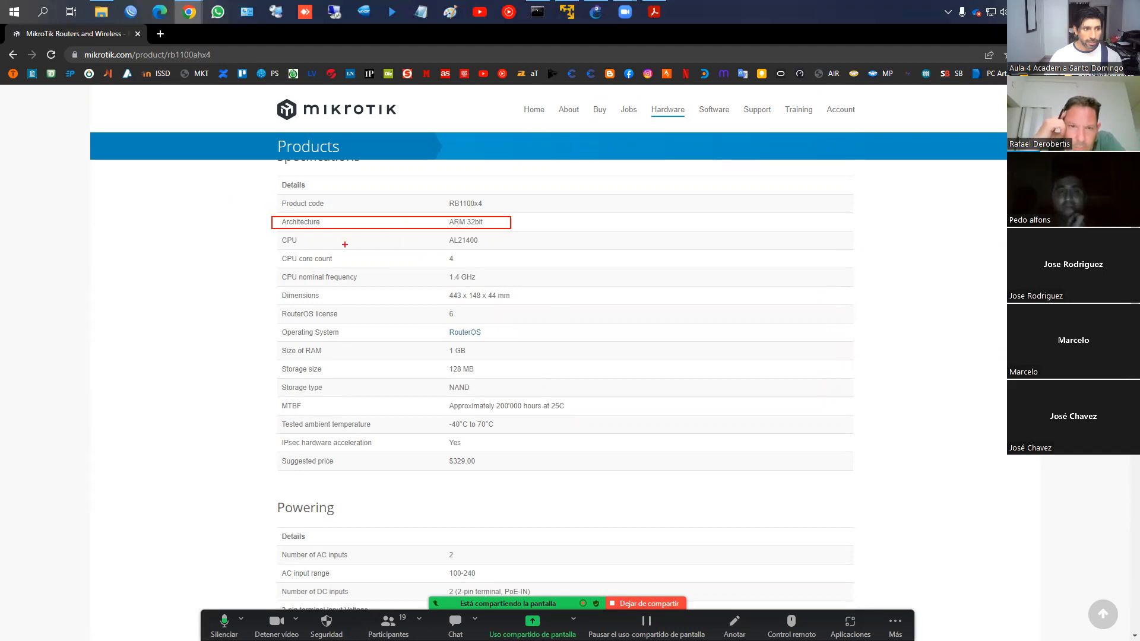
{"action": "mouse_move", "coordinate": [275, 250]}
{"action": "left_mouse_down"}
{"action": "mouse_move", "coordinate": [349, 266]}
{"action": "mouse_move", "coordinate": [474, 266]}
{"action": "left_mouse_up"}
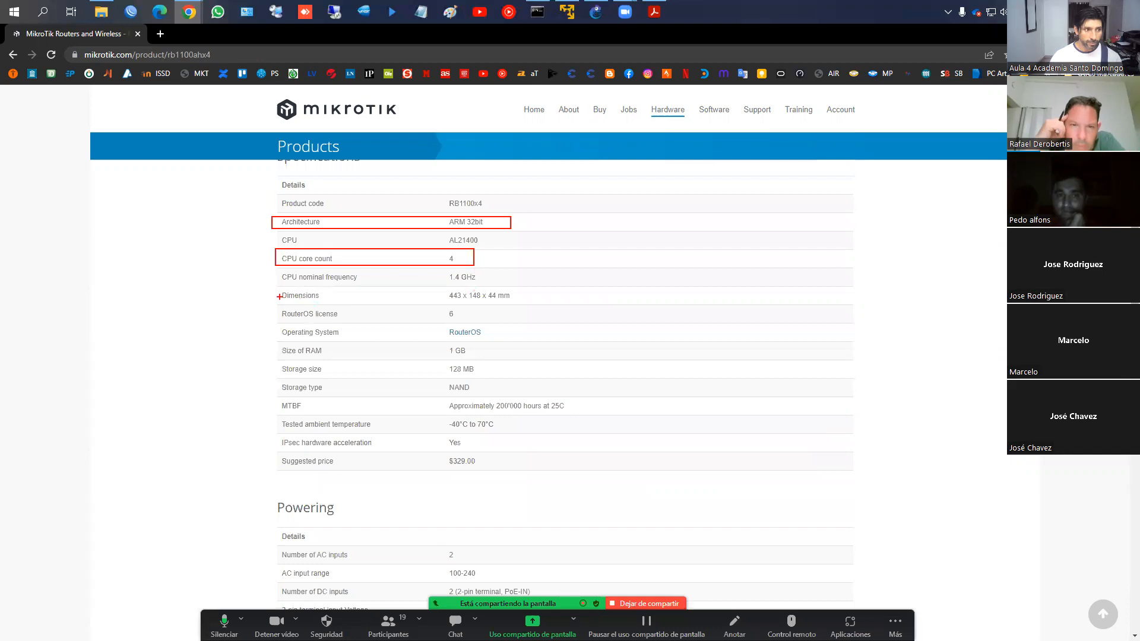
{"action": "left_click_drag", "start_coordinate": [271, 305], "coordinate": [474, 320]}
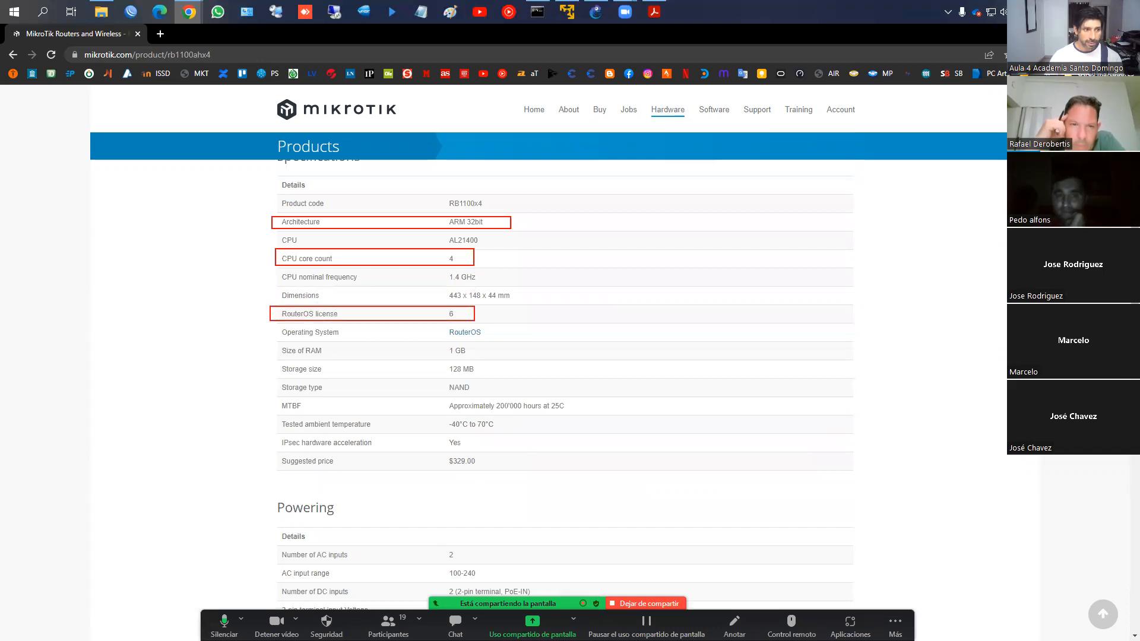
{"action": "left_click_drag", "start_coordinate": [280, 349], "coordinate": [476, 359]}
{"action": "mouse_move", "coordinate": [282, 360]}
{"action": "left_mouse_down"}
{"action": "mouse_move", "coordinate": [301, 375]}
{"action": "mouse_move", "coordinate": [485, 375]}
{"action": "left_mouse_up"}
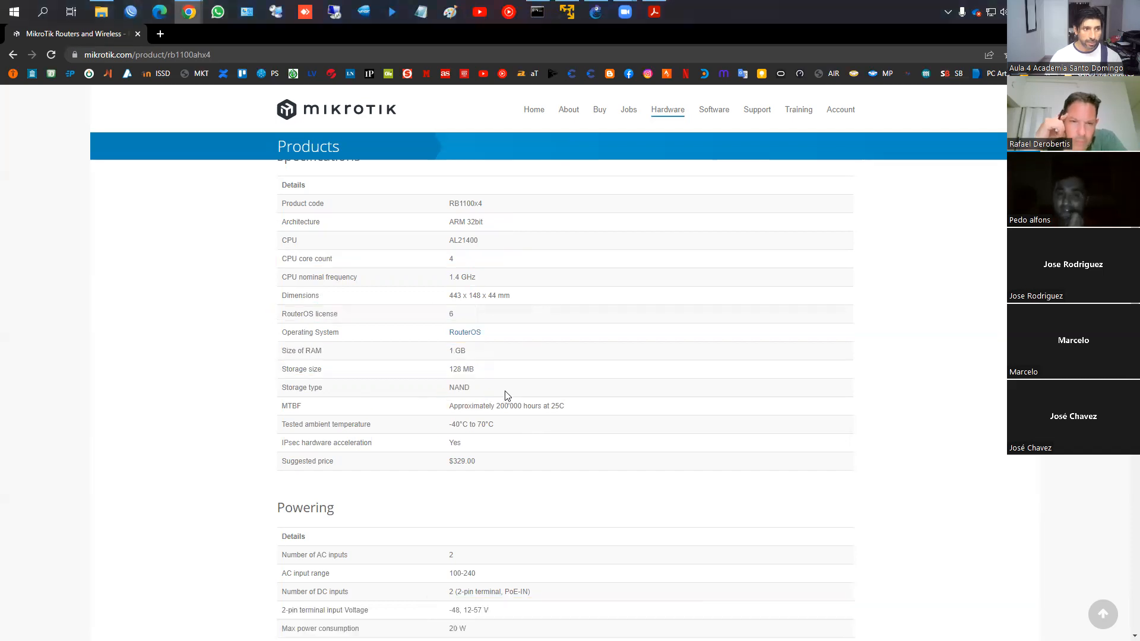
{"action": "scroll", "coordinate": [506, 393], "scroll_direction": "up", "scroll_amount": 2}
Review the RB1100AHx4 support downloads and its Ethernet and IPsec test results
{"action": "left_click", "coordinate": [437, 233]}
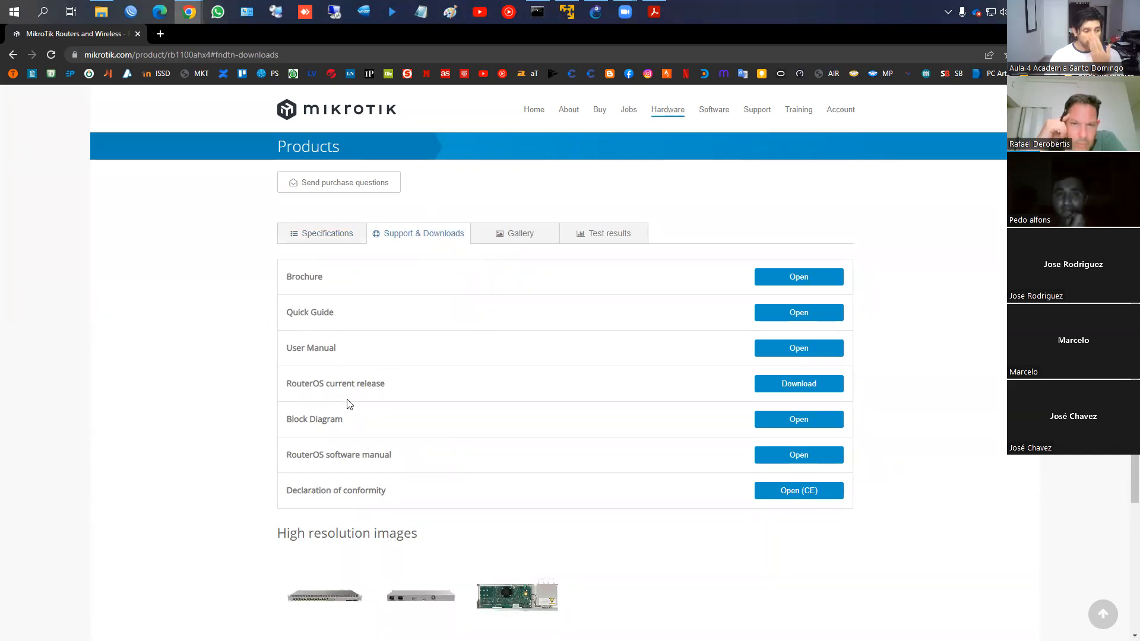
{"action": "left_click", "coordinate": [594, 238]}
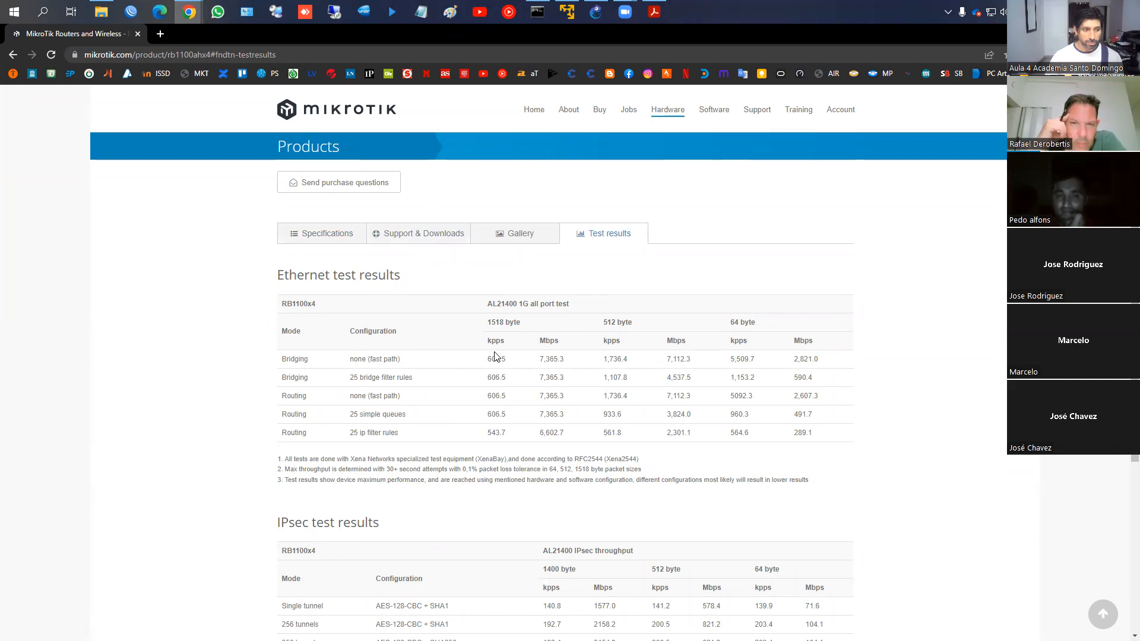
{"action": "scroll", "coordinate": [543, 343], "scroll_direction": "down", "scroll_amount": 2}
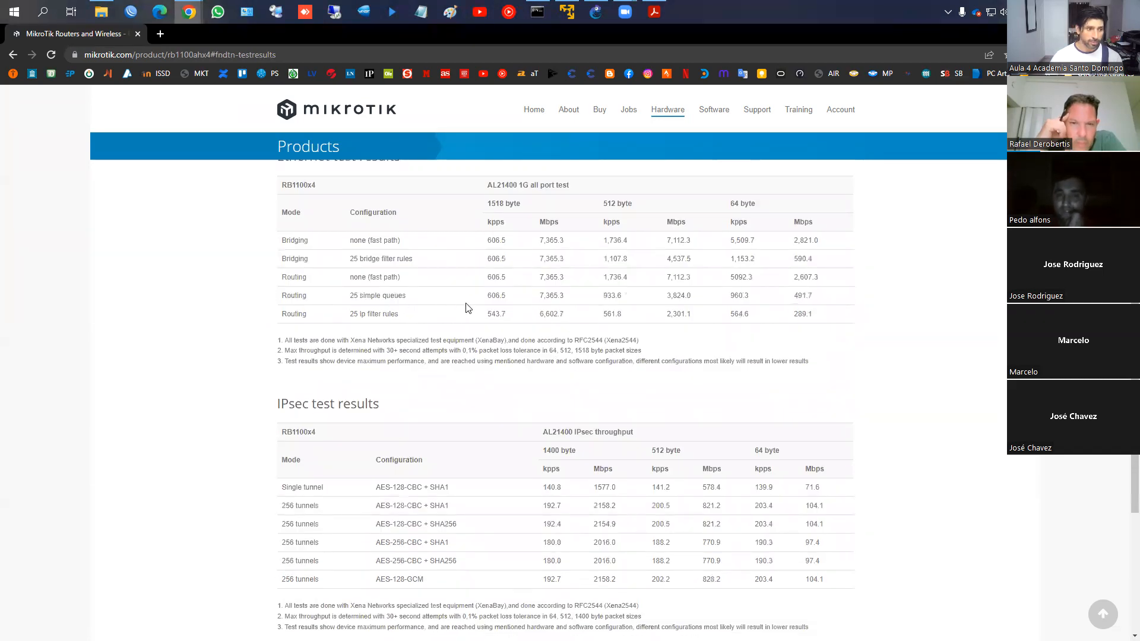
{"action": "scroll", "coordinate": [453, 316], "scroll_direction": "down", "scroll_amount": 2}
{"action": "scroll", "coordinate": [464, 303], "scroll_direction": "up", "scroll_amount": 6}
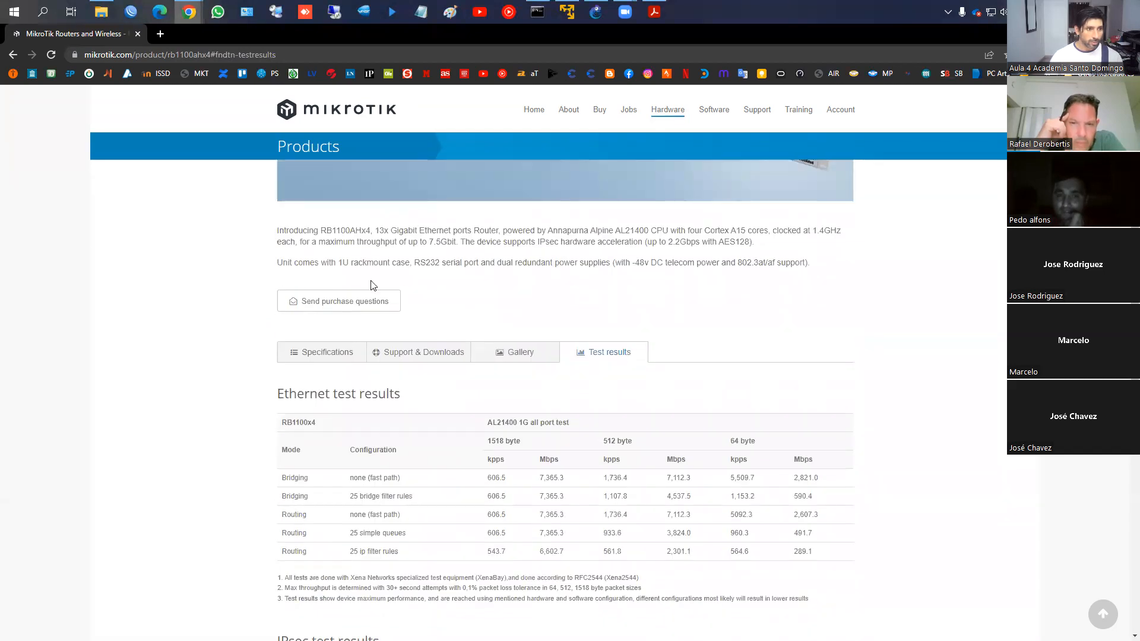
Back in Specifications, highlight IPsec hardware acceleration: Yes, then return to the course PDF
{"action": "left_click", "coordinate": [307, 354]}
{"action": "scroll", "coordinate": [488, 324], "scroll_direction": "down", "scroll_amount": 6}
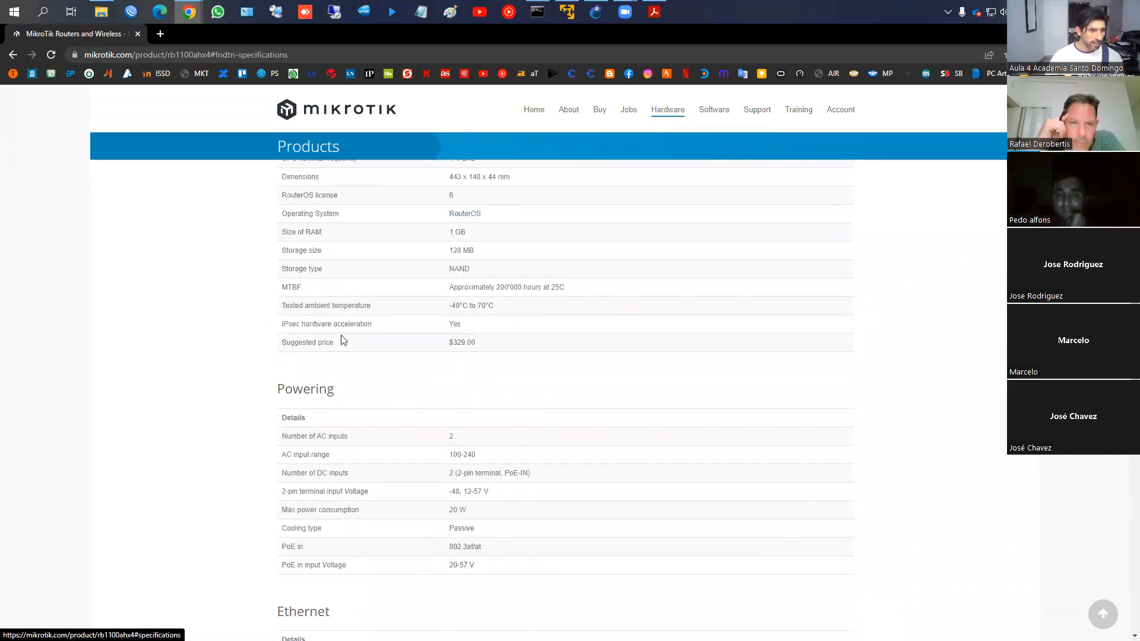
{"action": "left_click_drag", "start_coordinate": [270, 315], "coordinate": [477, 334]}
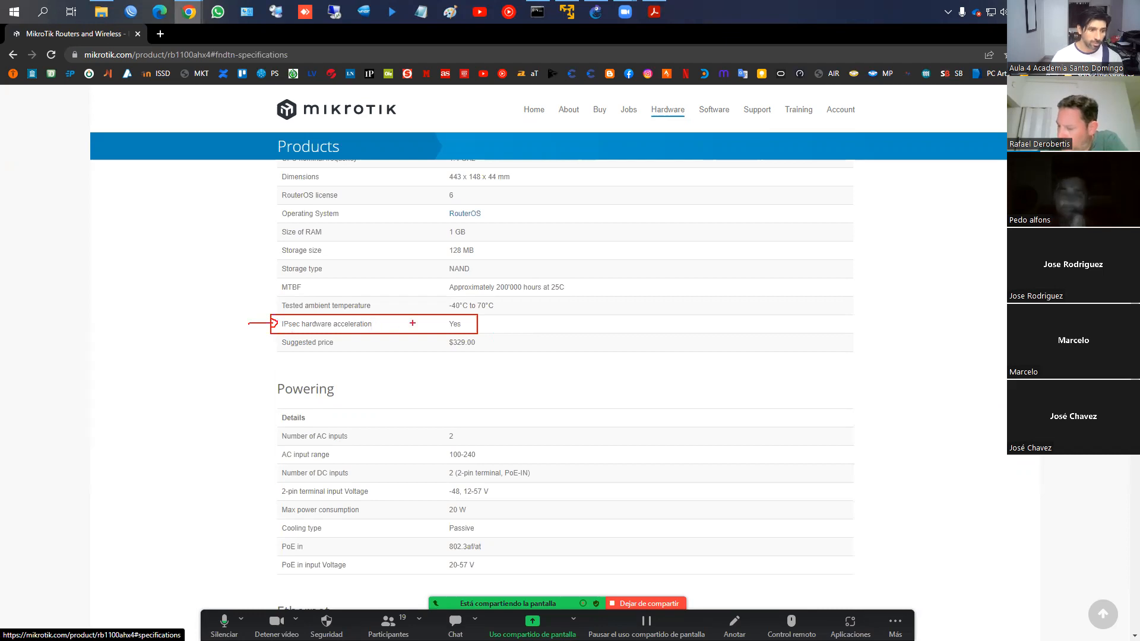
{"action": "scroll", "coordinate": [470, 318], "scroll_direction": "up", "scroll_amount": 10}
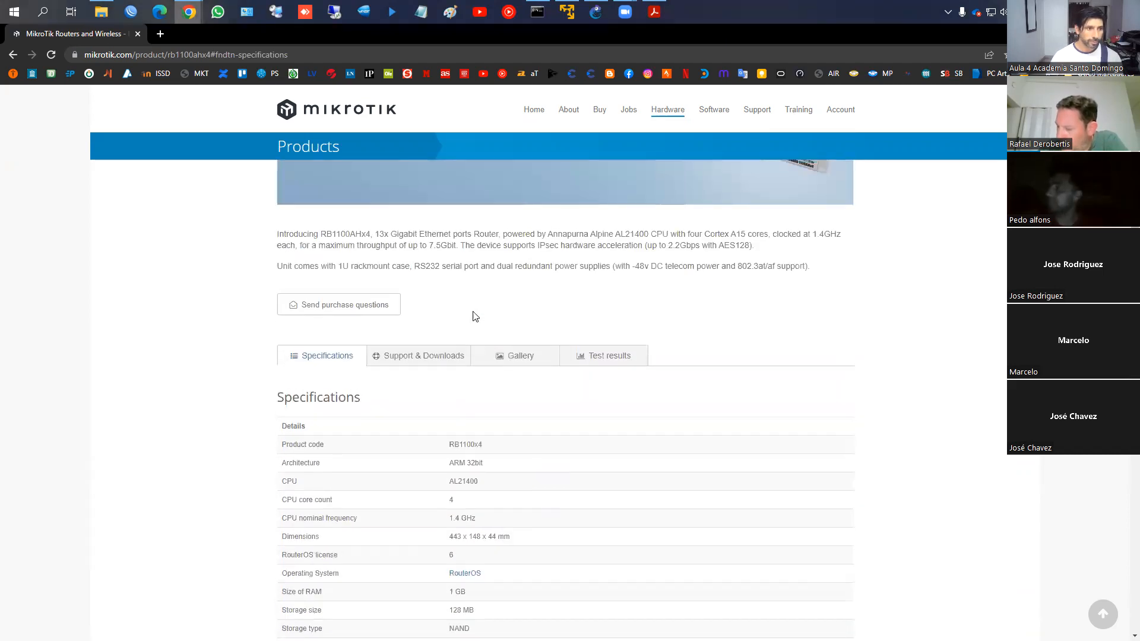
{"action": "left_click", "coordinate": [654, 12]}
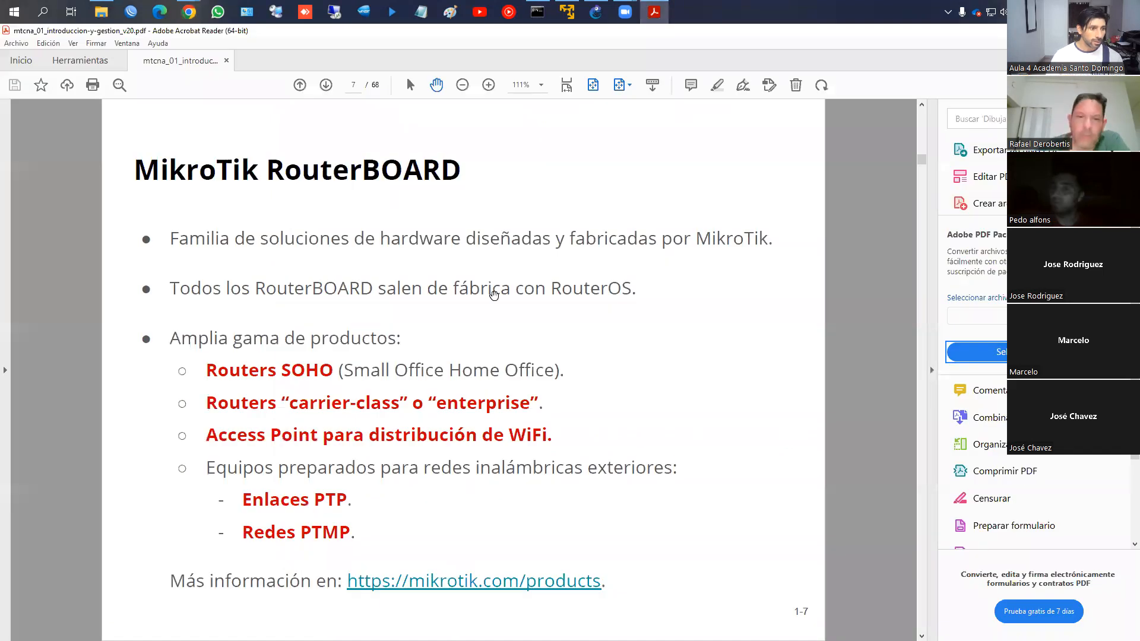
On slide 9, mark serial, Ethernet and WiFi access plus default user admin, then clear marks
{"action": "scroll", "coordinate": [483, 305], "scroll_direction": "down", "scroll_amount": 1}
{"action": "scroll", "coordinate": [483, 306], "scroll_direction": "down", "scroll_amount": 1}
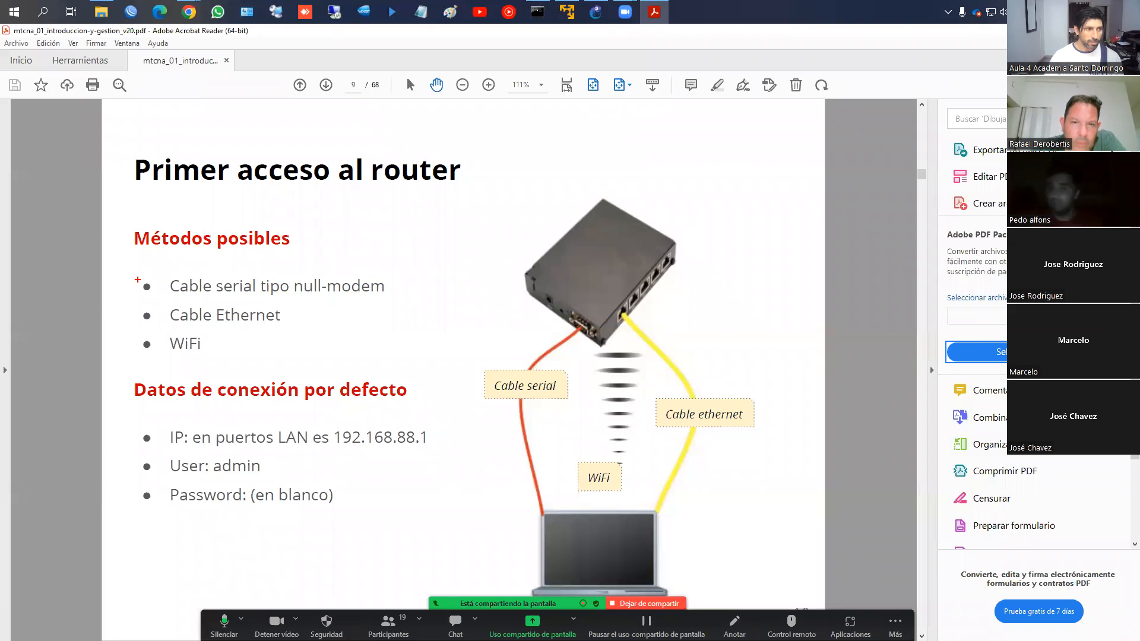
{"action": "left_click_drag", "start_coordinate": [161, 294], "coordinate": [390, 295]}
{"action": "left_click_drag", "start_coordinate": [162, 301], "coordinate": [294, 325]}
{"action": "left_click_drag", "start_coordinate": [160, 334], "coordinate": [224, 357]}
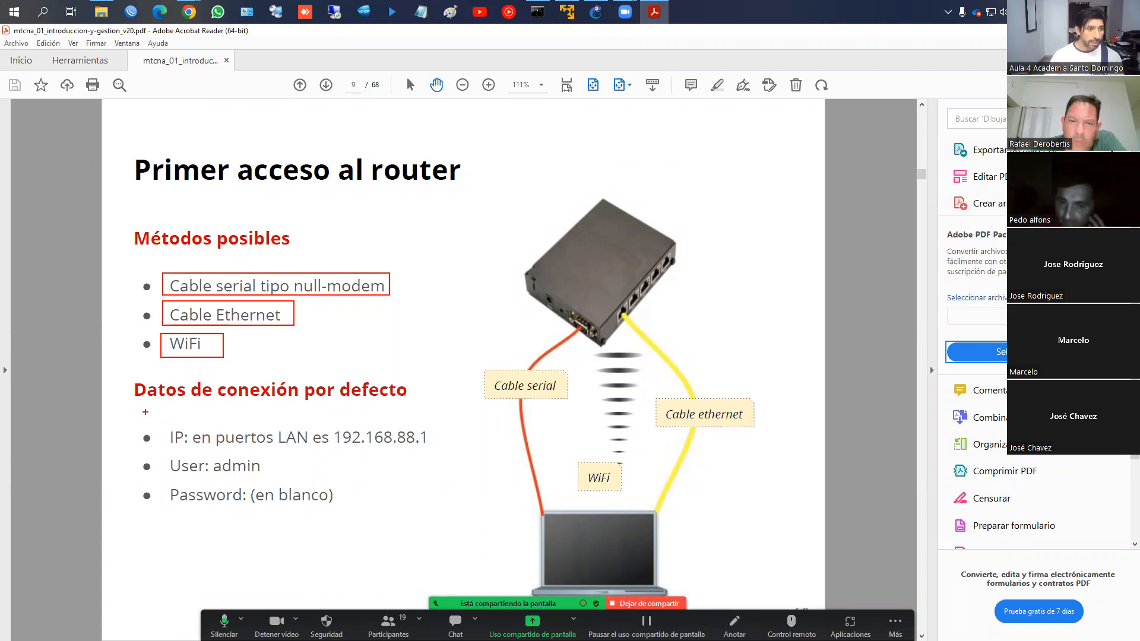
{"action": "mouse_move", "coordinate": [156, 430]}
{"action": "left_mouse_down"}
{"action": "mouse_move", "coordinate": [173, 461]}
{"action": "mouse_move", "coordinate": [283, 503]}
{"action": "mouse_move", "coordinate": [455, 509]}
{"action": "left_mouse_up"}
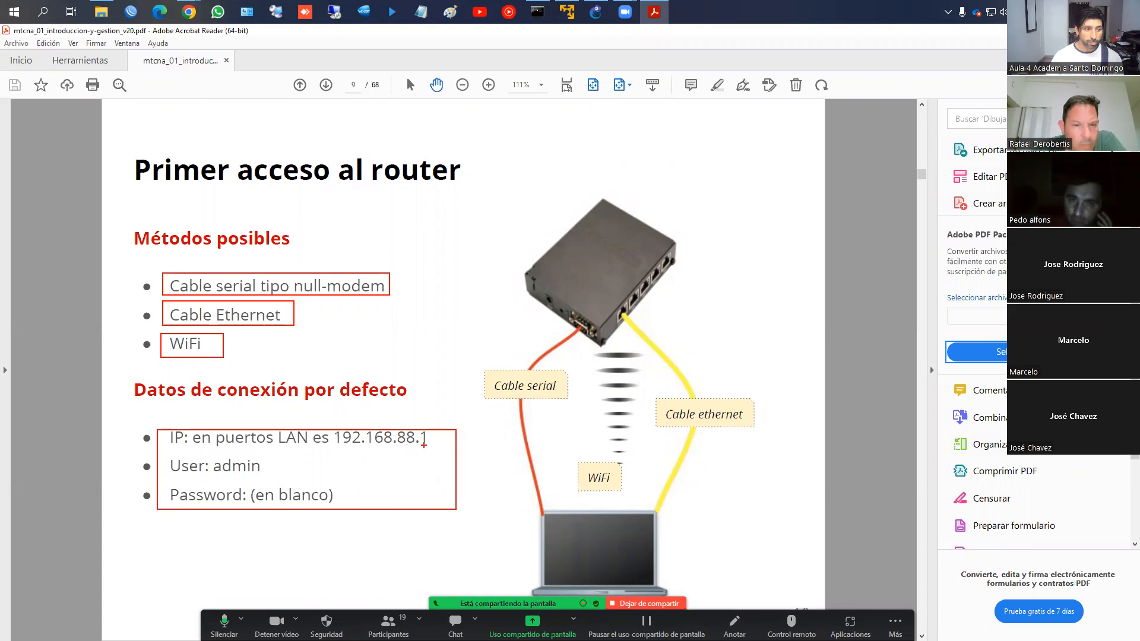
{"action": "left_click_drag", "start_coordinate": [172, 474], "coordinate": [270, 475]}
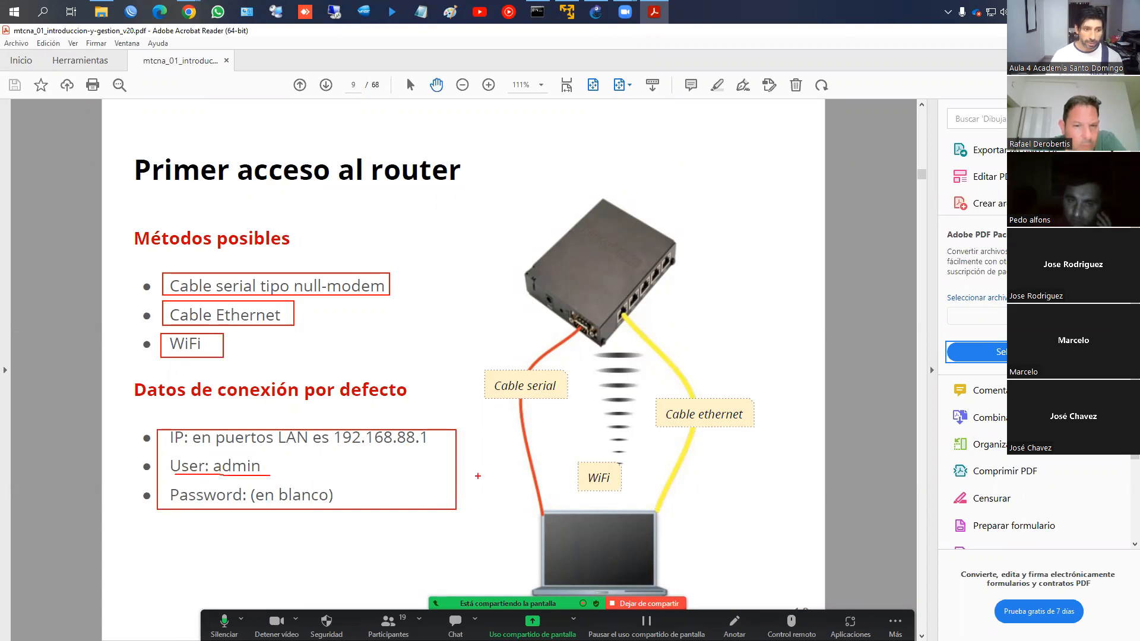
{"action": "key", "text": "Escape"}
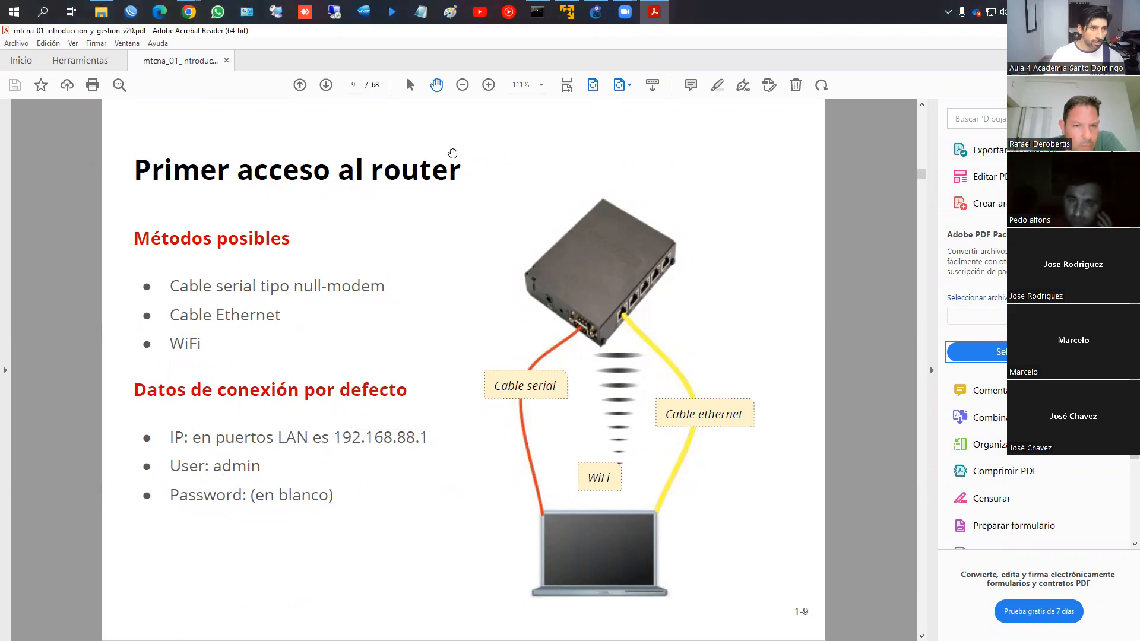
{"action": "mouse_move", "coordinate": [610, 9]}
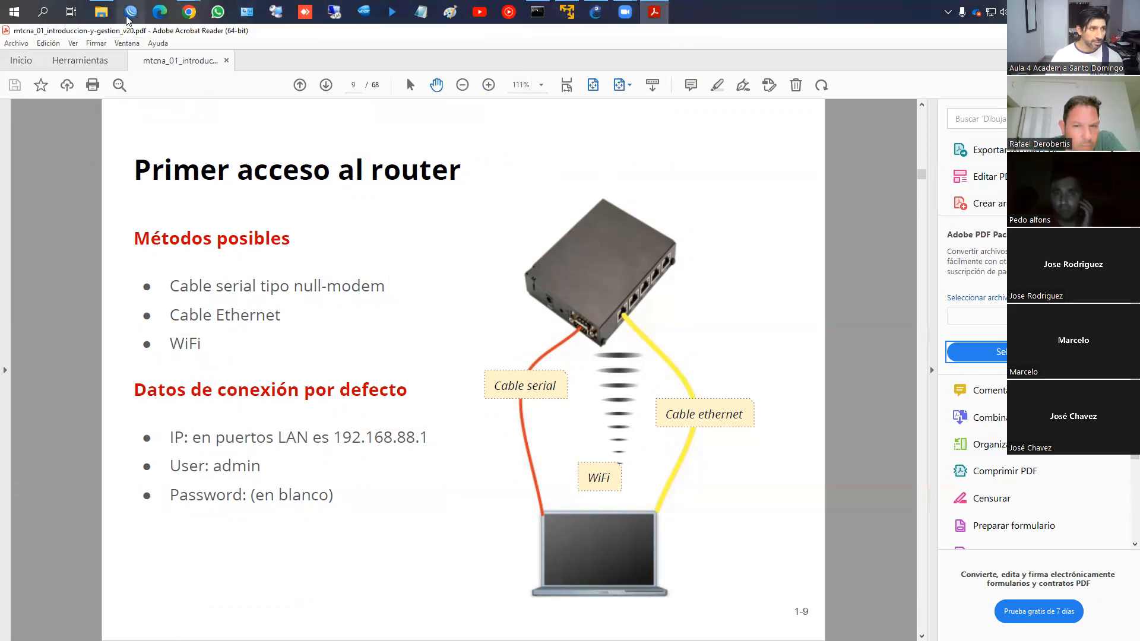
Log in from Neighbors to the router at 192.168.100.240 as admin with an empty password
{"action": "key", "text": "alt+Tab"}
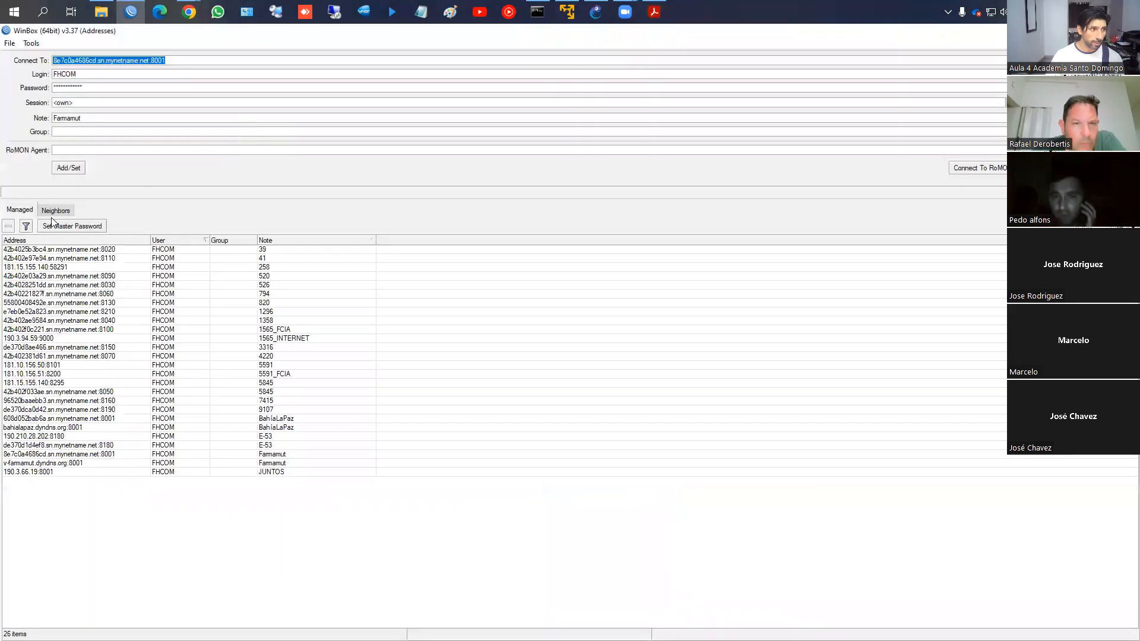
{"action": "left_click", "coordinate": [55, 211]}
{"action": "left_click", "coordinate": [113, 259]}
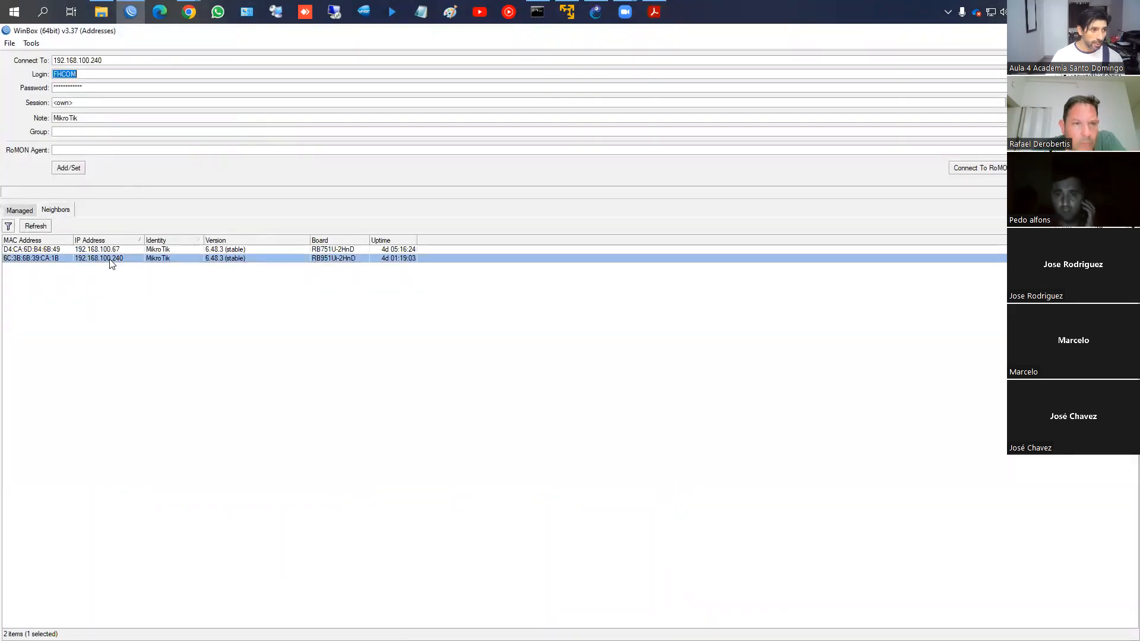
{"action": "type", "text": "admin"}
{"action": "key", "text": "Tab"}
{"action": "key", "text": "BackSpace"}
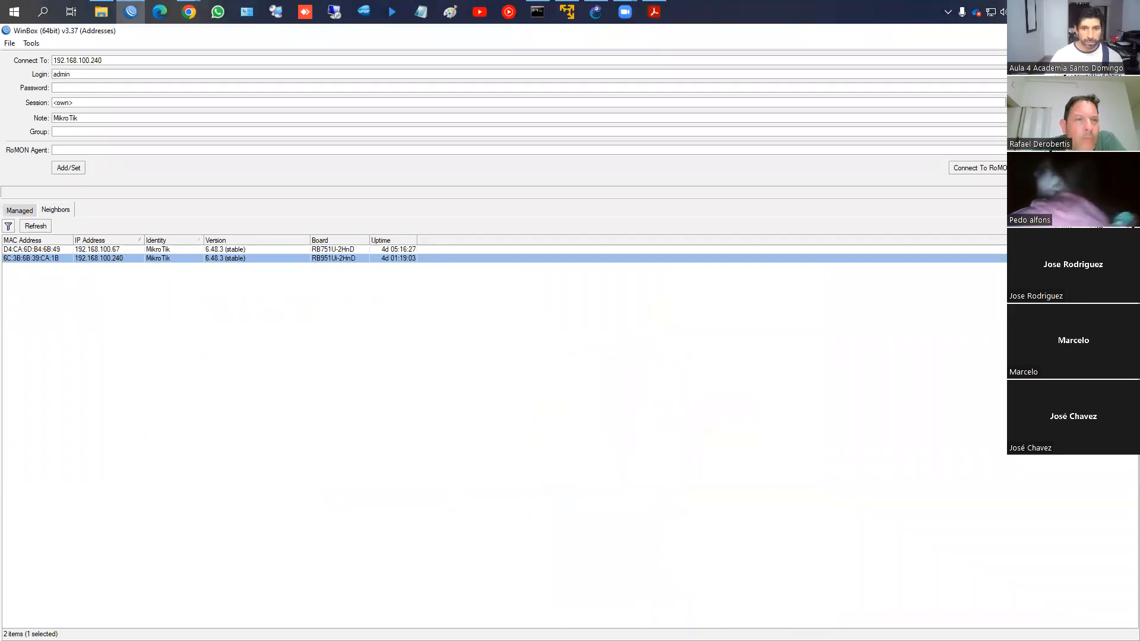
{"action": "key", "text": "Return"}
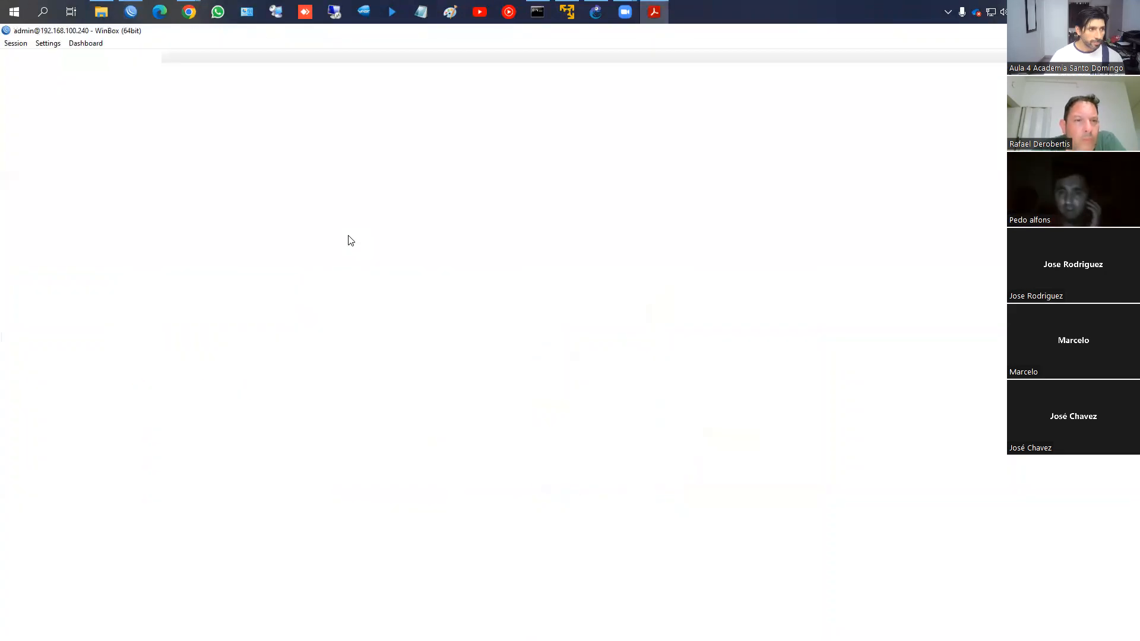
Close the Resources and Firewall NAT windows and return to the course PDF
{"action": "left_click", "coordinate": [722, 222]}
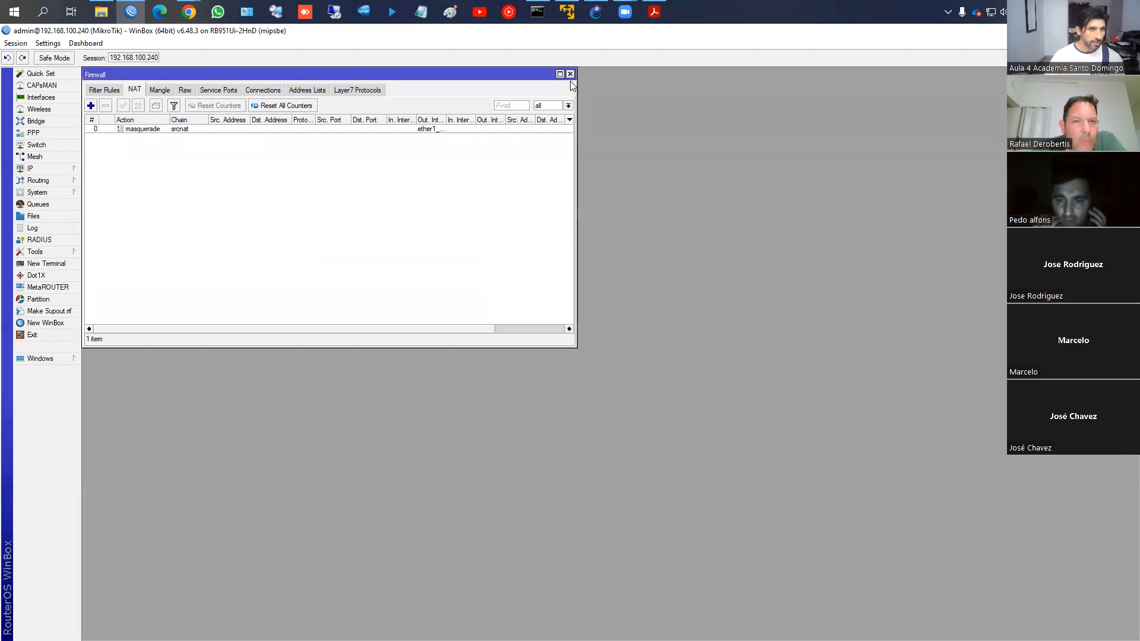
{"action": "left_click", "coordinate": [570, 74]}
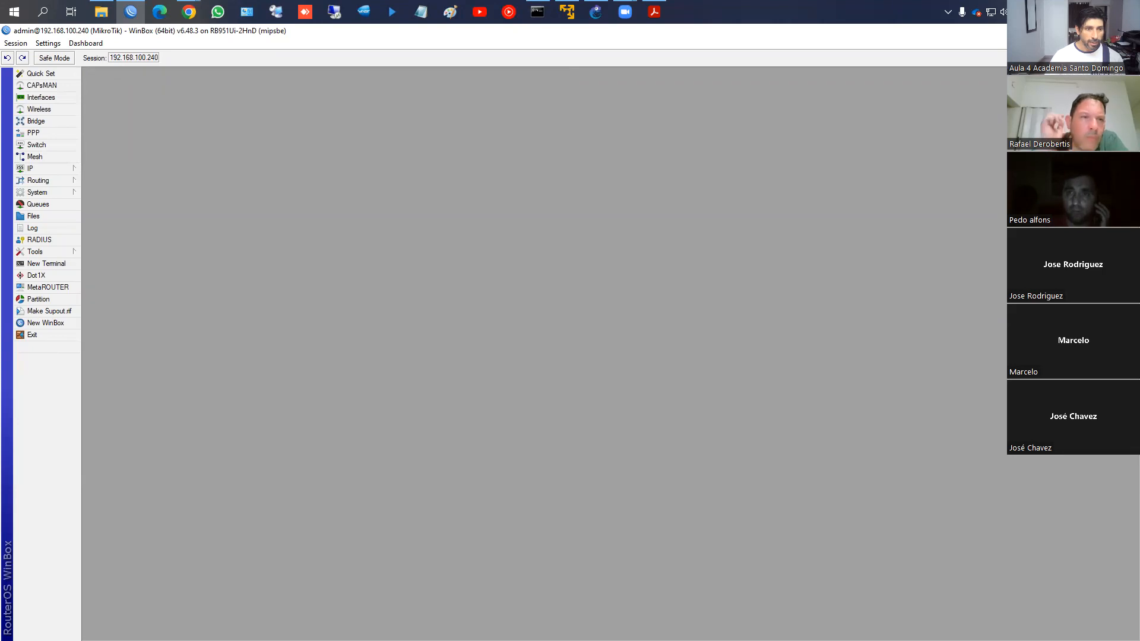
{"action": "key", "text": "alt+Tab"}
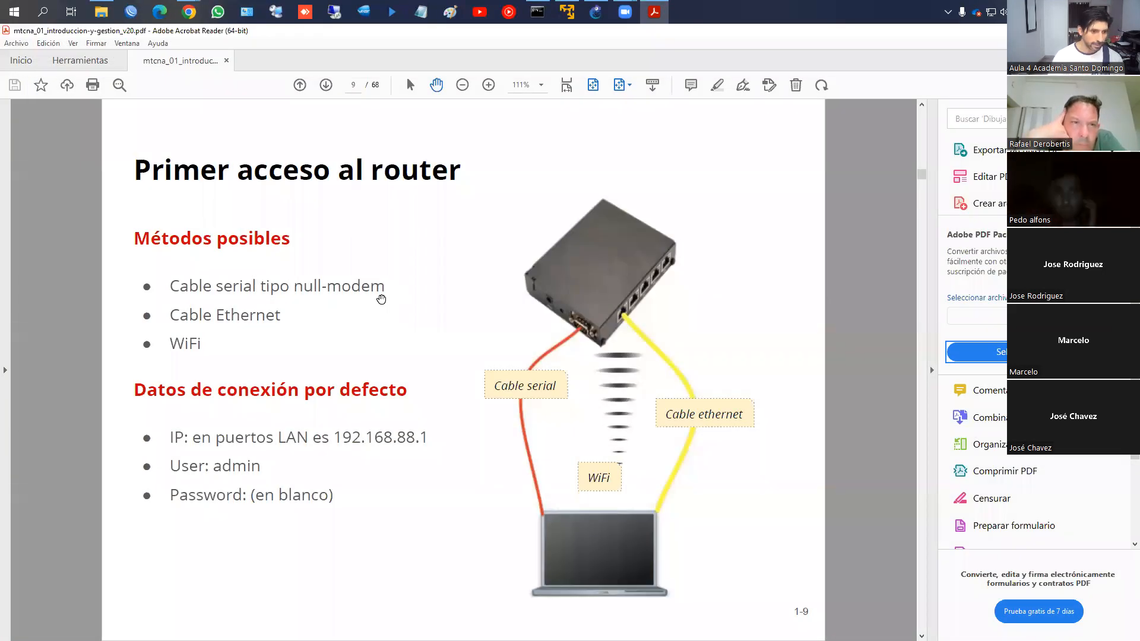
On slide 10, mark App MikroTik, WinBox port TCP/8291 and WebFig ports TCP/80 and TCP/443
{"action": "scroll", "coordinate": [381, 298], "scroll_direction": "down", "scroll_amount": 3}
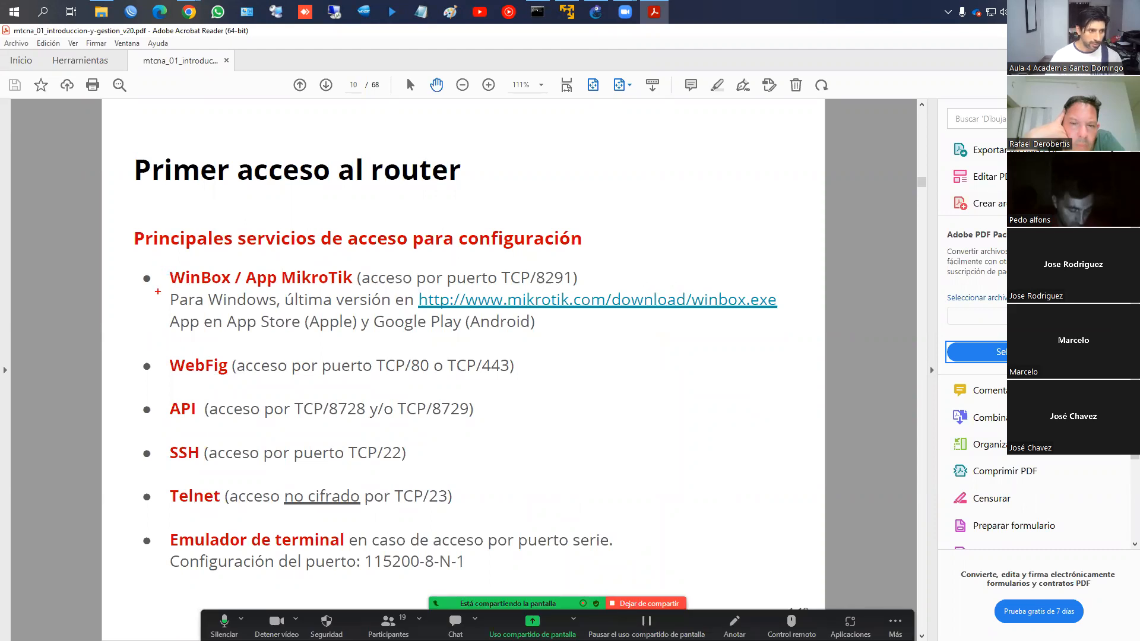
{"action": "left_click_drag", "start_coordinate": [282, 288], "coordinate": [349, 289]}
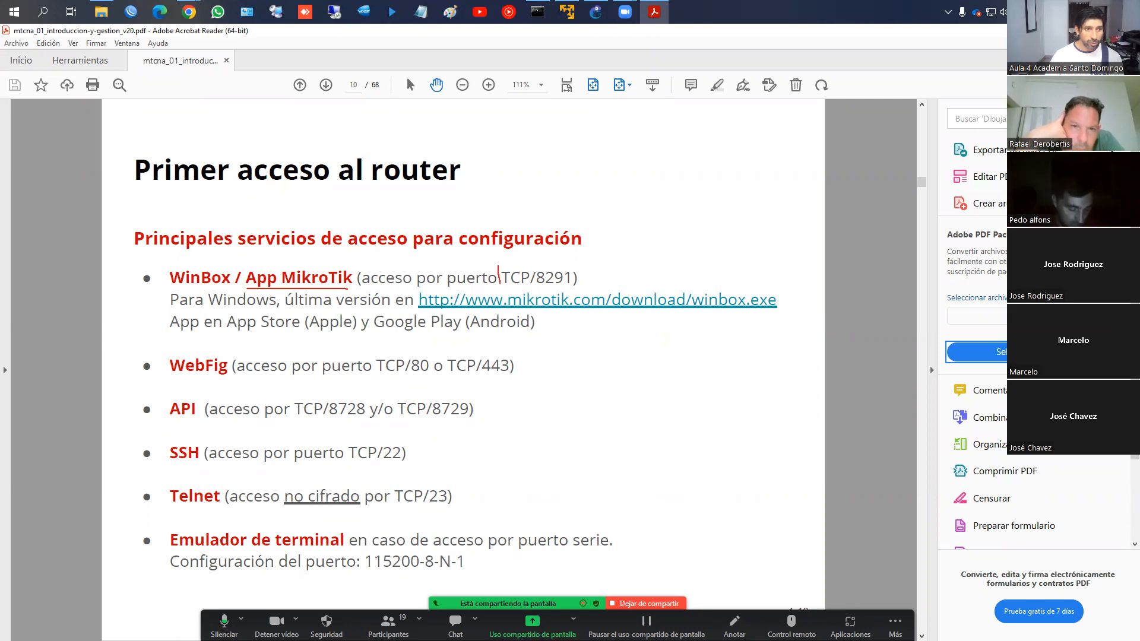
{"action": "left_click_drag", "start_coordinate": [559, 289], "coordinate": [581, 263]}
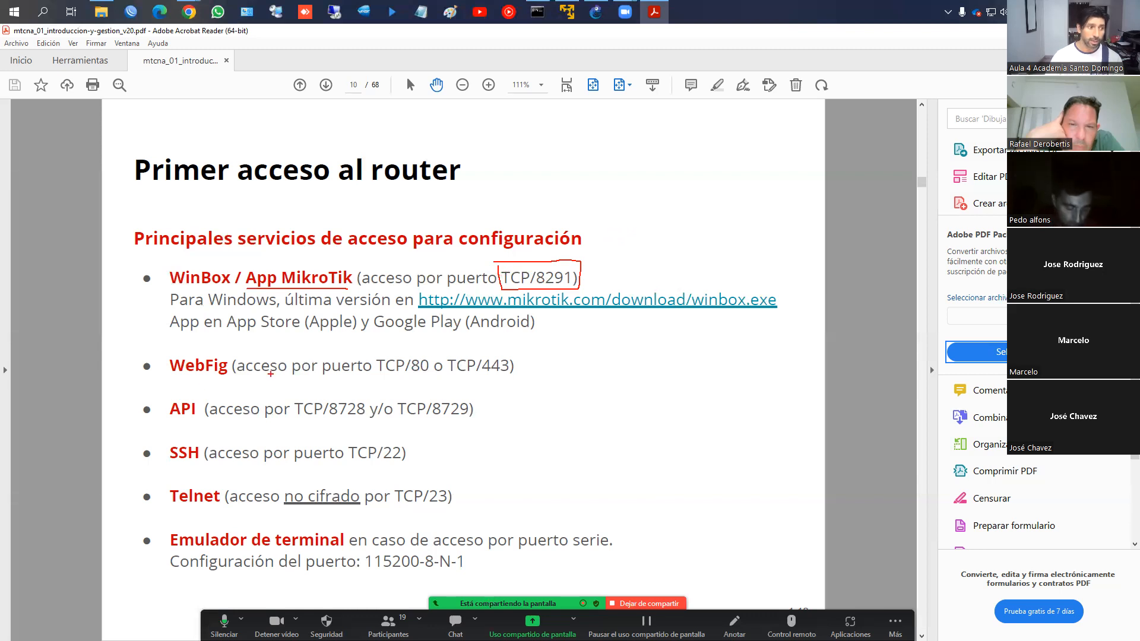
{"action": "left_click_drag", "start_coordinate": [169, 353], "coordinate": [536, 387]}
{"action": "left_click_drag", "start_coordinate": [393, 375], "coordinate": [515, 376]}
Mark API, SSH and the serial terminal setting 115200-8-N-1, then clear the annotations
{"action": "mouse_move", "coordinate": [166, 398]}
{"action": "left_mouse_down"}
{"action": "mouse_move", "coordinate": [187, 421]}
{"action": "mouse_move", "coordinate": [202, 406]}
{"action": "left_mouse_up"}
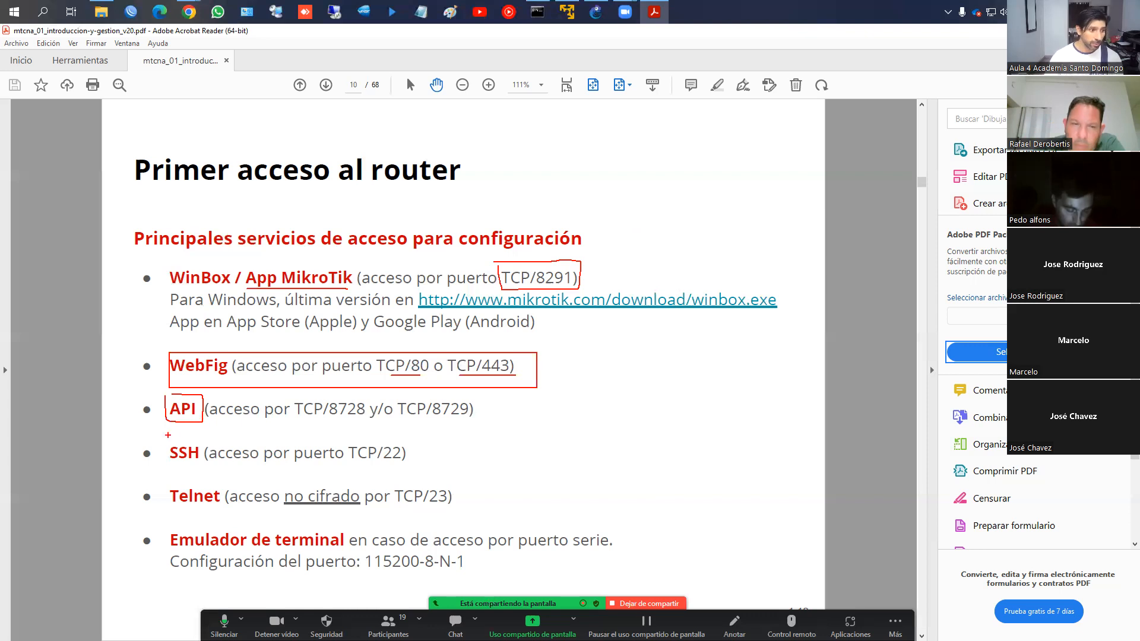
{"action": "mouse_move", "coordinate": [165, 440]}
{"action": "left_mouse_down"}
{"action": "mouse_move", "coordinate": [212, 467]}
{"action": "mouse_move", "coordinate": [221, 511]}
{"action": "left_mouse_up"}
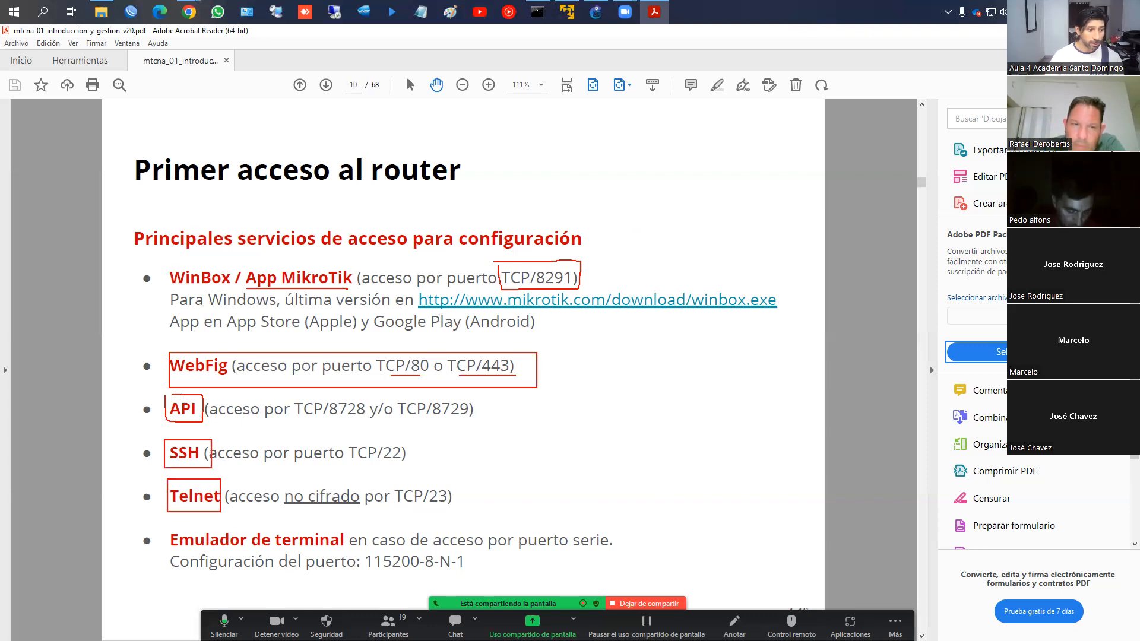
{"action": "left_click_drag", "start_coordinate": [159, 532], "coordinate": [350, 550]}
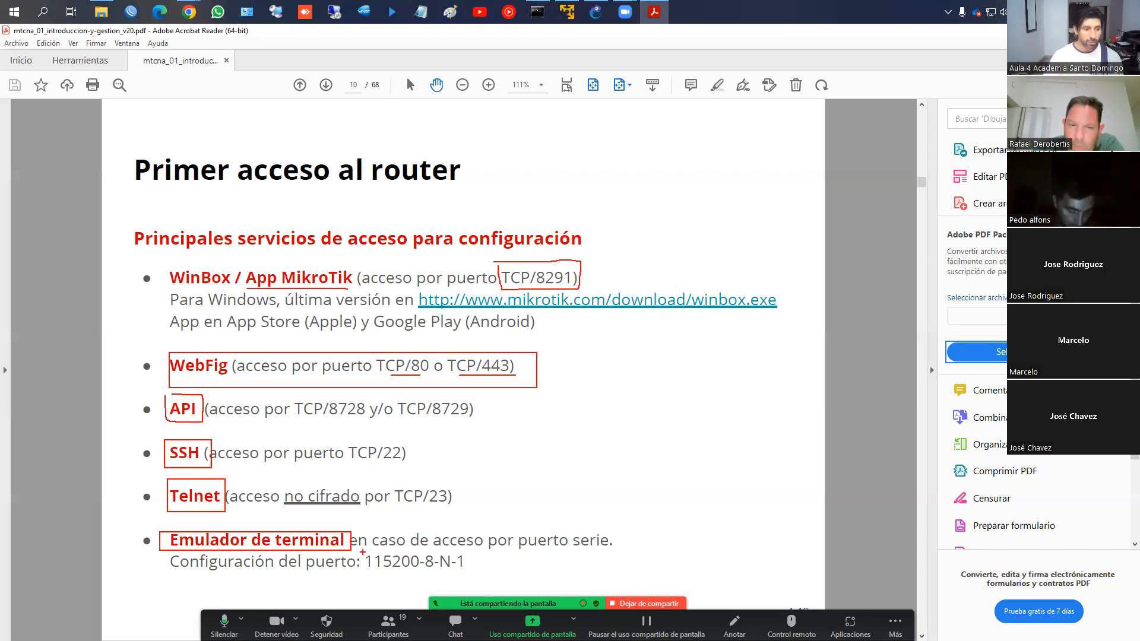
{"action": "mouse_move", "coordinate": [362, 552]}
{"action": "left_mouse_down"}
{"action": "mouse_move", "coordinate": [395, 573]}
{"action": "mouse_move", "coordinate": [471, 574]}
{"action": "left_mouse_up"}
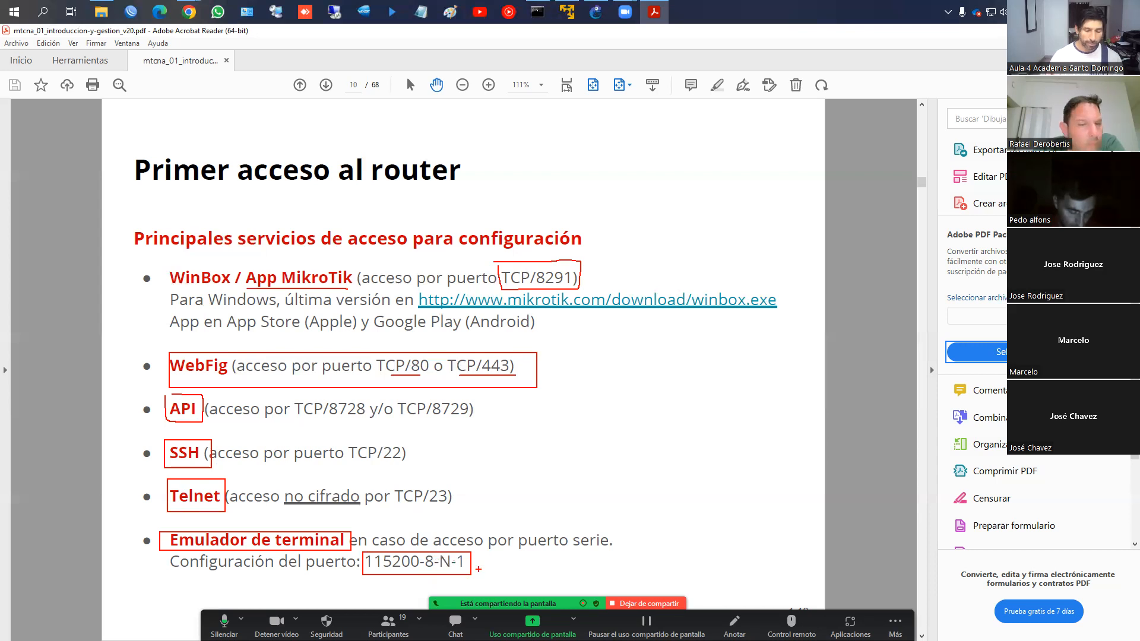
{"action": "key", "text": "Escape"}
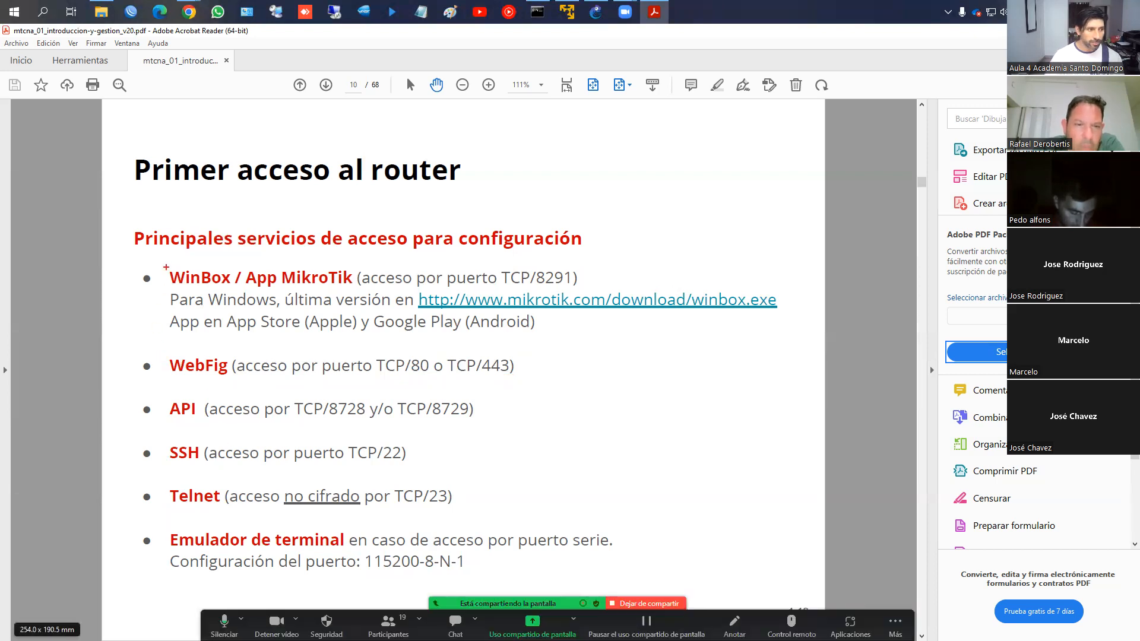
Box WinBox, WebFig and SSH on slide 10, then advance to slide 11
{"action": "left_click_drag", "start_coordinate": [159, 264], "coordinate": [236, 289]}
{"action": "left_click_drag", "start_coordinate": [162, 348], "coordinate": [236, 381]}
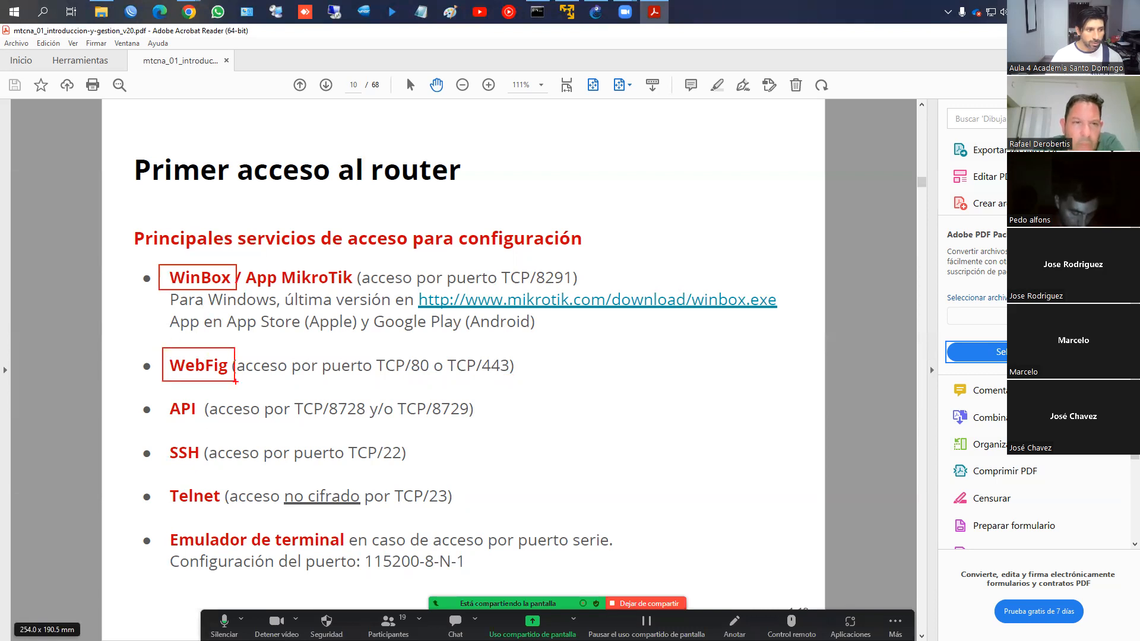
{"action": "left_click_drag", "start_coordinate": [160, 438], "coordinate": [208, 463]}
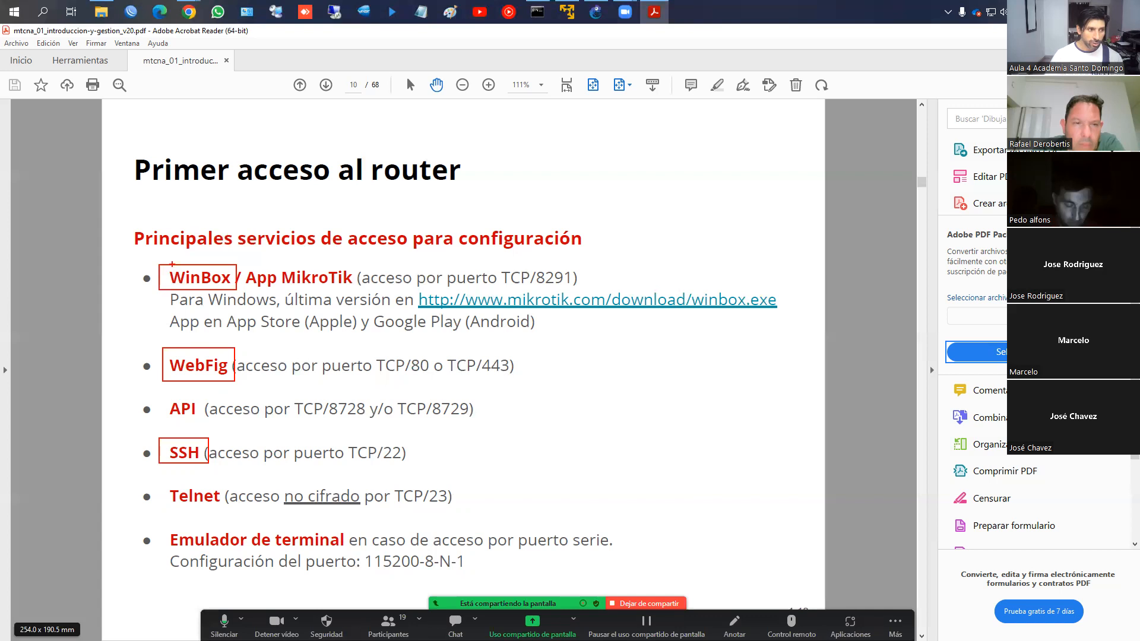
{"action": "mouse_move", "coordinate": [211, 258]}
{"action": "left_mouse_down"}
{"action": "mouse_move", "coordinate": [148, 296]}
{"action": "mouse_move", "coordinate": [248, 295]}
{"action": "mouse_move", "coordinate": [198, 251]}
{"action": "left_mouse_up"}
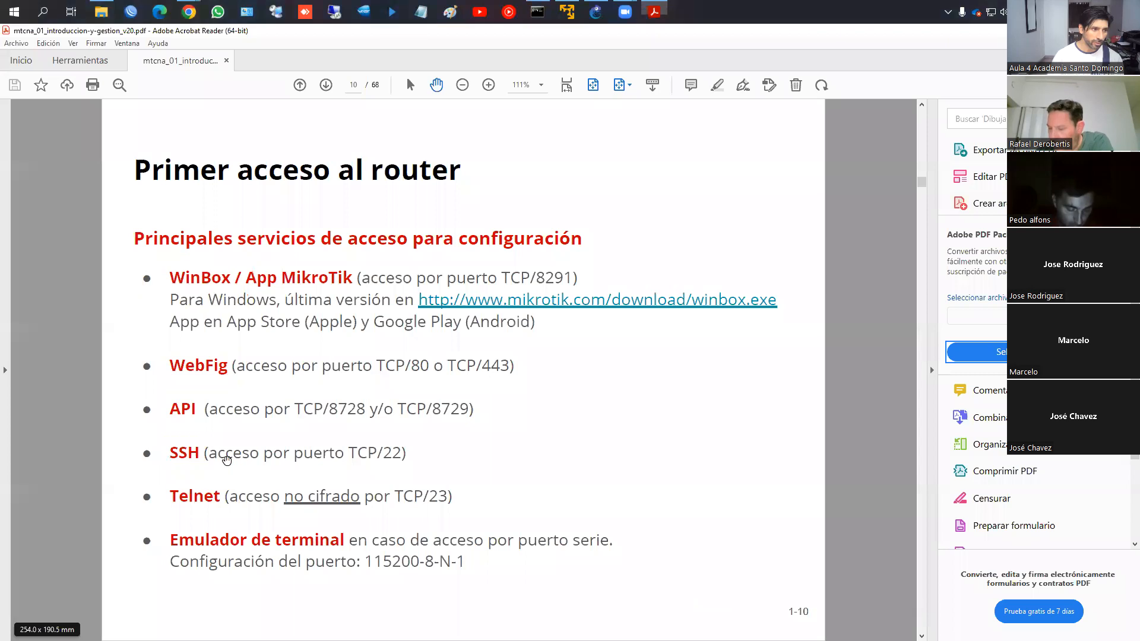
{"action": "key", "text": "Right"}
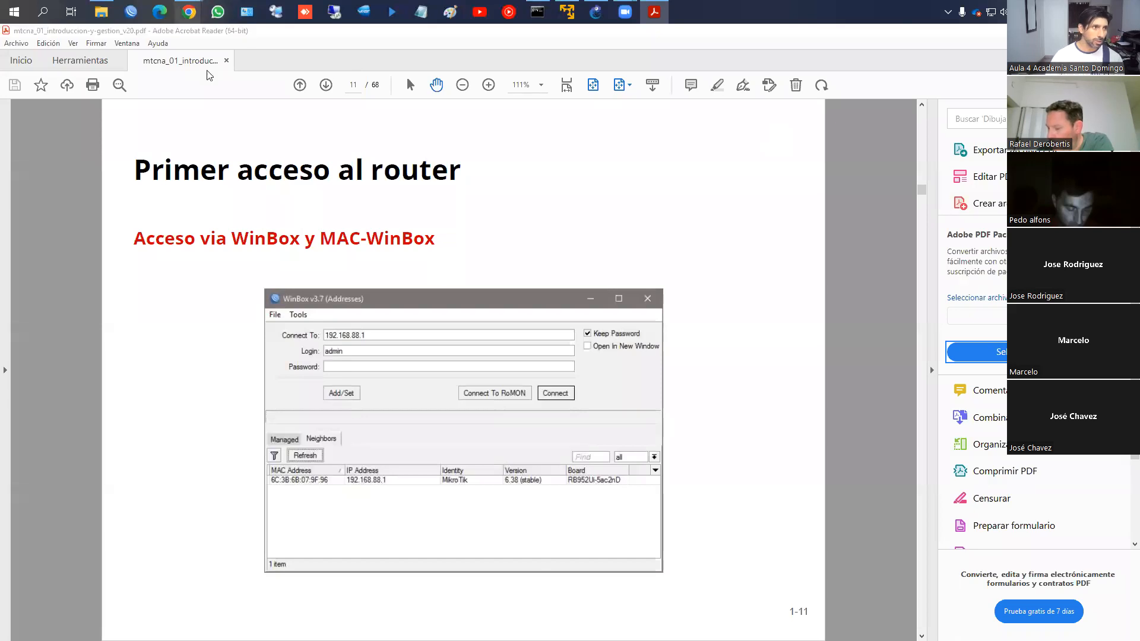
In Chrome, highlight the Software section and show the WinBox 3.37 64-bit and 32-bit downloads
{"action": "mouse_move", "coordinate": [188, 12]}
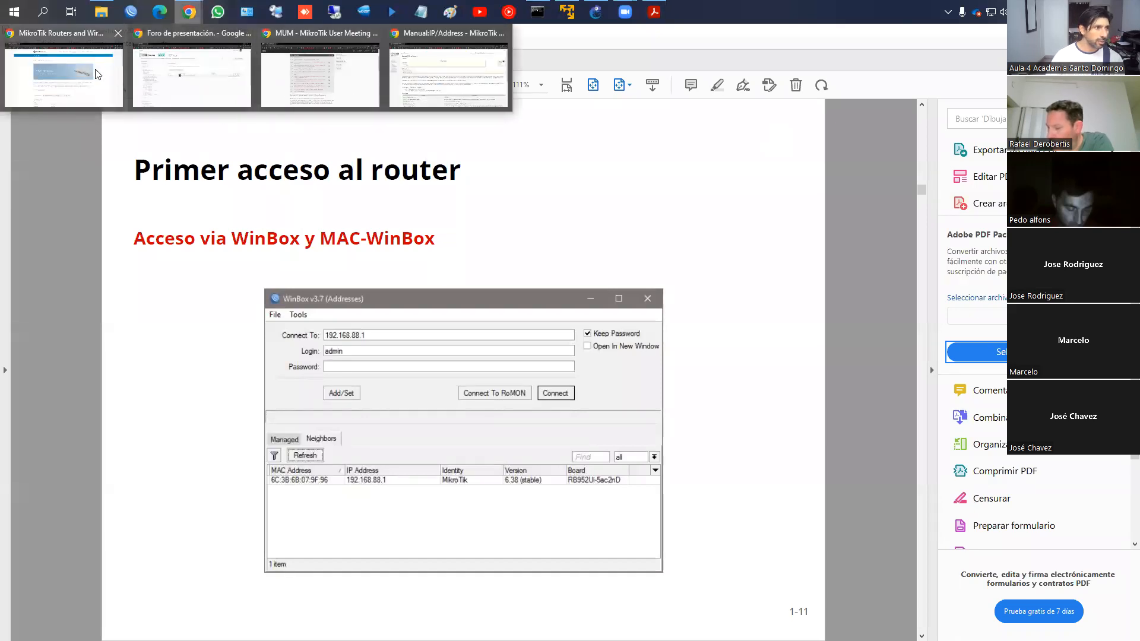
{"action": "left_click", "coordinate": [107, 83]}
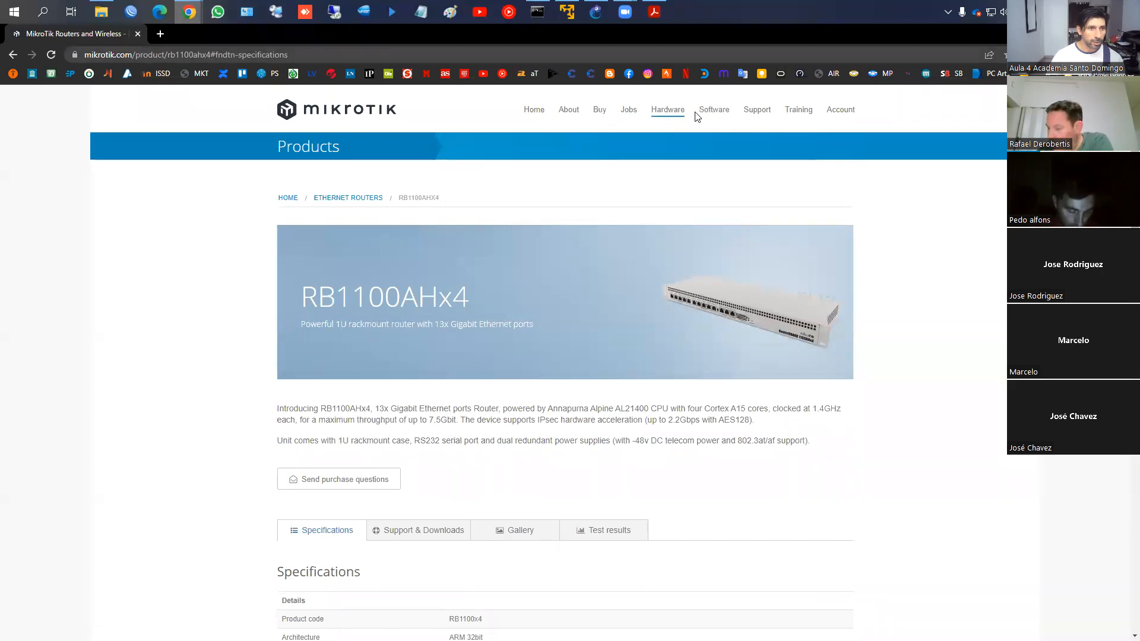
{"action": "key", "text": "ctrl+2"}
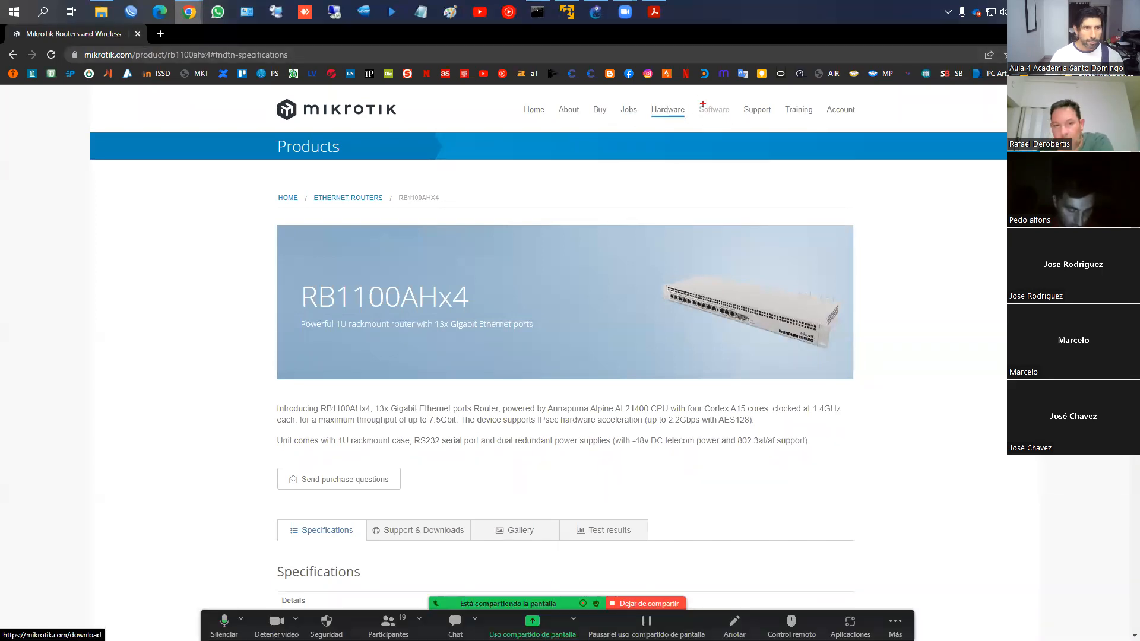
{"action": "mouse_move", "coordinate": [697, 100]}
{"action": "left_mouse_down"}
{"action": "mouse_move", "coordinate": [721, 126]}
{"action": "mouse_move", "coordinate": [733, 121]}
{"action": "left_mouse_up"}
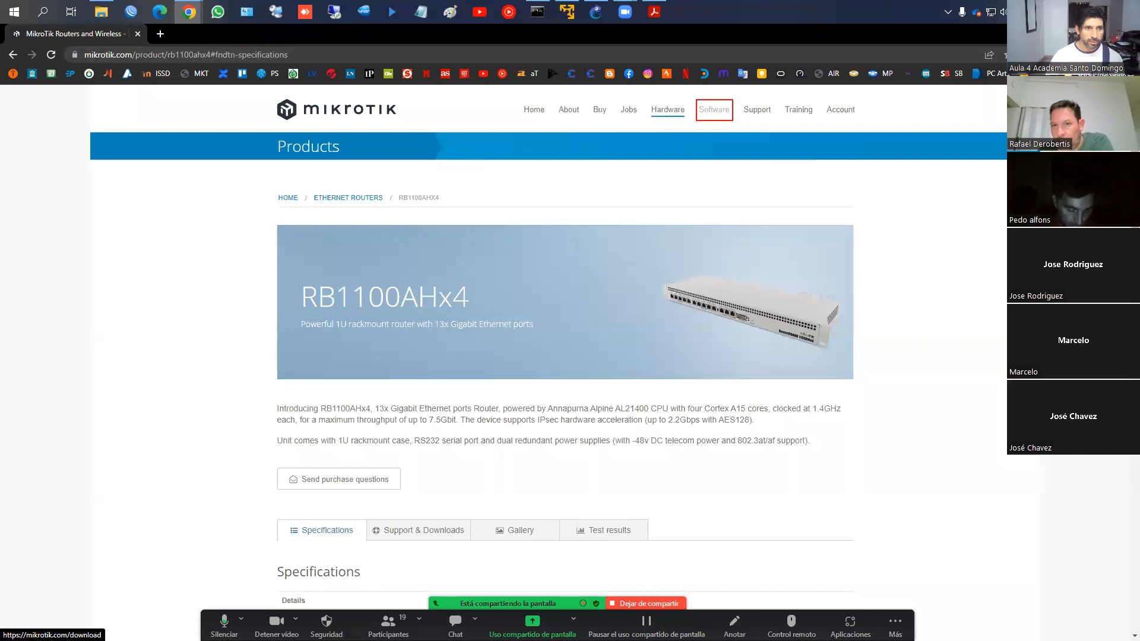
{"action": "key", "text": "Escape"}
{"action": "left_click", "coordinate": [714, 111]}
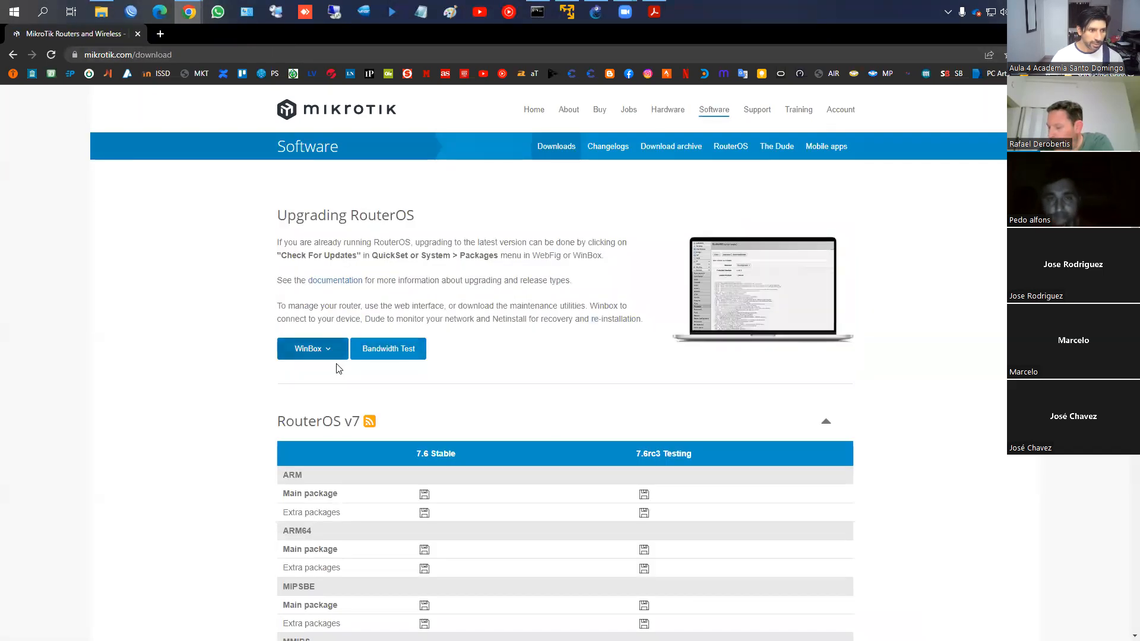
{"action": "left_click", "coordinate": [307, 349]}
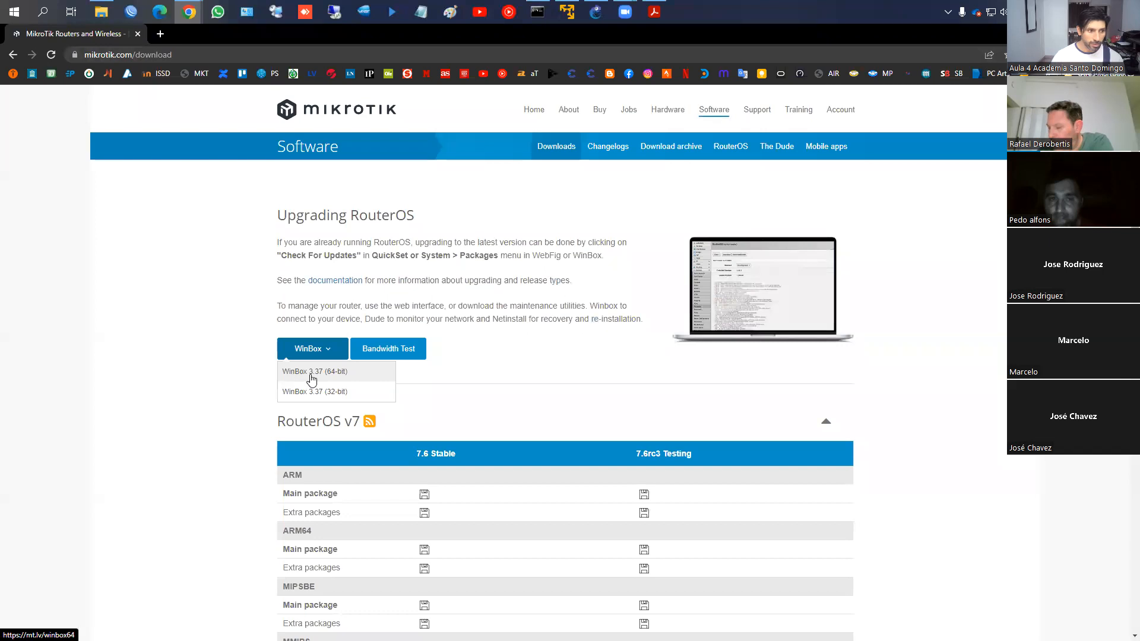
Load a saved Managed router's details, then refresh Neighbors to list the router at 192.168.100.240
{"action": "left_click", "coordinate": [129, 13]}
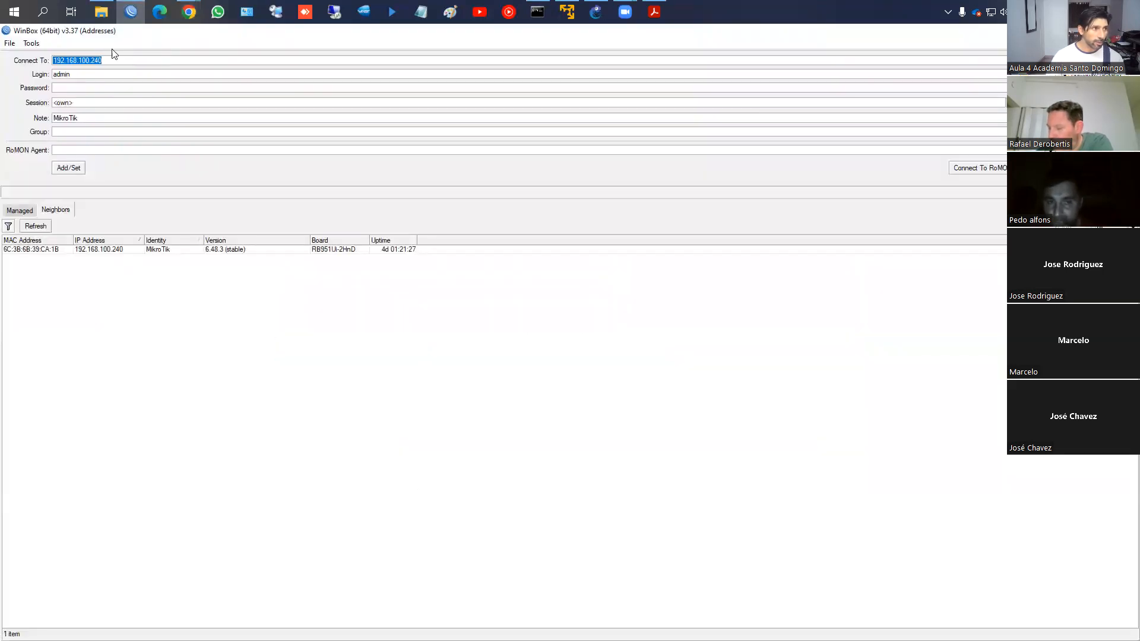
{"action": "left_click", "coordinate": [28, 212]}
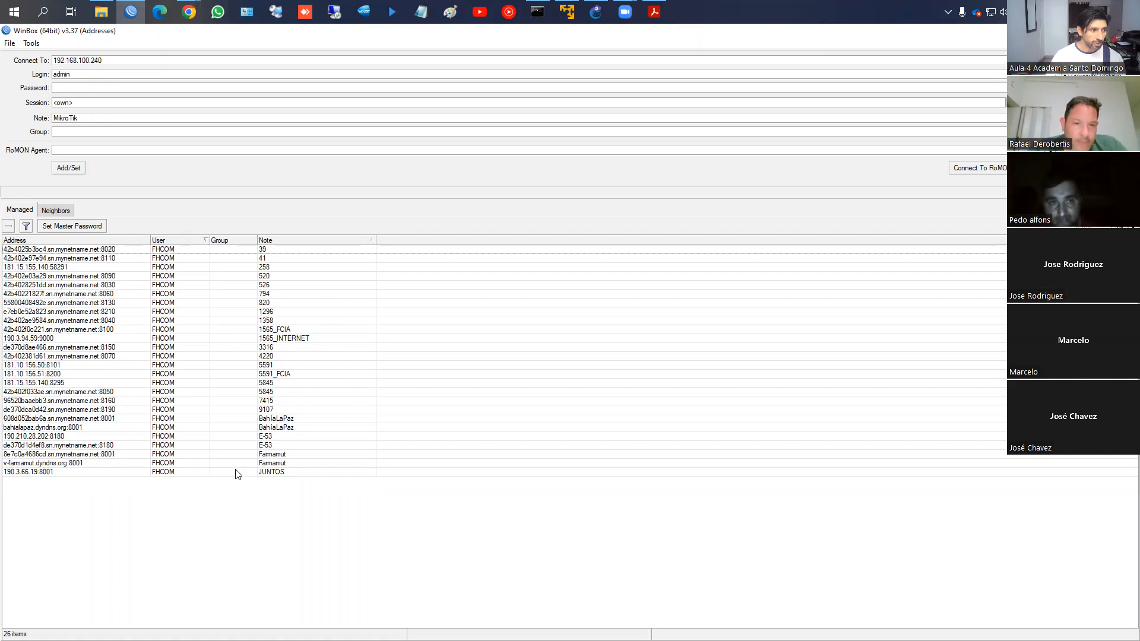
{"action": "left_click", "coordinate": [56, 295]}
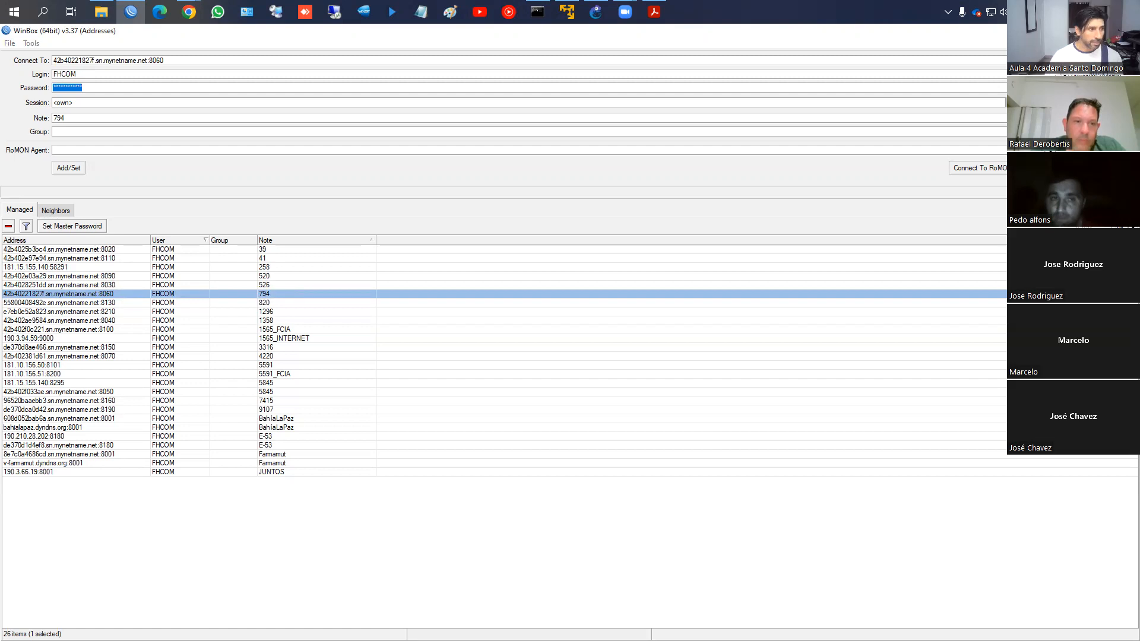
{"action": "left_click_drag", "start_coordinate": [37, 203], "coordinate": [80, 220]}
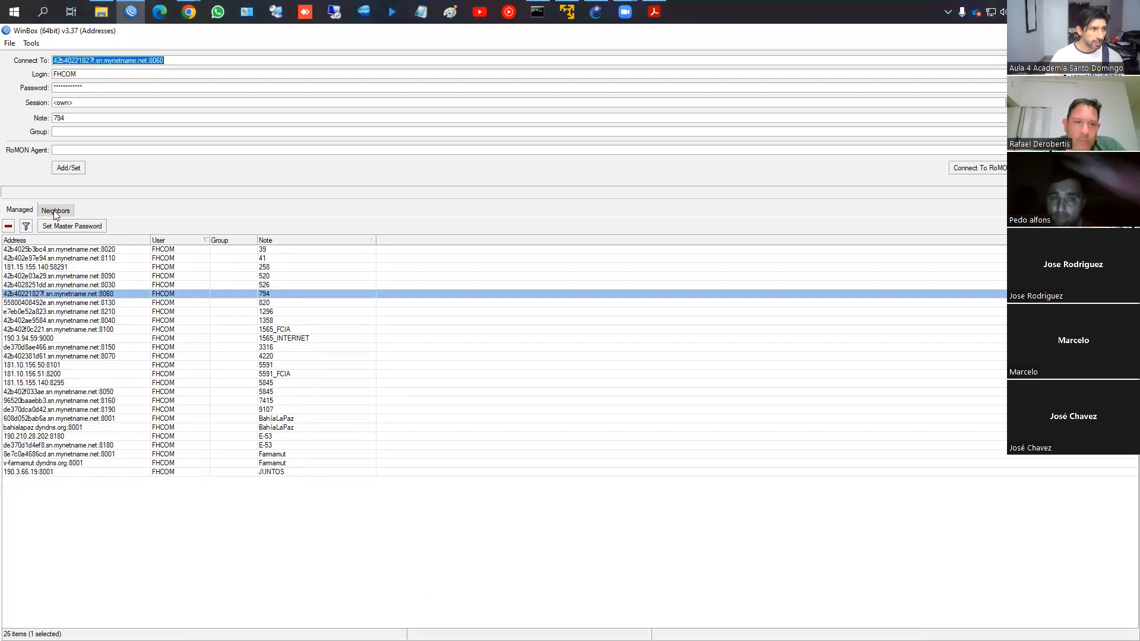
{"action": "left_click", "coordinate": [52, 212]}
{"action": "left_click", "coordinate": [34, 226]}
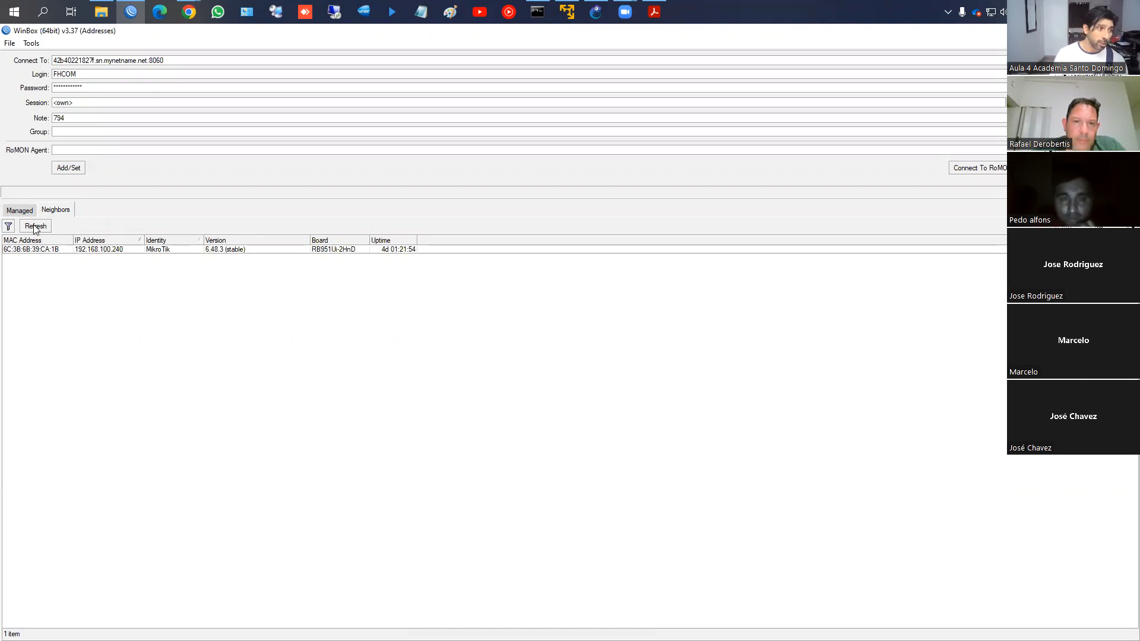
Refresh Neighbors to reveal the RB751U-2HnD at 192.168.100.67, then select the 192.168.100.240 router
{"action": "left_click", "coordinate": [35, 228]}
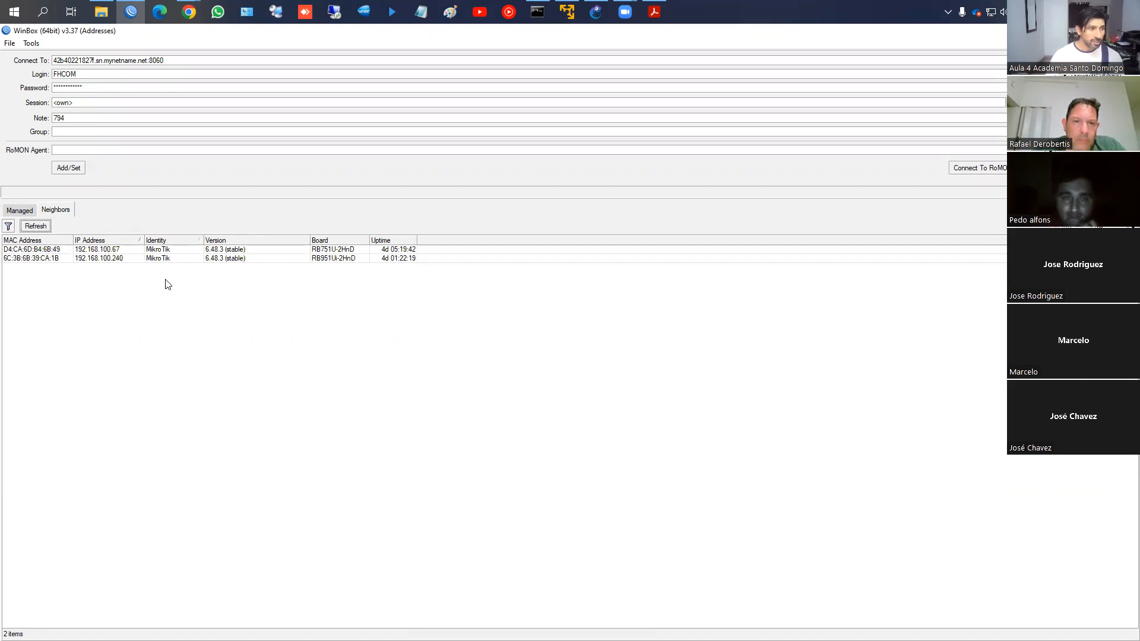
{"action": "left_click", "coordinate": [105, 249]}
{"action": "left_click", "coordinate": [107, 259]}
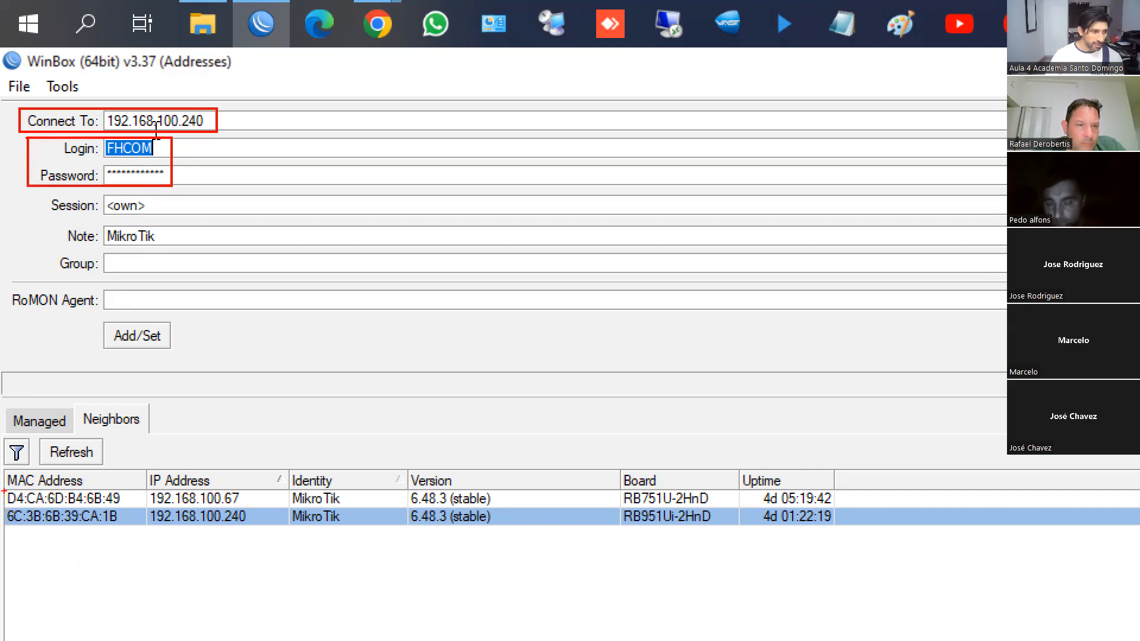
{"action": "mouse_move", "coordinate": [4, 510]}
{"action": "left_mouse_down"}
{"action": "mouse_move", "coordinate": [136, 527]}
{"action": "mouse_move", "coordinate": [257, 525]}
{"action": "left_mouse_up"}
{"action": "mouse_move", "coordinate": [290, 467]}
{"action": "left_mouse_down"}
{"action": "mouse_move", "coordinate": [342, 490]}
{"action": "mouse_move", "coordinate": [315, 515]}
{"action": "mouse_move", "coordinate": [350, 523]}
{"action": "left_mouse_up"}
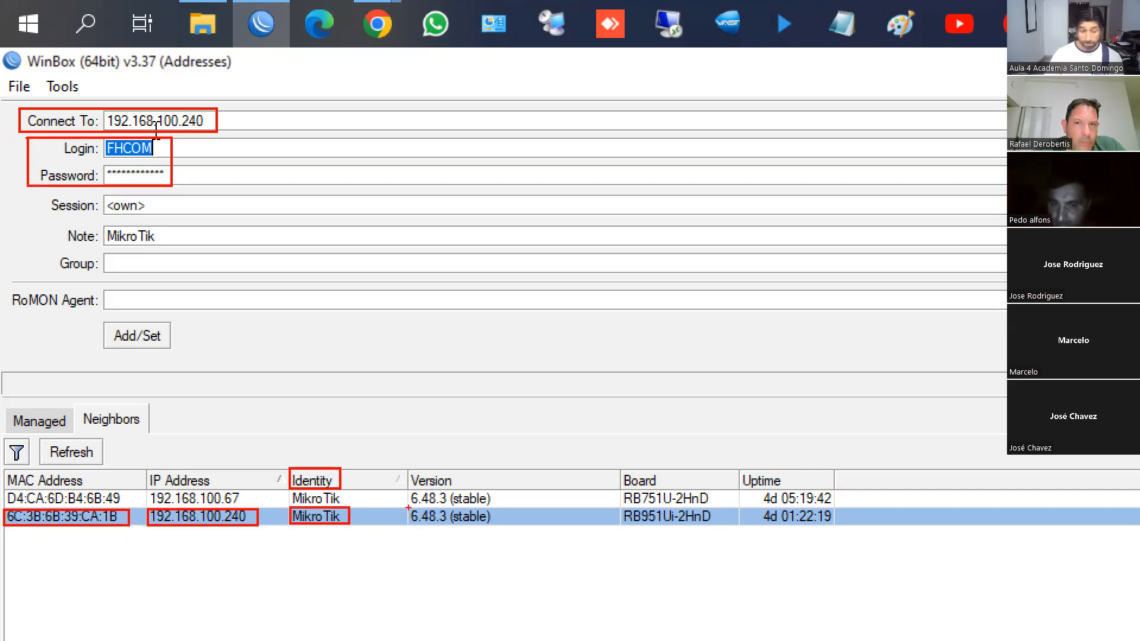
{"action": "left_click_drag", "start_coordinate": [408, 508], "coordinate": [496, 525]}
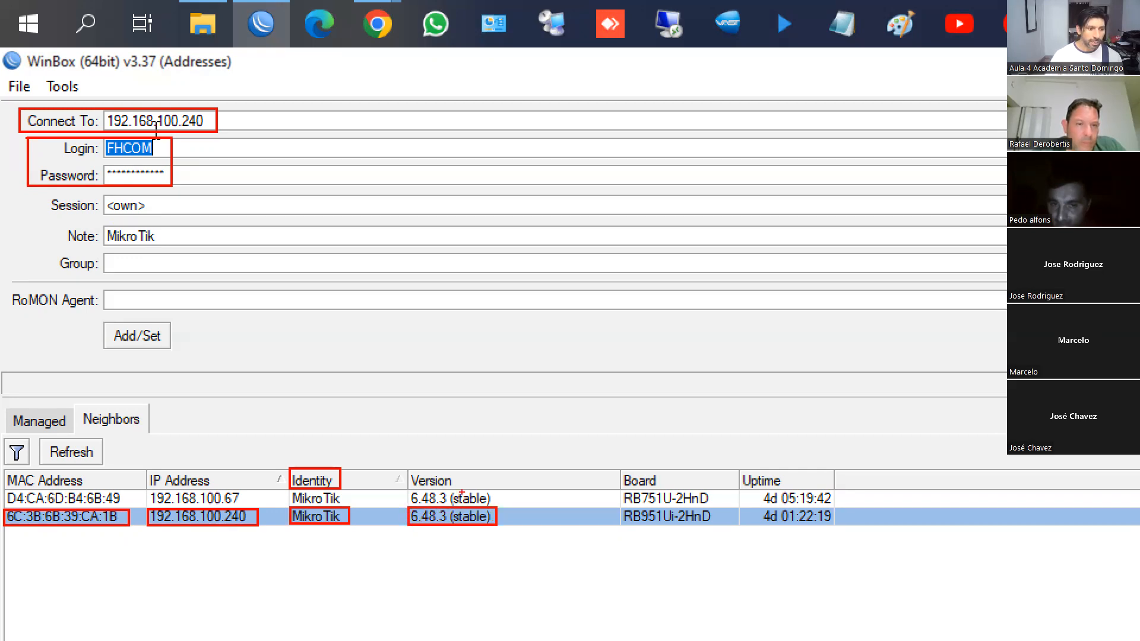
{"action": "mouse_move", "coordinate": [419, 488]}
{"action": "left_mouse_down"}
{"action": "mouse_move", "coordinate": [466, 490]}
{"action": "mouse_move", "coordinate": [414, 462]}
{"action": "mouse_move", "coordinate": [418, 485]}
{"action": "left_mouse_up"}
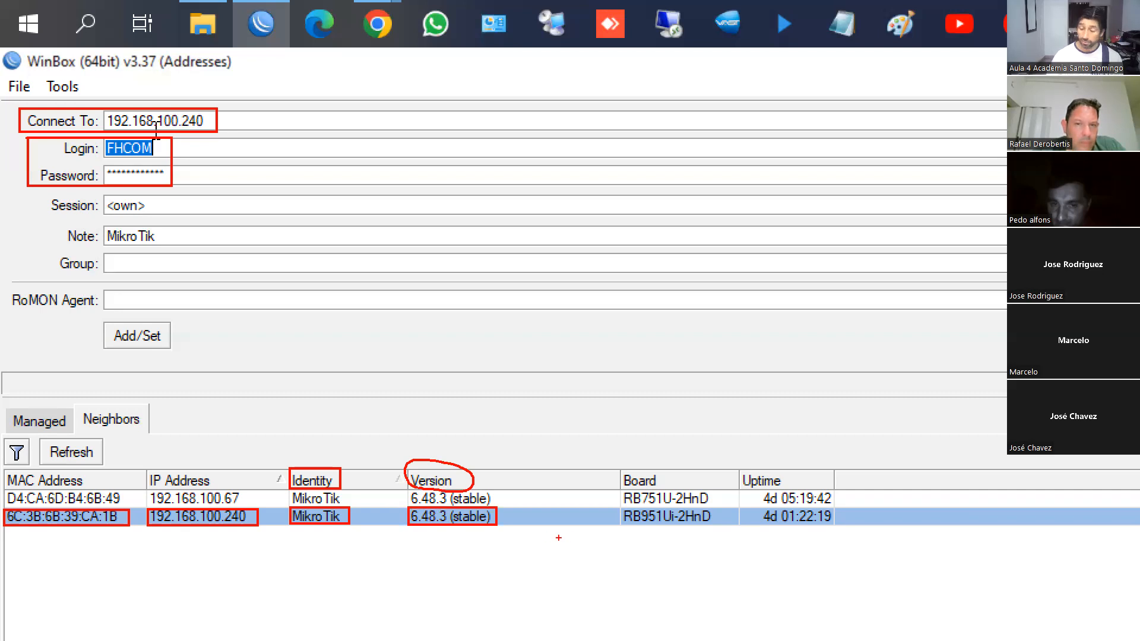
{"action": "mouse_move", "coordinate": [620, 508]}
{"action": "left_mouse_down"}
{"action": "mouse_move", "coordinate": [648, 526]}
{"action": "mouse_move", "coordinate": [717, 525]}
{"action": "left_mouse_up"}
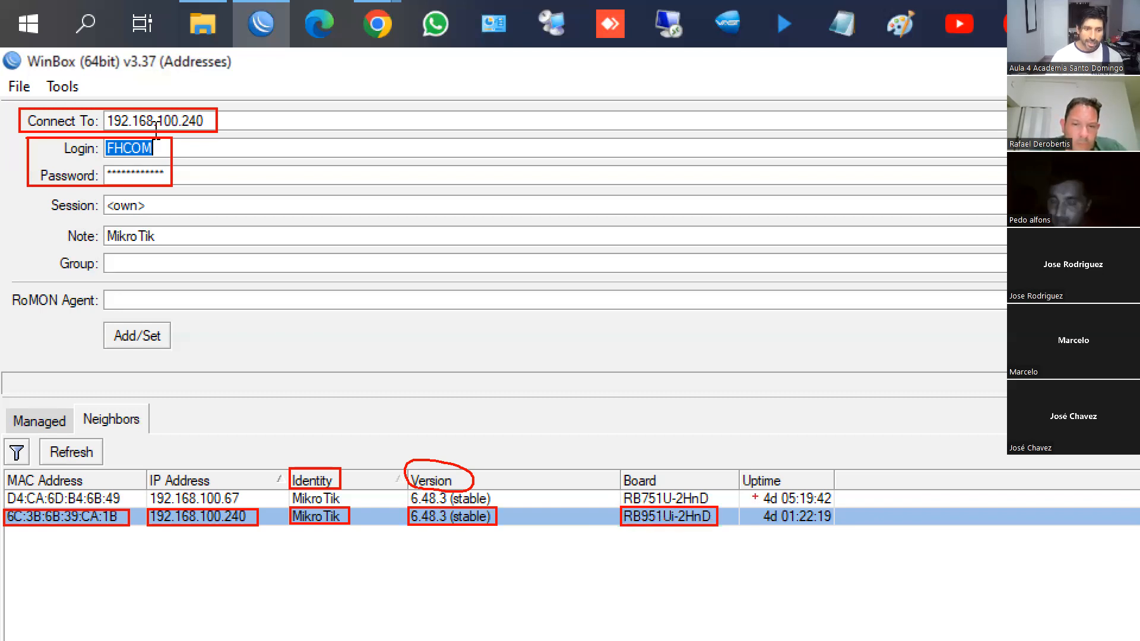
{"action": "left_click_drag", "start_coordinate": [754, 508], "coordinate": [834, 525]}
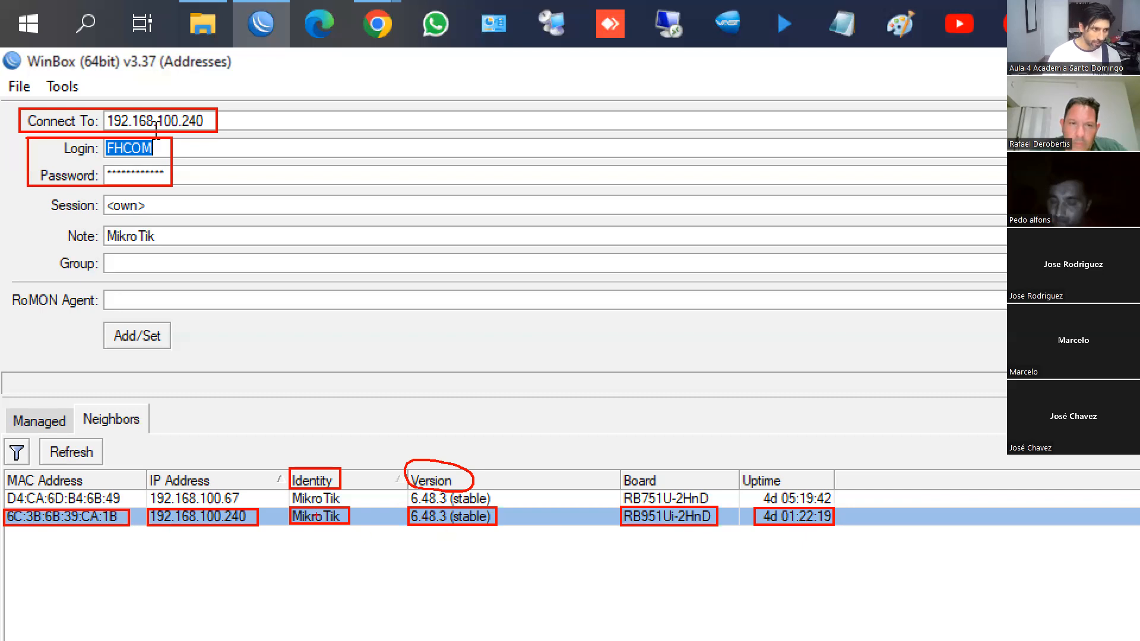
Set login to admin with an empty password and target MAC 6C:3B:6B:39:CA:1B
{"action": "key", "text": "Escape"}
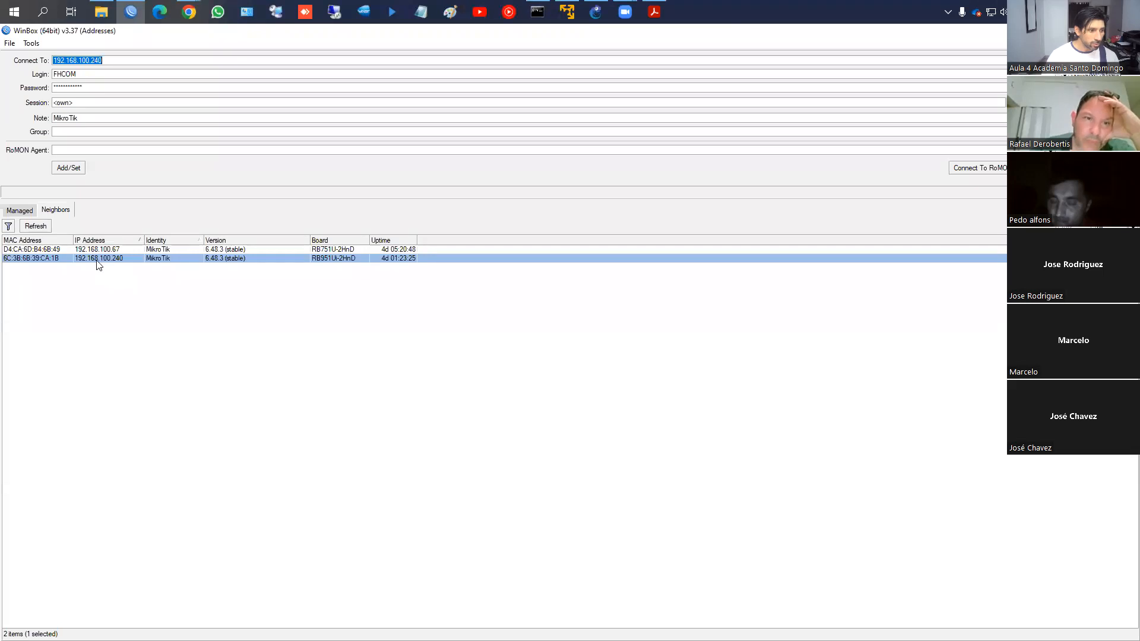
{"action": "key", "text": "Tab"}
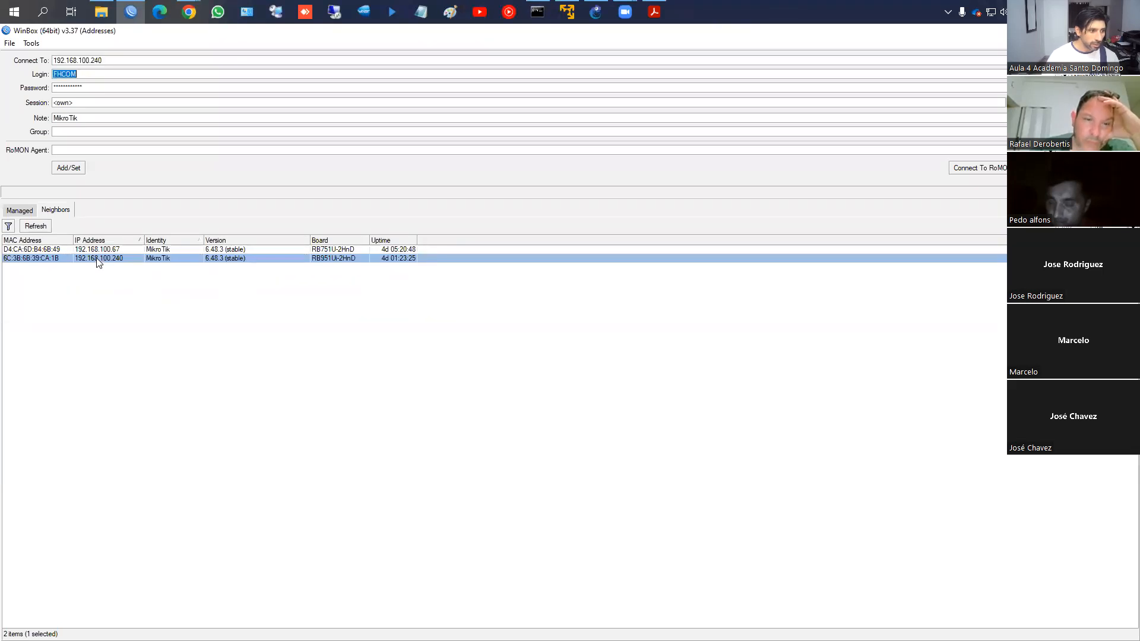
{"action": "type", "text": "admin"}
{"action": "key", "text": "Tab"}
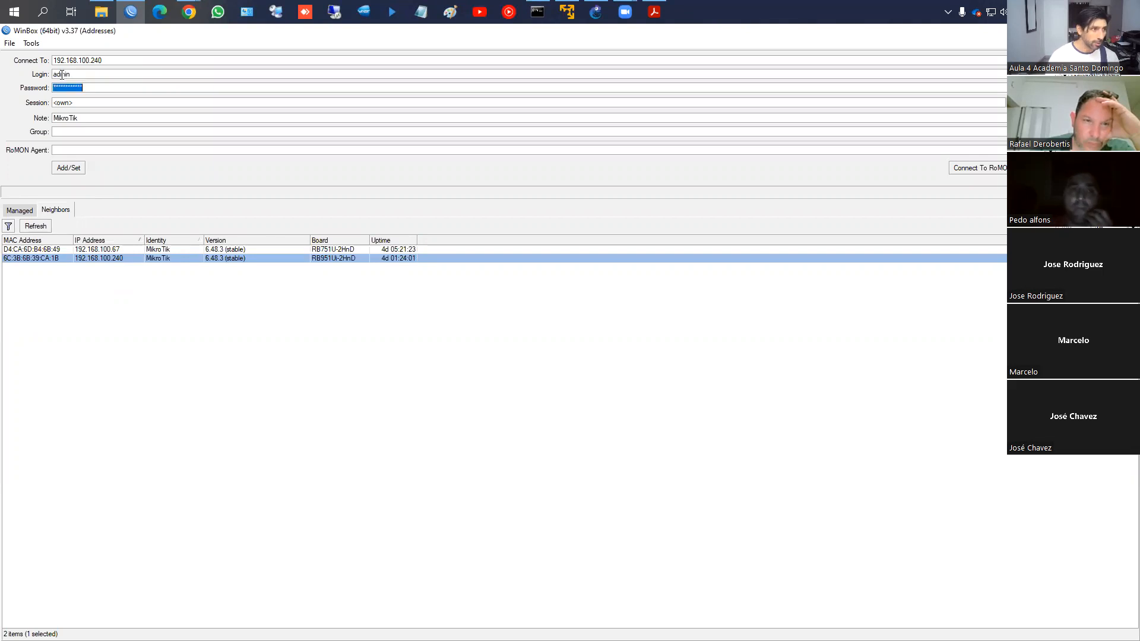
{"action": "key", "text": "BackSpace"}
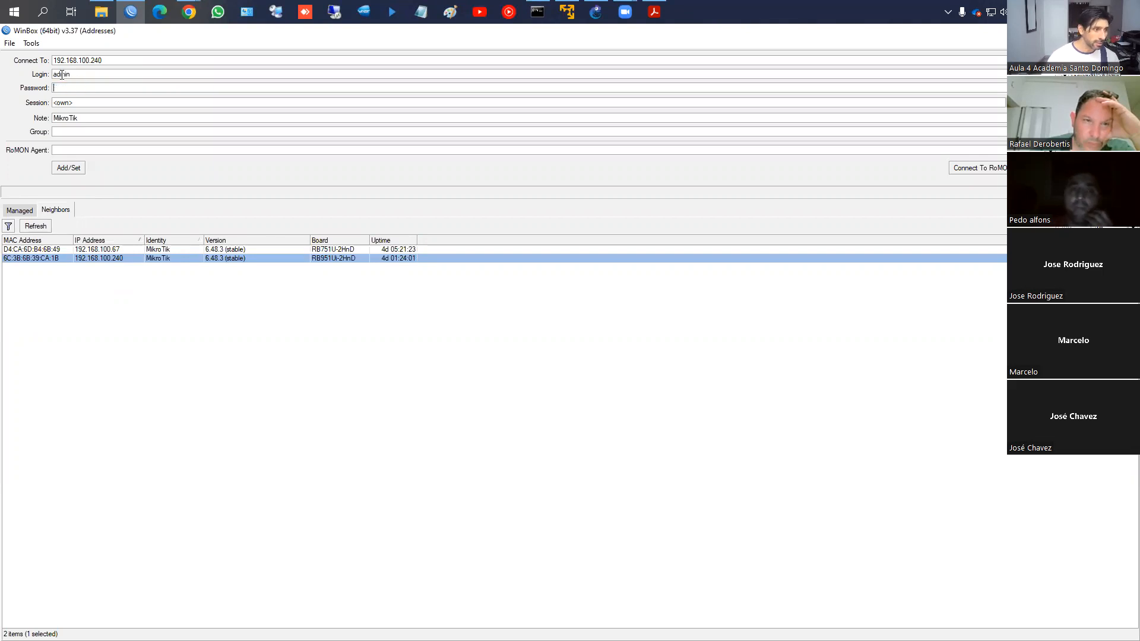
{"action": "left_click", "coordinate": [16, 259]}
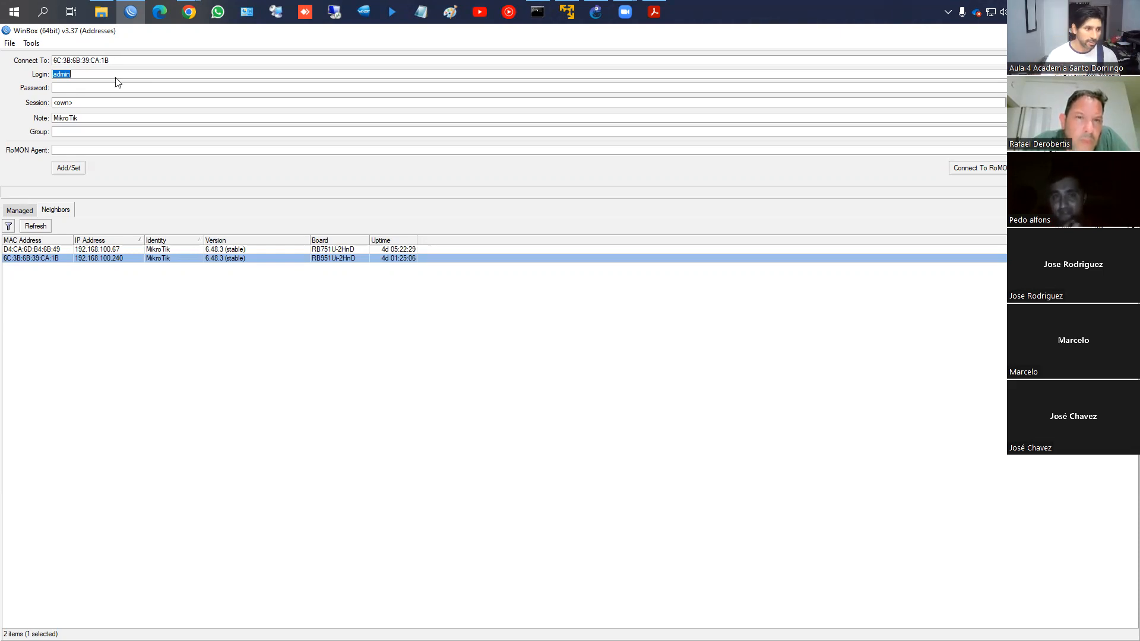
Log in as admin to the router at 192.168.100.240 using its IP address
{"action": "left_click", "coordinate": [97, 259]}
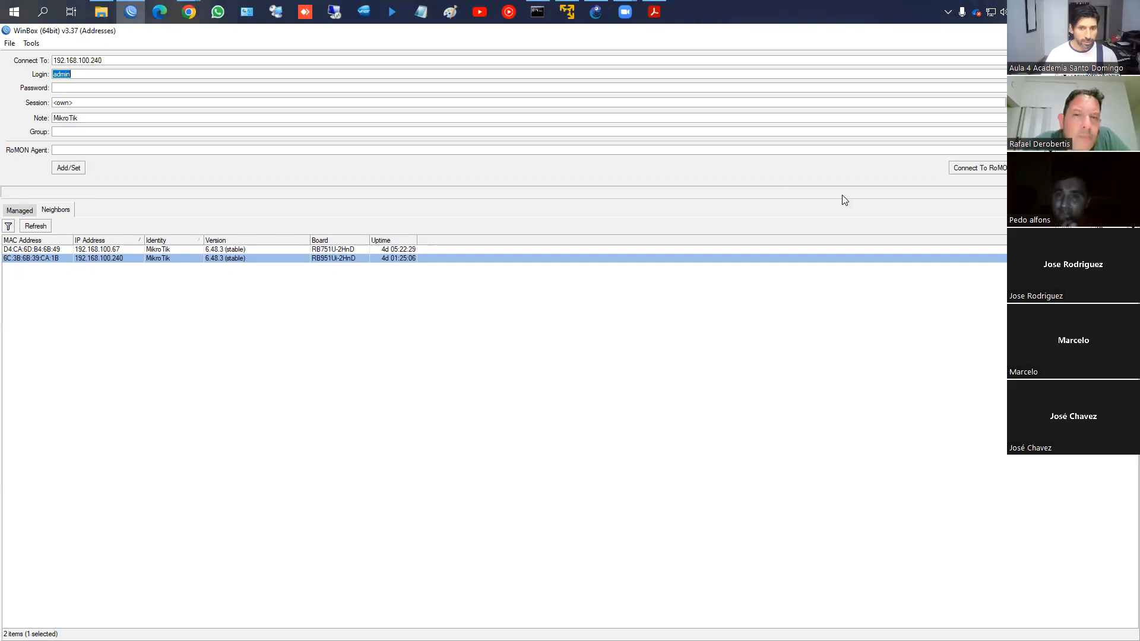
{"action": "key", "text": "Return"}
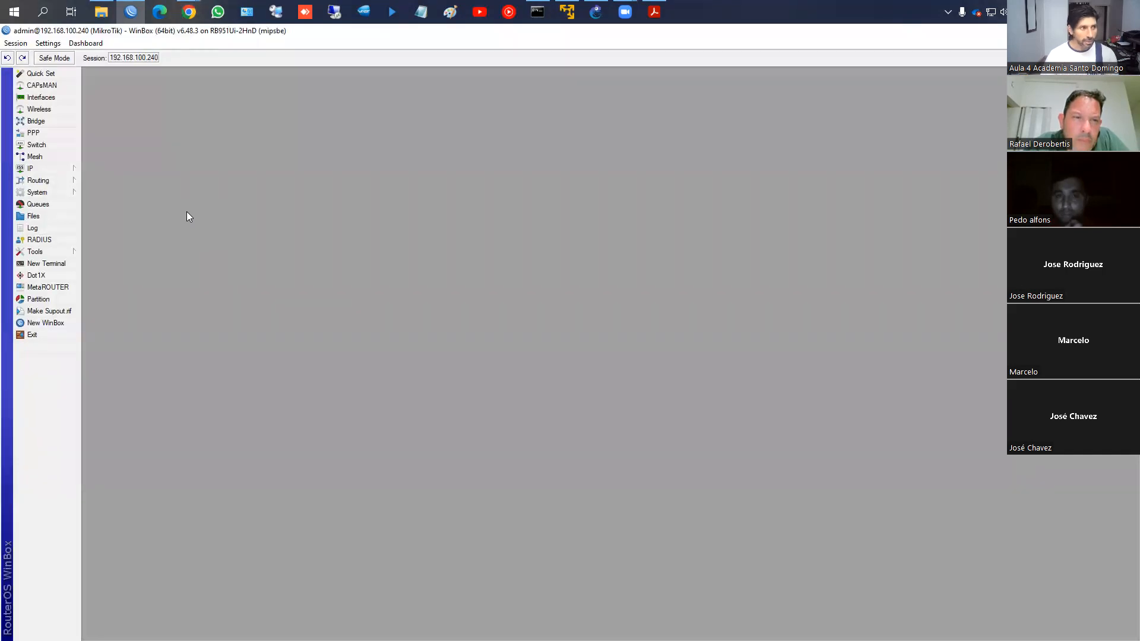
{"action": "left_click", "coordinate": [85, 43]}
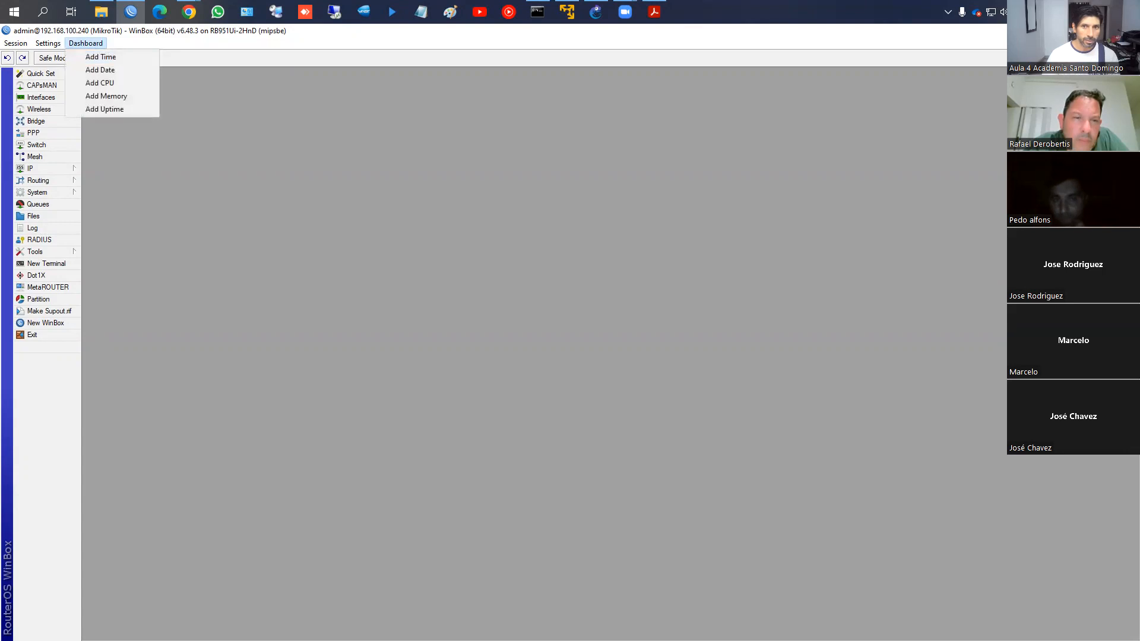
{"action": "key", "text": "Escape"}
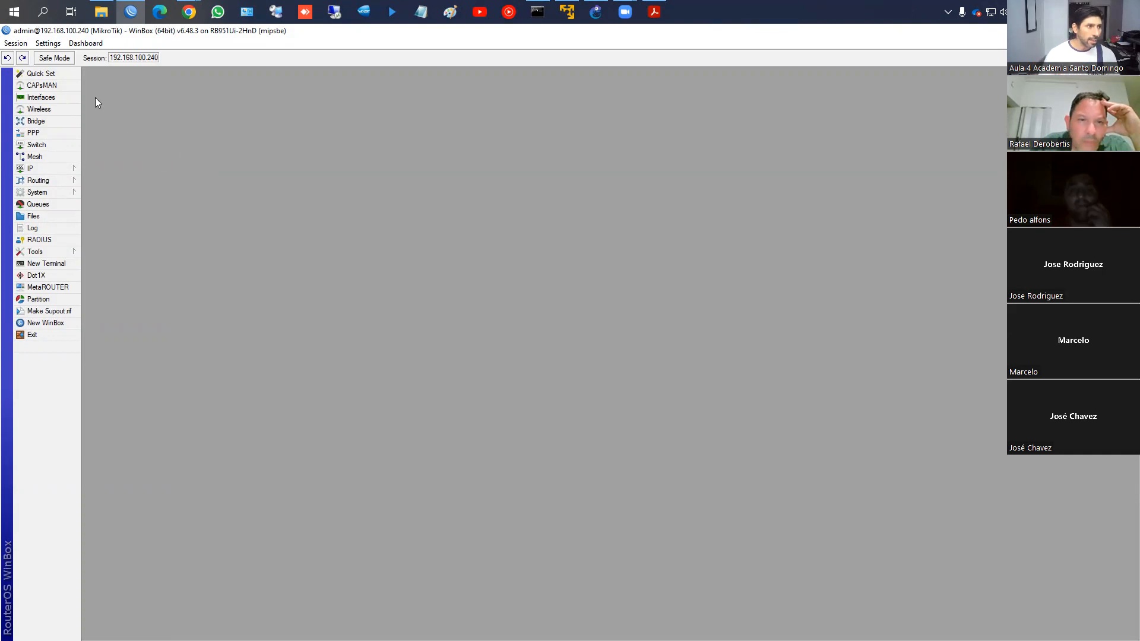
Toggle Hide Passwords off in the session Settings and bring up the Dashboard indicator list
{"action": "left_click", "coordinate": [47, 46]}
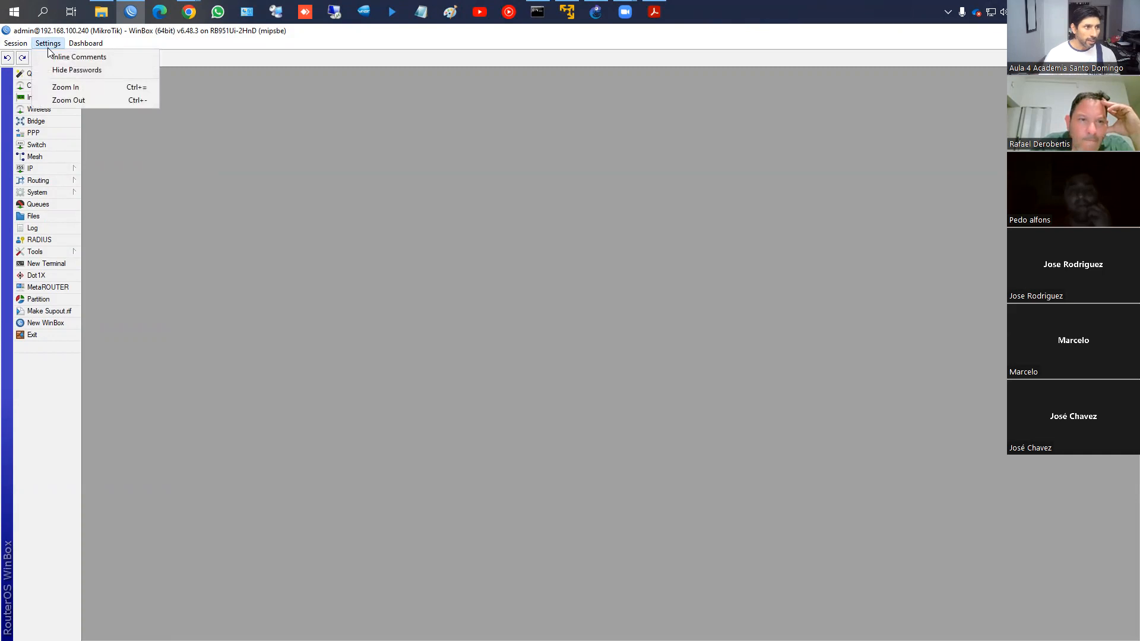
{"action": "left_click", "coordinate": [69, 71]}
{"action": "left_click", "coordinate": [47, 43]}
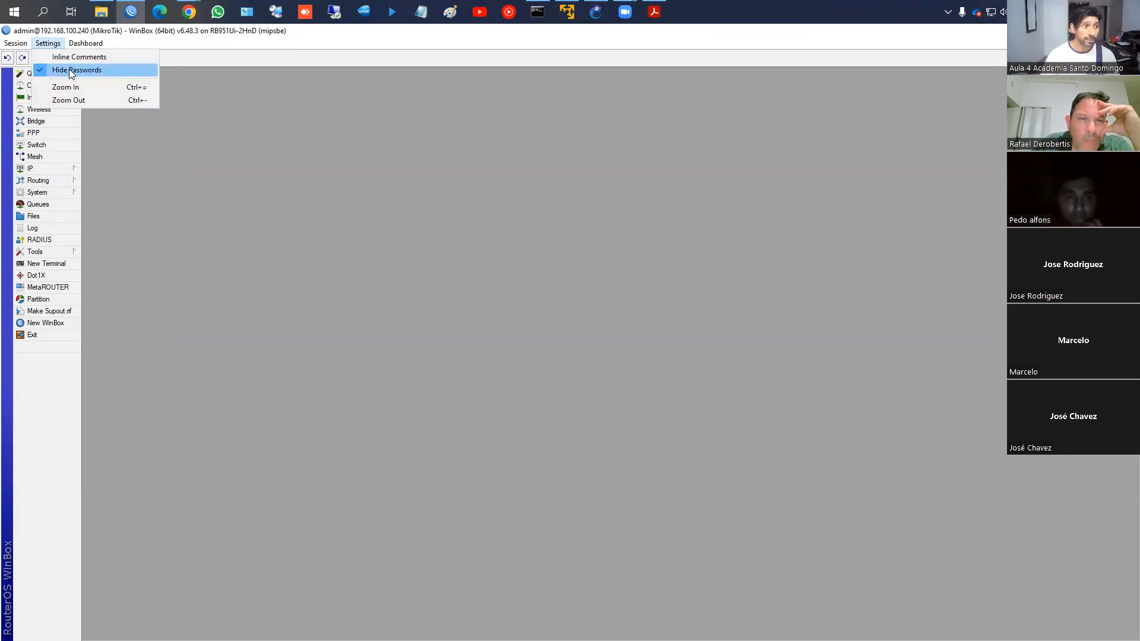
{"action": "left_click", "coordinate": [69, 69]}
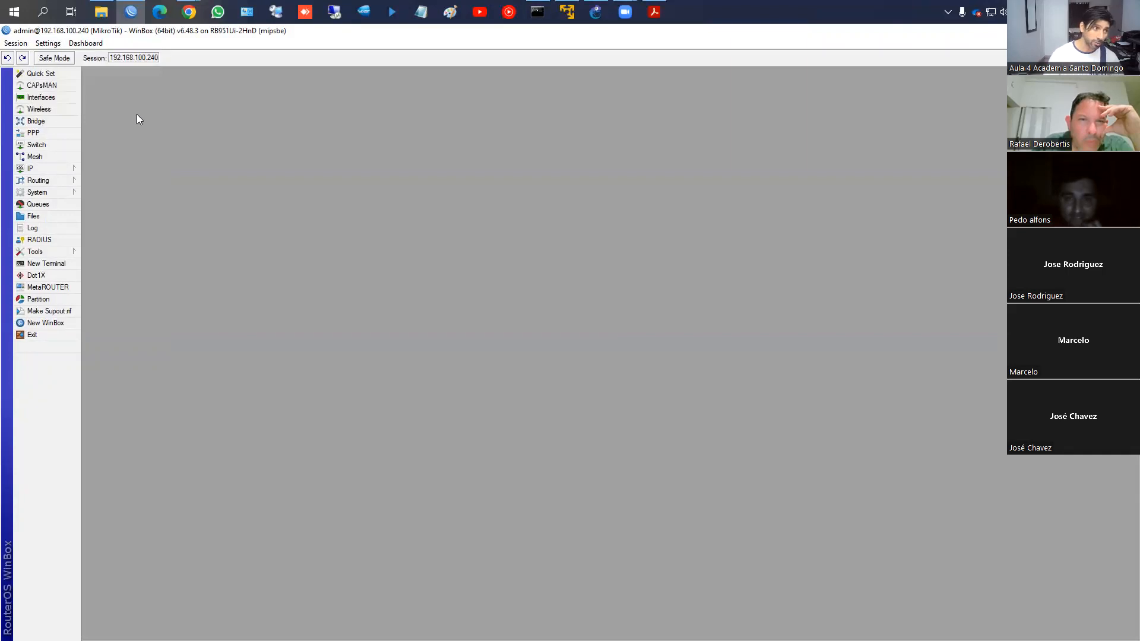
{"action": "left_click", "coordinate": [48, 44]}
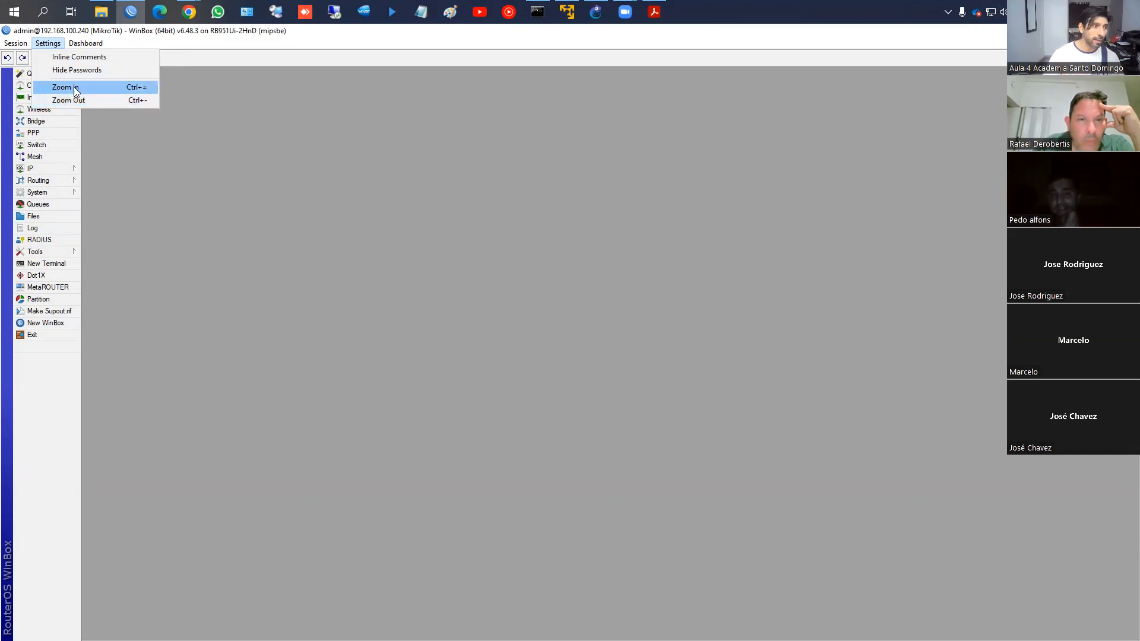
{"action": "mouse_move", "coordinate": [86, 50]}
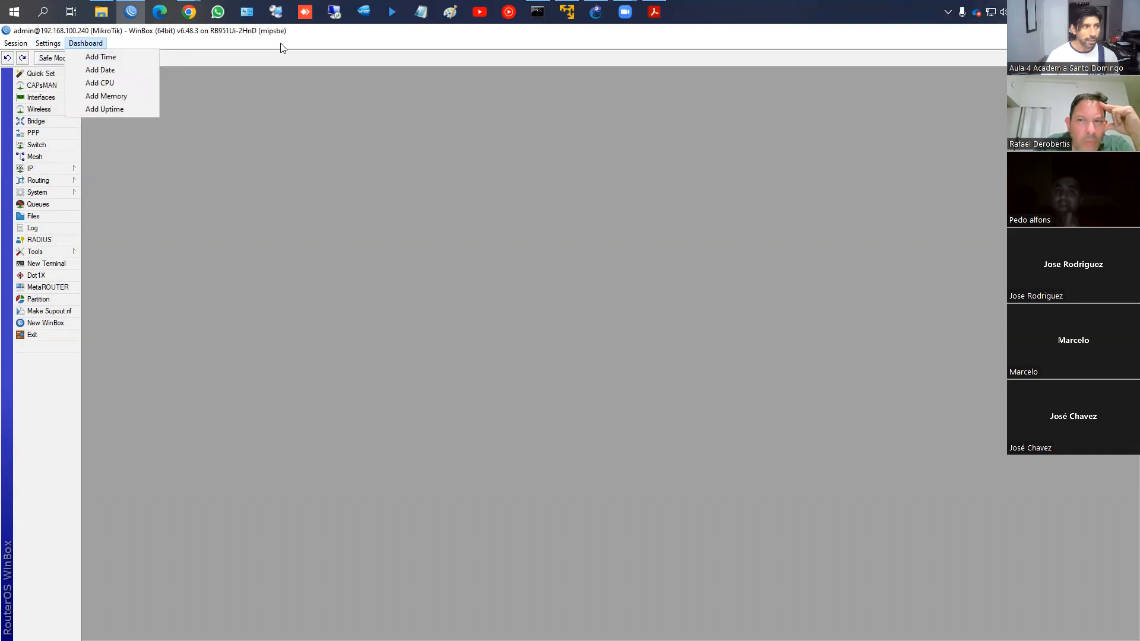
Add CPU and Memory indicators to the dashboard, with memory showing 100.7 MiB
{"action": "left_click", "coordinate": [105, 54]}
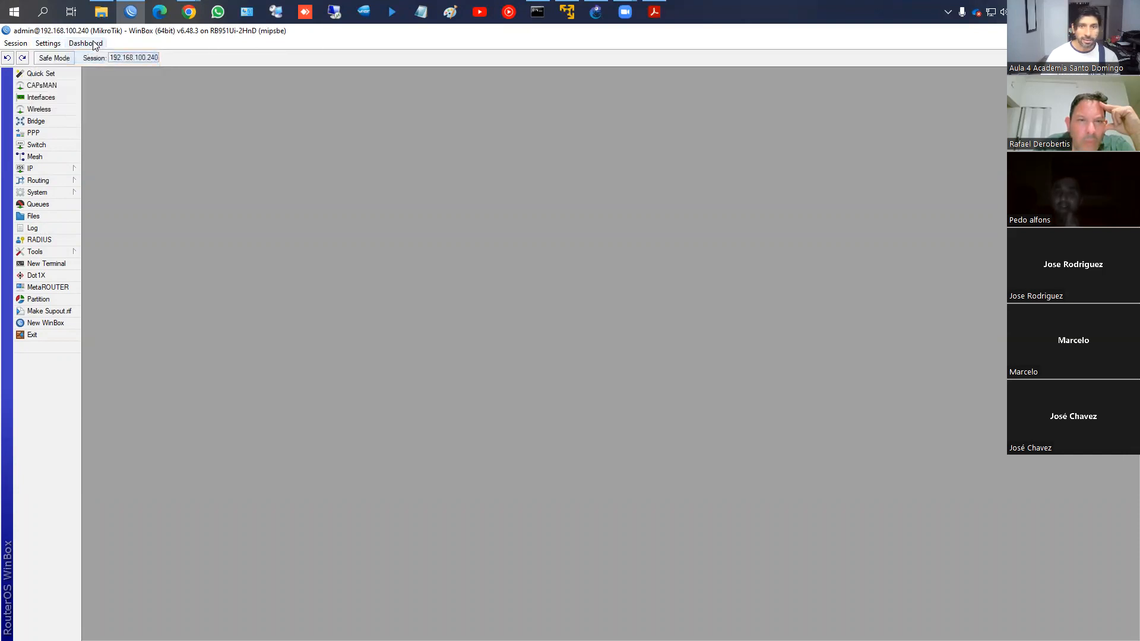
{"action": "left_click", "coordinate": [94, 47]}
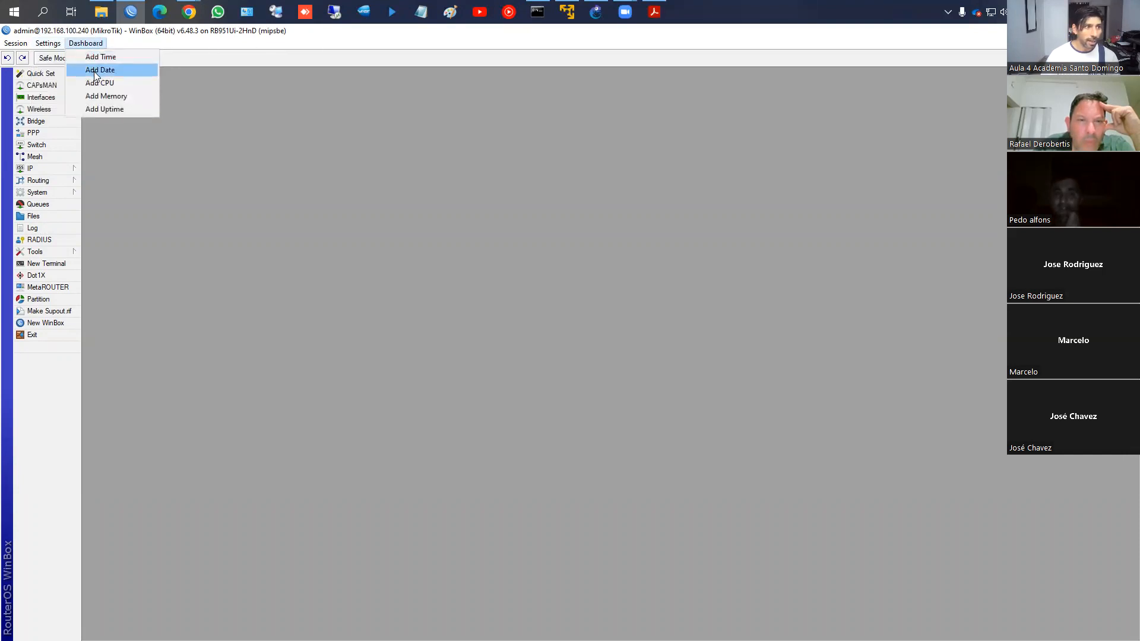
{"action": "left_click", "coordinate": [95, 72]}
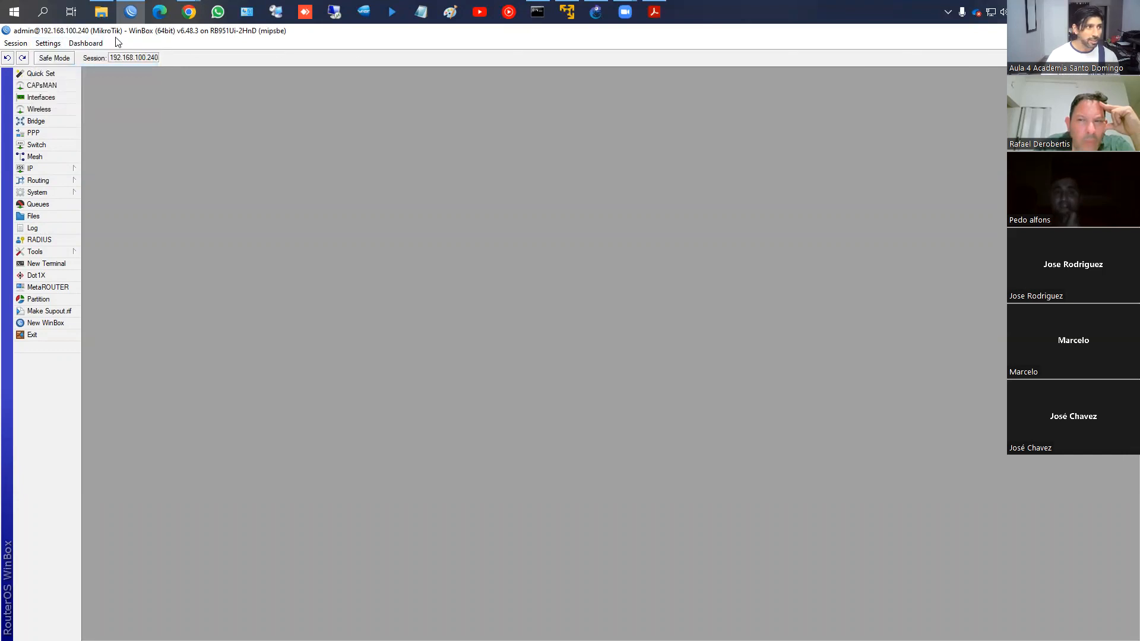
{"action": "left_click", "coordinate": [92, 43]}
{"action": "left_click", "coordinate": [93, 84]}
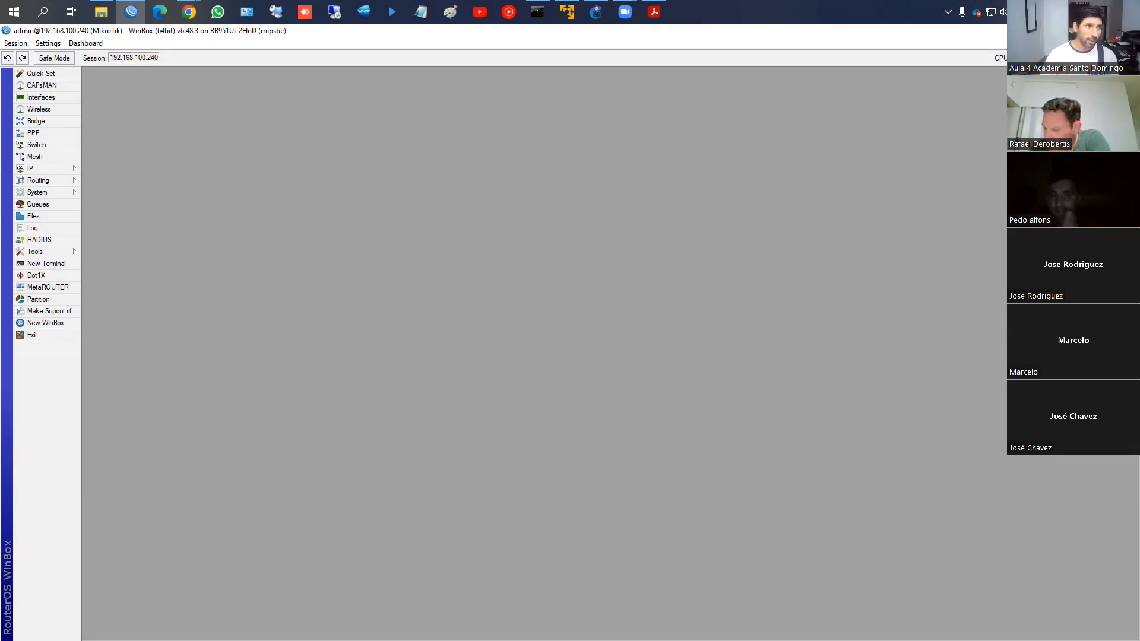
{"action": "left_click", "coordinate": [98, 45]}
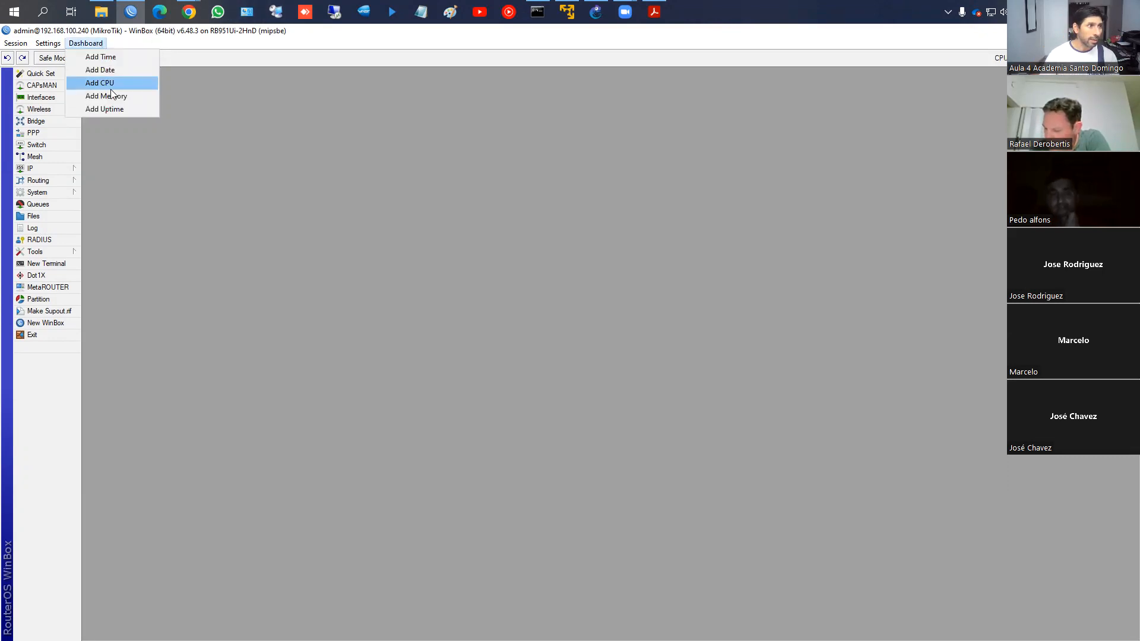
{"action": "left_click", "coordinate": [117, 94]}
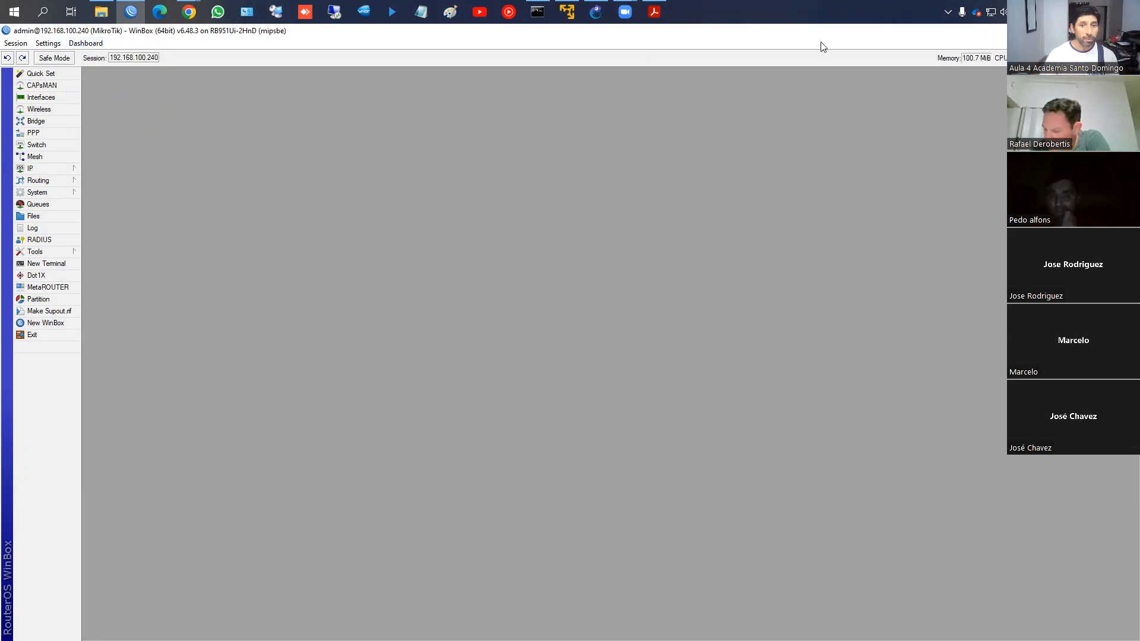
{"action": "left_click", "coordinate": [94, 44]}
Add the Uptime indicator (4d 01:28:33) and point out Quick Set in the left menu
{"action": "left_click", "coordinate": [106, 110]}
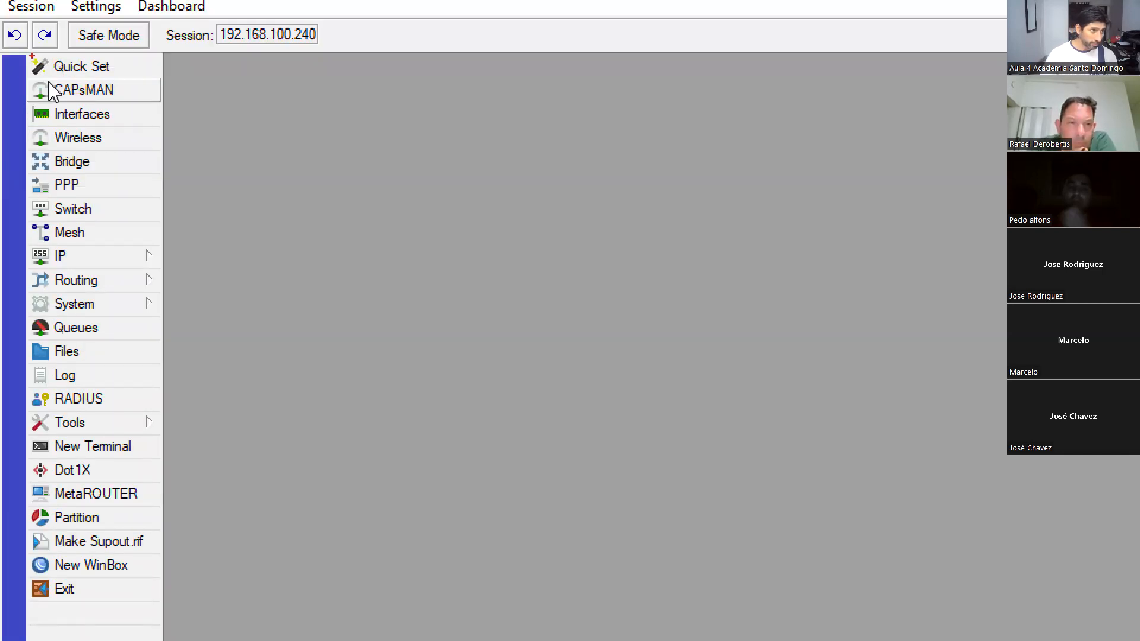
{"action": "left_click_drag", "start_coordinate": [32, 56], "coordinate": [119, 78]}
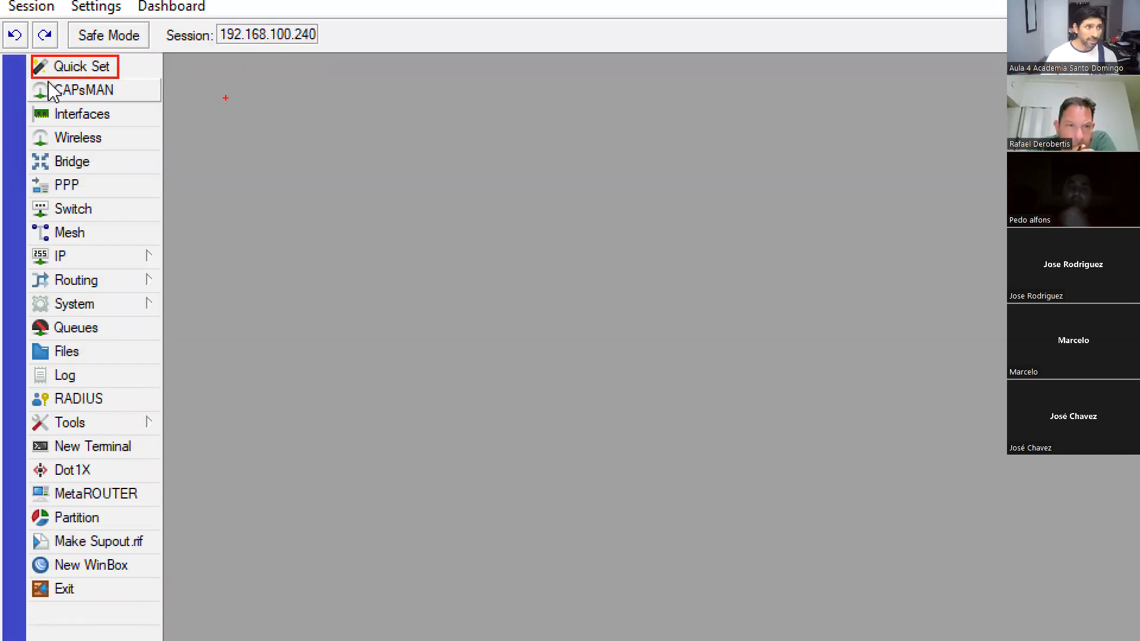
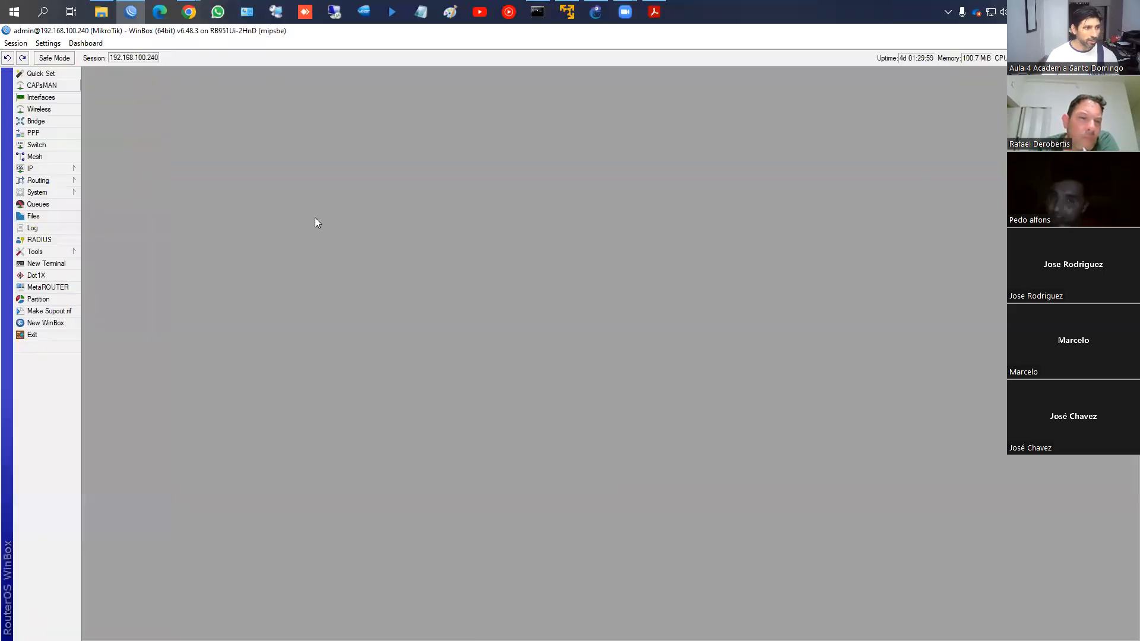
Browse the IP, System, Routing and Tools sections of the left menu
{"action": "left_click", "coordinate": [46, 168]}
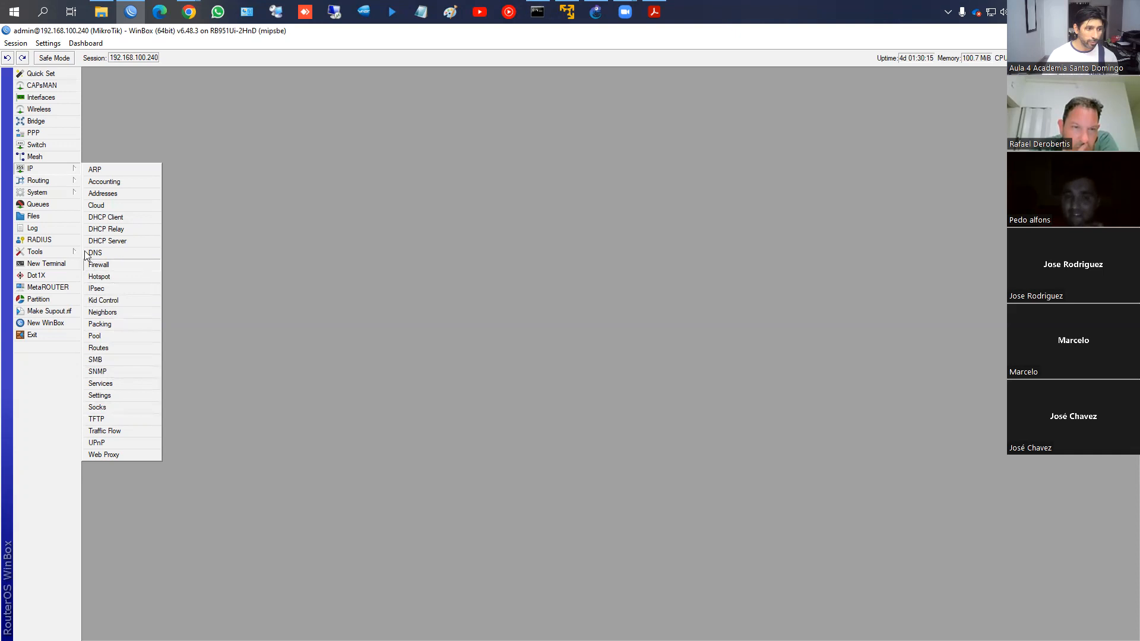
{"action": "left_click", "coordinate": [37, 191]}
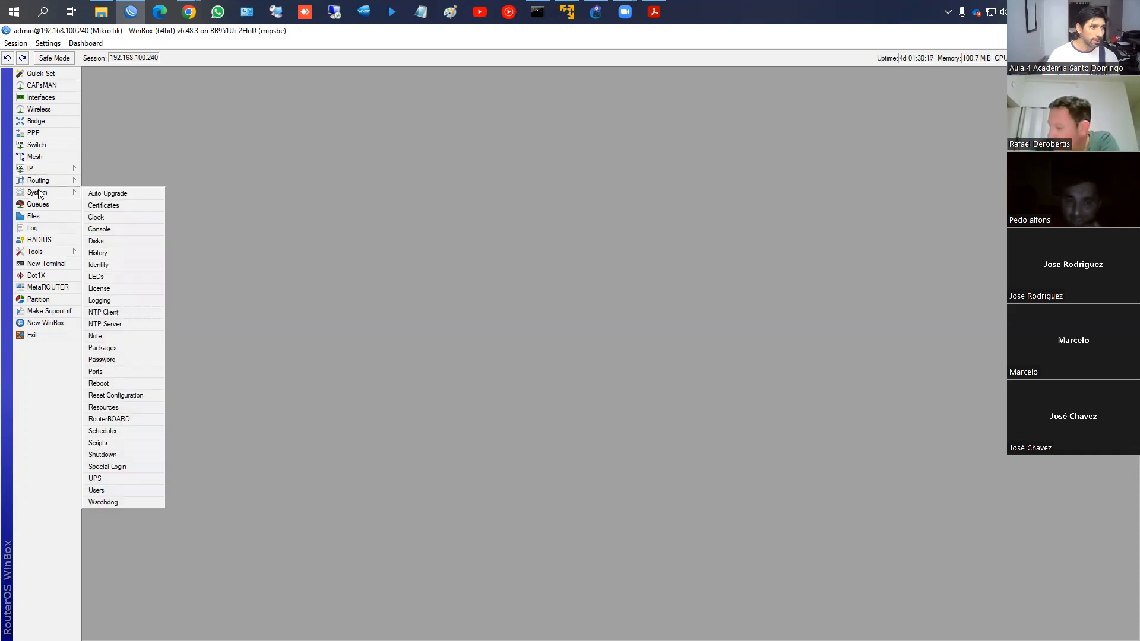
{"action": "left_click", "coordinate": [37, 181]}
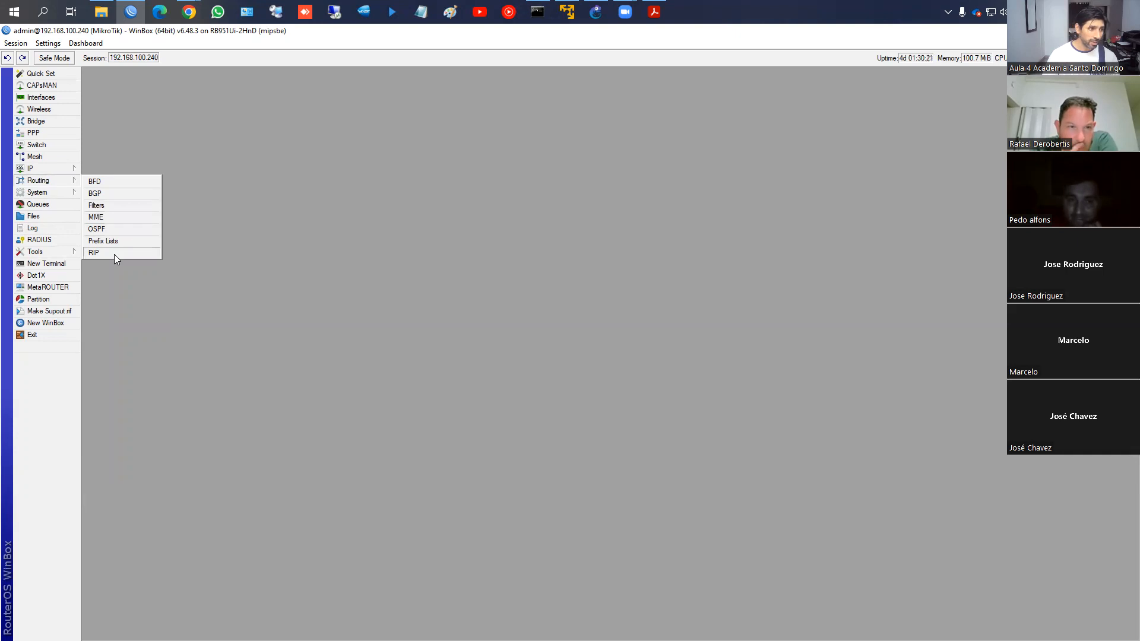
{"action": "left_click", "coordinate": [37, 193]}
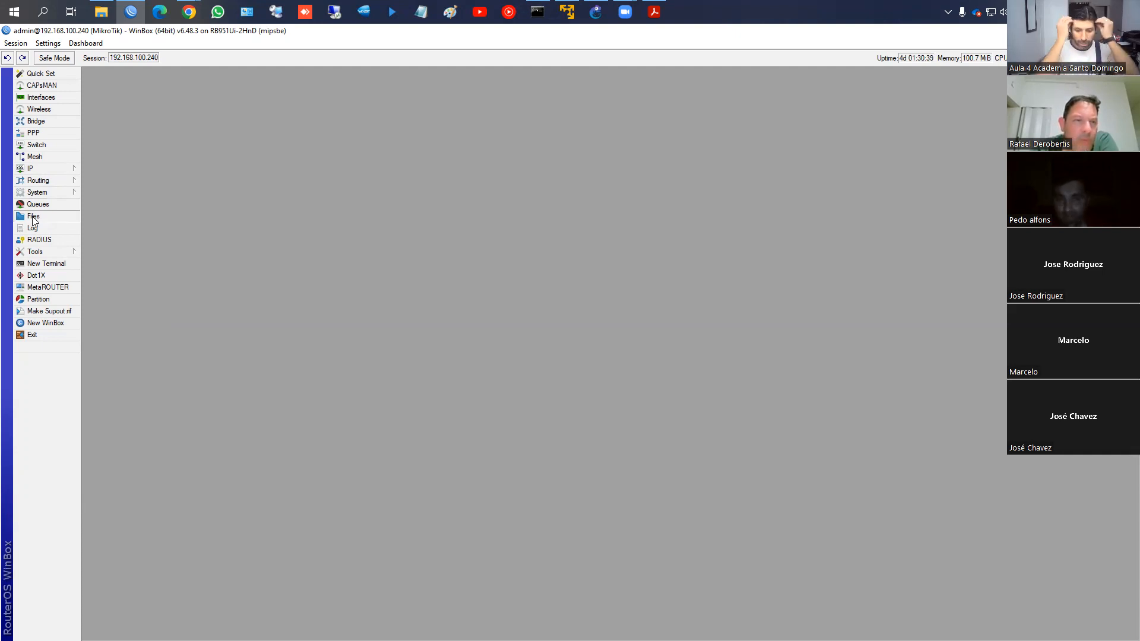
{"action": "left_click", "coordinate": [32, 253]}
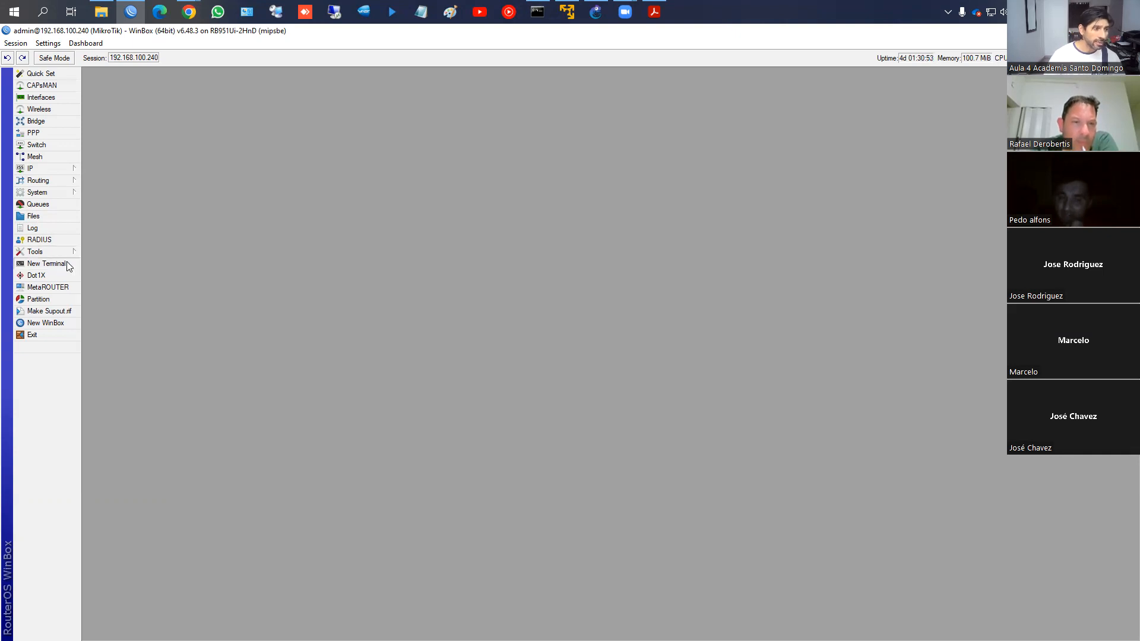
Open a new terminal, centre it, and list all RouterOS commands with '?'
{"action": "left_click", "coordinate": [67, 265]}
{"action": "left_click_drag", "start_coordinate": [579, 247], "coordinate": [342, 170]}
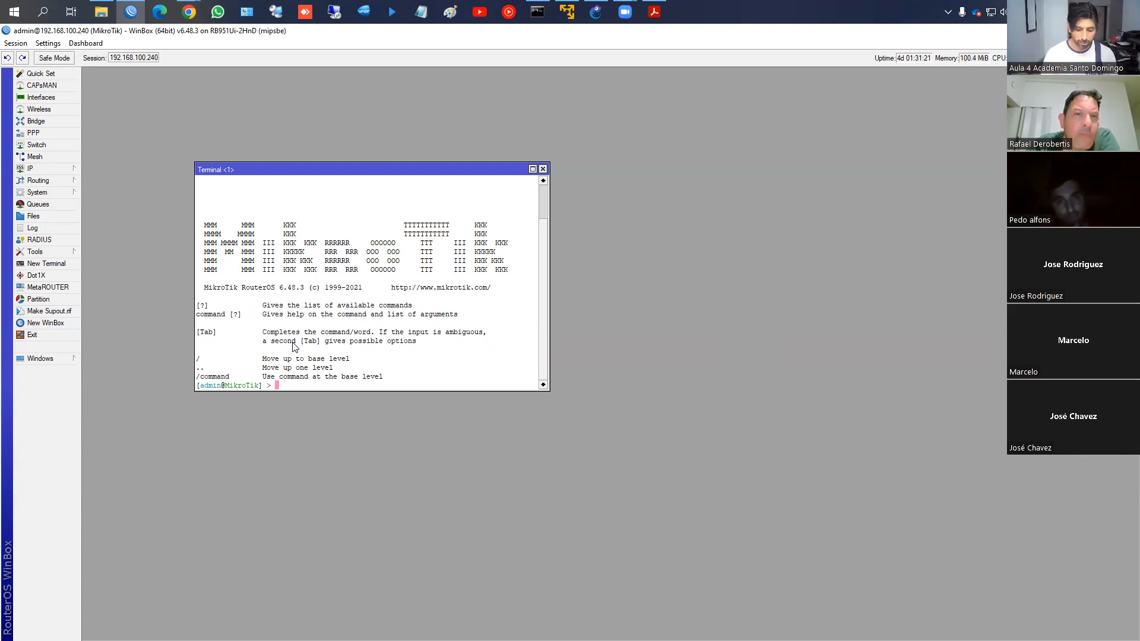
{"action": "key", "text": "question"}
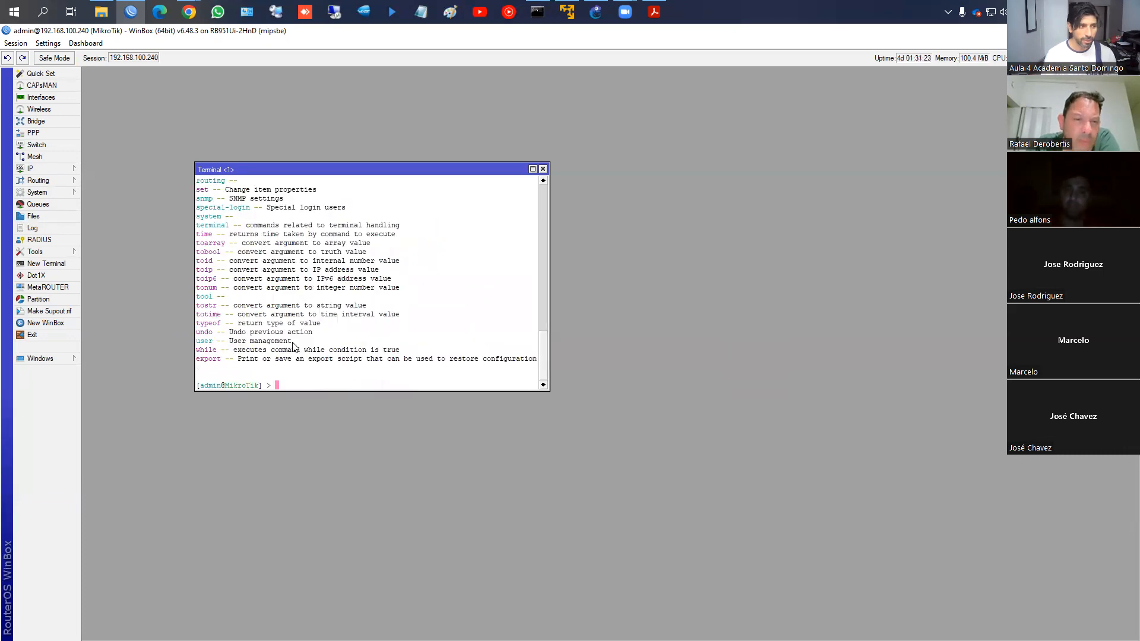
{"action": "scroll", "coordinate": [292, 346], "scroll_direction": "up", "scroll_amount": 5}
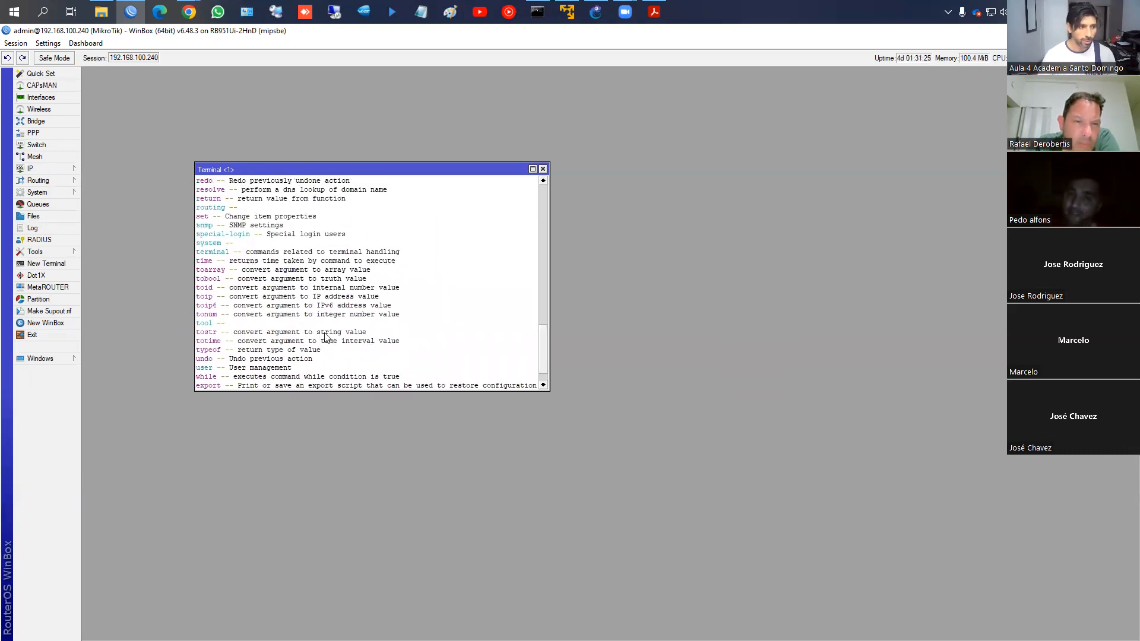
{"action": "scroll", "coordinate": [315, 283], "scroll_direction": "up", "scroll_amount": 14}
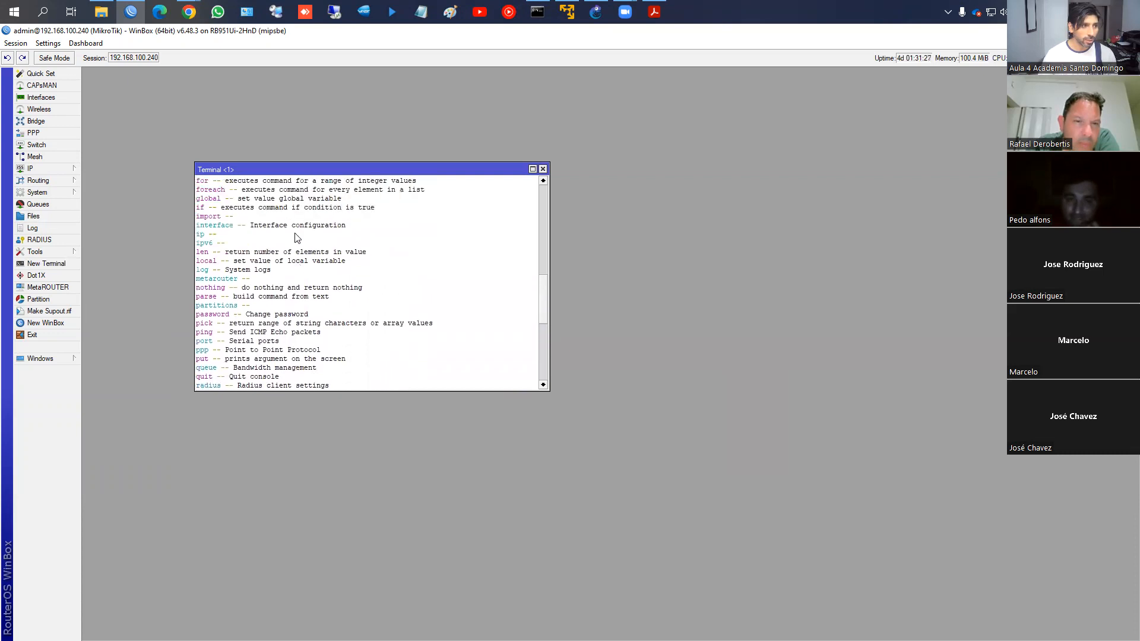
{"action": "scroll", "coordinate": [299, 243], "scroll_direction": "down", "scroll_amount": 12}
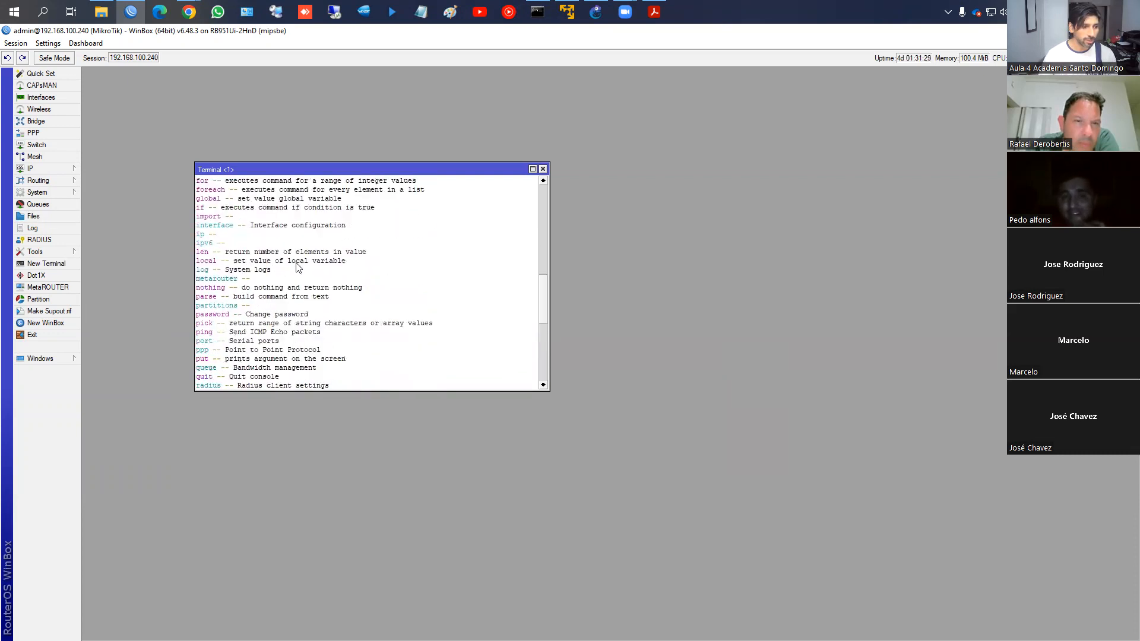
{"action": "scroll", "coordinate": [314, 305], "scroll_direction": "down", "scroll_amount": 1}
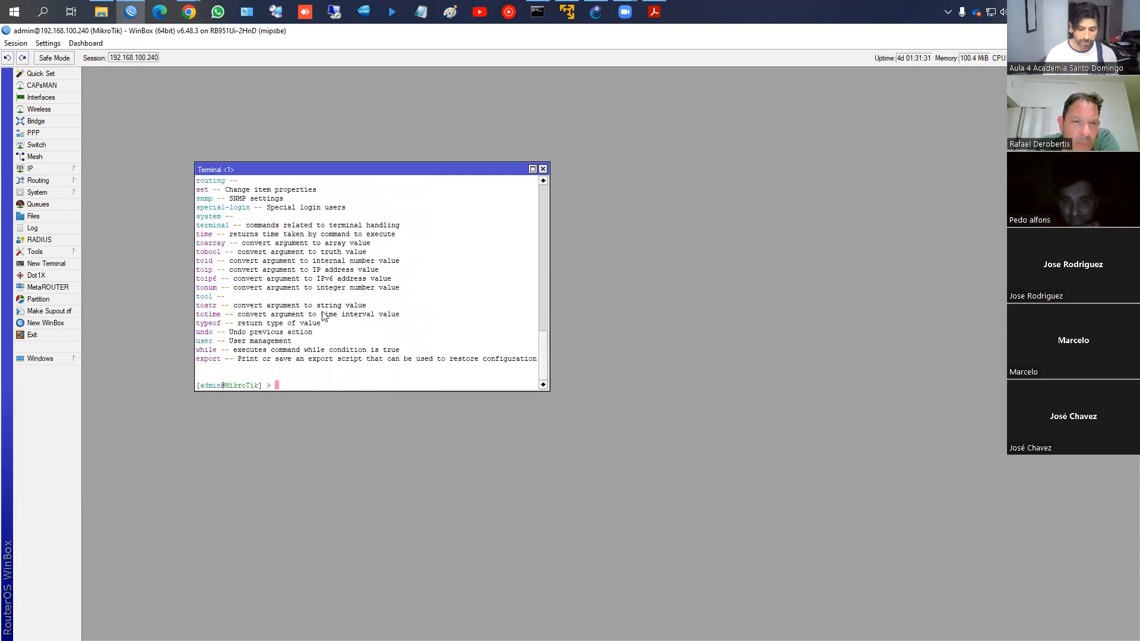
Explore the ip command completions and enter the ip pool section
{"action": "type", "text": "ip"}
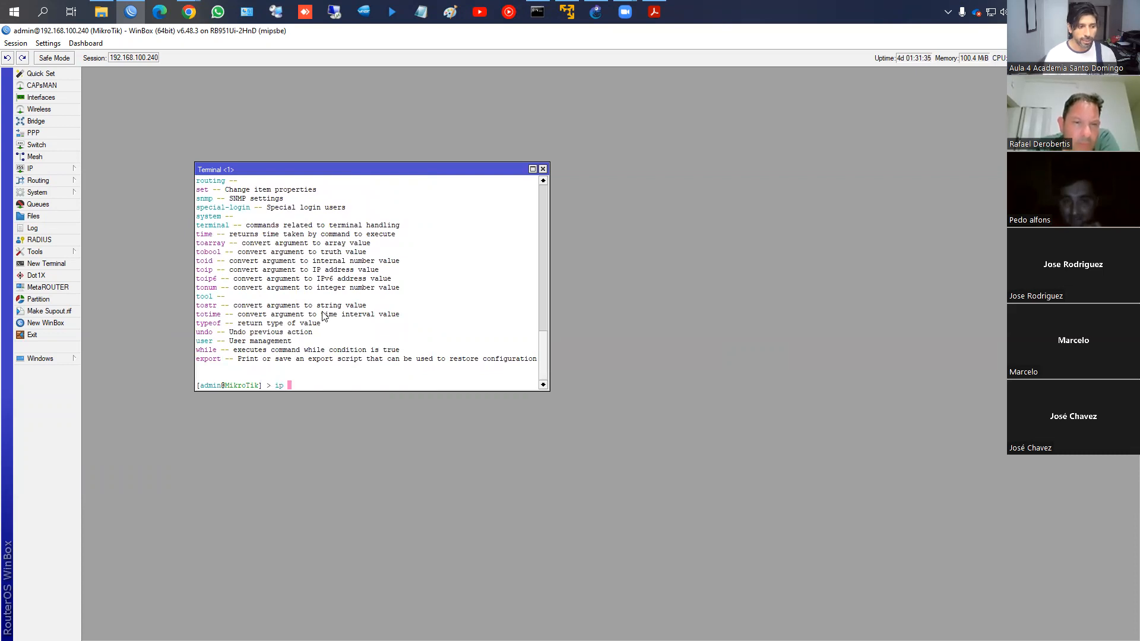
{"action": "key", "text": "Tab"}
{"action": "key", "text": "Tab"}
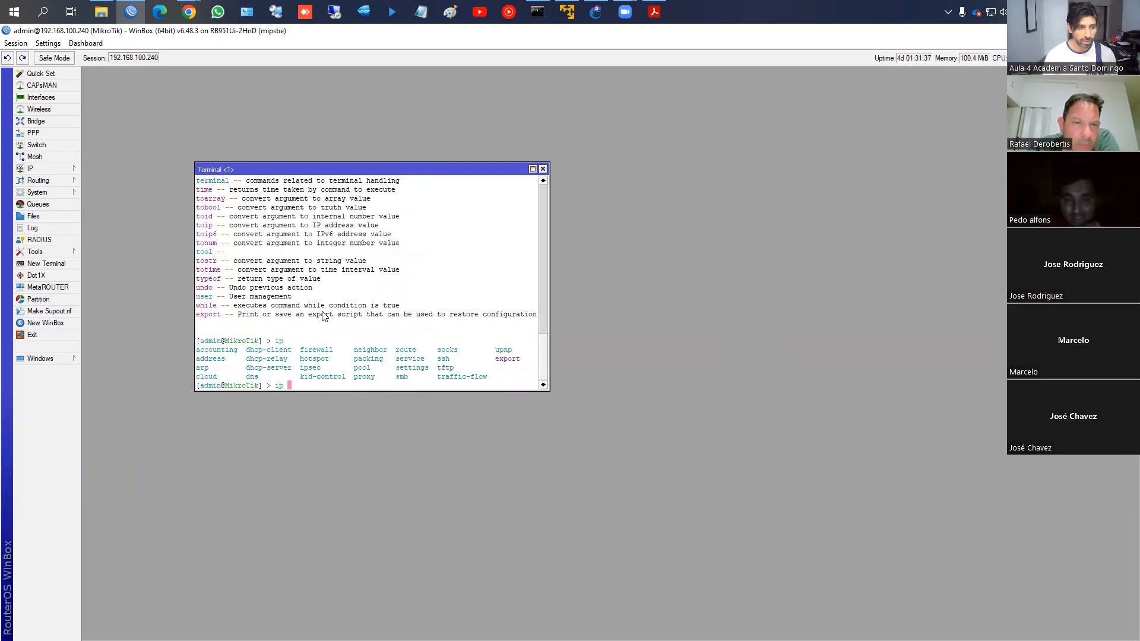
{"action": "type", "text": "address"}
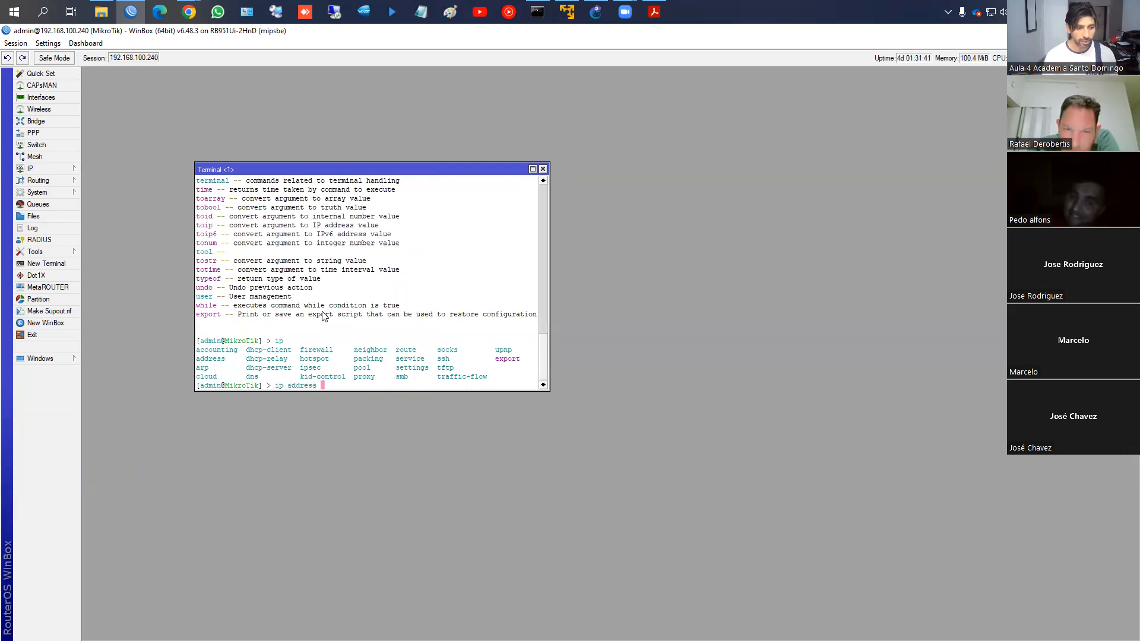
{"action": "key", "text": "BackSpace"}
{"action": "key", "text": "BackSpace"}
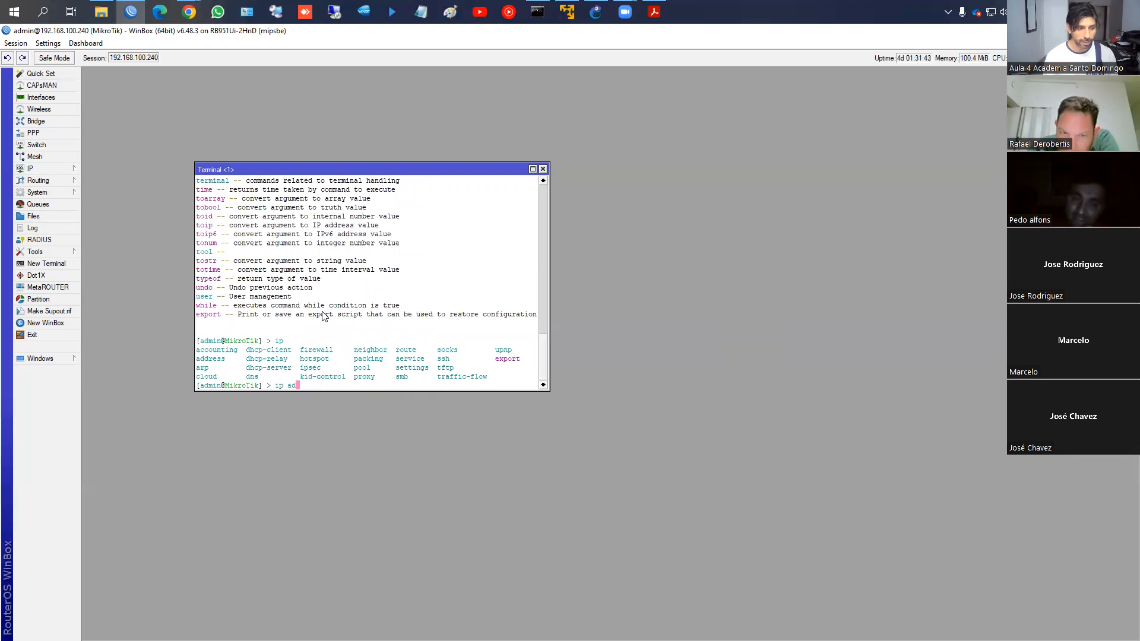
{"action": "type", "text": "ss"}
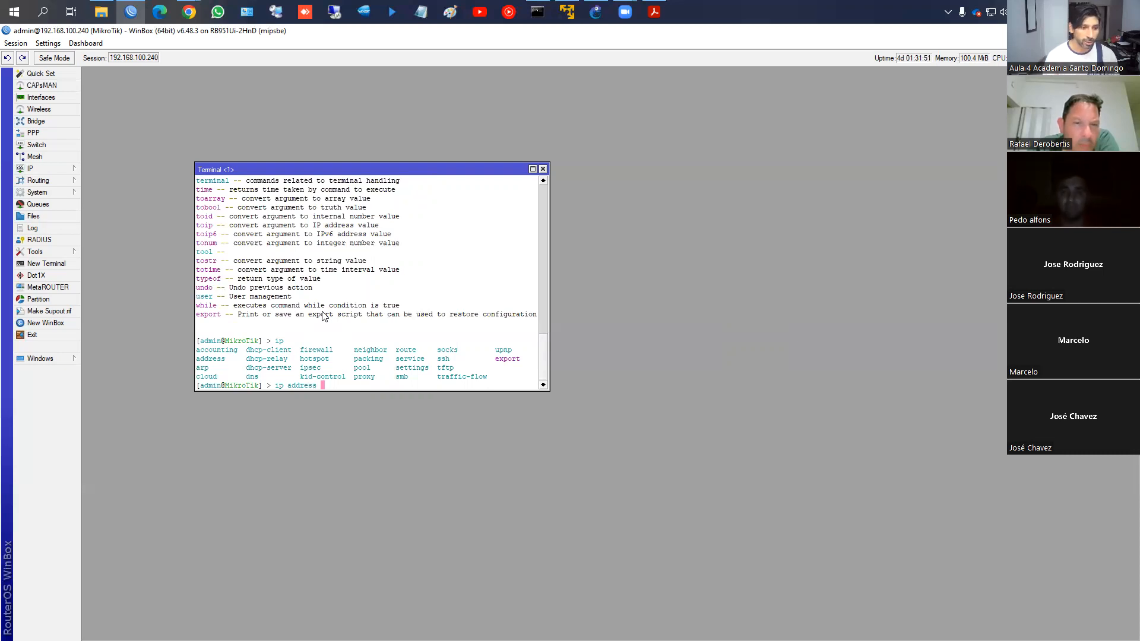
{"action": "key", "text": "BackSpace"}
{"action": "key", "text": "BackSpace"}
{"action": "key", "text": "BackSpace"}
{"action": "key", "text": "BackSpace"}
{"action": "key", "text": "BackSpace"}
{"action": "key", "text": "BackSpace"}
{"action": "key", "text": "BackSpace"}
{"action": "key", "text": "BackSpace"}
{"action": "type", "text": "op"}
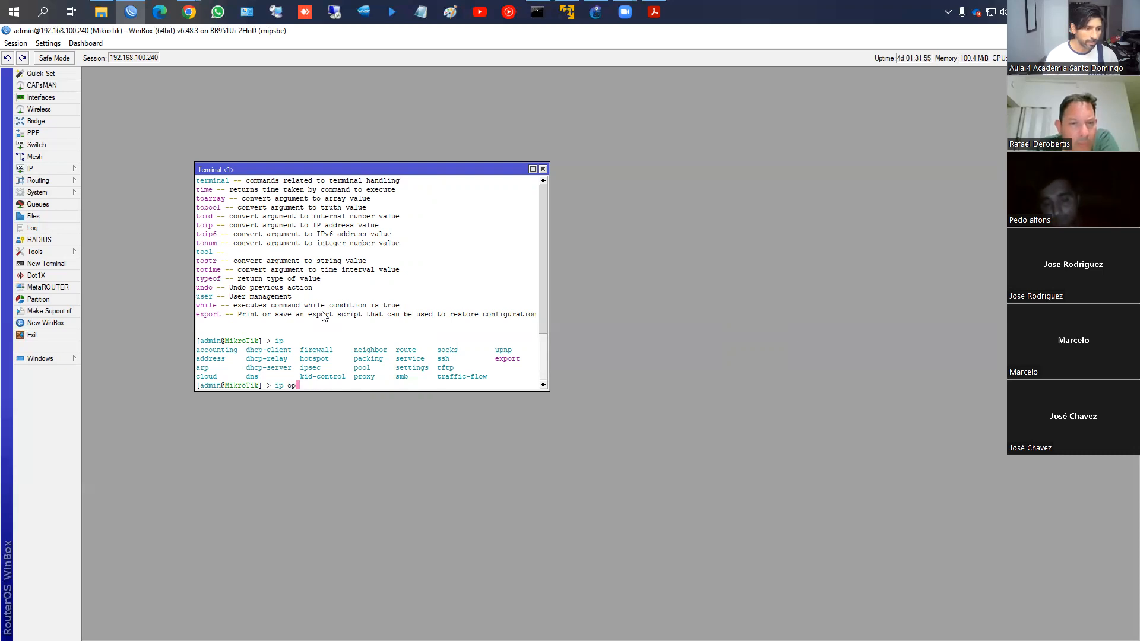
{"action": "key", "text": "BackSpace"}
{"action": "type", "text": "p"}
{"action": "key", "text": "Tab"}
{"action": "key", "text": "Tab"}
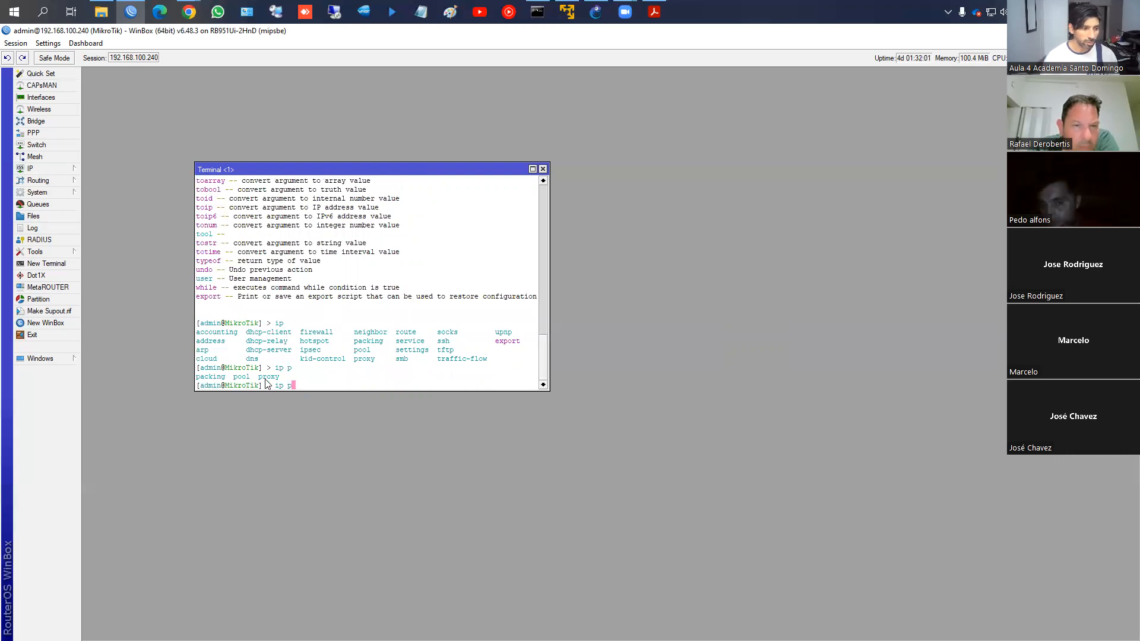
{"action": "type", "text": "ool"}
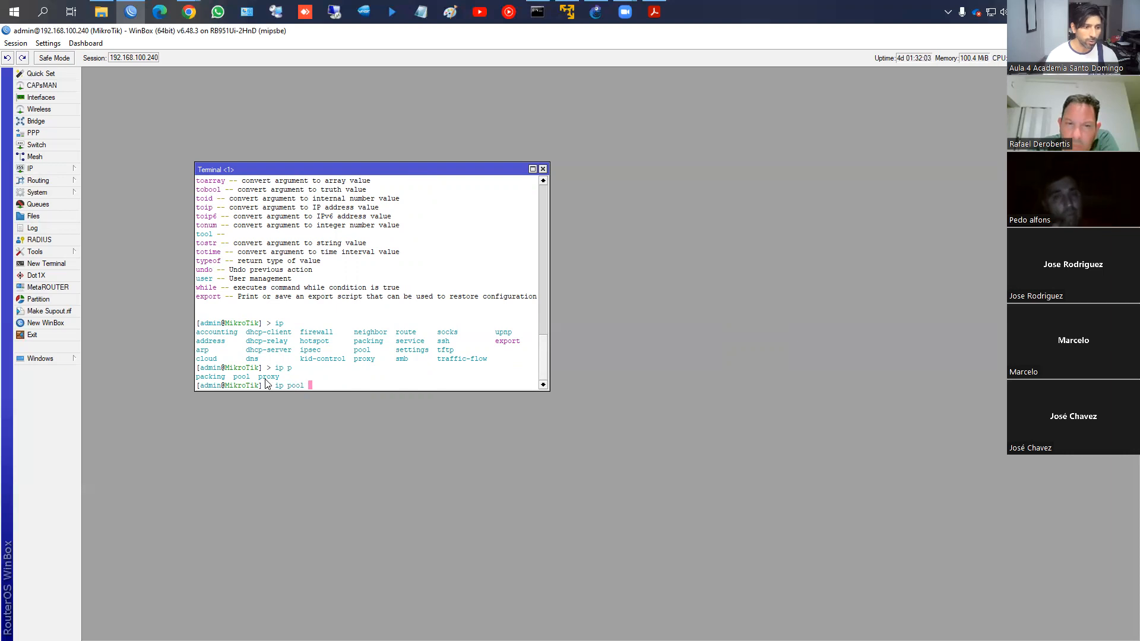
{"action": "key", "text": "Return"}
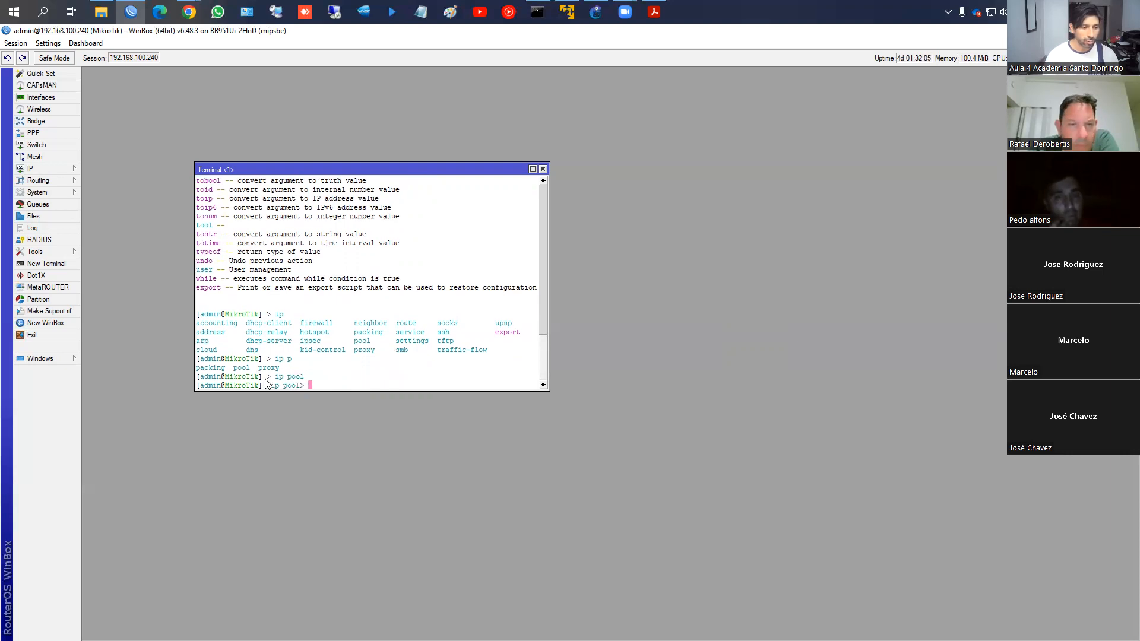
Print the address pools (range 192.168.1.2-192.168.1.254) and return to the root prompt
{"action": "type", "text": "print"}
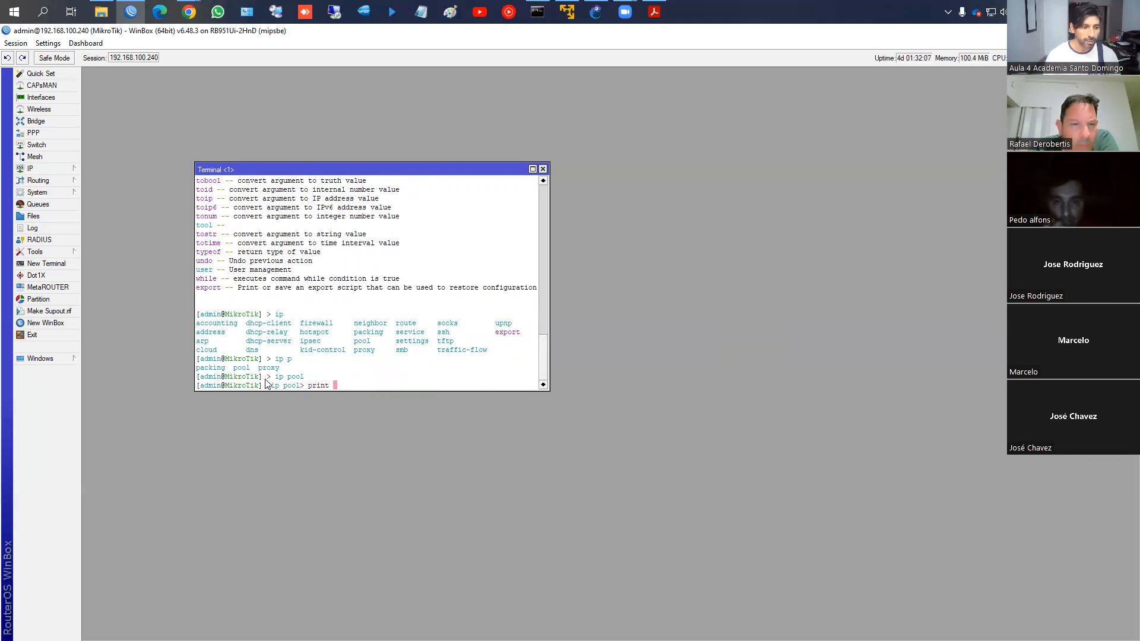
{"action": "key", "text": "Return"}
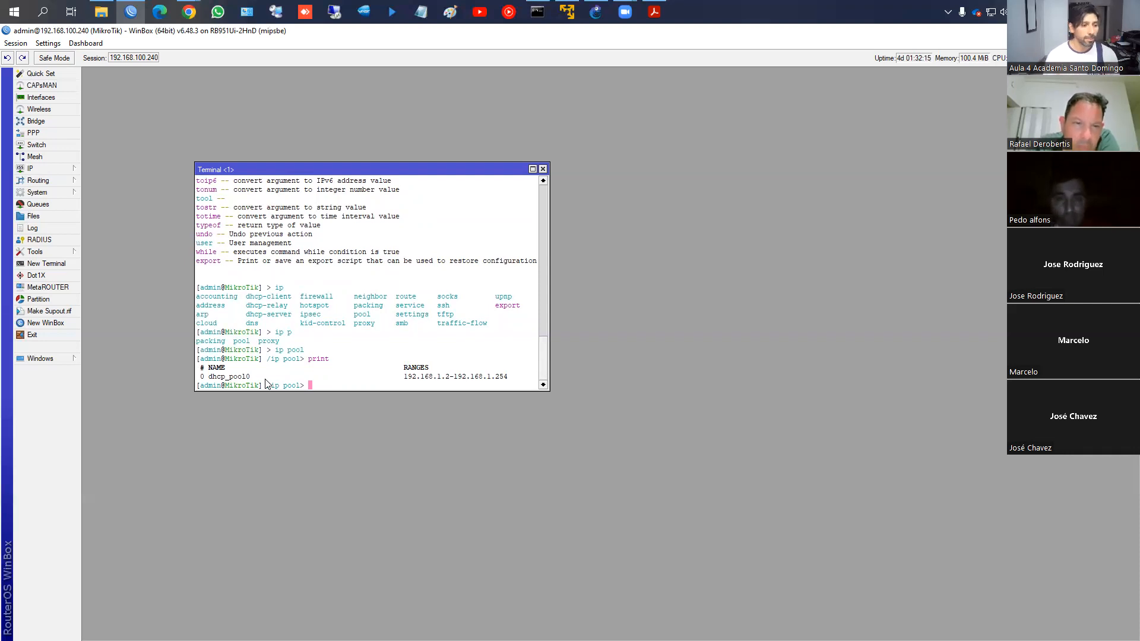
{"action": "type", "text": "/"}
{"action": "key", "text": "Return"}
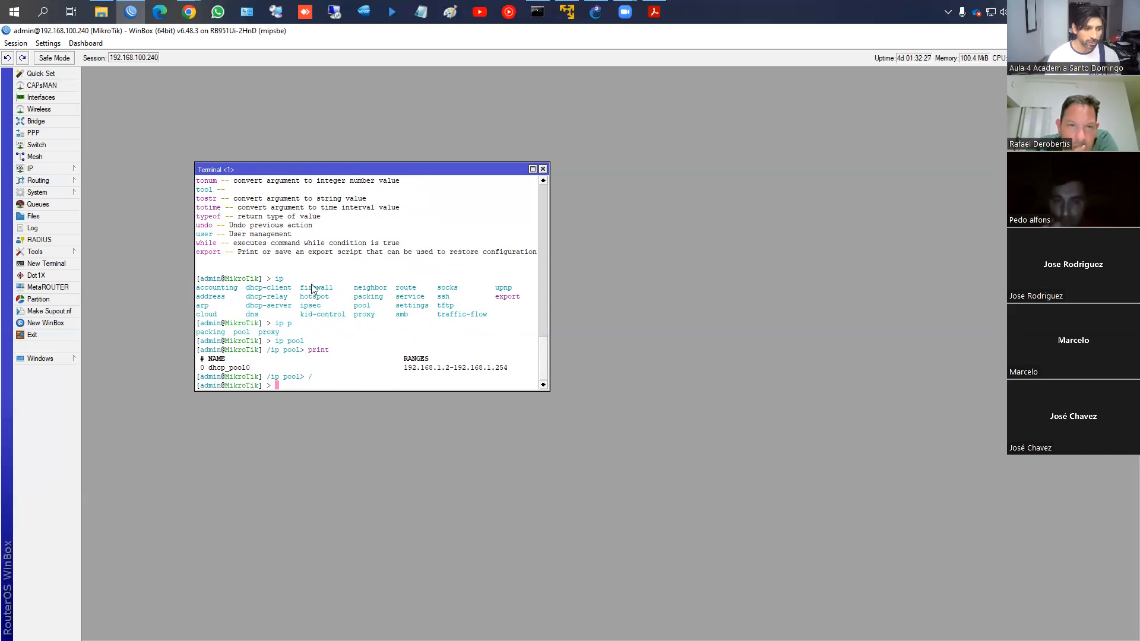
Enter ip address, start typing an add command, then close the terminal
{"action": "type", "text": "ip address"}
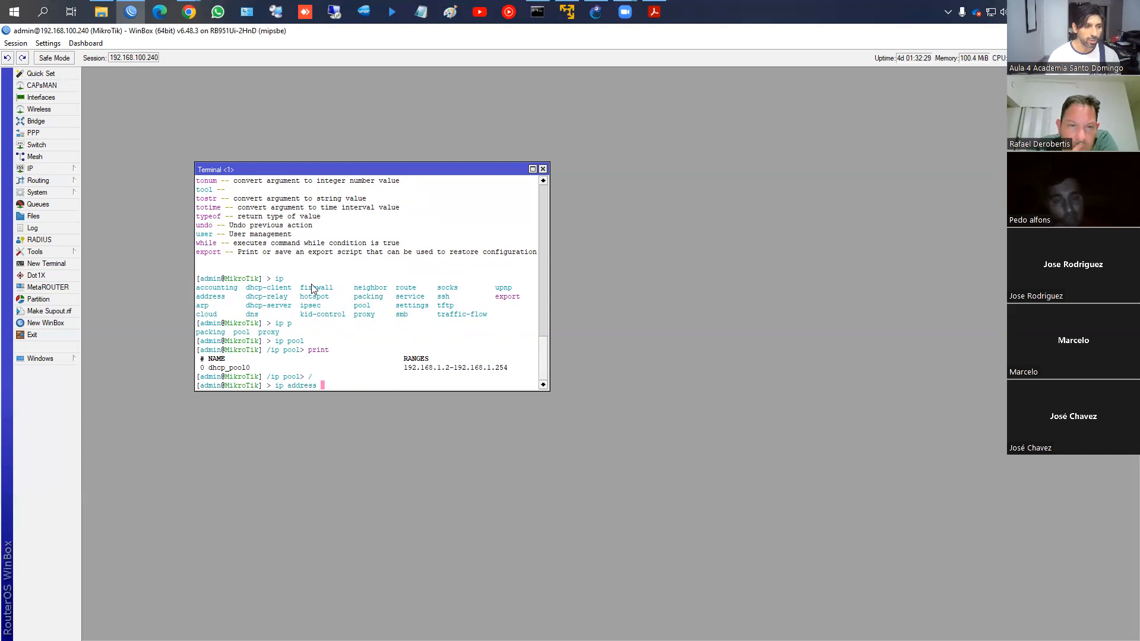
{"action": "key", "text": "Return"}
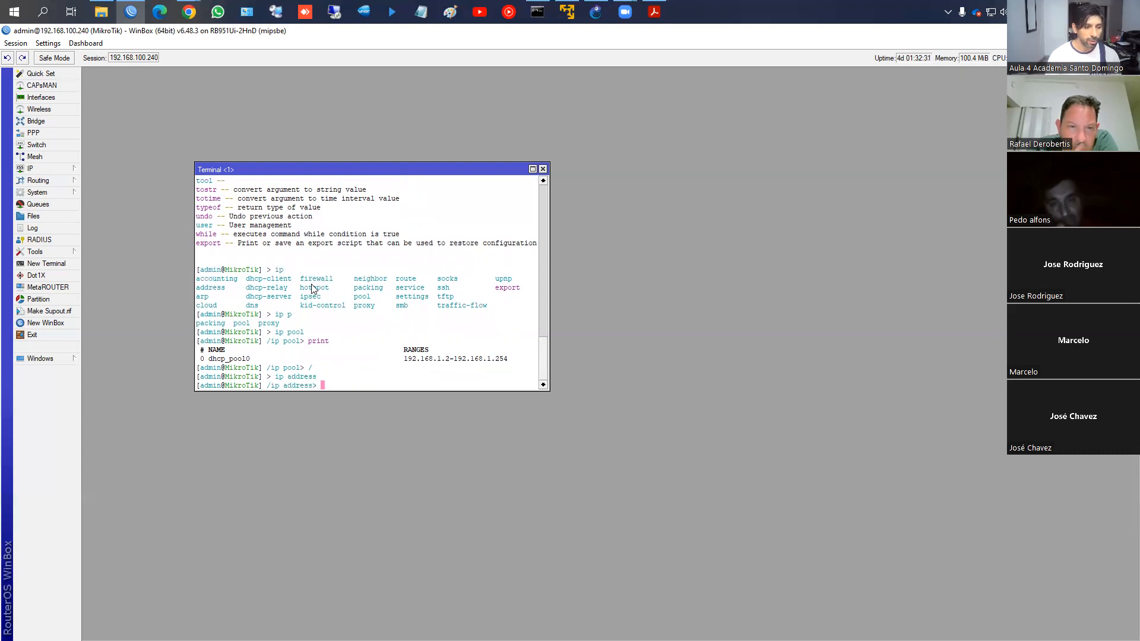
{"action": "type", "text": "add "}
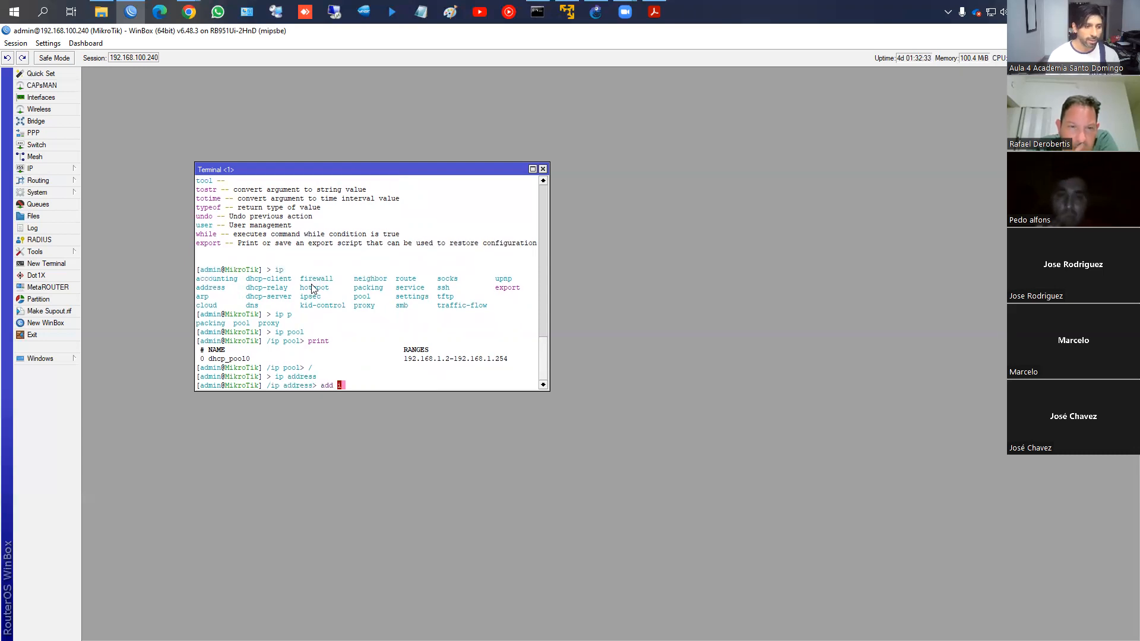
{"action": "type", "text": "address="}
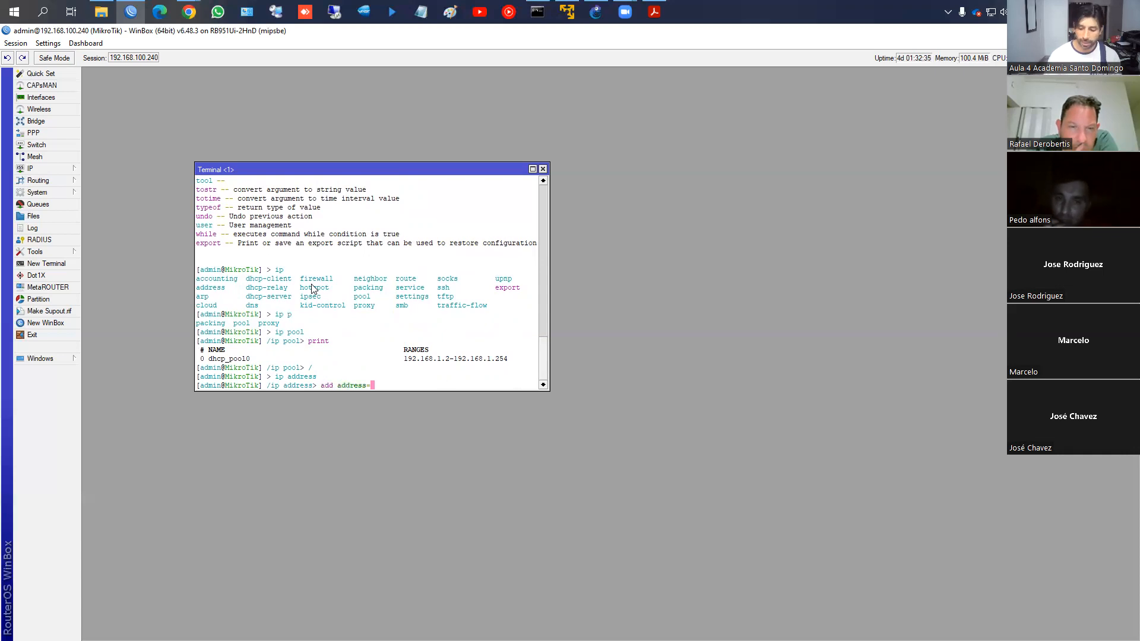
{"action": "type", "text": "192."}
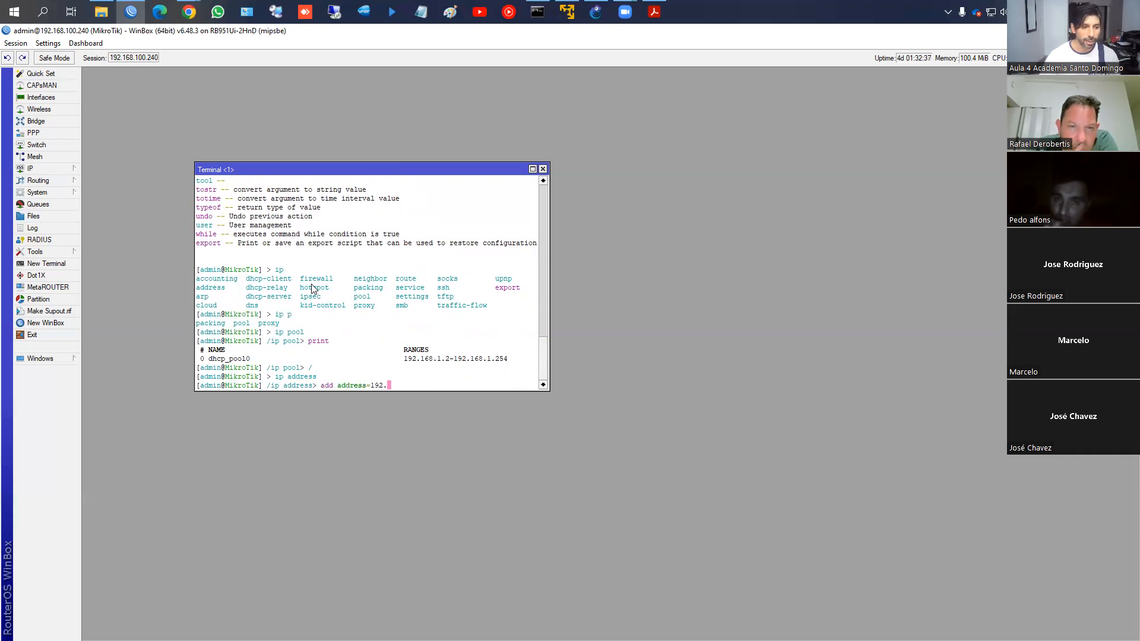
{"action": "type", "text": "16 interface="}
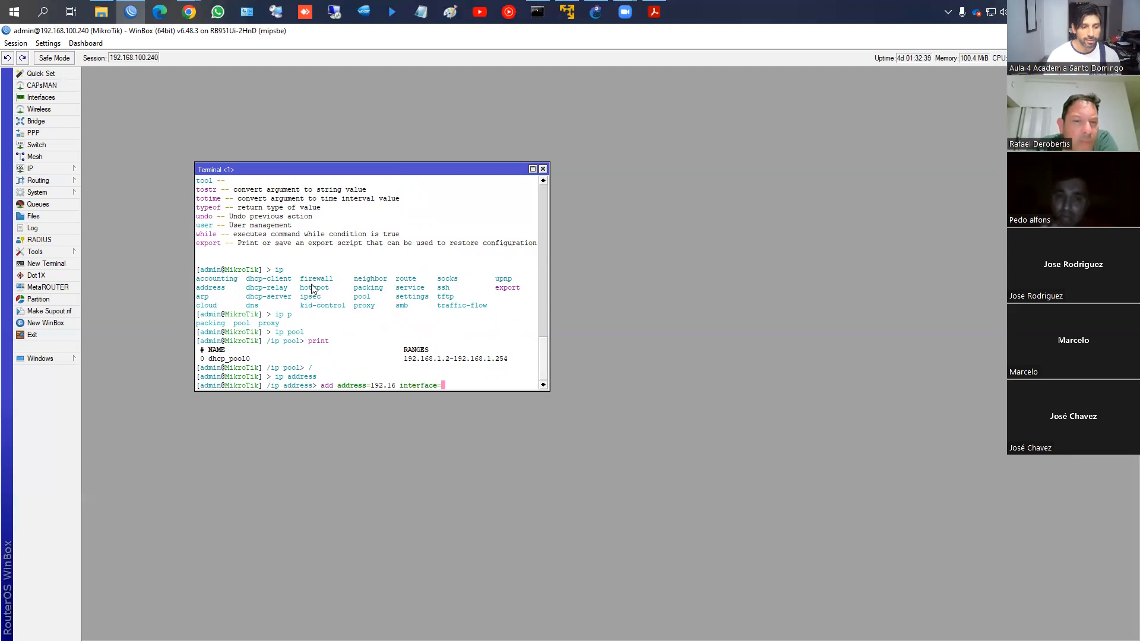
{"action": "type", "text": "ether"}
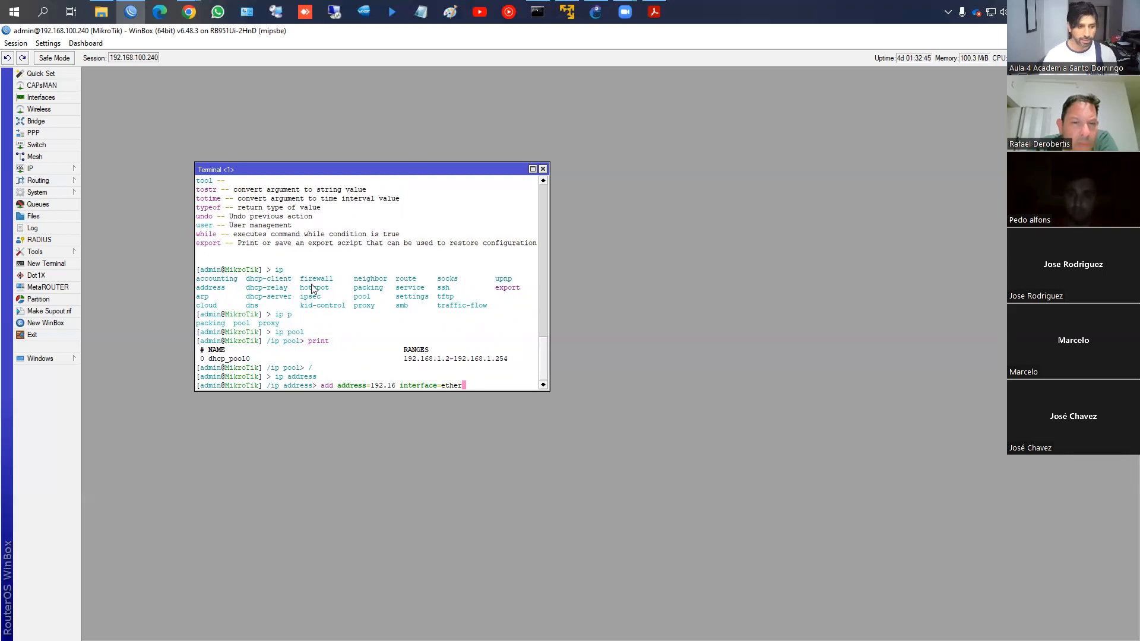
{"action": "left_click", "coordinate": [542, 169]}
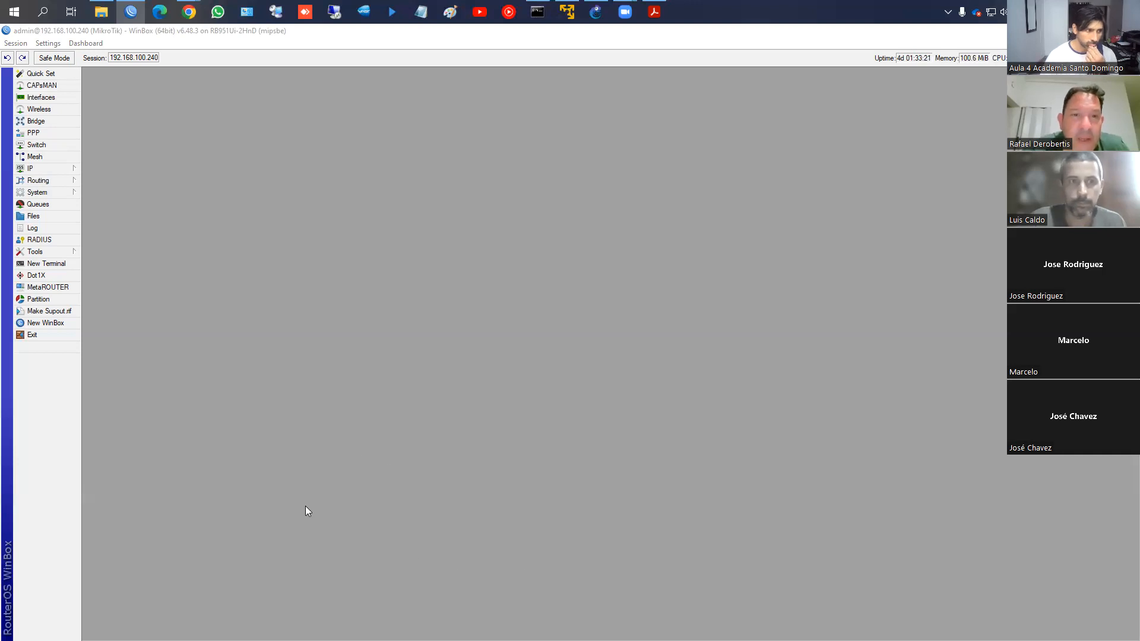
Zoom the WinBox interface in three times from the Settings menu
{"action": "left_click", "coordinate": [53, 44]}
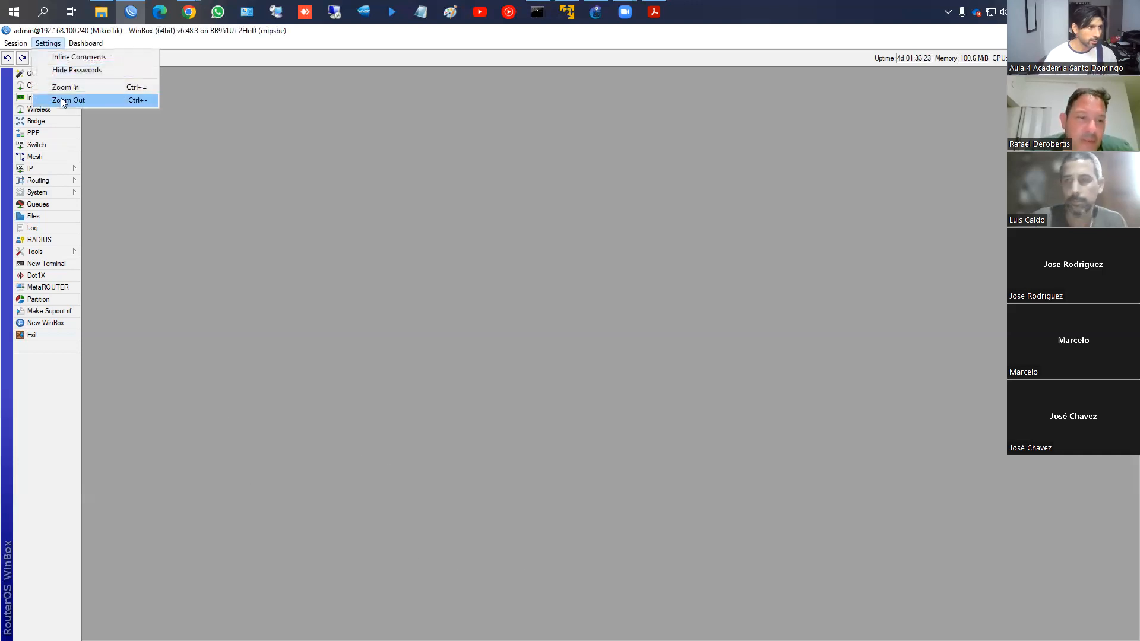
{"action": "left_click", "coordinate": [63, 87]}
{"action": "left_click", "coordinate": [48, 43]}
{"action": "left_click", "coordinate": [48, 89]}
{"action": "left_click", "coordinate": [47, 44]}
{"action": "left_click", "coordinate": [54, 88]}
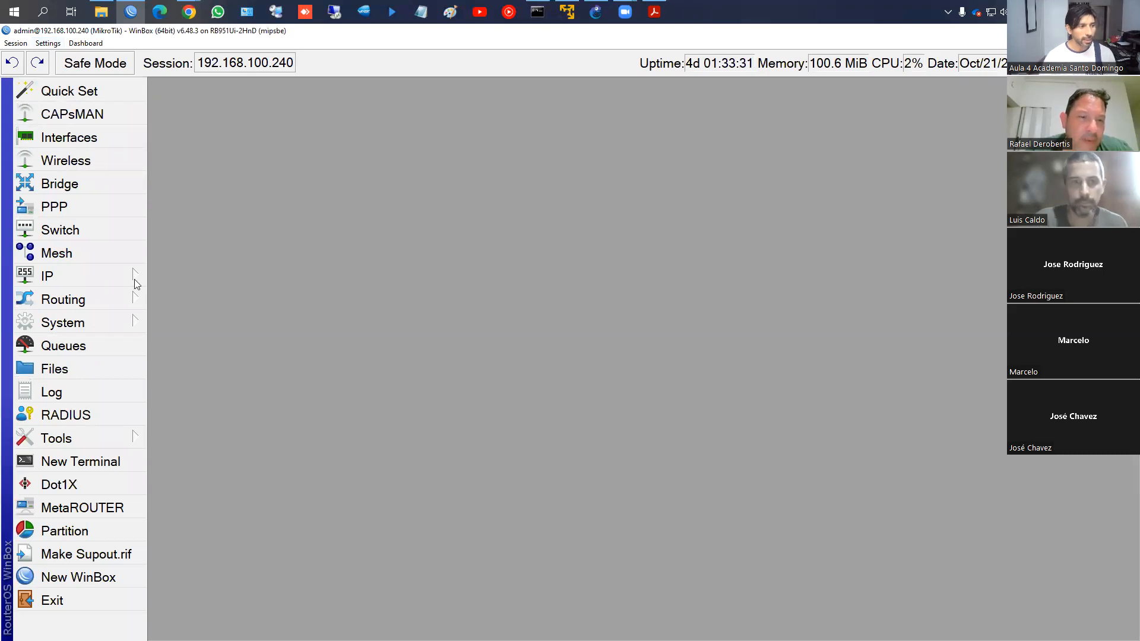
Show the Route List with its three routes, including default via 192.168.100.1
{"action": "left_click", "coordinate": [112, 276]}
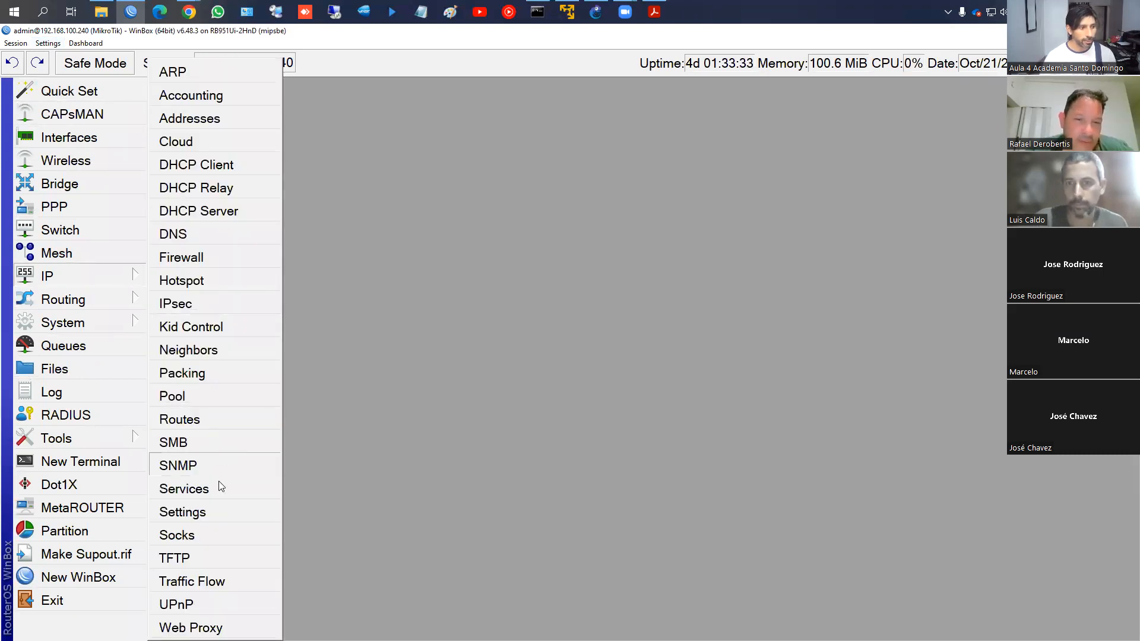
{"action": "left_click", "coordinate": [221, 425]}
{"action": "left_click_drag", "start_coordinate": [563, 208], "coordinate": [585, 175]}
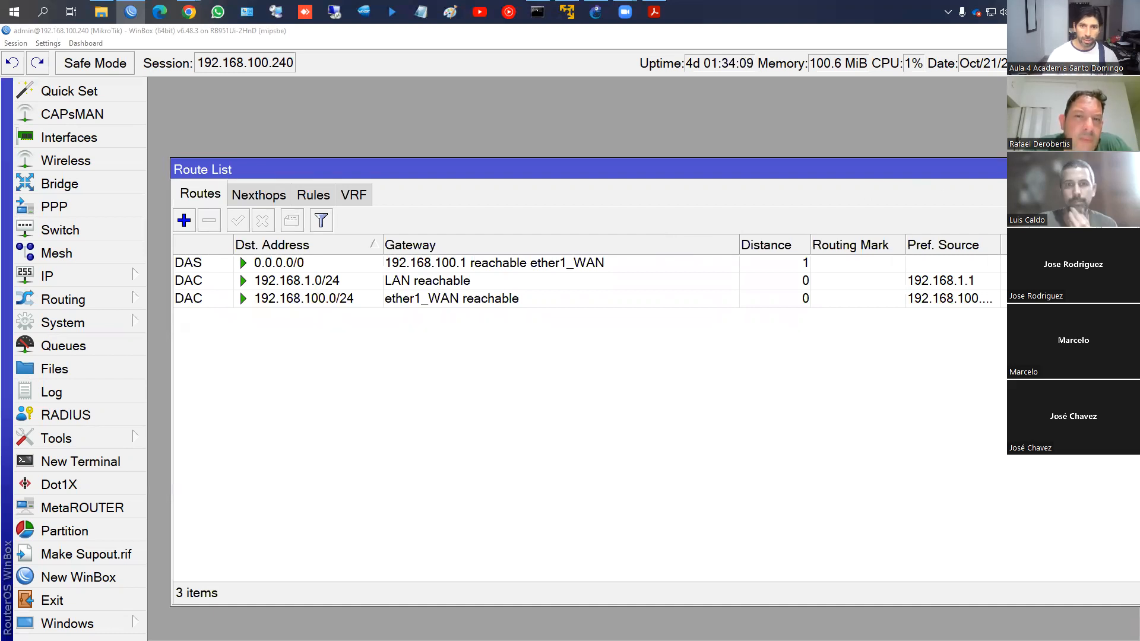
Nudge the Route List window left and close it
{"action": "left_click_drag", "start_coordinate": [1092, 169], "coordinate": [1043, 169]}
{"action": "left_click", "coordinate": [1104, 169]}
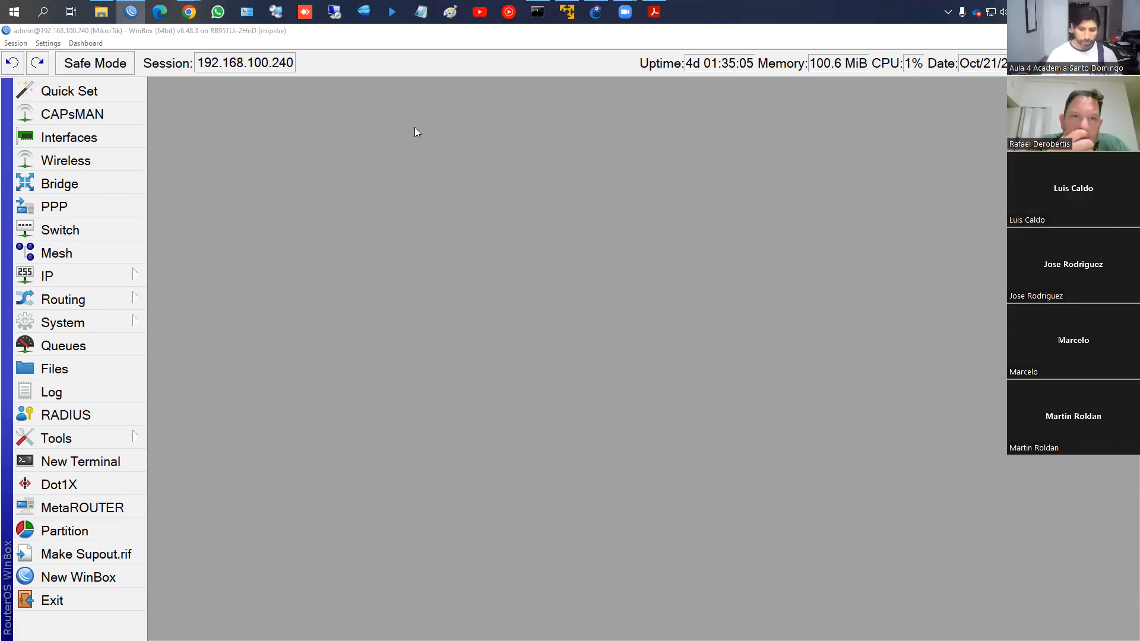
Start a new WinBox launcher and connect to the RB3011UiAS router from the Managed list
{"action": "middle_click", "coordinate": [131, 12]}
{"action": "left_click", "coordinate": [20, 210]}
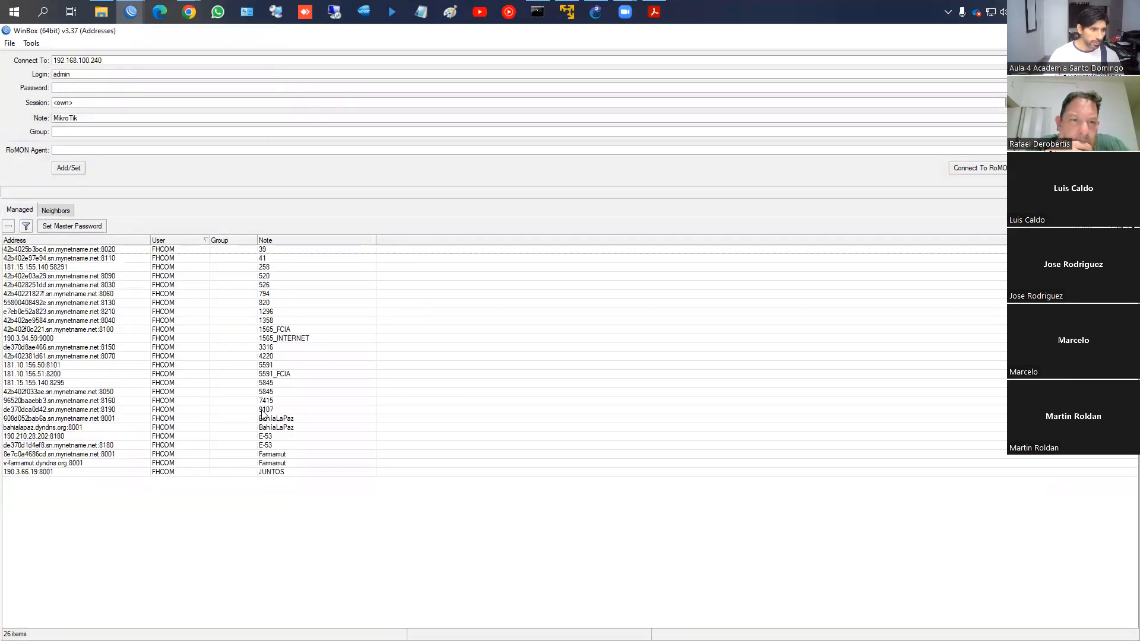
{"action": "double_click", "coordinate": [269, 312]}
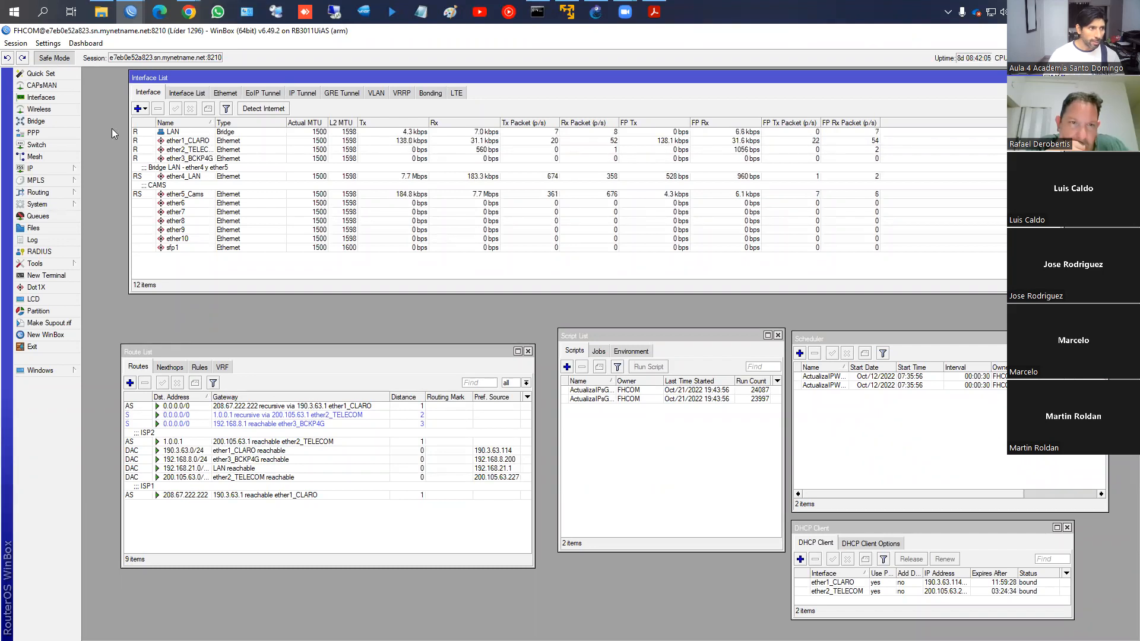
Set the backup default route via 192.168.8.1 to distance 4, then attempt to close the session
{"action": "double_click", "coordinate": [282, 425]}
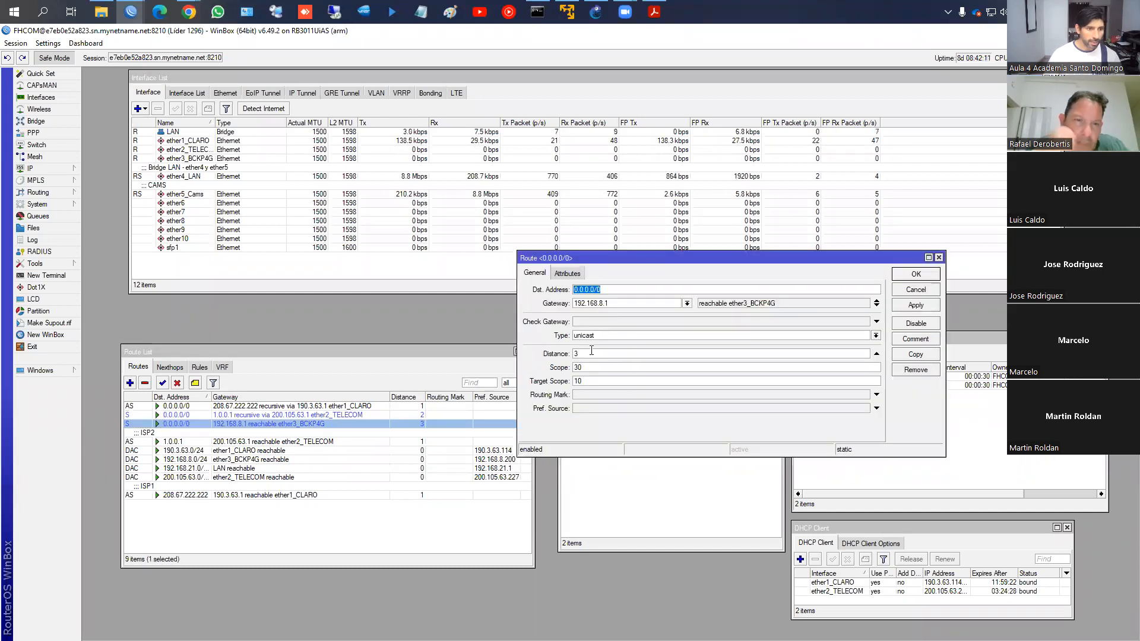
{"action": "double_click", "coordinate": [579, 355]}
{"action": "type", "text": "4"}
{"action": "left_click", "coordinate": [916, 305]}
{"action": "left_click", "coordinate": [932, 275]}
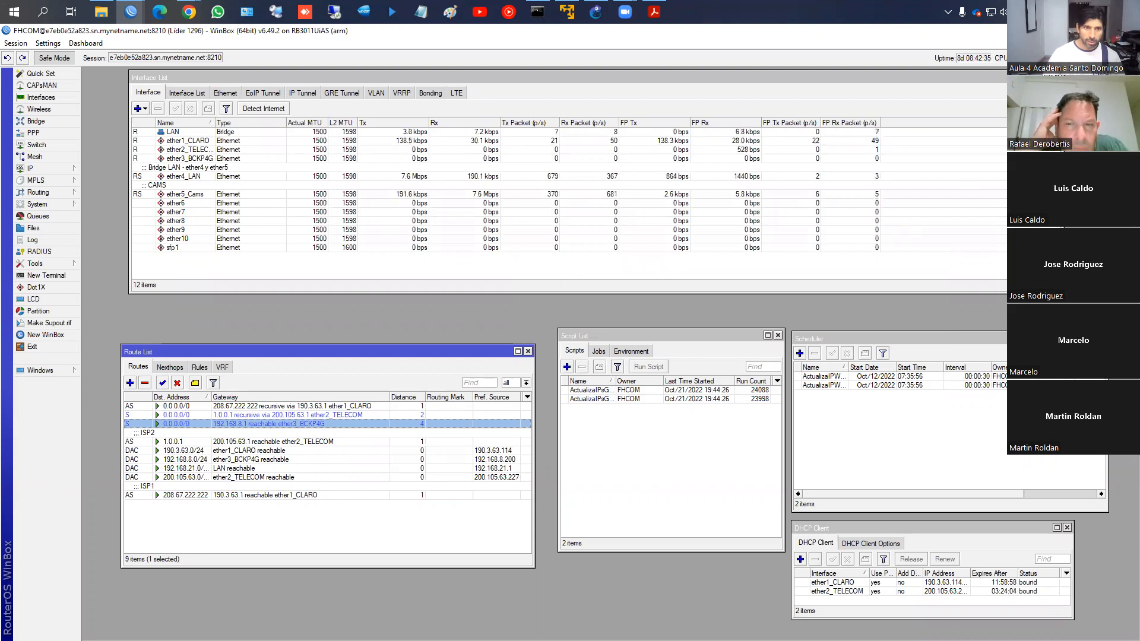
{"action": "left_click", "coordinate": [1126, 31]}
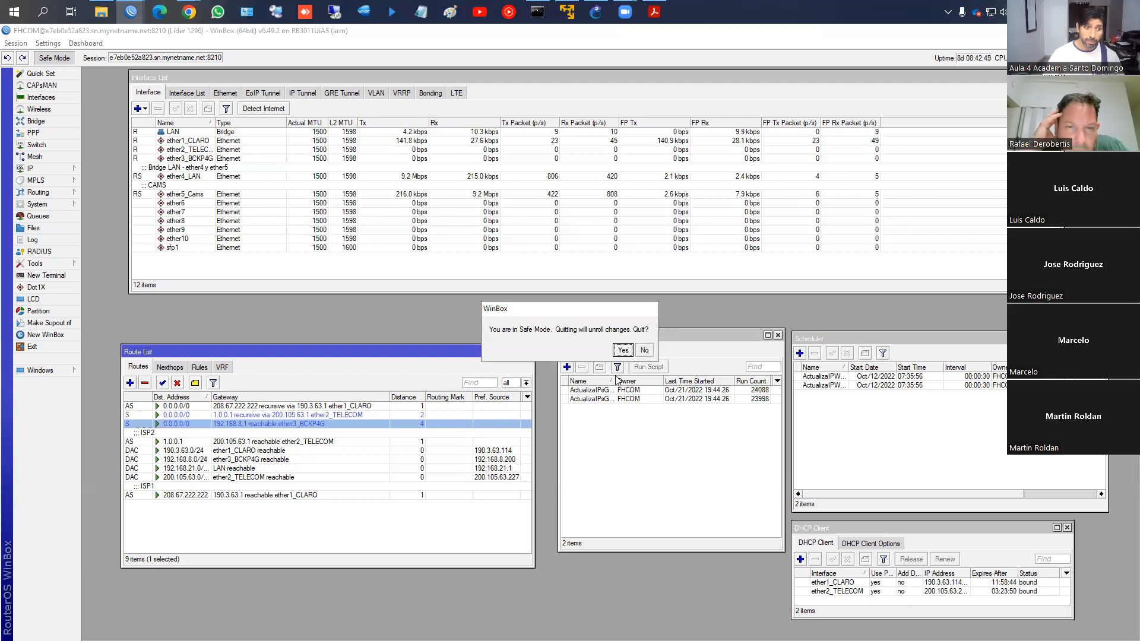
{"action": "left_click", "coordinate": [644, 351]}
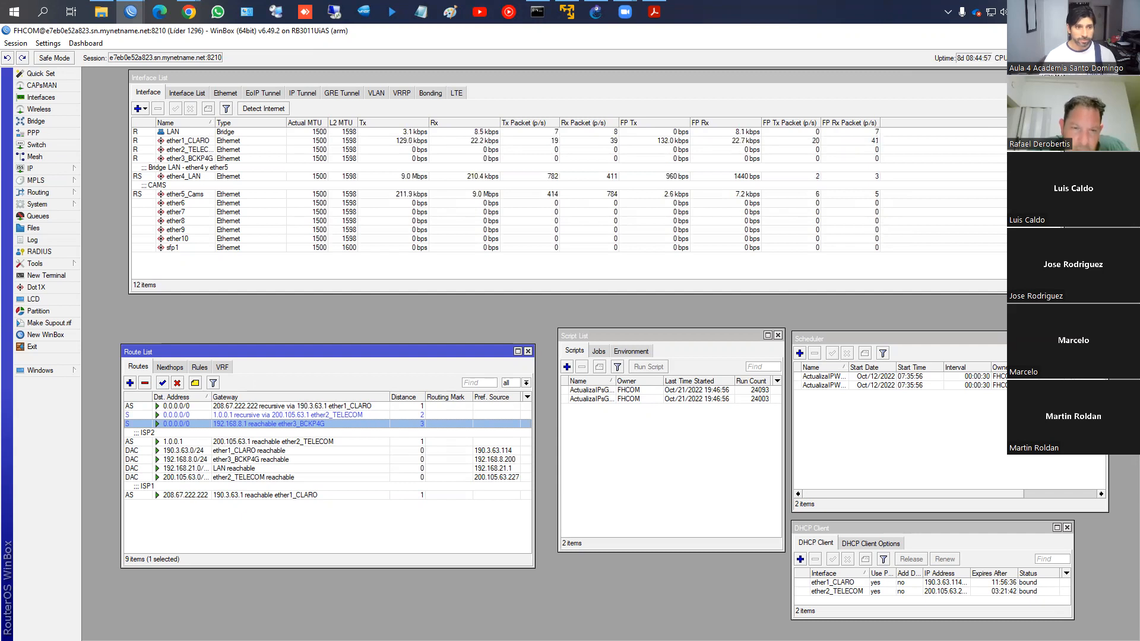
Switch back to the local RB951Ui-2HnD session at 192.168.100.240
{"action": "key", "text": "alt+Tab"}
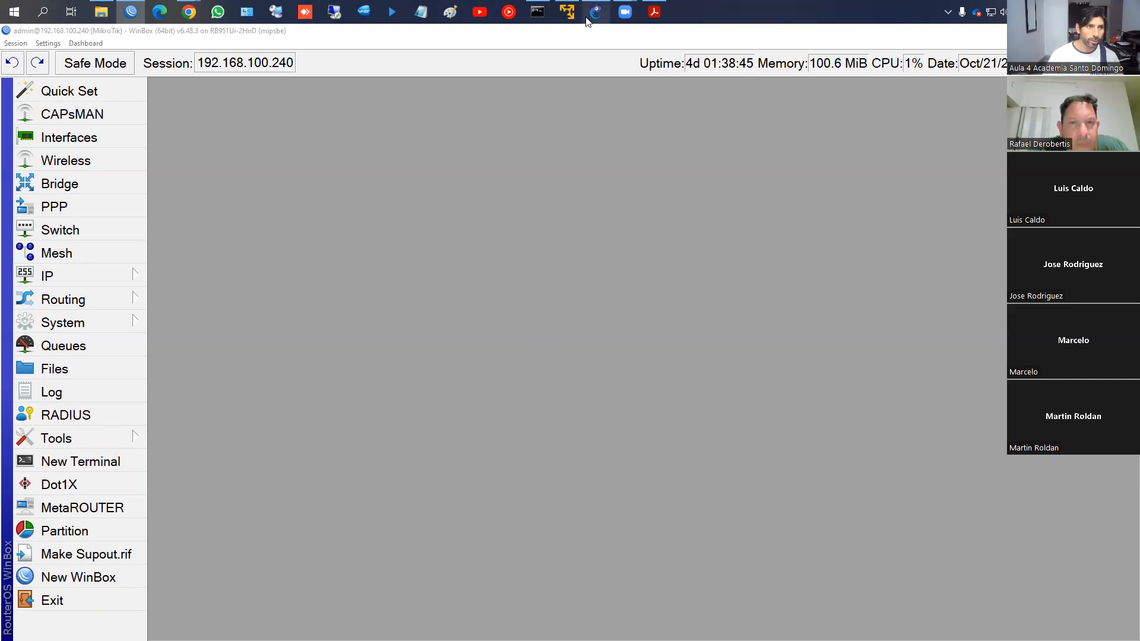
Page the course slides to the WebFig access slide, then bring the course forum browser forward
{"action": "left_click", "coordinate": [654, 12]}
{"action": "key", "text": "Right"}
{"action": "key", "text": "Right"}
{"action": "key", "text": "Right"}
{"action": "key", "text": "Right"}
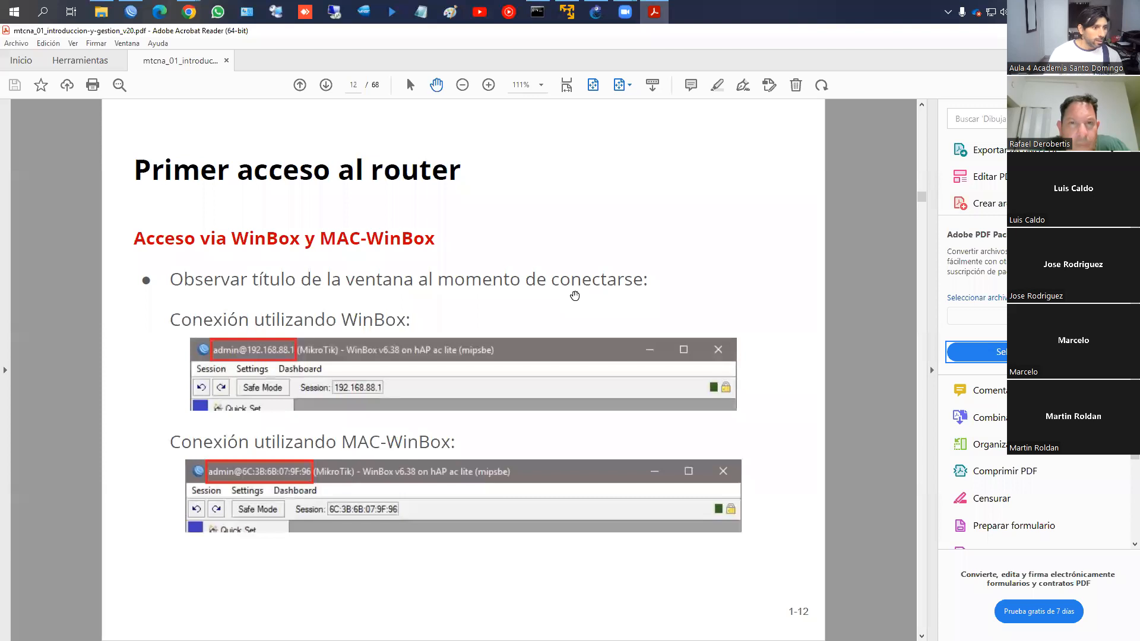
{"action": "key", "text": "Left"}
{"action": "key", "text": "Left"}
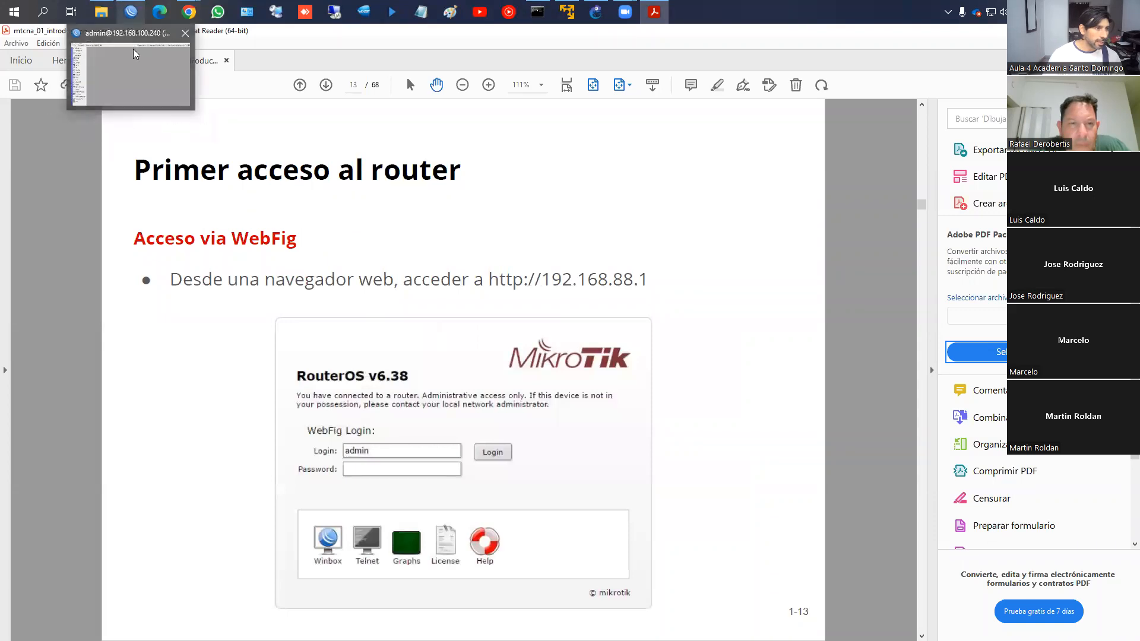
{"action": "left_click", "coordinate": [136, 56]}
{"action": "mouse_move", "coordinate": [189, 12]}
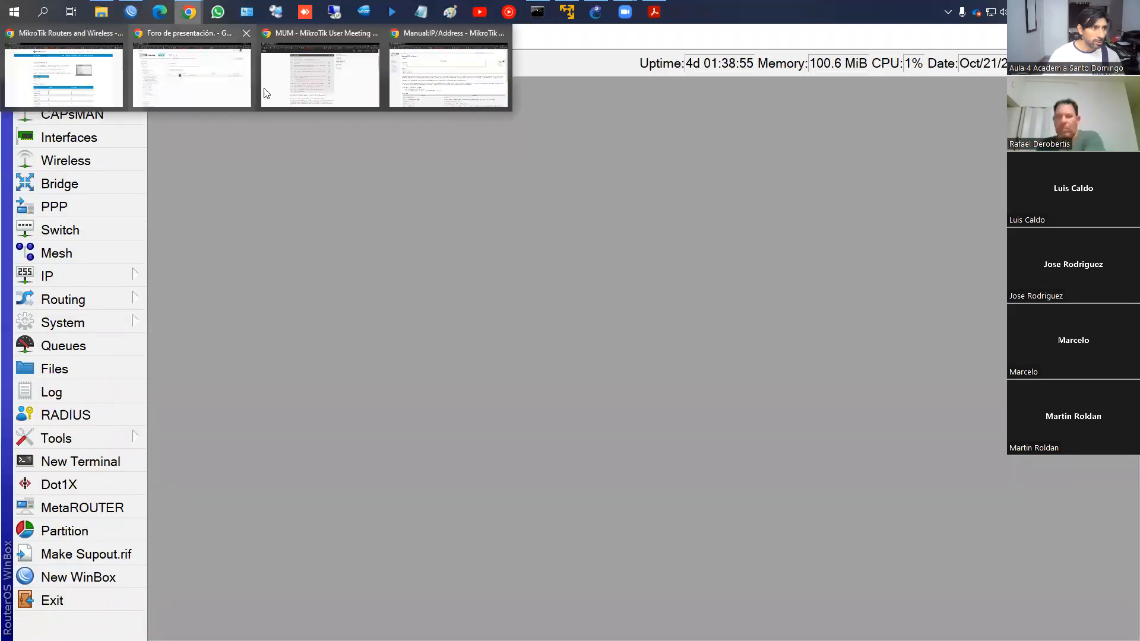
{"action": "left_click", "coordinate": [203, 80]}
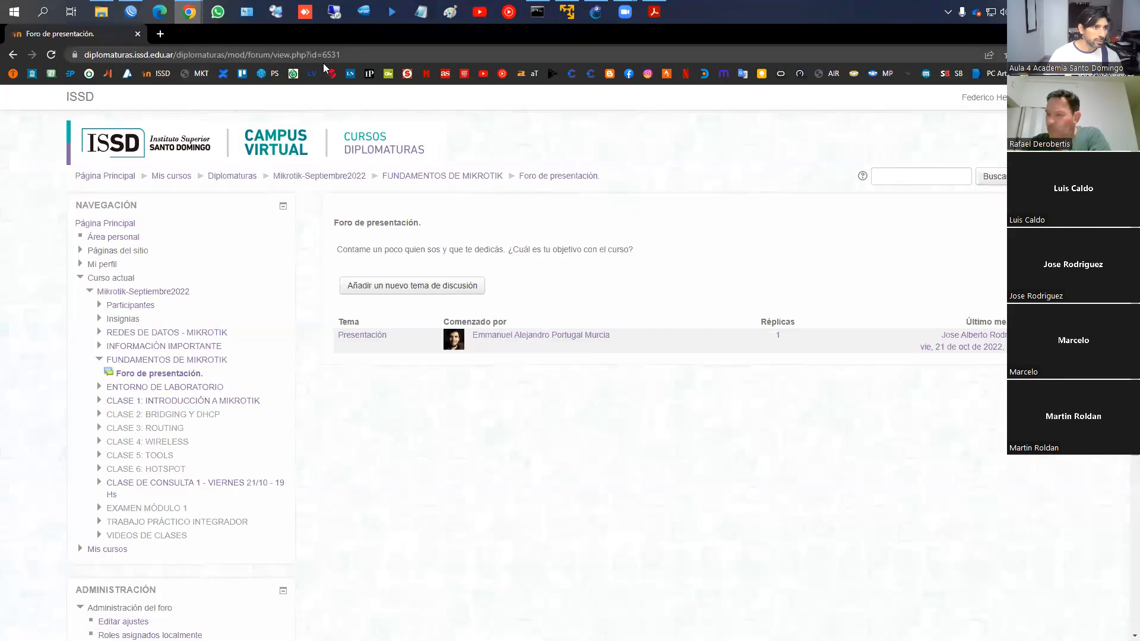
Load the router's WebFig at 192.168.100.240 in a new Chrome tab
{"action": "left_click", "coordinate": [167, 34]}
{"action": "type", "text": "1"}
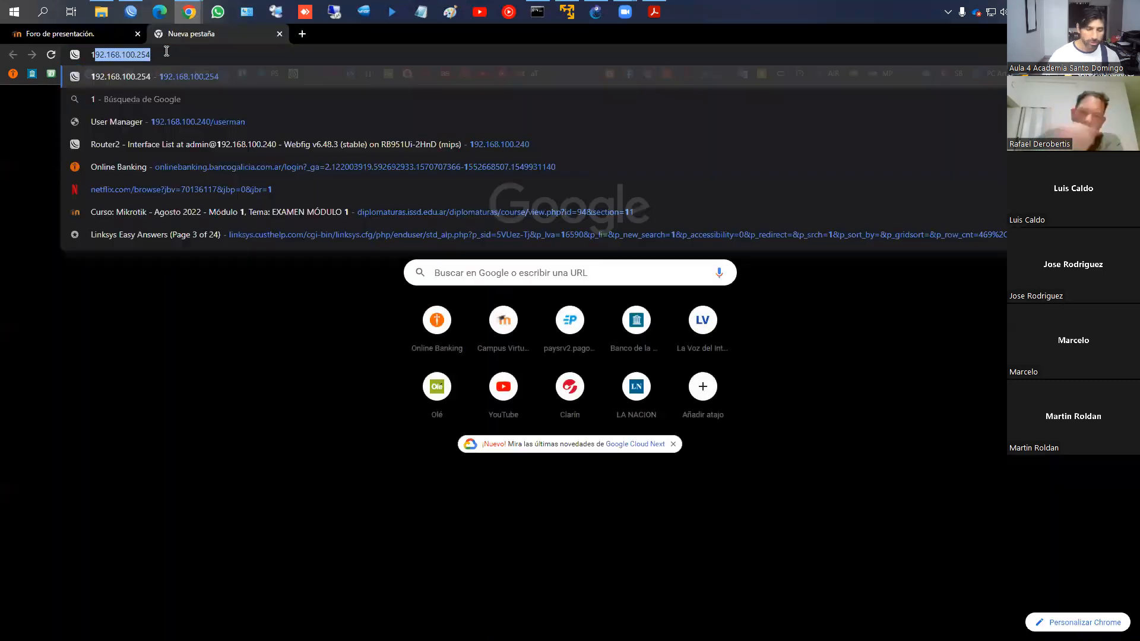
{"action": "type", "text": "92.168.100.2"}
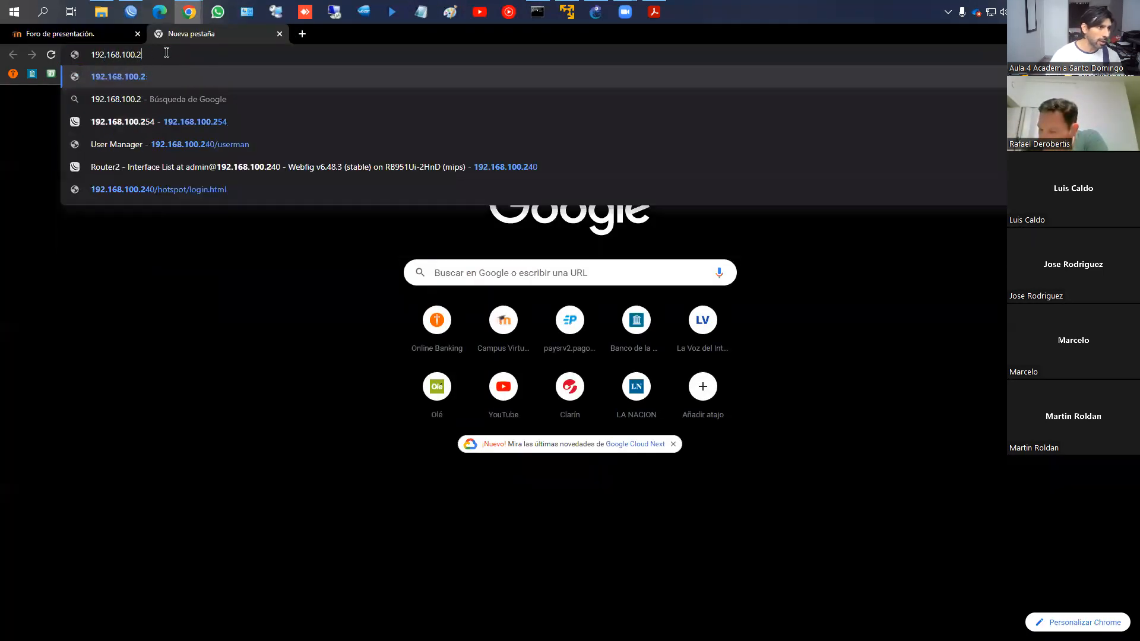
{"action": "type", "text": "40"}
{"action": "key", "text": "Return"}
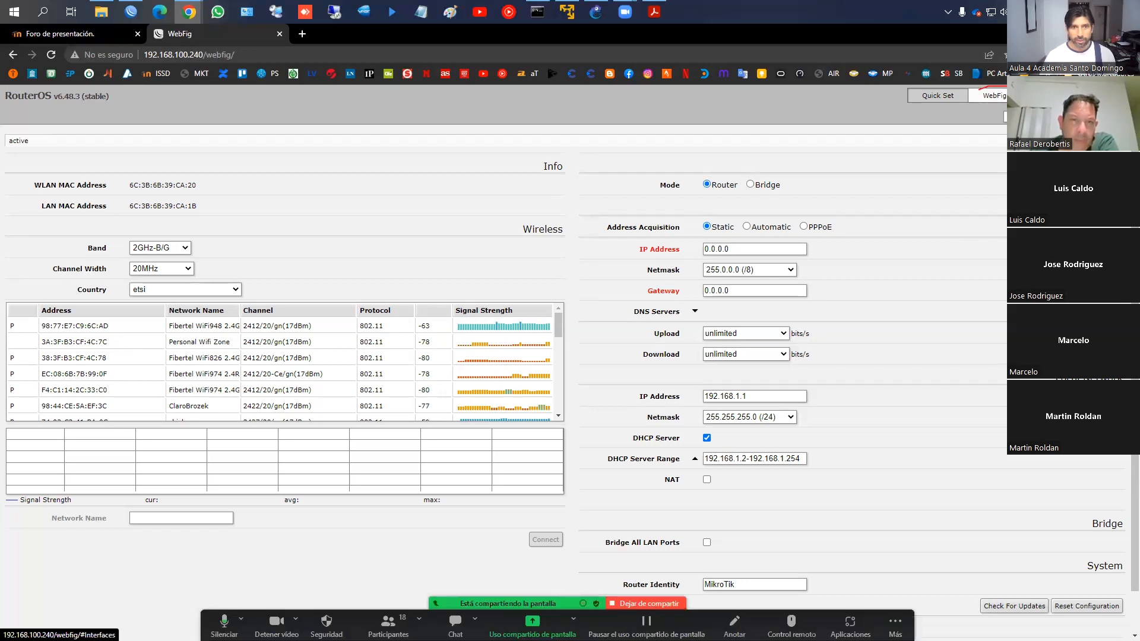
Review WebFig's Interfaces, IP Addresses and Firewall Filter Rules pages, then return to WinBox
{"action": "left_click", "coordinate": [991, 96]}
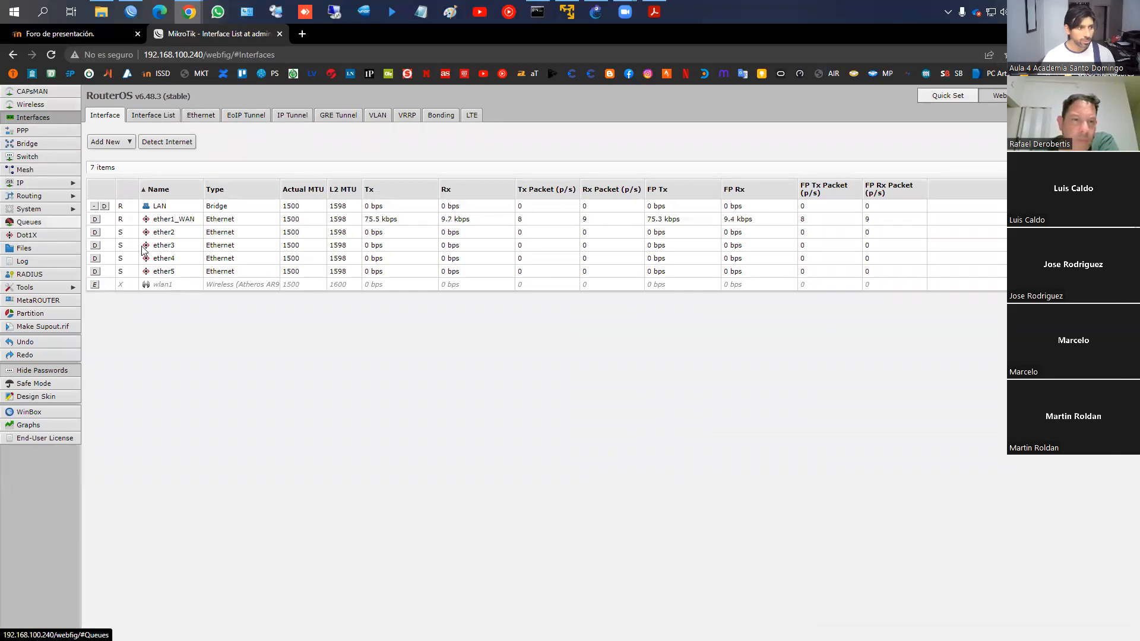
{"action": "left_click", "coordinate": [47, 182]}
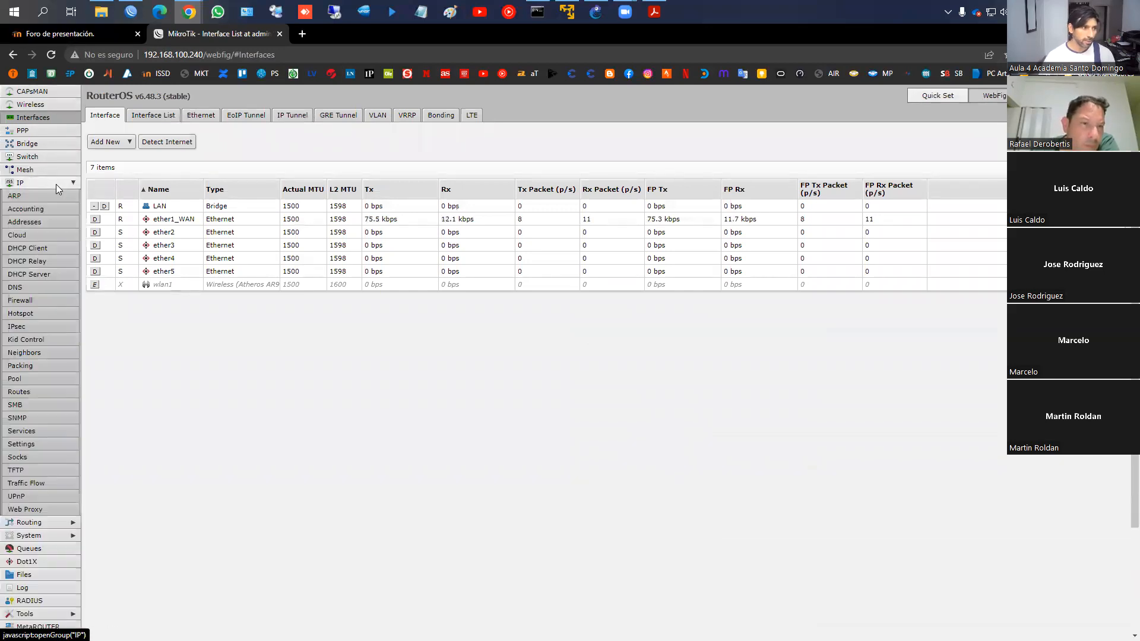
{"action": "left_click", "coordinate": [23, 222]}
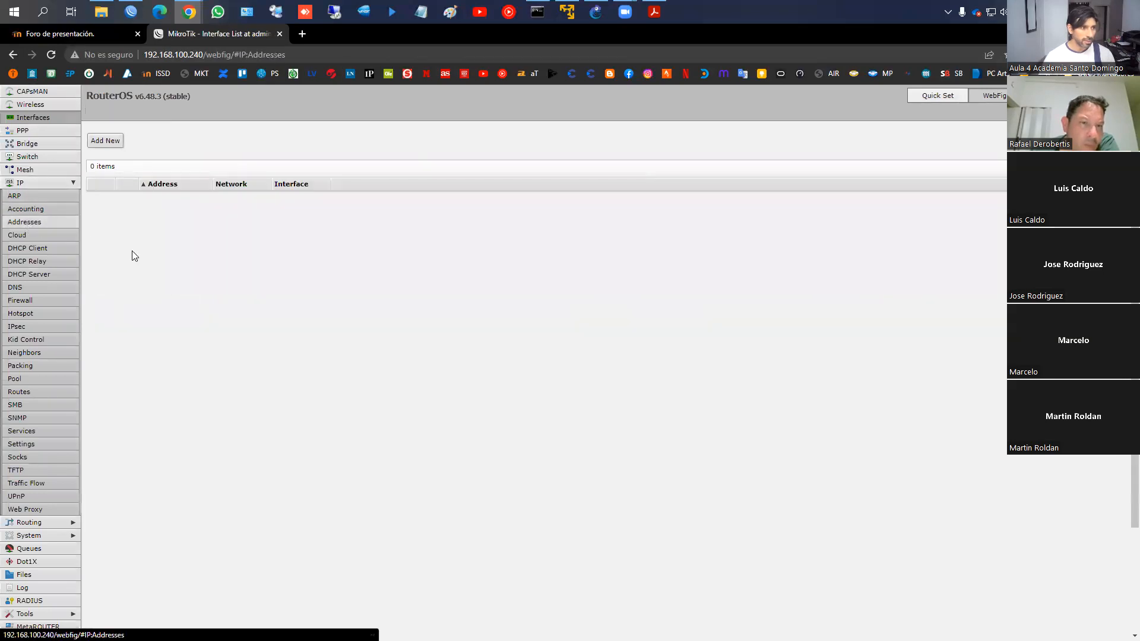
{"action": "left_click", "coordinate": [42, 118]}
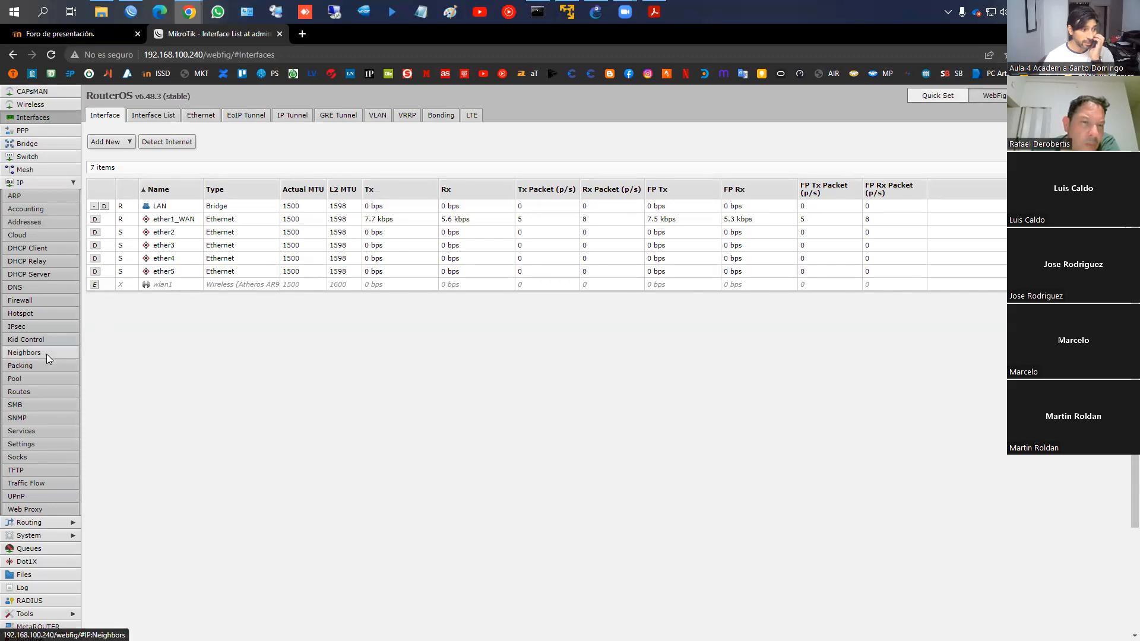
{"action": "left_click", "coordinate": [20, 301]}
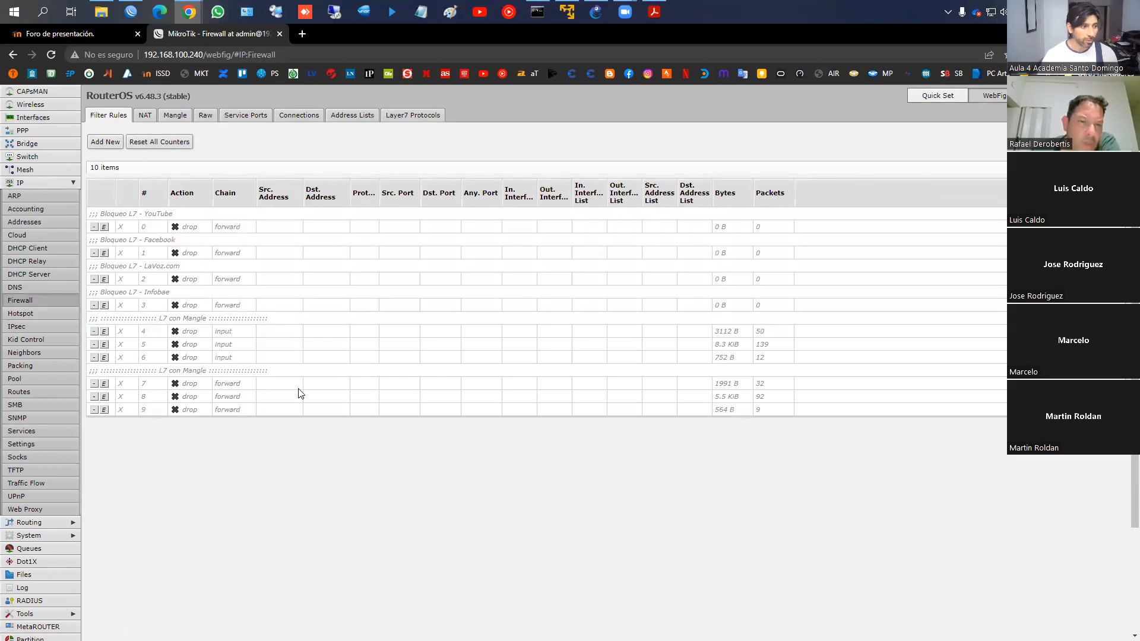
{"action": "left_click", "coordinate": [138, 12]}
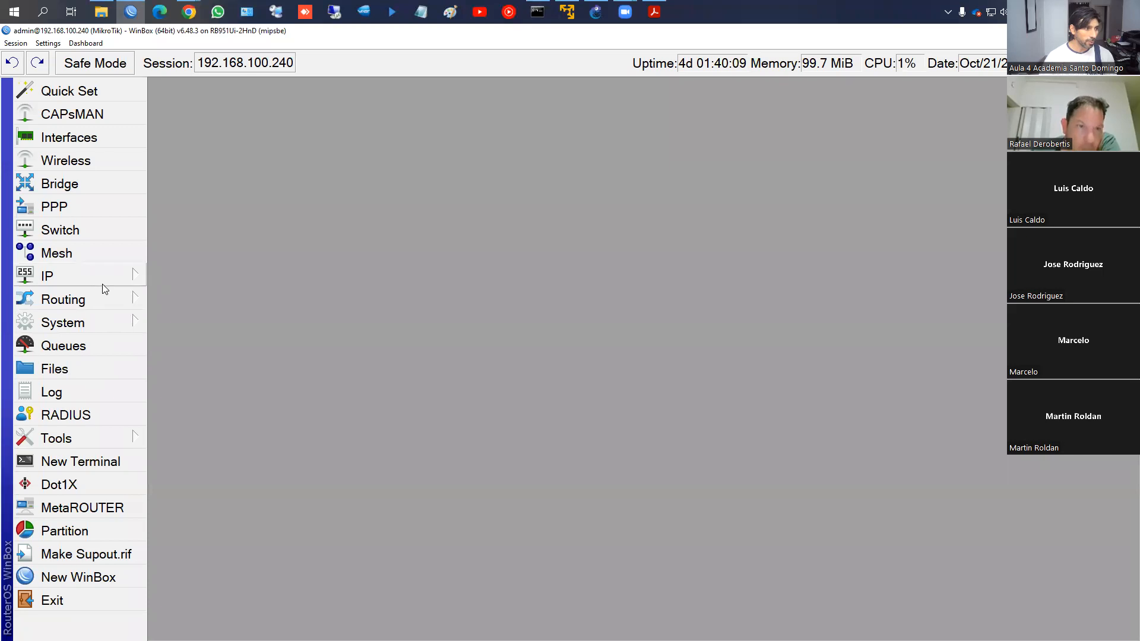
Open the IP Firewall window in WinBox and shrink it to a smaller size
{"action": "left_click", "coordinate": [101, 278]}
{"action": "left_click", "coordinate": [181, 258]}
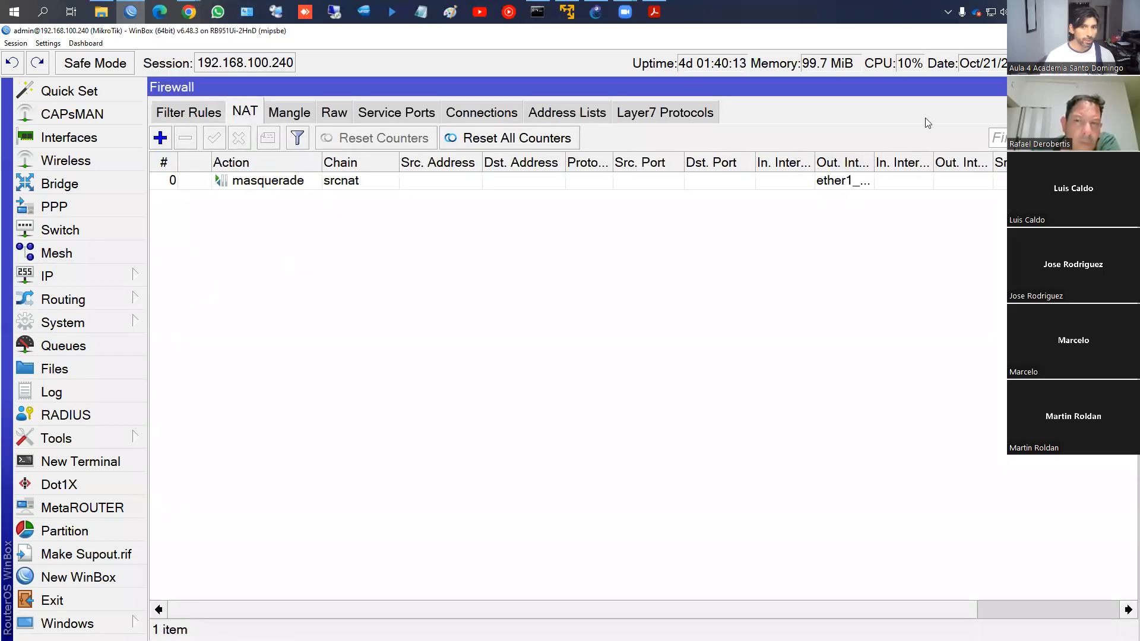
{"action": "left_click", "coordinate": [1110, 87]}
{"action": "left_click_drag", "start_coordinate": [1138, 79], "coordinate": [758, 169]}
{"action": "left_click_drag", "start_coordinate": [488, 178], "coordinate": [502, 115]}
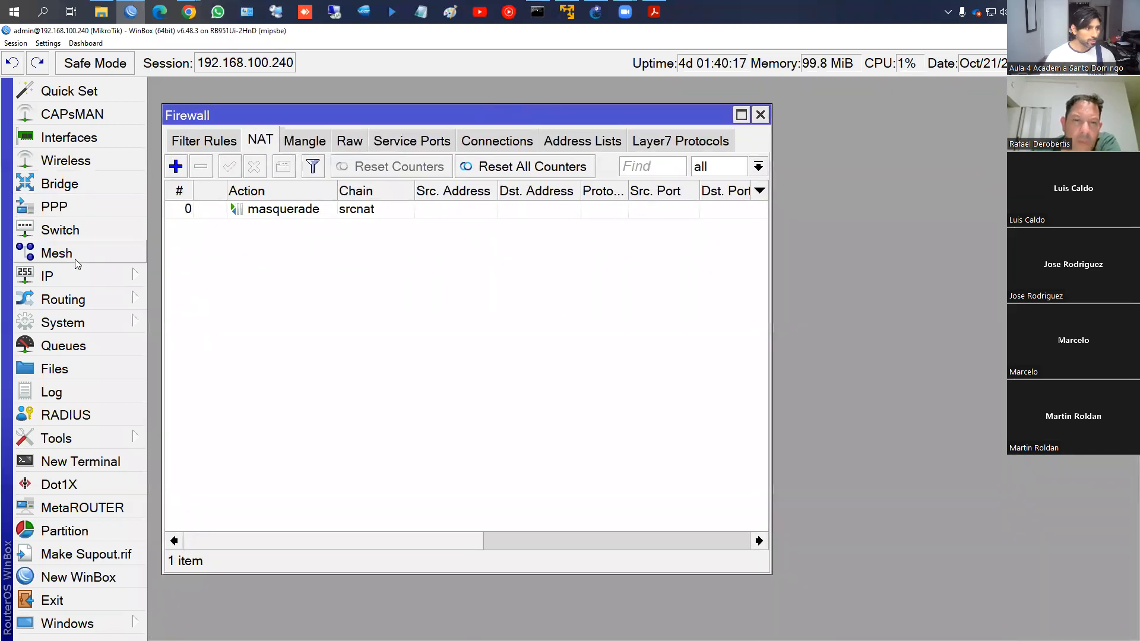
Place the IP DHCP Client window beside the Firewall list, then bring Chrome's WebFig forward
{"action": "left_click", "coordinate": [77, 276]}
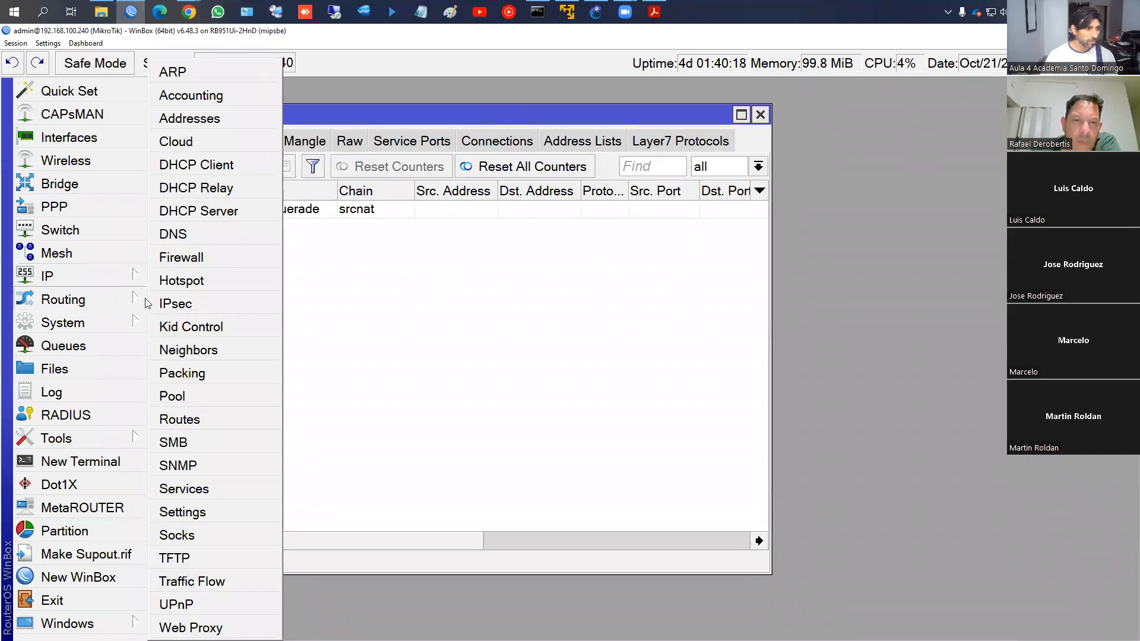
{"action": "left_click", "coordinate": [218, 171]}
{"action": "left_click_drag", "start_coordinate": [694, 205], "coordinate": [497, 226]}
{"action": "left_click_drag", "start_coordinate": [784, 224], "coordinate": [874, 197]}
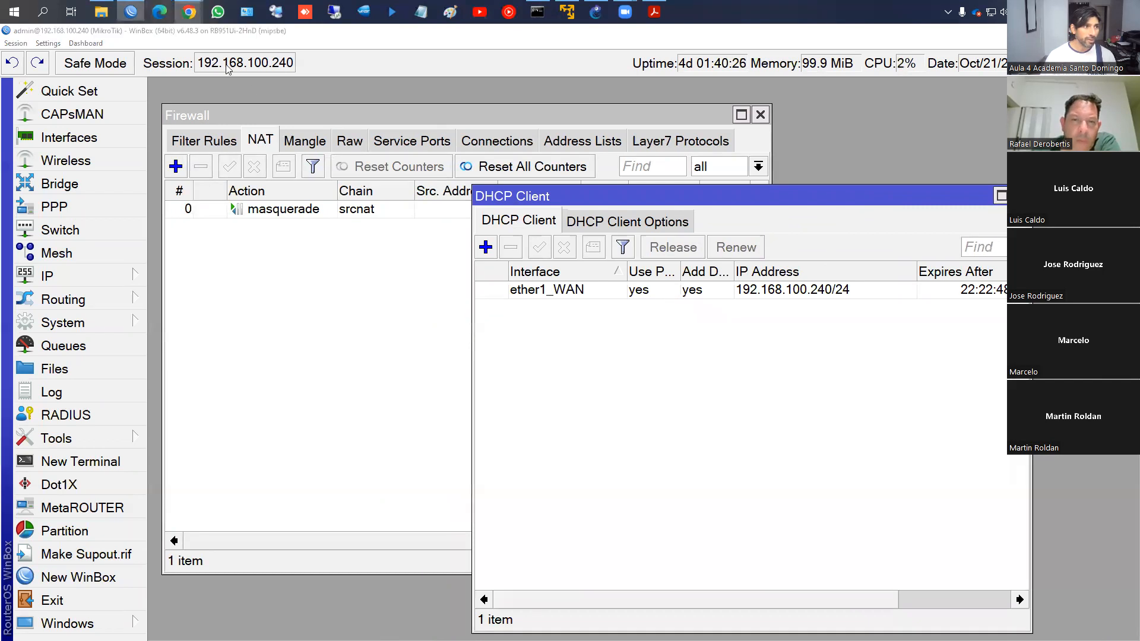
{"action": "mouse_move", "coordinate": [189, 11]}
{"action": "left_click", "coordinate": [181, 78]}
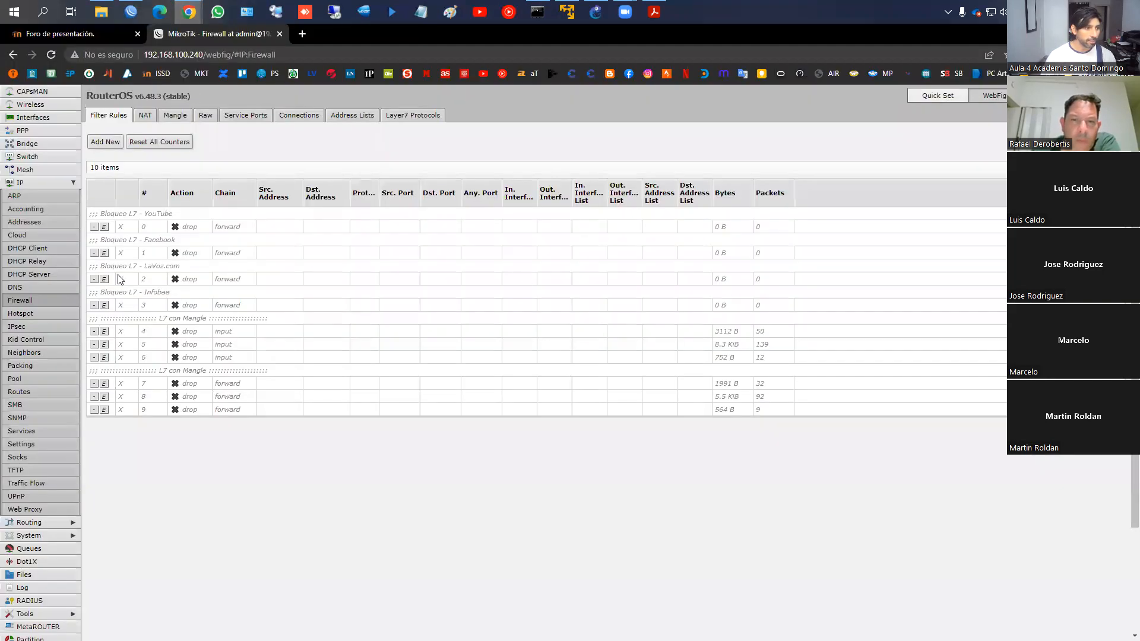
Check WebFig's IP Addresses and DHCP Client pages, then return to WinBox
{"action": "left_click", "coordinate": [22, 223]}
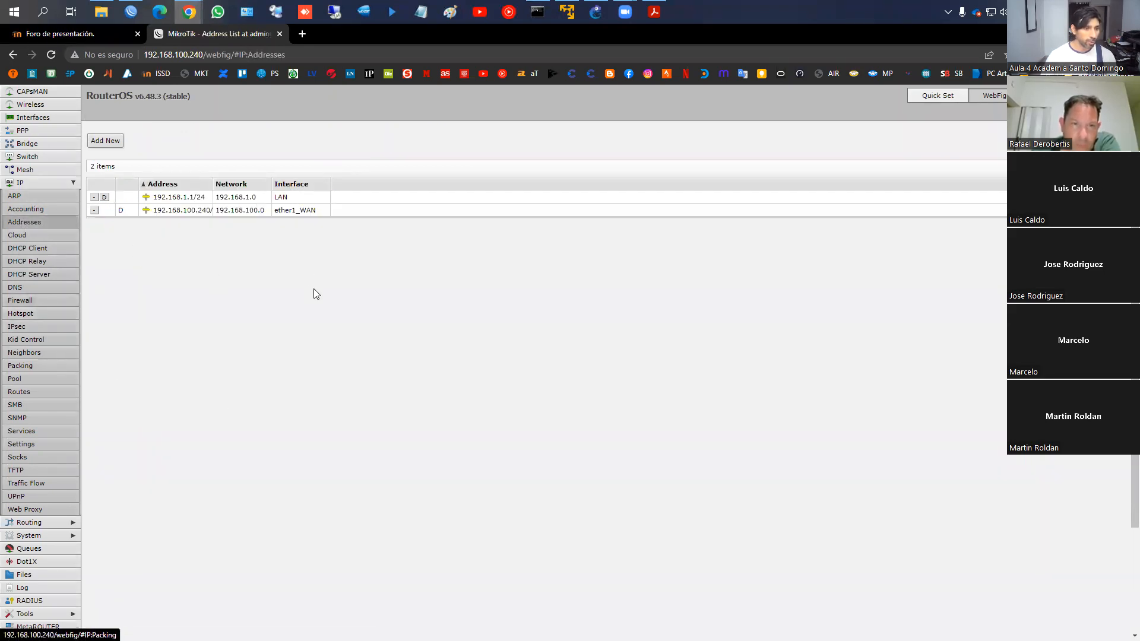
{"action": "left_click", "coordinate": [28, 249]}
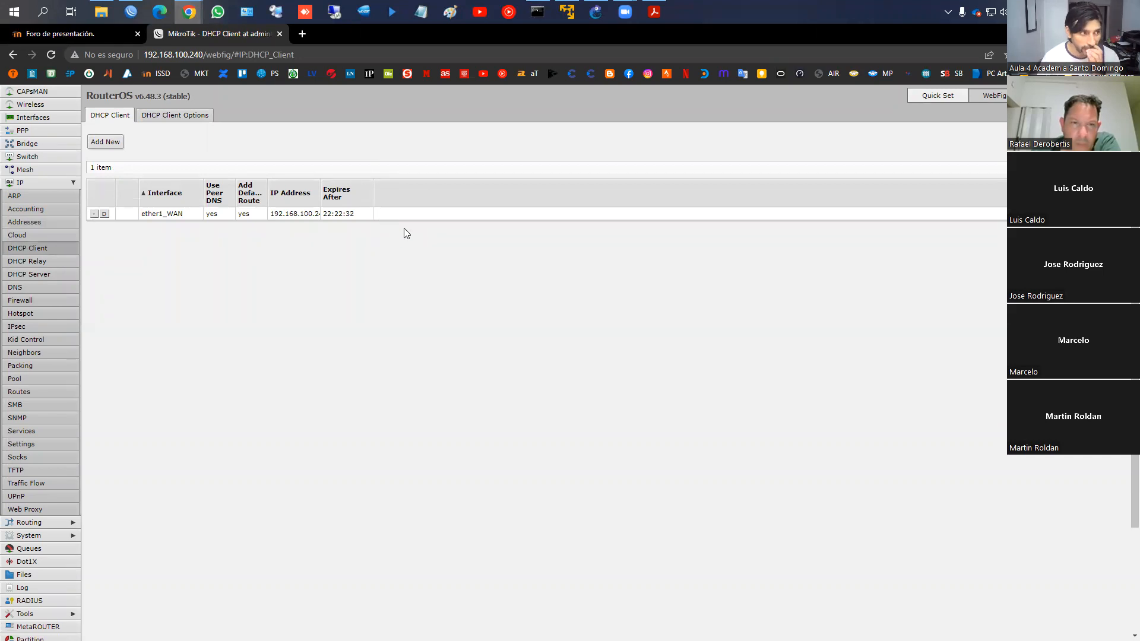
{"action": "left_click", "coordinate": [131, 11]}
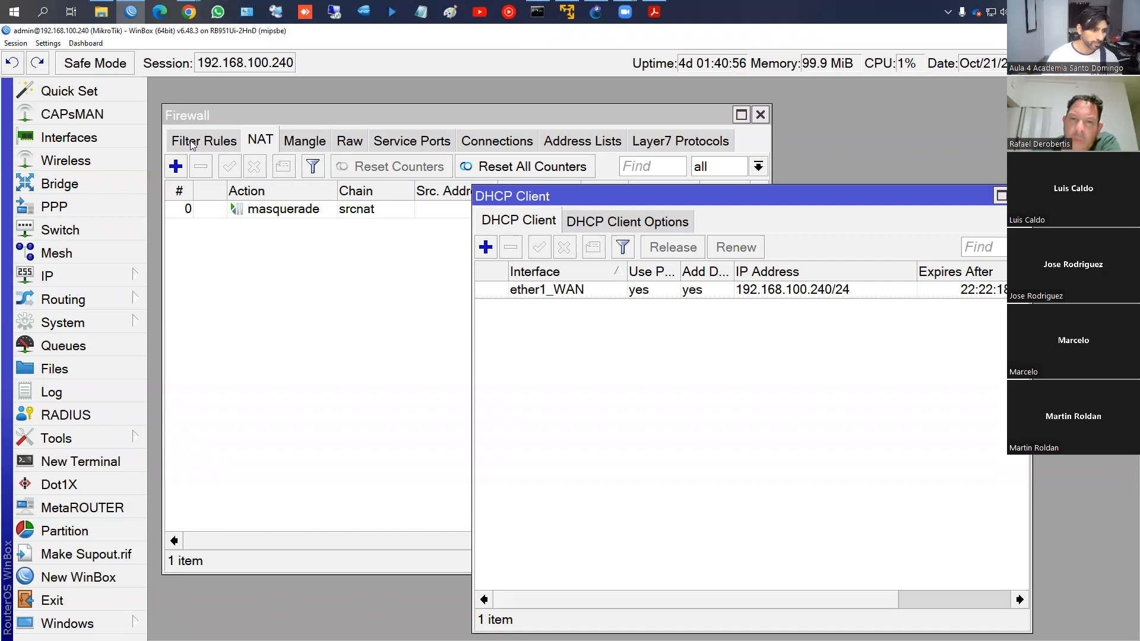
In the course slides, scroll to page 17 and outline the 'Default Configuration' line in red
{"action": "left_click", "coordinate": [654, 11]}
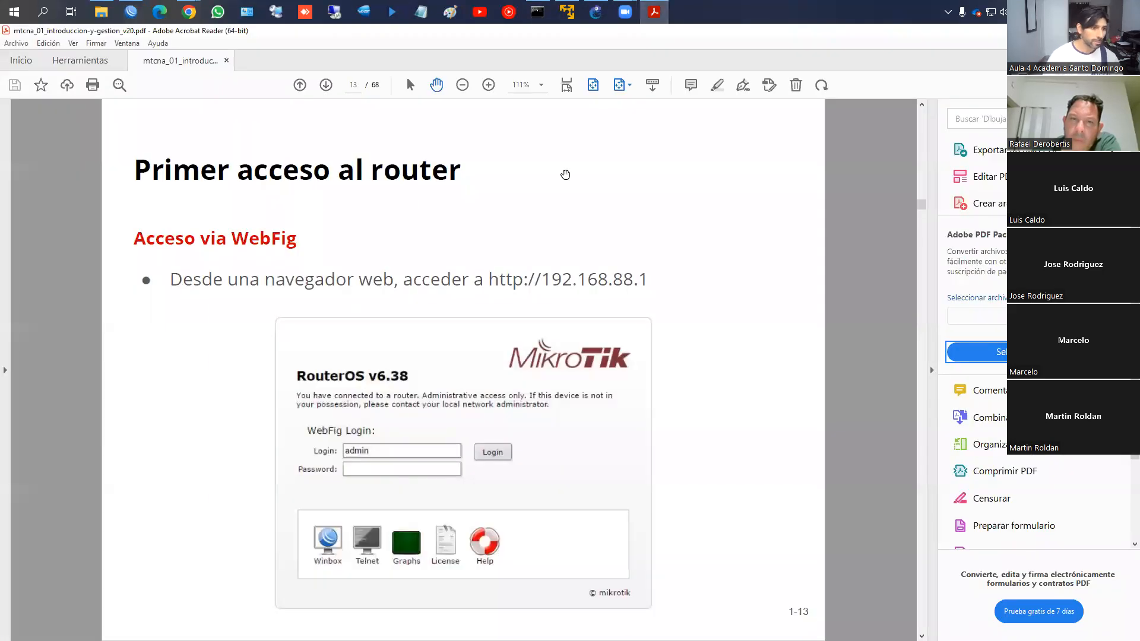
{"action": "scroll", "coordinate": [565, 174], "scroll_direction": "down", "scroll_amount": 2}
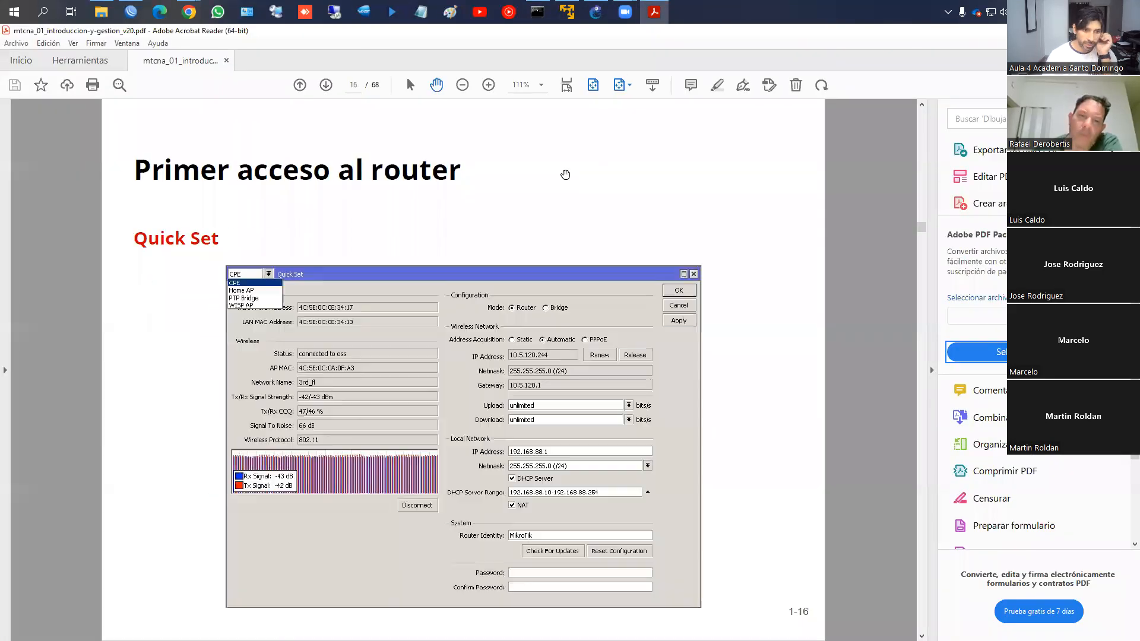
{"action": "scroll", "coordinate": [565, 175], "scroll_direction": "down", "scroll_amount": 1}
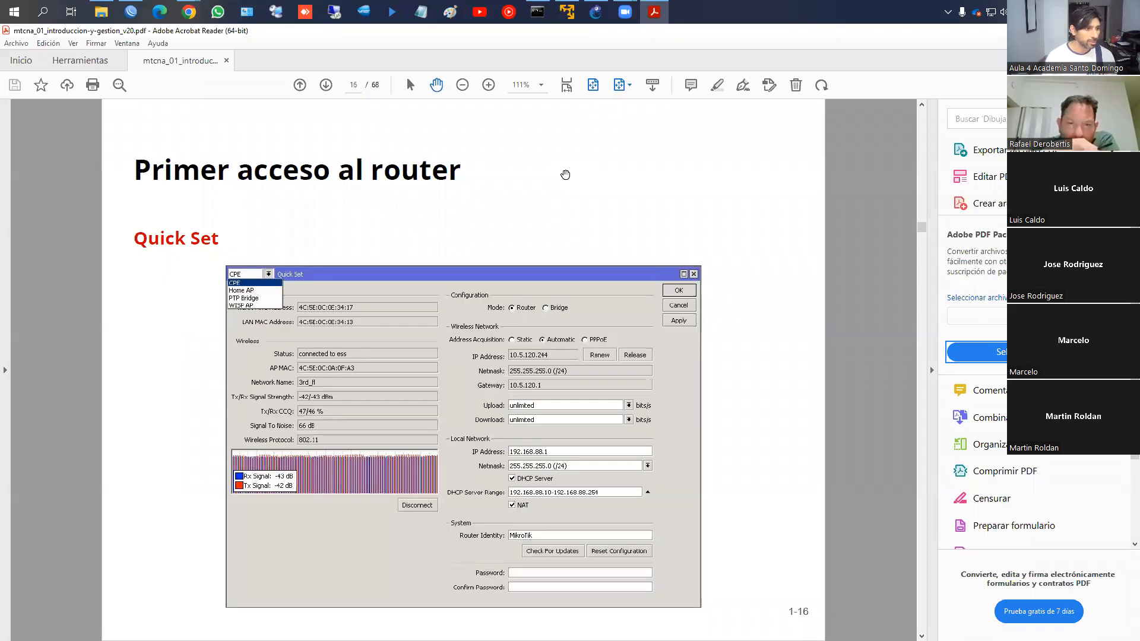
{"action": "scroll", "coordinate": [565, 174], "scroll_direction": "down", "scroll_amount": 1}
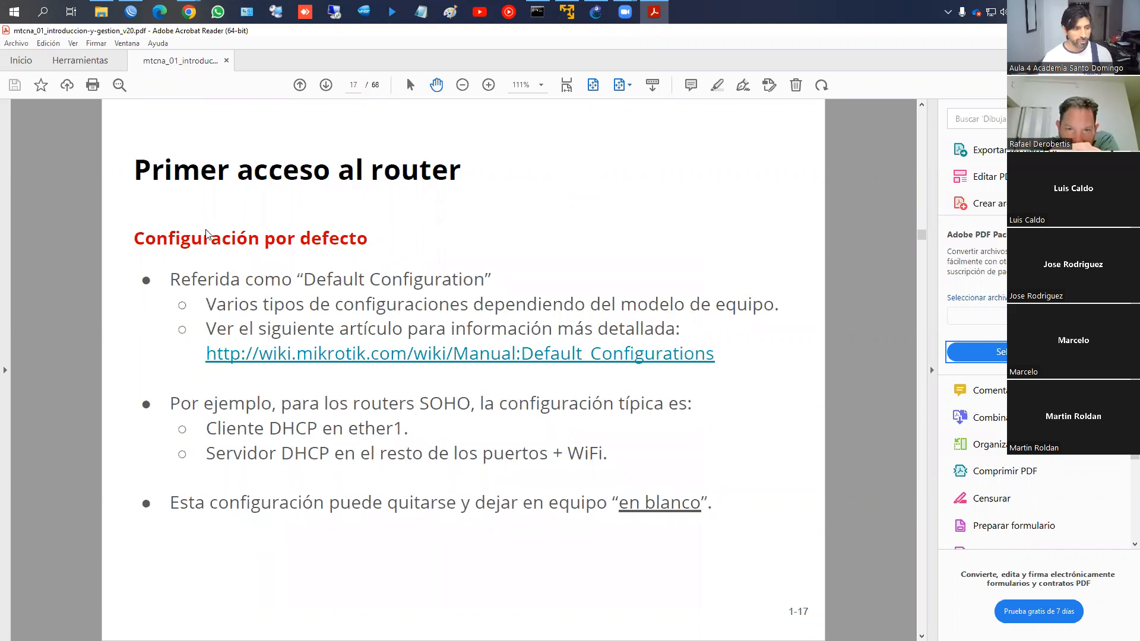
{"action": "left_click_drag", "start_coordinate": [167, 265], "coordinate": [500, 291]}
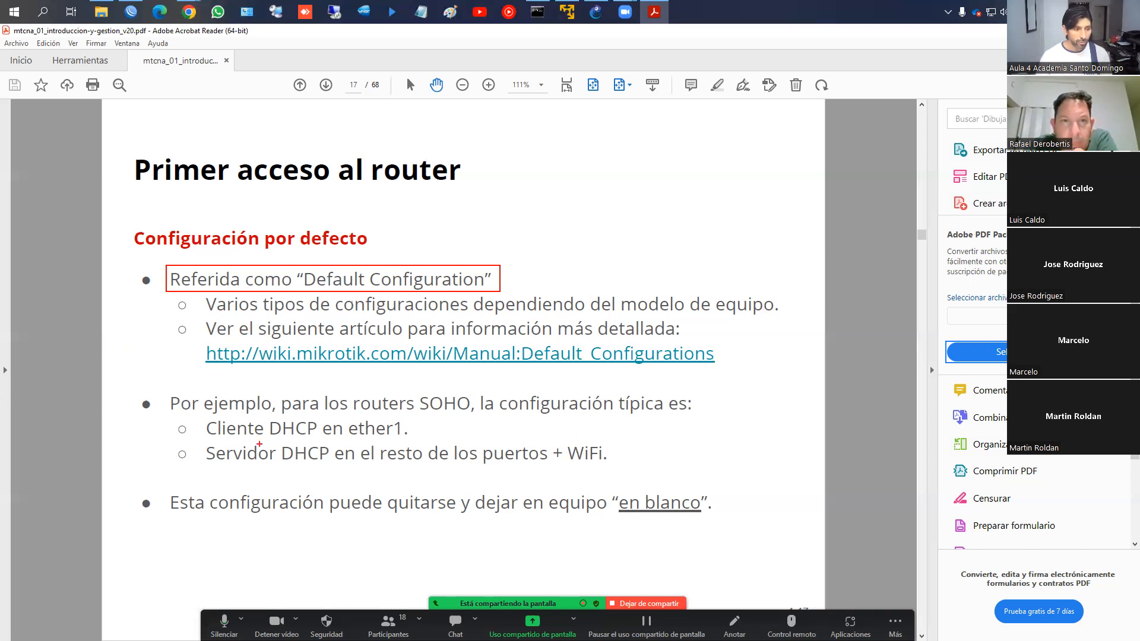
Outline the 'Cliente DHCP en ether1.' and 'Servidor DHCP' lines in red
{"action": "left_click_drag", "start_coordinate": [195, 417], "coordinate": [407, 442]}
{"action": "mouse_move", "coordinate": [200, 443]}
{"action": "left_mouse_down"}
{"action": "mouse_move", "coordinate": [279, 475]}
{"action": "mouse_move", "coordinate": [621, 473]}
{"action": "left_mouse_up"}
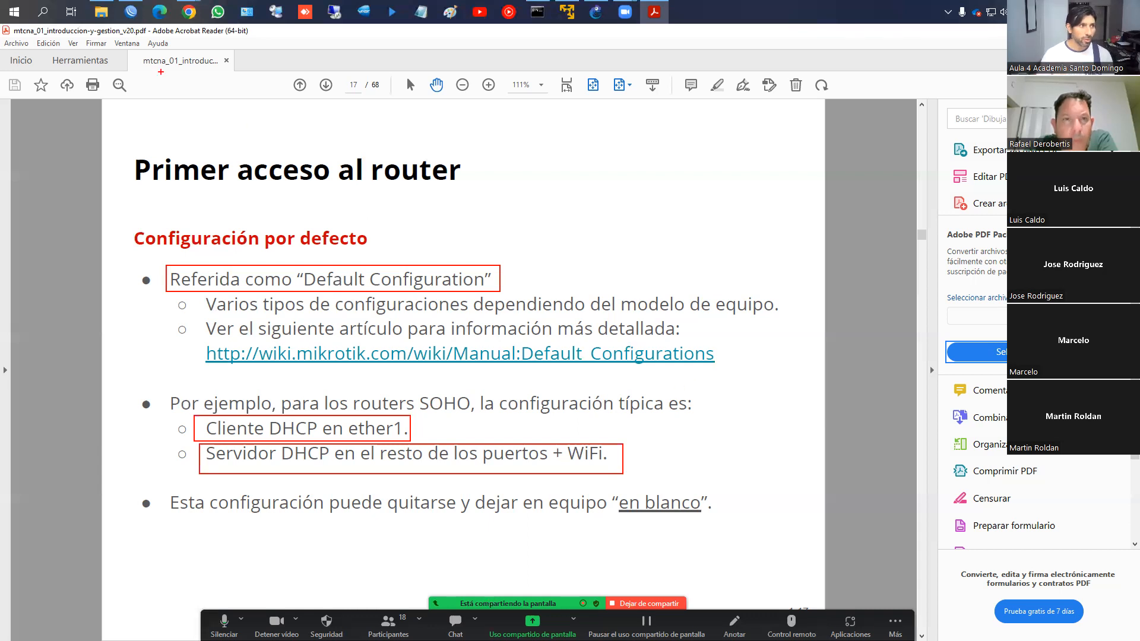
Clear the red slide markings, switch to WinBox, then bring GNS3 forward
{"action": "key", "text": "Escape"}
{"action": "left_click", "coordinate": [132, 11]}
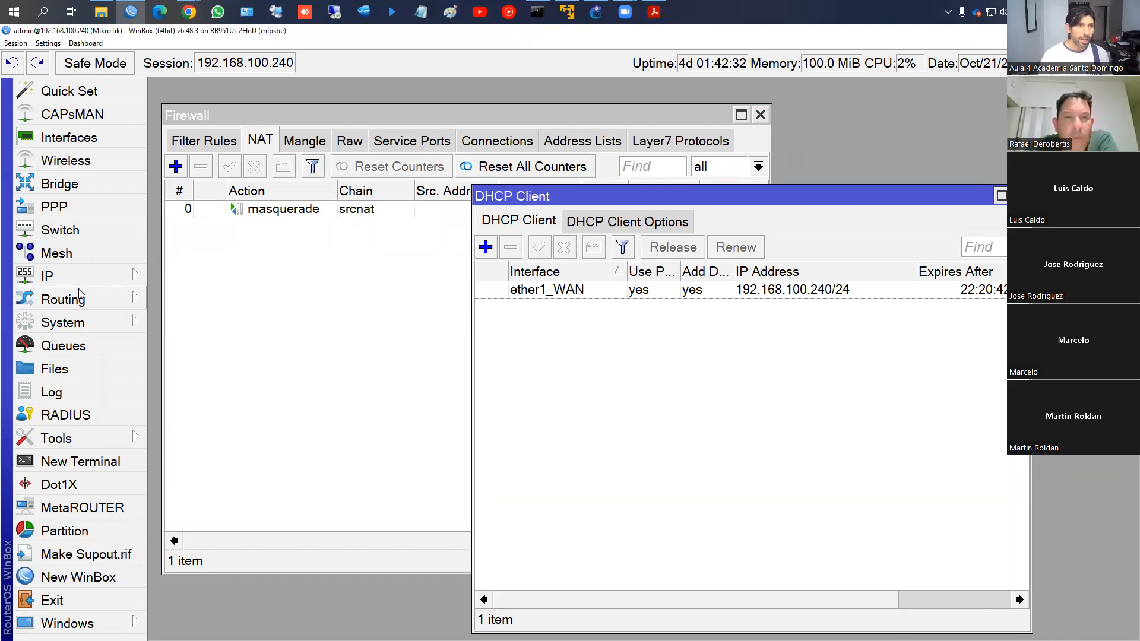
{"action": "left_click", "coordinate": [595, 13]}
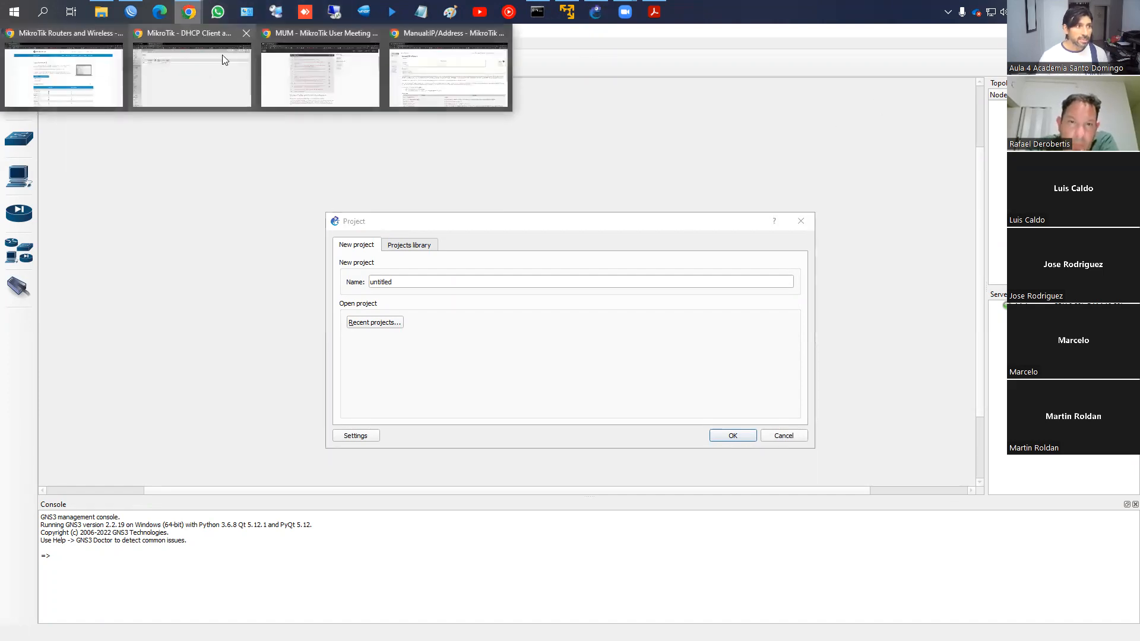
Return from GNS3 to WinBox with its Firewall and DHCP Client windows
{"action": "left_click", "coordinate": [130, 11]}
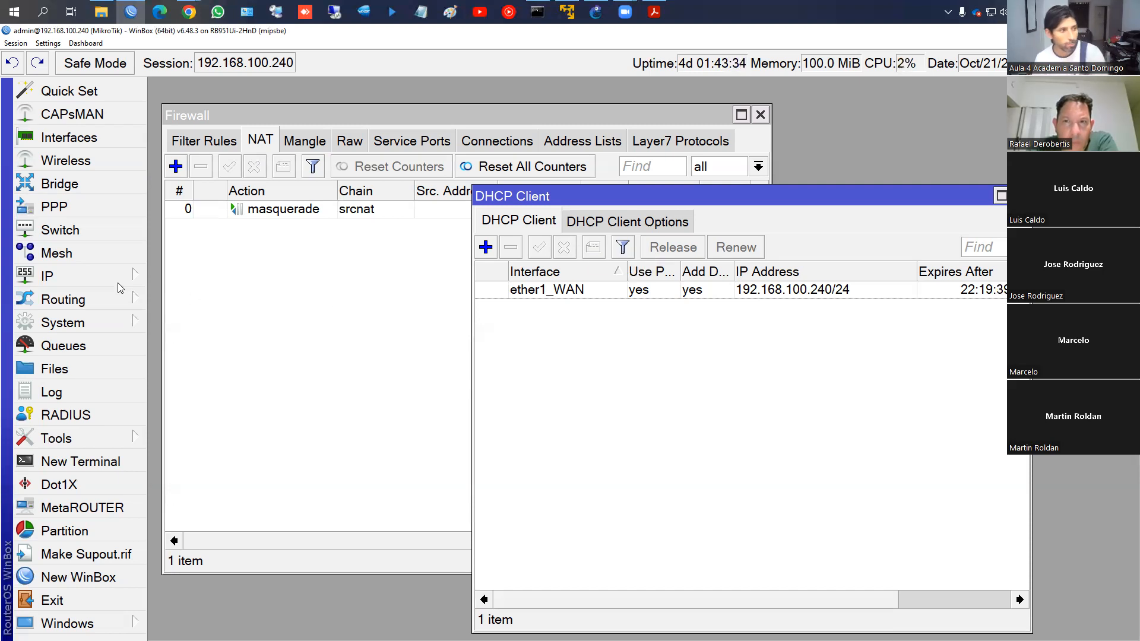
Switch to the course slides and scroll down past page 17 toward 'Reinicio de fábrica'
{"action": "left_click", "coordinate": [654, 11]}
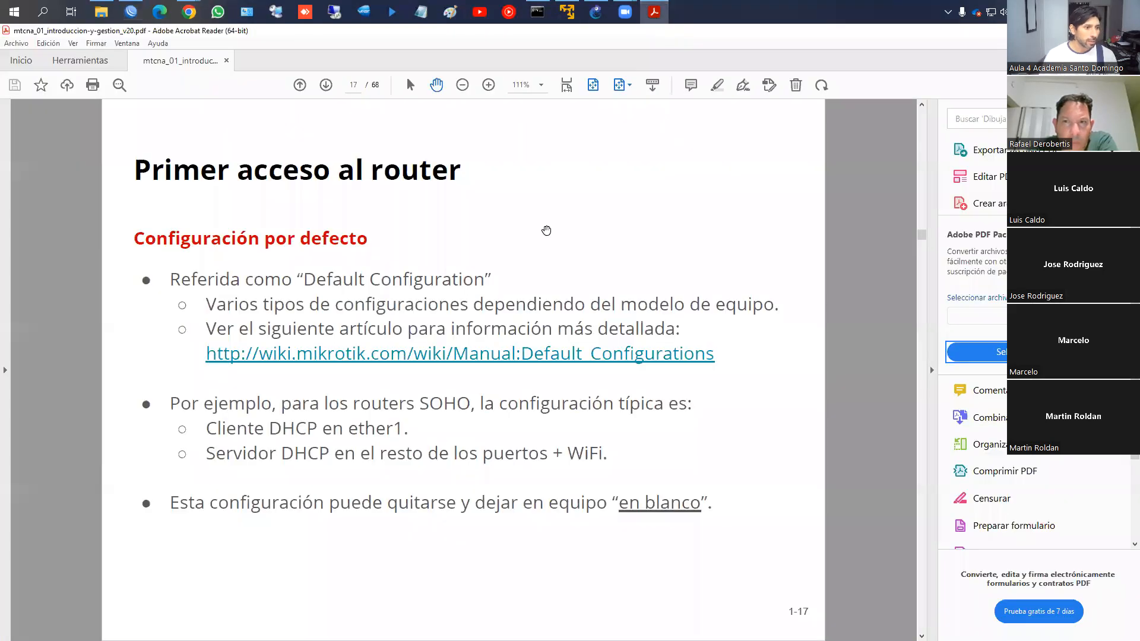
{"action": "scroll", "coordinate": [546, 230], "scroll_direction": "down", "scroll_amount": 1}
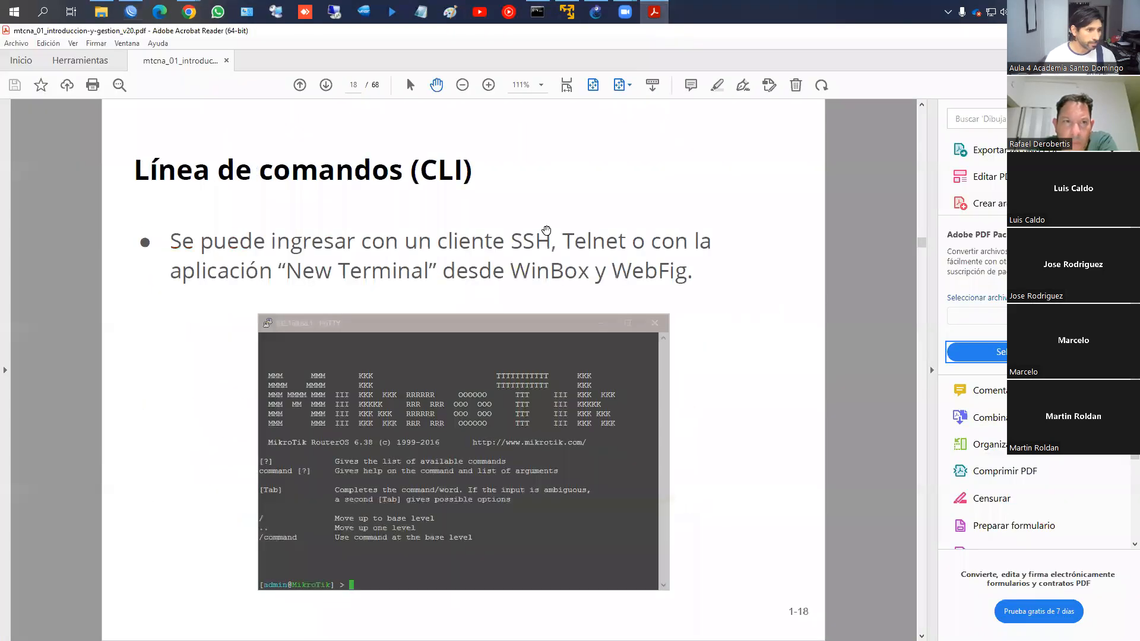
{"action": "scroll", "coordinate": [546, 230], "scroll_direction": "down", "scroll_amount": 1}
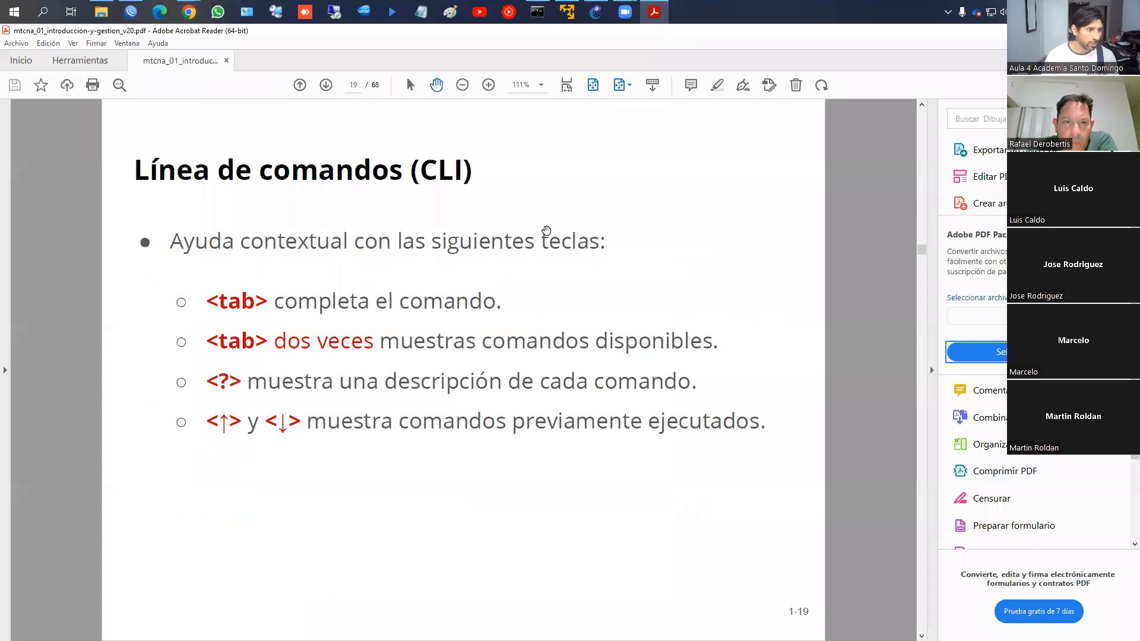
{"action": "scroll", "coordinate": [547, 230], "scroll_direction": "down", "scroll_amount": 2}
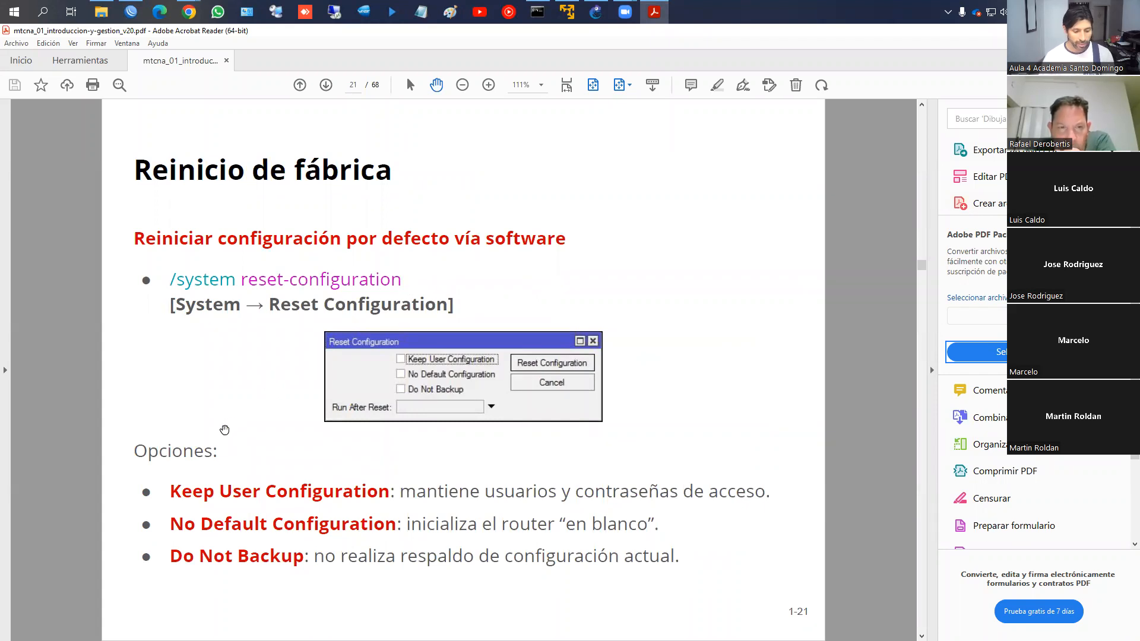
{"action": "mouse_move", "coordinate": [167, 503]}
{"action": "left_mouse_down"}
{"action": "mouse_move", "coordinate": [381, 505]}
{"action": "mouse_move", "coordinate": [390, 480]}
{"action": "left_mouse_up"}
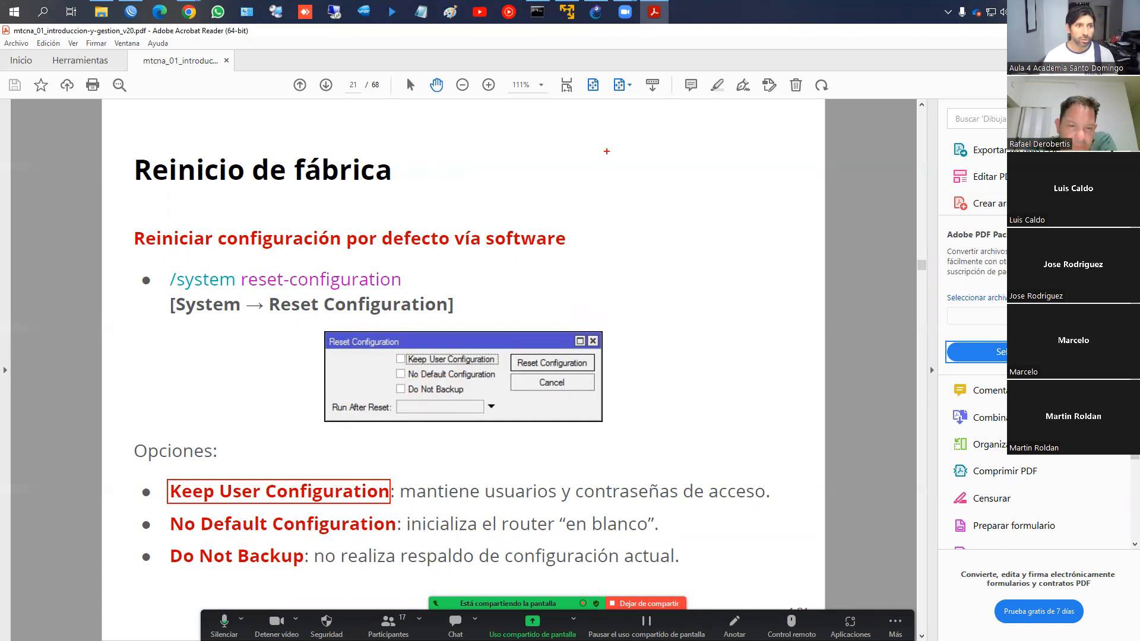
{"action": "key", "text": "Escape"}
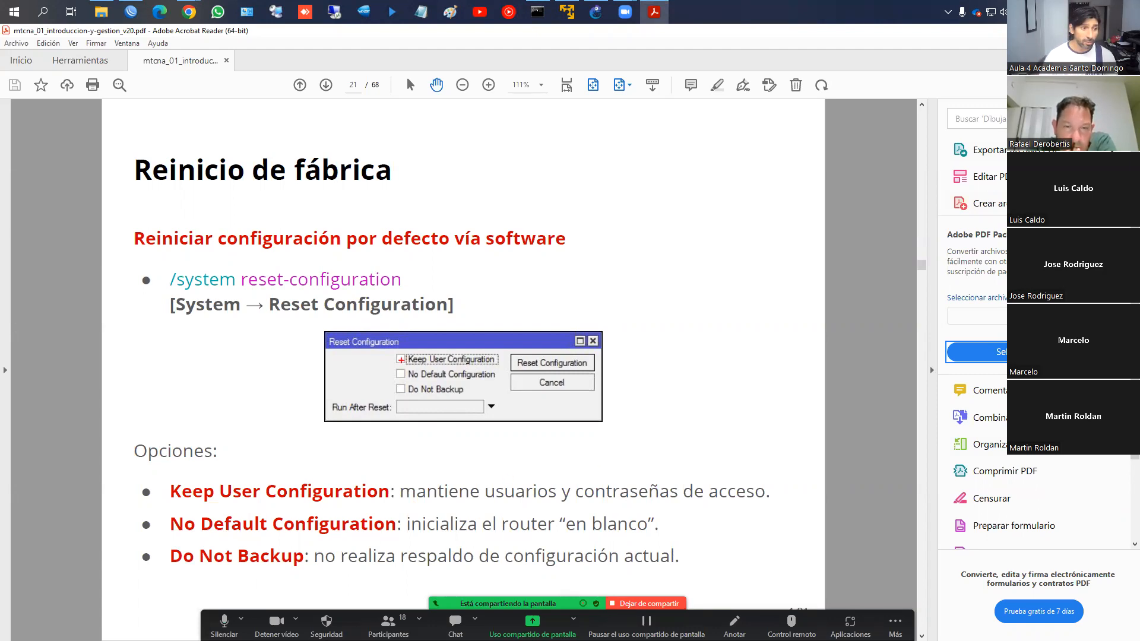
{"action": "left_click_drag", "start_coordinate": [401, 358], "coordinate": [413, 347]}
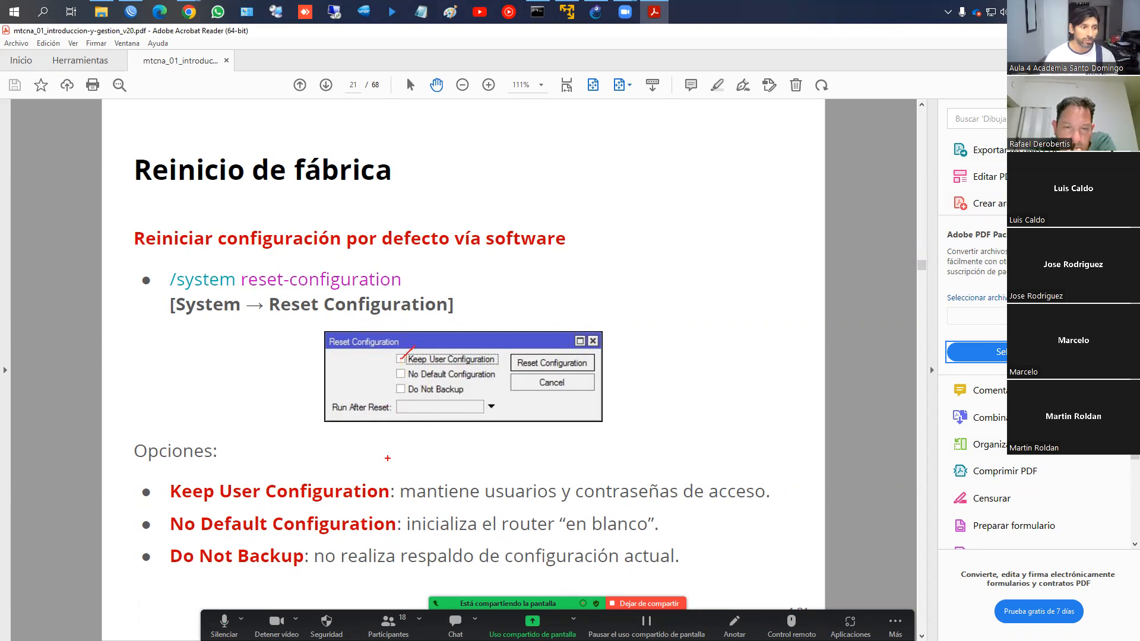
{"action": "left_click_drag", "start_coordinate": [173, 538], "coordinate": [658, 536]}
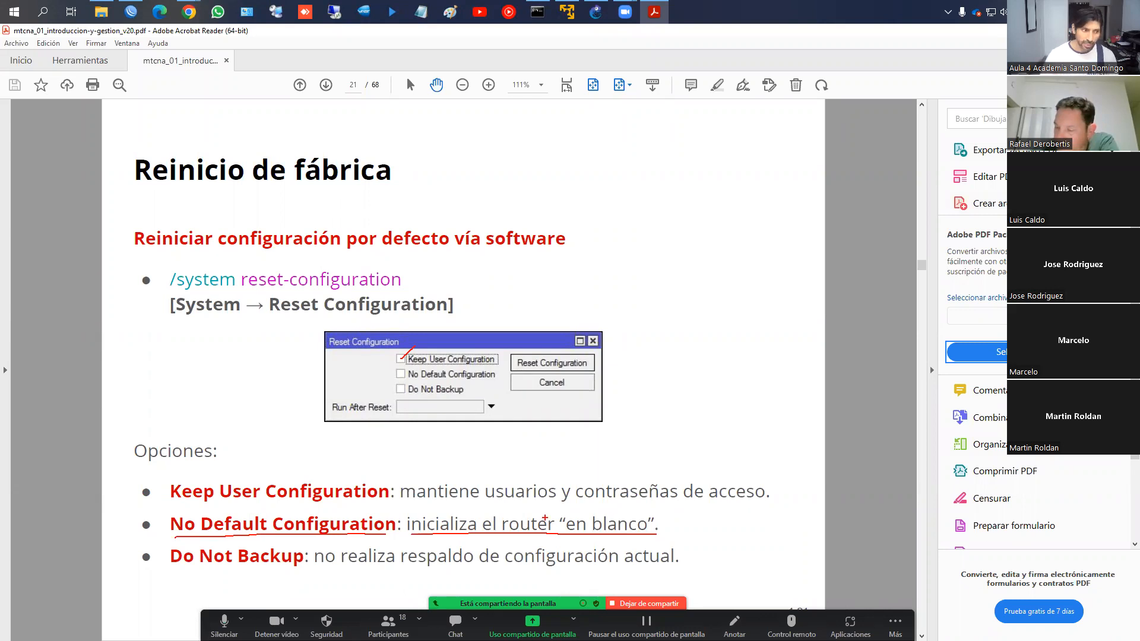
{"action": "left_click_drag", "start_coordinate": [166, 575], "coordinate": [288, 574]}
{"action": "mouse_move", "coordinate": [429, 385]}
{"action": "left_mouse_down"}
{"action": "mouse_move", "coordinate": [395, 389]}
{"action": "mouse_move", "coordinate": [478, 393]}
{"action": "mouse_move", "coordinate": [425, 382]}
{"action": "left_mouse_up"}
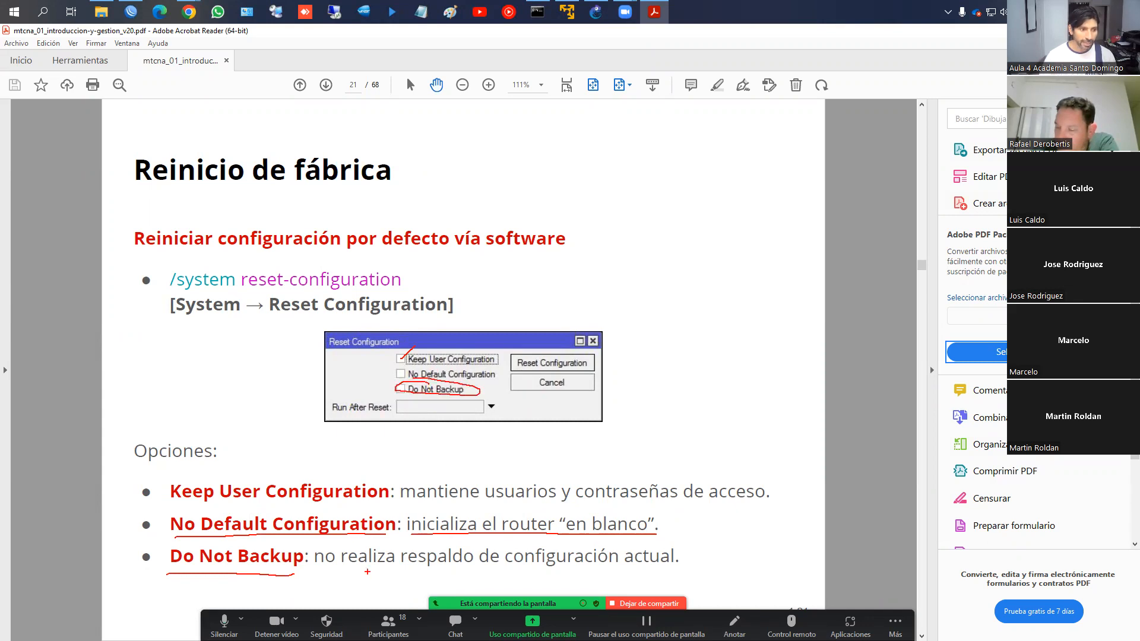
{"action": "left_click_drag", "start_coordinate": [351, 576], "coordinate": [669, 573]}
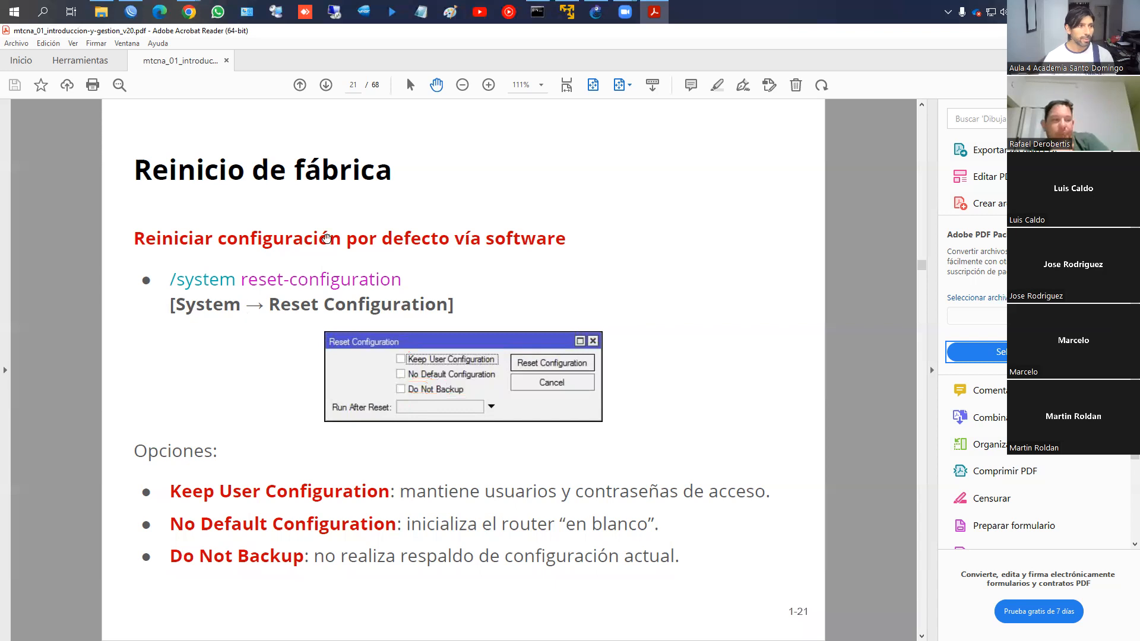
Back in WinBox, close the DHCP Client and Firewall windows
{"action": "left_click", "coordinate": [130, 12]}
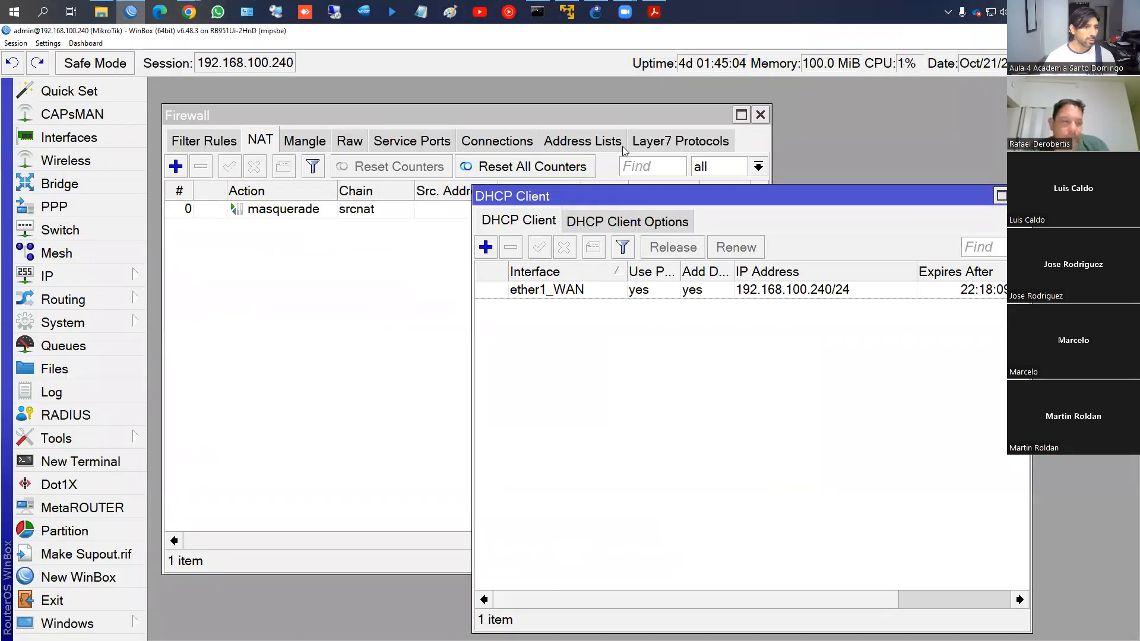
{"action": "left_click", "coordinate": [1020, 196]}
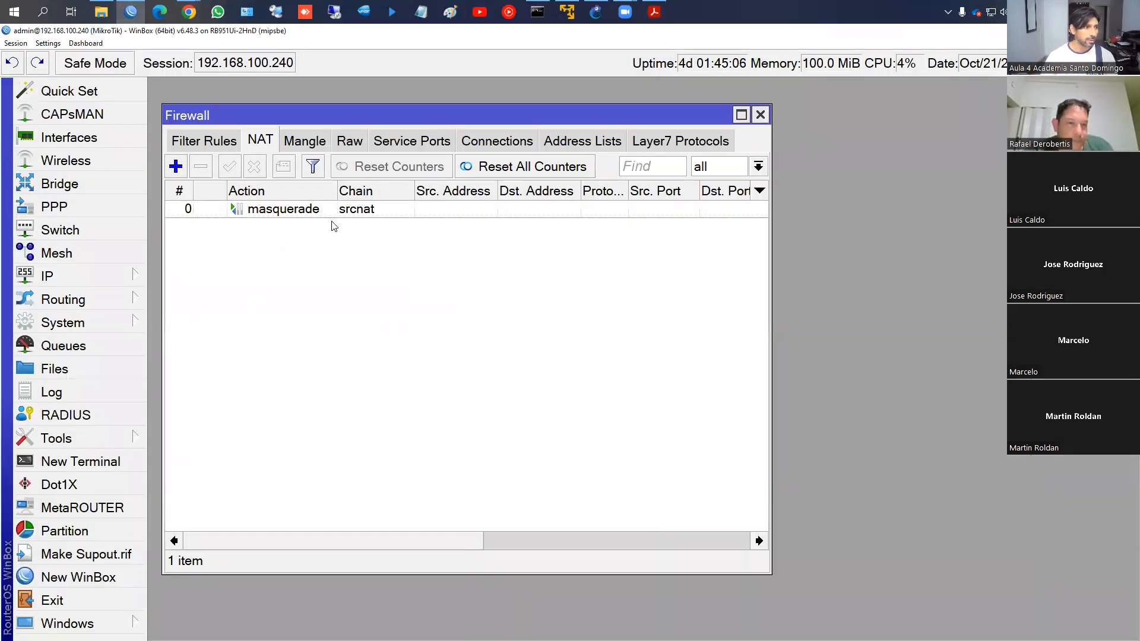
{"action": "left_click", "coordinate": [761, 115]}
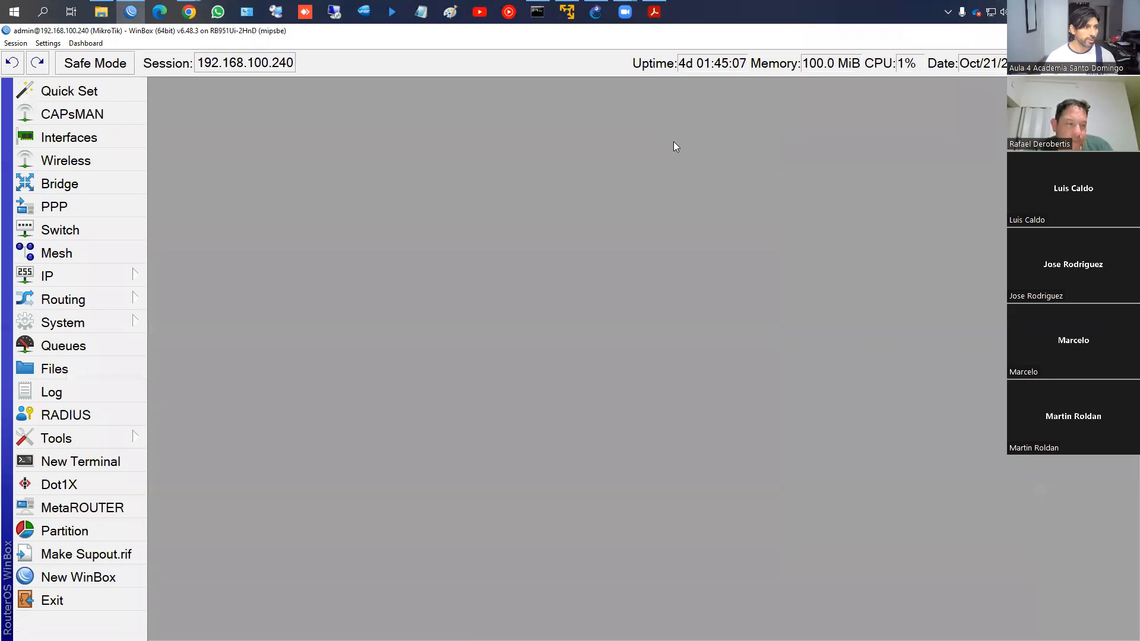
Open System > Reset Configuration and center the dialog in the workspace
{"action": "left_click", "coordinate": [80, 326]}
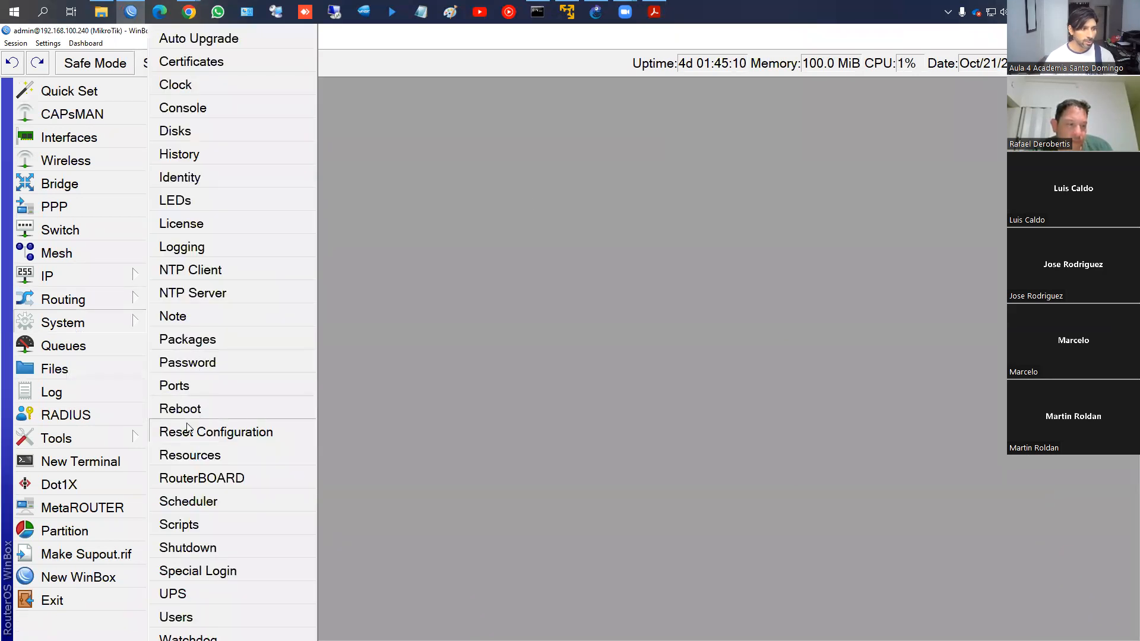
{"action": "mouse_move", "coordinate": [209, 422]}
{"action": "left_mouse_down"}
{"action": "mouse_move", "coordinate": [140, 418]}
{"action": "mouse_move", "coordinate": [312, 460]}
{"action": "mouse_move", "coordinate": [299, 441]}
{"action": "left_mouse_up"}
{"action": "key", "text": "ctrl+z"}
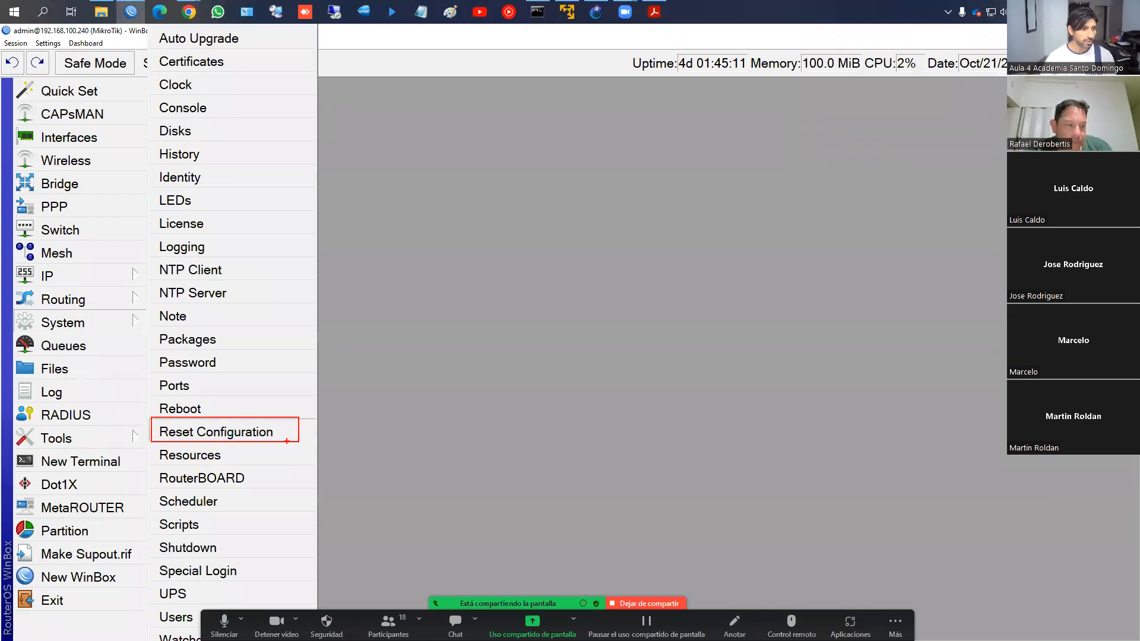
{"action": "left_click", "coordinate": [131, 322]}
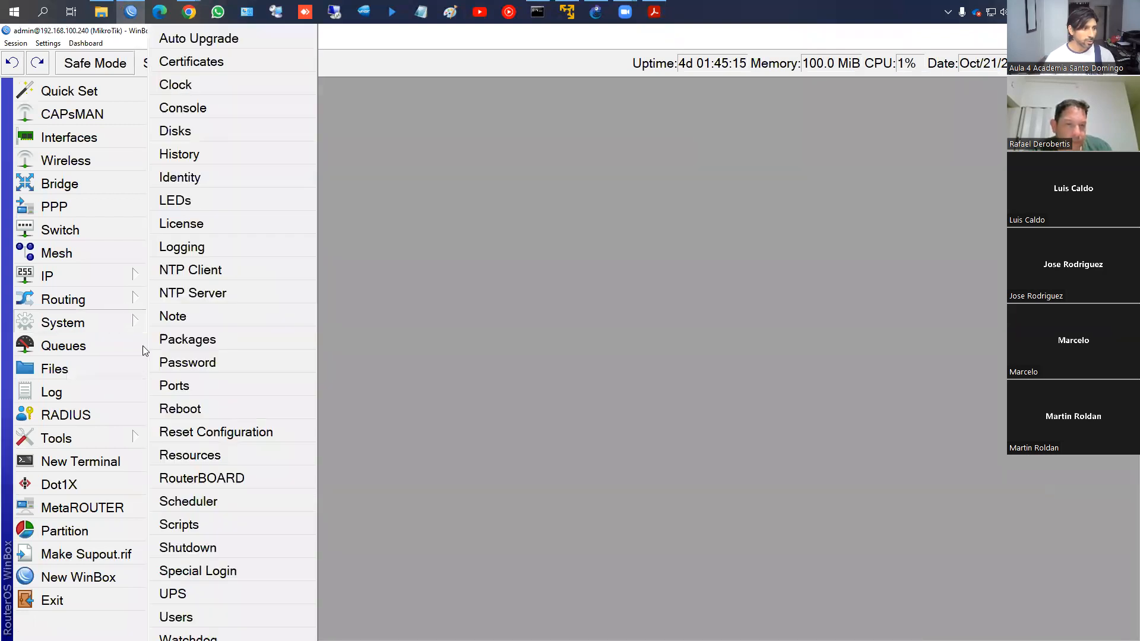
{"action": "left_click", "coordinate": [195, 432]}
{"action": "left_click_drag", "start_coordinate": [802, 469], "coordinate": [585, 237]}
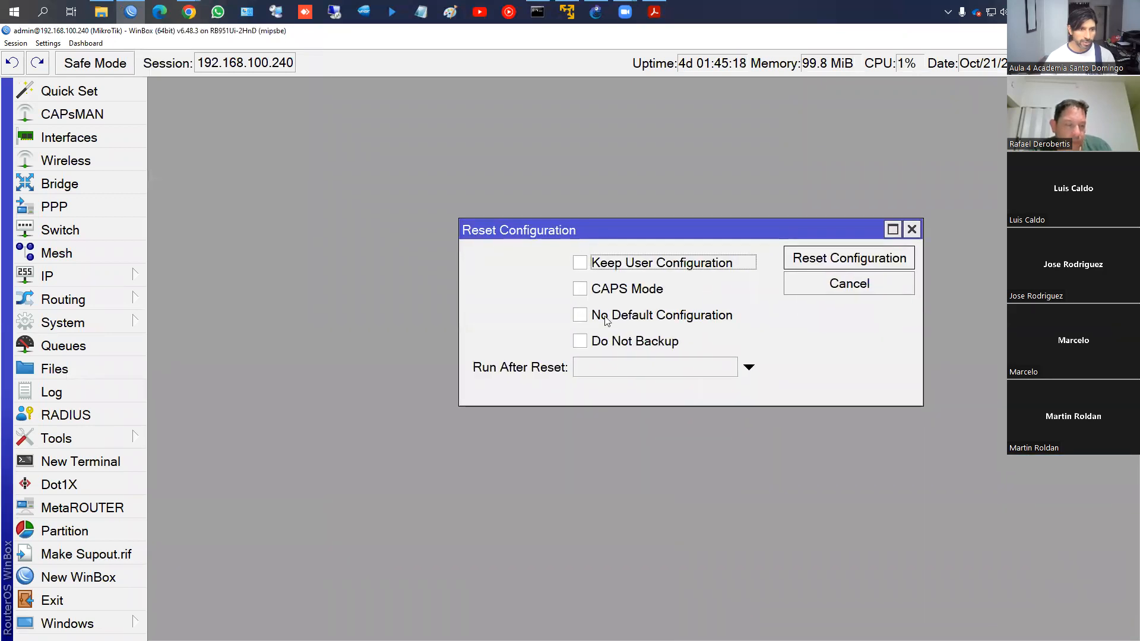
Tick No Default Configuration and browse the Run After Reset options and stored Files list
{"action": "left_click_drag", "start_coordinate": [558, 275], "coordinate": [693, 301]}
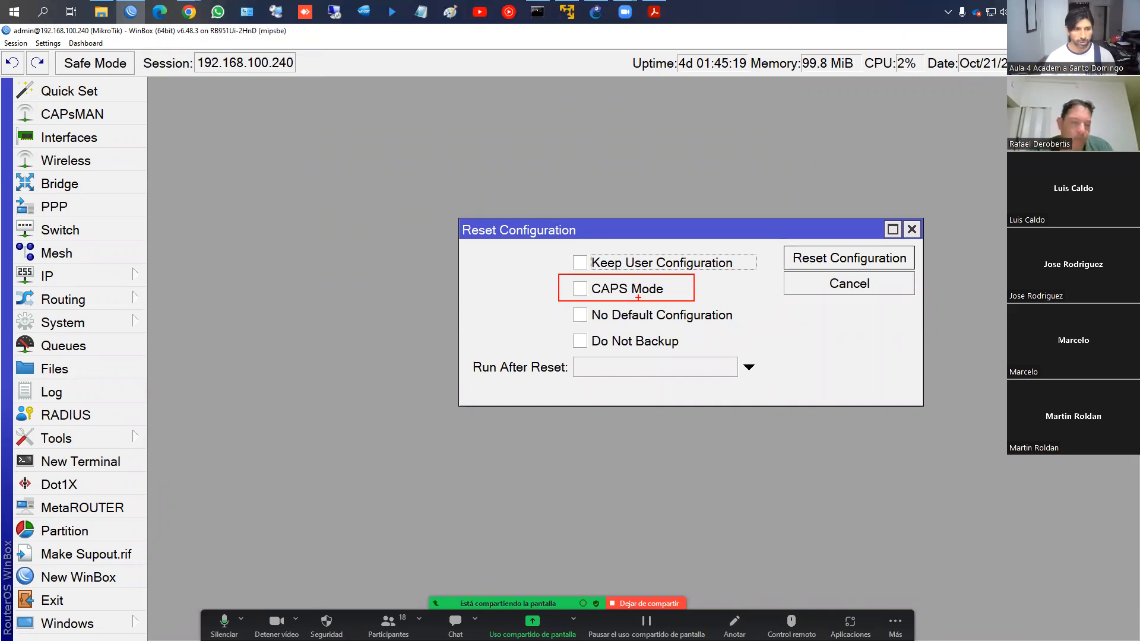
{"action": "key", "text": "Escape"}
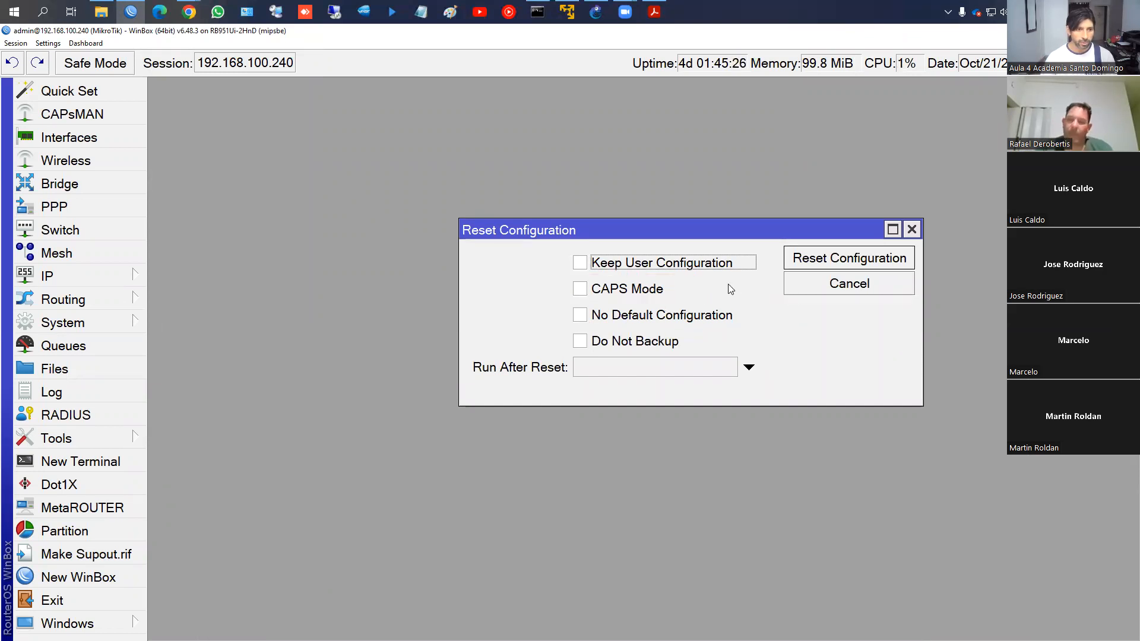
{"action": "left_click", "coordinate": [582, 318]}
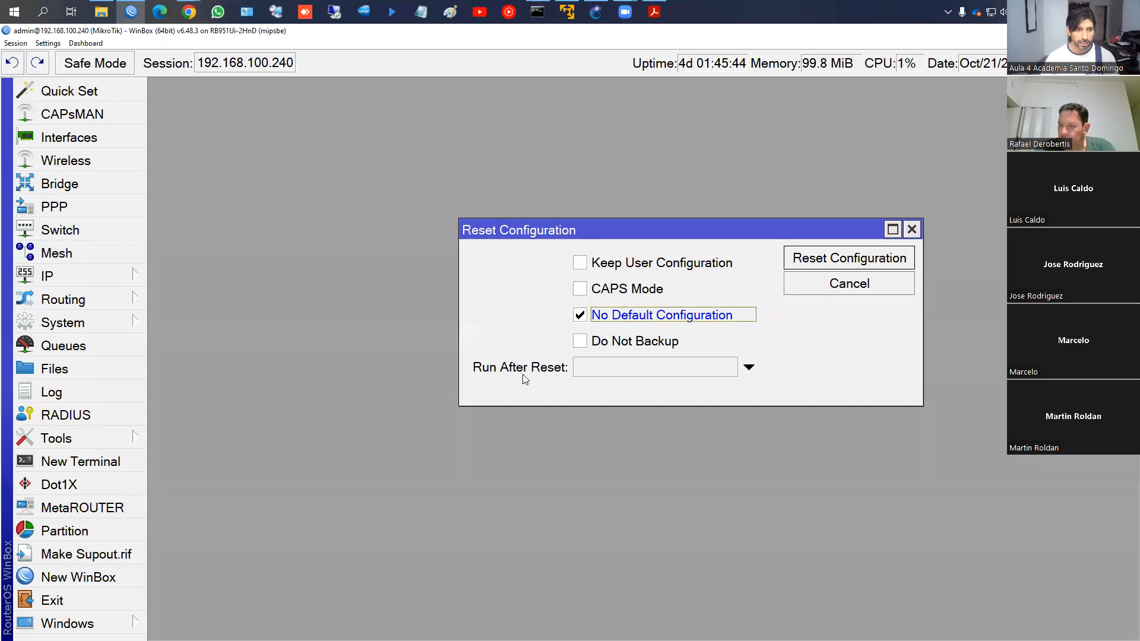
{"action": "left_click", "coordinate": [749, 367]}
{"action": "left_click", "coordinate": [759, 367]}
{"action": "scroll", "coordinate": [730, 318], "scroll_direction": "down", "scroll_amount": 1}
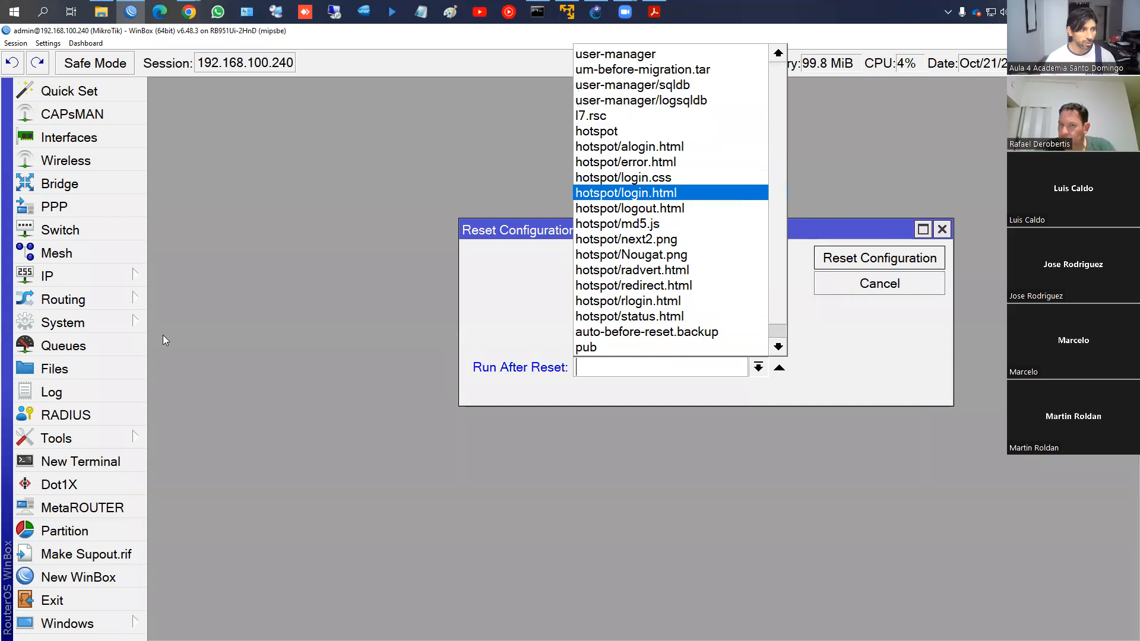
{"action": "left_click", "coordinate": [55, 370]}
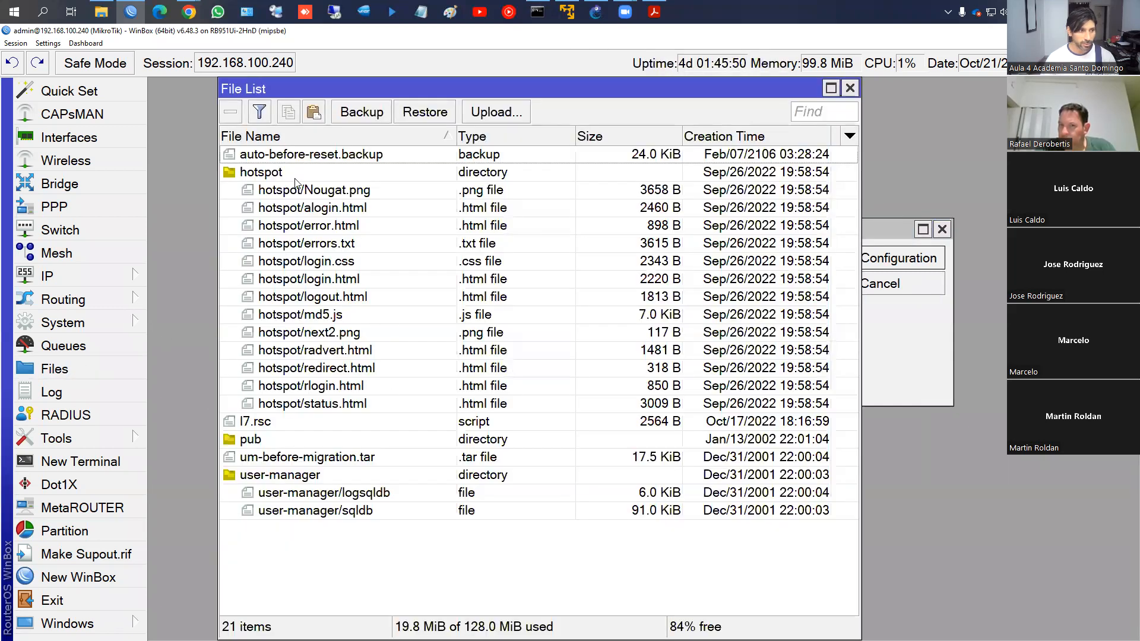
{"action": "left_click", "coordinate": [850, 88]}
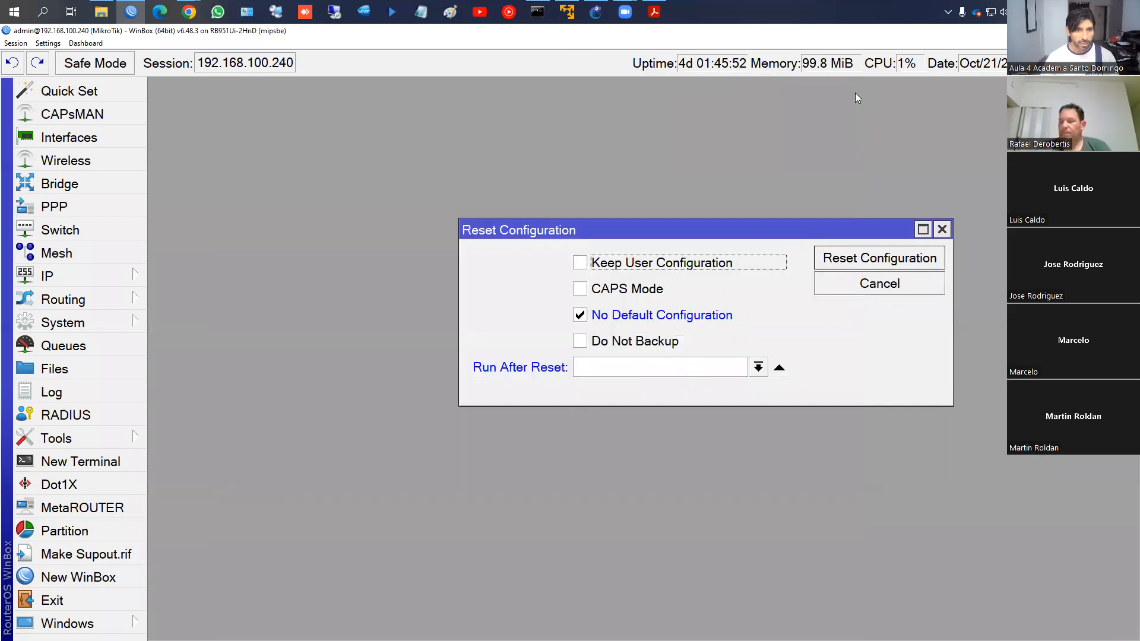
Leave Run After Reset empty and close the dialog without resetting the router
{"action": "left_click", "coordinate": [759, 367]}
{"action": "scroll", "coordinate": [689, 340], "scroll_direction": "down", "scroll_amount": 1}
{"action": "scroll", "coordinate": [683, 336], "scroll_direction": "up", "scroll_amount": 1}
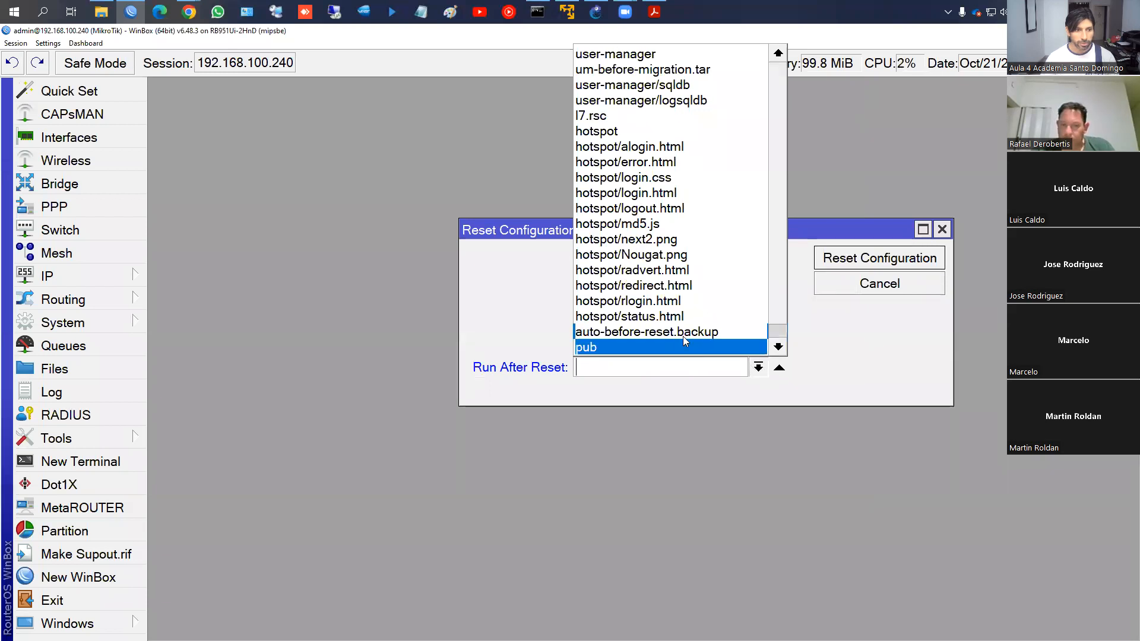
{"action": "scroll", "coordinate": [686, 343], "scroll_direction": "down", "scroll_amount": 1}
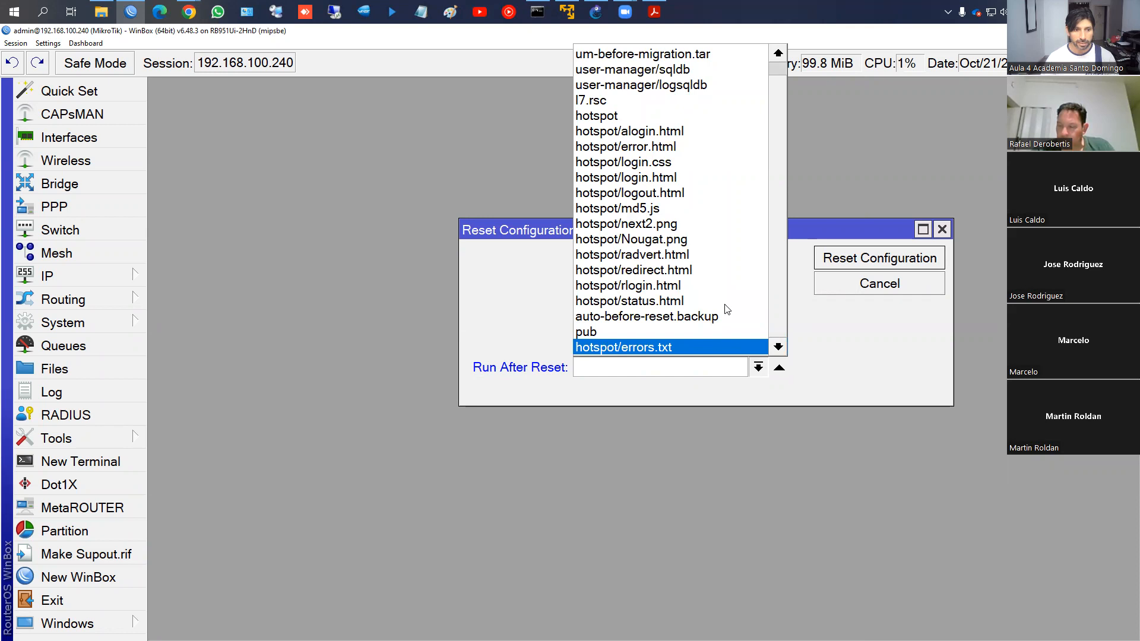
{"action": "scroll", "coordinate": [782, 70], "scroll_direction": "up", "scroll_amount": 1}
{"action": "left_click", "coordinate": [848, 155]}
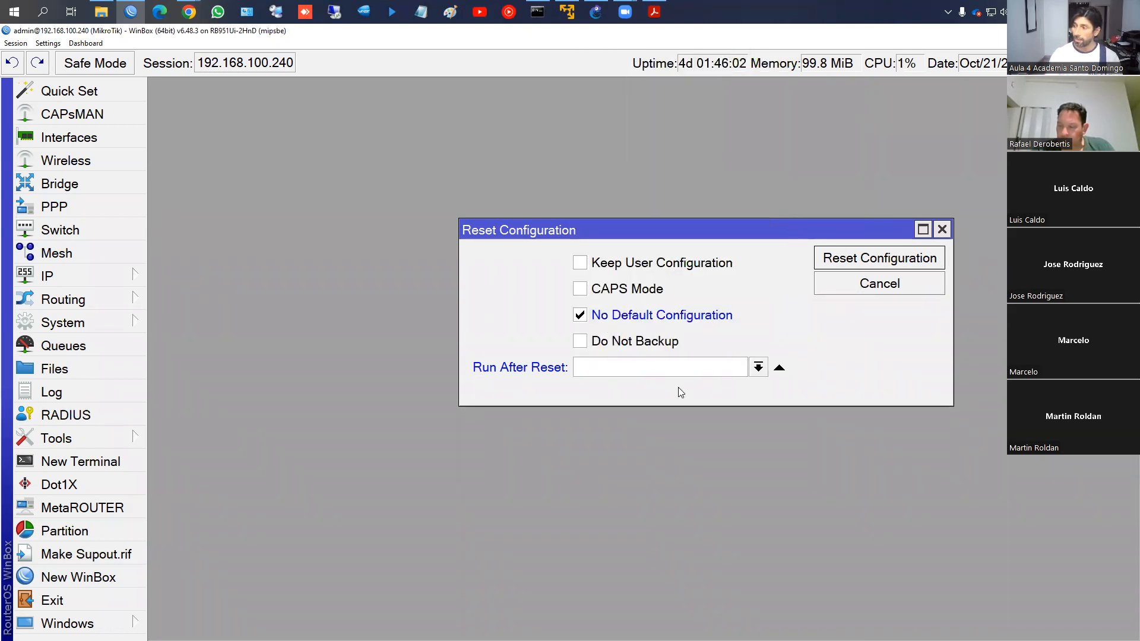
{"action": "left_click", "coordinate": [779, 368]}
{"action": "left_click", "coordinate": [941, 229]}
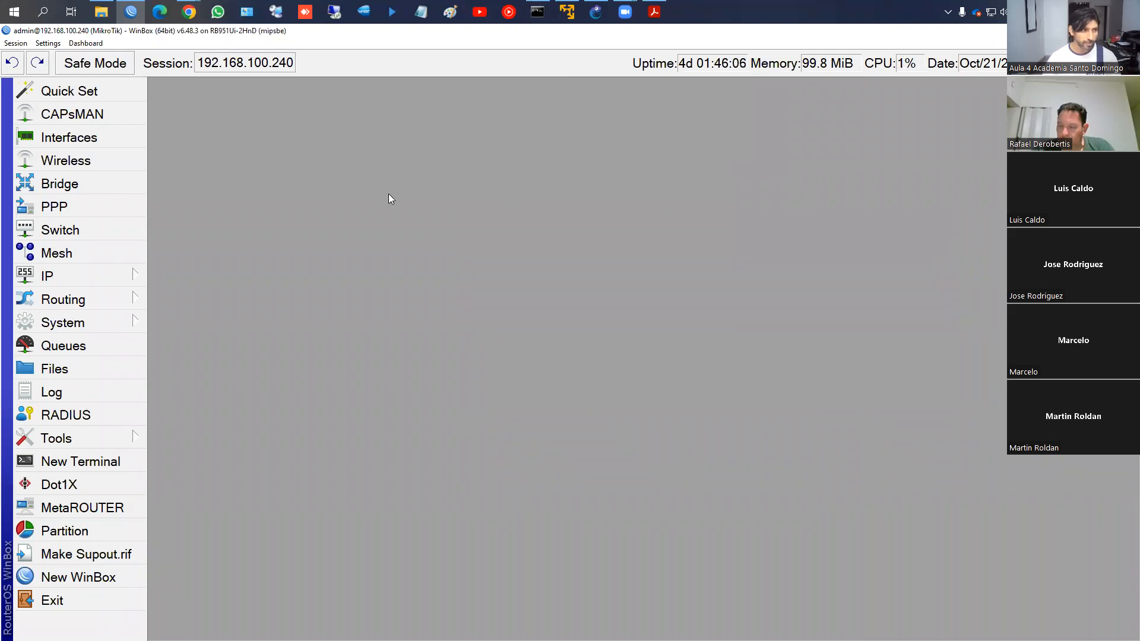
{"action": "left_click", "coordinate": [86, 319]}
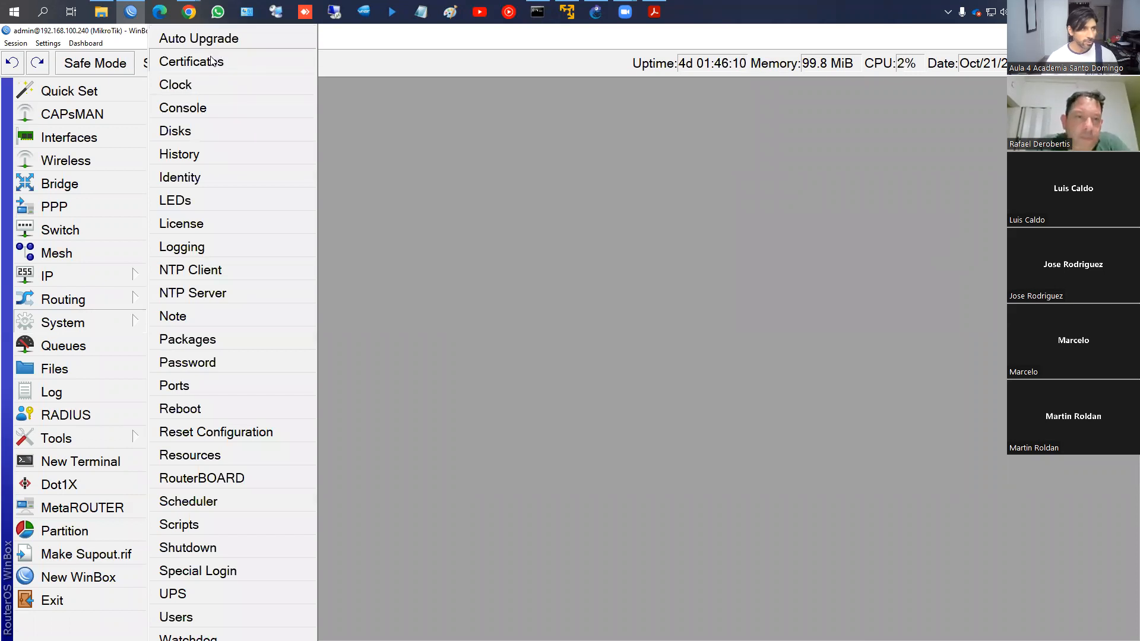
{"action": "left_click", "coordinate": [197, 81]}
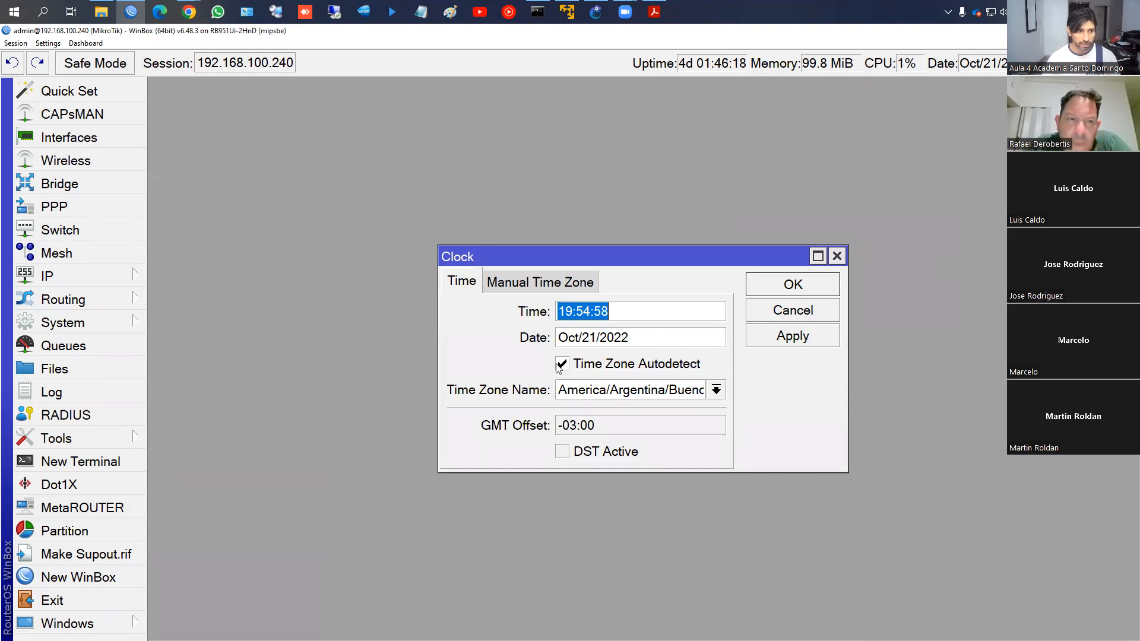
{"action": "left_click", "coordinate": [566, 289]}
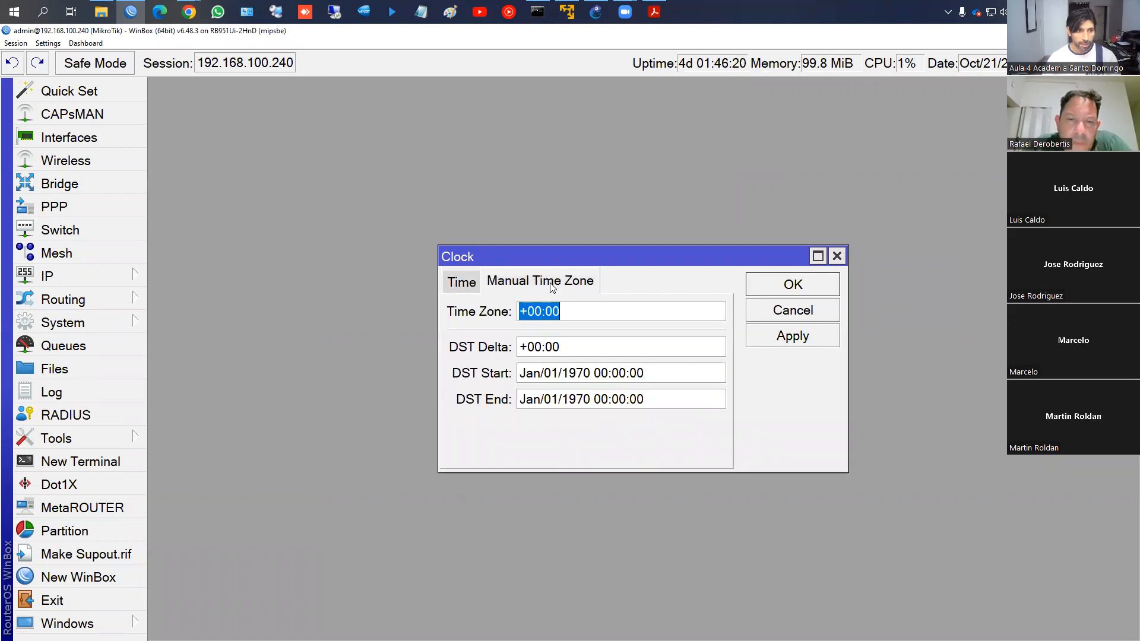
{"action": "left_click", "coordinate": [461, 283]}
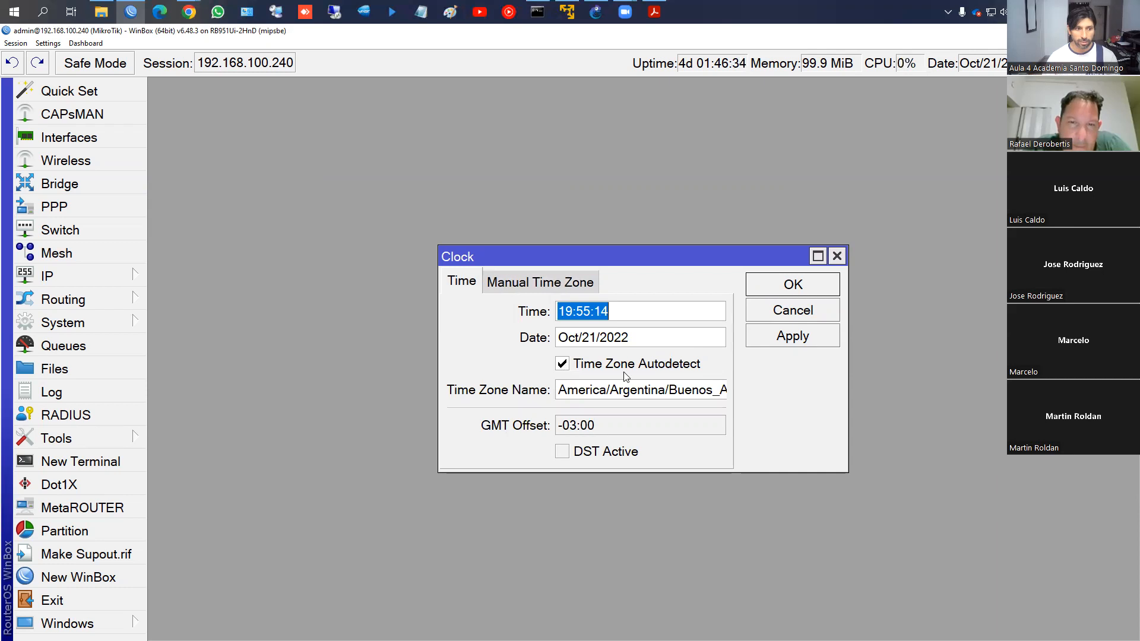
{"action": "left_click", "coordinate": [779, 290]}
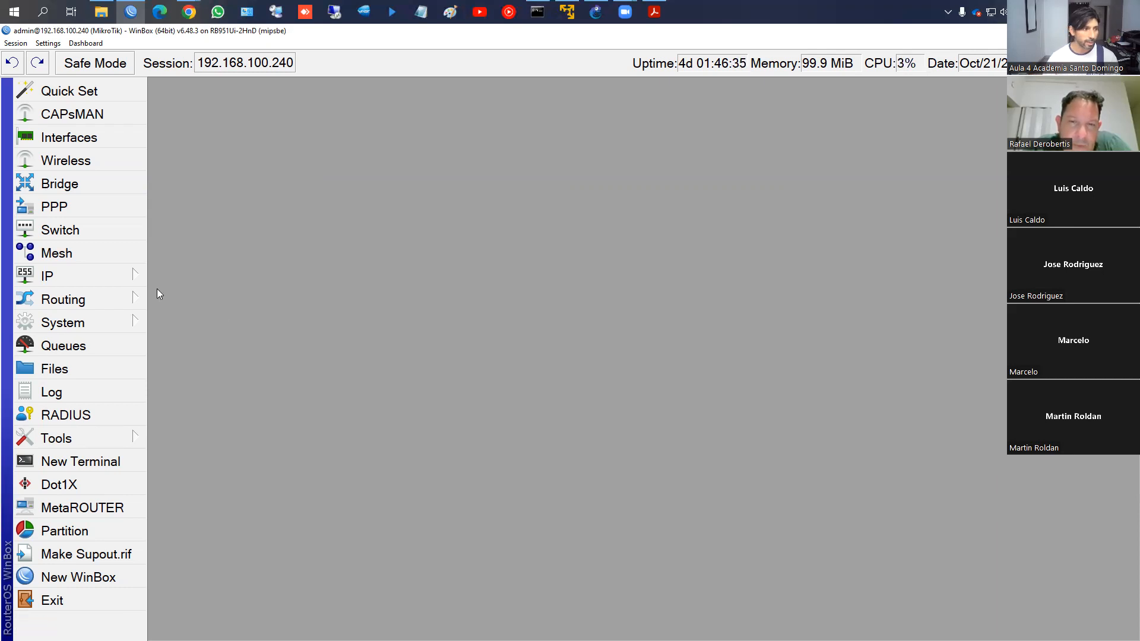
Change the router identity from MikroTik to Router in System > Identity
{"action": "left_click", "coordinate": [100, 321]}
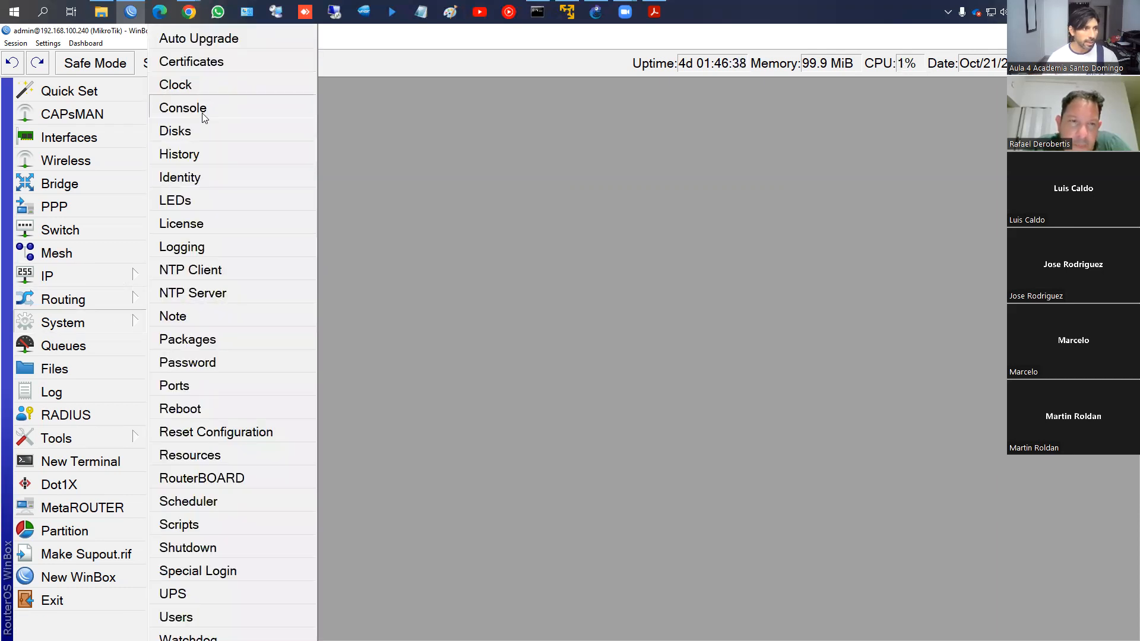
{"action": "left_click", "coordinate": [185, 177]}
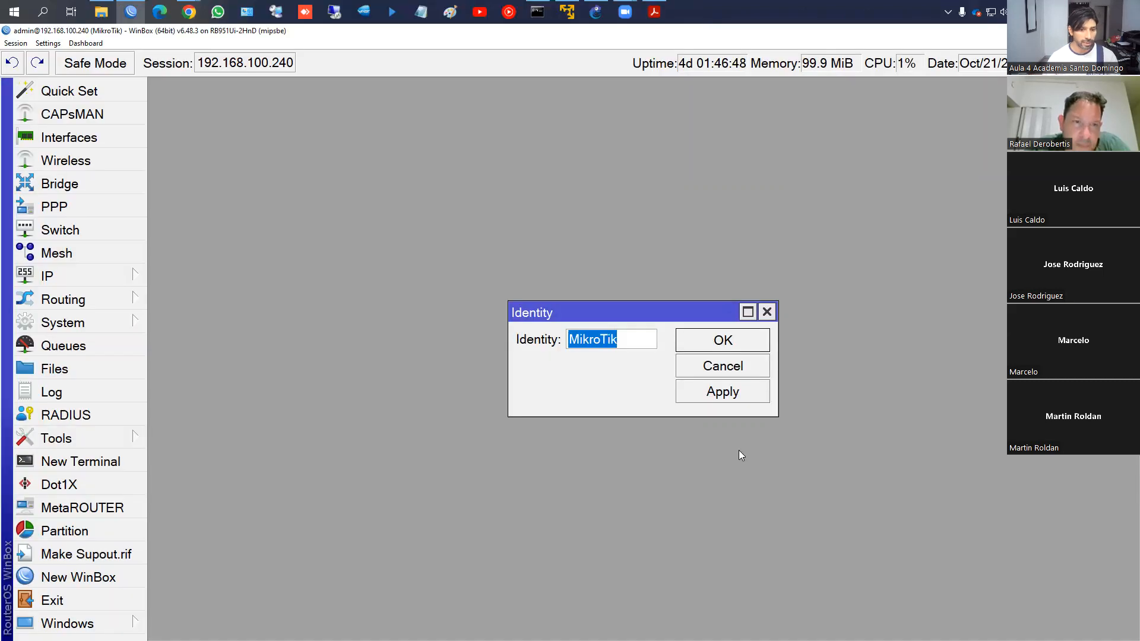
{"action": "type", "text": "REou"}
{"action": "key", "text": "BackSpace"}
{"action": "key", "text": "BackSpace"}
{"action": "type", "text": "outer"}
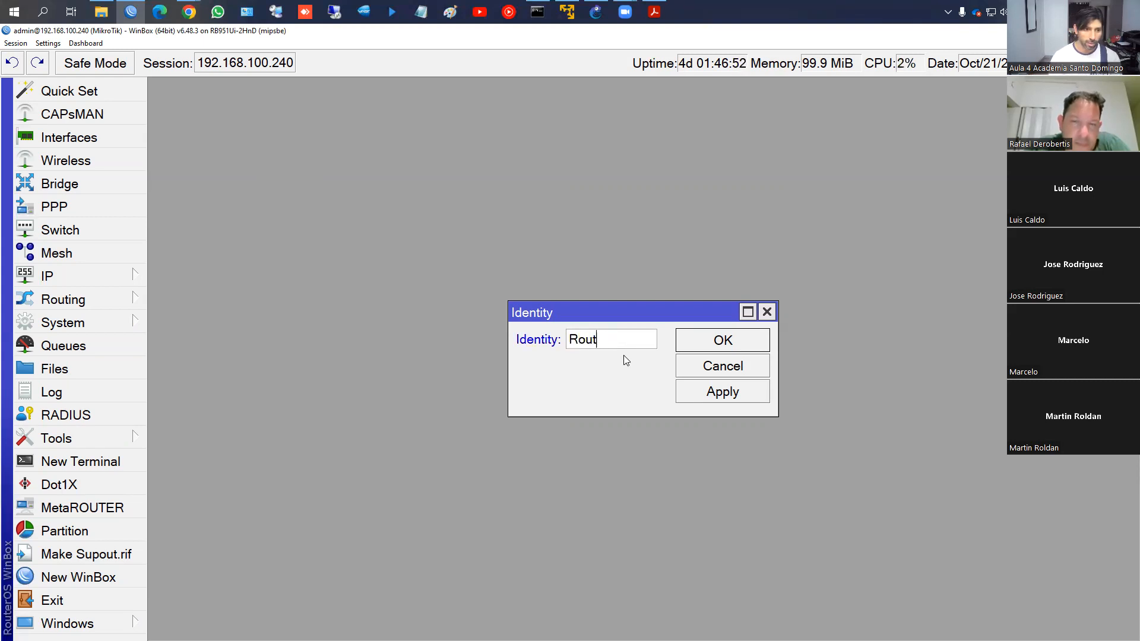
{"action": "left_click", "coordinate": [707, 341]}
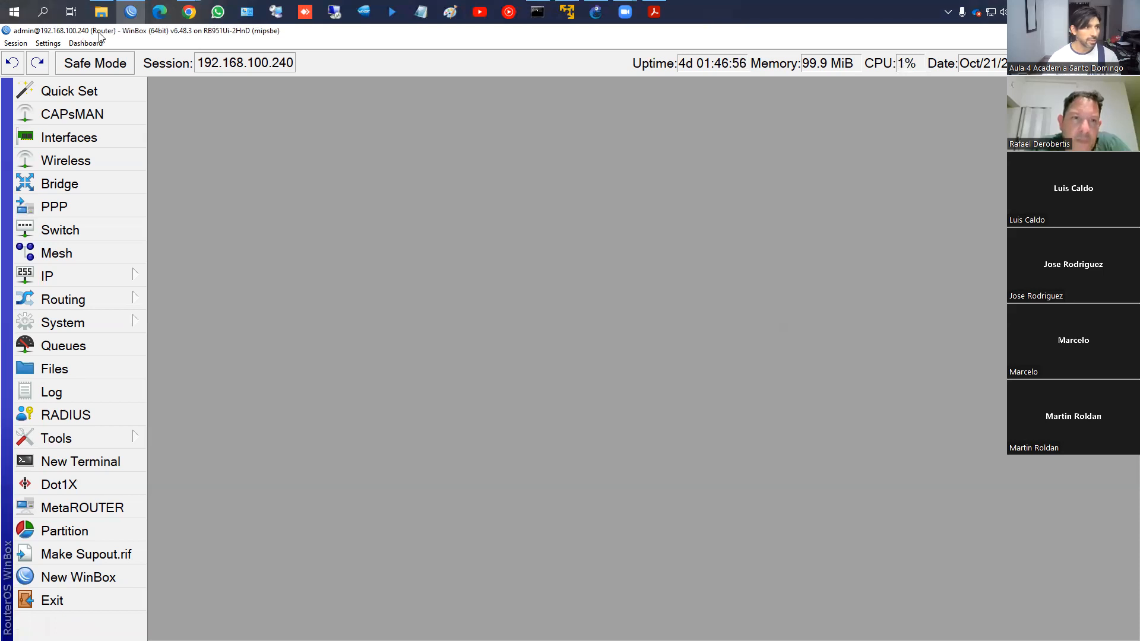
Open a new WinBox loader and check the Neighbors list for the renamed router
{"action": "middle_click", "coordinate": [133, 12]}
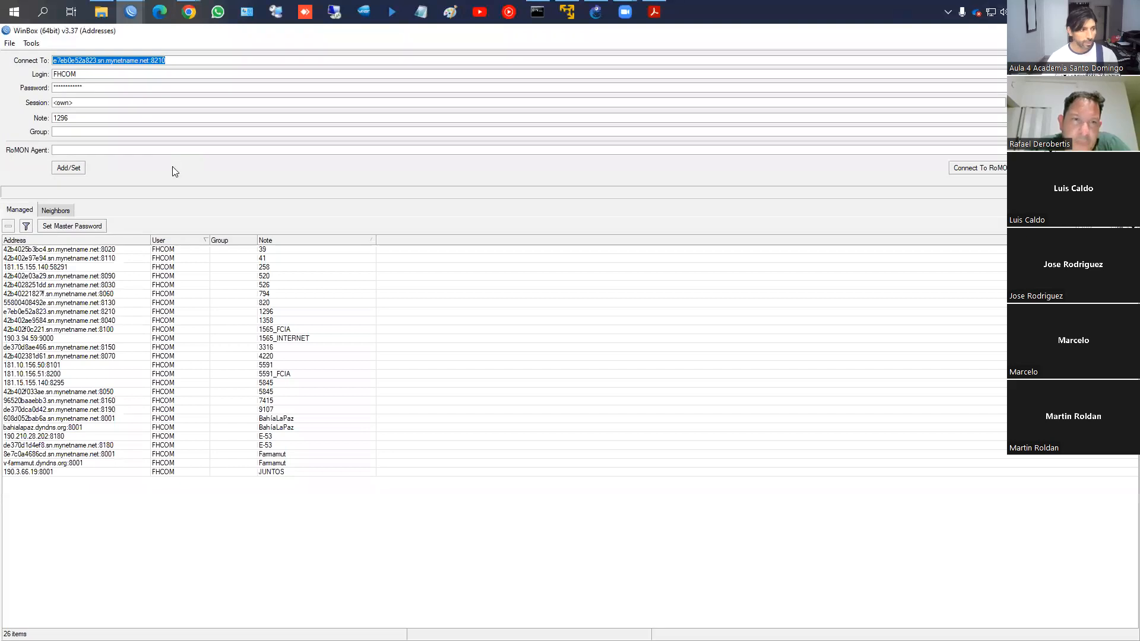
{"action": "left_click", "coordinate": [62, 211]}
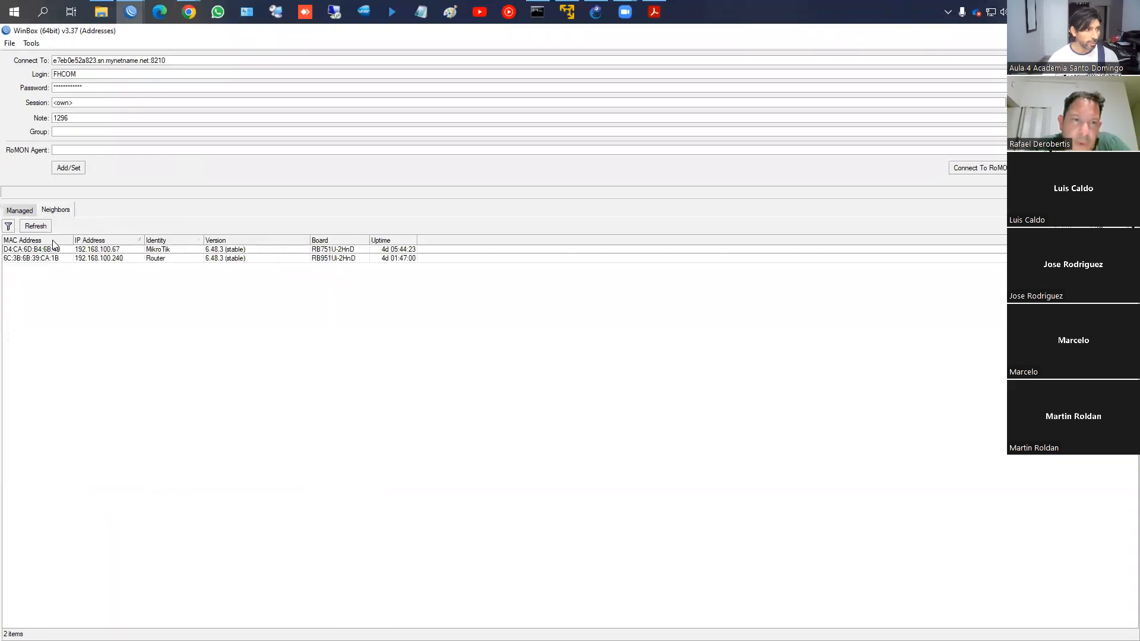
{"action": "key", "text": "ctrl+1"}
{"action": "left_click", "coordinate": [146, 261]}
{"action": "left_click_drag", "start_coordinate": [138, 244], "coordinate": [187, 265]}
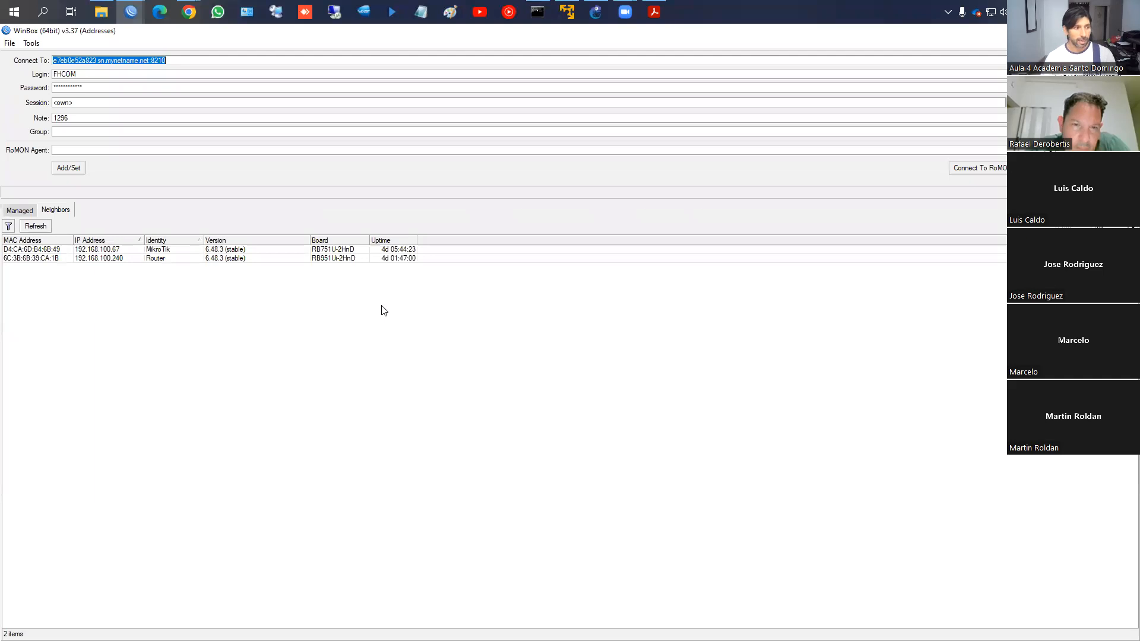
Back in the router session, open a New Terminal window and place it higher on screen
{"action": "key", "text": "alt+Tab"}
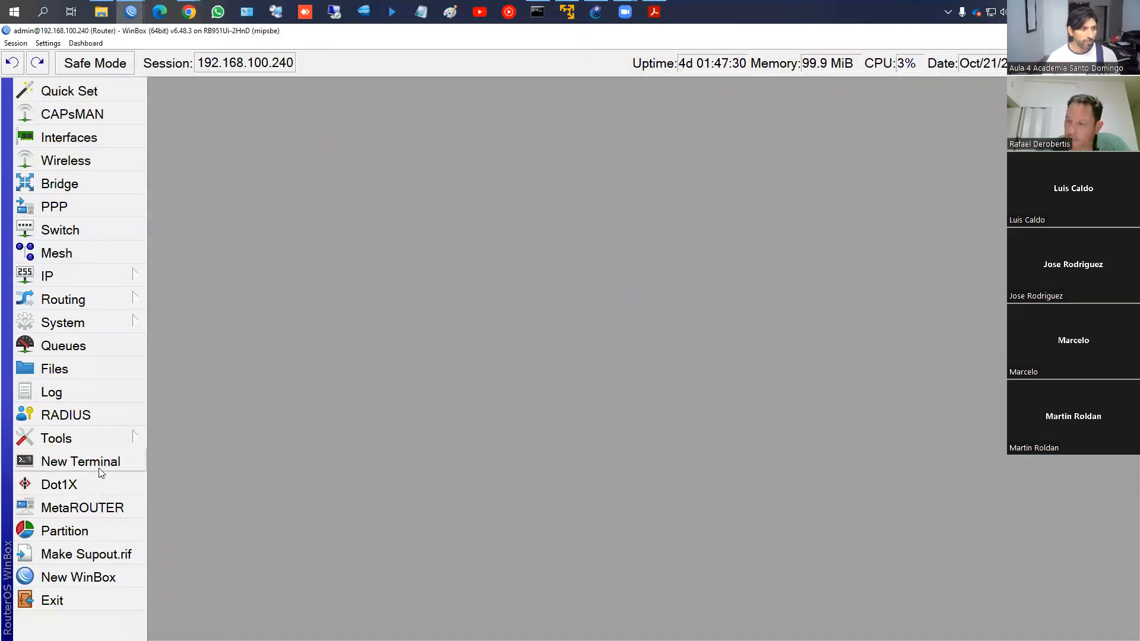
{"action": "left_click", "coordinate": [83, 462]}
{"action": "left_click_drag", "start_coordinate": [587, 196], "coordinate": [539, 110]}
Rename the router to Router1 with 'system identity set name=Router1', then close the terminal
{"action": "type", "text": "system "}
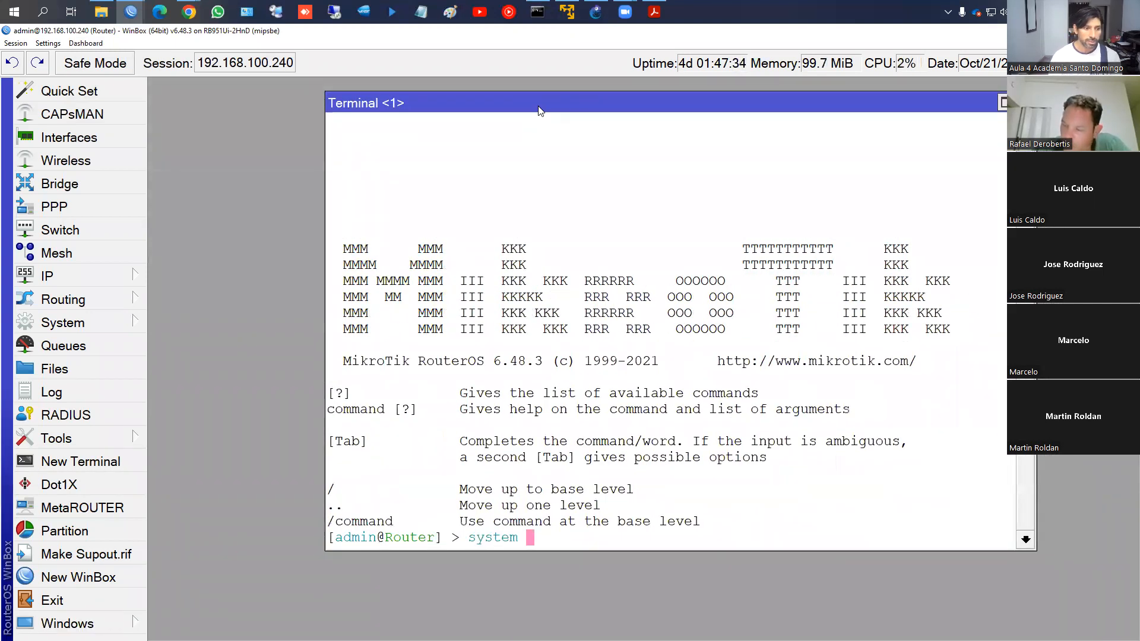
{"action": "type", "text": "identity set na"}
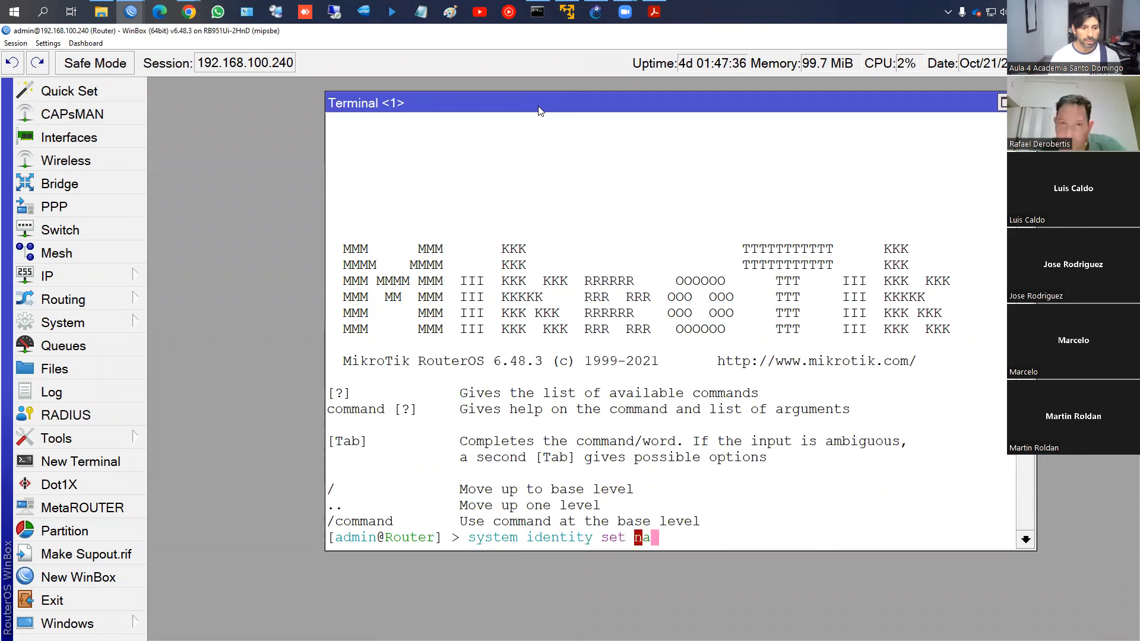
{"action": "type", "text": "me=Router1"}
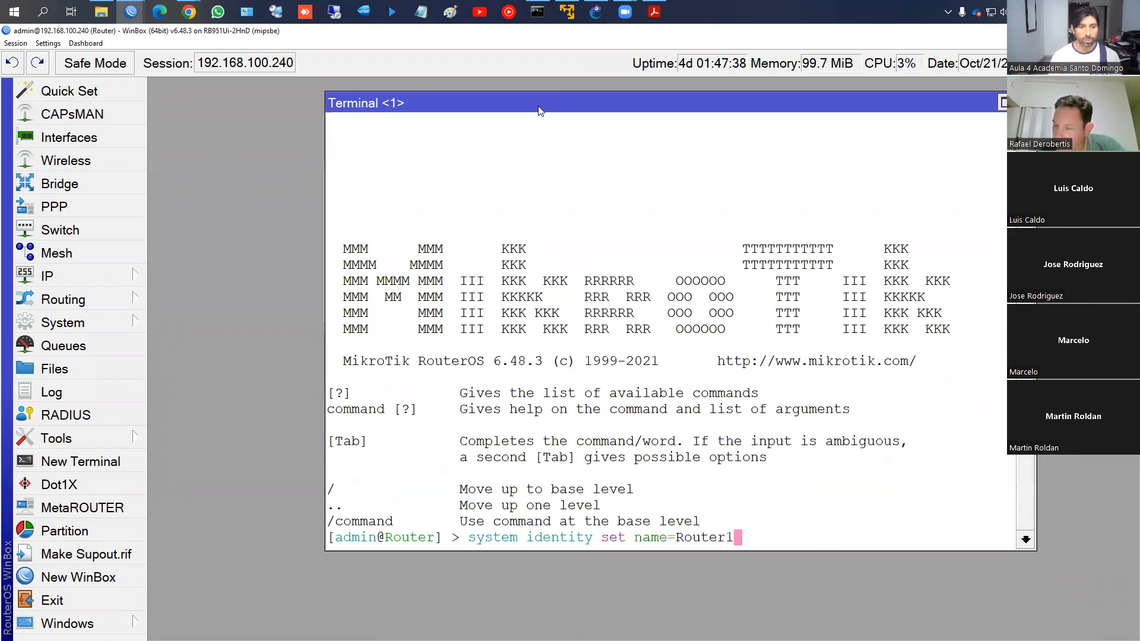
{"action": "key", "text": "Return"}
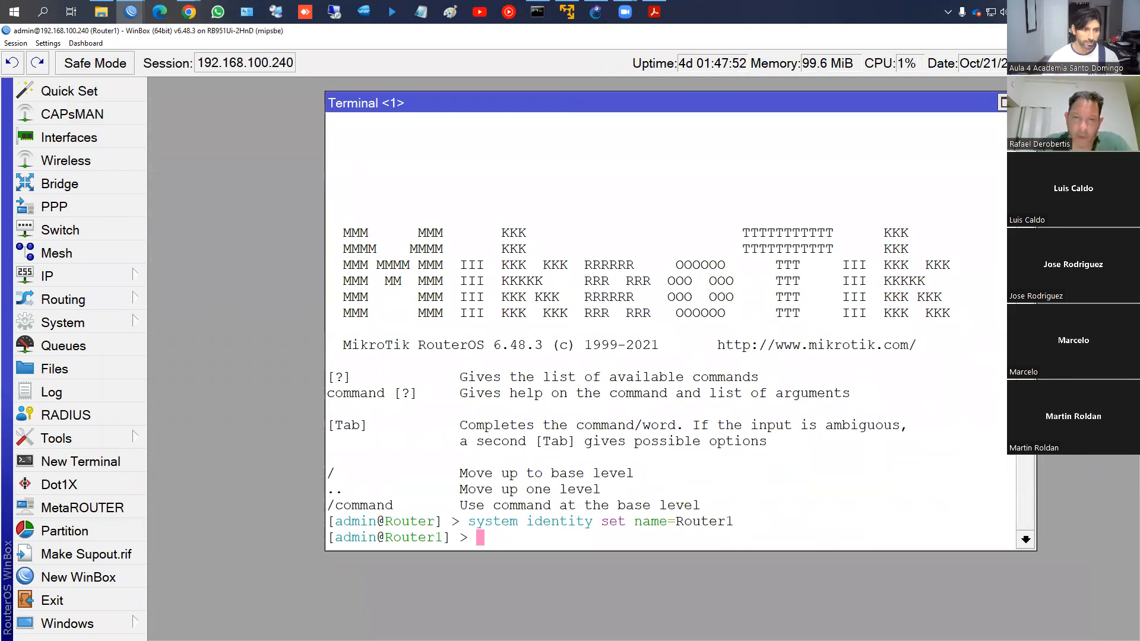
{"action": "left_click", "coordinate": [1025, 103]}
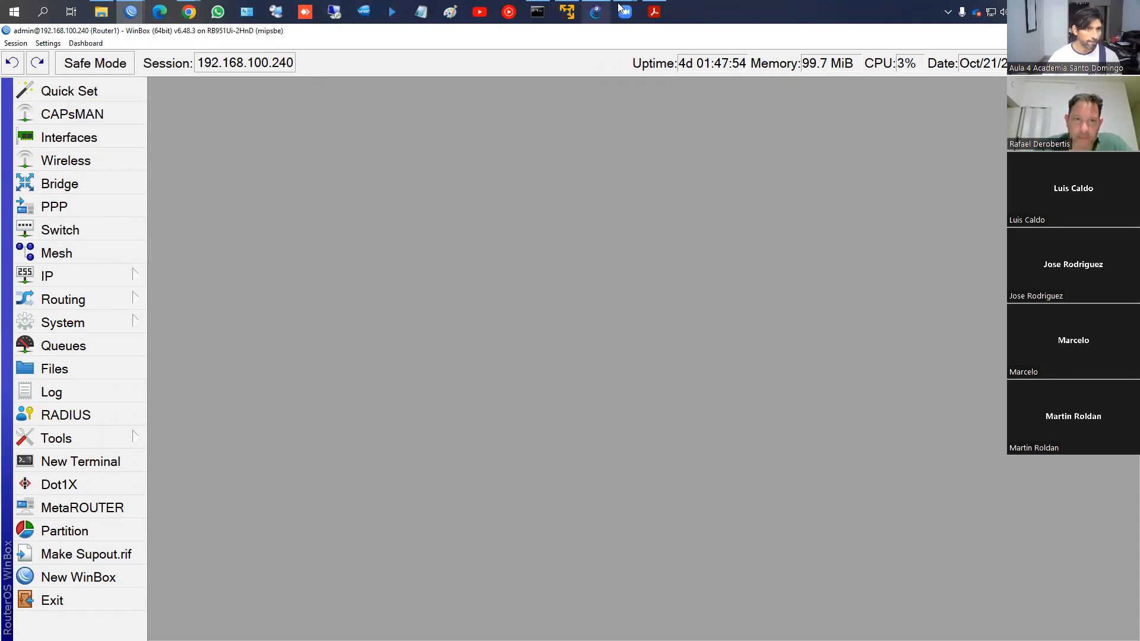
Start a System > Reboot of the router and decline it with No
{"action": "left_click", "coordinate": [88, 326]}
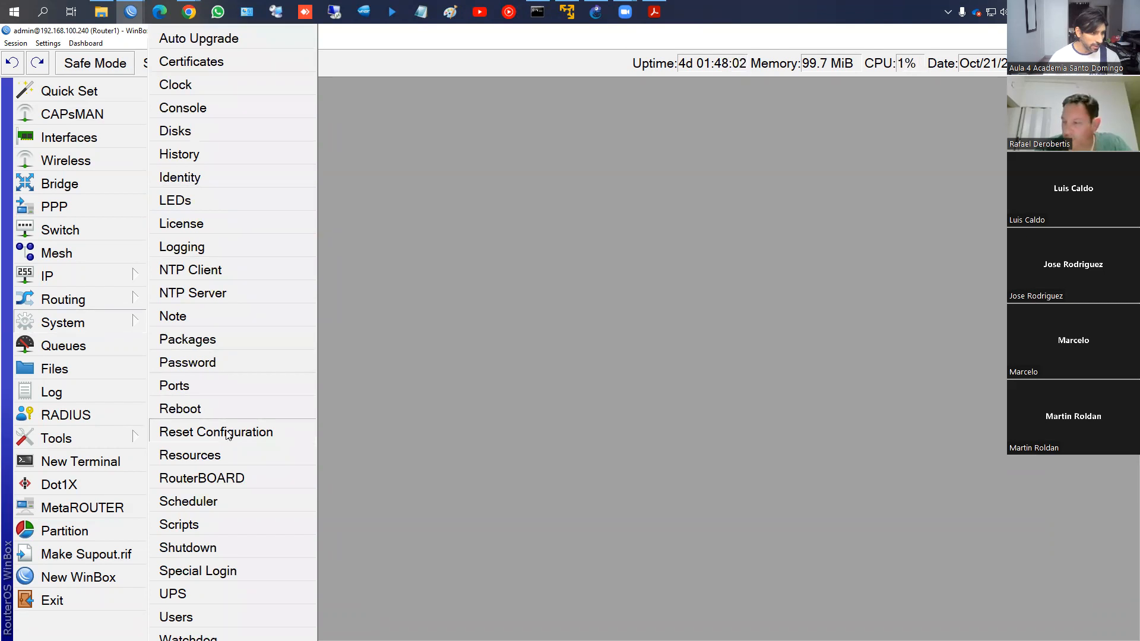
{"action": "left_click", "coordinate": [187, 409]}
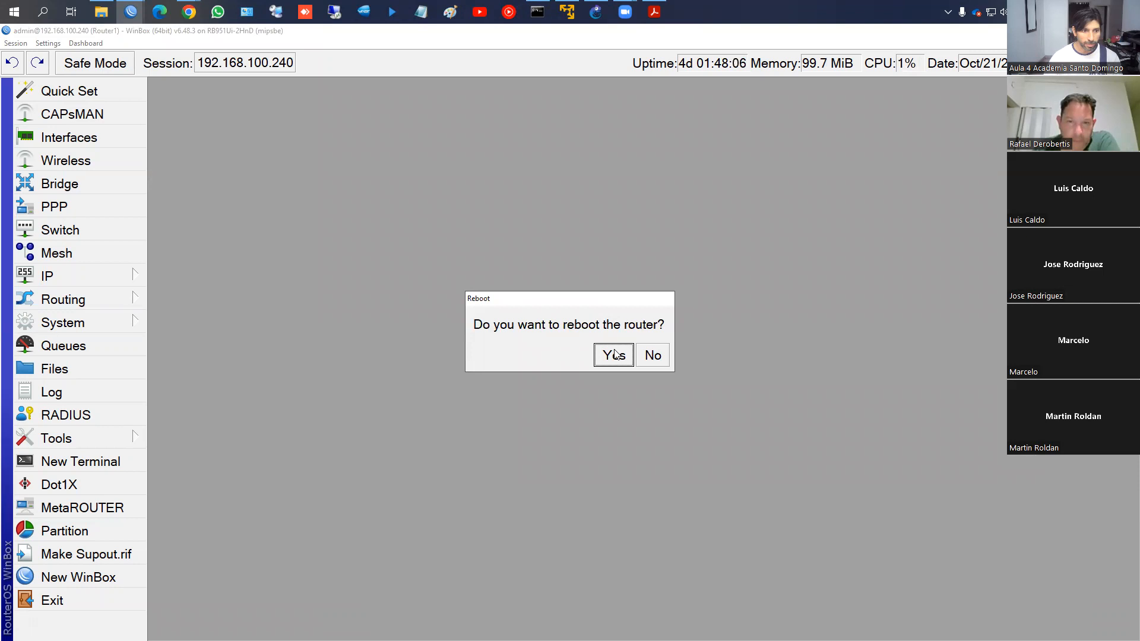
{"action": "left_click", "coordinate": [653, 362]}
Close the System menu and bring the course PDF to the front on slide 21
{"action": "left_click", "coordinate": [105, 325]}
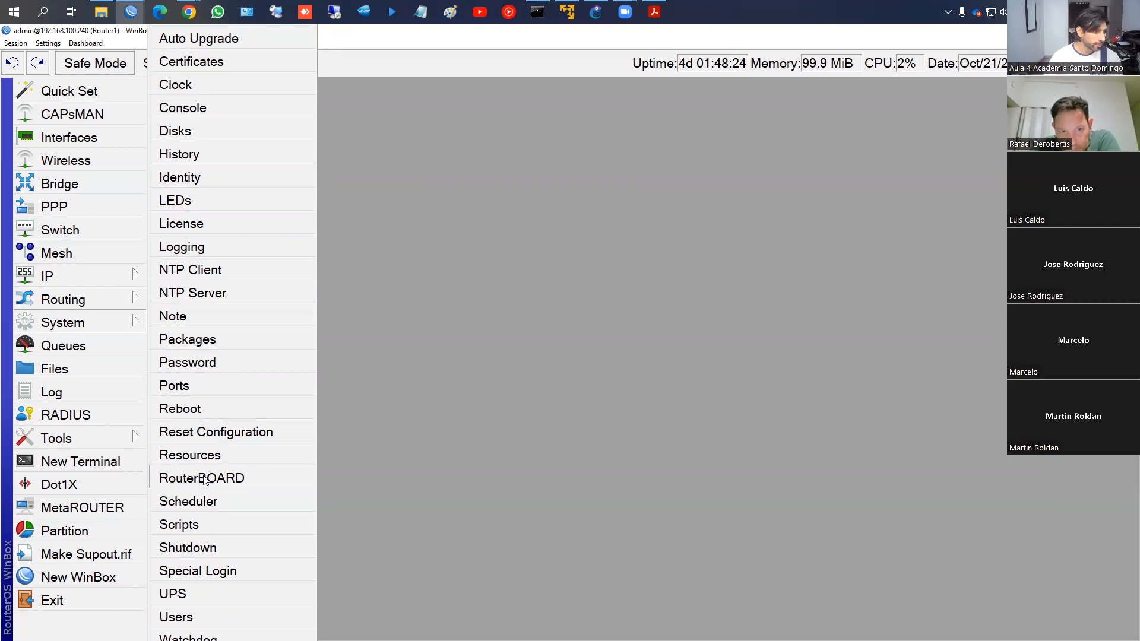
{"action": "left_click", "coordinate": [462, 362]}
{"action": "left_click", "coordinate": [655, 11]}
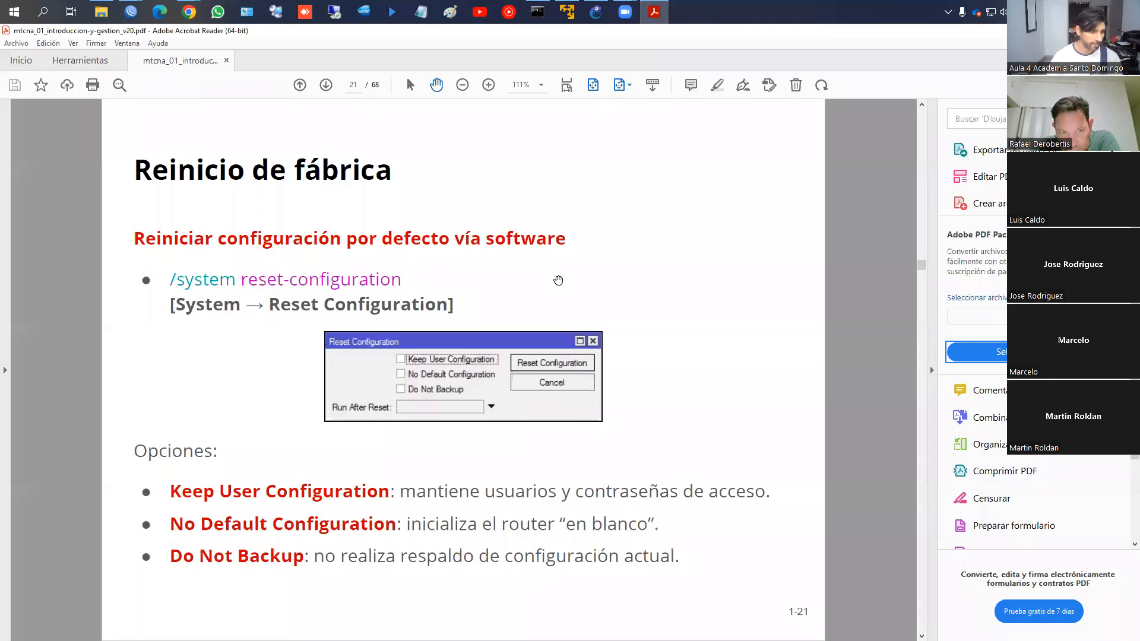
Scroll the PDF from slide 21 down to slide 23, 'Reinstalación utilizando Netinstall'
{"action": "scroll", "coordinate": [558, 281], "scroll_direction": "down", "scroll_amount": 1}
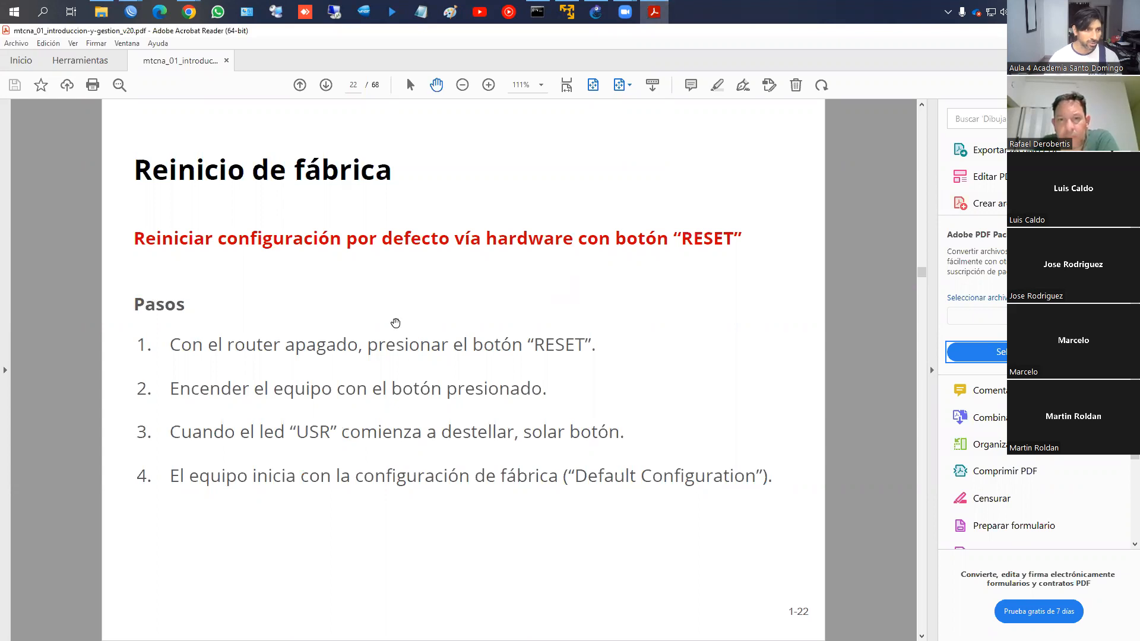
{"action": "scroll", "coordinate": [394, 323], "scroll_direction": "down", "scroll_amount": 2}
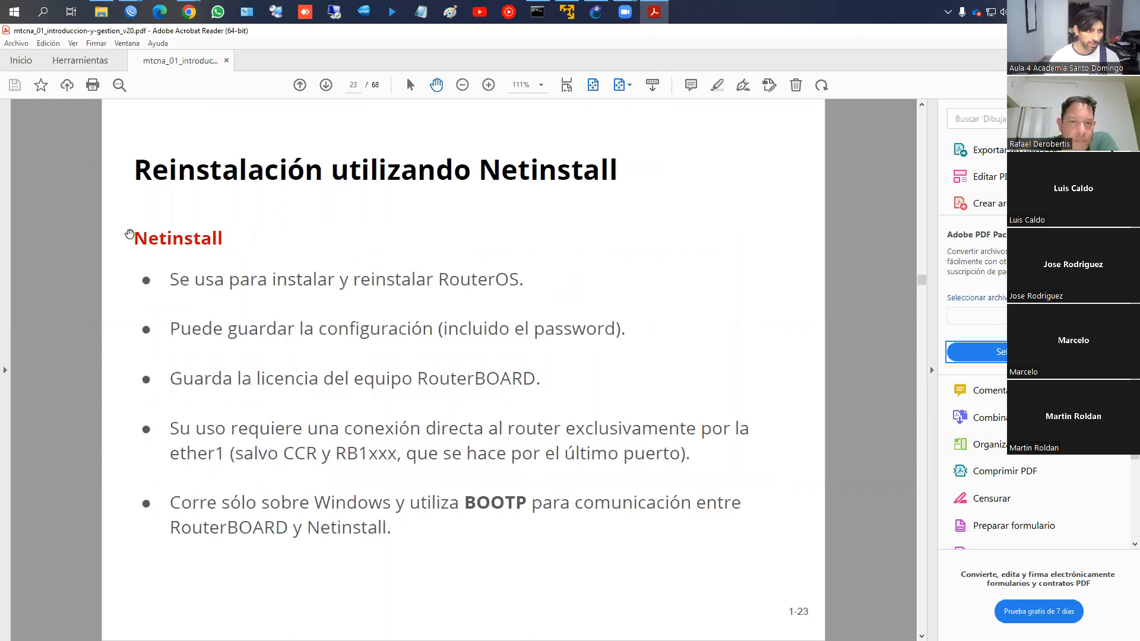
Mark up the four Netinstall bullets in red, circle RB1xxx and write 1100, then clear them and scroll to slide 24
{"action": "left_click_drag", "start_coordinate": [162, 265], "coordinate": [541, 293]}
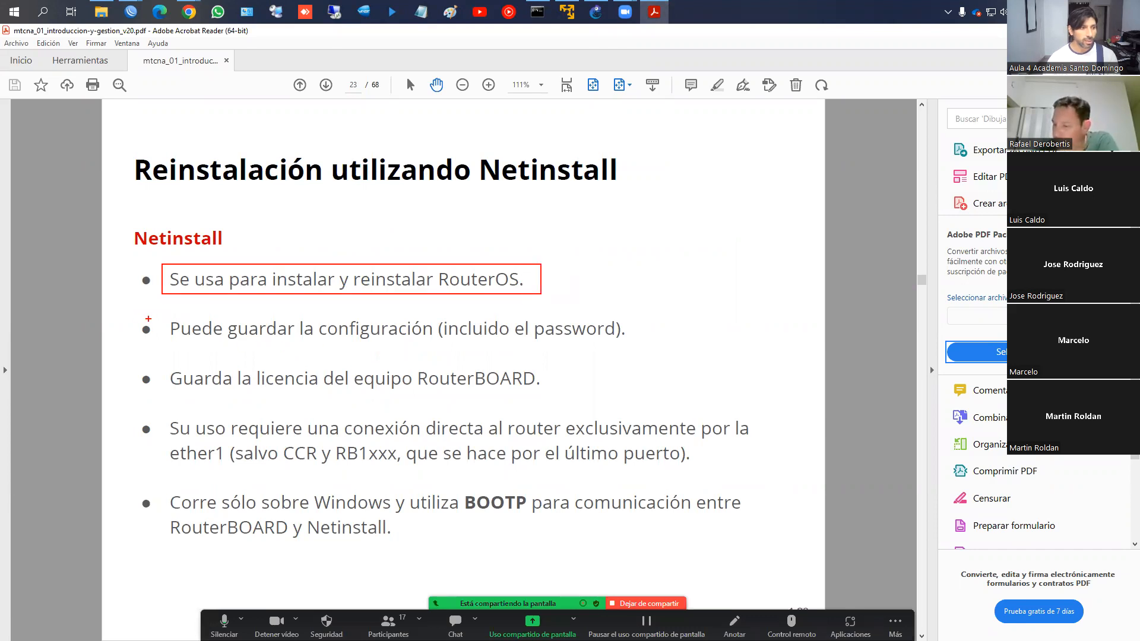
{"action": "left_click_drag", "start_coordinate": [159, 317], "coordinate": [649, 345]}
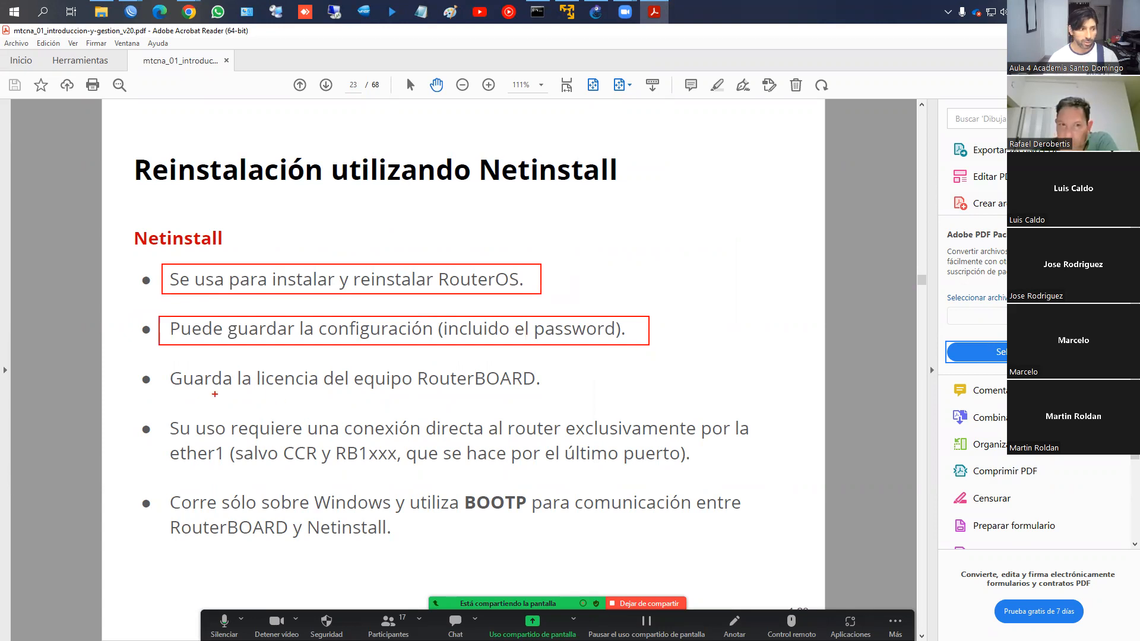
{"action": "mouse_move", "coordinate": [159, 361]}
{"action": "left_mouse_down"}
{"action": "mouse_move", "coordinate": [579, 419]}
{"action": "mouse_move", "coordinate": [575, 407]}
{"action": "left_mouse_up"}
{"action": "mouse_move", "coordinate": [154, 418]}
{"action": "left_mouse_down"}
{"action": "mouse_move", "coordinate": [372, 445]}
{"action": "mouse_move", "coordinate": [757, 446]}
{"action": "mouse_move", "coordinate": [768, 469]}
{"action": "left_mouse_up"}
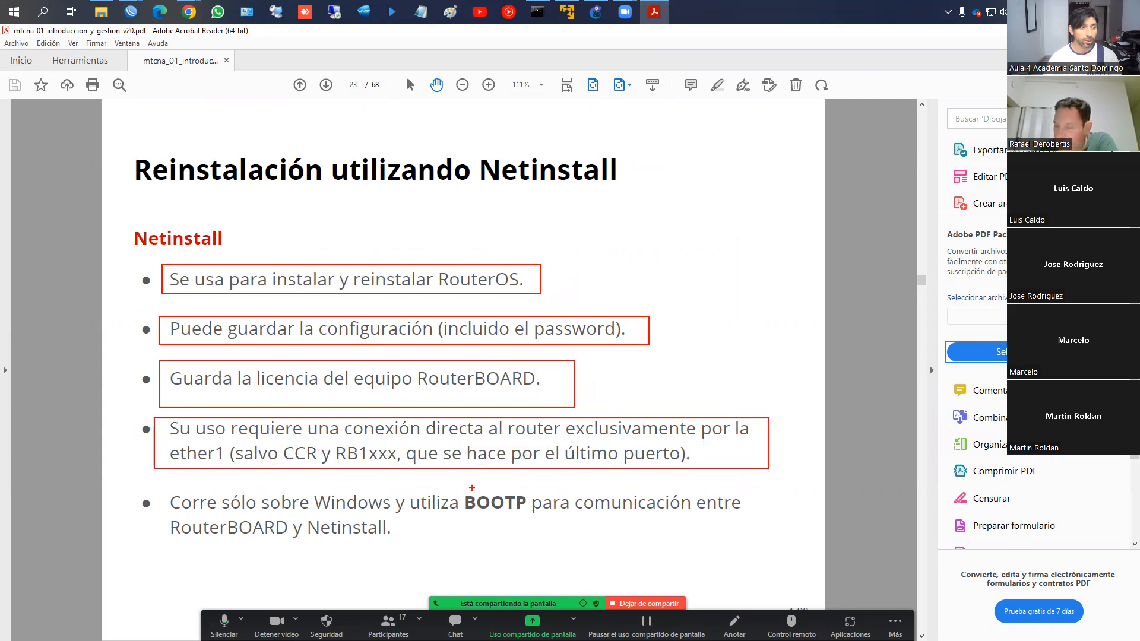
{"action": "mouse_move", "coordinate": [340, 461]}
{"action": "left_mouse_down"}
{"action": "mouse_move", "coordinate": [380, 472]}
{"action": "mouse_move", "coordinate": [399, 447]}
{"action": "mouse_move", "coordinate": [336, 456]}
{"action": "left_mouse_up"}
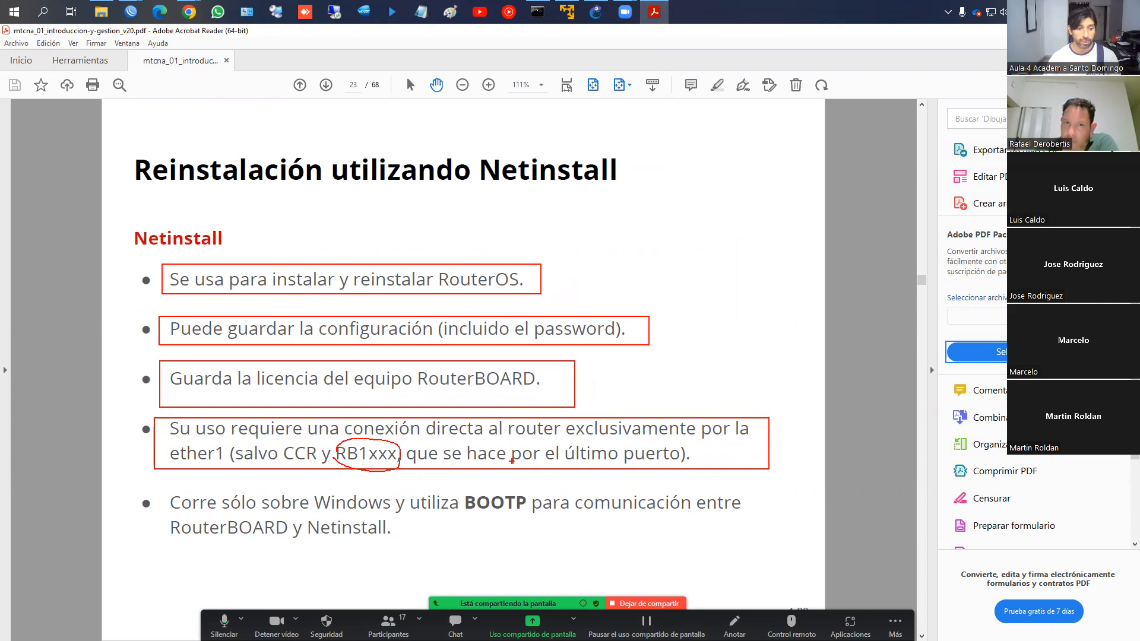
{"action": "mouse_move", "coordinate": [638, 369]}
{"action": "left_mouse_down"}
{"action": "mouse_move", "coordinate": [639, 389]}
{"action": "mouse_move", "coordinate": [649, 376]}
{"action": "mouse_move", "coordinate": [712, 383]}
{"action": "left_mouse_up"}
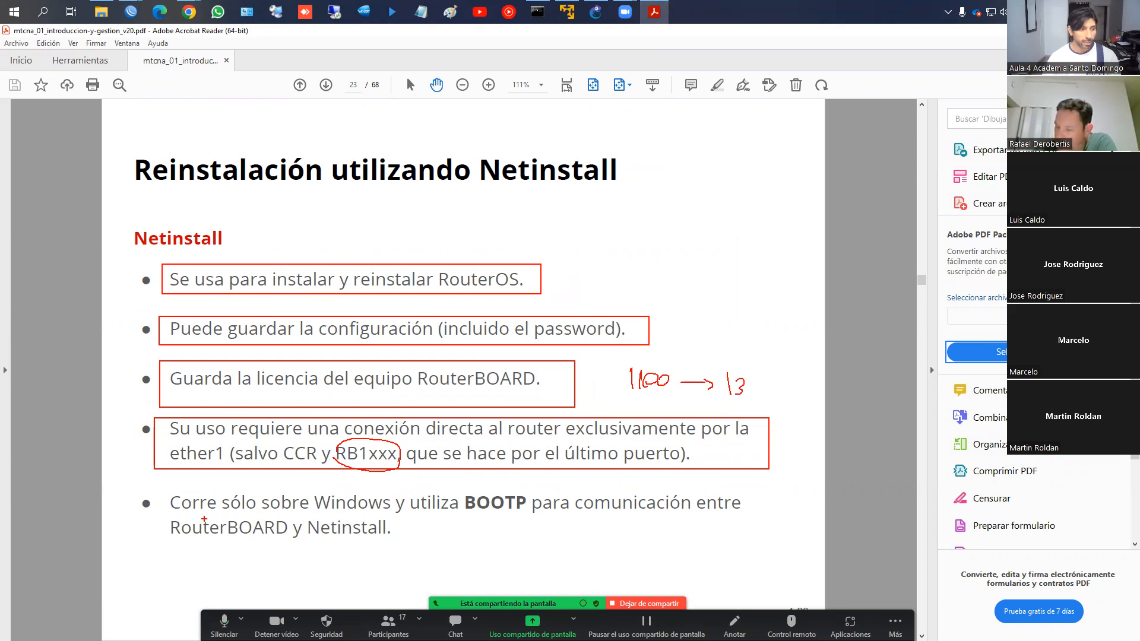
{"action": "key", "text": "Escape"}
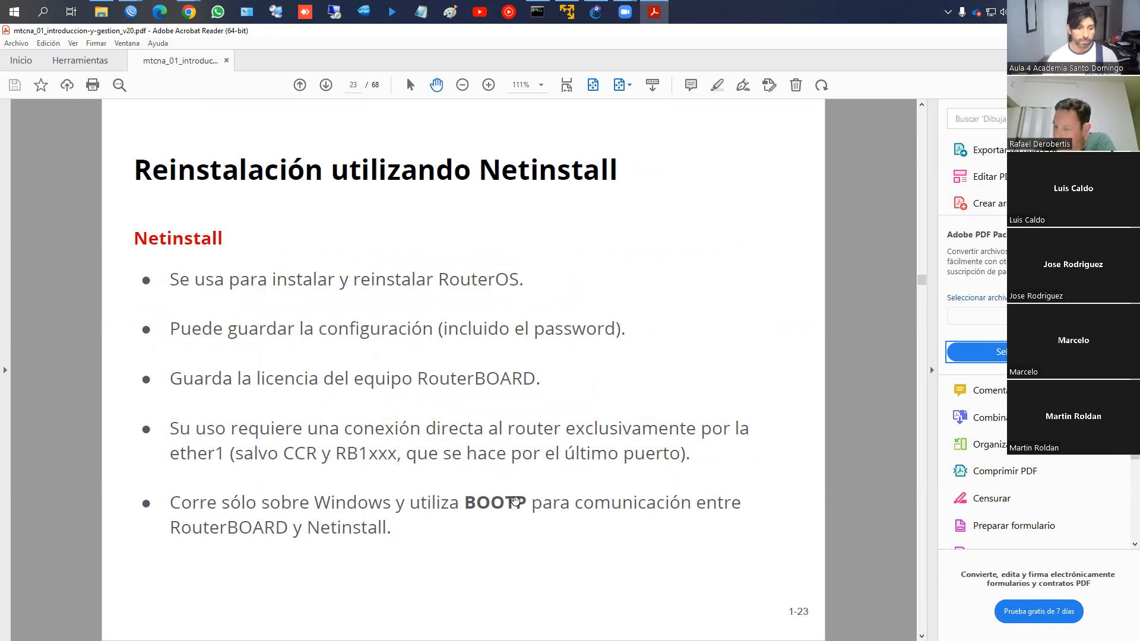
{"action": "scroll", "coordinate": [515, 502], "scroll_direction": "down", "scroll_amount": 1}
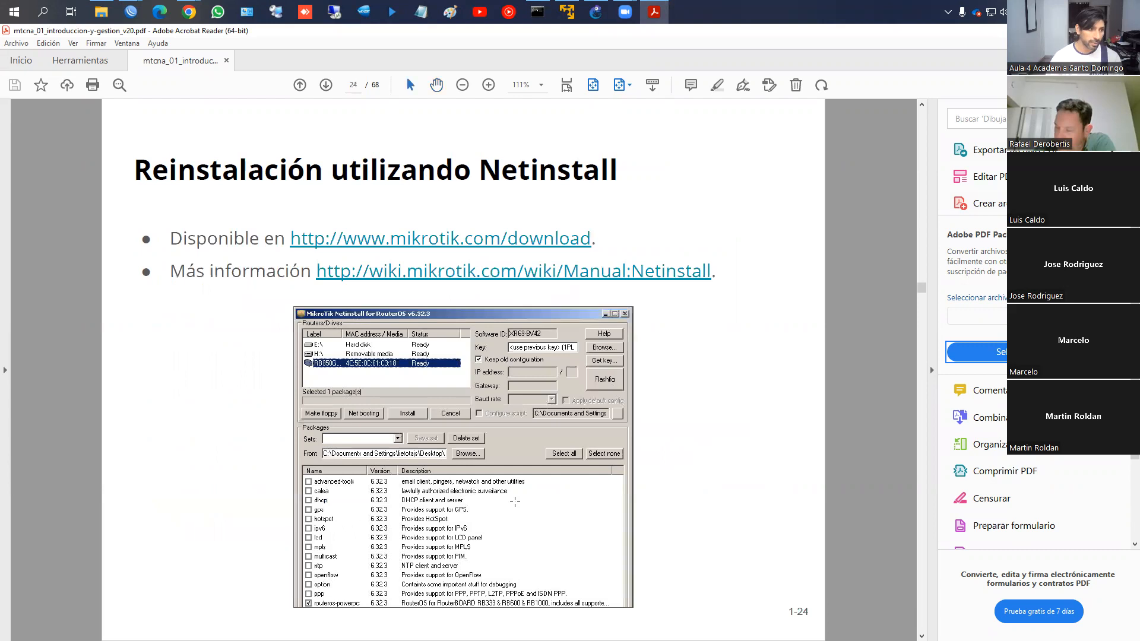
Page through the PDF from slide 24 to slide 41, 'LAB: Router Identity'
{"action": "scroll", "coordinate": [408, 378], "scroll_direction": "down", "scroll_amount": 3}
{"action": "scroll", "coordinate": [410, 378], "scroll_direction": "up", "scroll_amount": 3}
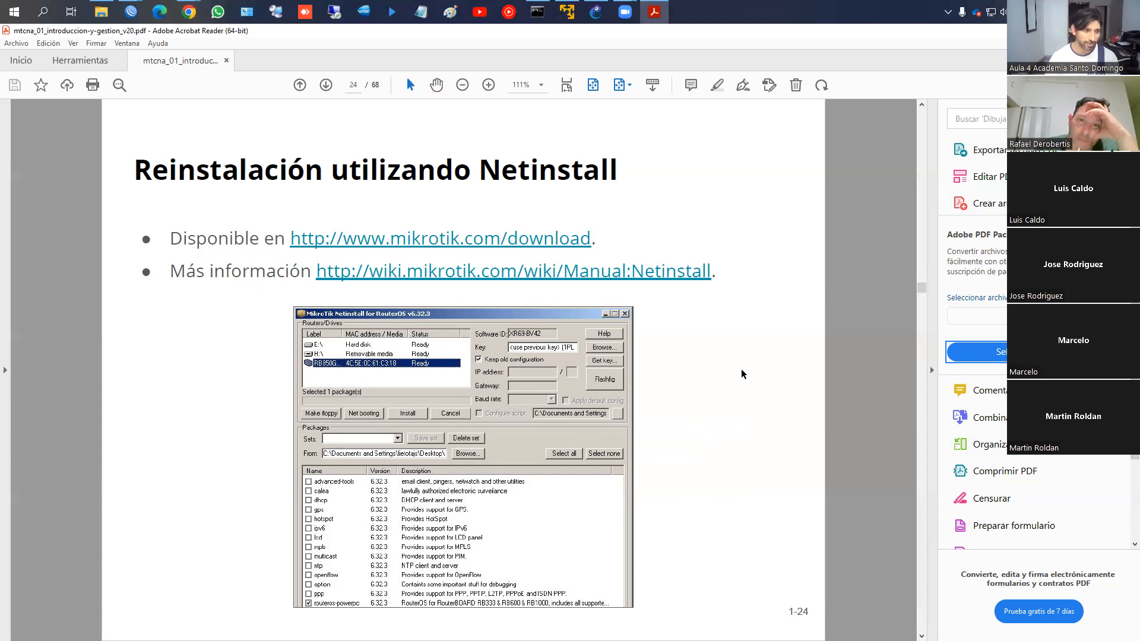
{"action": "key", "text": "Page_Down"}
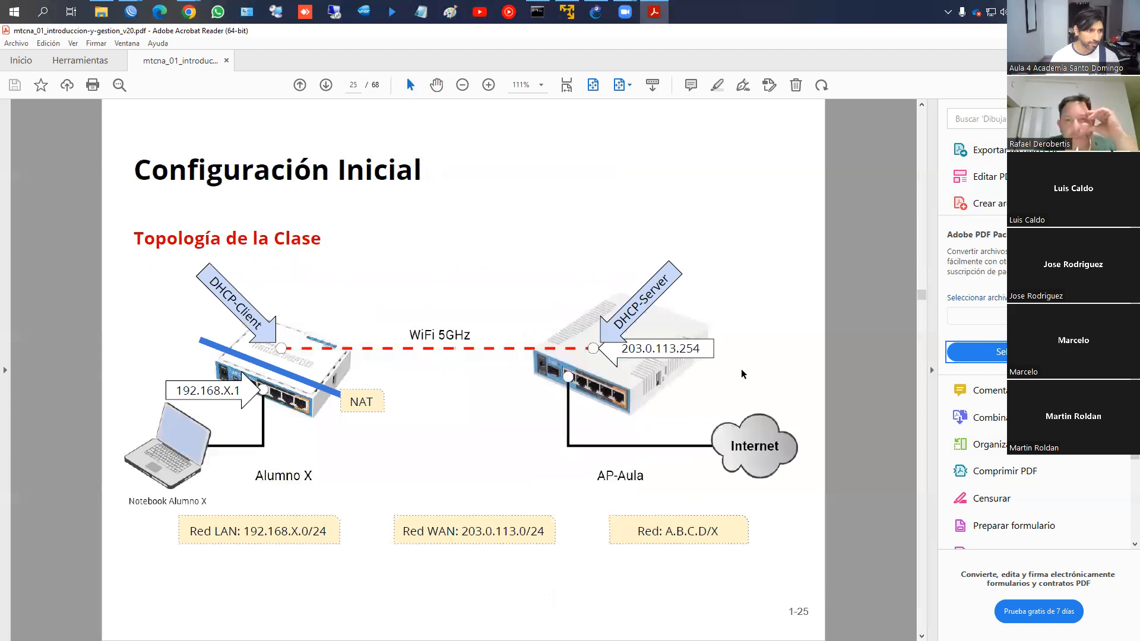
{"action": "key", "text": "Page_Down"}
{"action": "key", "text": "Page_Down"}
{"action": "key", "text": "Page_Down"}
{"action": "key", "text": "Page_Down"}
{"action": "key", "text": "Page_Down"}
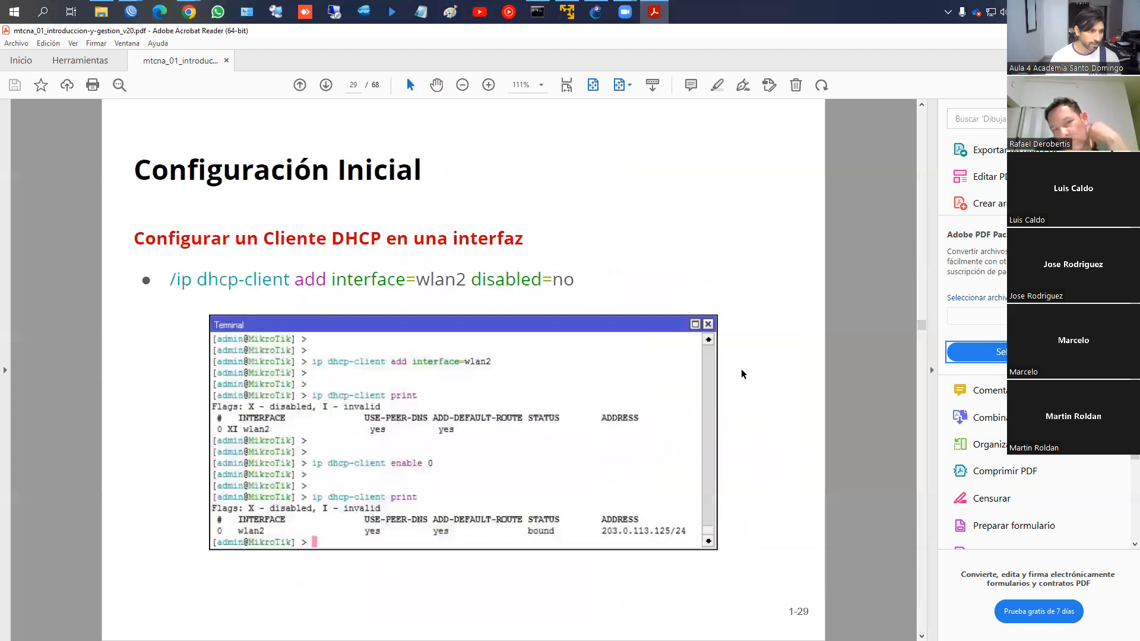
{"action": "key", "text": "Page_Down"}
{"action": "key", "text": "Page_Down"}
{"action": "key", "text": "Page_Down"}
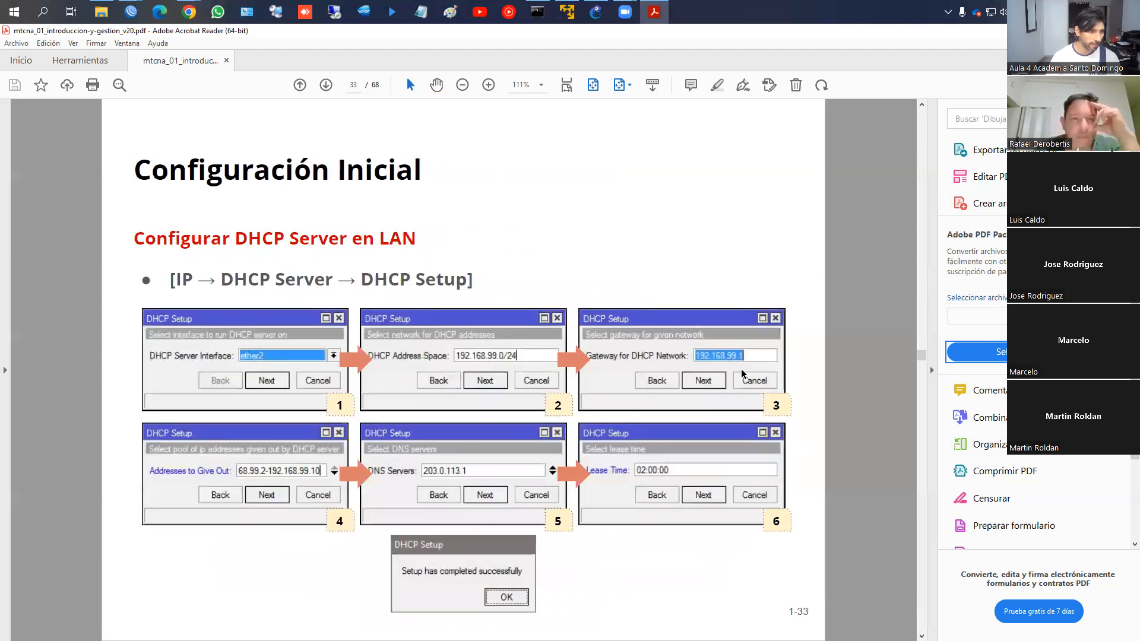
{"action": "key", "text": "Page_Down"}
{"action": "key", "text": "Page_Down"}
{"action": "key", "text": "Page_Up"}
{"action": "key", "text": "Page_Down"}
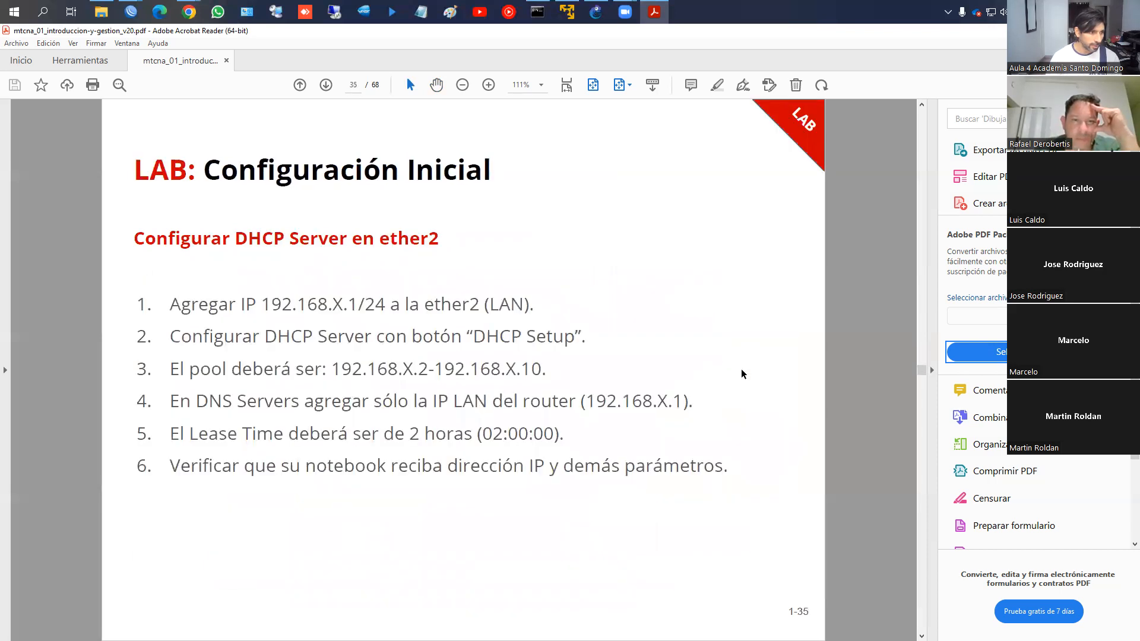
{"action": "key", "text": "Page_Down"}
{"action": "key", "text": "Page_Down"}
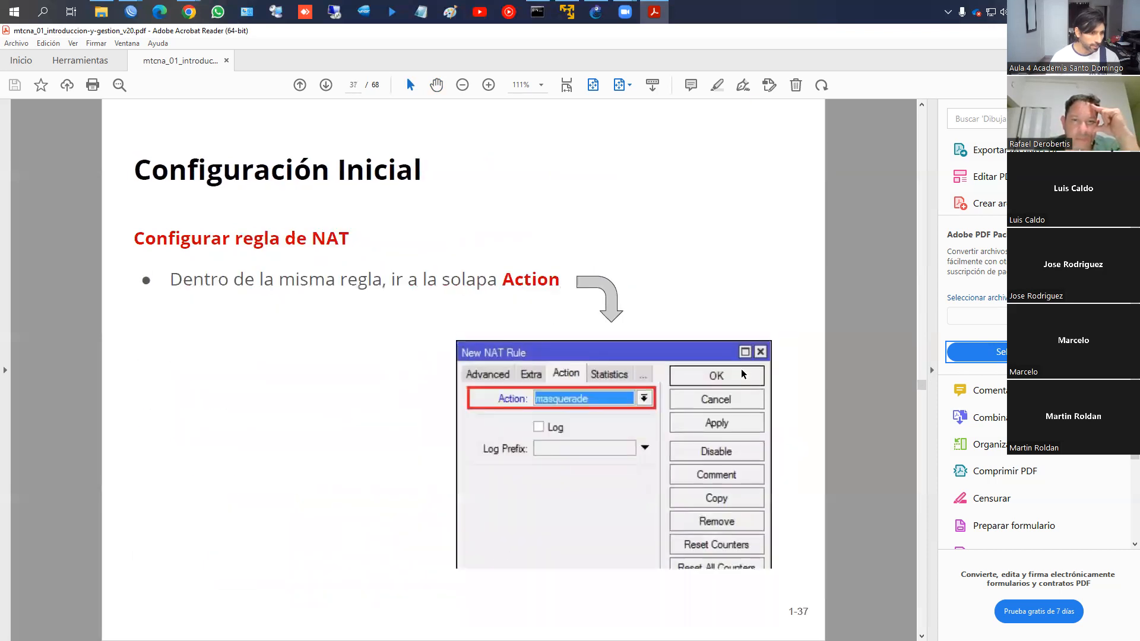
{"action": "key", "text": "Page_Down"}
{"action": "key", "text": "Page_Down"}
{"action": "key", "text": "Page_Down"}
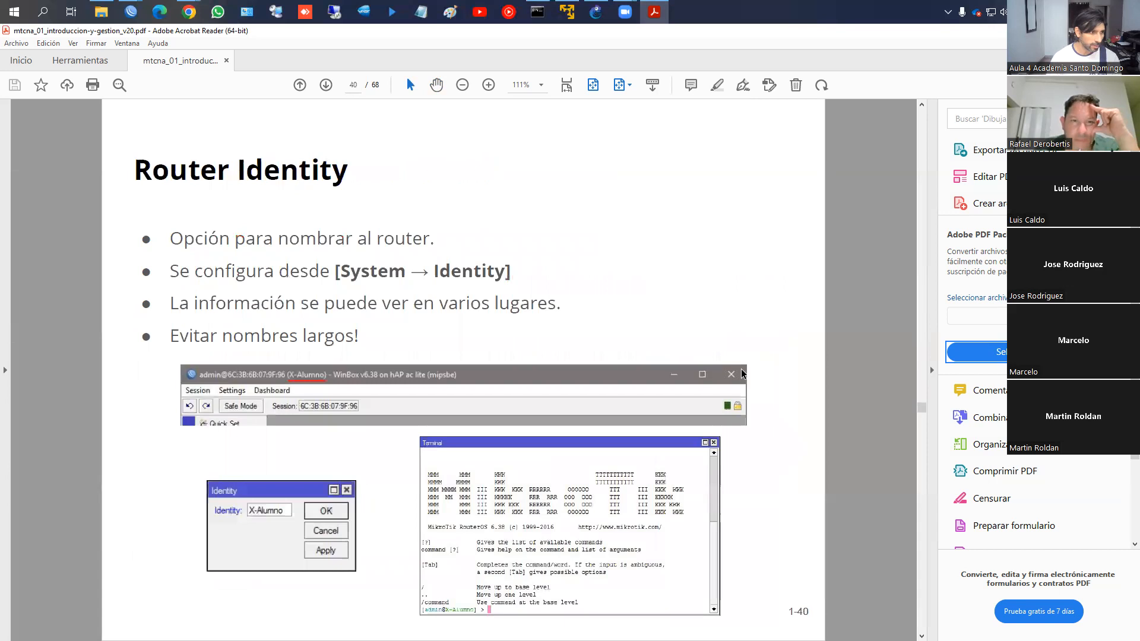
{"action": "key", "text": "Page_Down"}
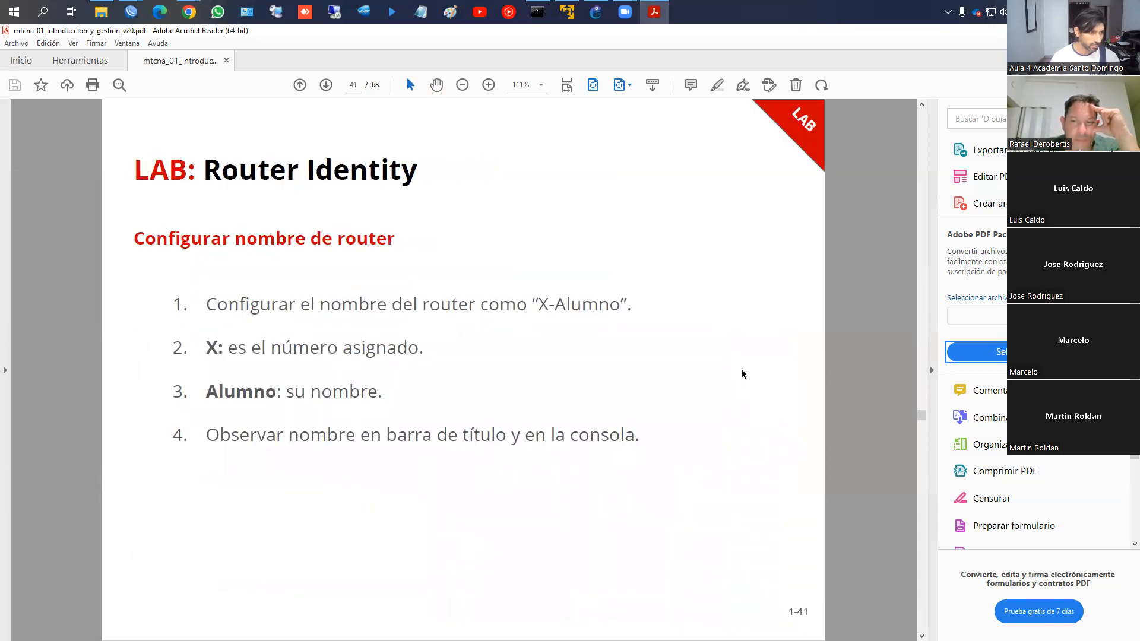
{"action": "key", "text": "Page_Down"}
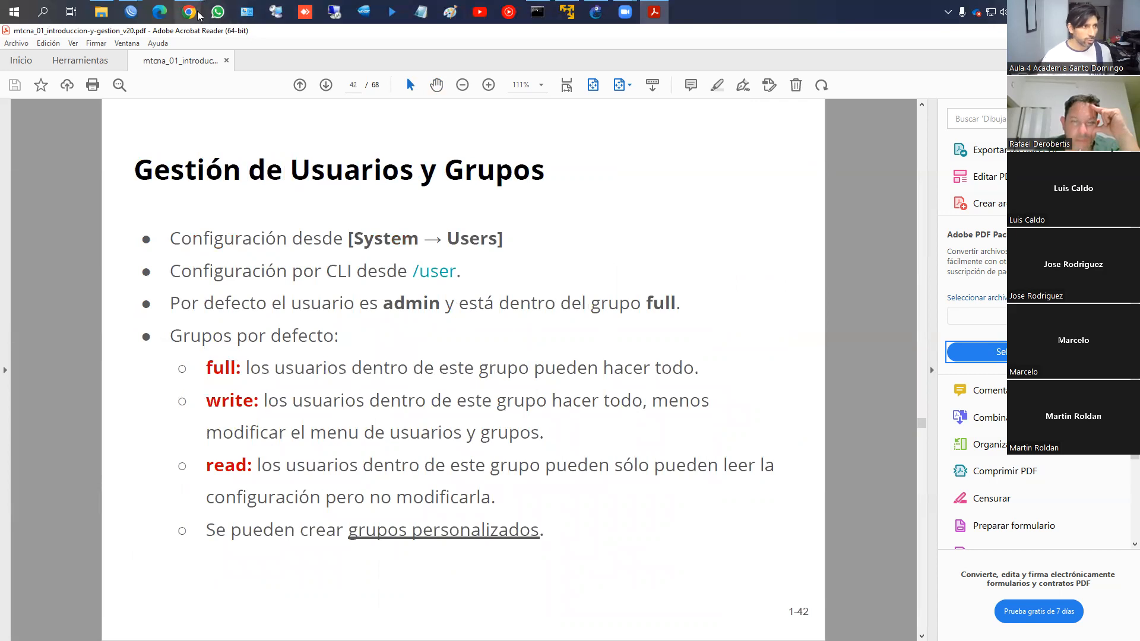
Close the Router1 WebFig, MikroTik User Meeting and Manual:IP/Address Chrome windows
{"action": "mouse_move", "coordinate": [188, 12]}
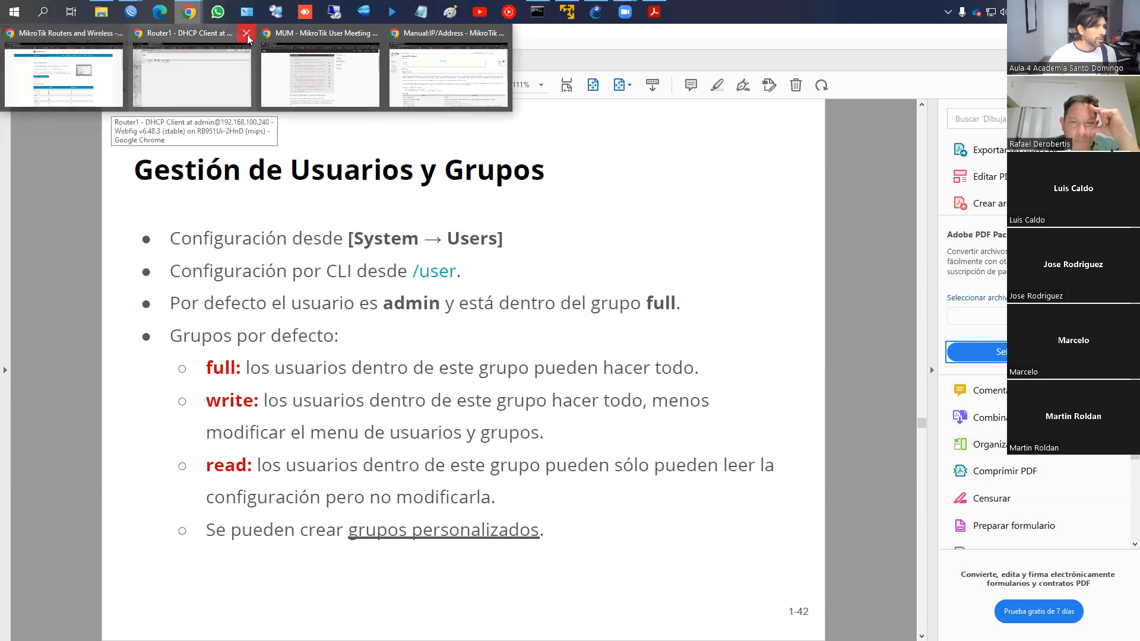
{"action": "left_click", "coordinate": [247, 37]}
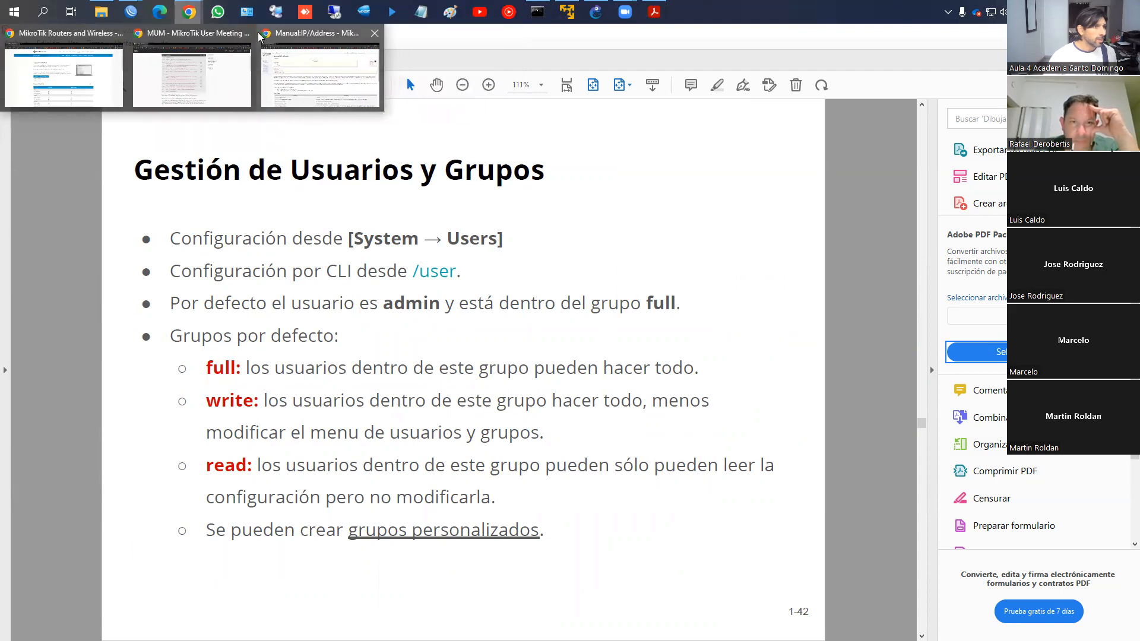
{"action": "left_click", "coordinate": [250, 32]}
{"action": "left_click", "coordinate": [296, 35]}
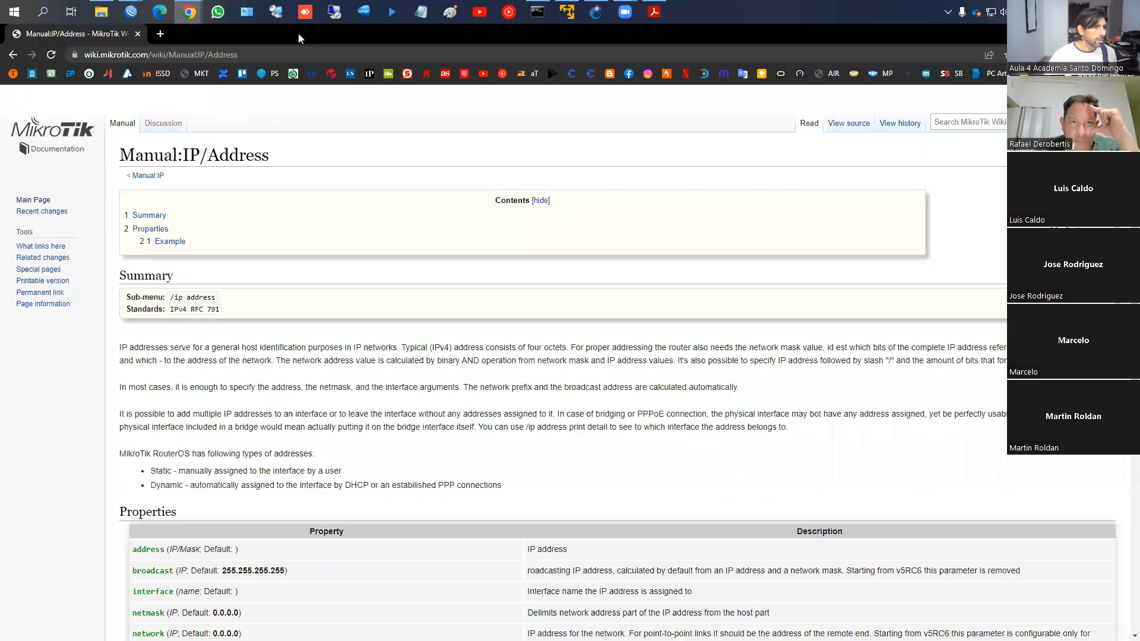
{"action": "left_click", "coordinate": [138, 34]}
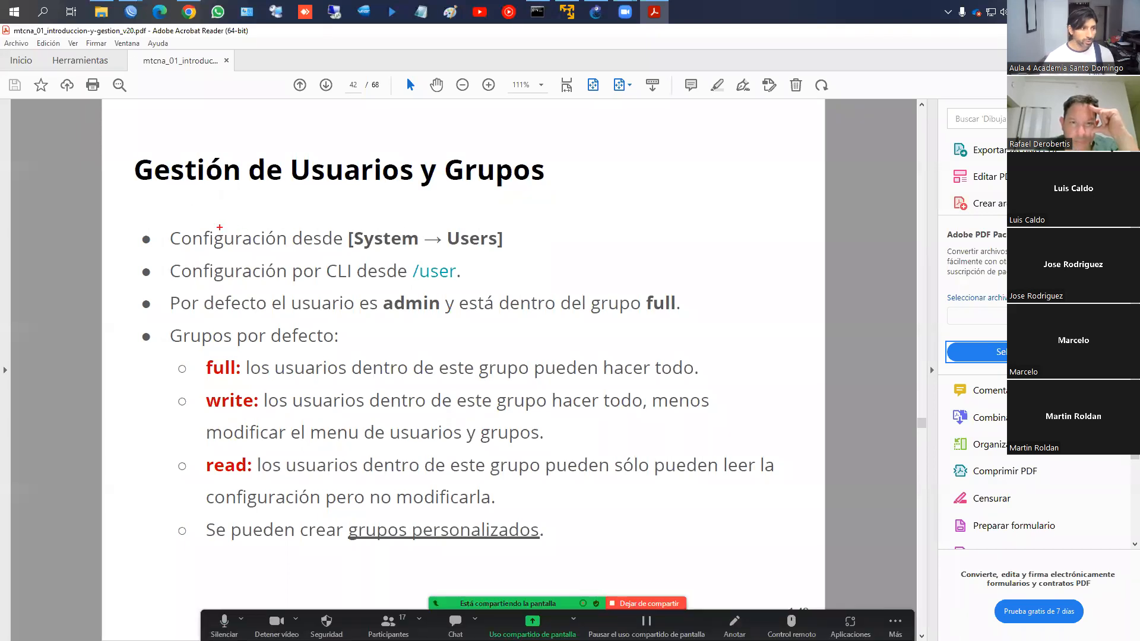
On slide 42, box the System → Users line, admin's full group, and the full, write and read group defaults
{"action": "mouse_move", "coordinate": [164, 226]}
{"action": "left_mouse_down"}
{"action": "mouse_move", "coordinate": [174, 244]}
{"action": "mouse_move", "coordinate": [517, 255]}
{"action": "left_mouse_up"}
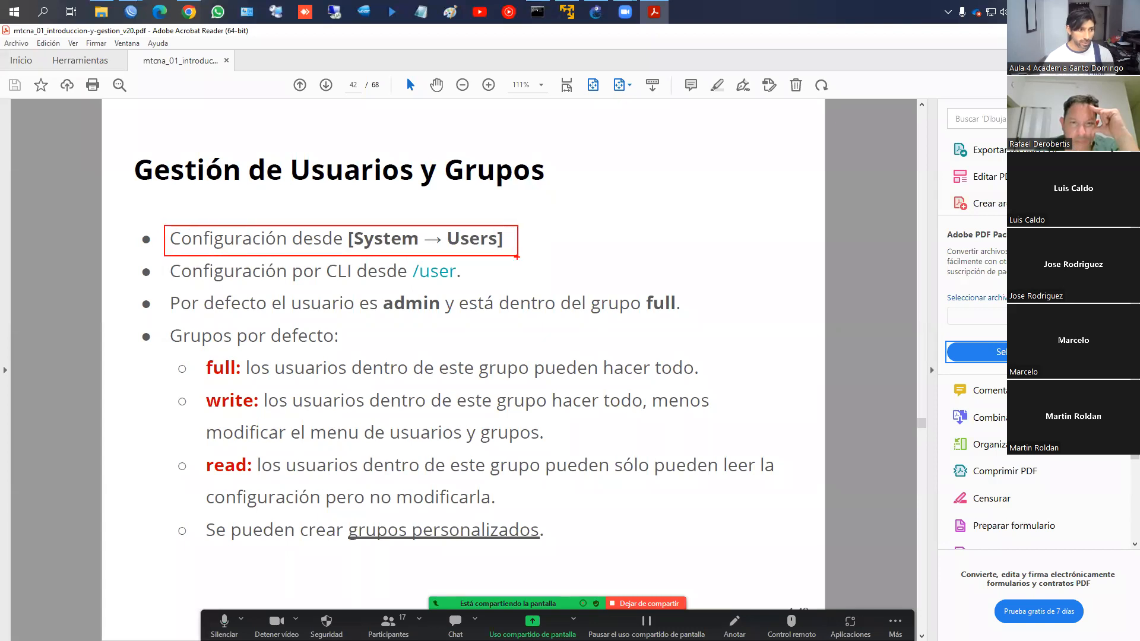
{"action": "mouse_move", "coordinate": [161, 293]}
{"action": "left_mouse_down"}
{"action": "mouse_move", "coordinate": [349, 318]}
{"action": "mouse_move", "coordinate": [448, 316]}
{"action": "left_mouse_up"}
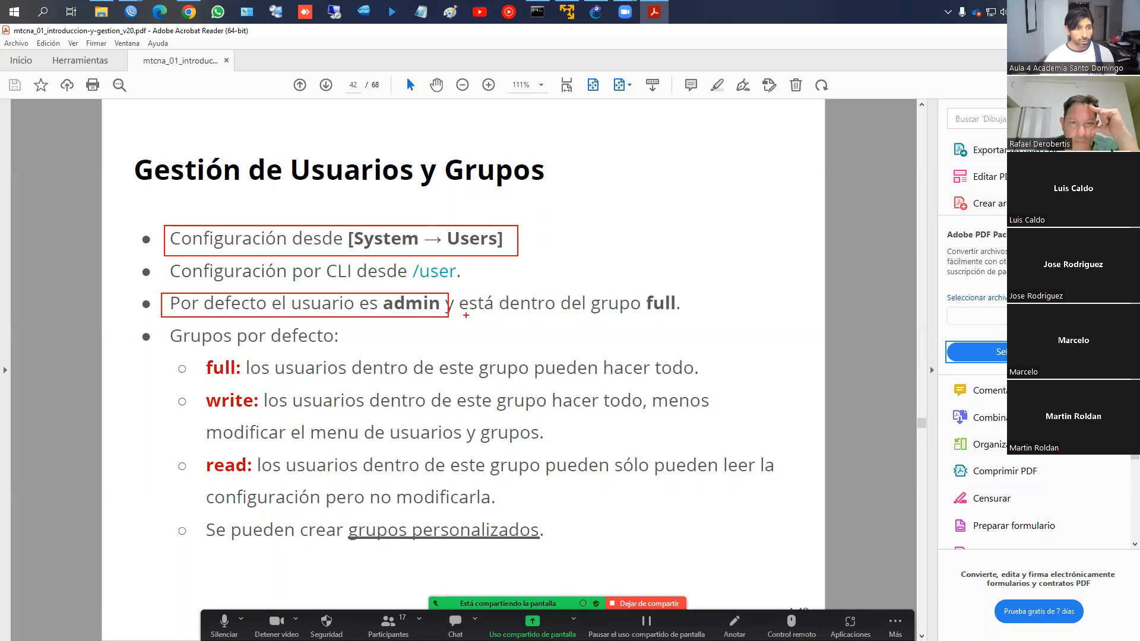
{"action": "mouse_move", "coordinate": [455, 291]}
{"action": "left_mouse_down"}
{"action": "mouse_move", "coordinate": [611, 321]}
{"action": "mouse_move", "coordinate": [719, 322]}
{"action": "left_mouse_up"}
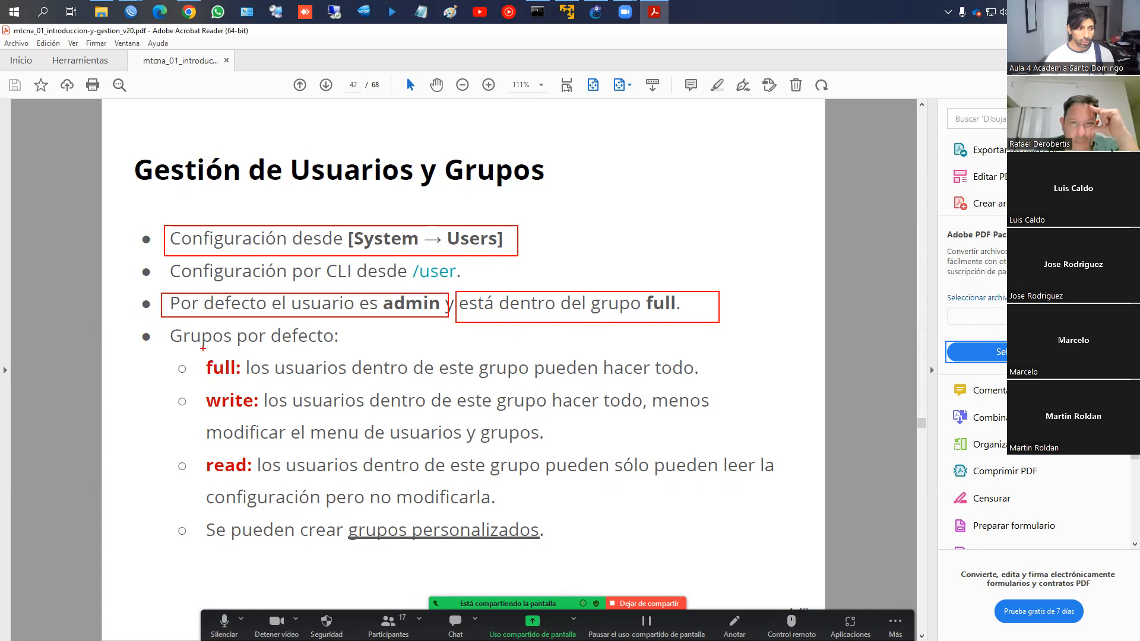
{"action": "left_click_drag", "start_coordinate": [193, 357], "coordinate": [243, 381]}
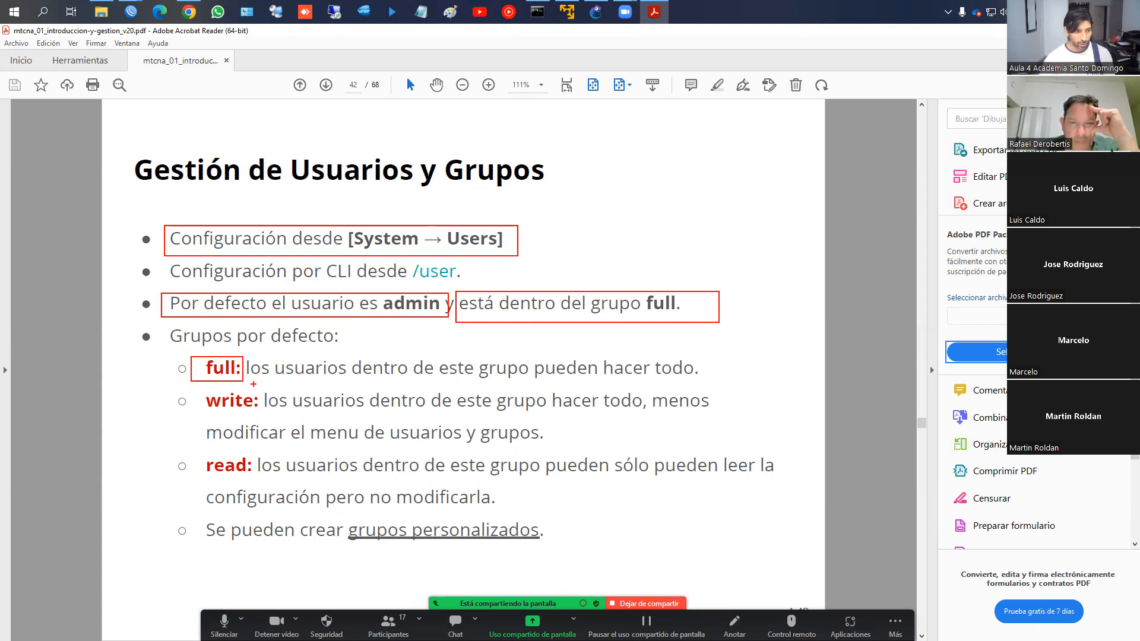
{"action": "left_click_drag", "start_coordinate": [194, 390], "coordinate": [258, 414]}
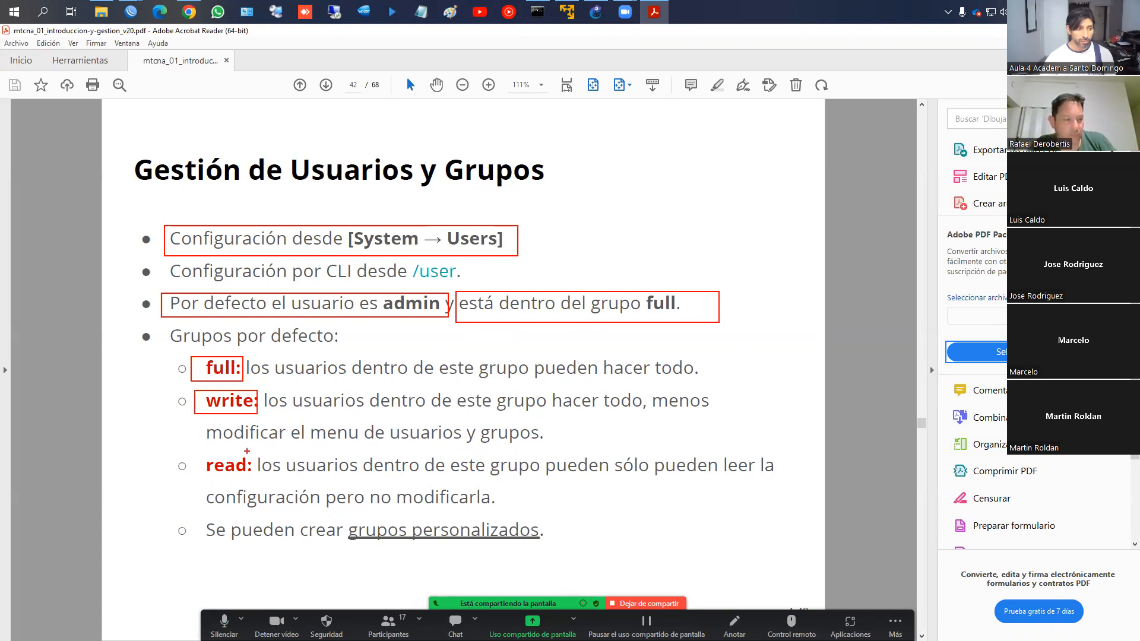
{"action": "mouse_move", "coordinate": [225, 445]}
{"action": "left_mouse_down"}
{"action": "mouse_move", "coordinate": [504, 445]}
{"action": "mouse_move", "coordinate": [544, 421]}
{"action": "left_mouse_up"}
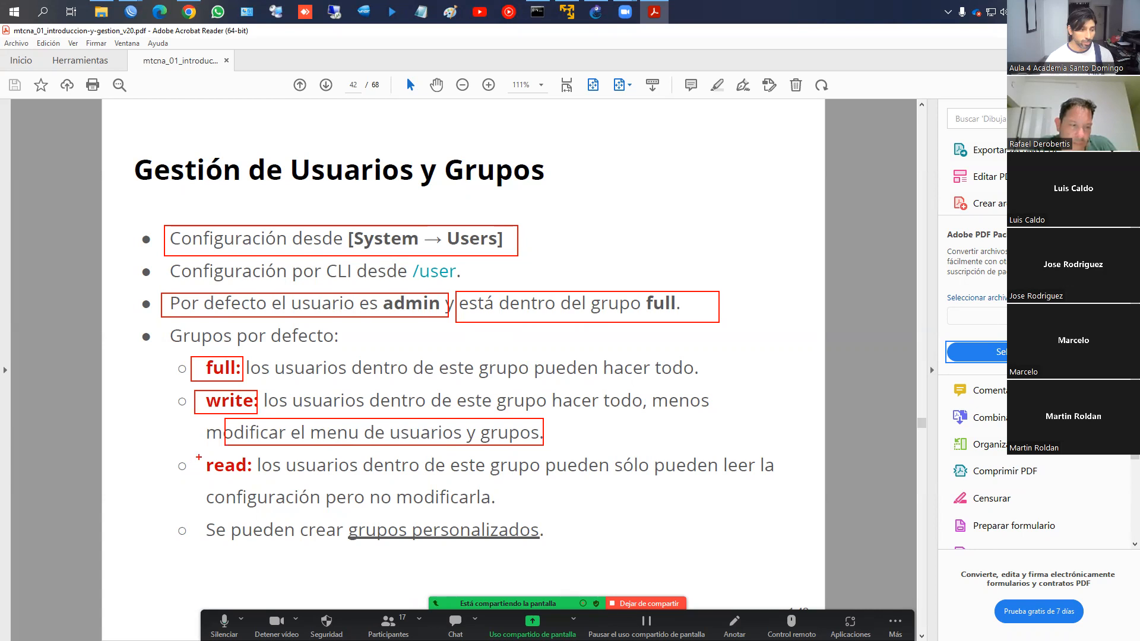
{"action": "left_click_drag", "start_coordinate": [199, 456], "coordinate": [254, 478]}
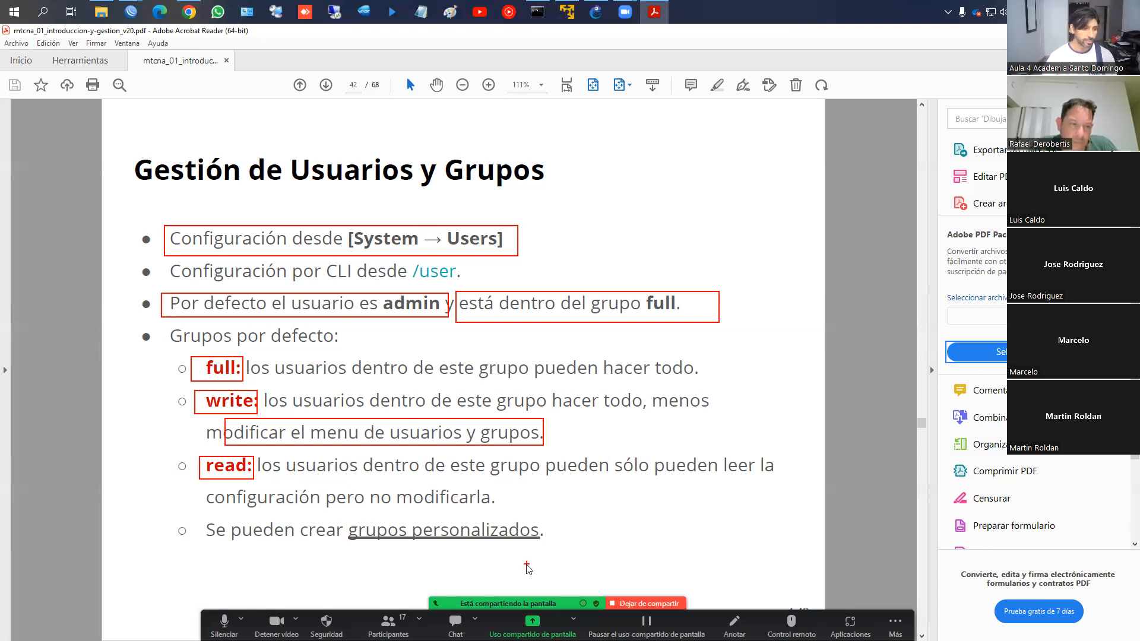
On slide 43, circle the Users, Groups and Active Users tabs, clear the marks, and close the second WinBox window
{"action": "scroll", "coordinate": [526, 565], "scroll_direction": "down", "scroll_amount": 1}
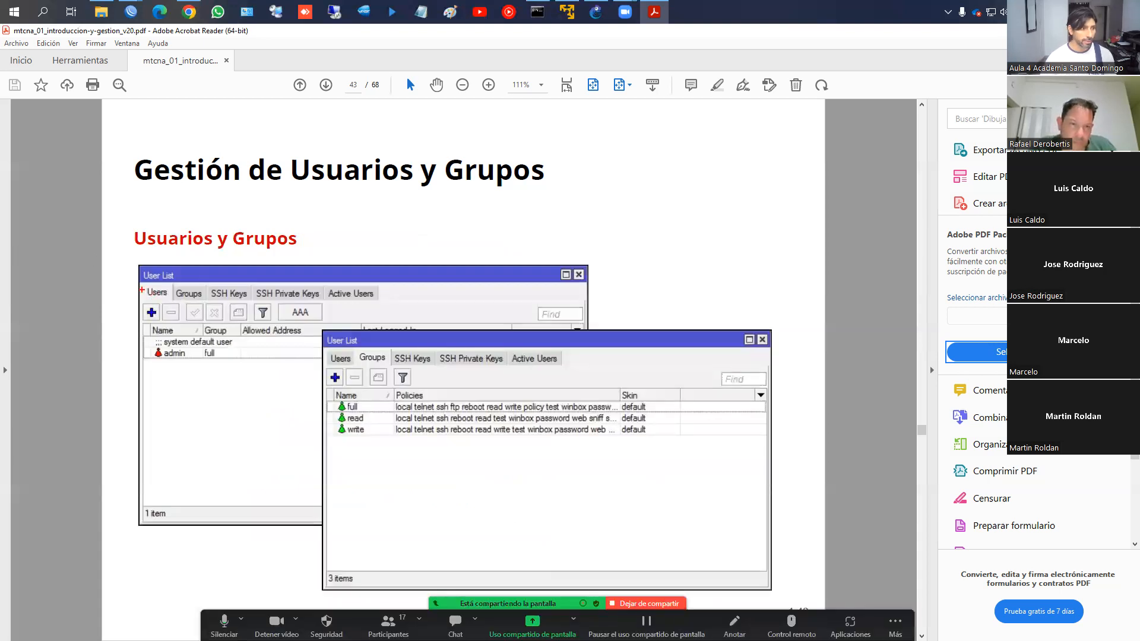
{"action": "mouse_move", "coordinate": [161, 287]}
{"action": "left_mouse_down"}
{"action": "mouse_move", "coordinate": [142, 297]}
{"action": "mouse_move", "coordinate": [194, 283]}
{"action": "mouse_move", "coordinate": [205, 301]}
{"action": "left_mouse_up"}
{"action": "mouse_move", "coordinate": [350, 285]}
{"action": "left_mouse_down"}
{"action": "mouse_move", "coordinate": [326, 299]}
{"action": "mouse_move", "coordinate": [386, 290]}
{"action": "mouse_move", "coordinate": [359, 283]}
{"action": "left_mouse_up"}
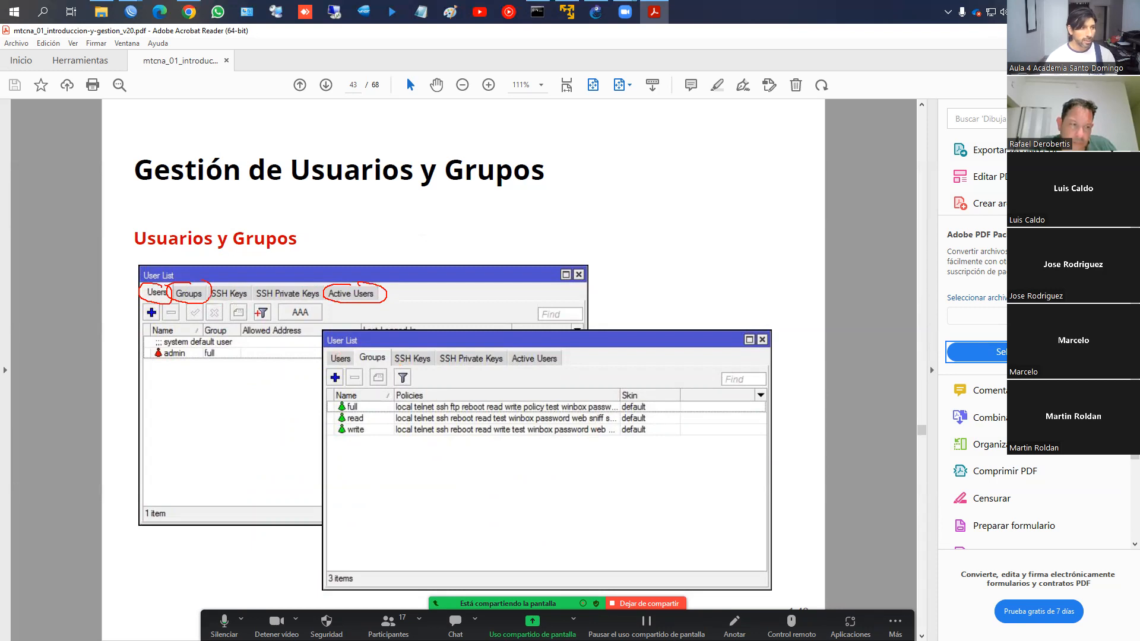
{"action": "key", "text": "Escape"}
{"action": "left_click", "coordinate": [131, 12]}
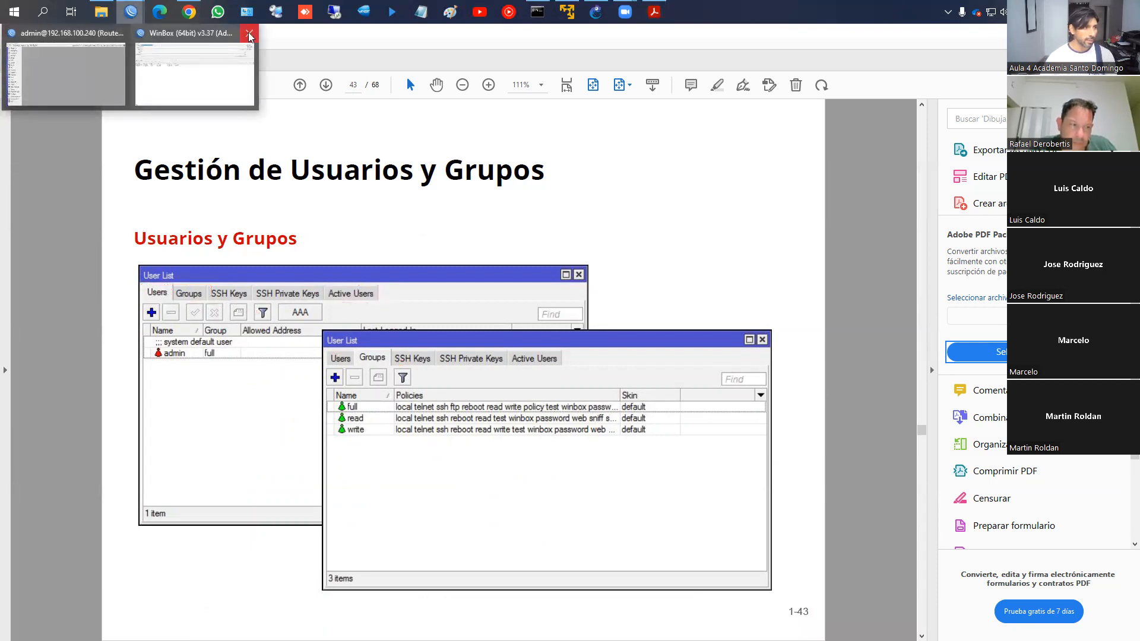
{"action": "left_click", "coordinate": [249, 33]}
Open the router's User List from System > Users and move it higher on screen
{"action": "left_click", "coordinate": [102, 70]}
{"action": "left_click", "coordinate": [101, 323]}
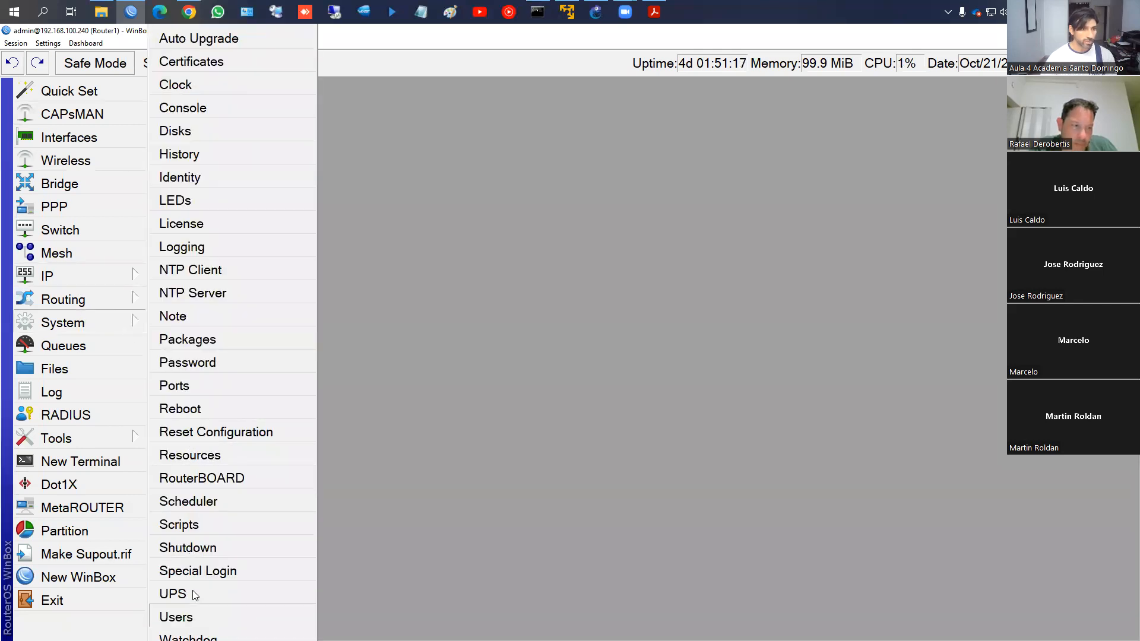
{"action": "left_click", "coordinate": [177, 617]}
{"action": "left_click_drag", "start_coordinate": [603, 206], "coordinate": [471, 158]}
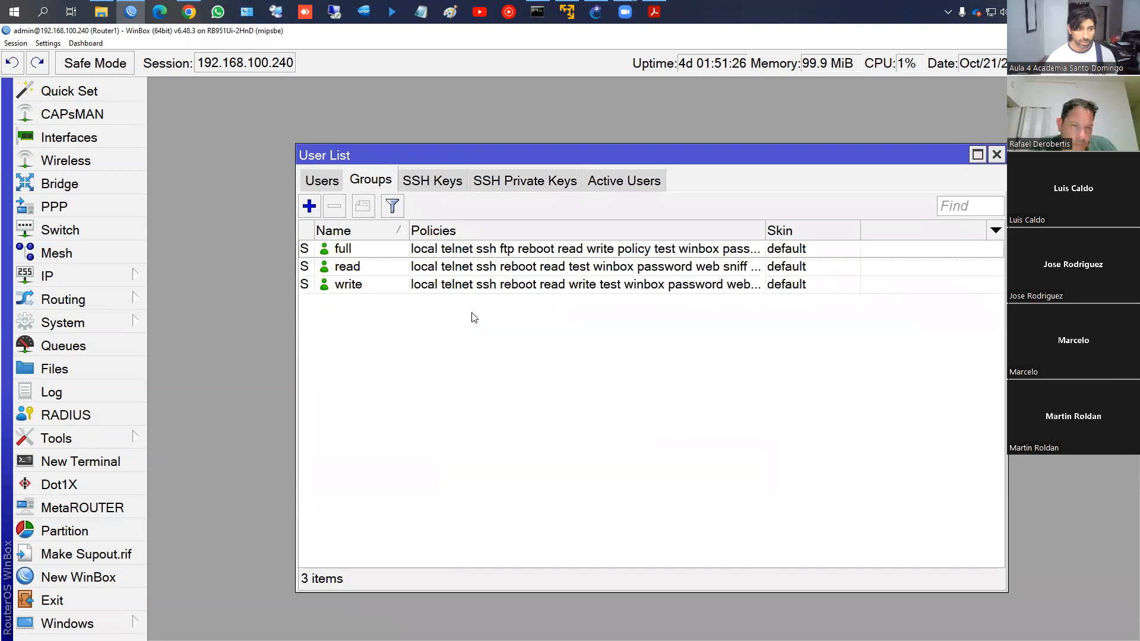
Compare the full and read group settings side by side, close them, and view Active Users
{"action": "double_click", "coordinate": [355, 253]}
{"action": "left_click_drag", "start_coordinate": [855, 276], "coordinate": [572, 176]}
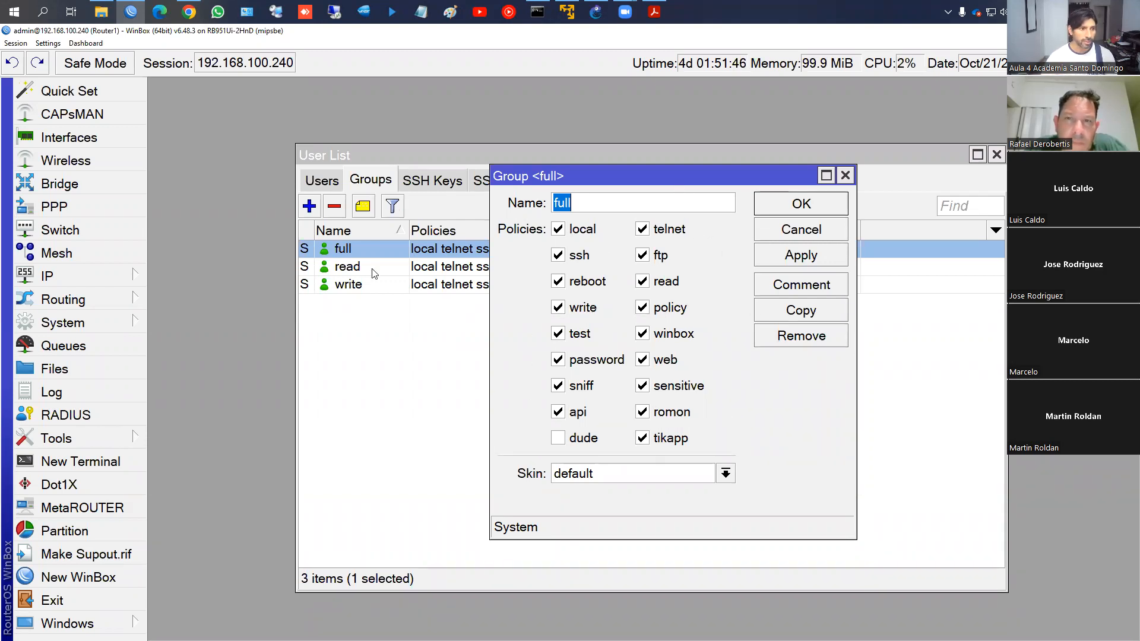
{"action": "double_click", "coordinate": [350, 267]}
{"action": "left_click_drag", "start_coordinate": [878, 287], "coordinate": [475, 219]}
{"action": "mouse_move", "coordinate": [118, 623]}
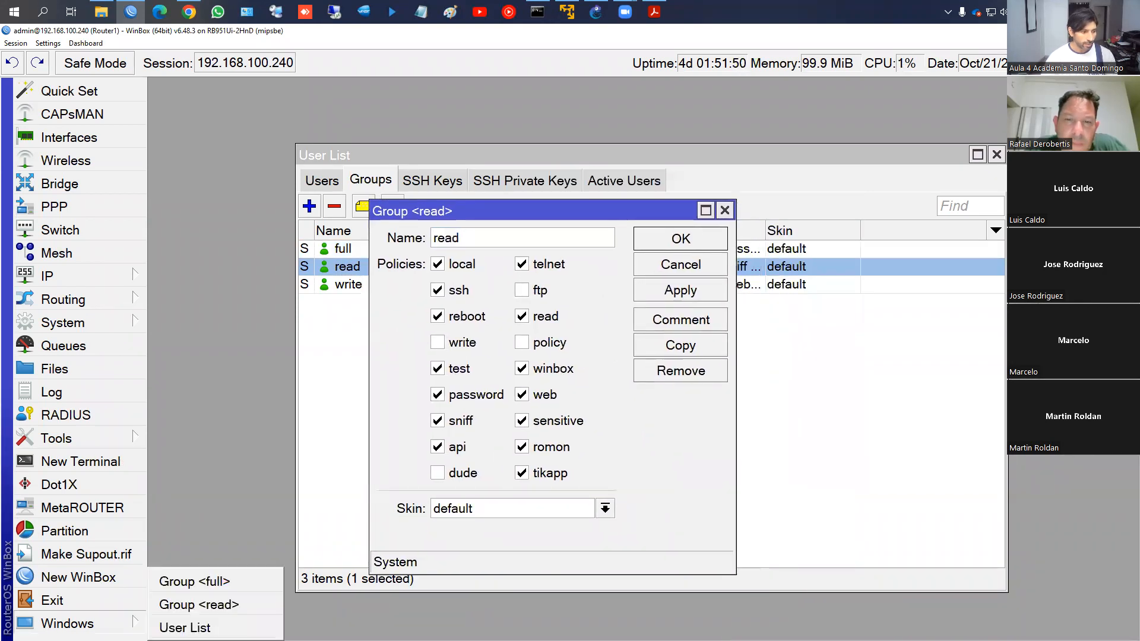
{"action": "left_click", "coordinate": [198, 584]}
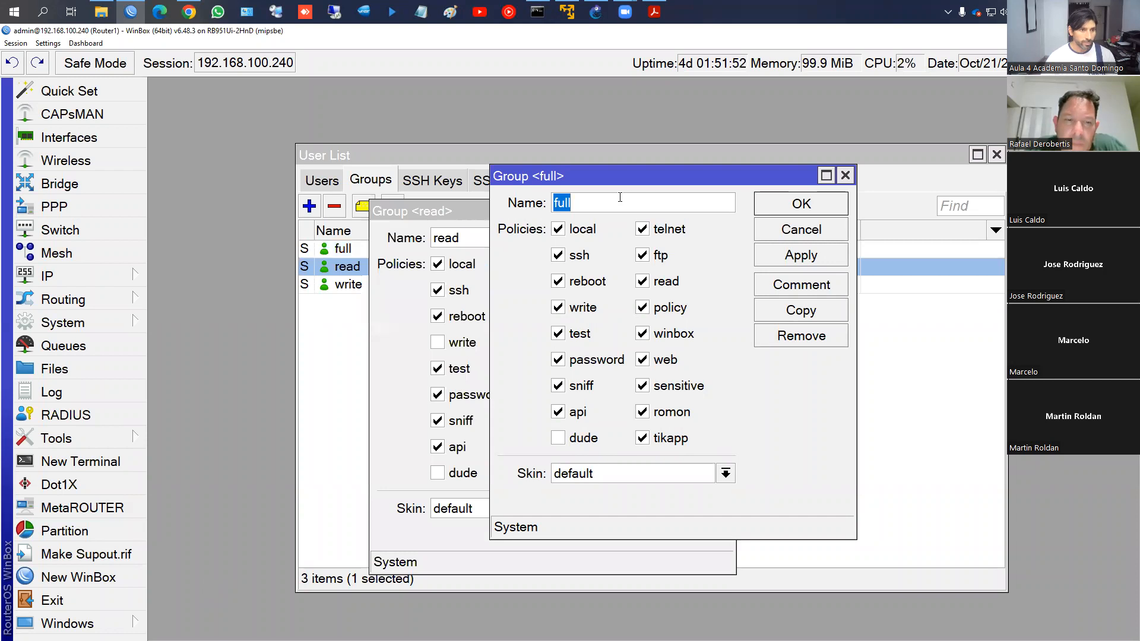
{"action": "left_click_drag", "start_coordinate": [663, 186], "coordinate": [857, 209]}
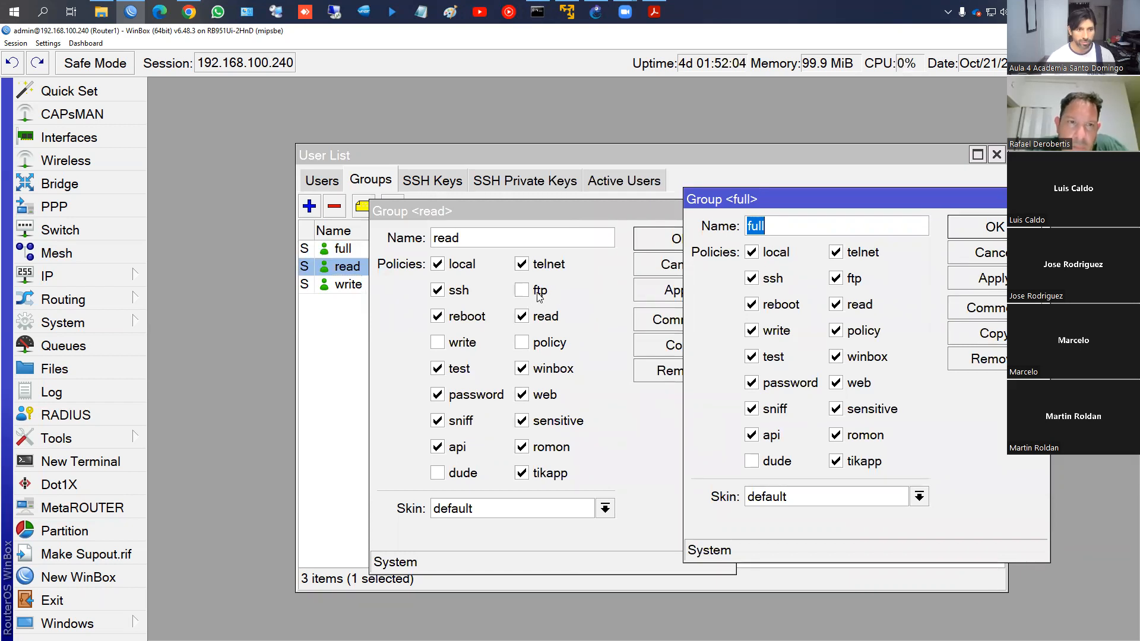
{"action": "left_click_drag", "start_coordinate": [537, 214], "coordinate": [456, 212]}
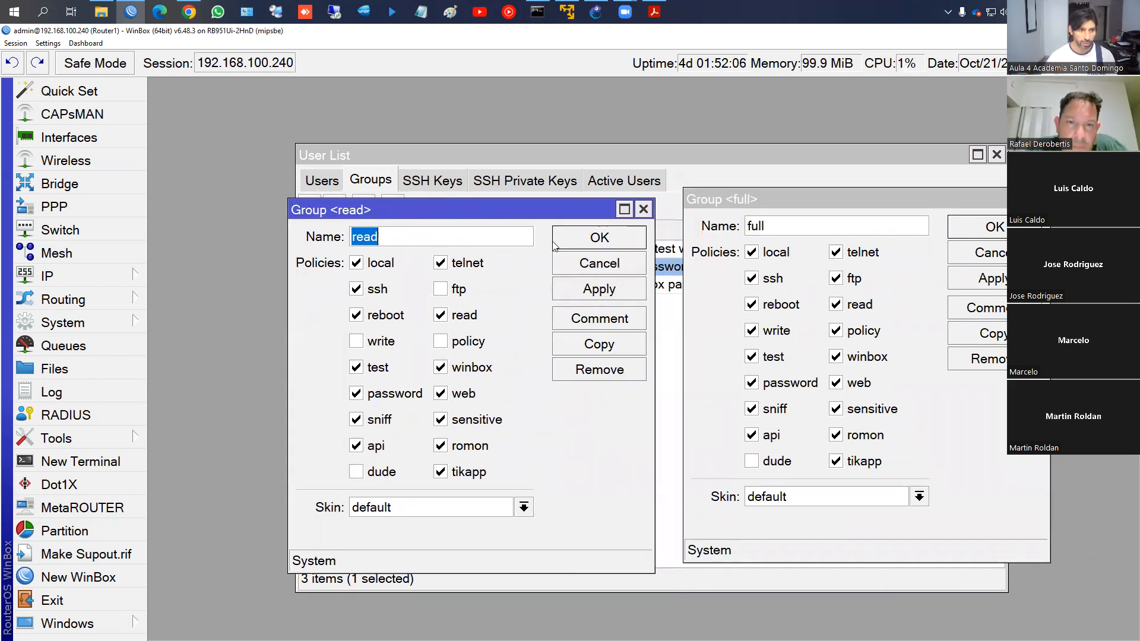
{"action": "left_click", "coordinate": [591, 240]}
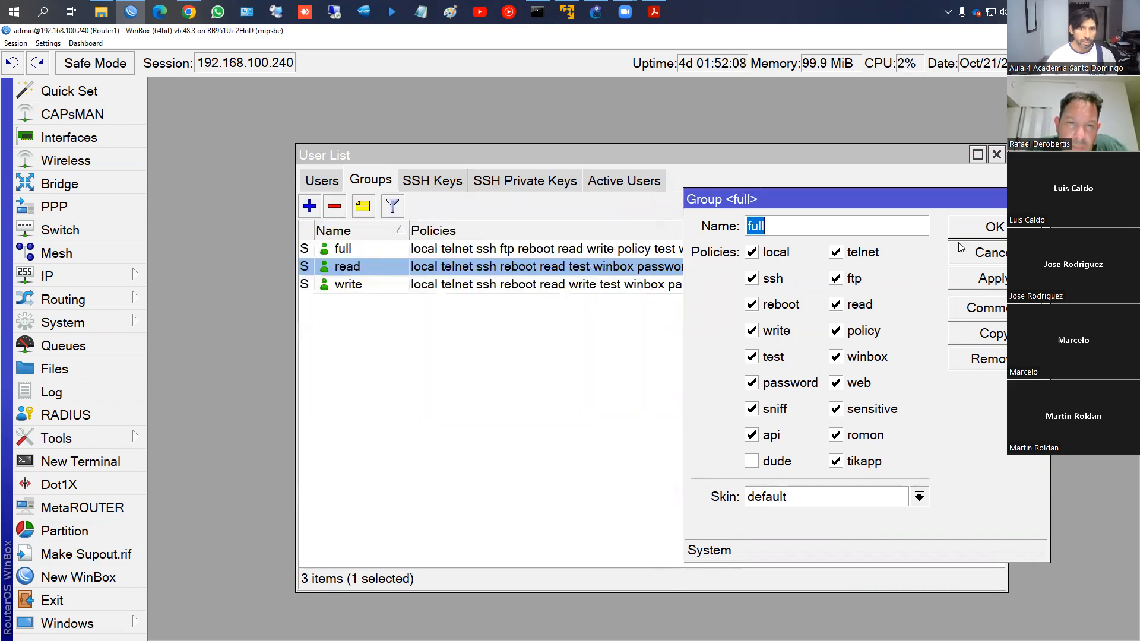
{"action": "left_click", "coordinate": [971, 235]}
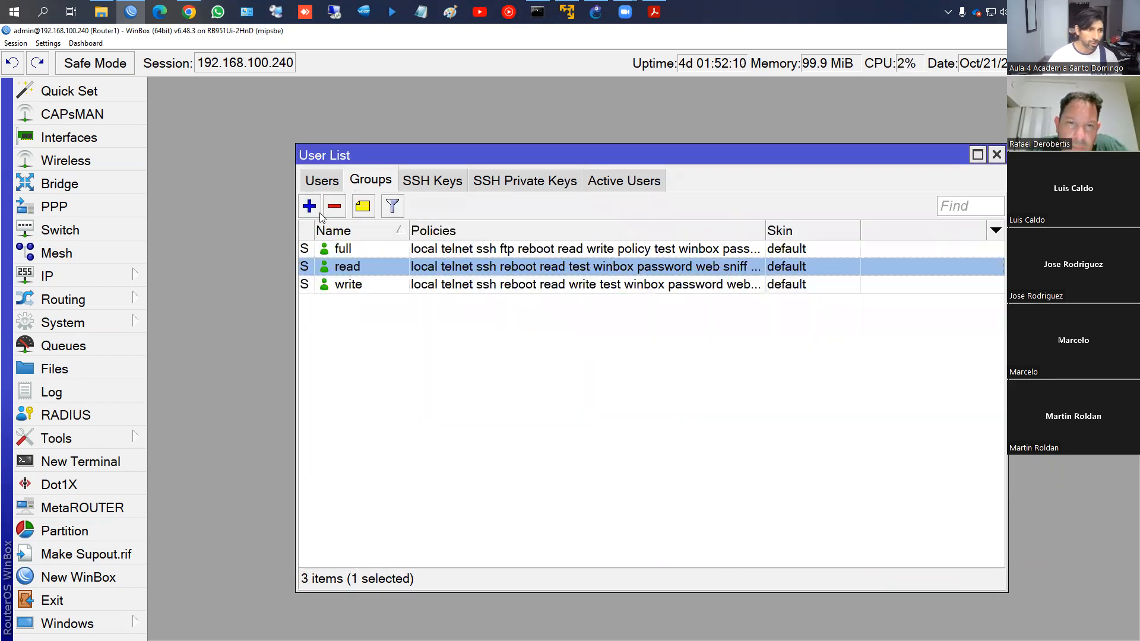
{"action": "left_click", "coordinate": [624, 185]}
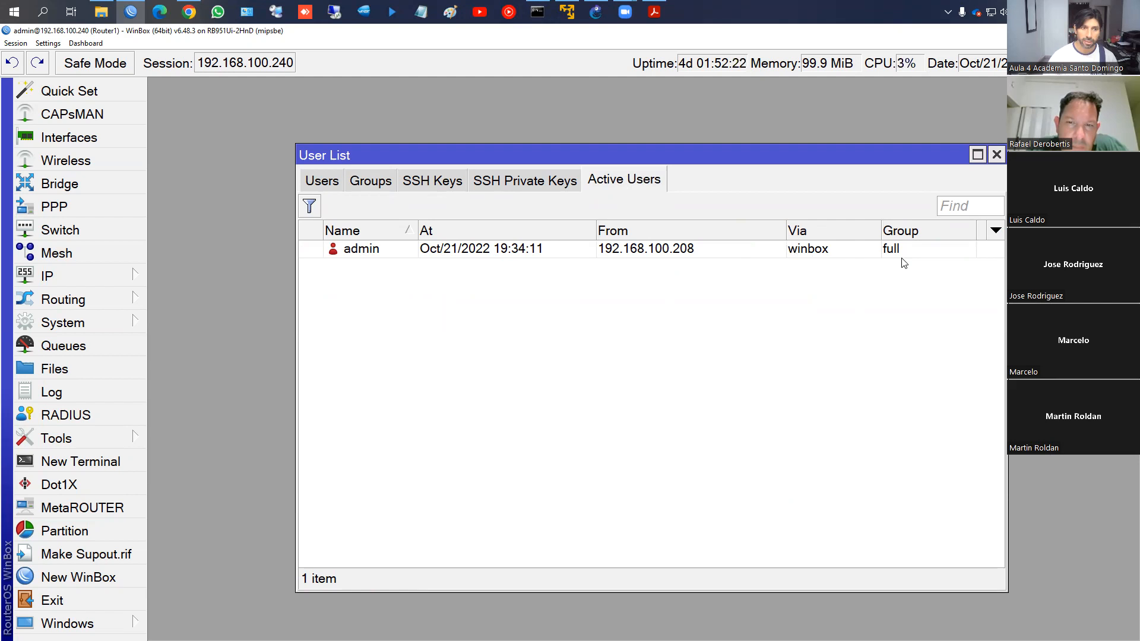
Create group Soporte with local, reboot, write, read, test, winbox and sniff policies and apply it
{"action": "left_click", "coordinate": [370, 180]}
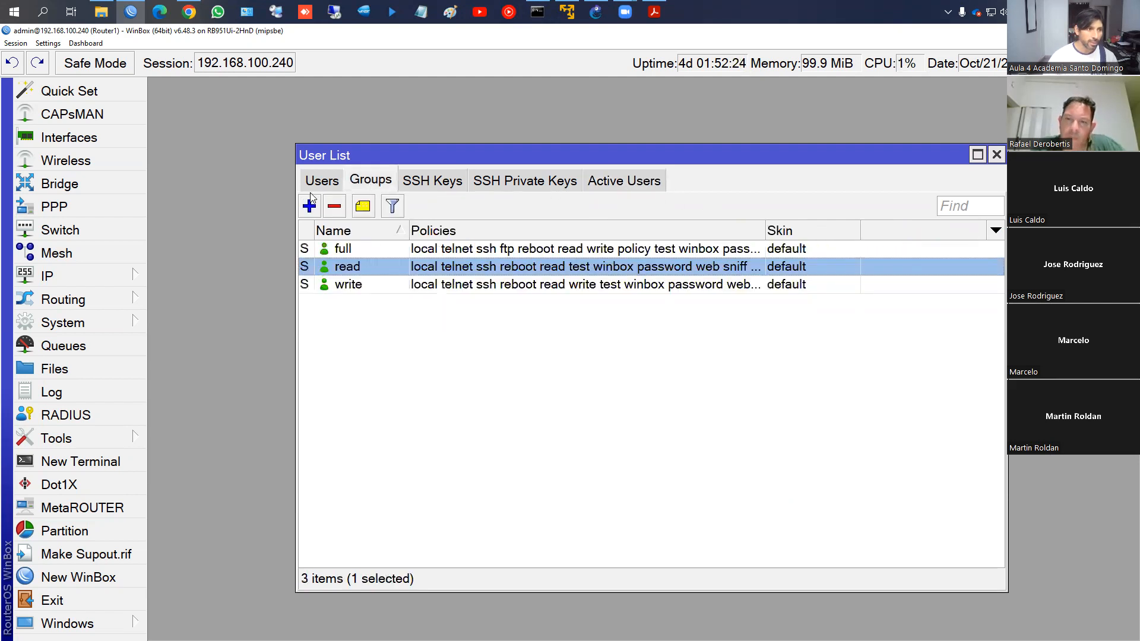
{"action": "left_click", "coordinate": [309, 205]}
{"action": "type", "text": "Soporte"}
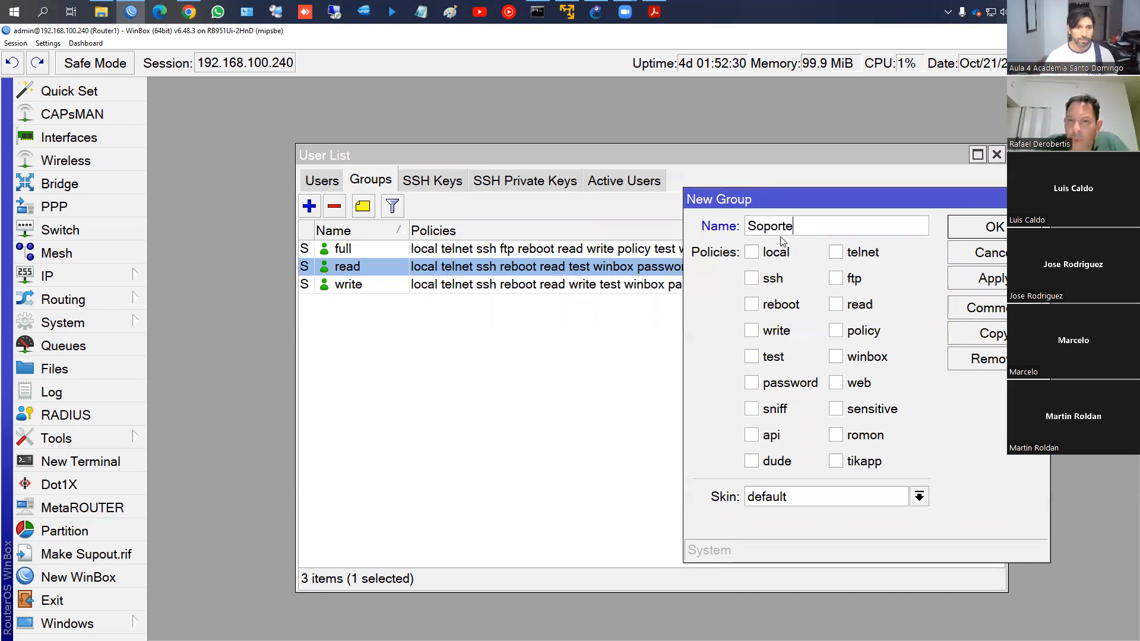
{"action": "left_click", "coordinate": [752, 253]}
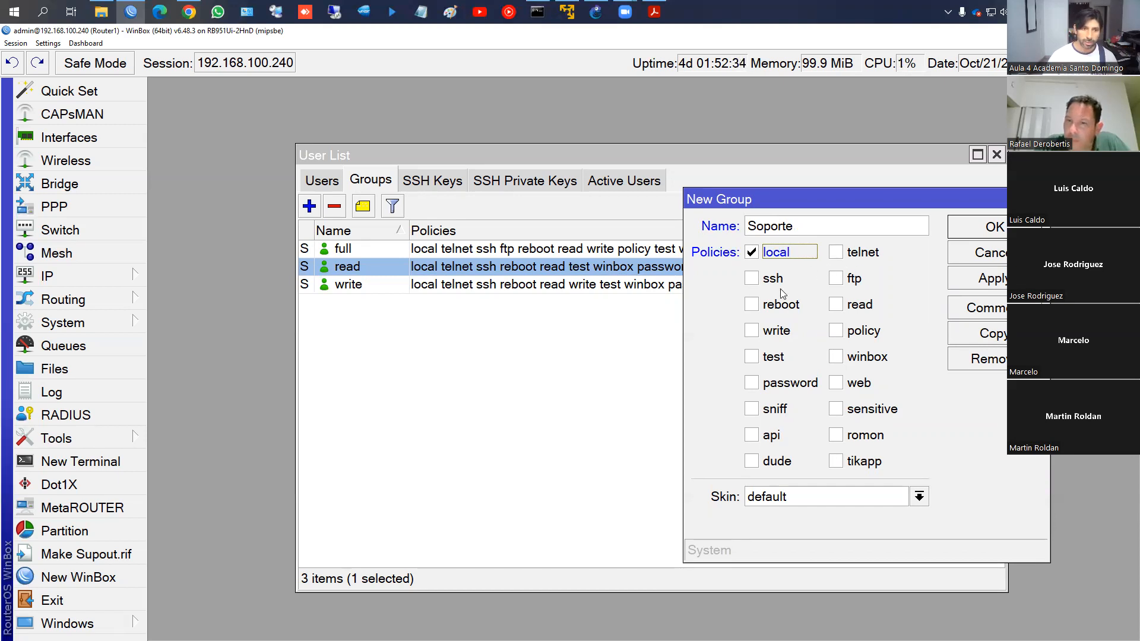
{"action": "left_click", "coordinate": [752, 306]}
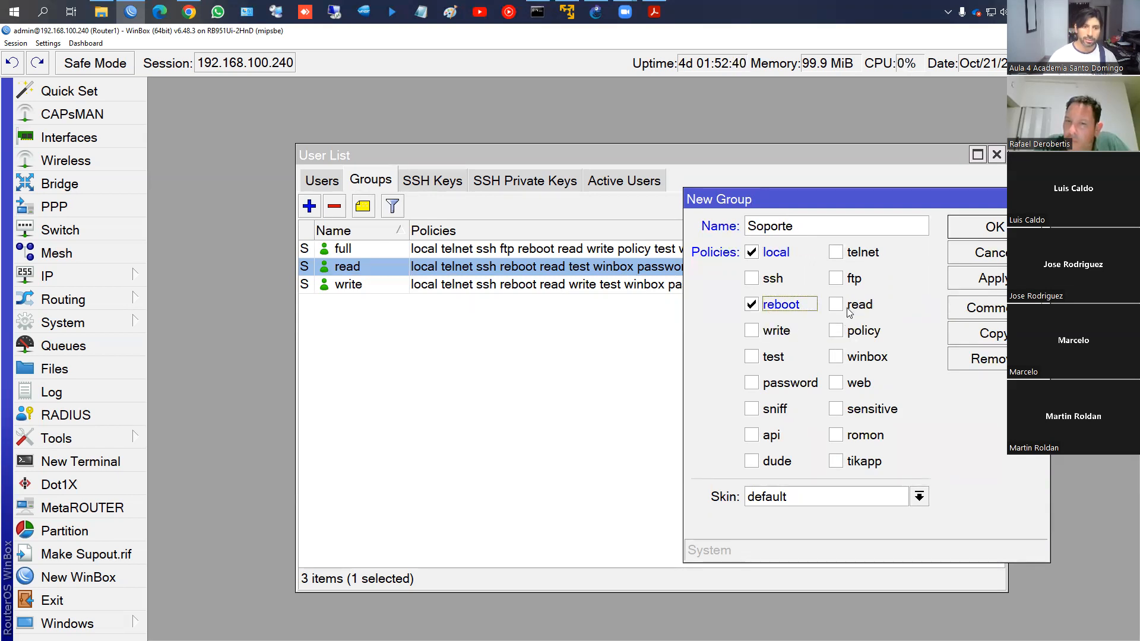
{"action": "left_click", "coordinate": [753, 333]}
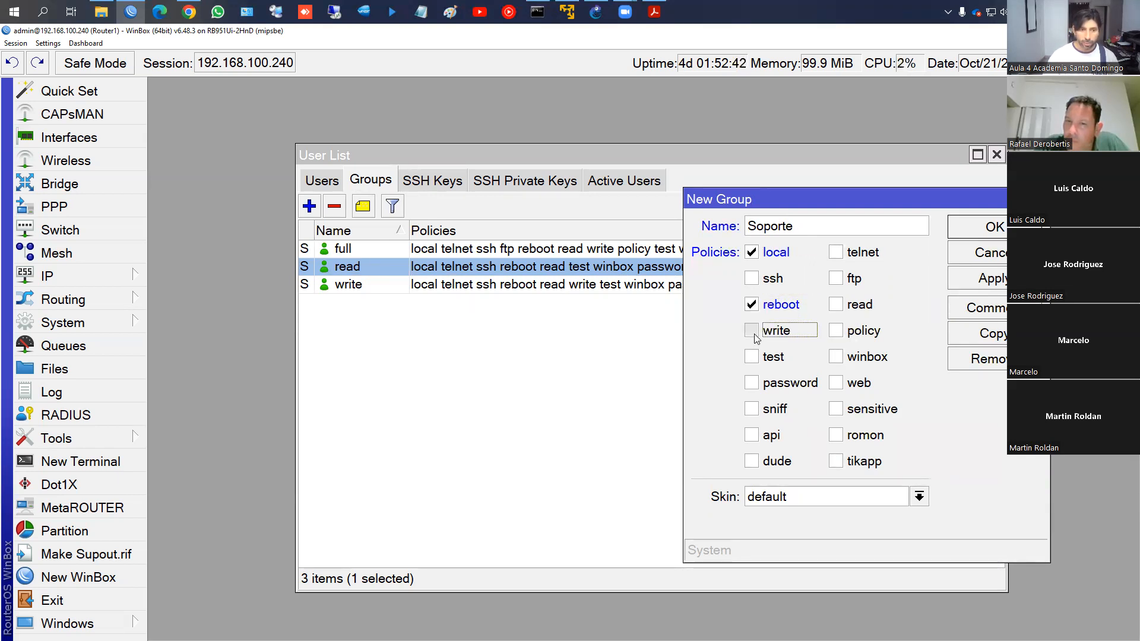
{"action": "left_click", "coordinate": [841, 308]}
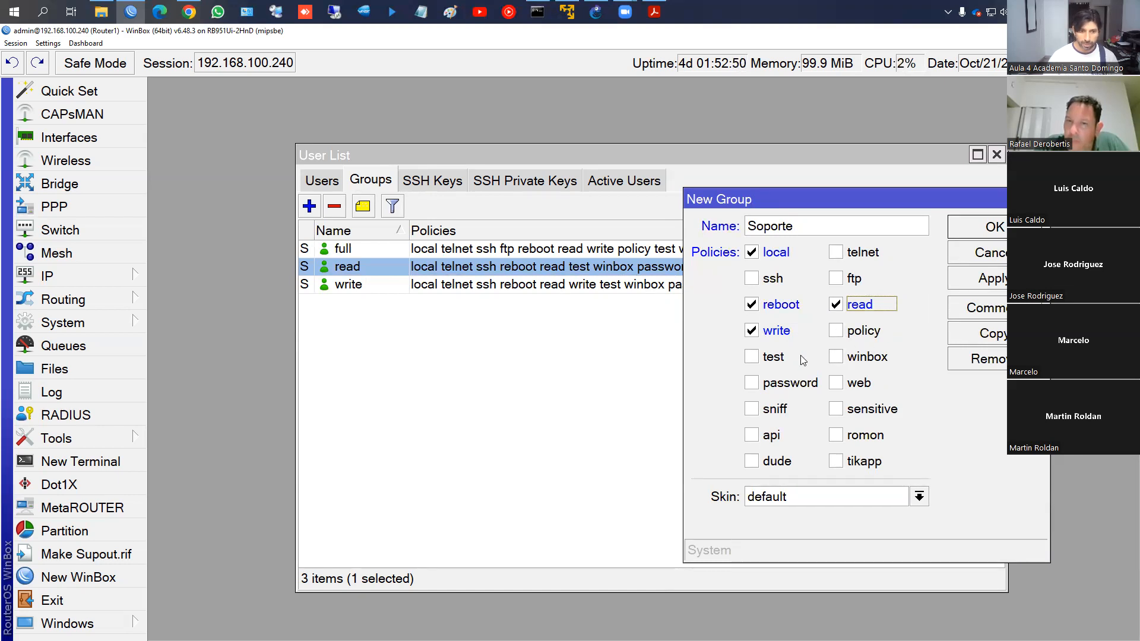
{"action": "left_click", "coordinate": [752, 358]}
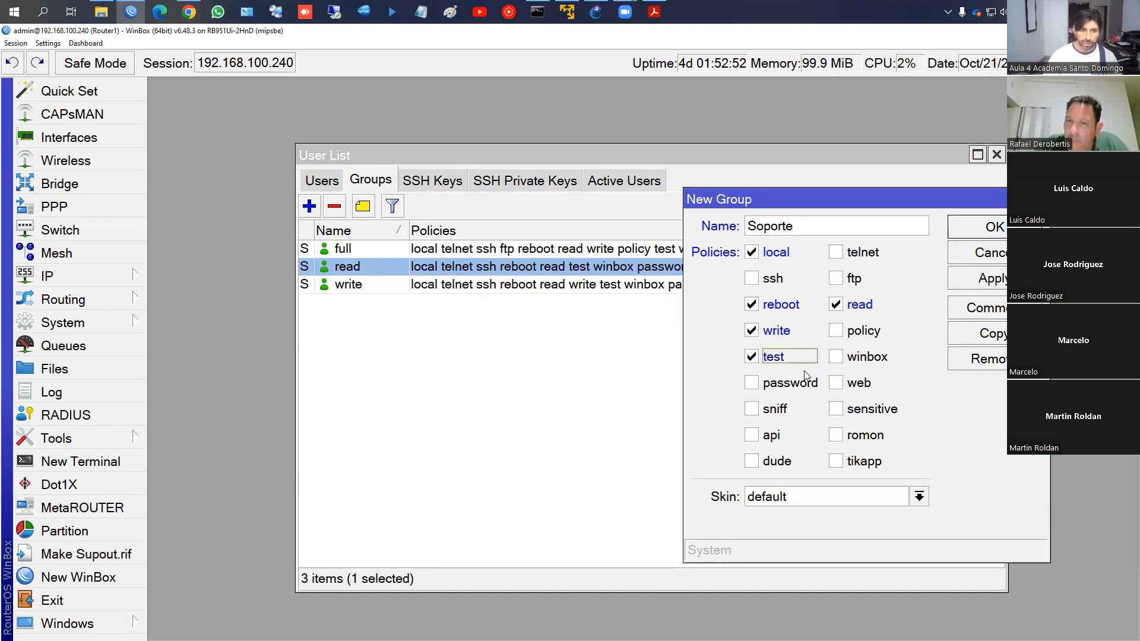
{"action": "left_click", "coordinate": [836, 358]}
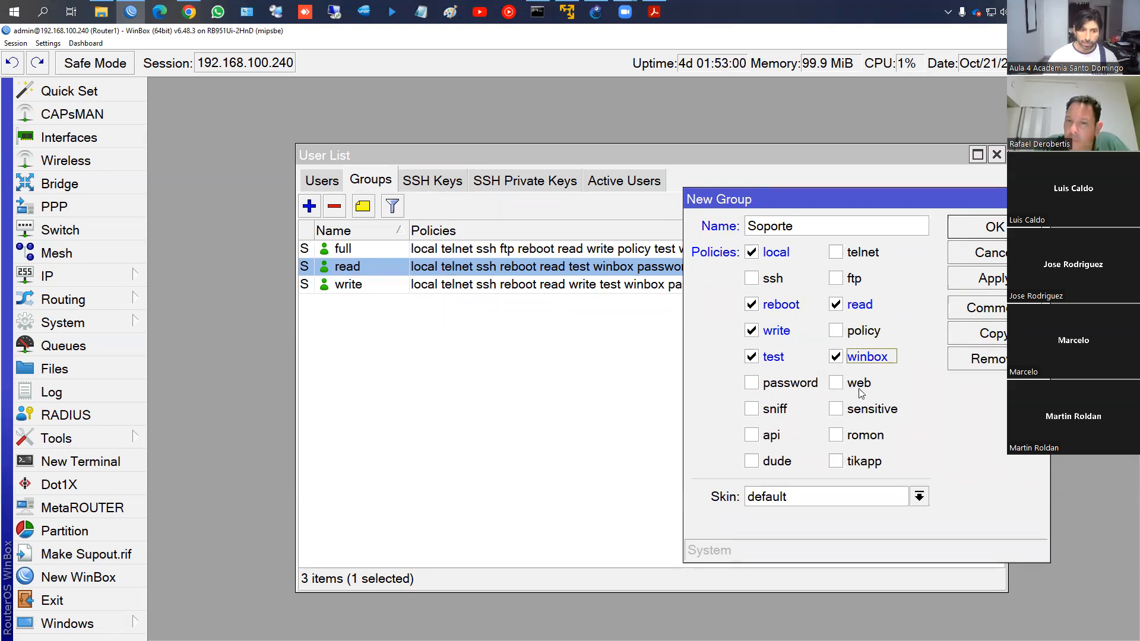
{"action": "left_click", "coordinate": [752, 410]}
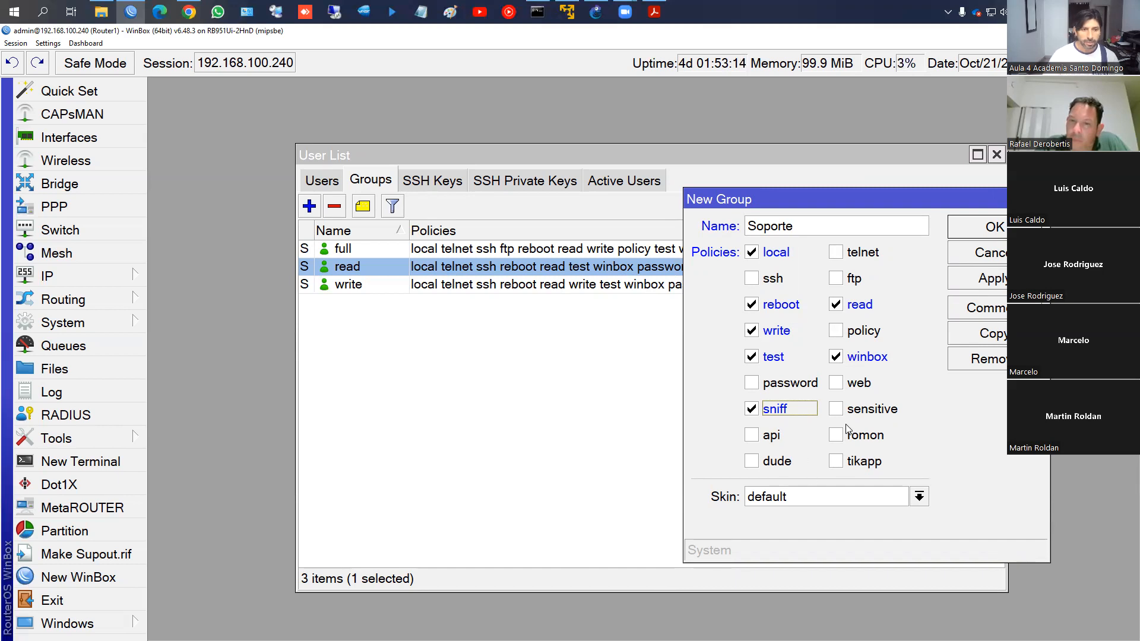
{"action": "left_click", "coordinate": [985, 282]}
Add a new user named tecnicos assigned to the Soporte group
{"action": "left_click", "coordinate": [988, 228]}
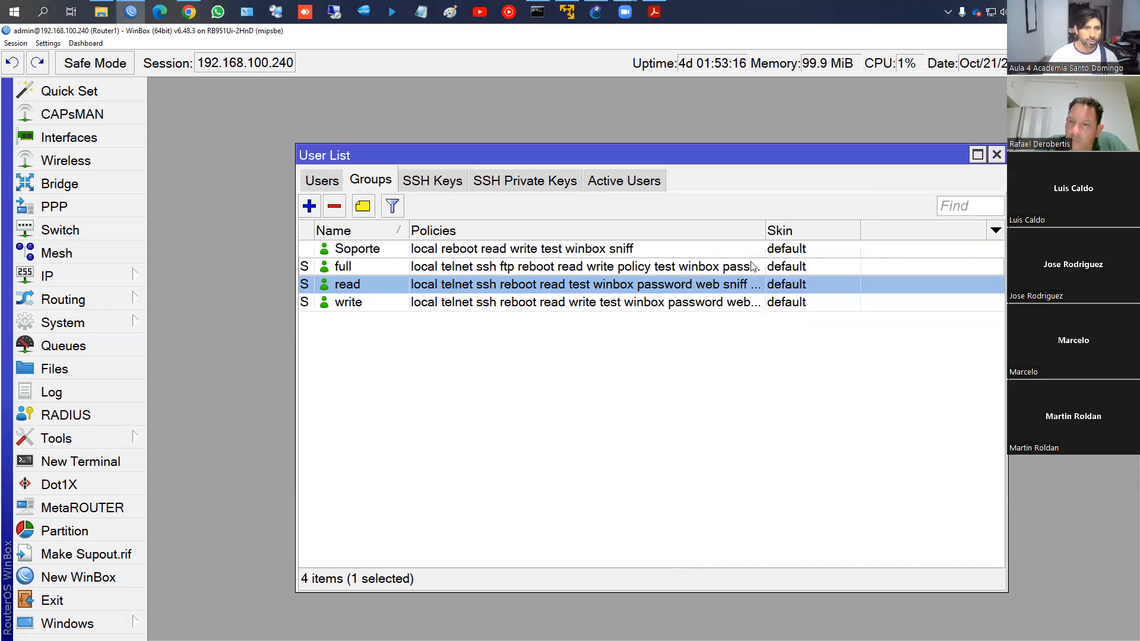
{"action": "left_click", "coordinate": [319, 182]}
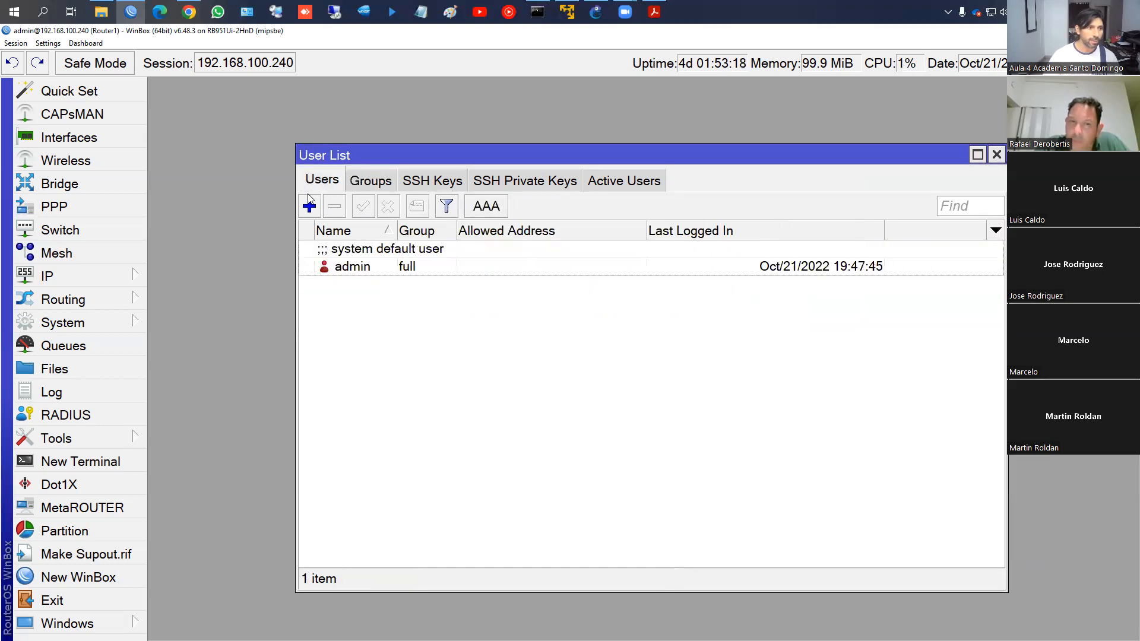
{"action": "left_click", "coordinate": [309, 206]}
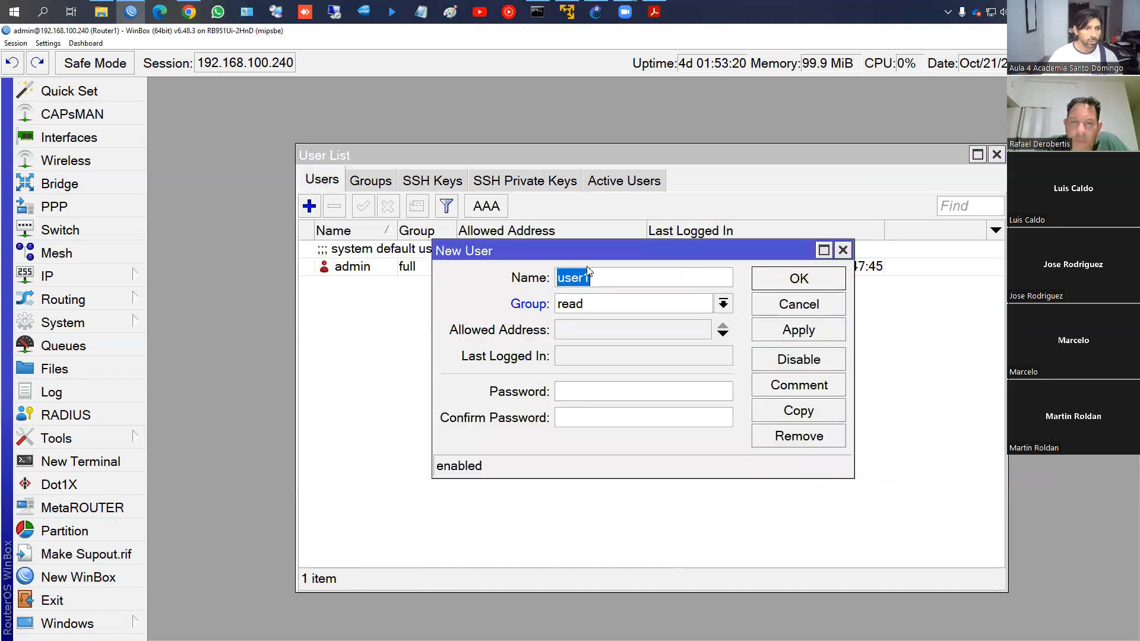
{"action": "type", "text": "tecnicos"}
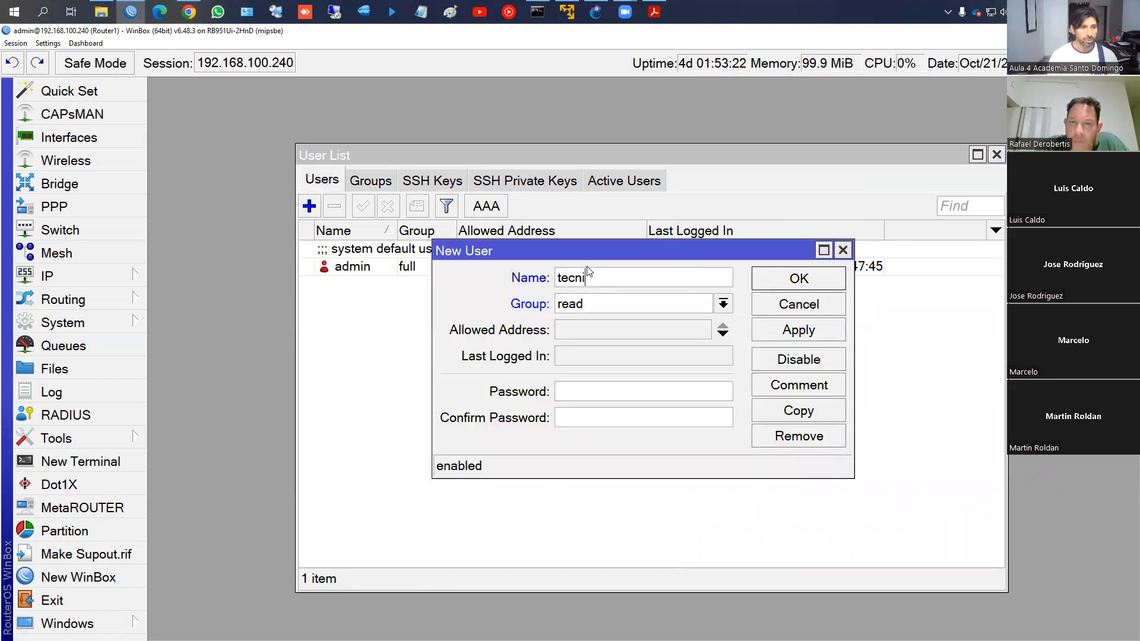
{"action": "left_click", "coordinate": [723, 303]}
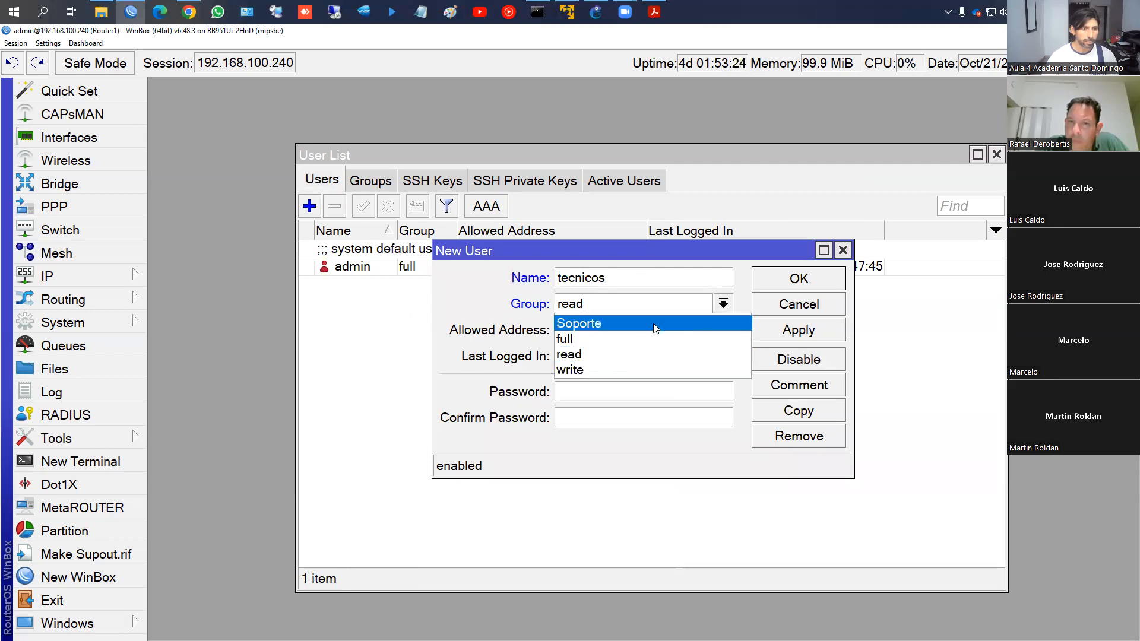
{"action": "left_click", "coordinate": [657, 325]}
Give tecnicos a password and save the new user
{"action": "left_click", "coordinate": [602, 383]}
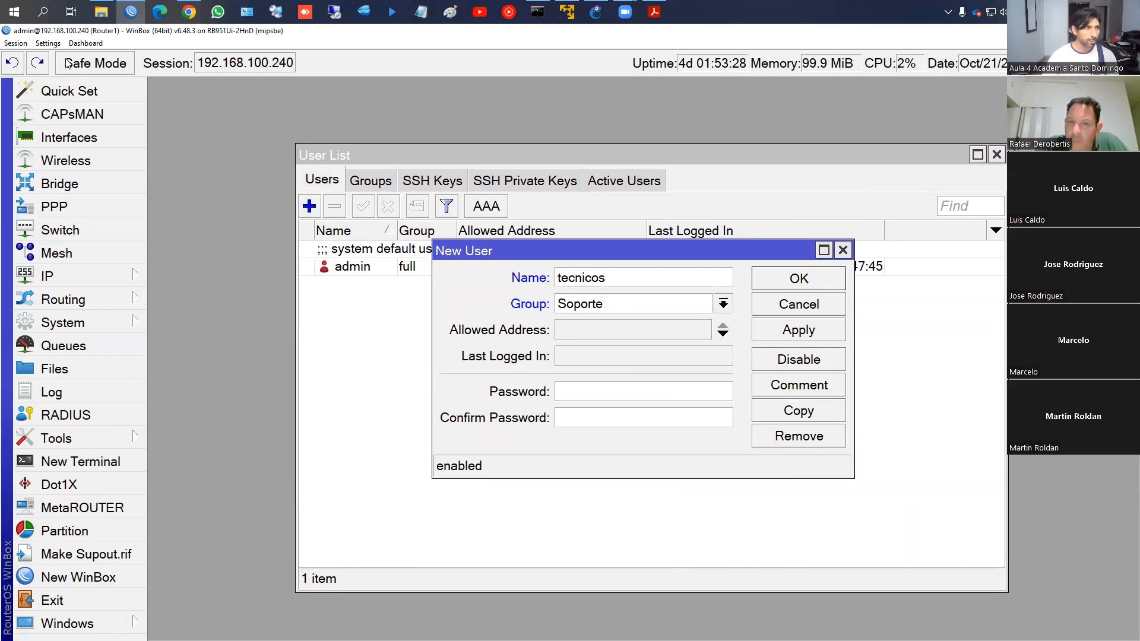
{"action": "left_click", "coordinate": [47, 43]}
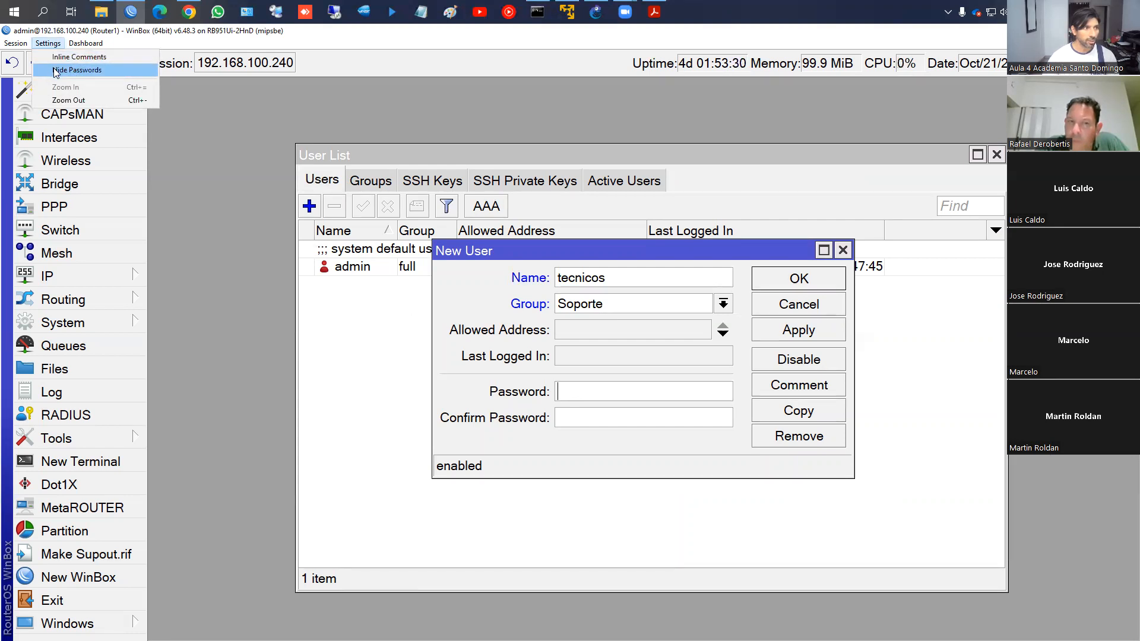
{"action": "left_click", "coordinate": [569, 387]}
{"action": "type", "text": "*****"}
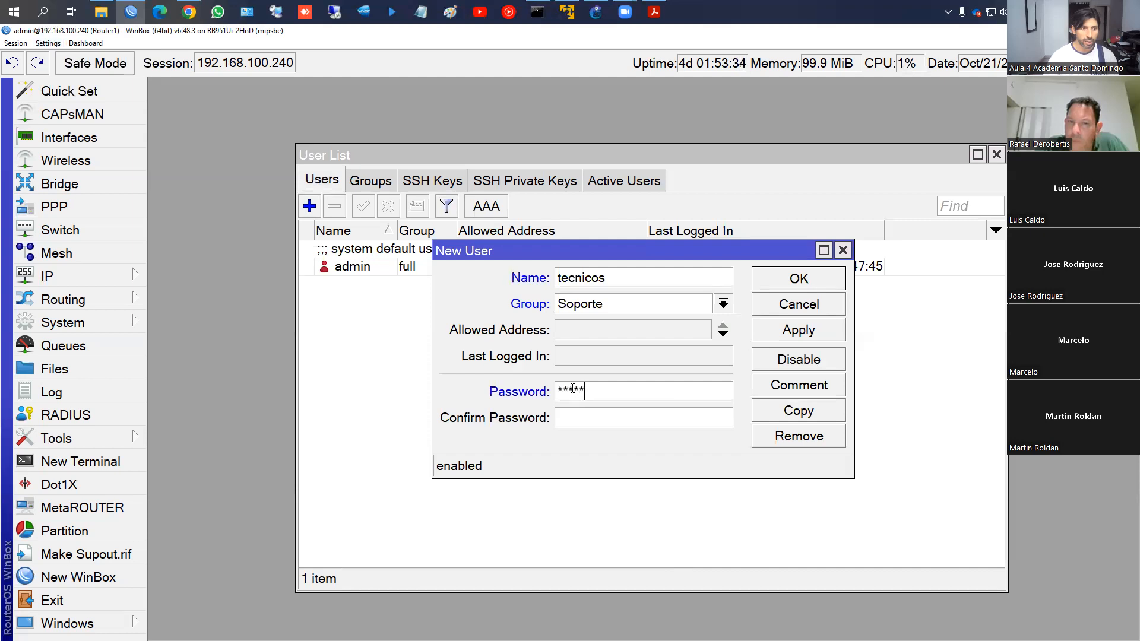
{"action": "type", "text": "****"}
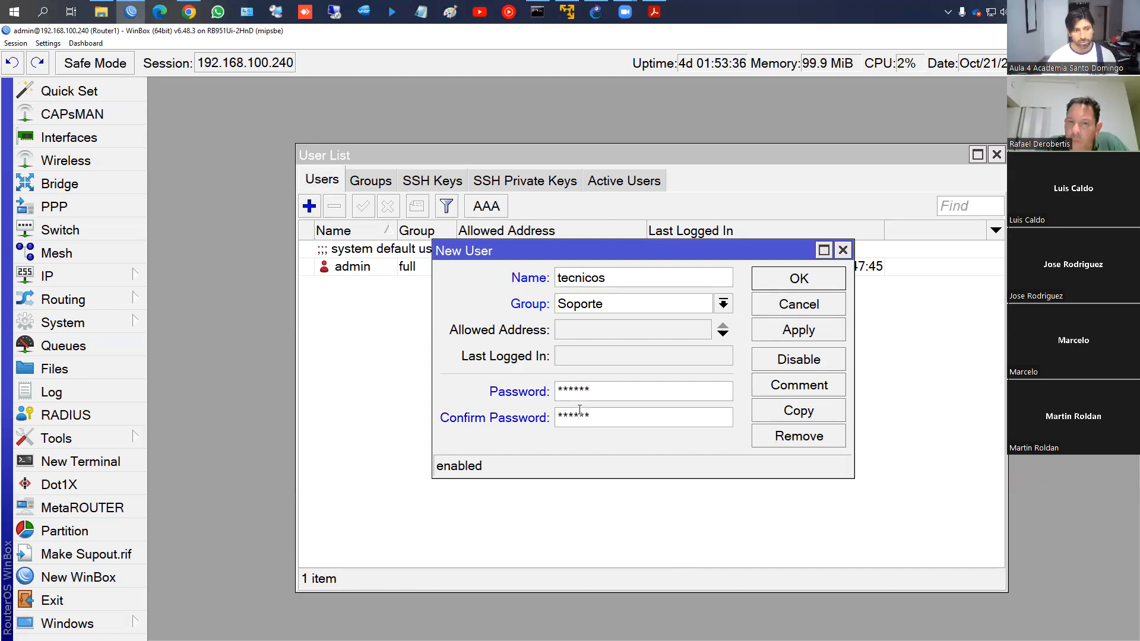
{"action": "left_click", "coordinate": [783, 333]}
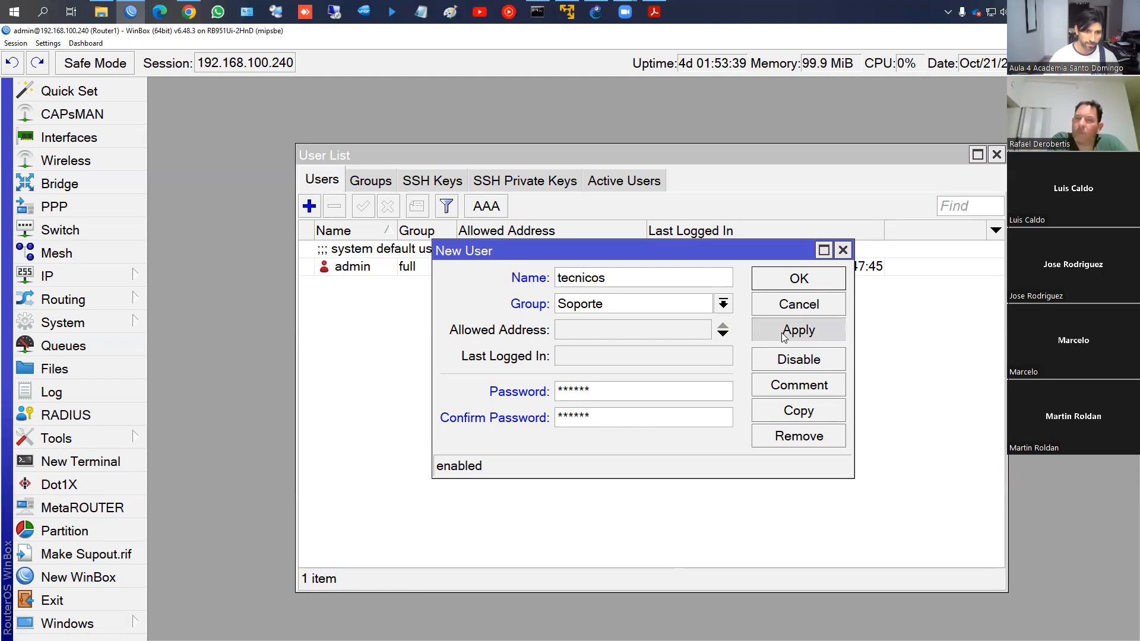
{"action": "left_click", "coordinate": [781, 283]}
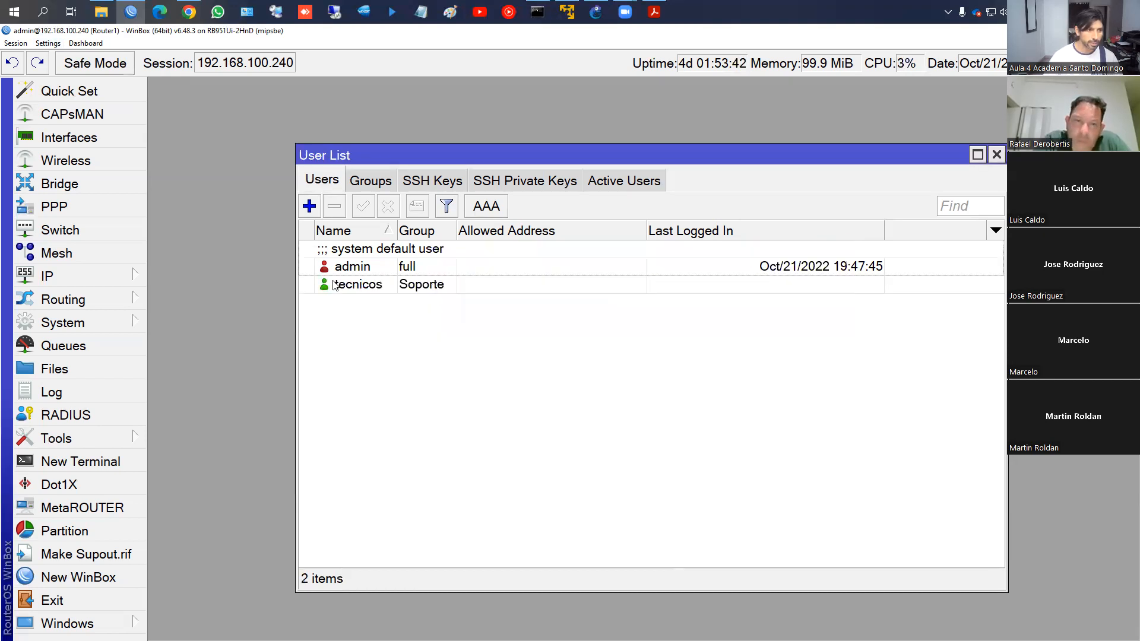
{"action": "left_click", "coordinate": [382, 291]}
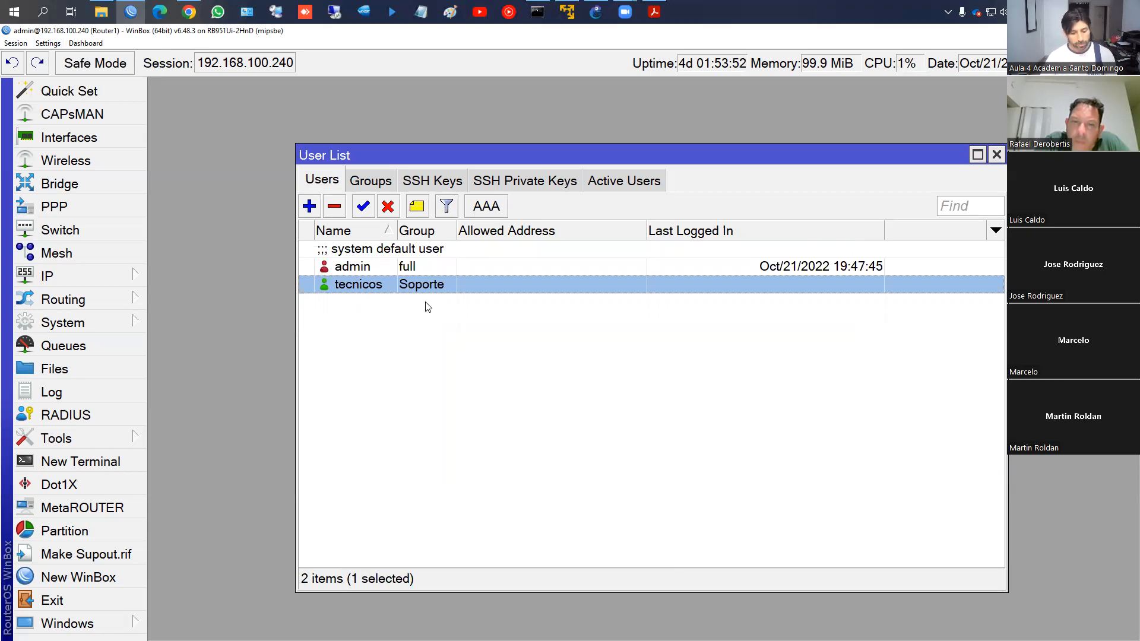
{"action": "key", "text": "ctrl+2"}
{"action": "left_click_drag", "start_coordinate": [296, 193], "coordinate": [526, 220]}
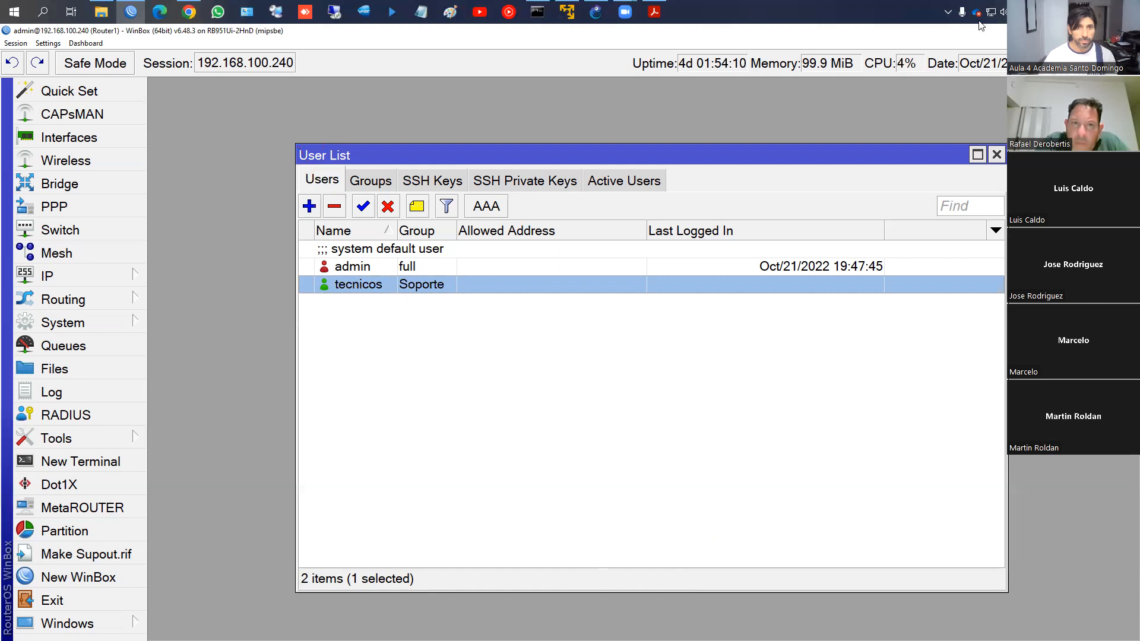
{"action": "left_click", "coordinate": [948, 12]}
{"action": "right_click", "coordinate": [948, 37]}
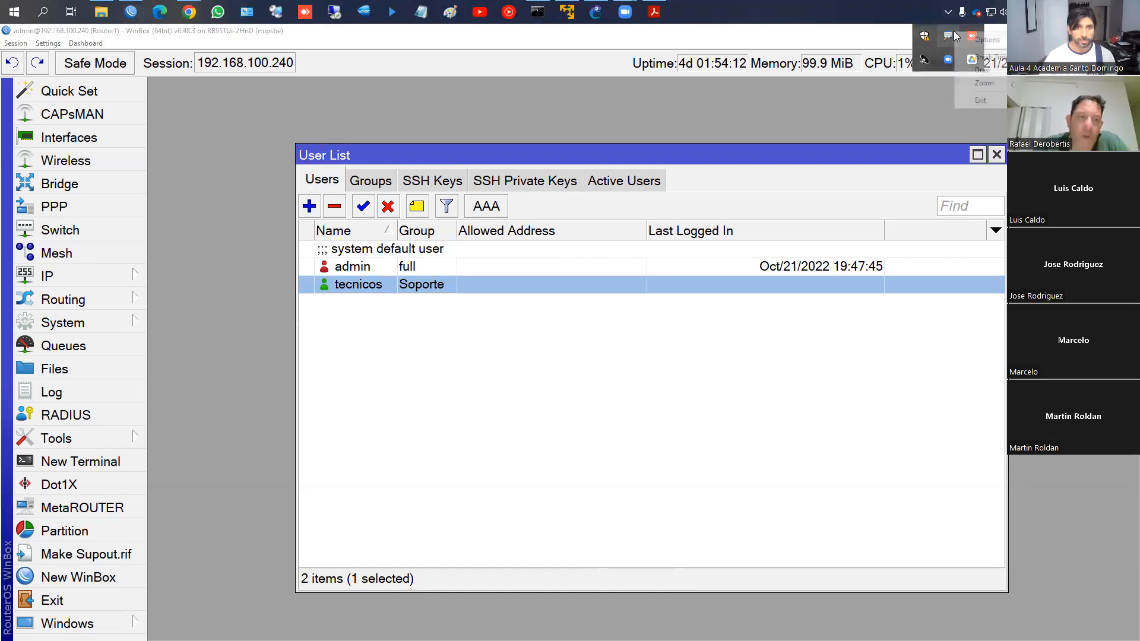
{"action": "left_click", "coordinate": [982, 104]}
{"action": "left_click", "coordinate": [16, 12]}
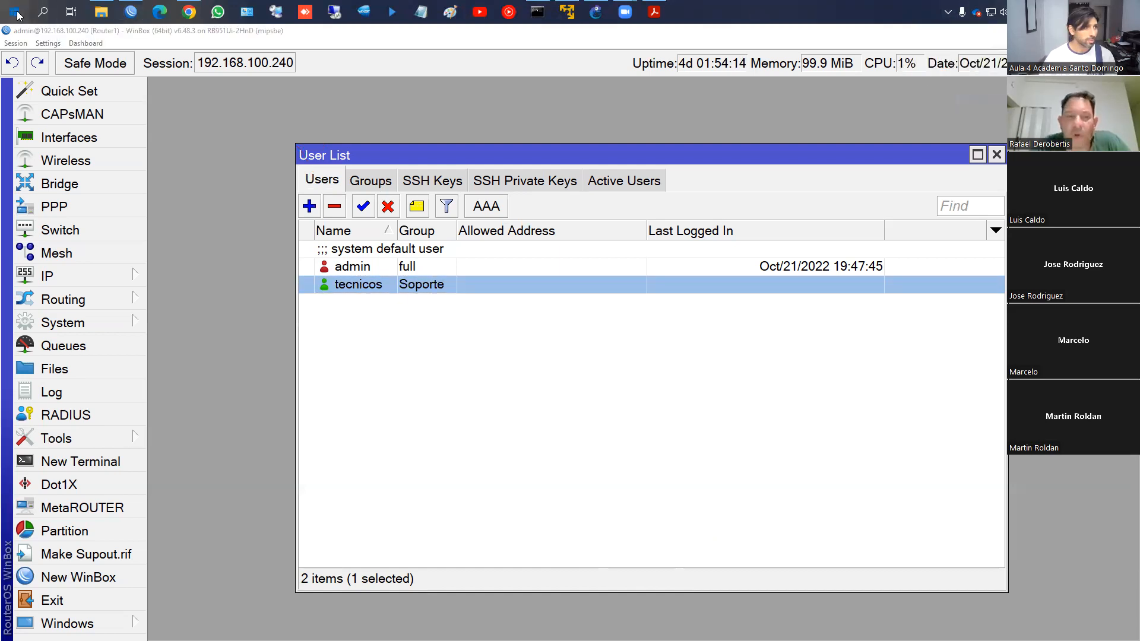
{"action": "left_click", "coordinate": [57, 60]}
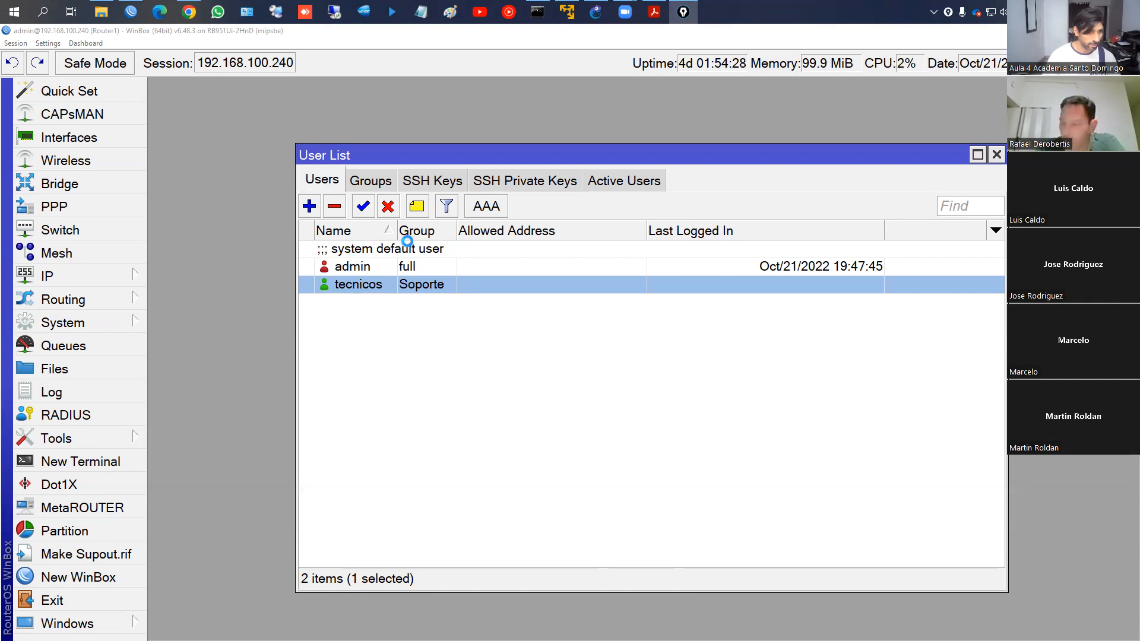
{"action": "left_click", "coordinate": [669, 288]}
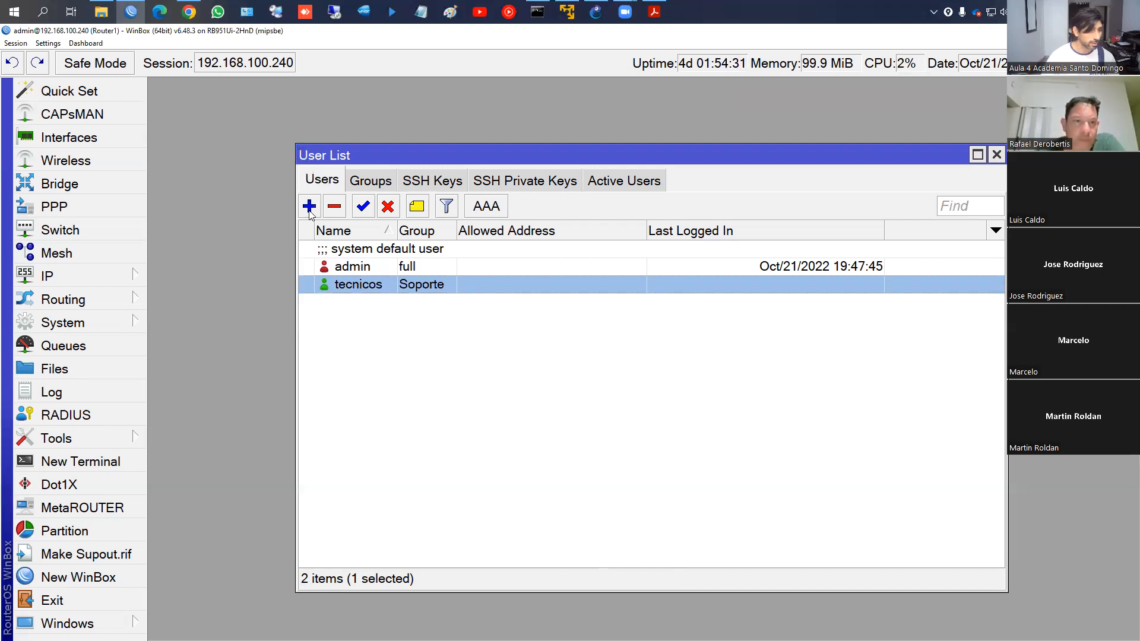
{"action": "key", "text": "ctrl+shift+1"}
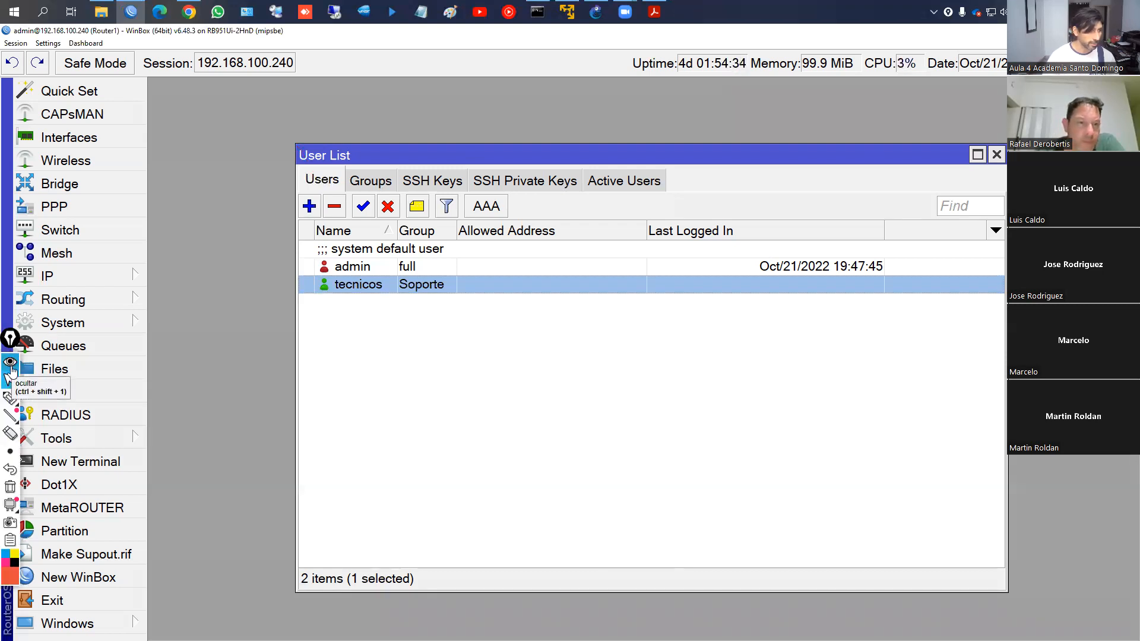
{"action": "left_click", "coordinate": [9, 396]}
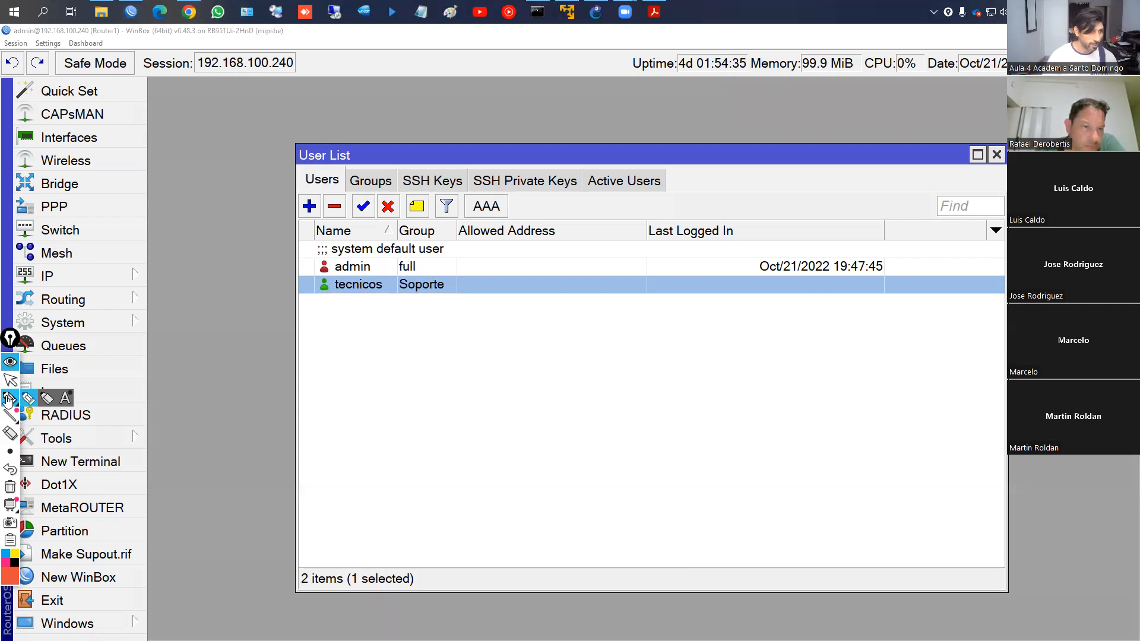
{"action": "key", "text": "ctrl+shift+2"}
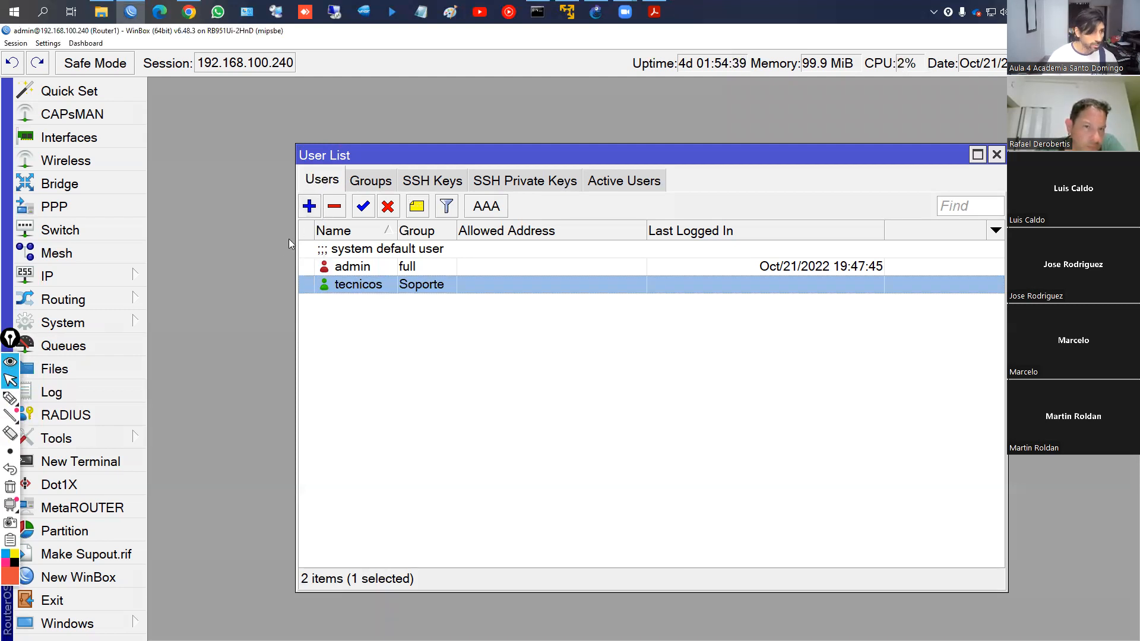
{"action": "left_click_drag", "start_coordinate": [288, 238], "coordinate": [300, 239]}
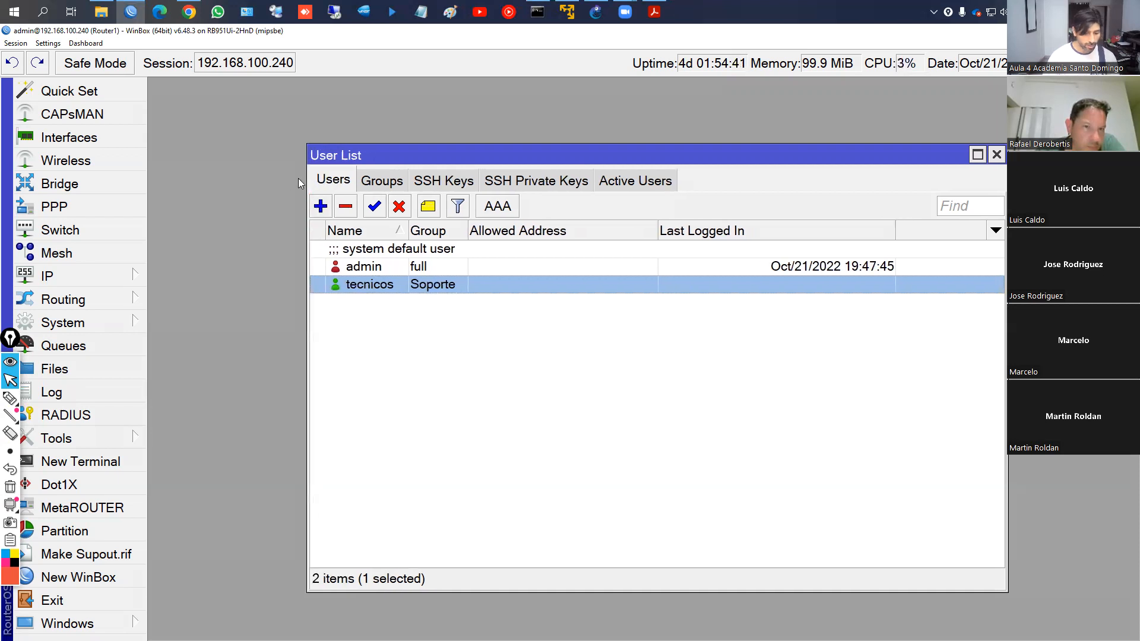
{"action": "key", "text": "ctrl+shift+1"}
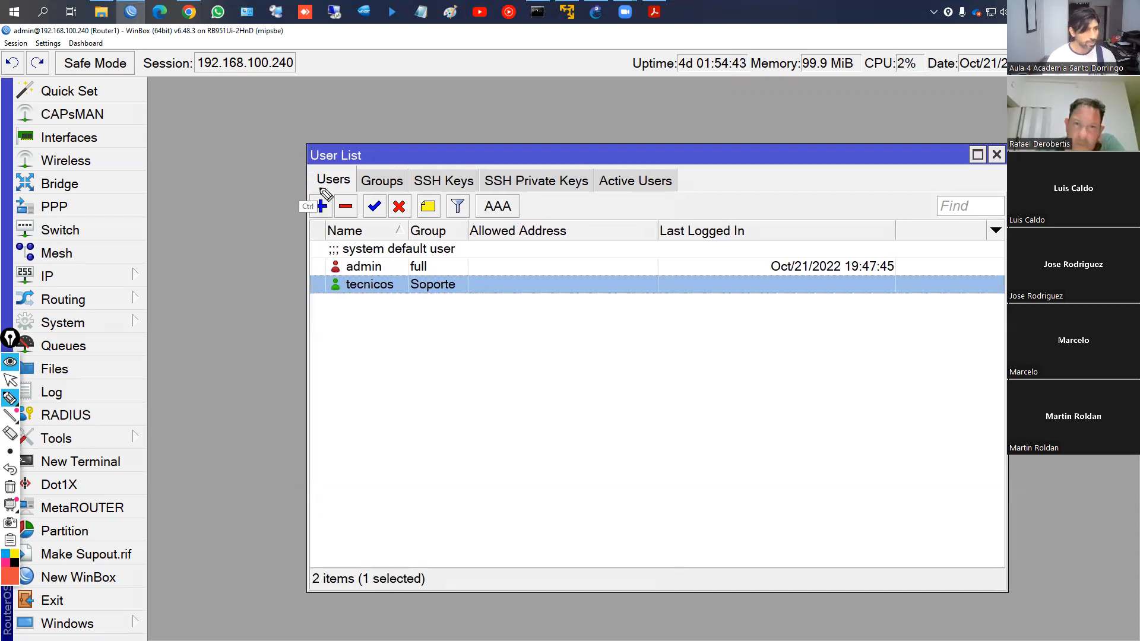
{"action": "key", "text": "ctrl+shift+1"}
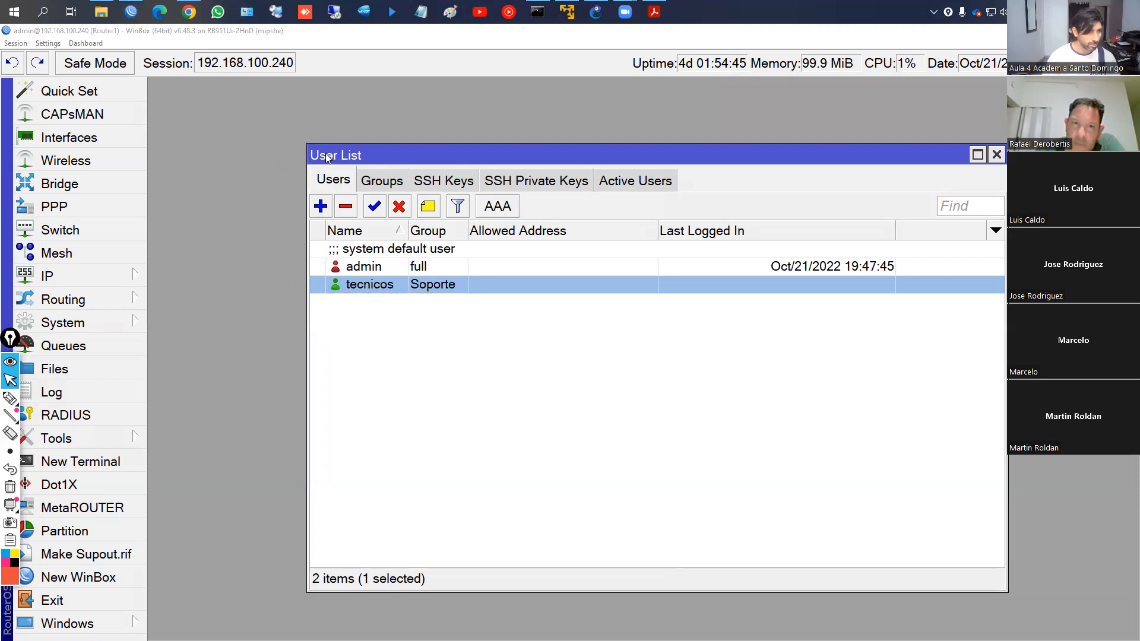
{"action": "left_click", "coordinate": [328, 209]}
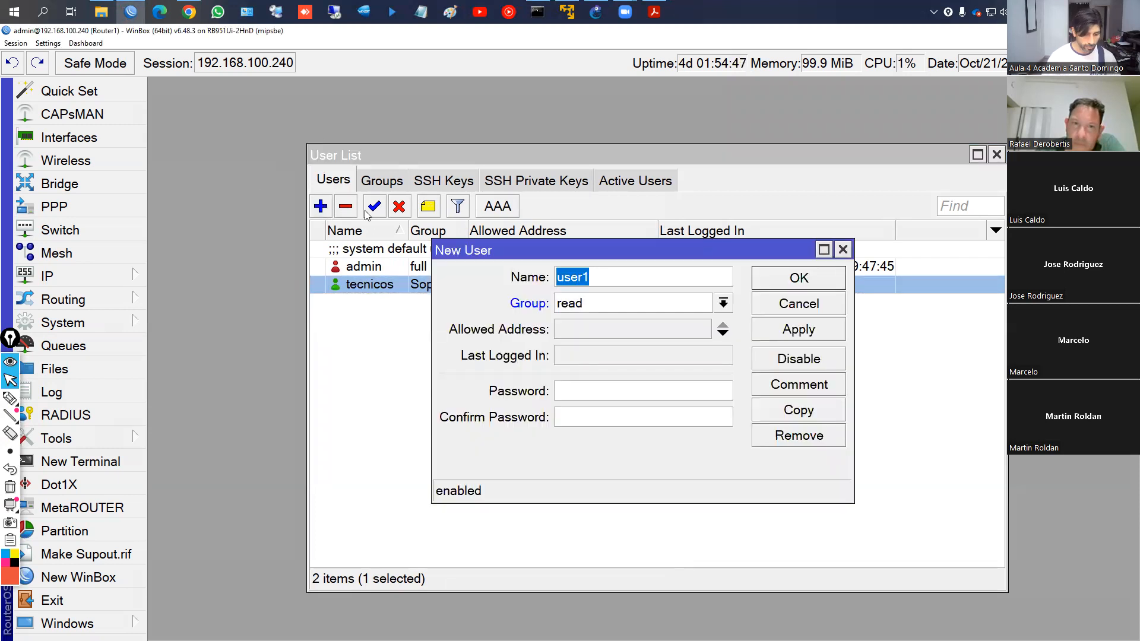
{"action": "key", "text": "Escape"}
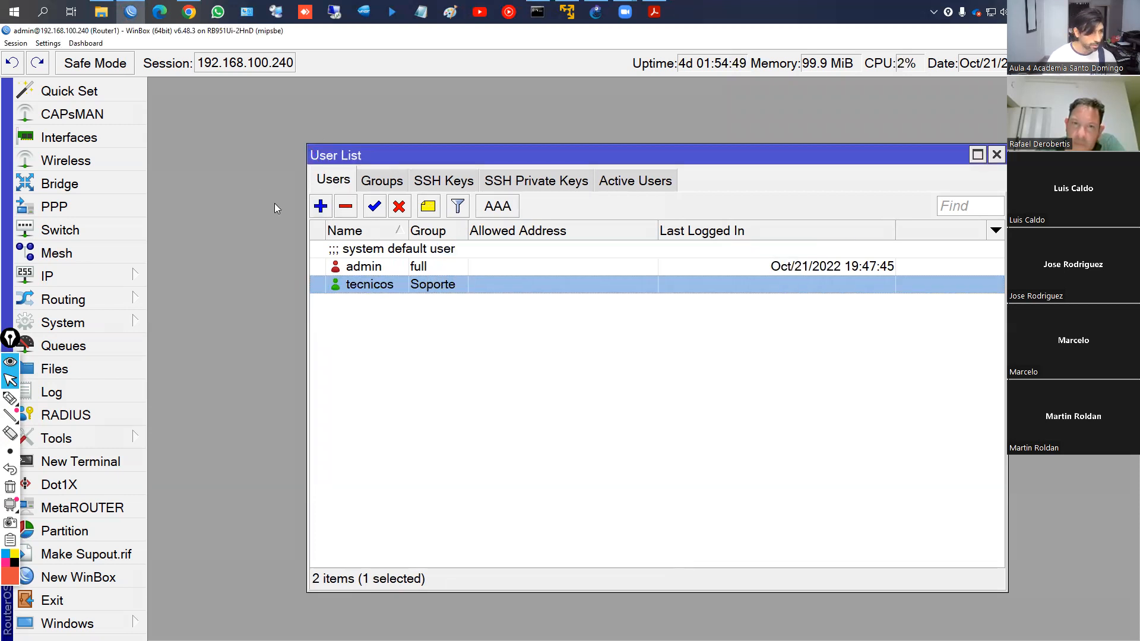
{"action": "mouse_move", "coordinate": [308, 209]}
{"action": "left_mouse_down"}
{"action": "mouse_move", "coordinate": [333, 205]}
{"action": "mouse_move", "coordinate": [348, 156]}
{"action": "left_mouse_up"}
{"action": "key", "text": "ctrl+1"}
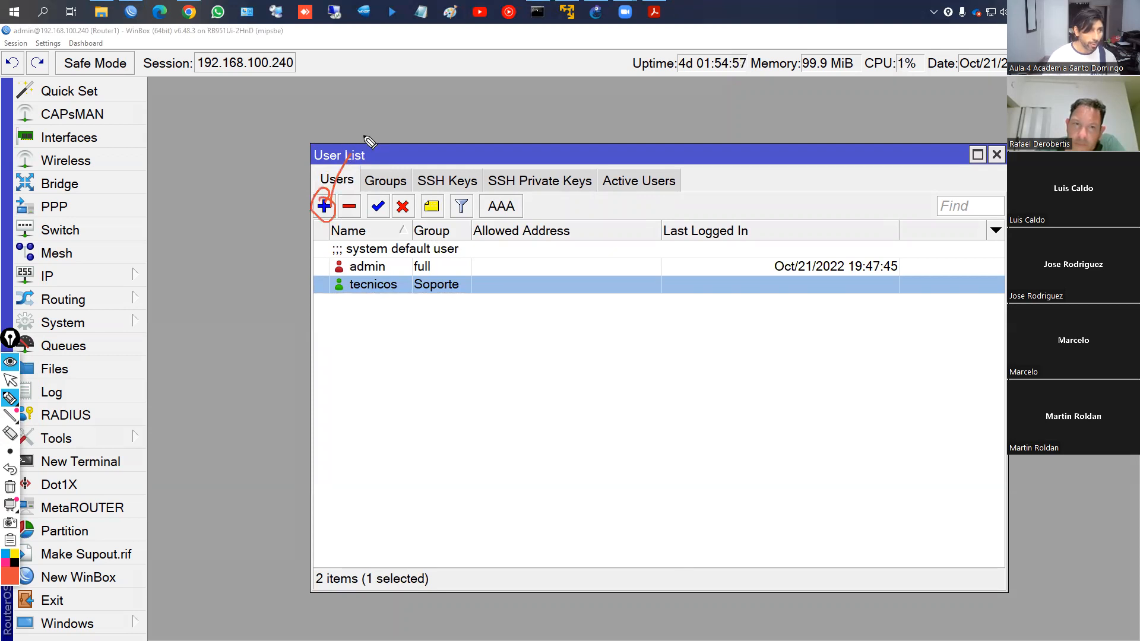
{"action": "mouse_move", "coordinate": [357, 126]}
{"action": "left_mouse_down"}
{"action": "mouse_move", "coordinate": [374, 135]}
{"action": "mouse_move", "coordinate": [415, 120]}
{"action": "left_mouse_up"}
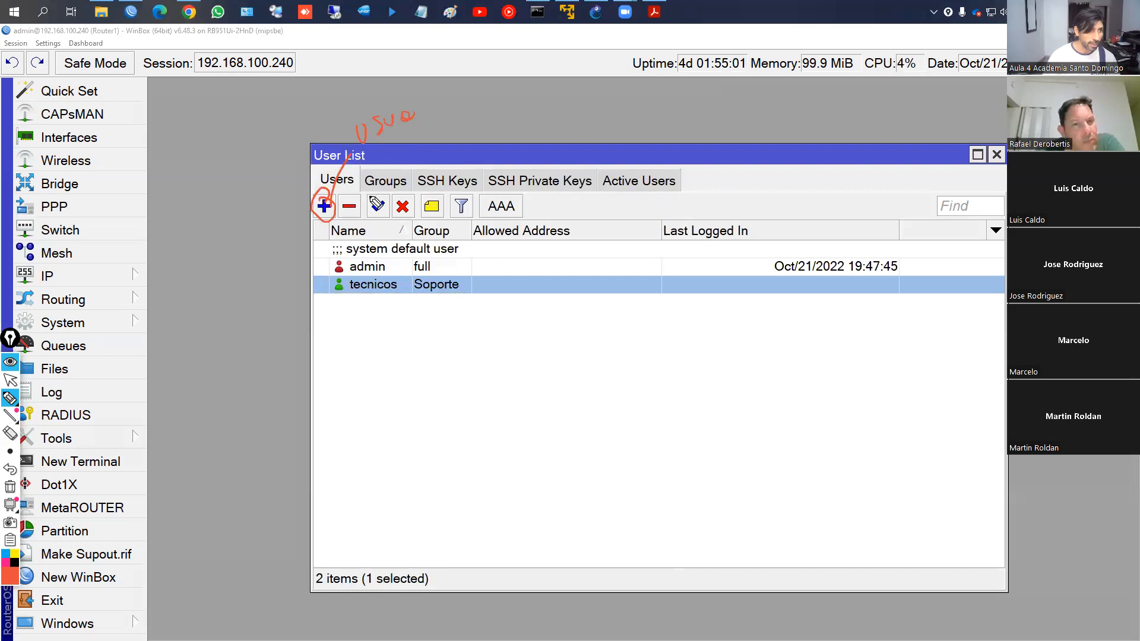
{"action": "left_click_drag", "start_coordinate": [358, 205], "coordinate": [374, 152]}
{"action": "mouse_move", "coordinate": [364, 223]}
{"action": "left_mouse_down"}
{"action": "mouse_move", "coordinate": [407, 177]}
{"action": "mouse_move", "coordinate": [419, 212]}
{"action": "left_mouse_up"}
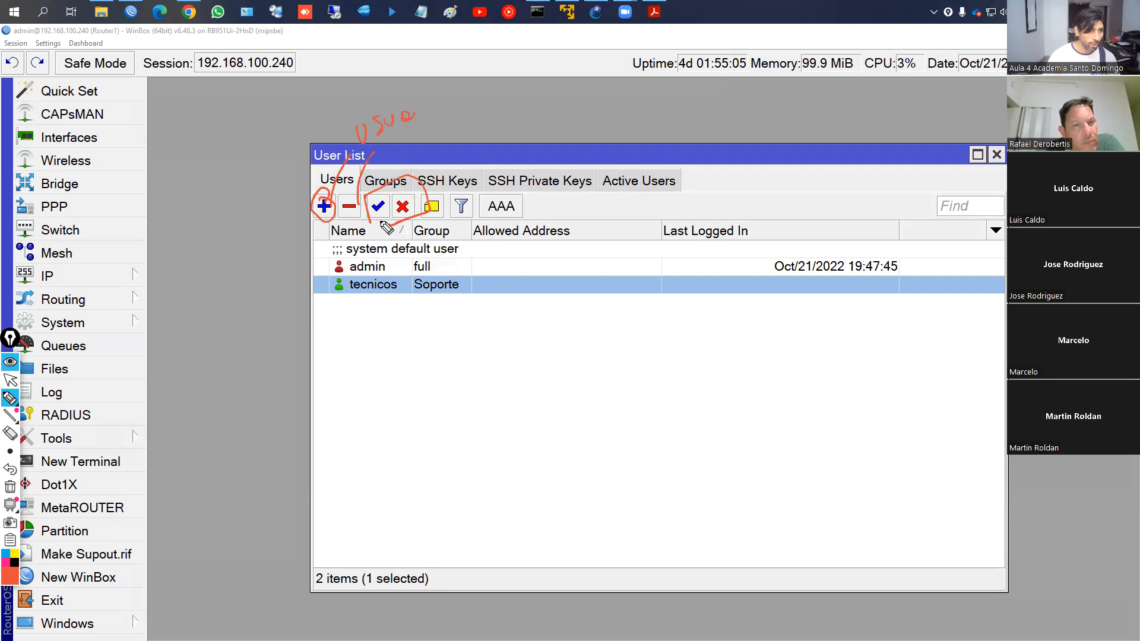
{"action": "mouse_move", "coordinate": [380, 185]}
{"action": "left_mouse_down"}
{"action": "mouse_move", "coordinate": [397, 149]}
{"action": "mouse_move", "coordinate": [441, 140]}
{"action": "mouse_move", "coordinate": [451, 160]}
{"action": "mouse_move", "coordinate": [493, 132]}
{"action": "left_mouse_up"}
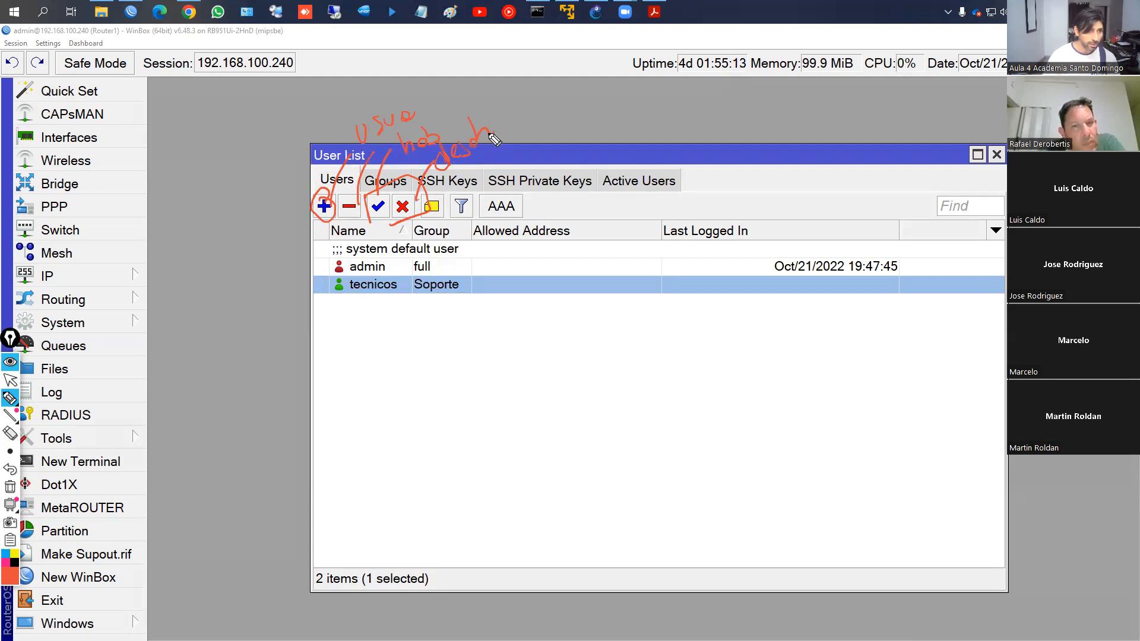
{"action": "key", "text": "ctrl+z"}
{"action": "key", "text": "ctrl+z"}
{"action": "key", "text": "ctrl+z"}
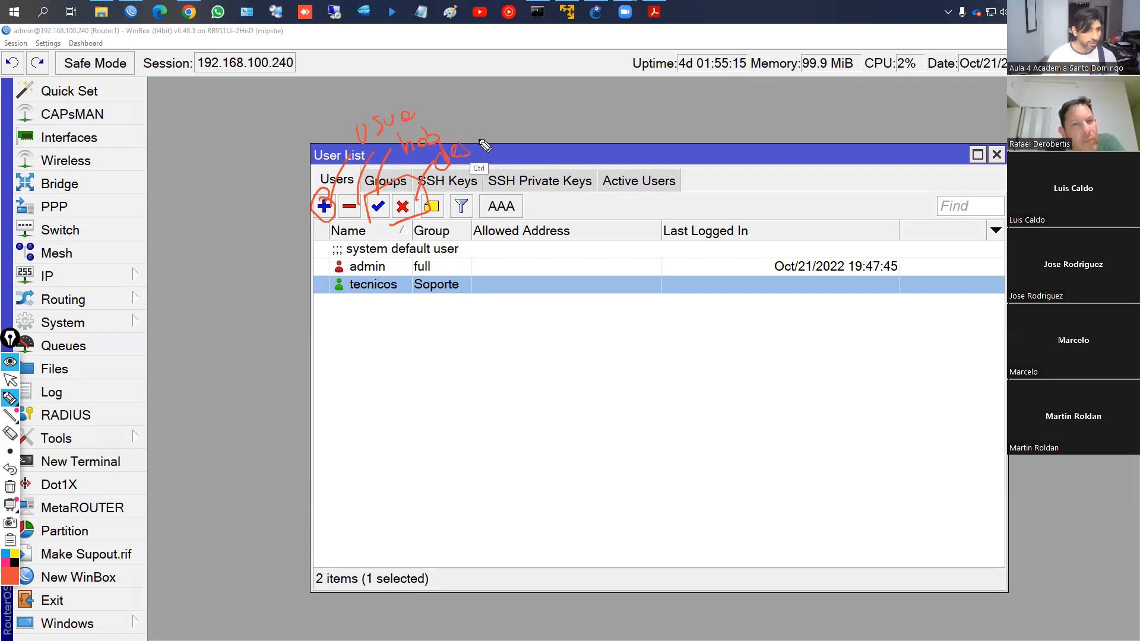
{"action": "mouse_move", "coordinate": [477, 136]}
{"action": "left_mouse_down"}
{"action": "mouse_move", "coordinate": [469, 153]}
{"action": "mouse_move", "coordinate": [478, 132]}
{"action": "mouse_move", "coordinate": [504, 132]}
{"action": "mouse_move", "coordinate": [501, 112]}
{"action": "mouse_move", "coordinate": [561, 90]}
{"action": "left_mouse_up"}
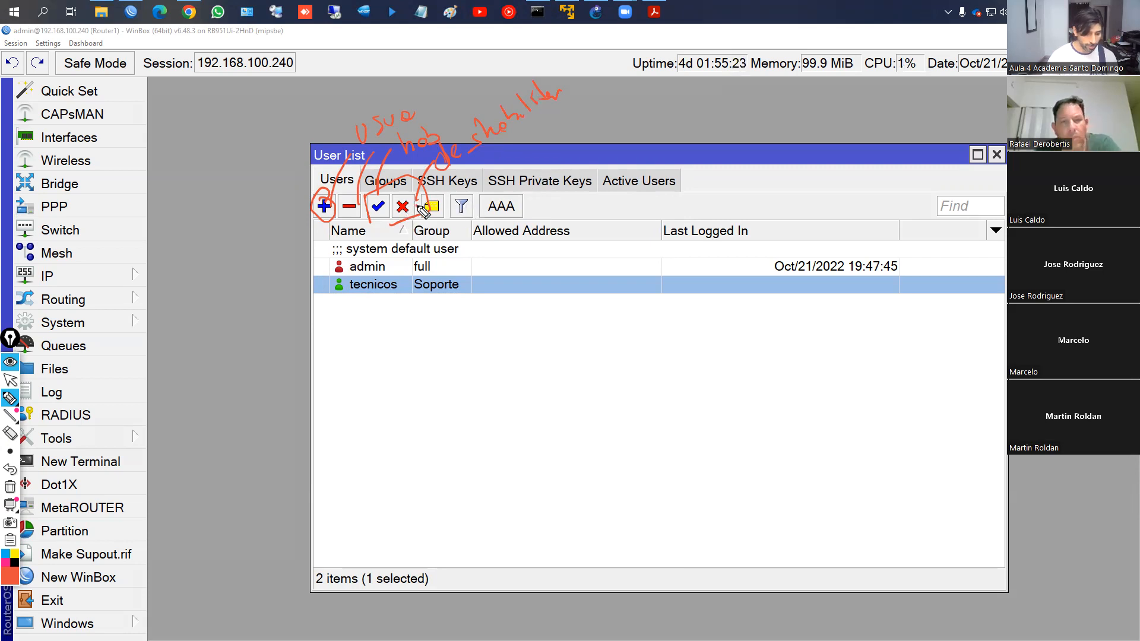
{"action": "key", "text": "Escape"}
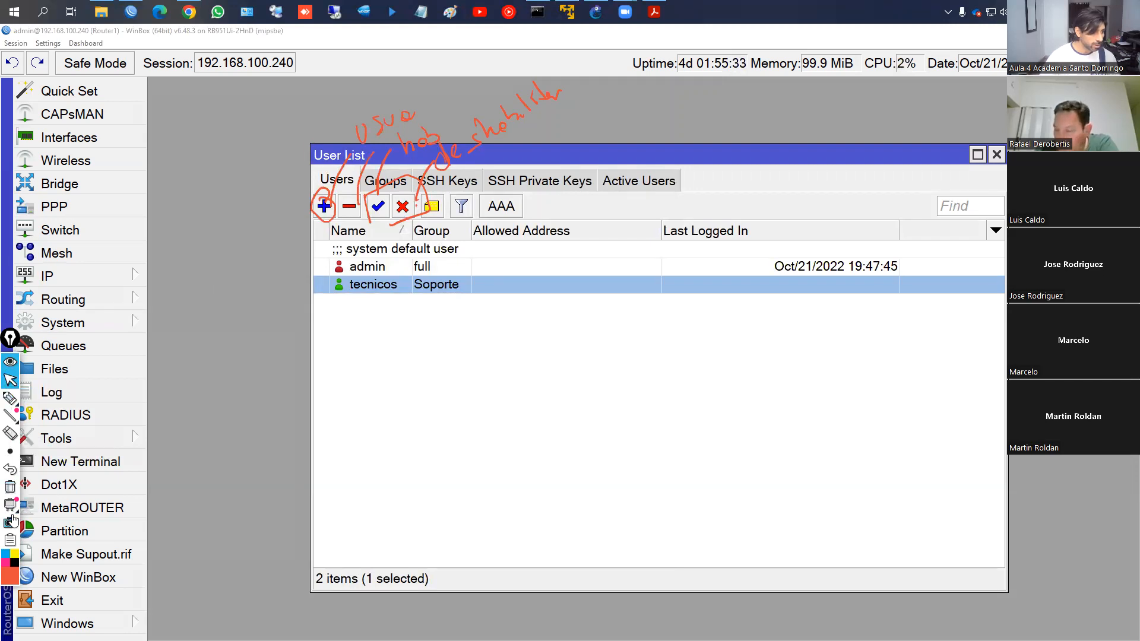
Erase the annotations, then disable and re-enable the tecnicos user
{"action": "left_click", "coordinate": [10, 487]}
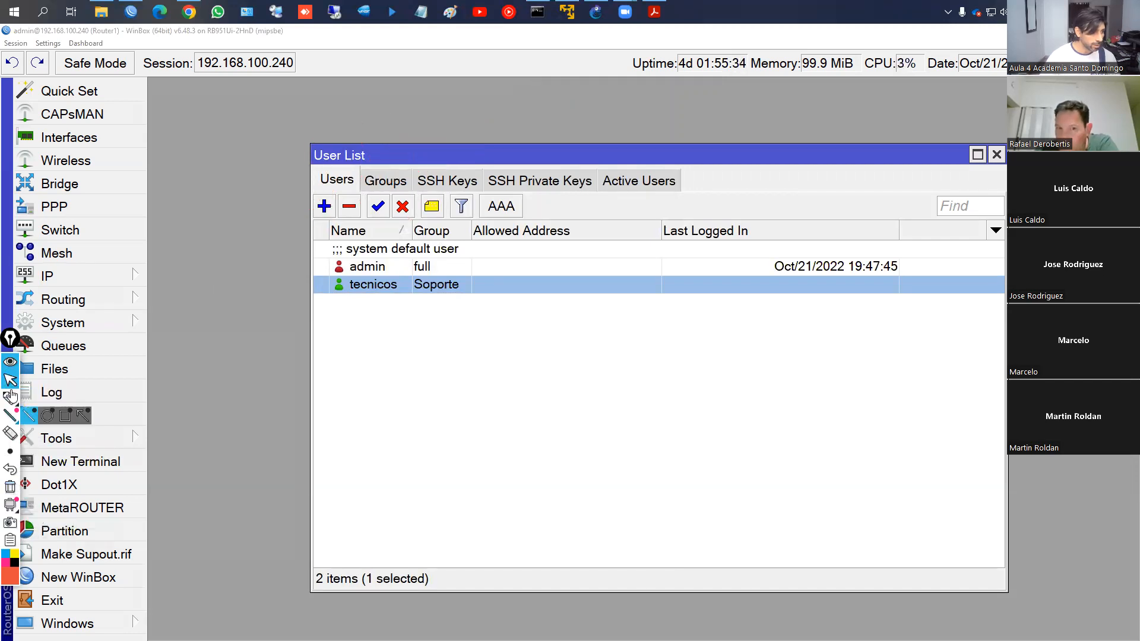
{"action": "left_click", "coordinate": [367, 288]}
{"action": "left_click", "coordinate": [402, 206]}
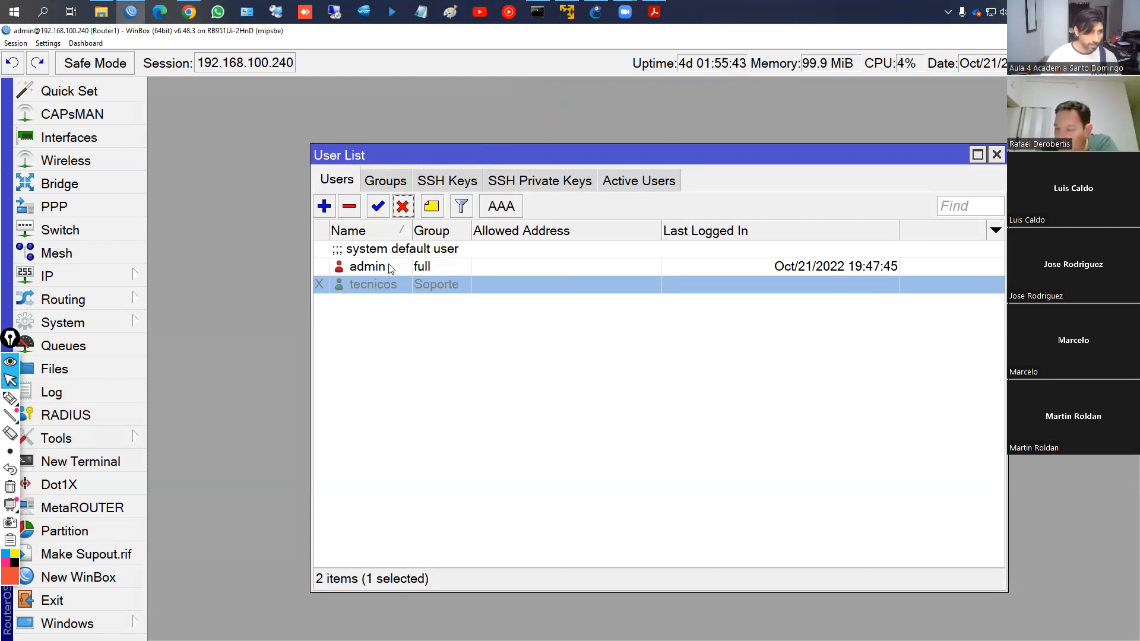
{"action": "left_click", "coordinate": [377, 206]}
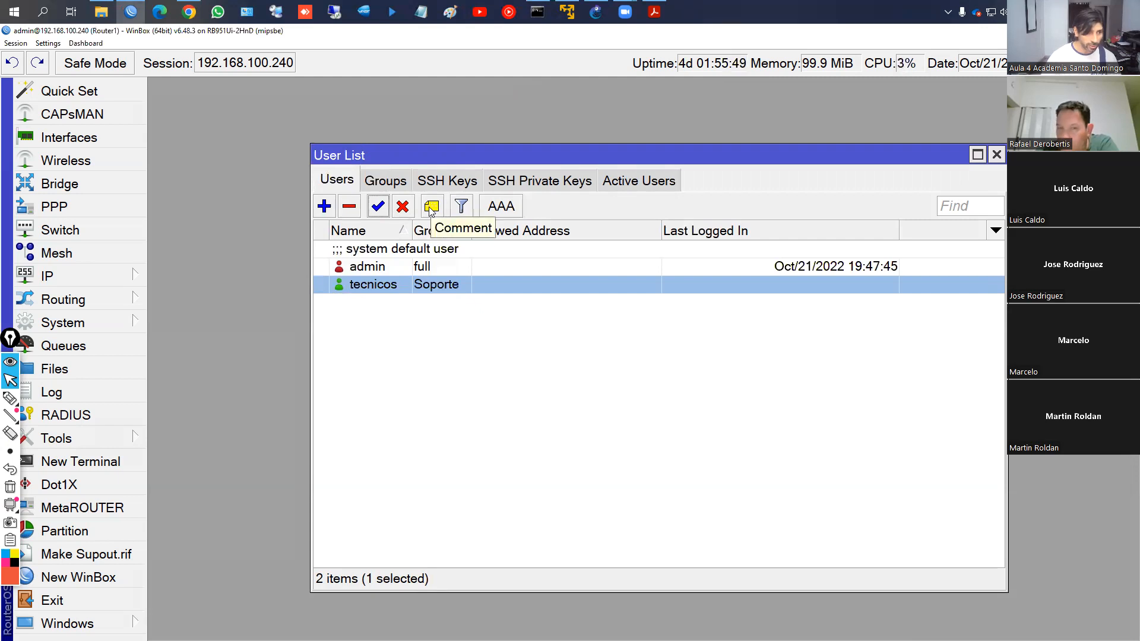
Comment tecnicos with 'Tecnicos:' followed by the two technicians' names
{"action": "left_click", "coordinate": [432, 208]}
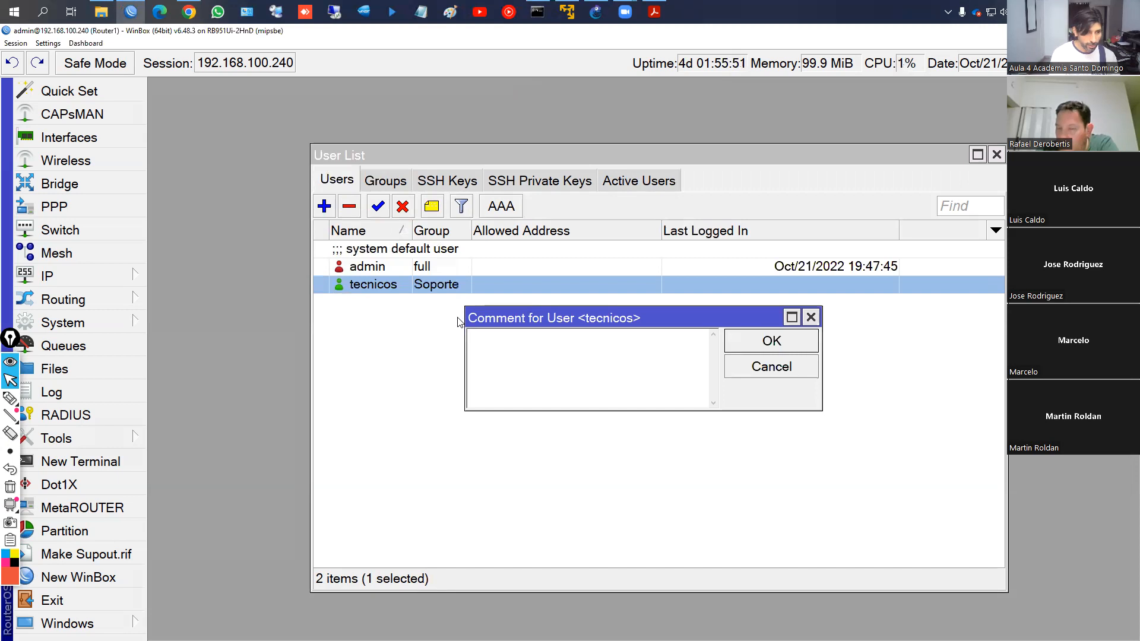
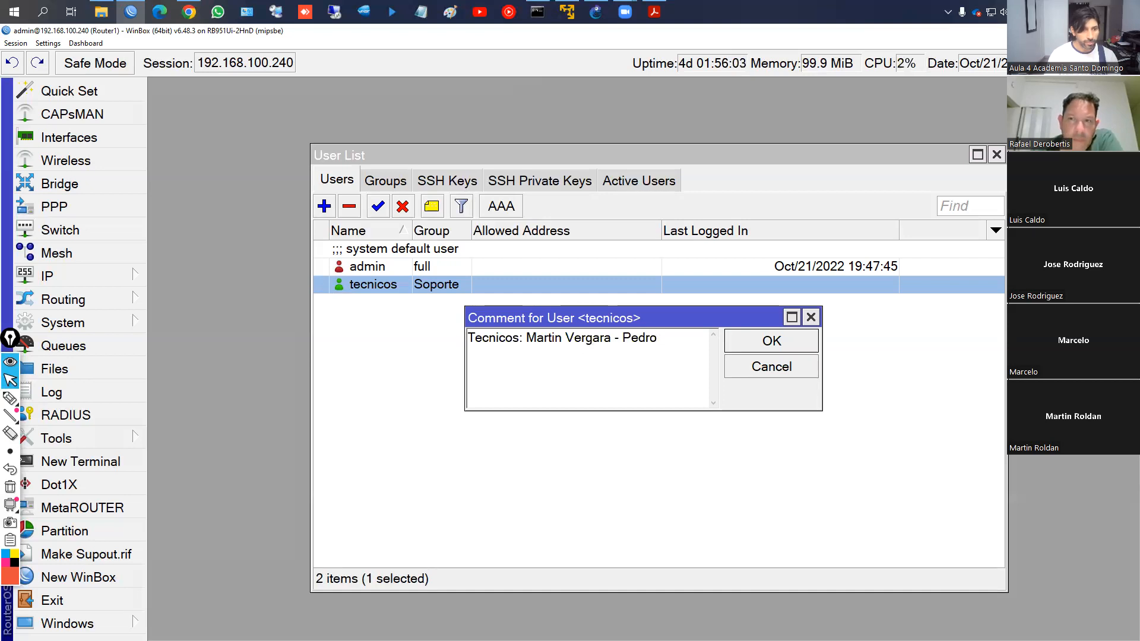
{"action": "key", "text": "Return"}
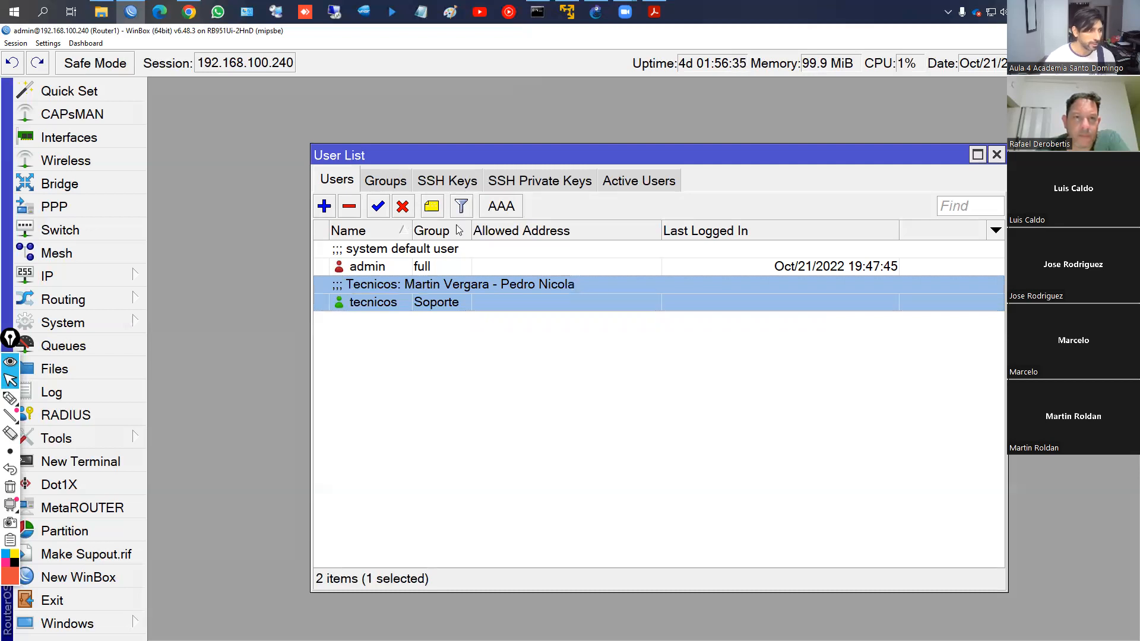
{"action": "left_click", "coordinate": [10, 540]}
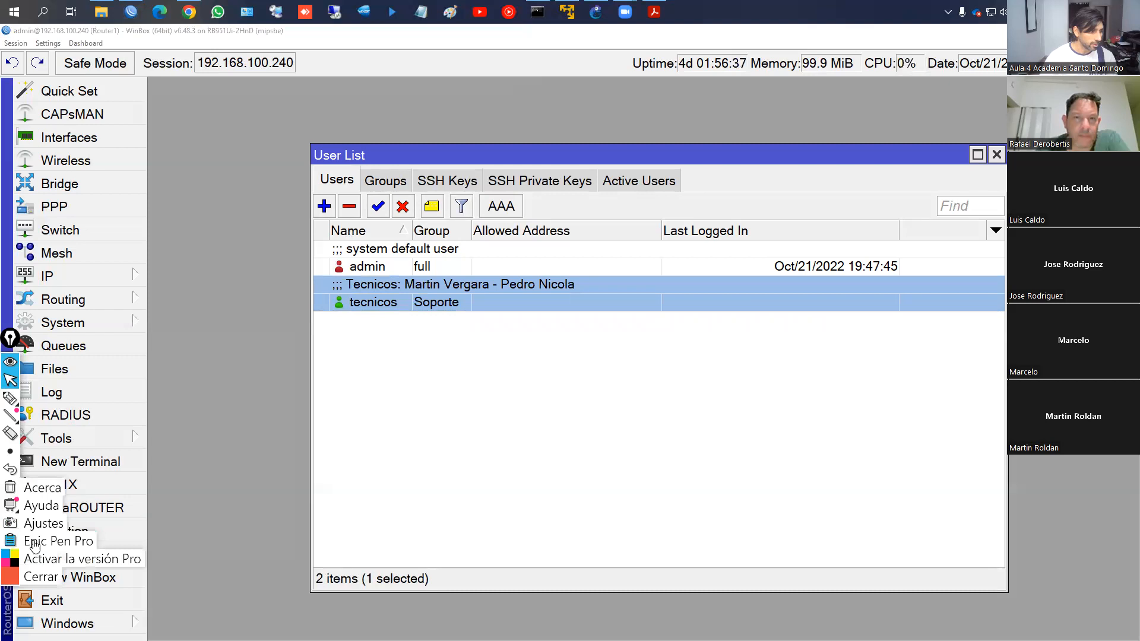
{"action": "left_click", "coordinate": [39, 577]}
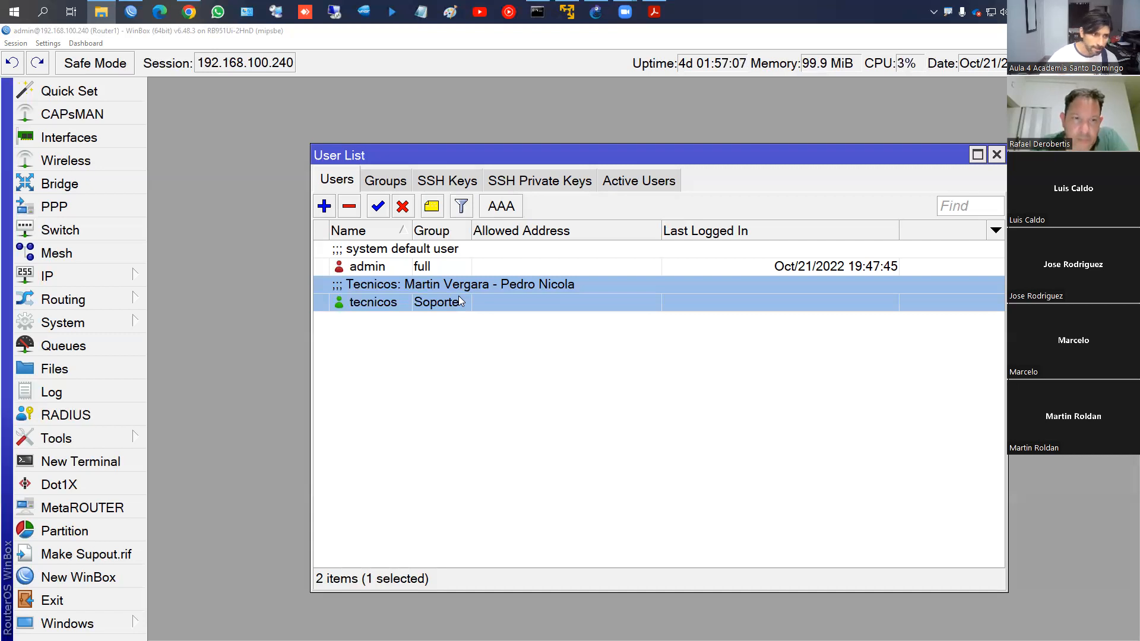
{"action": "left_click", "coordinate": [364, 268]}
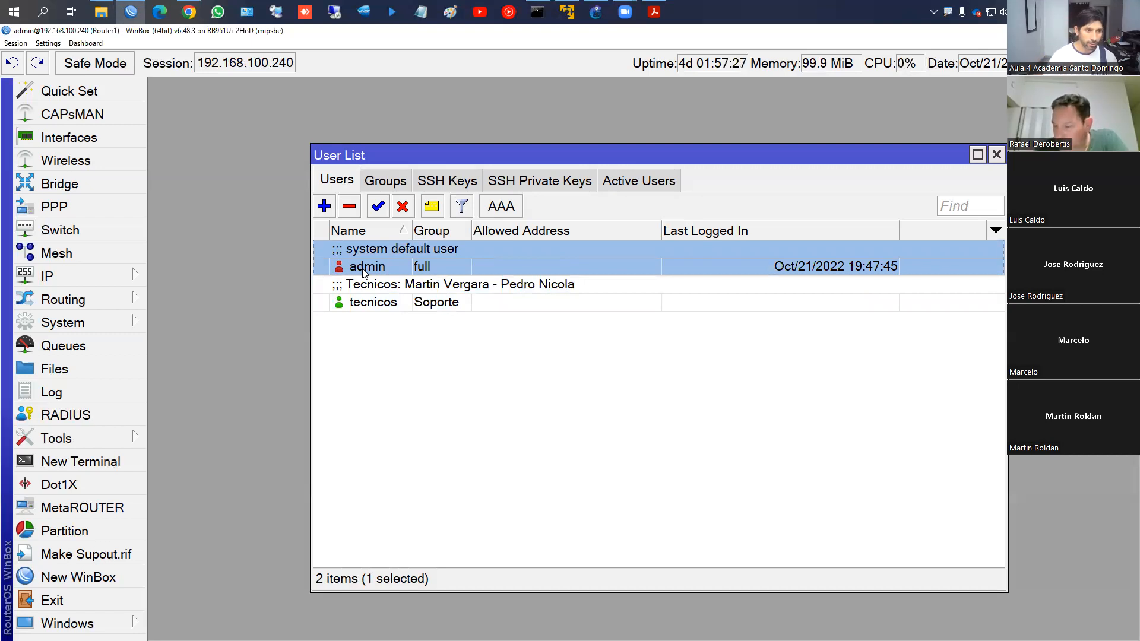
Create a new user ISSD_1 with a password
{"action": "left_click", "coordinate": [324, 207]}
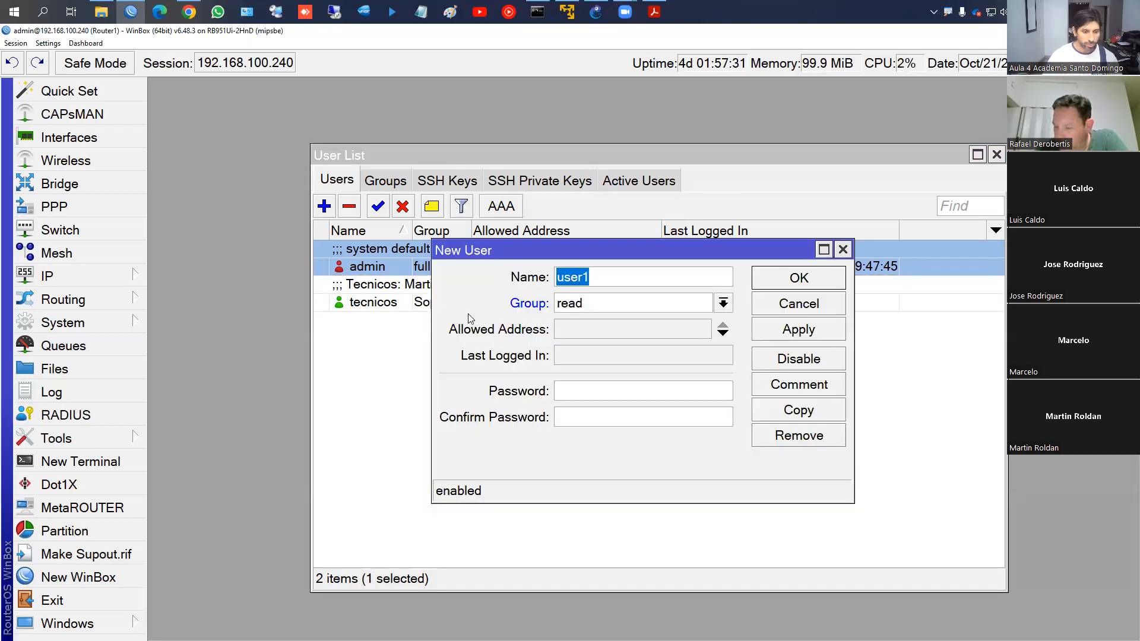
{"action": "type", "text": "ISSP"}
{"action": "key", "text": "BackSpace"}
{"action": "type", "text": "D_1"}
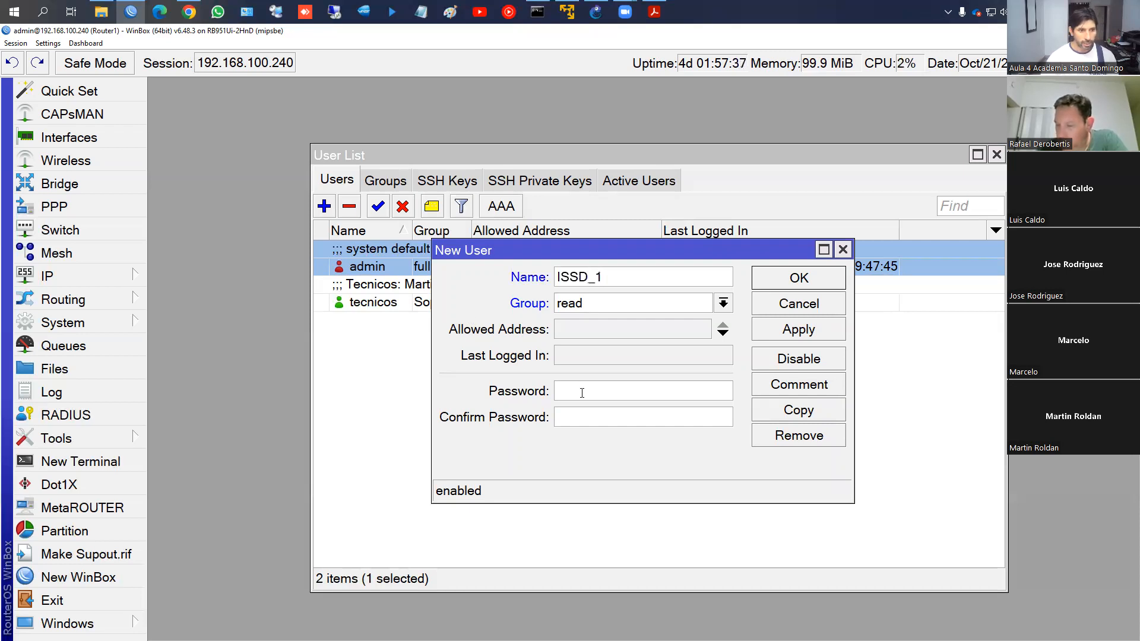
{"action": "left_click", "coordinate": [583, 393]}
{"action": "type", "text": "************"}
{"action": "left_click", "coordinate": [789, 330]}
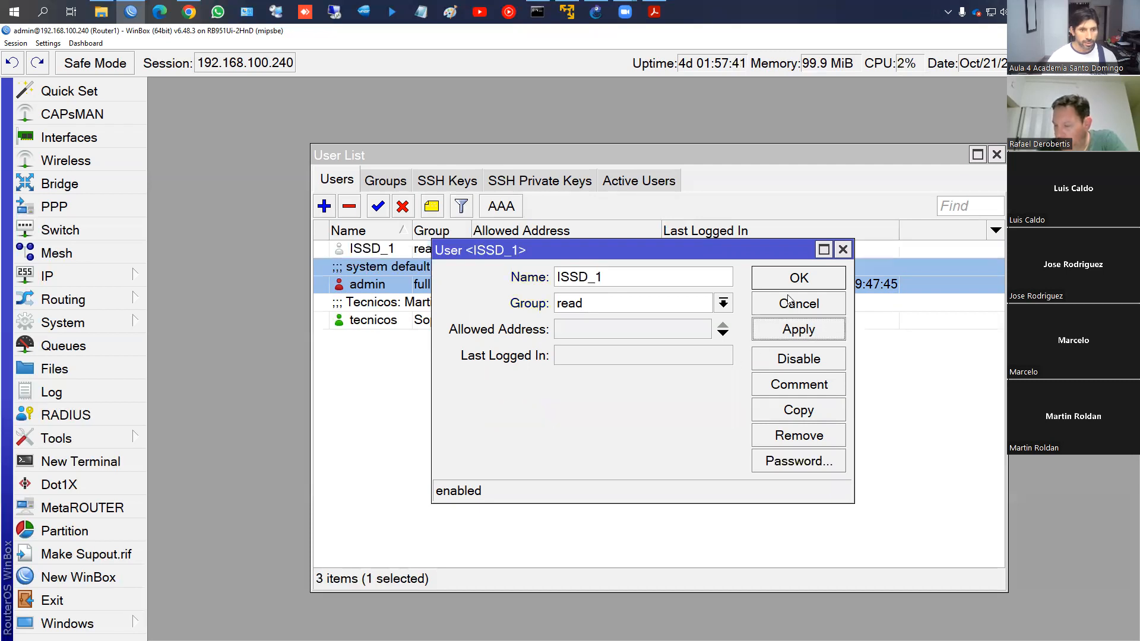
{"action": "left_click", "coordinate": [799, 279]}
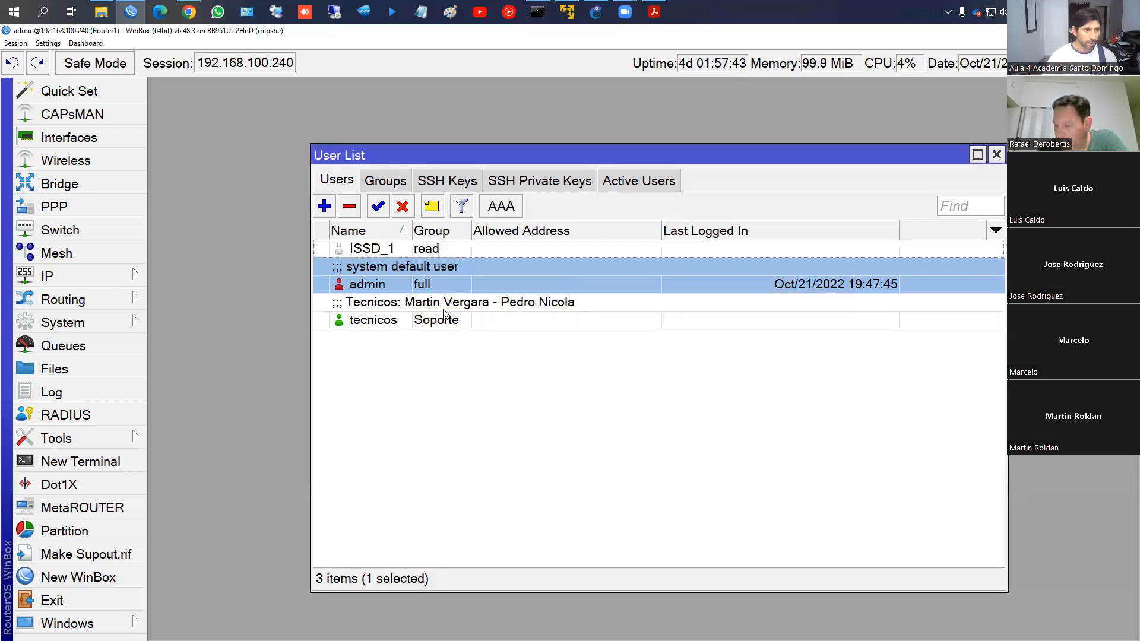
Change ISSD_1's group to full
{"action": "double_click", "coordinate": [372, 248]}
{"action": "left_click", "coordinate": [723, 304]}
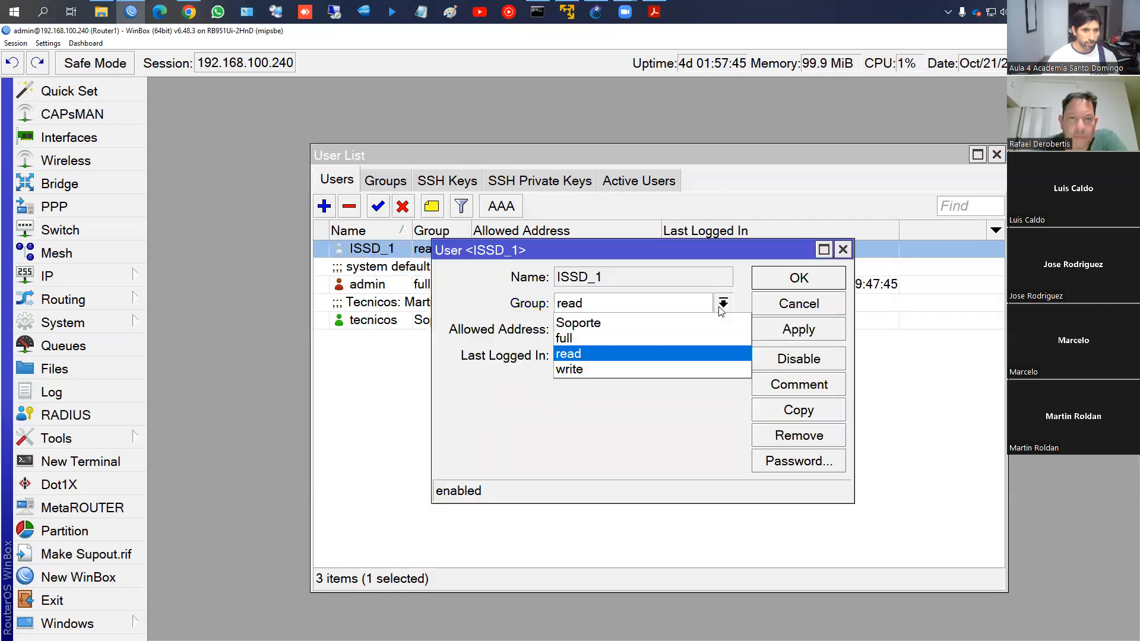
{"action": "left_click", "coordinate": [567, 338]}
{"action": "left_click", "coordinate": [799, 279]}
{"action": "left_click", "coordinate": [806, 286]}
{"action": "left_click", "coordinate": [421, 252]}
{"action": "left_click", "coordinate": [383, 280]}
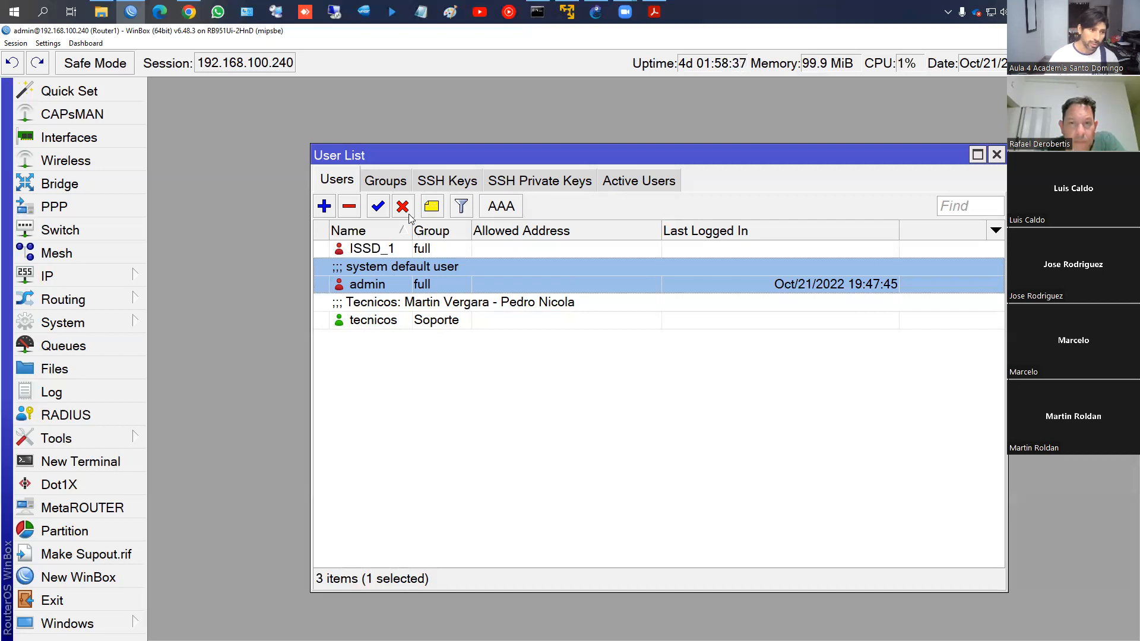
Delete user ISSD_1, then review and close the AAA login authentication settings
{"action": "left_click", "coordinate": [391, 253]}
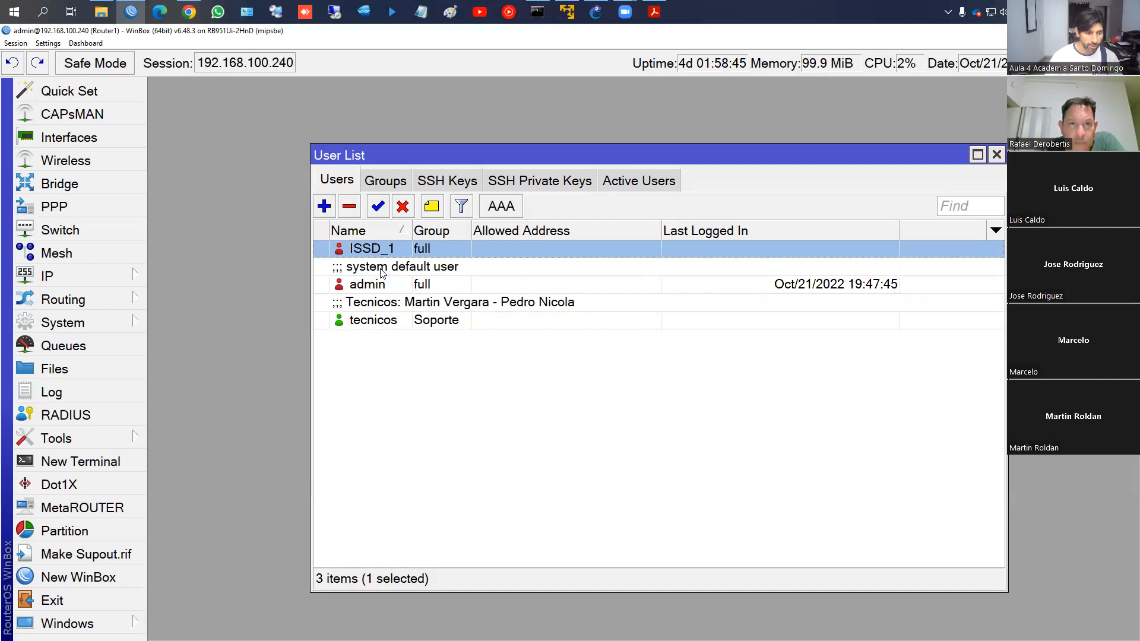
{"action": "left_click", "coordinate": [350, 208]}
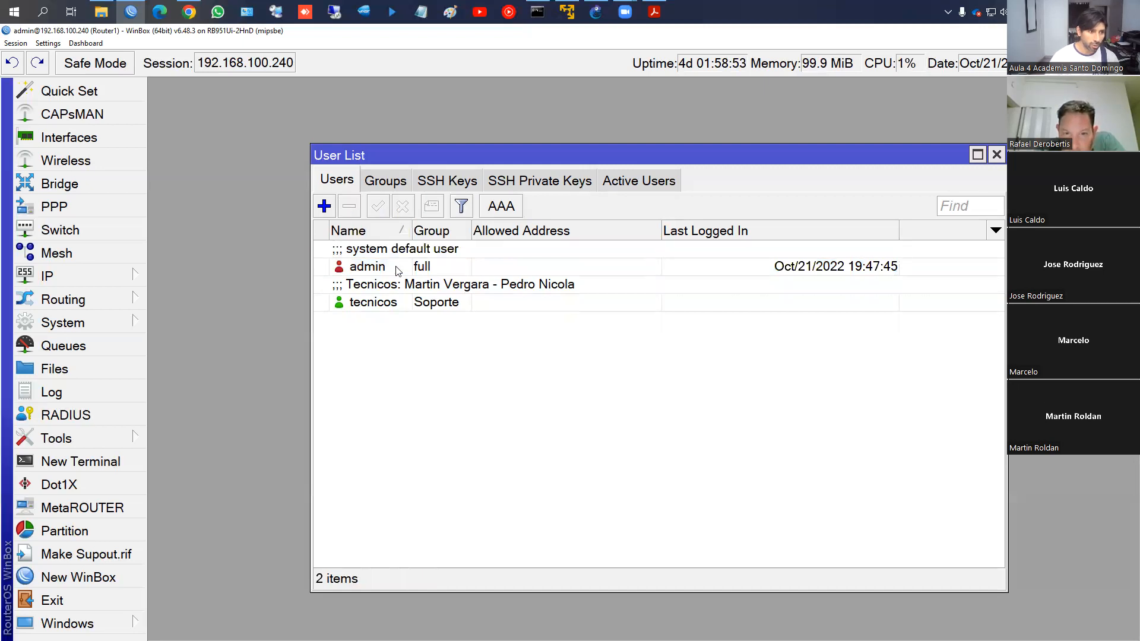
{"action": "left_click", "coordinate": [345, 252]}
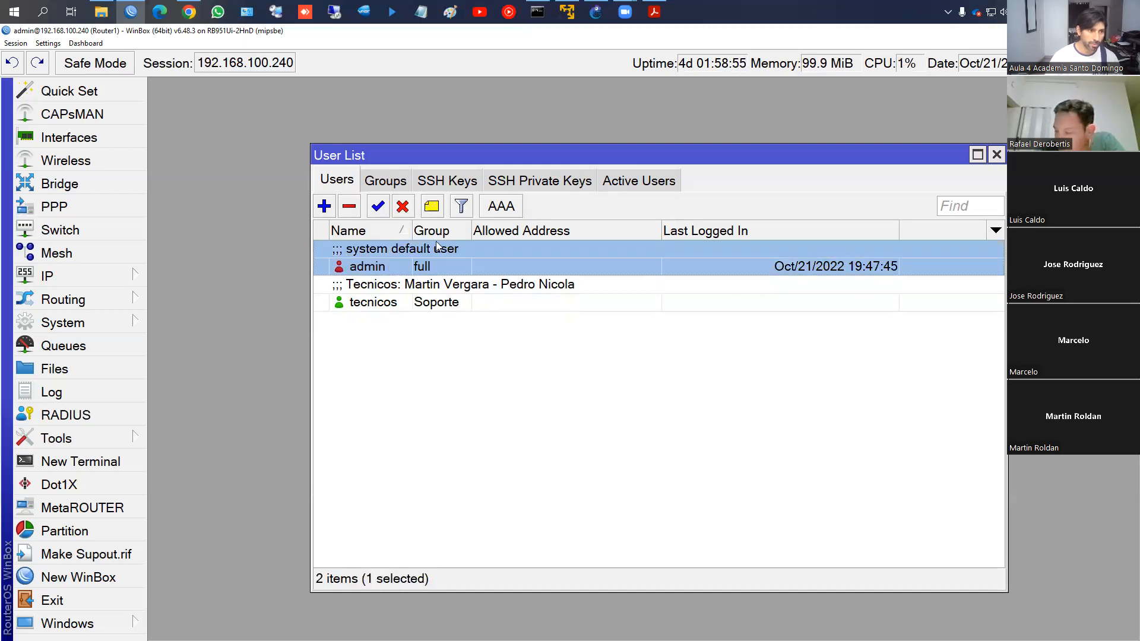
{"action": "left_click", "coordinate": [515, 212]}
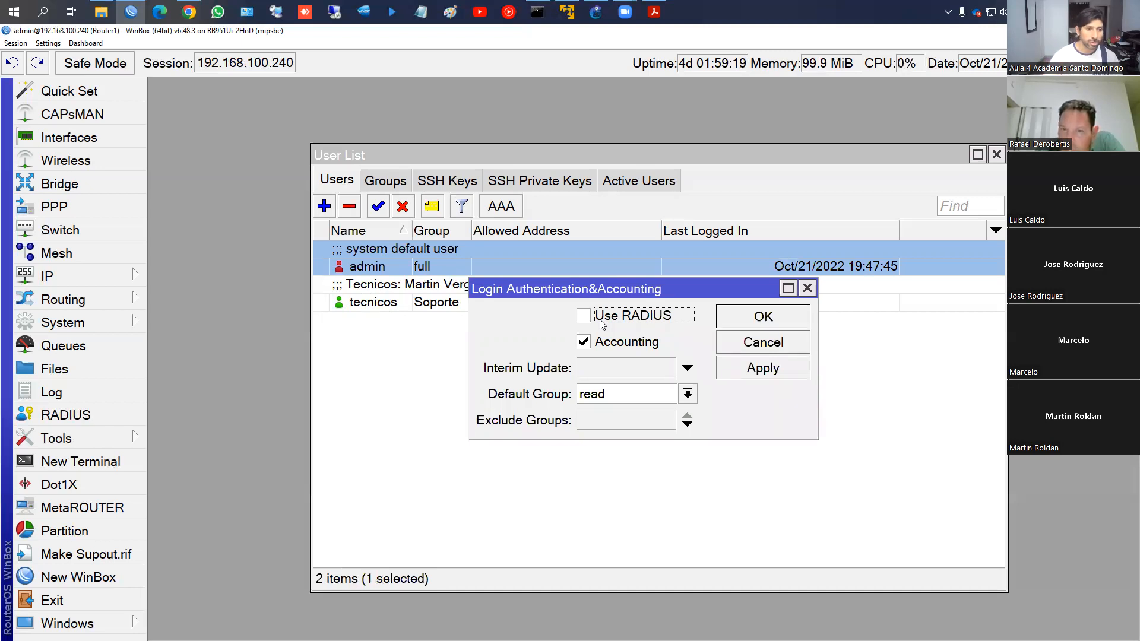
{"action": "left_click", "coordinate": [767, 324]}
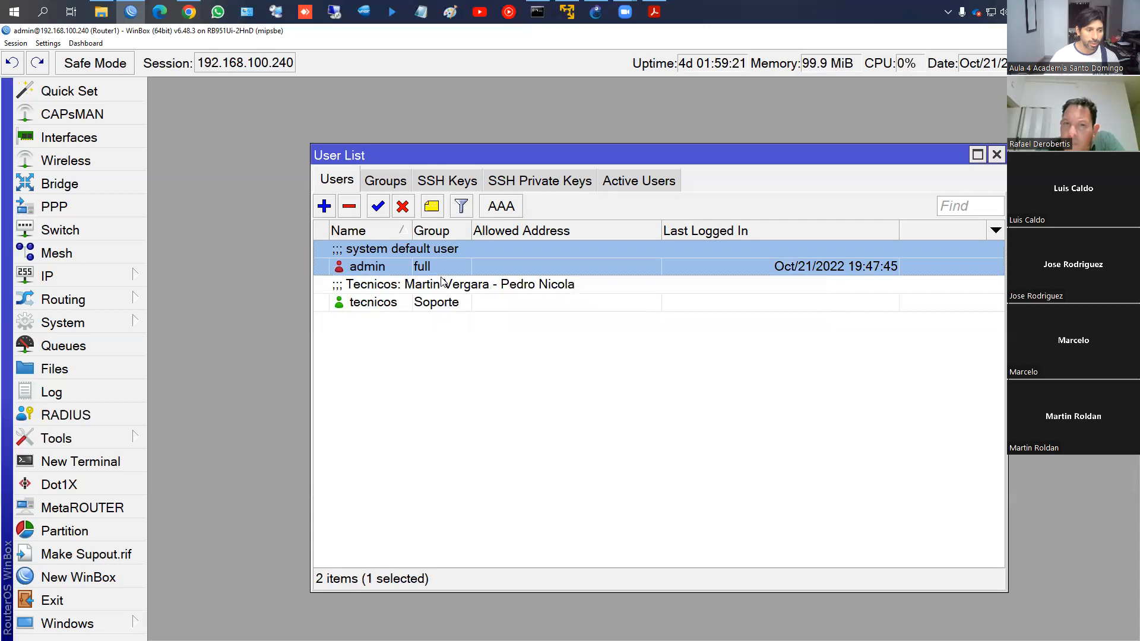
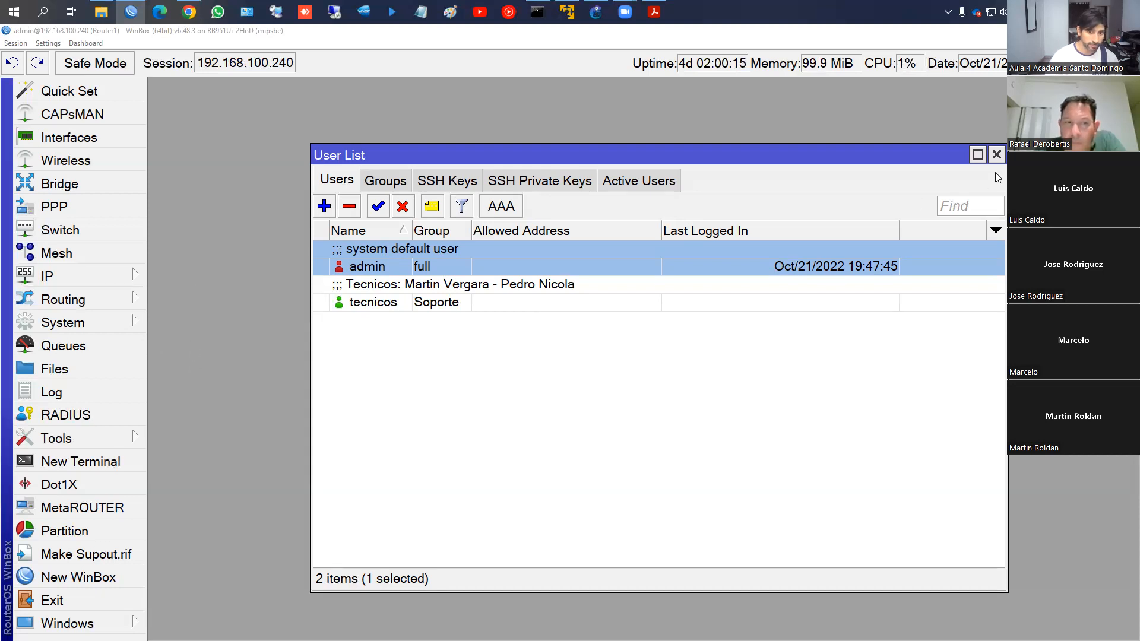
Bring the course PDF forward and scroll down to slide 45, 'Actualización de RouterOS'
{"action": "left_click", "coordinate": [654, 12]}
{"action": "scroll", "coordinate": [589, 254], "scroll_direction": "down", "scroll_amount": 1}
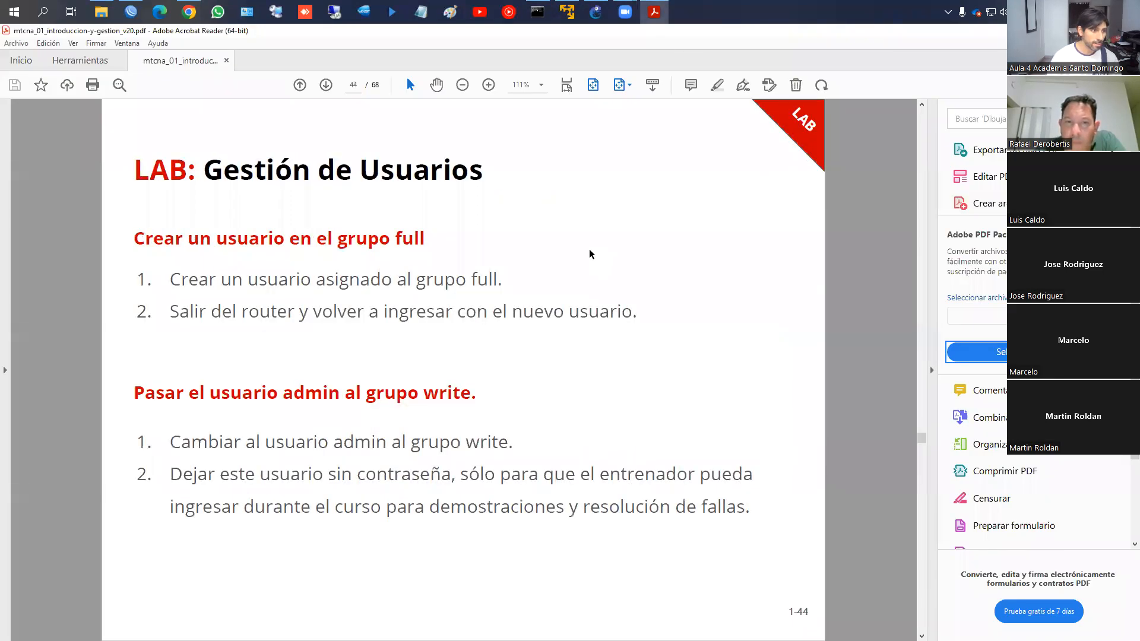
{"action": "scroll", "coordinate": [589, 254], "scroll_direction": "down", "scroll_amount": 1}
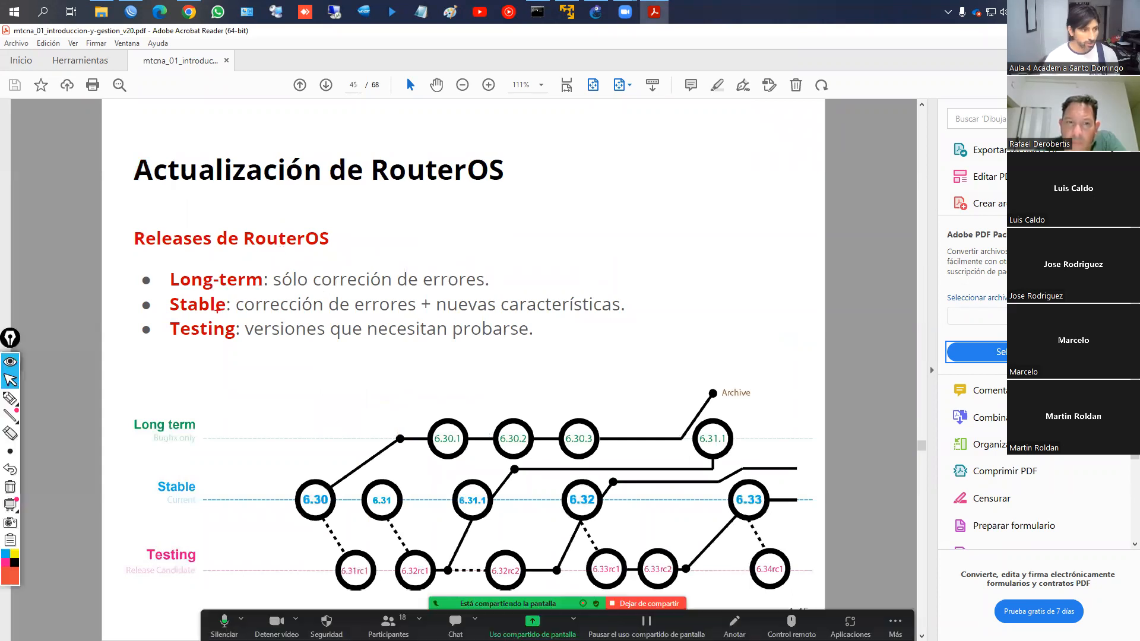
Quit the Epic Pen annotation overlay from the system tray and refocus the PDF window
{"action": "left_click", "coordinate": [10, 451]}
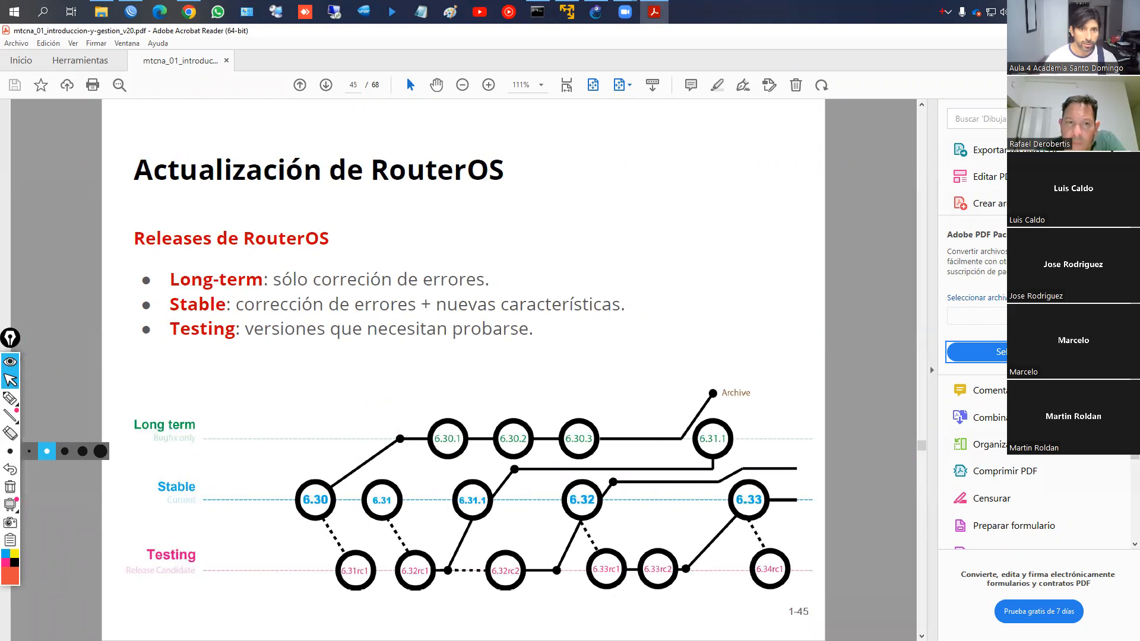
{"action": "left_click", "coordinate": [948, 11]}
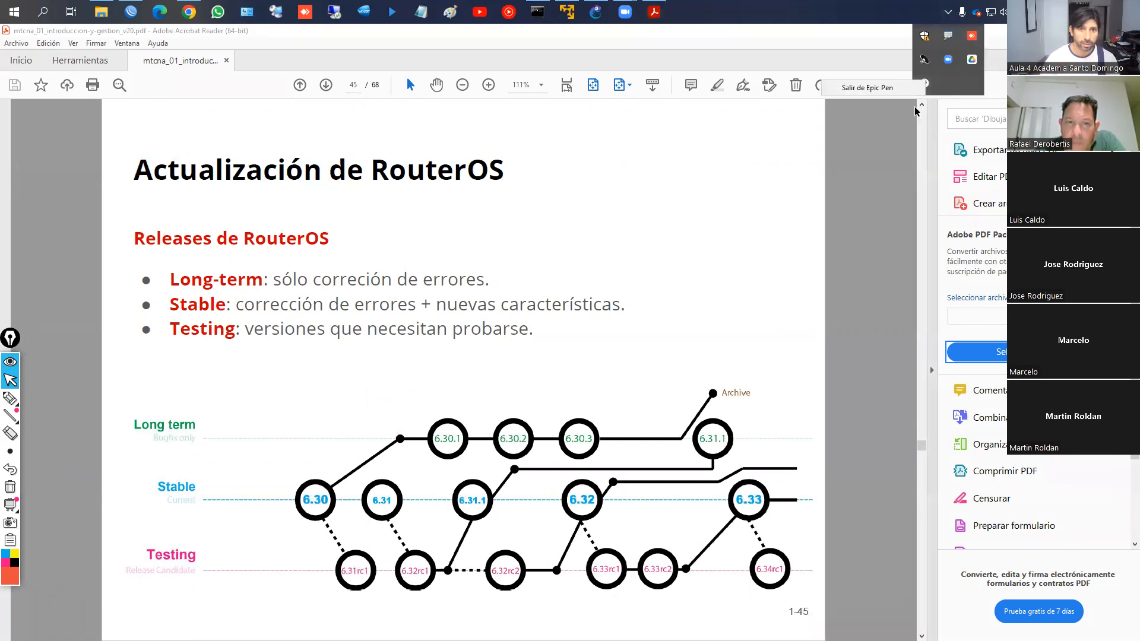
{"action": "left_click", "coordinate": [925, 83]}
{"action": "left_click", "coordinate": [493, 330]}
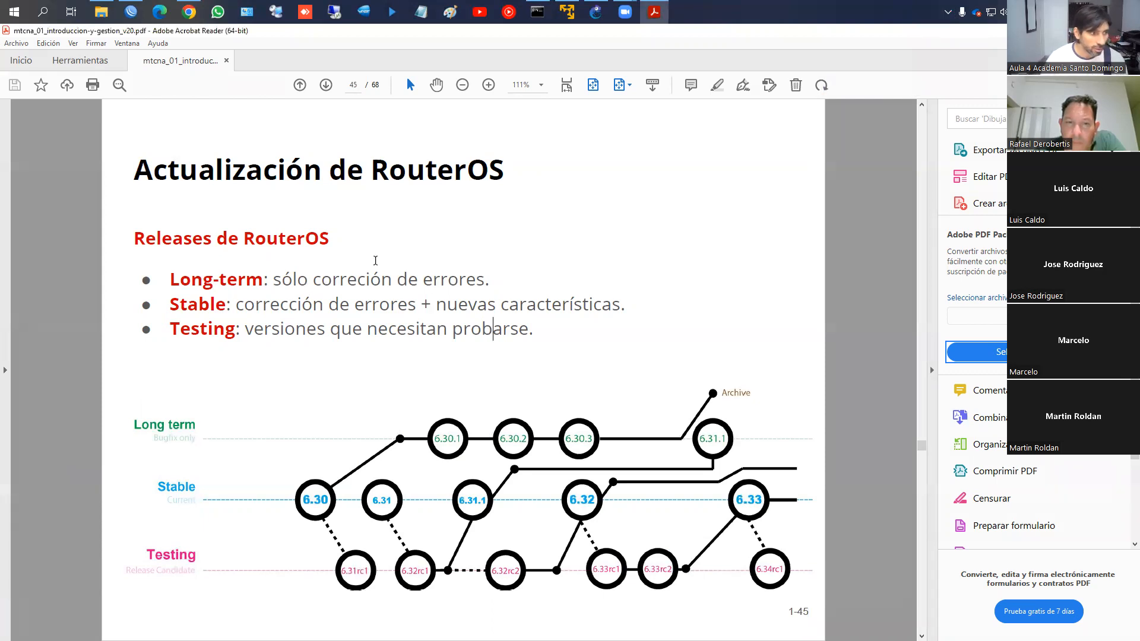
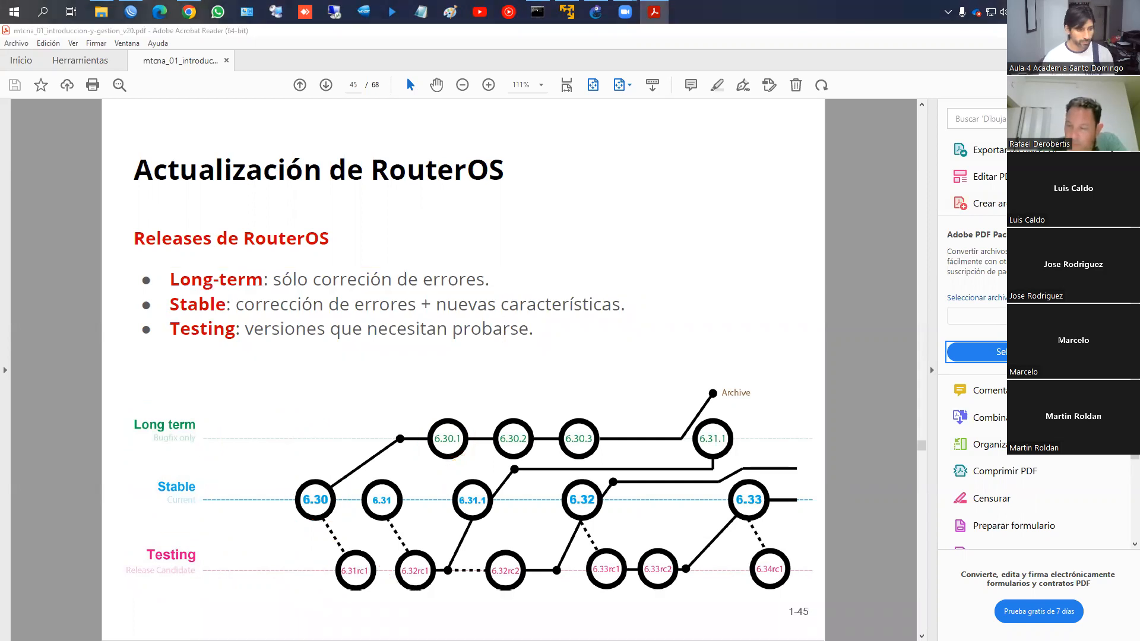
Scroll the PDF to slide 46 and back to slide 45, then switch to WinBox's User List
{"action": "left_click", "coordinate": [437, 86]}
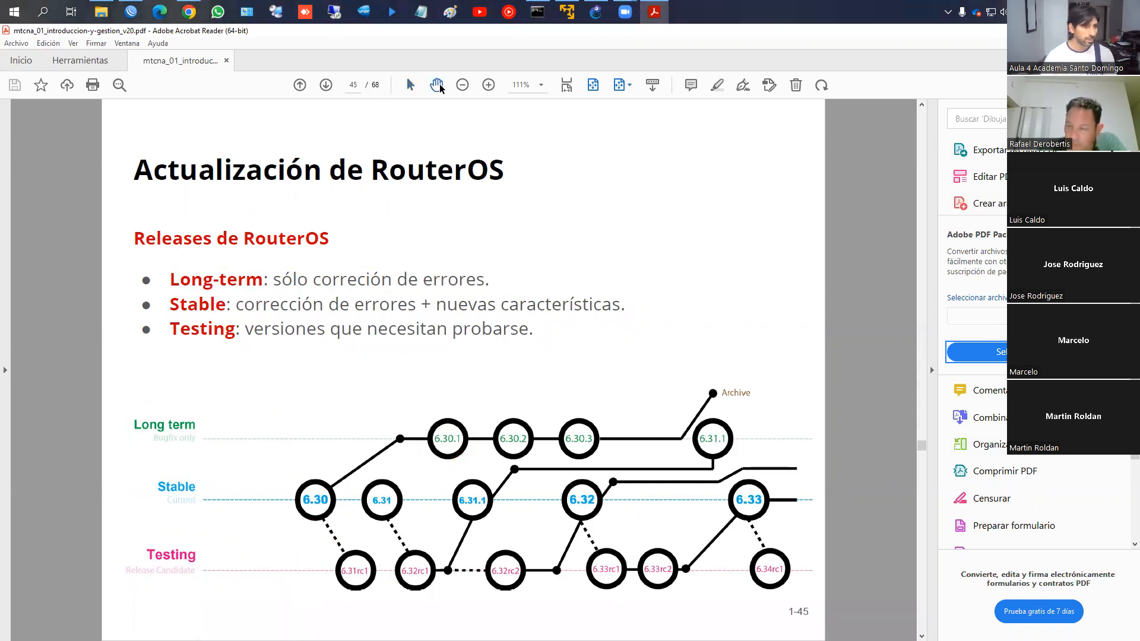
{"action": "scroll", "coordinate": [390, 214], "scroll_direction": "down", "scroll_amount": 1}
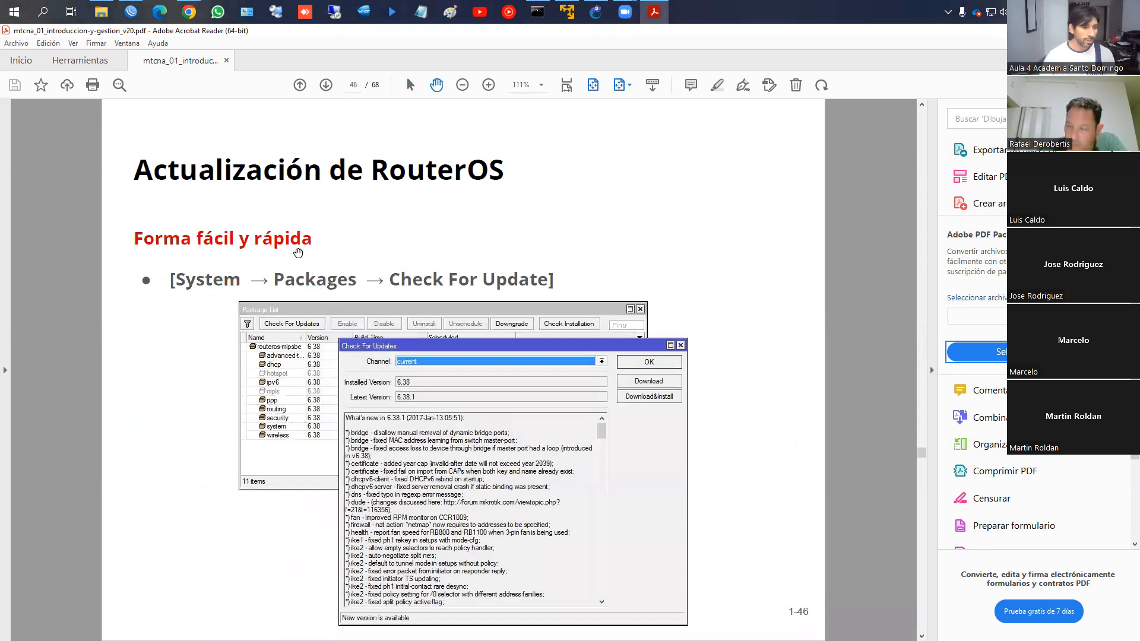
{"action": "scroll", "coordinate": [298, 253], "scroll_direction": "up", "scroll_amount": 1}
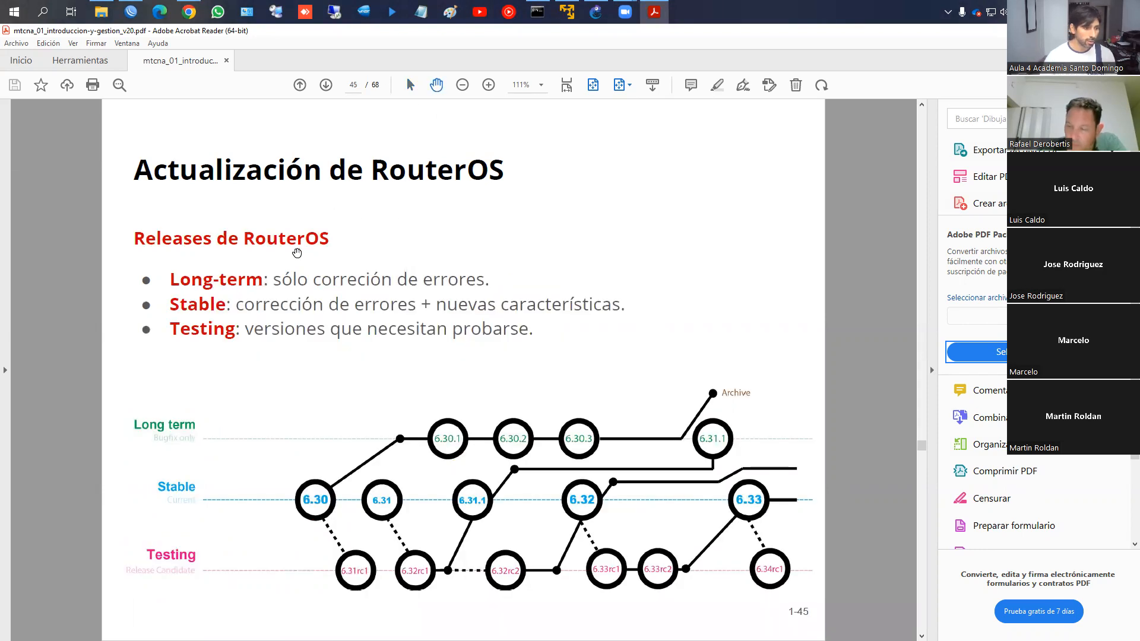
{"action": "left_click", "coordinate": [131, 12]}
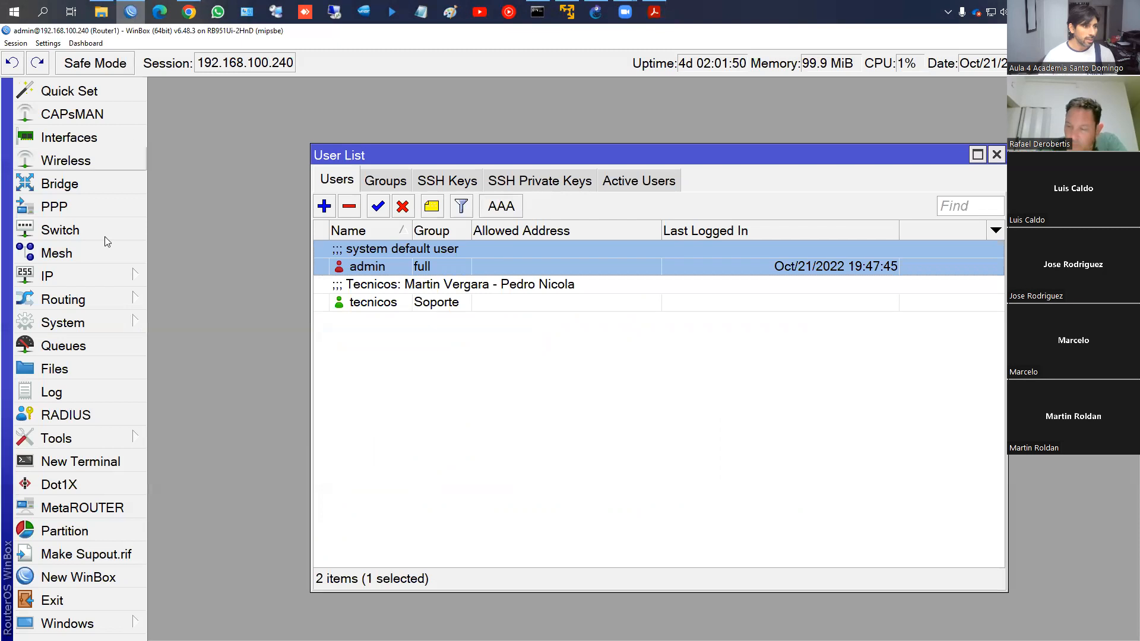
Show System > Packages and inspect the 6.48.3 packages, noting the disabled ipv6 and mpls
{"action": "left_click", "coordinate": [87, 323]}
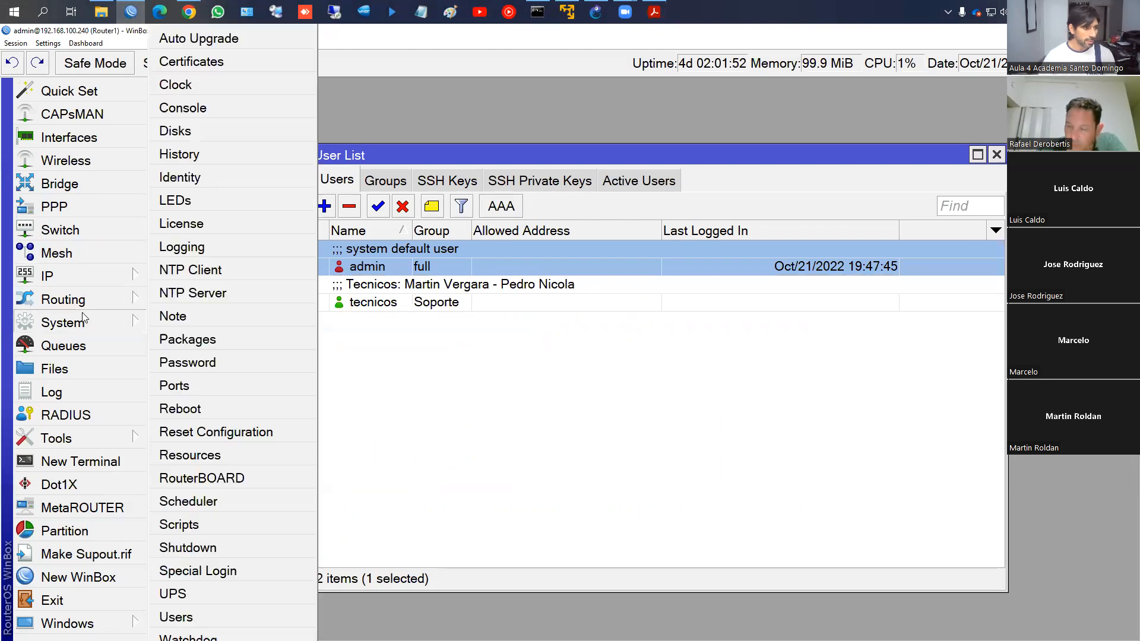
{"action": "left_click", "coordinate": [156, 333]}
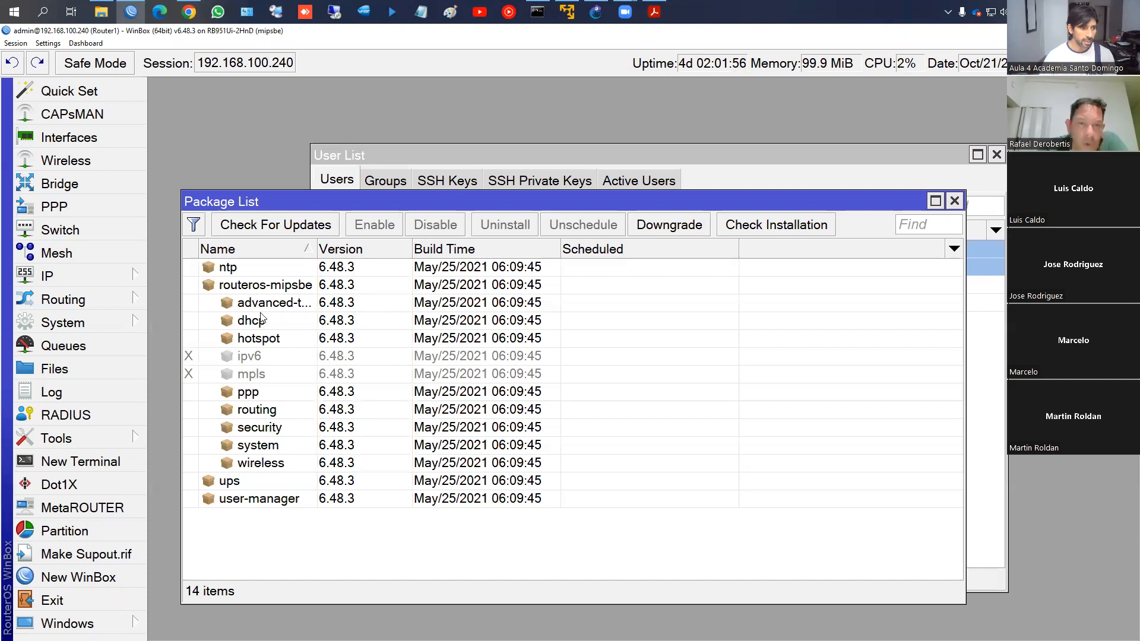
{"action": "left_click", "coordinate": [243, 358]}
{"action": "left_click", "coordinate": [242, 372]}
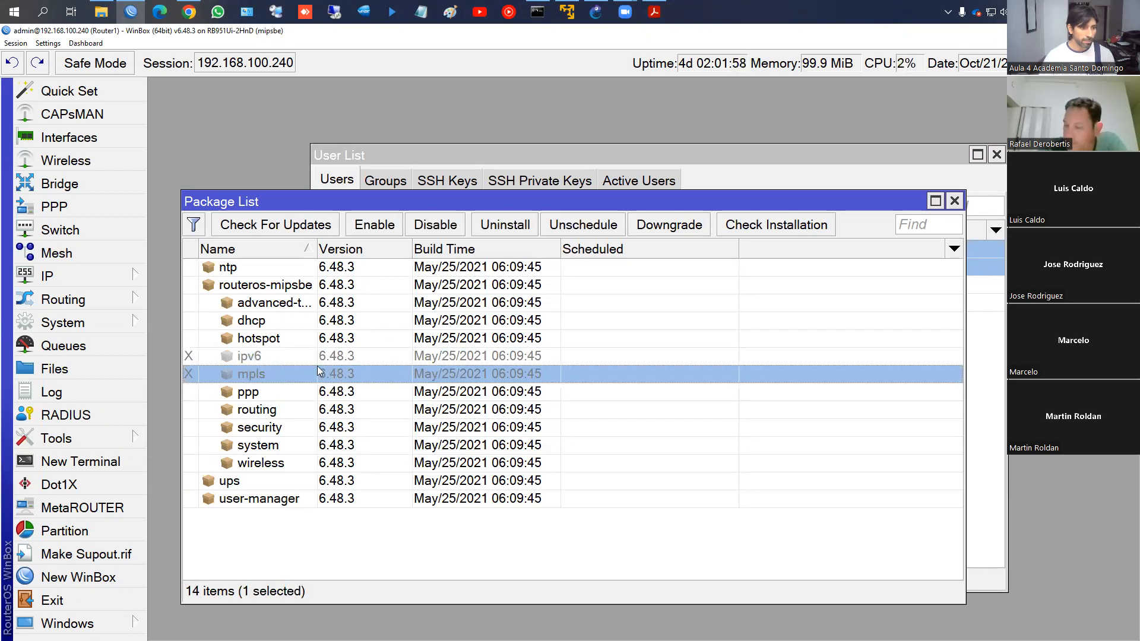
{"action": "left_click", "coordinate": [275, 282]}
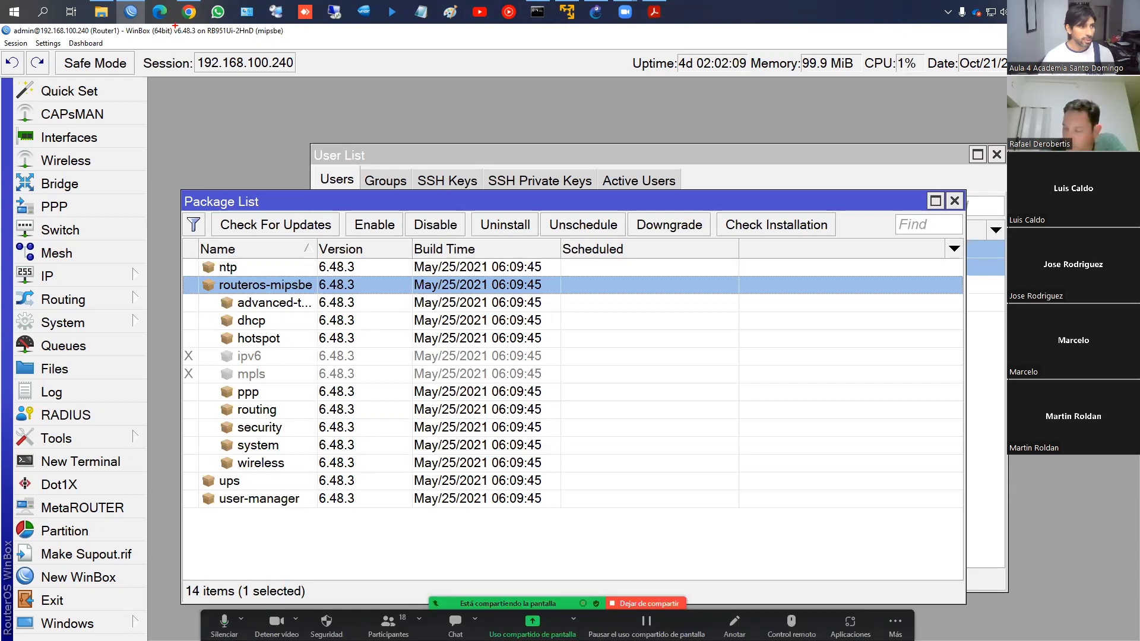
{"action": "left_click_drag", "start_coordinate": [174, 31], "coordinate": [198, 37]}
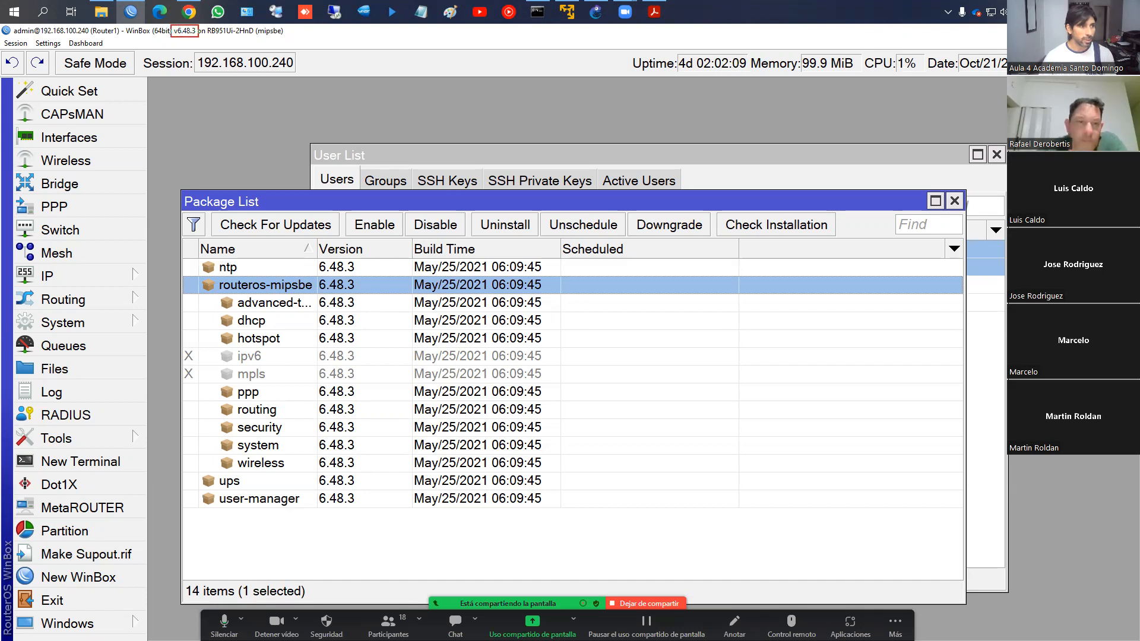
{"action": "key", "text": "Escape"}
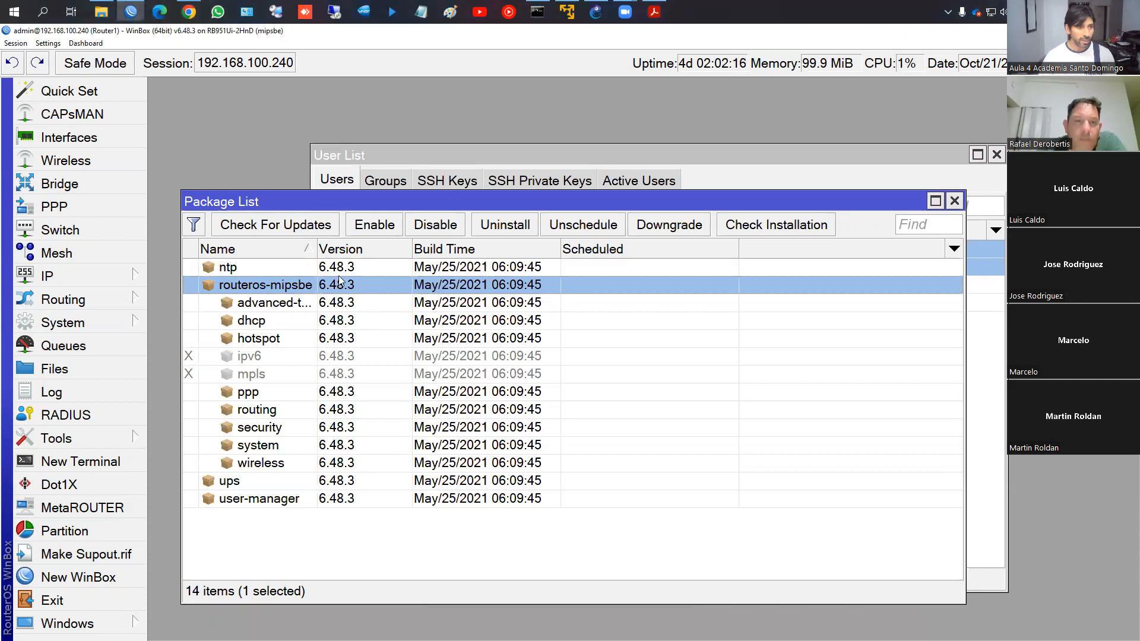
{"action": "left_click", "coordinate": [274, 226]}
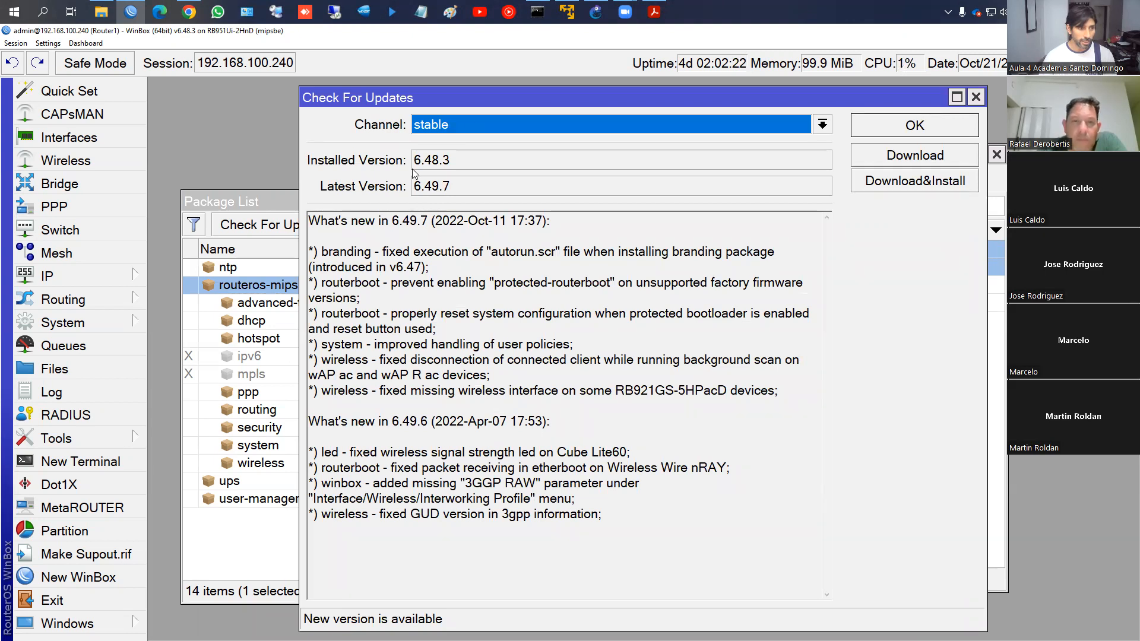
{"action": "left_click", "coordinate": [423, 127]}
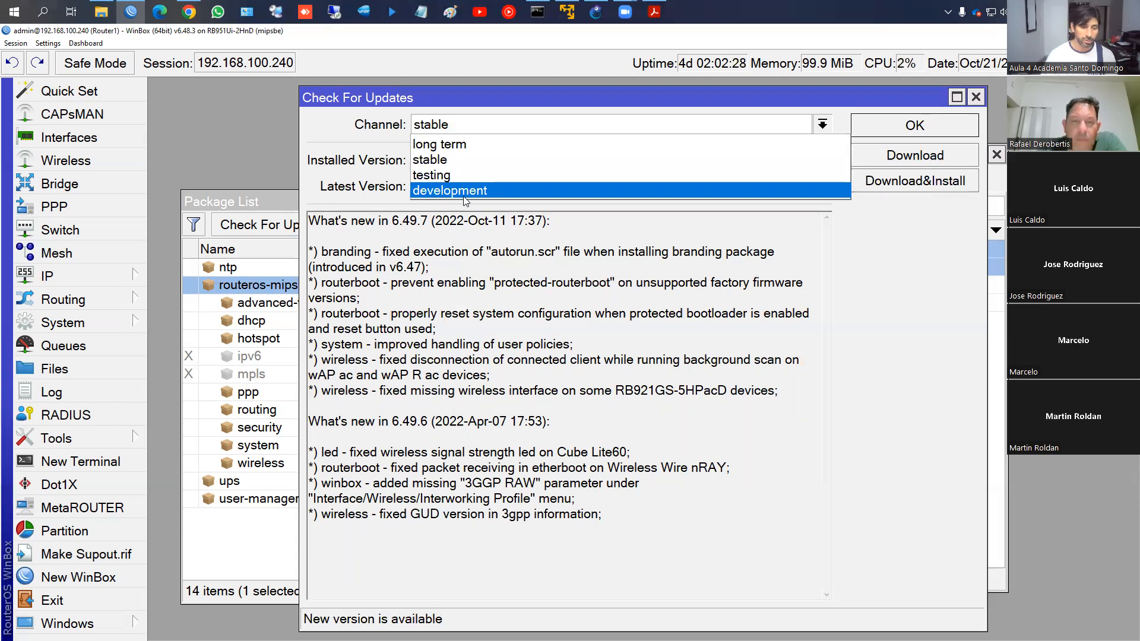
{"action": "left_click", "coordinate": [479, 228]}
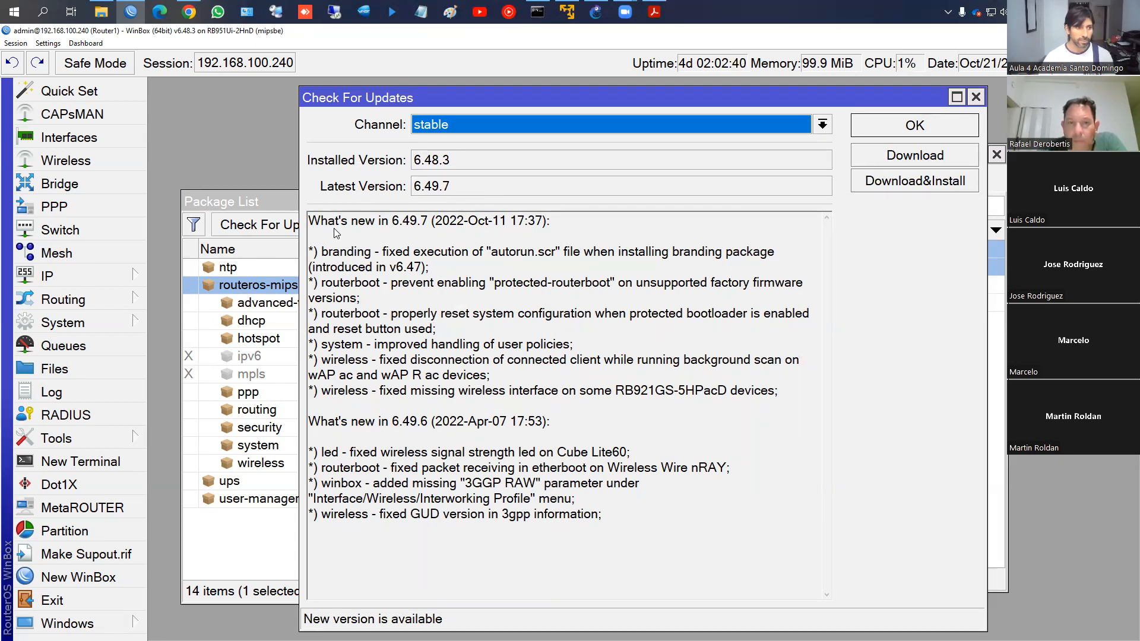
{"action": "key", "text": "ctrl+2"}
{"action": "mouse_move", "coordinate": [305, 209]}
{"action": "left_mouse_down"}
{"action": "mouse_move", "coordinate": [428, 244]}
{"action": "mouse_move", "coordinate": [558, 241]}
{"action": "left_mouse_up"}
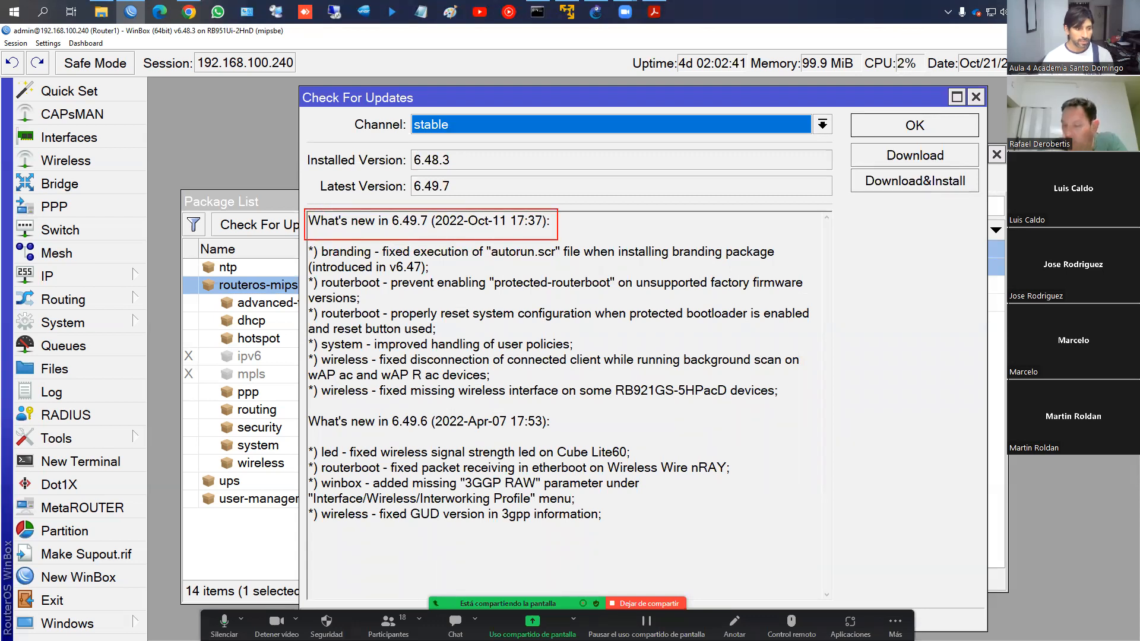
{"action": "left_click_drag", "start_coordinate": [298, 408], "coordinate": [581, 441]}
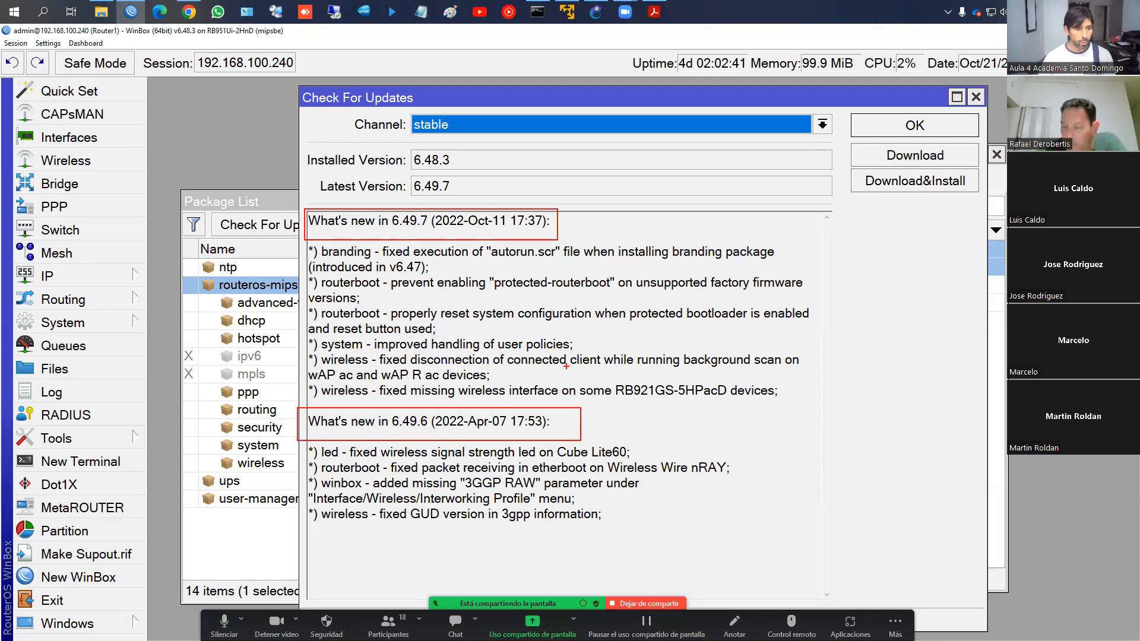
{"action": "left_click_drag", "start_coordinate": [443, 227], "coordinate": [548, 230]}
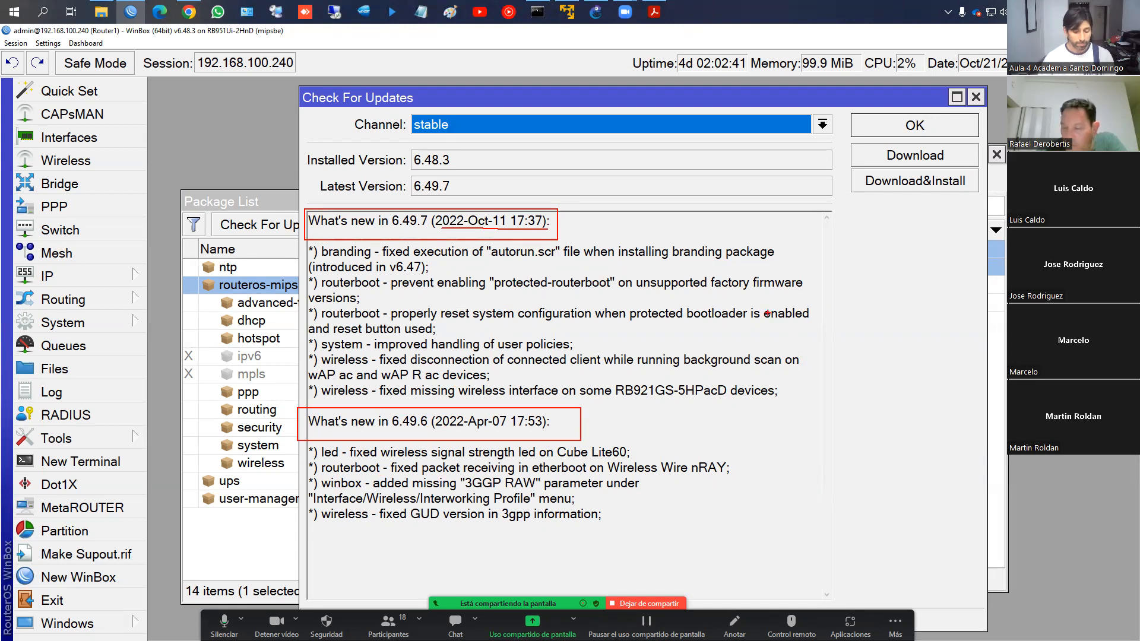
{"action": "key", "text": "Escape"}
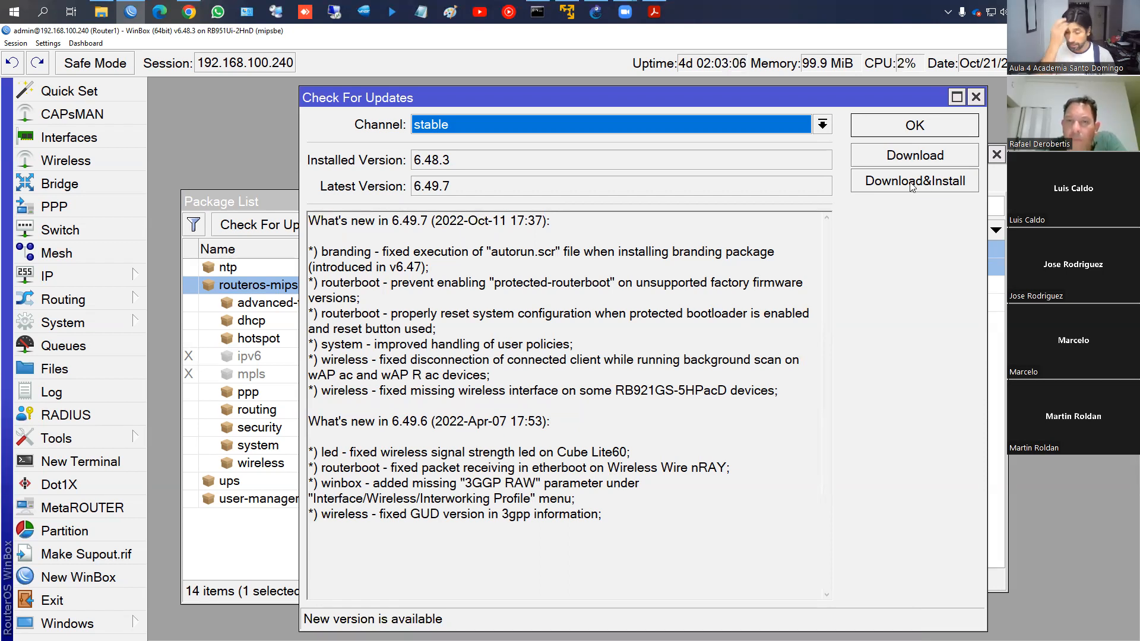
{"action": "left_click", "coordinate": [931, 132]}
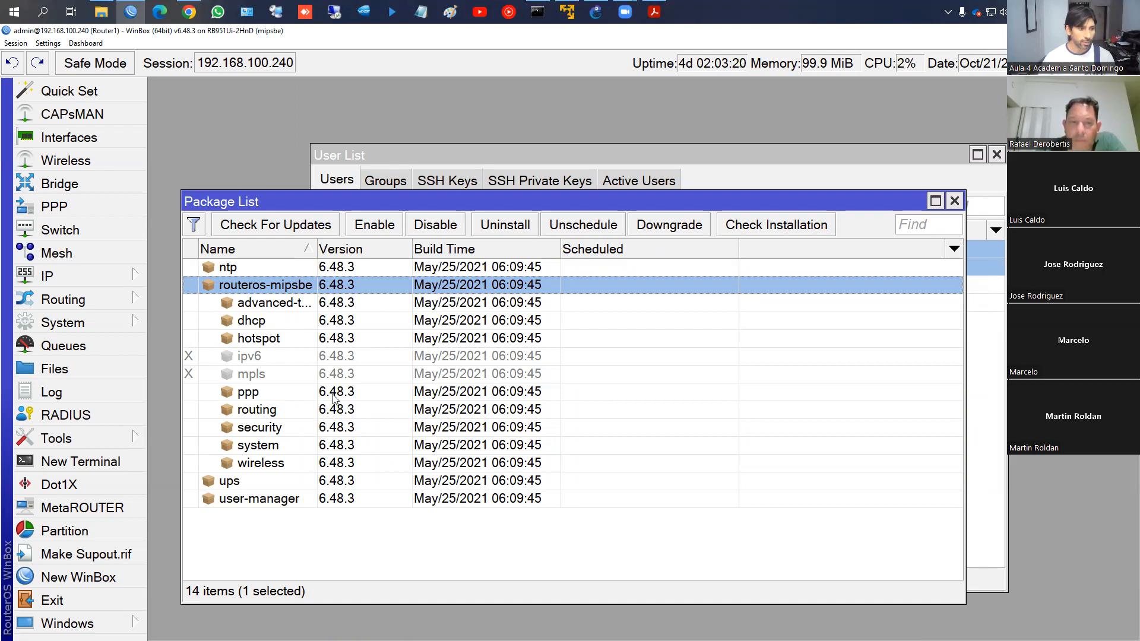
Review the ntp, routeros-mipsbe, wireless, system, security, routing and ppp packages
{"action": "mouse_move", "coordinate": [310, 247]}
{"action": "left_mouse_down"}
{"action": "mouse_move", "coordinate": [356, 341]}
{"action": "mouse_move", "coordinate": [375, 512]}
{"action": "left_mouse_up"}
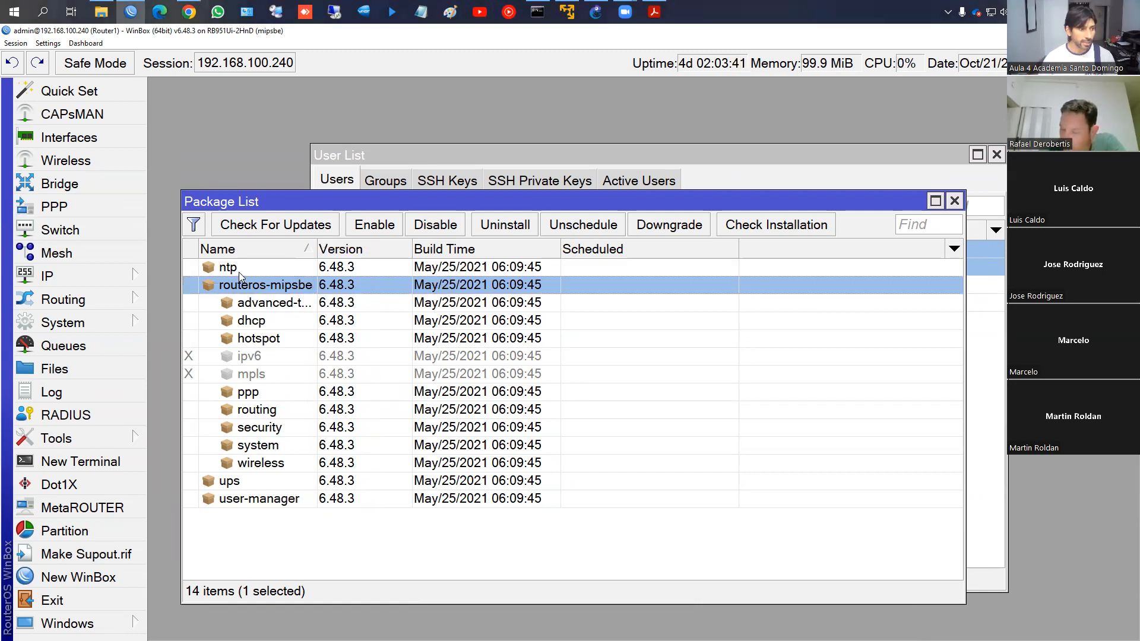
{"action": "left_click", "coordinate": [242, 269]}
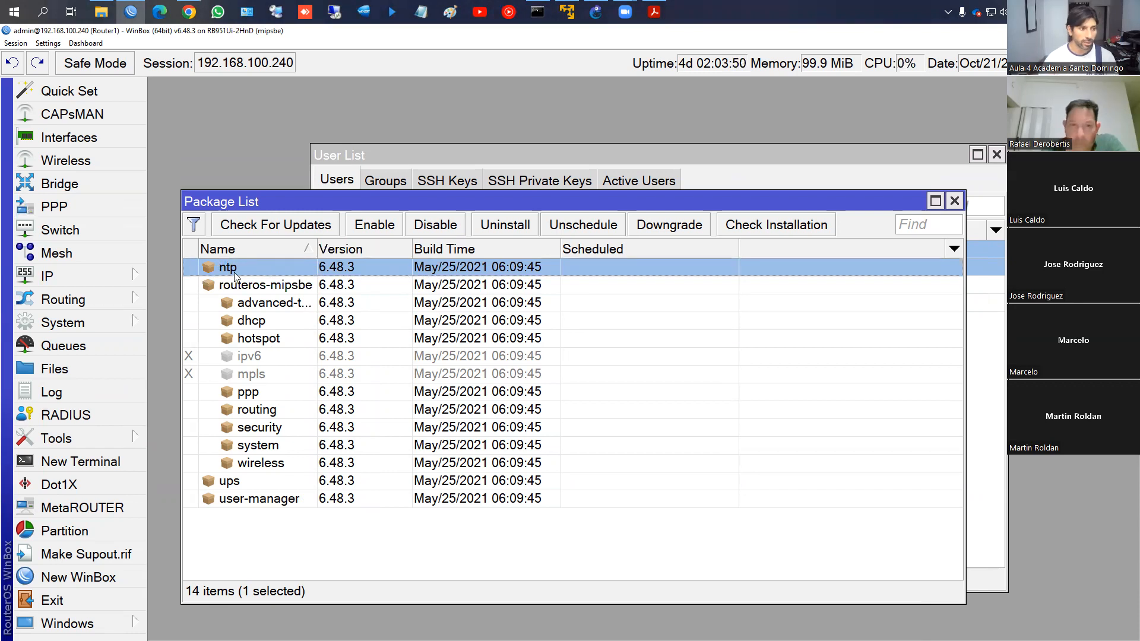
{"action": "left_click", "coordinate": [255, 286]}
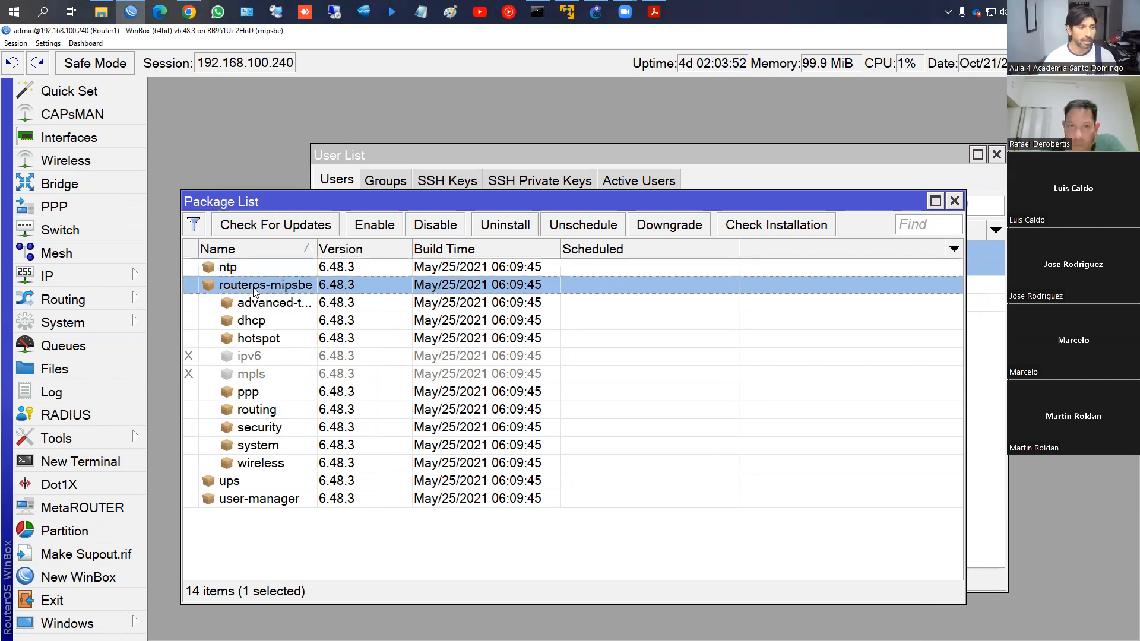
{"action": "left_click", "coordinate": [261, 464]}
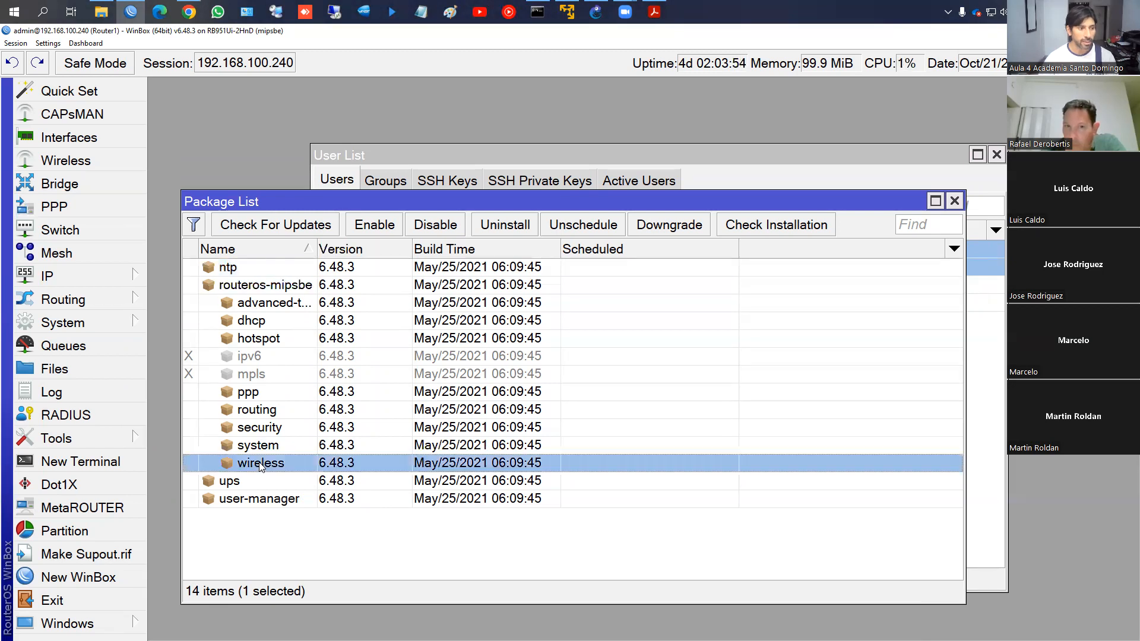
{"action": "left_click", "coordinate": [260, 450]}
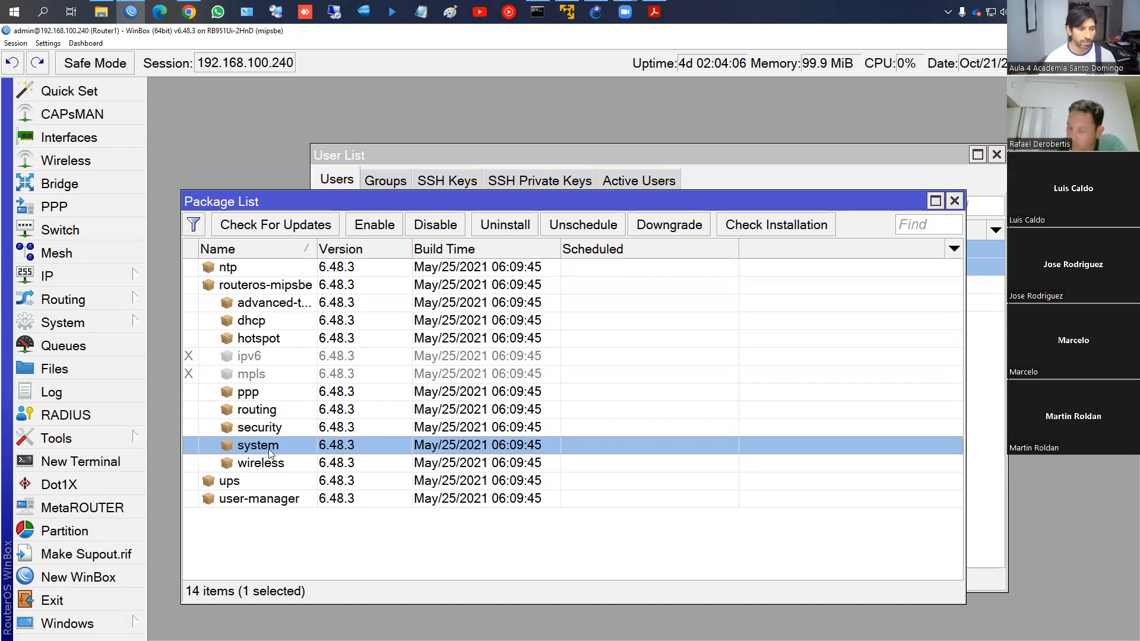
{"action": "left_click", "coordinate": [271, 432]}
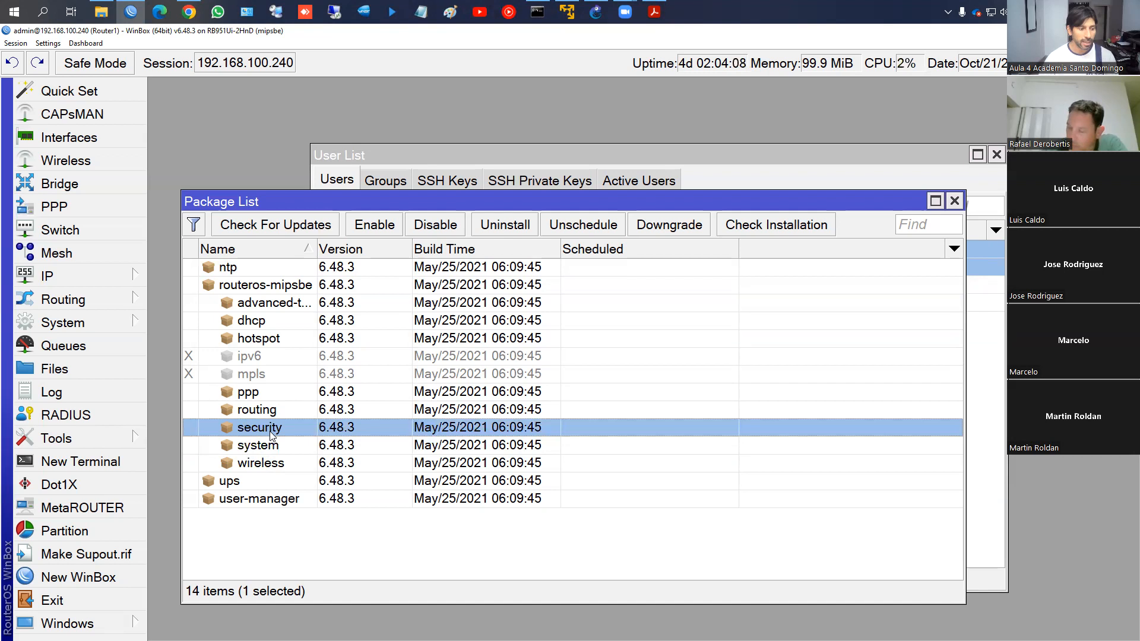
{"action": "left_click", "coordinate": [263, 415]}
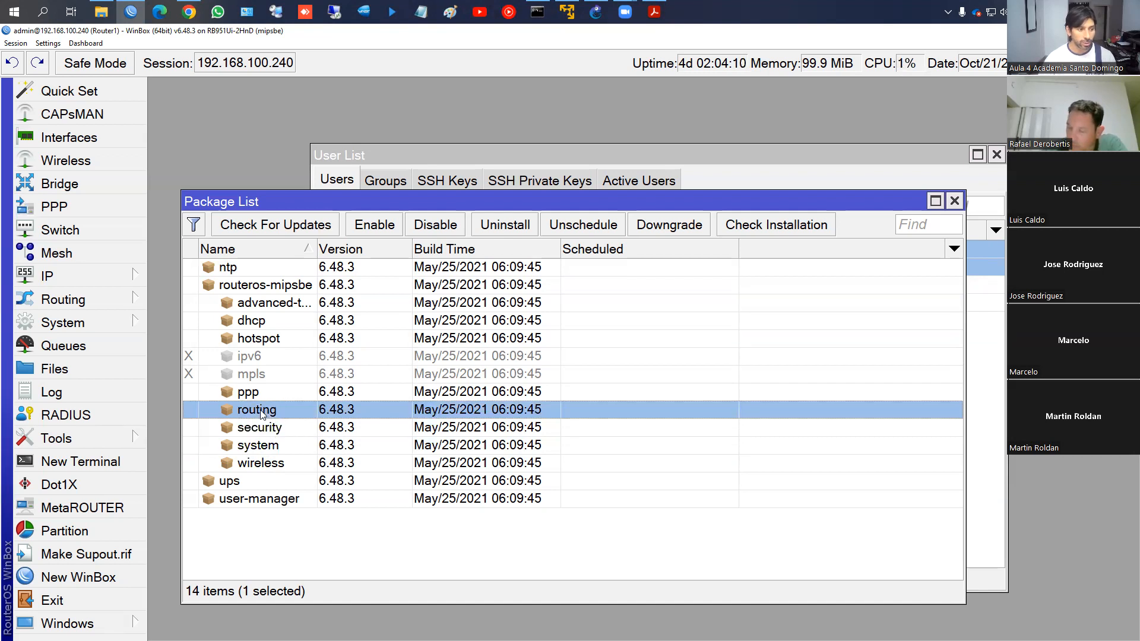
{"action": "left_click", "coordinate": [256, 396]}
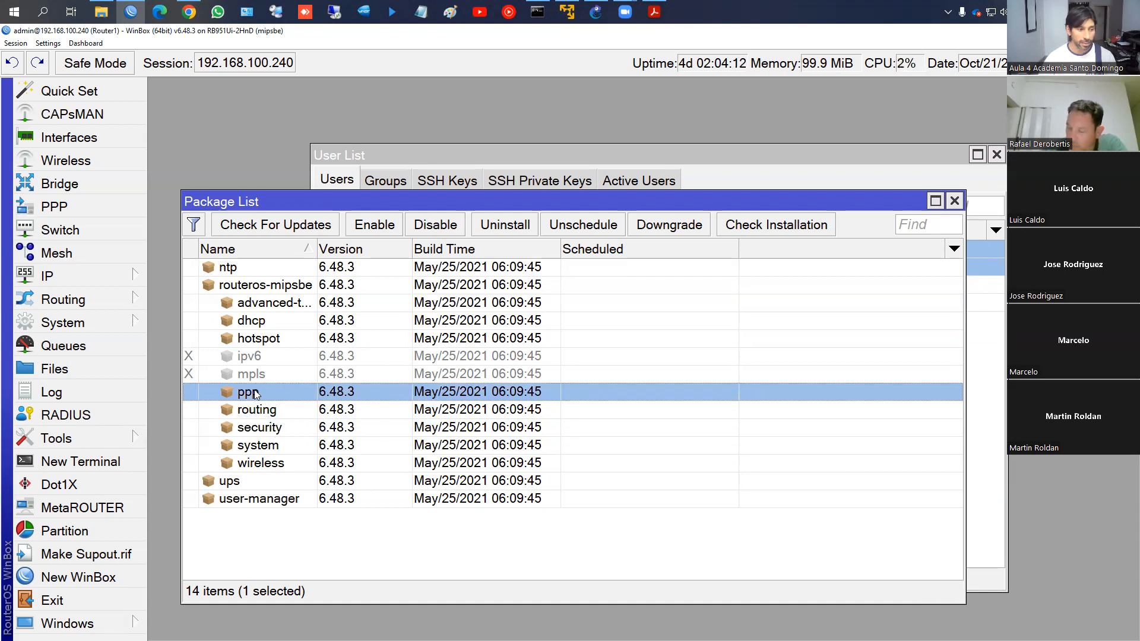
Look over the mpls, ipv6, hotspot, dhcp and advanced-tools packages, widening the Name column
{"action": "left_click", "coordinate": [250, 376]}
{"action": "left_click", "coordinate": [254, 360], "text": "ctrl"}
{"action": "left_click", "coordinate": [254, 376]}
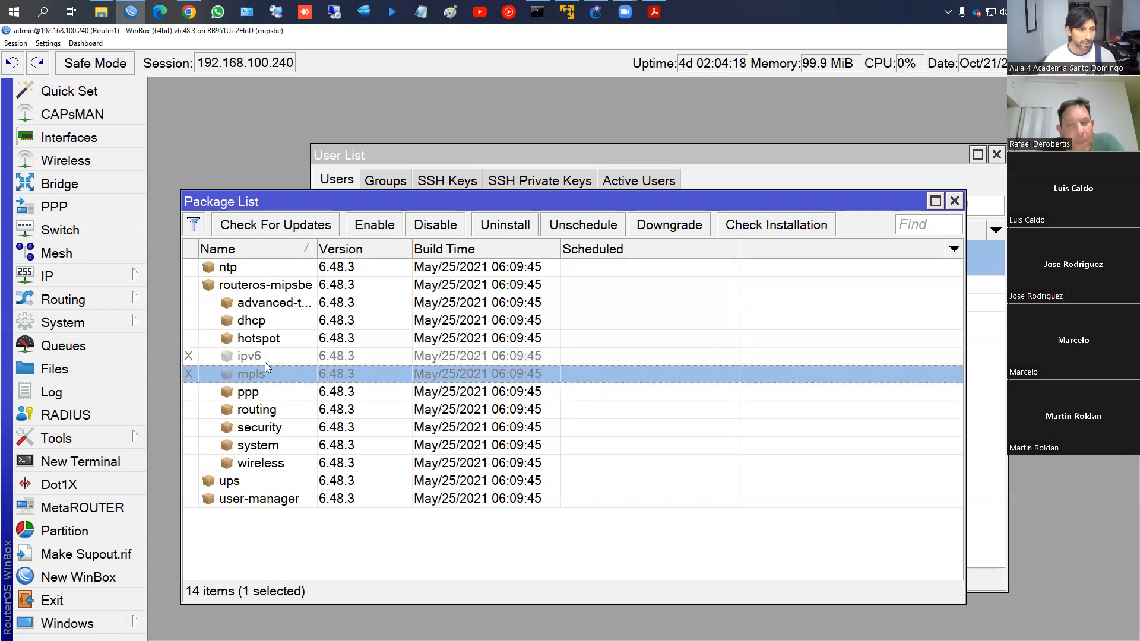
{"action": "left_click", "coordinate": [253, 340]}
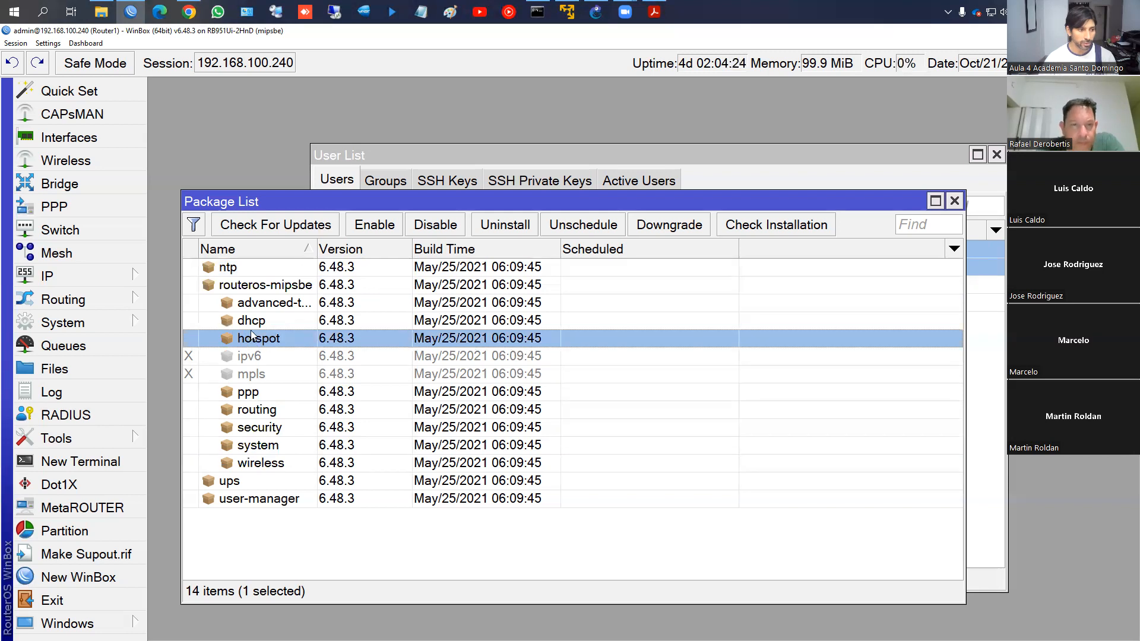
{"action": "left_click", "coordinate": [247, 321]}
{"action": "left_click", "coordinate": [255, 307]}
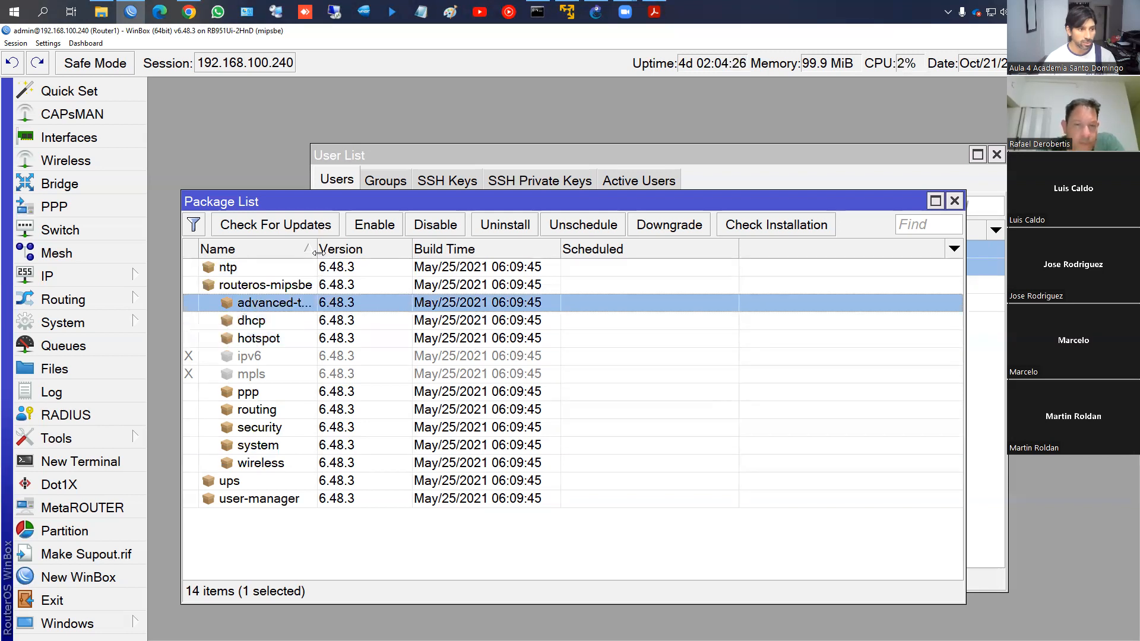
{"action": "left_click_drag", "start_coordinate": [317, 253], "coordinate": [336, 257]}
Check the ups and user-manager packages, then schedule the mpls package for enable
{"action": "left_click", "coordinate": [239, 481]}
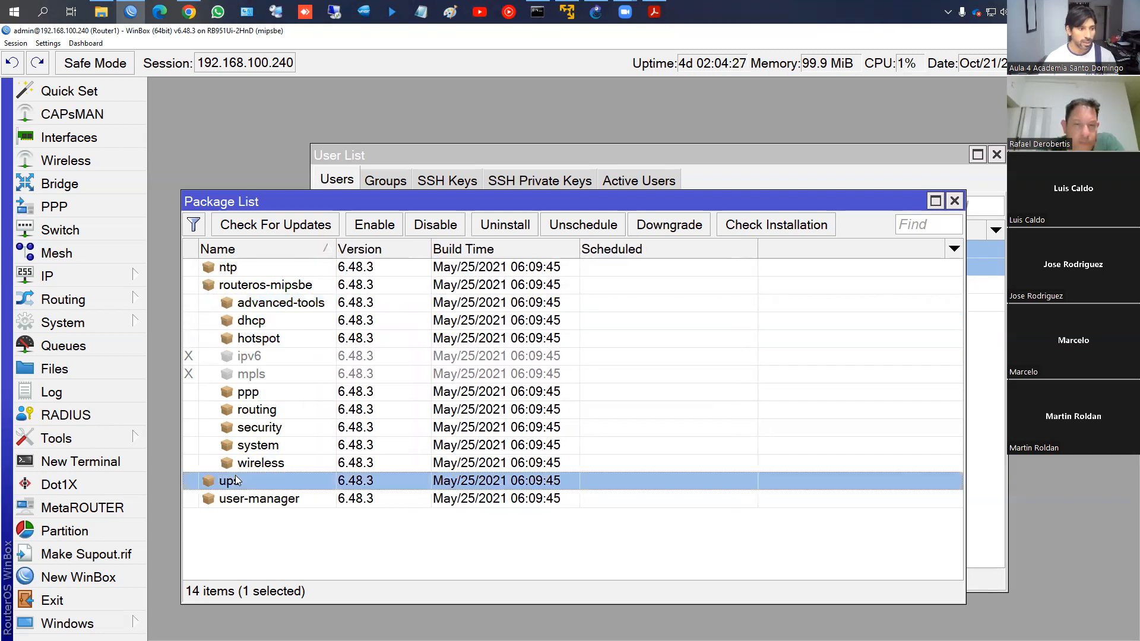
{"action": "left_click", "coordinate": [256, 502]}
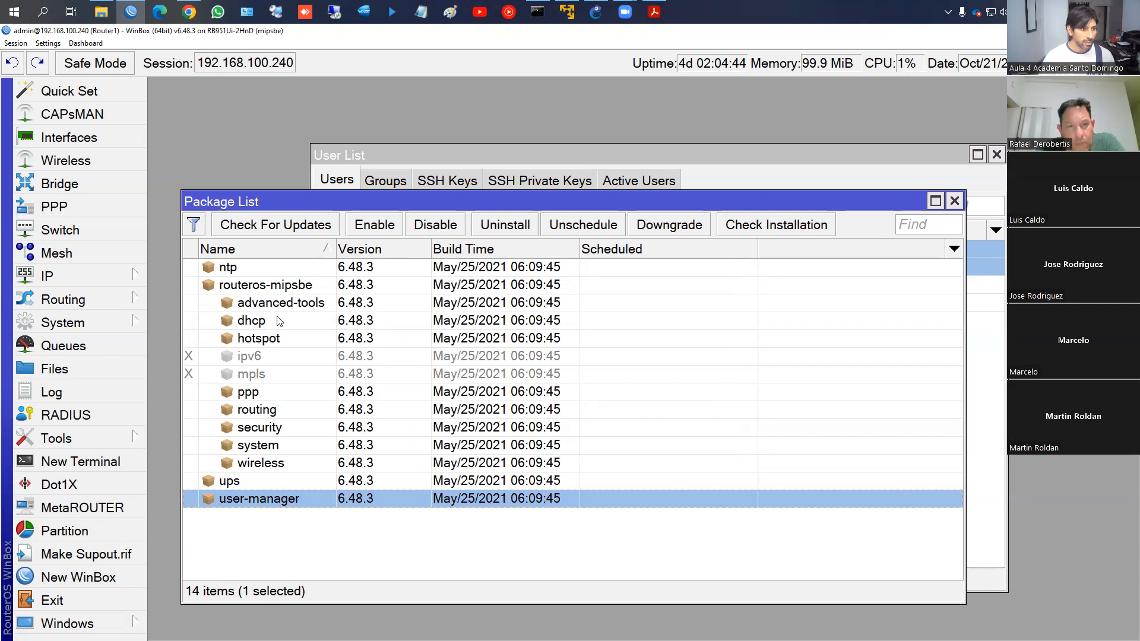
{"action": "left_click", "coordinate": [279, 343]}
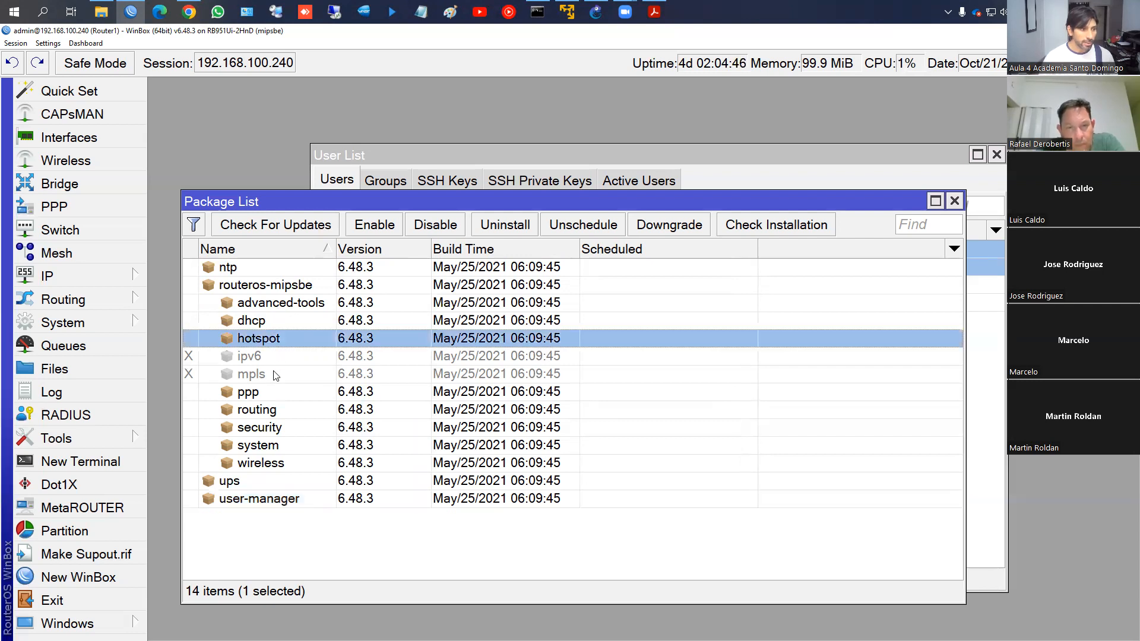
{"action": "left_click", "coordinate": [276, 374]}
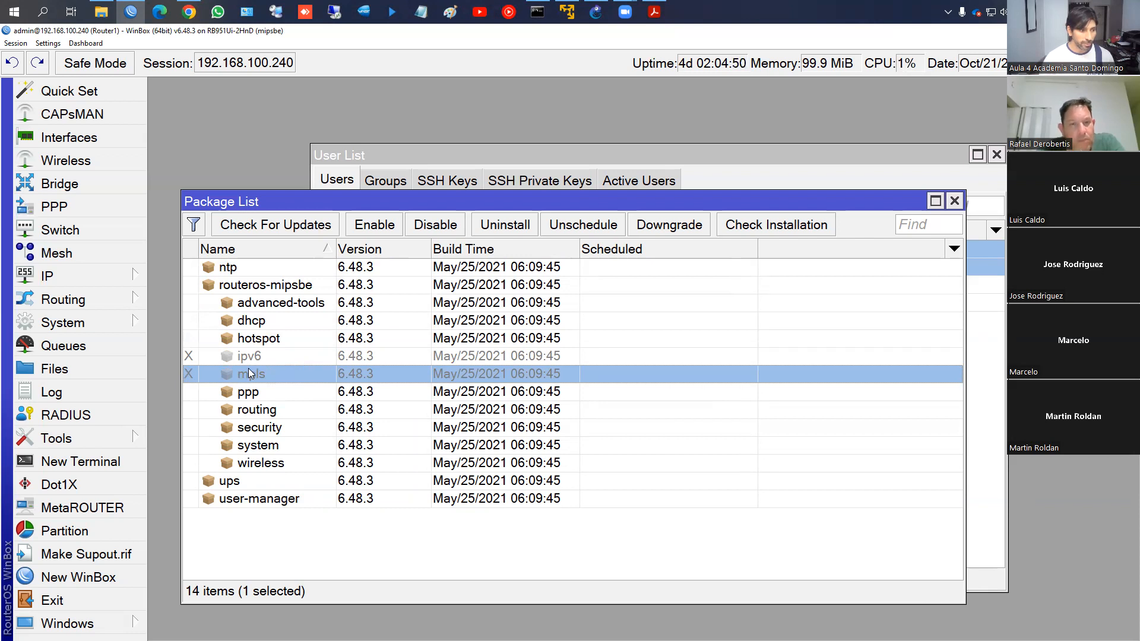
{"action": "left_click", "coordinate": [368, 227]}
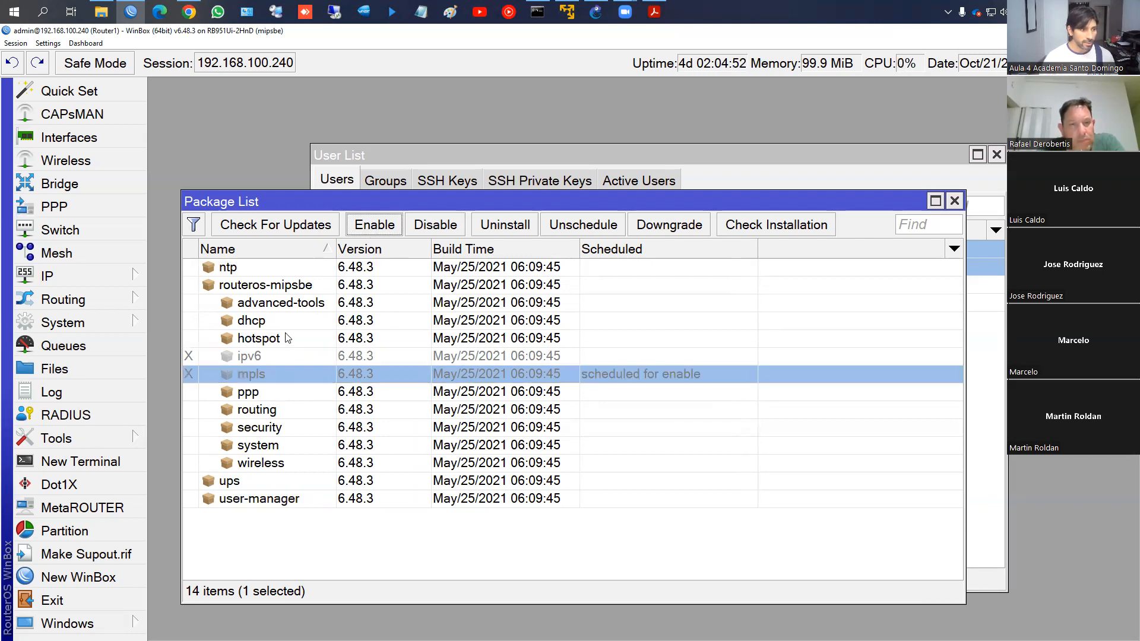
Schedule the hotspot package for disable alongside the pending mpls enable
{"action": "left_click", "coordinate": [283, 337]}
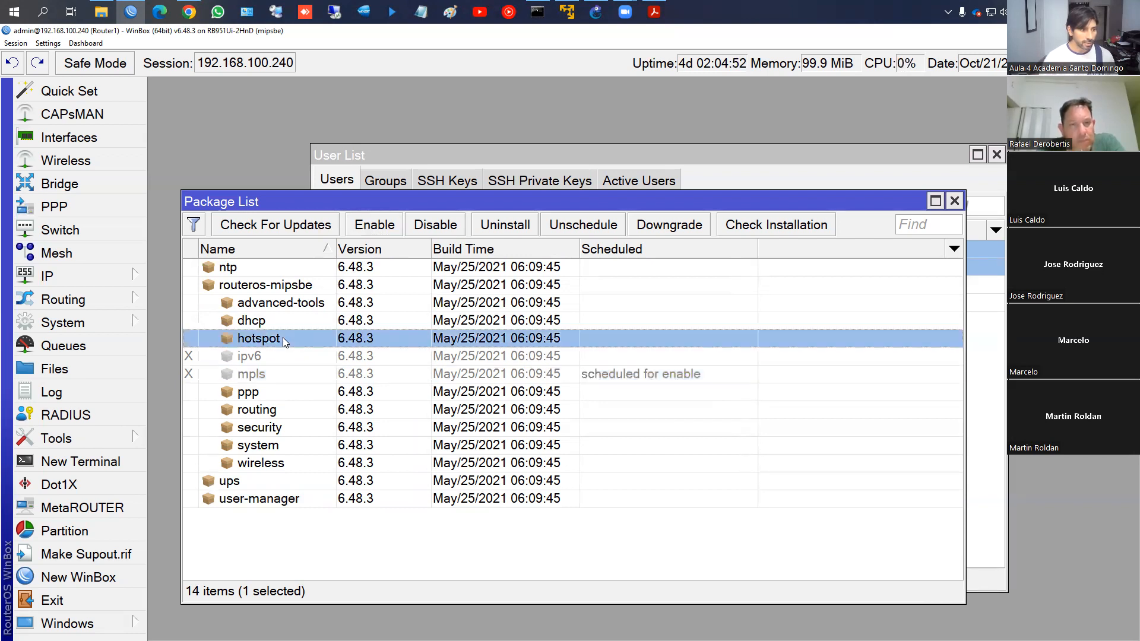
{"action": "left_click", "coordinate": [435, 229]}
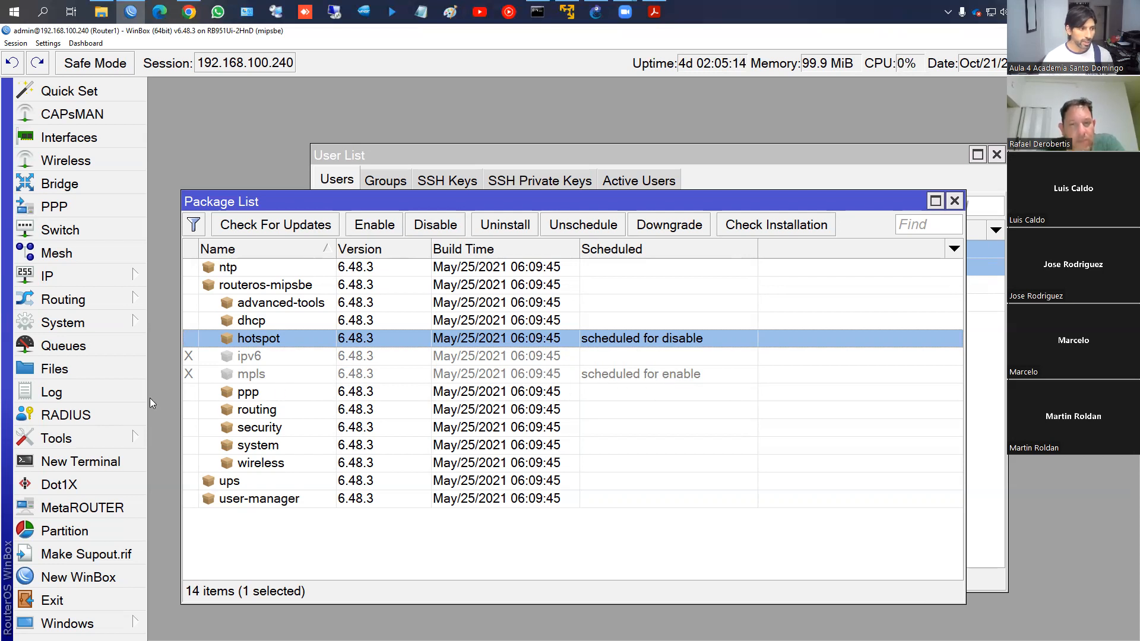
{"action": "left_click", "coordinate": [109, 327]}
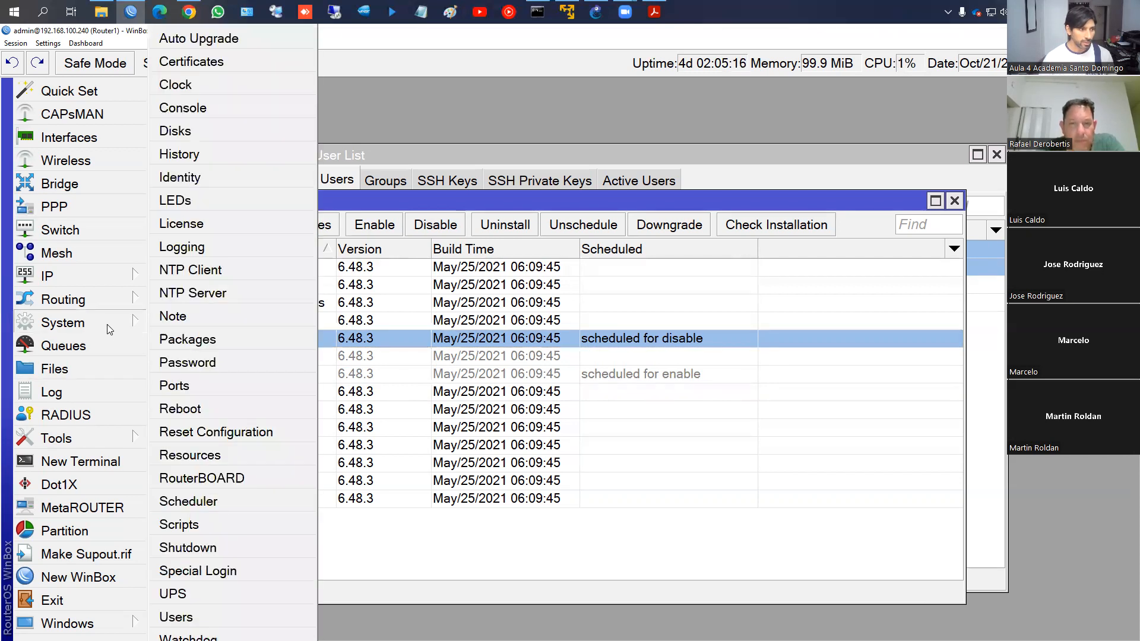
Reboot the router from System > Reboot and confirm with Yes
{"action": "left_click", "coordinate": [181, 409]}
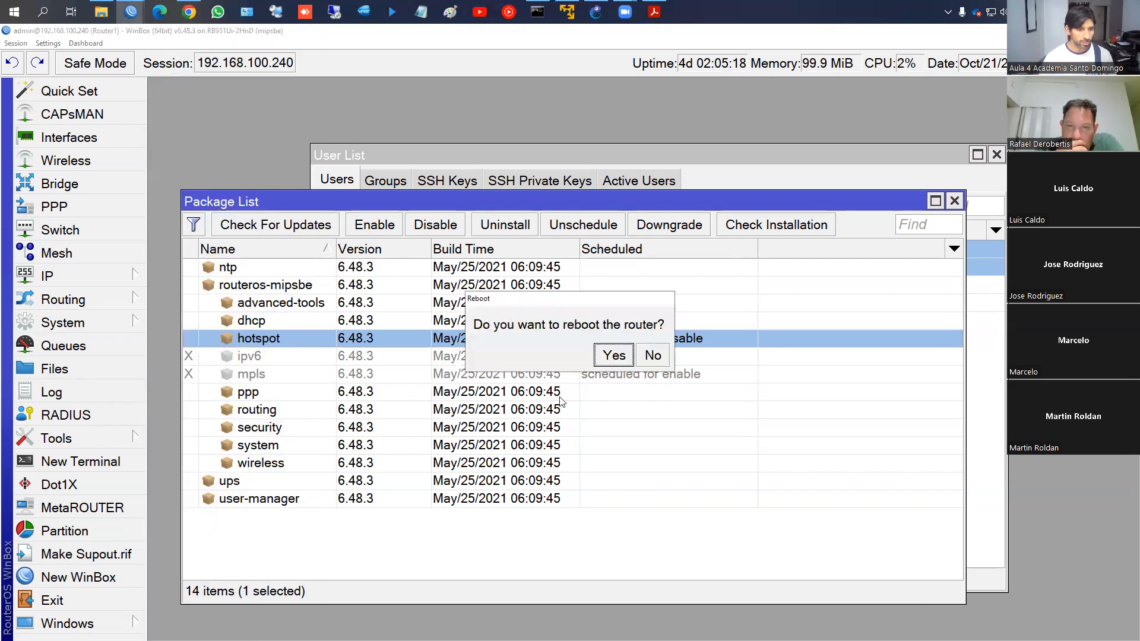
{"action": "left_click", "coordinate": [614, 356]}
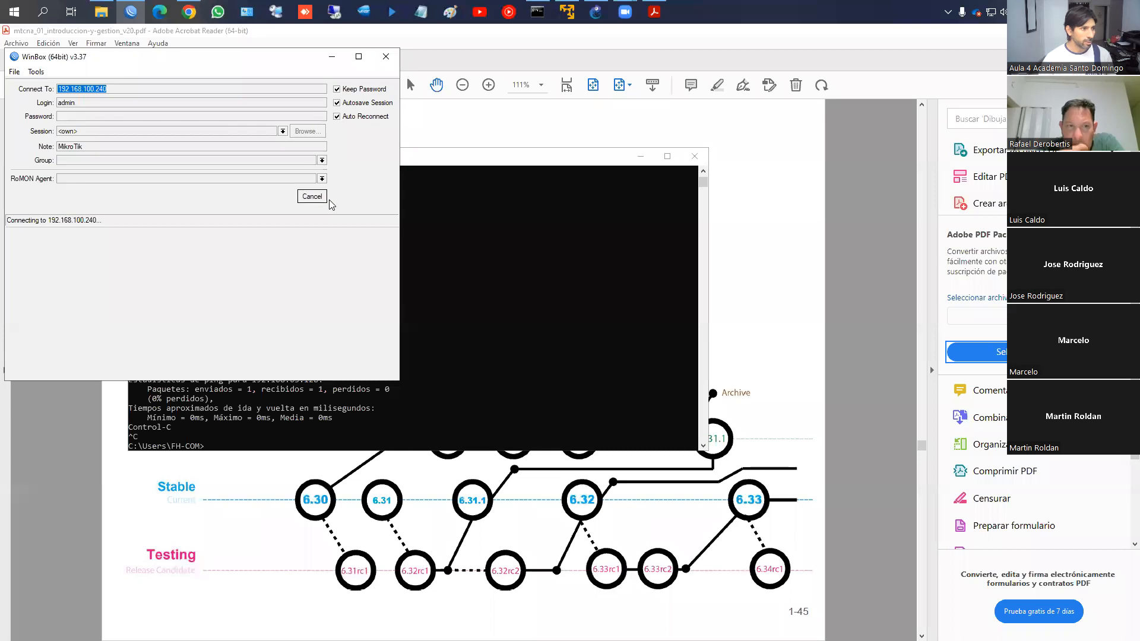
Cancel the auto-reconnect, refresh Neighbors until Router1 appears, and connect to Router1
{"action": "left_click", "coordinate": [312, 196]}
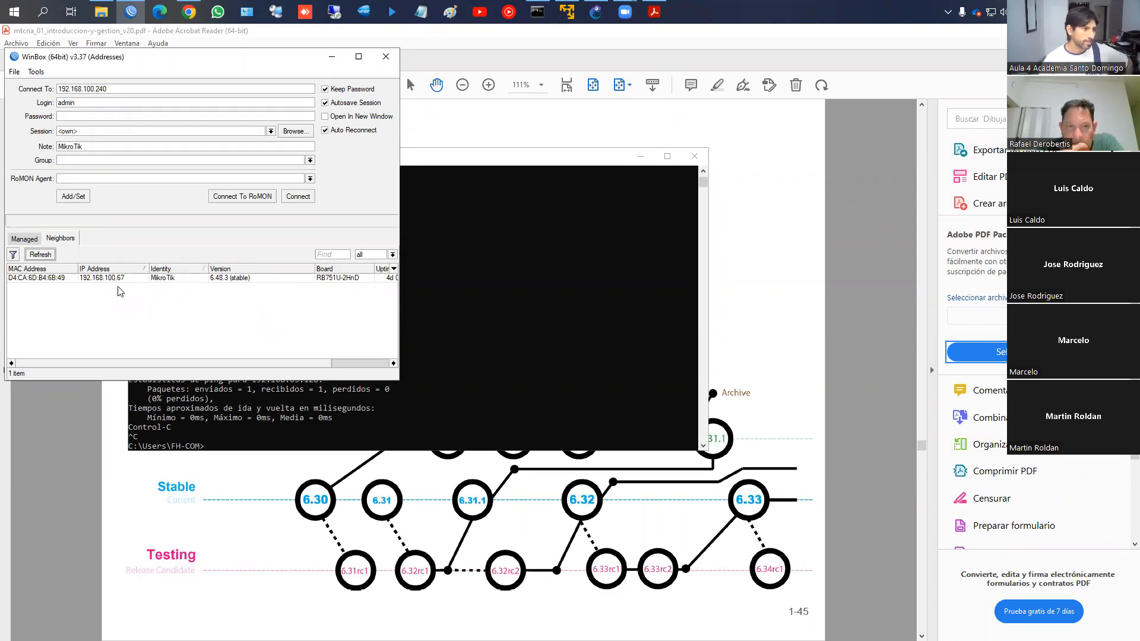
{"action": "left_click", "coordinate": [50, 259]}
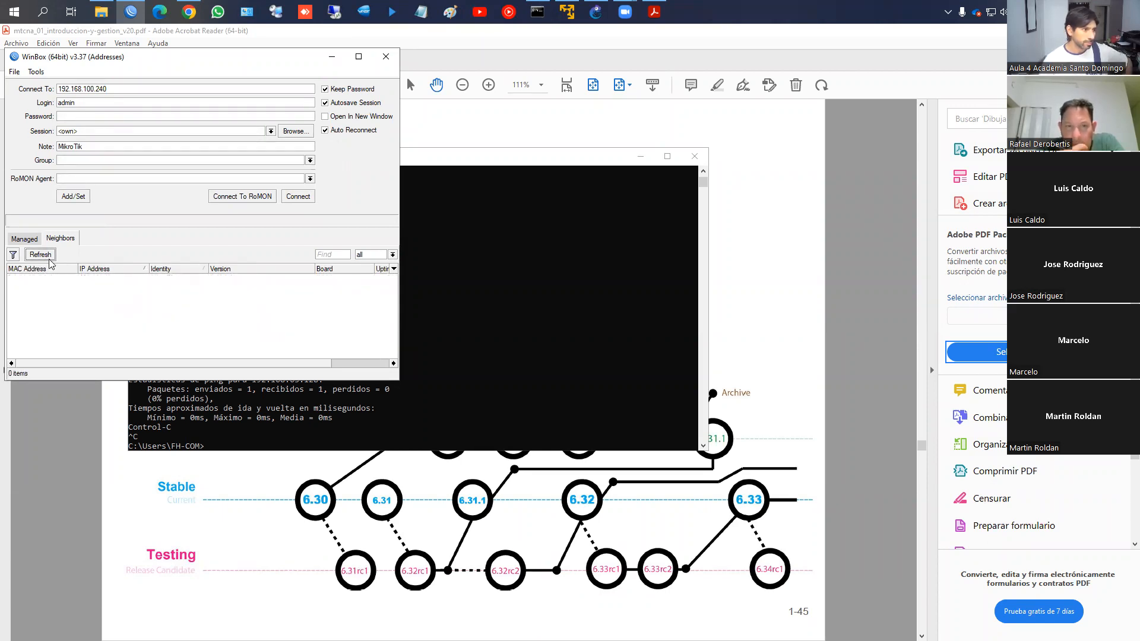
{"action": "left_click", "coordinate": [40, 255]}
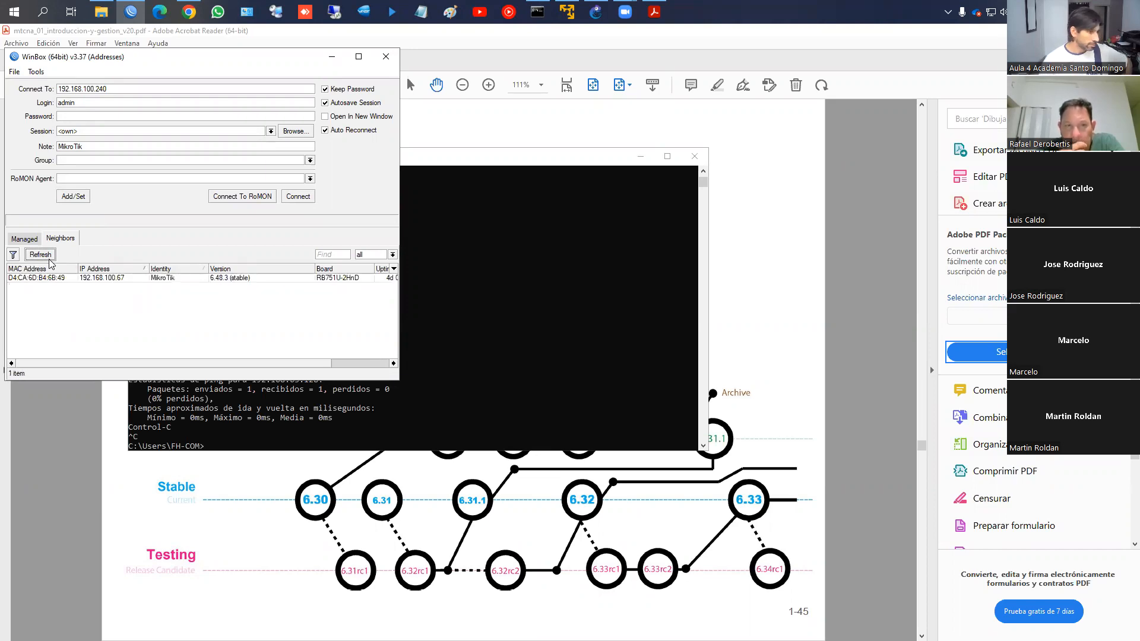
{"action": "left_click", "coordinate": [49, 260]}
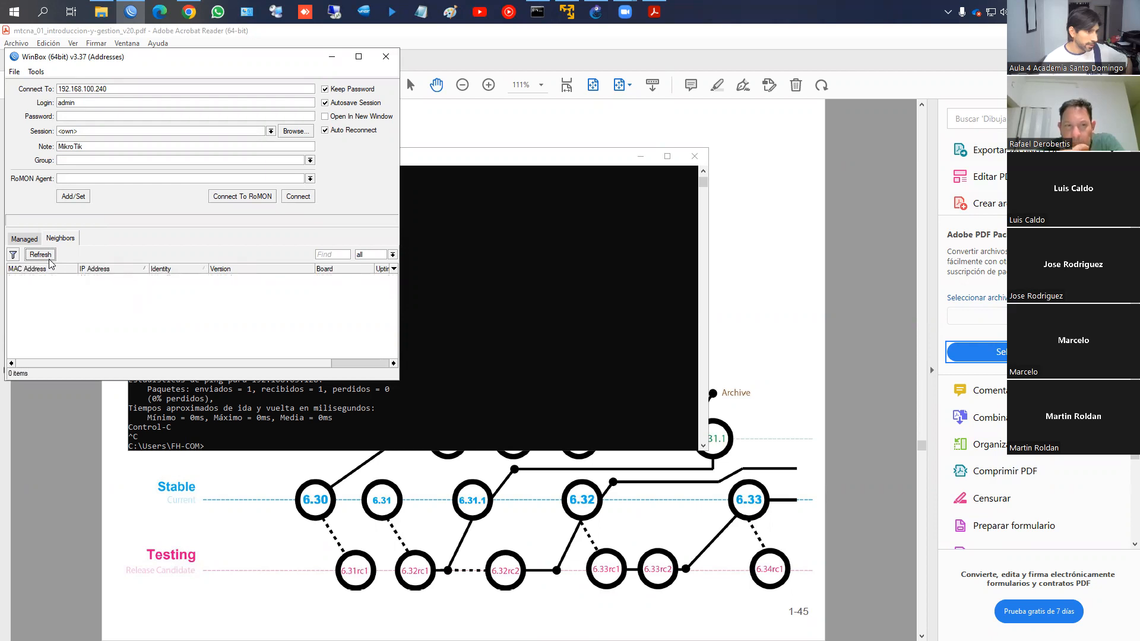
{"action": "left_click", "coordinate": [47, 257]}
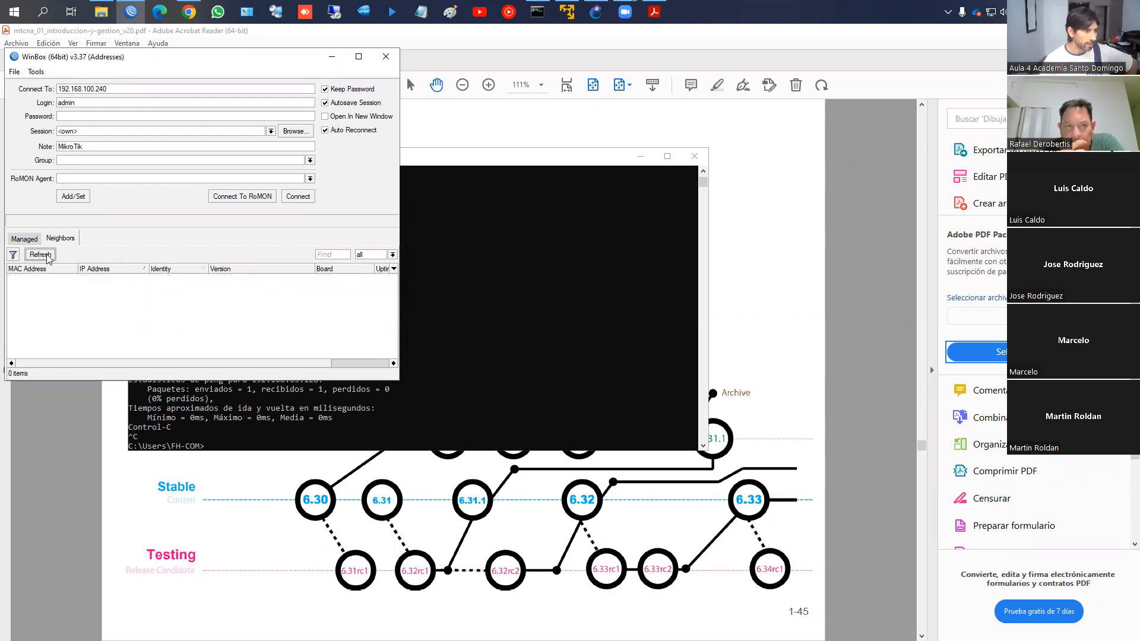
{"action": "left_click", "coordinate": [47, 258]}
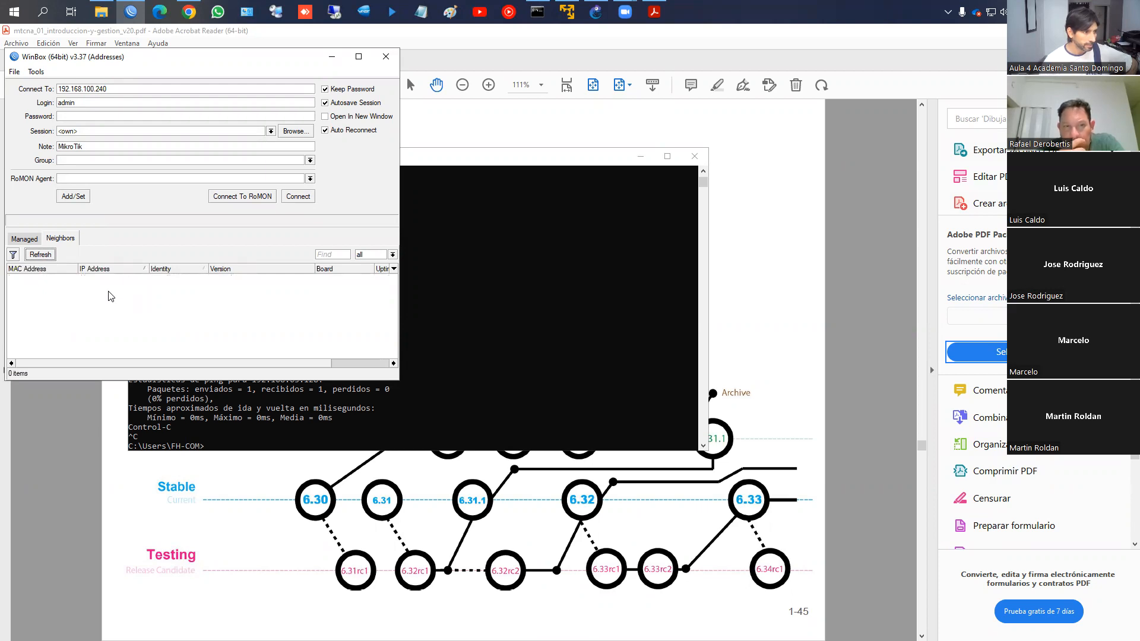
{"action": "left_click", "coordinate": [40, 257]}
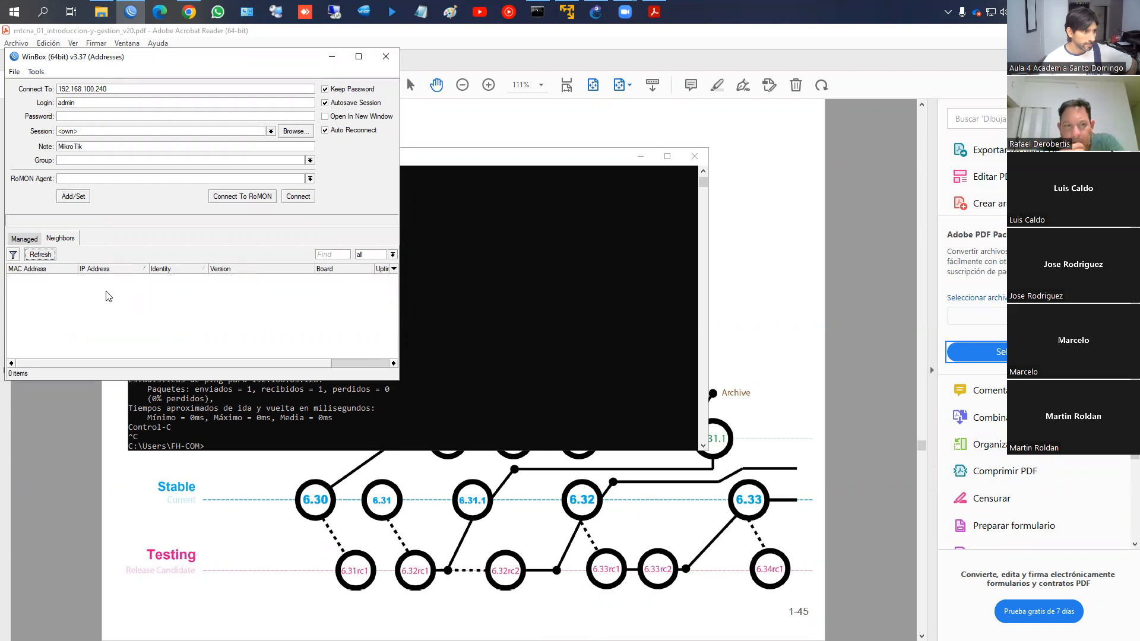
{"action": "left_click", "coordinate": [108, 279]}
{"action": "left_click", "coordinate": [125, 287]}
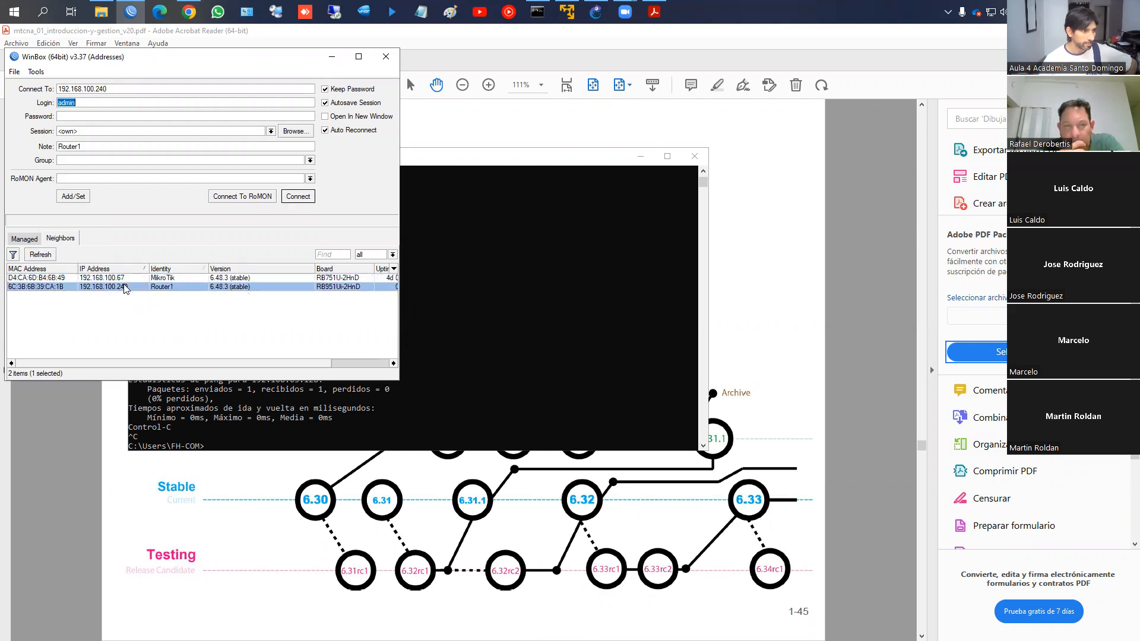
{"action": "left_click", "coordinate": [304, 197]}
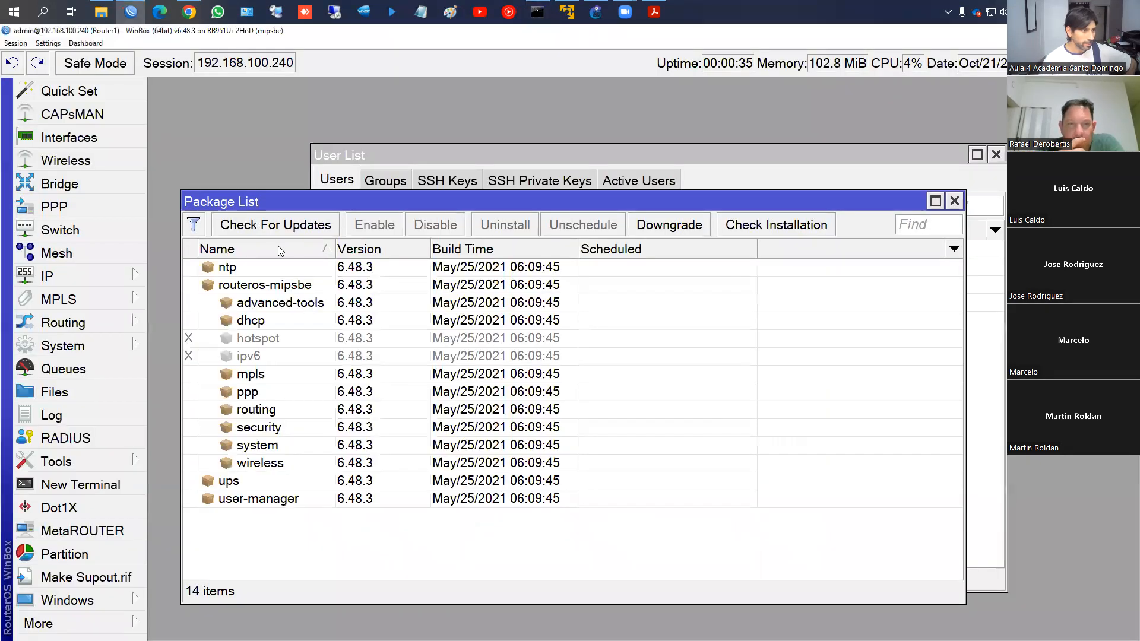
Confirm hotspot is disabled and mpls enabled, then look through the new MPLS and IP menus
{"action": "left_click", "coordinate": [260, 339]}
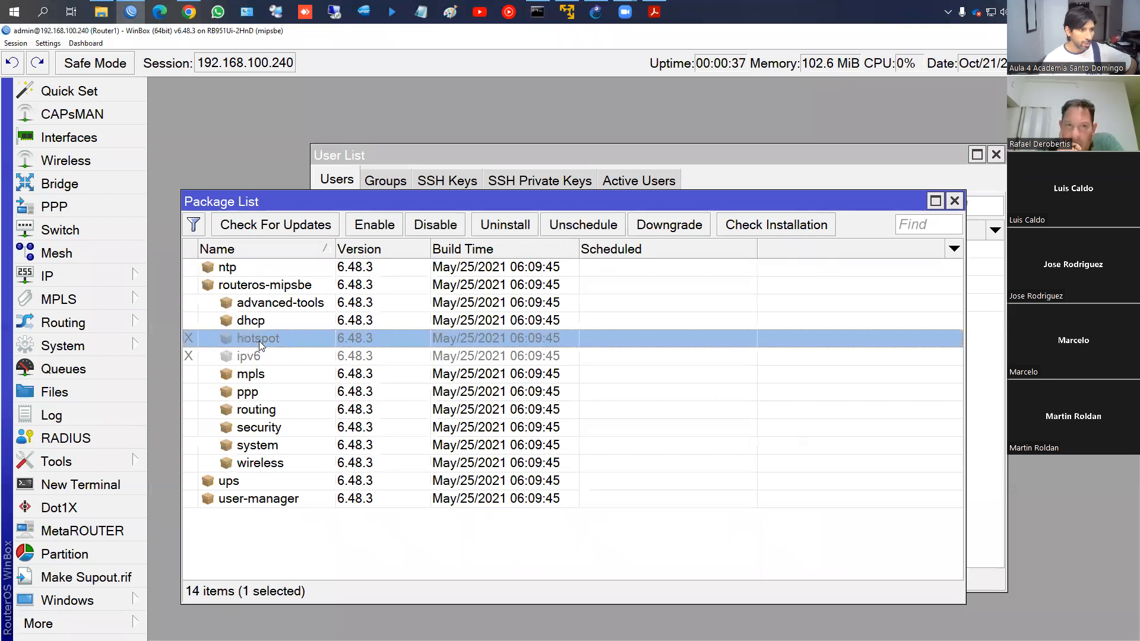
{"action": "left_click", "coordinate": [259, 375]}
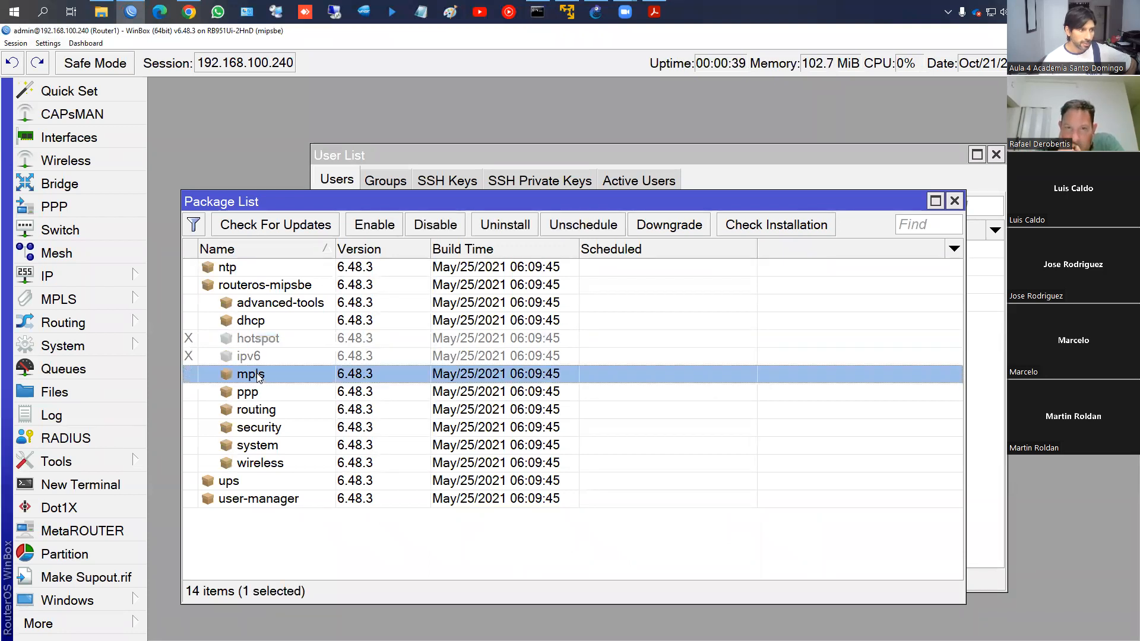
{"action": "left_click", "coordinate": [76, 303]}
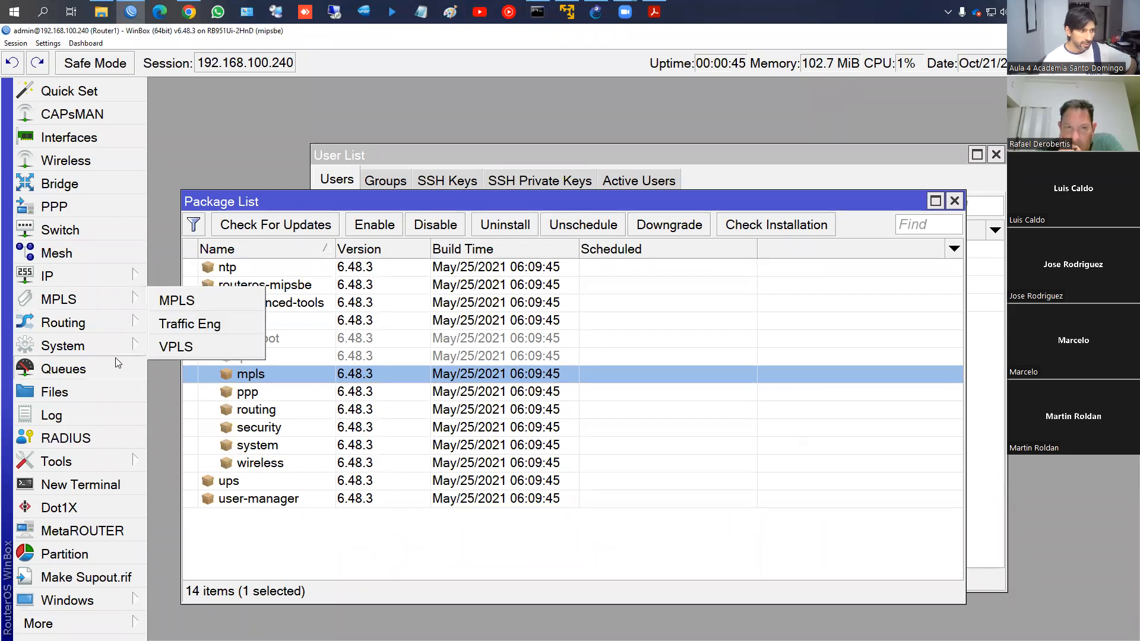
{"action": "mouse_move", "coordinate": [98, 285]}
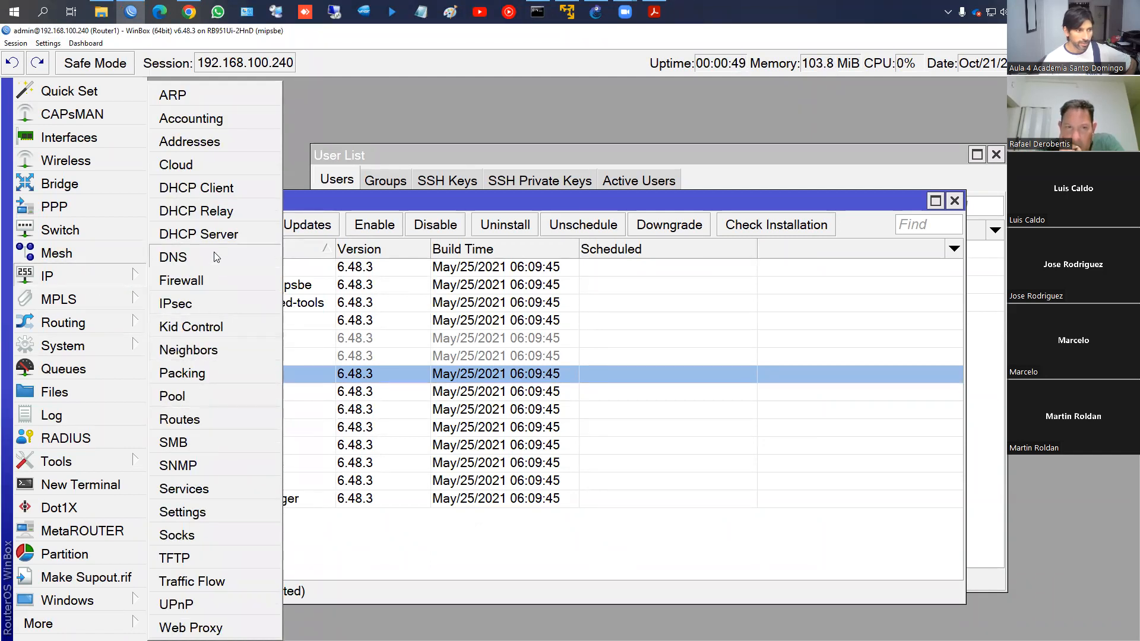
{"action": "left_click", "coordinate": [426, 338]}
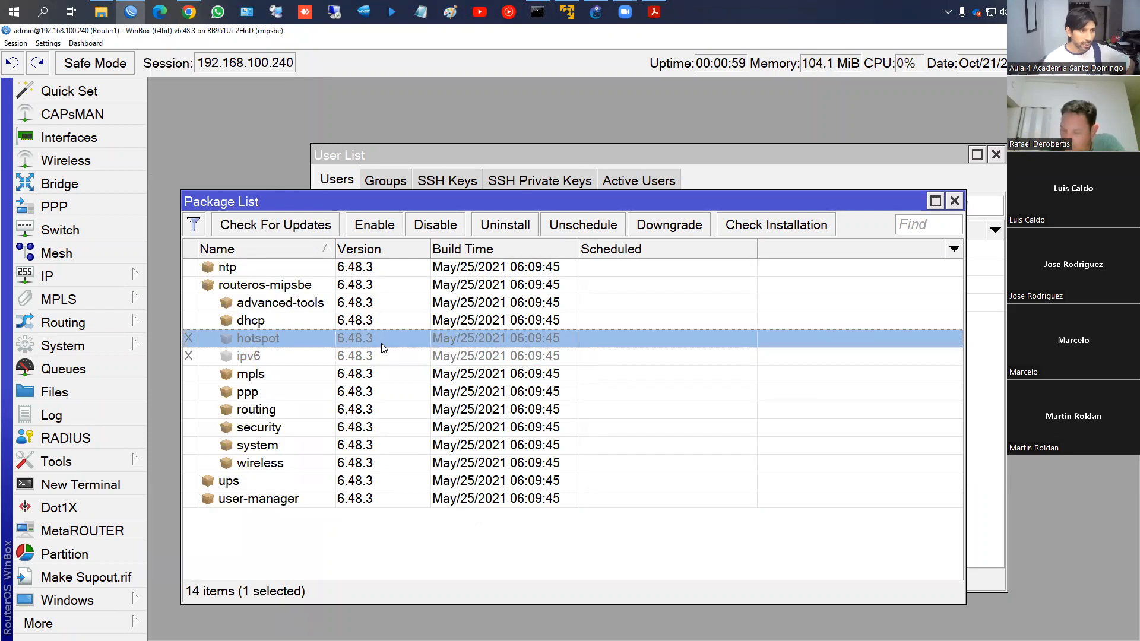
In Chrome, scroll mikrotik.com's download page and expand the RouterOS v6 downloads section
{"action": "left_click", "coordinate": [189, 12]}
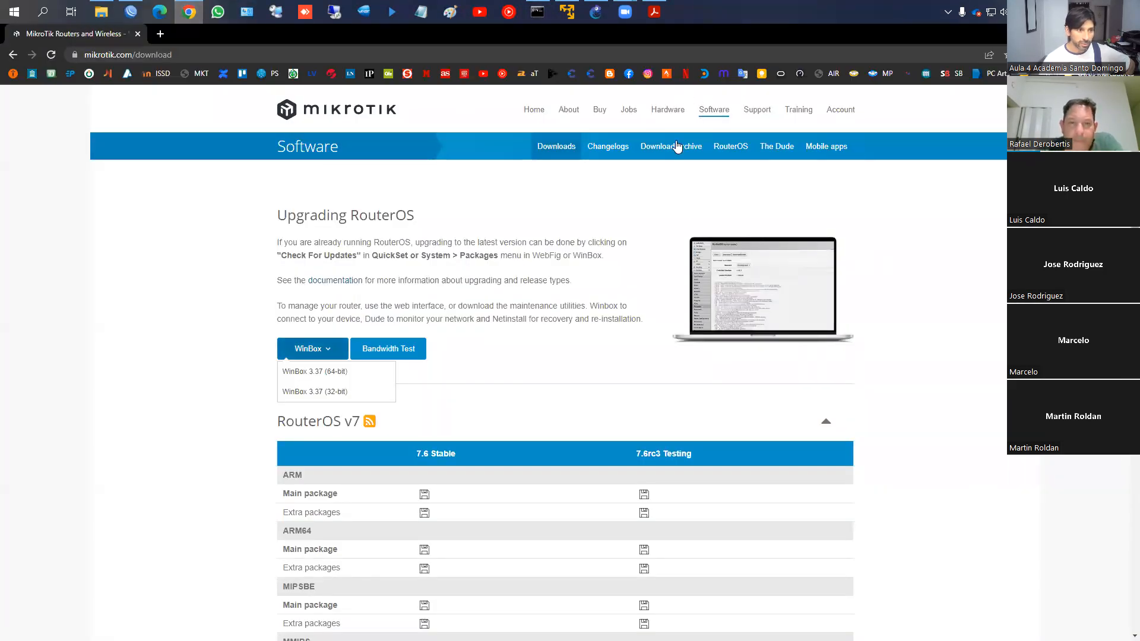
{"action": "scroll", "coordinate": [451, 285], "scroll_direction": "down", "scroll_amount": 3}
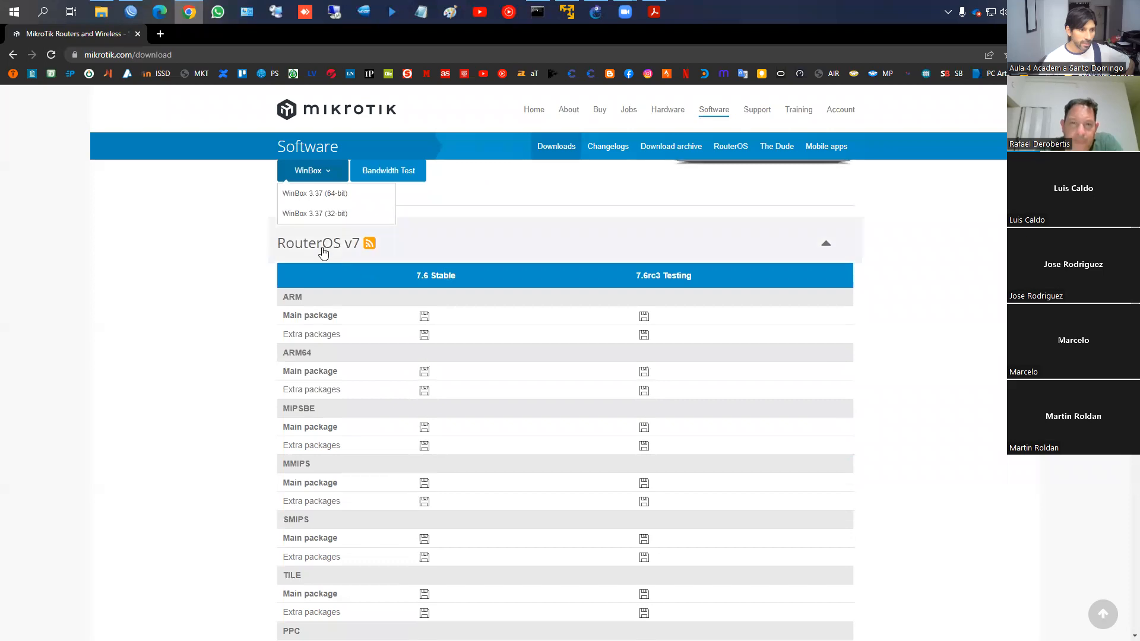
{"action": "scroll", "coordinate": [392, 254], "scroll_direction": "down", "scroll_amount": 1}
{"action": "scroll", "coordinate": [356, 385], "scroll_direction": "down", "scroll_amount": 12}
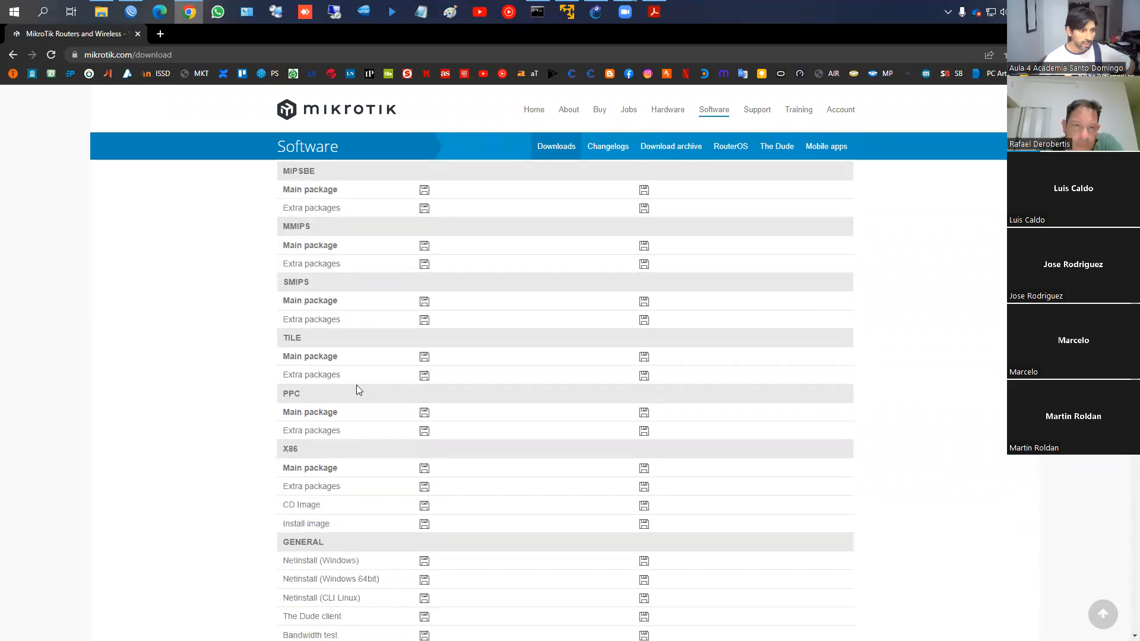
{"action": "left_click", "coordinate": [345, 350]}
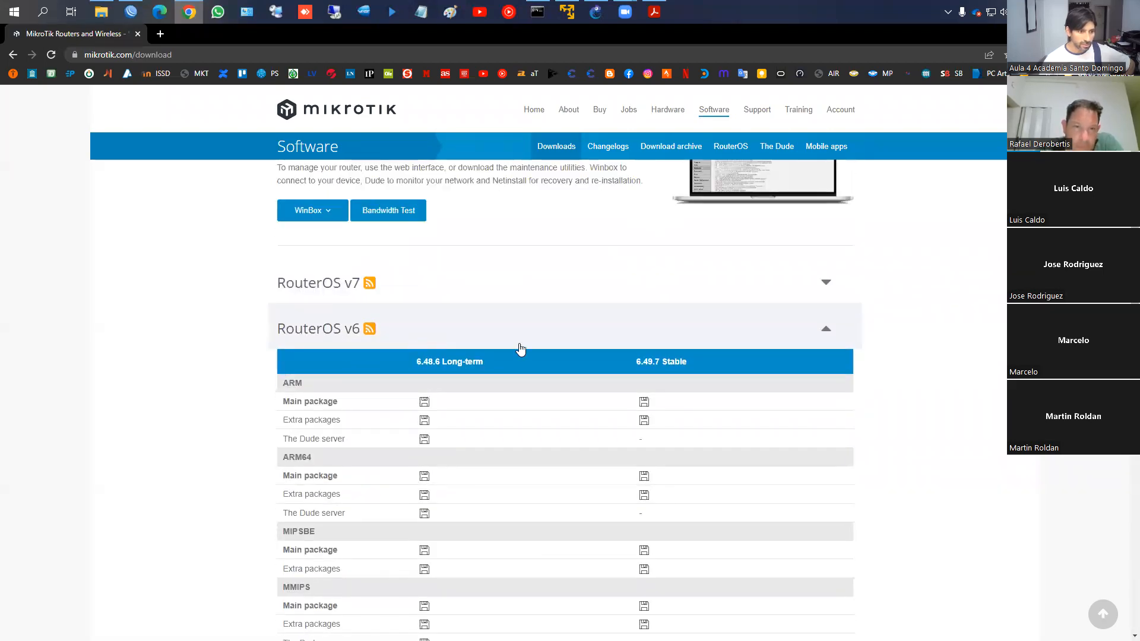
{"action": "scroll", "coordinate": [546, 349], "scroll_direction": "down", "scroll_amount": 2}
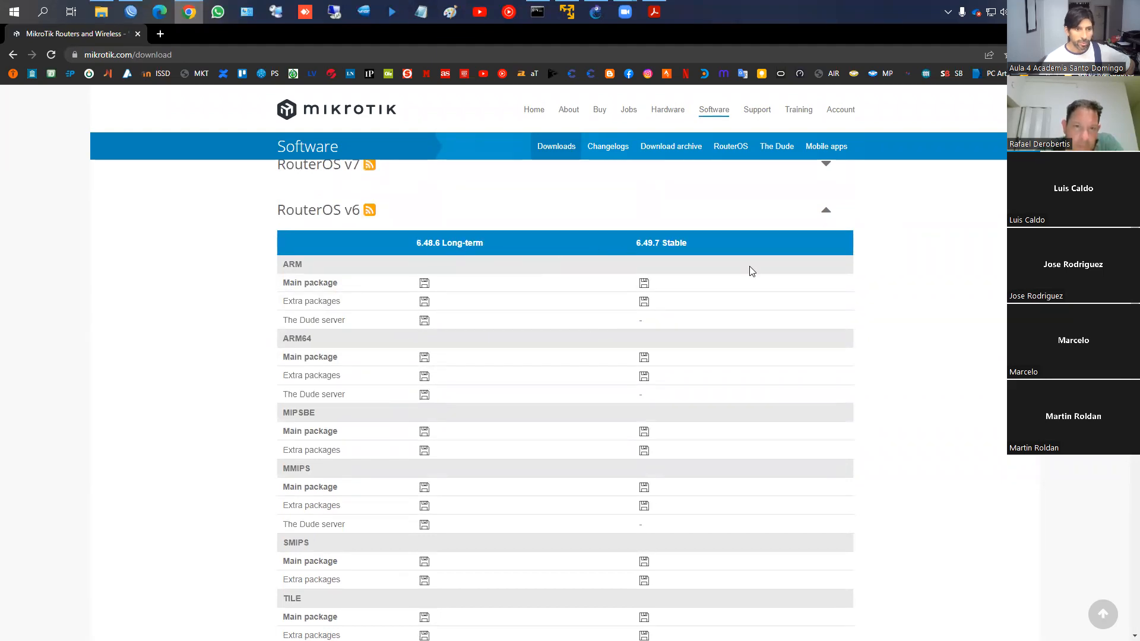
{"action": "scroll", "coordinate": [751, 271], "scroll_direction": "up", "scroll_amount": 4}
{"action": "scroll", "coordinate": [463, 368], "scroll_direction": "down", "scroll_amount": 5}
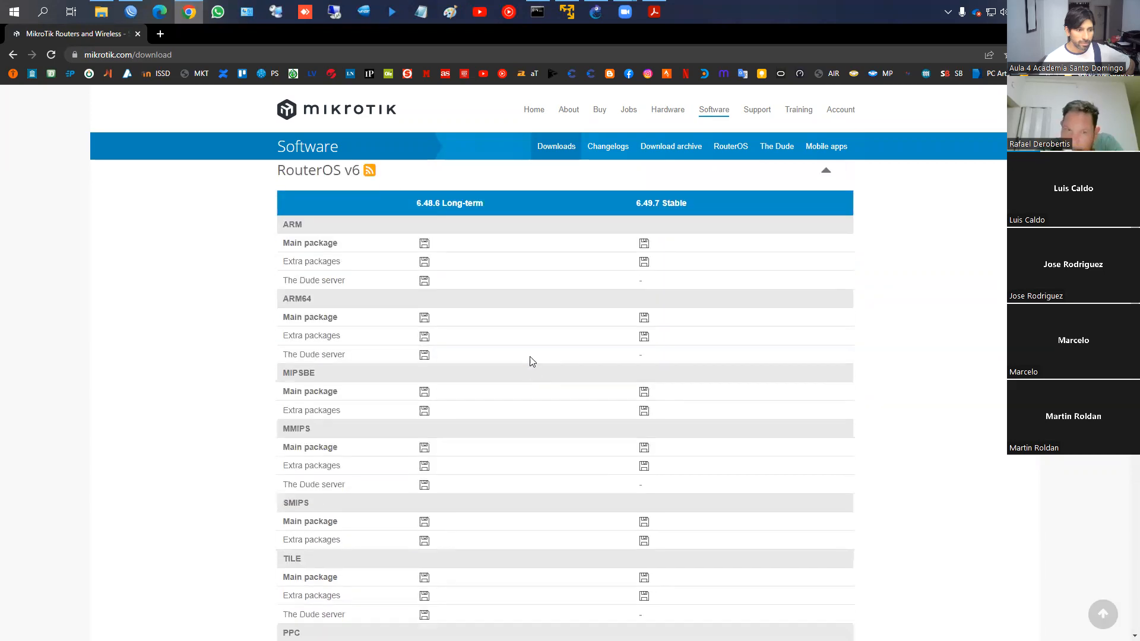
{"action": "scroll", "coordinate": [461, 308], "scroll_direction": "up", "scroll_amount": 4}
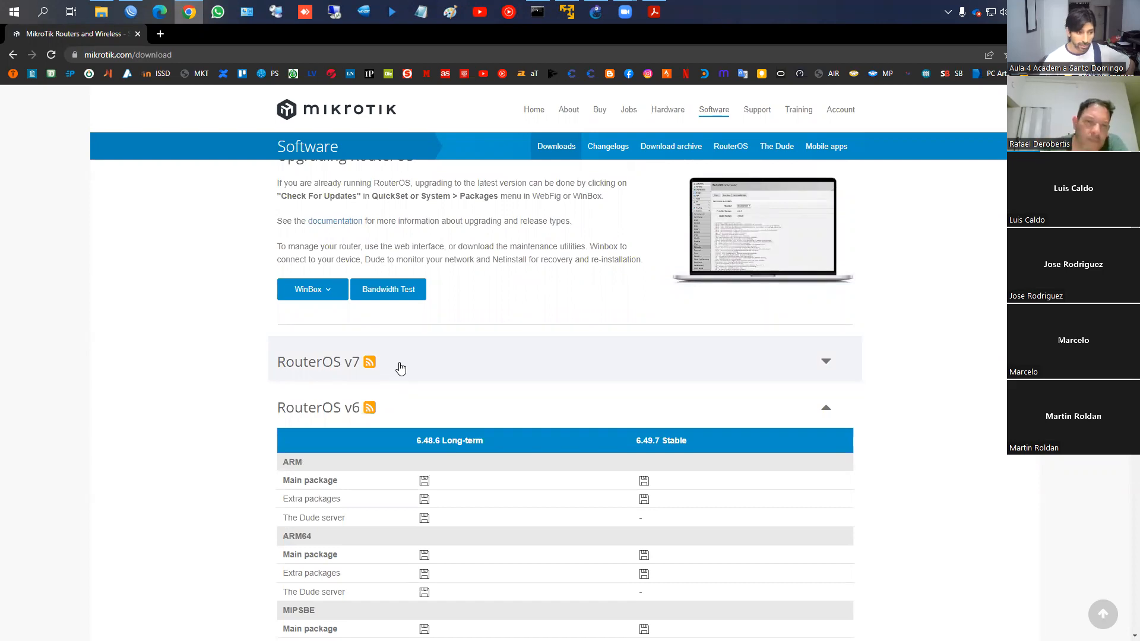
Toggle the RouterOS v7 and v6 sections, glance at WinBox, then open the Download archive
{"action": "left_click", "coordinate": [400, 368]}
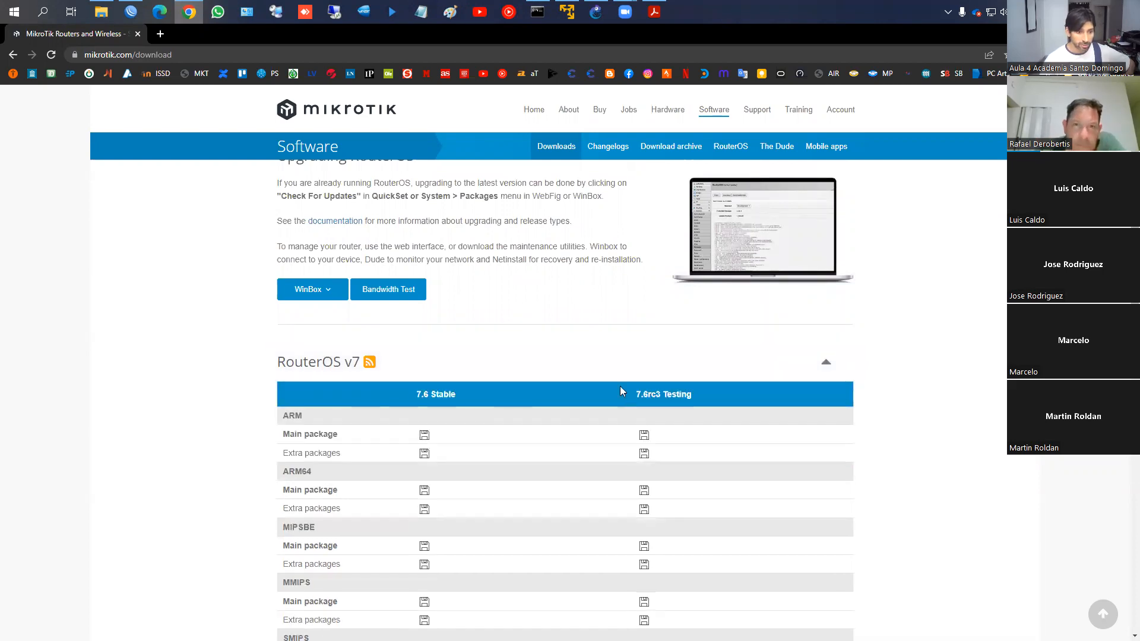
{"action": "left_click", "coordinate": [553, 371]}
{"action": "scroll", "coordinate": [548, 345], "scroll_direction": "up", "scroll_amount": 3}
{"action": "left_click", "coordinate": [380, 383]}
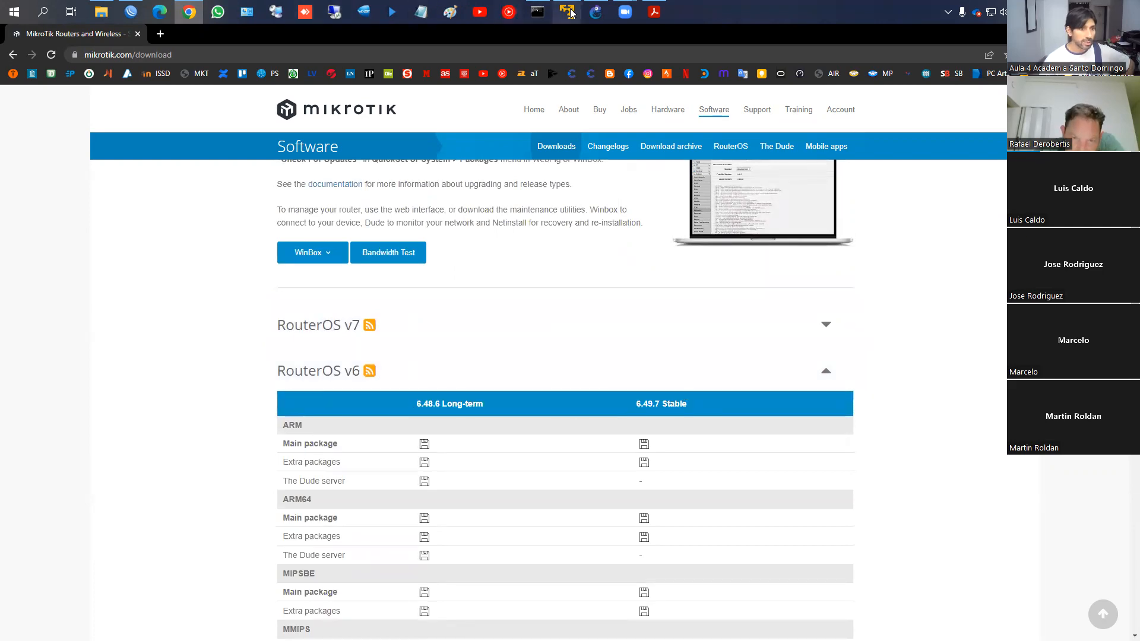
{"action": "left_click", "coordinate": [131, 11]}
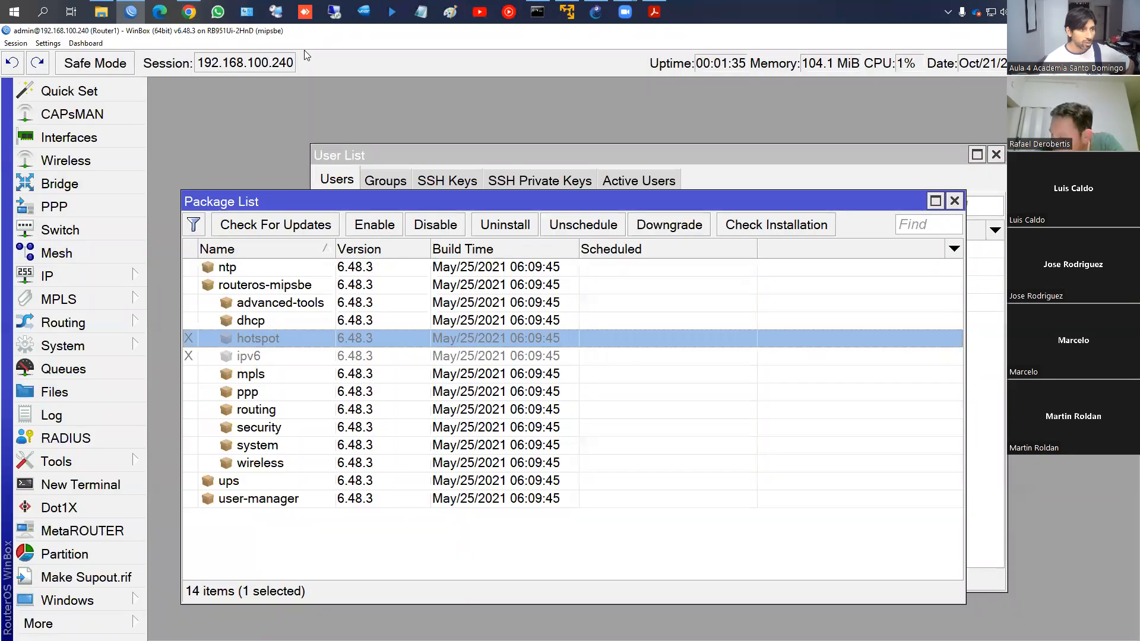
{"action": "left_click", "coordinate": [188, 12]}
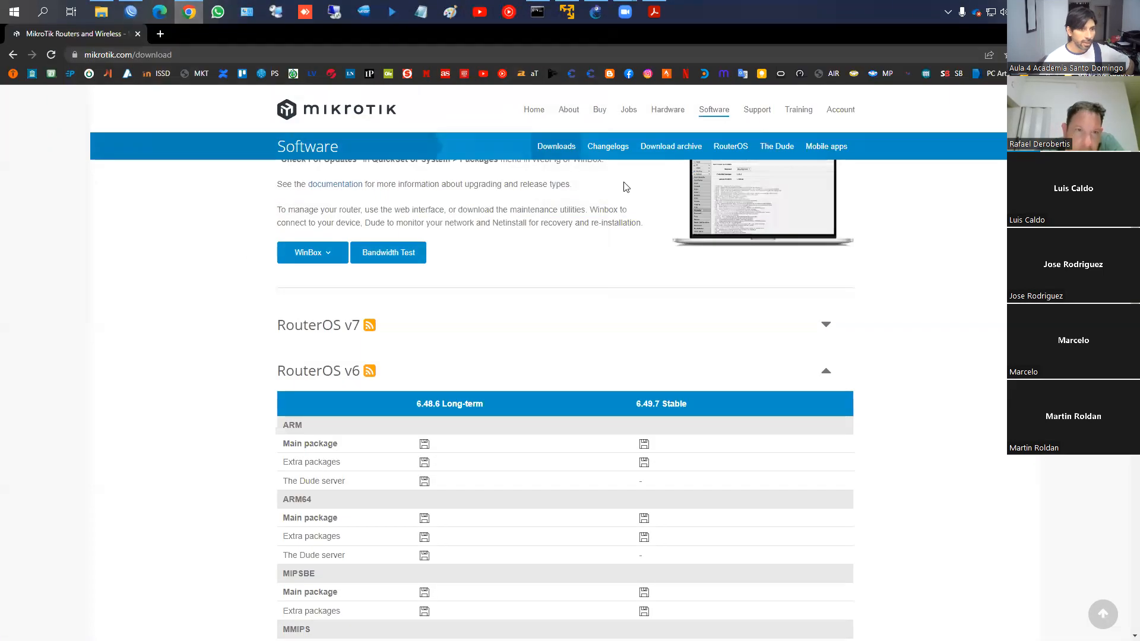
{"action": "left_click", "coordinate": [674, 152]}
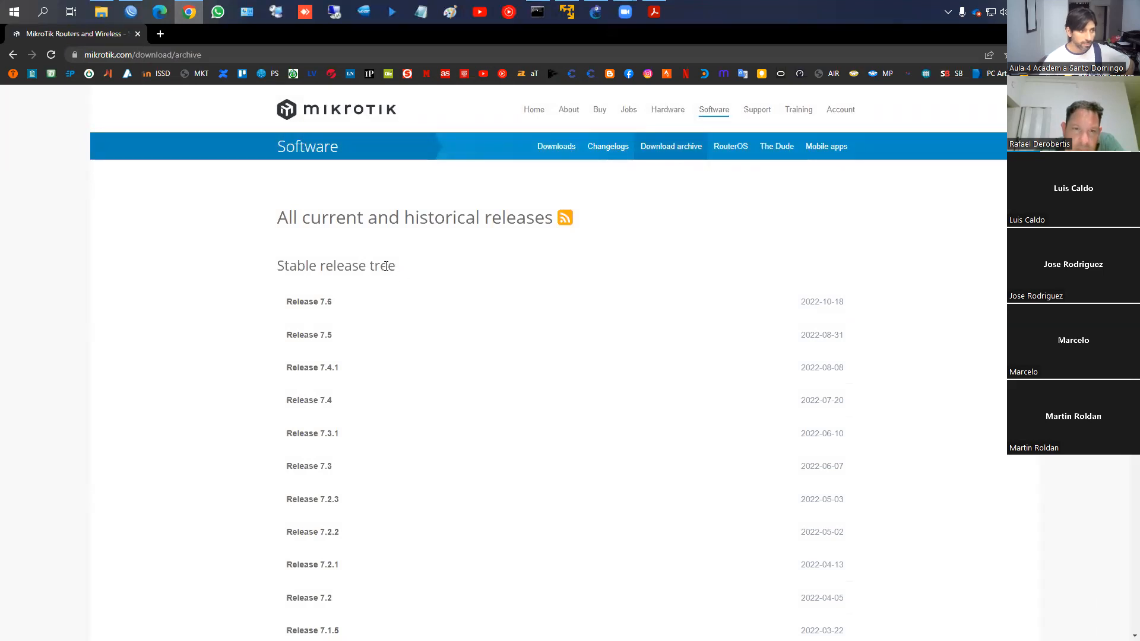
Glance at WinBox's package list, then return to the release archive and scroll it
{"action": "left_click", "coordinate": [131, 11]}
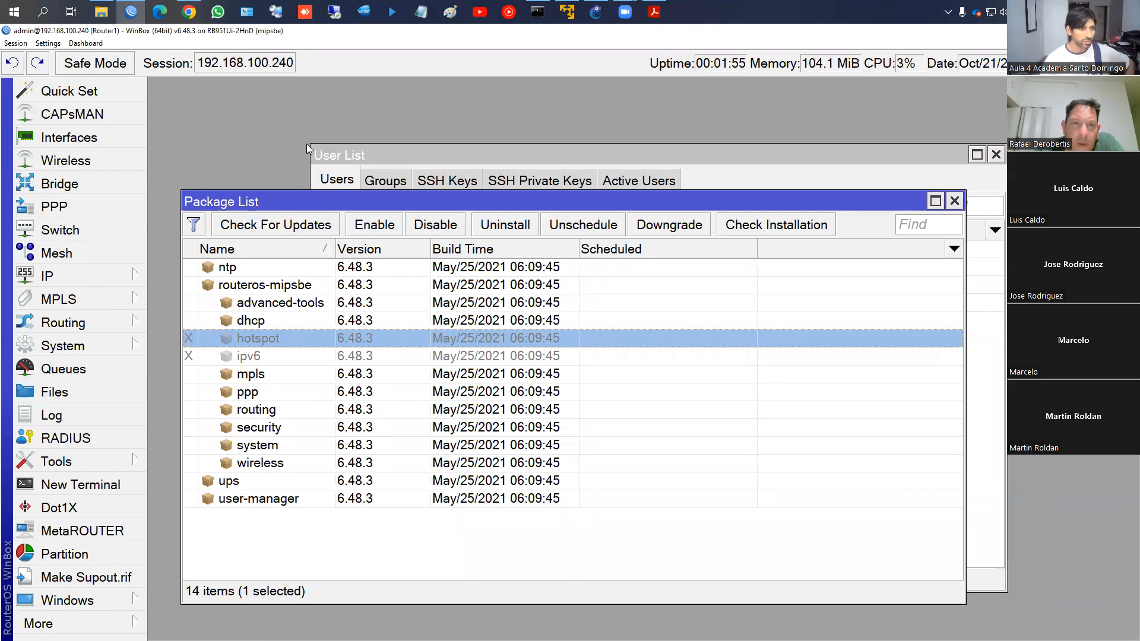
{"action": "left_click", "coordinate": [185, 12]}
{"action": "scroll", "coordinate": [395, 279], "scroll_direction": "down", "scroll_amount": 20}
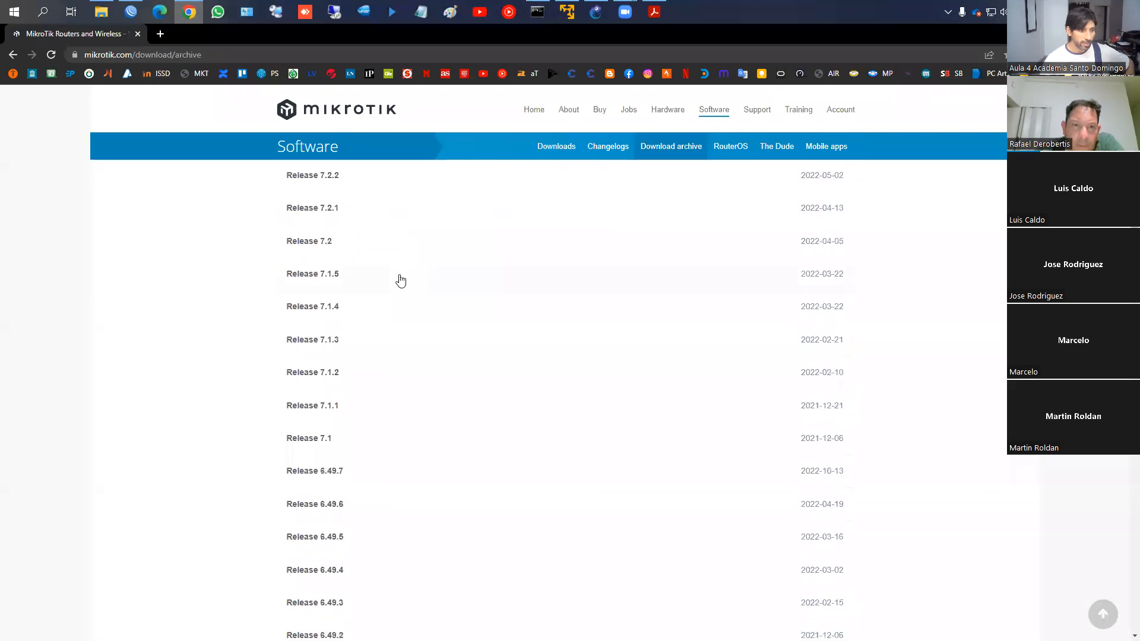
{"action": "scroll", "coordinate": [392, 281], "scroll_direction": "up", "scroll_amount": 5}
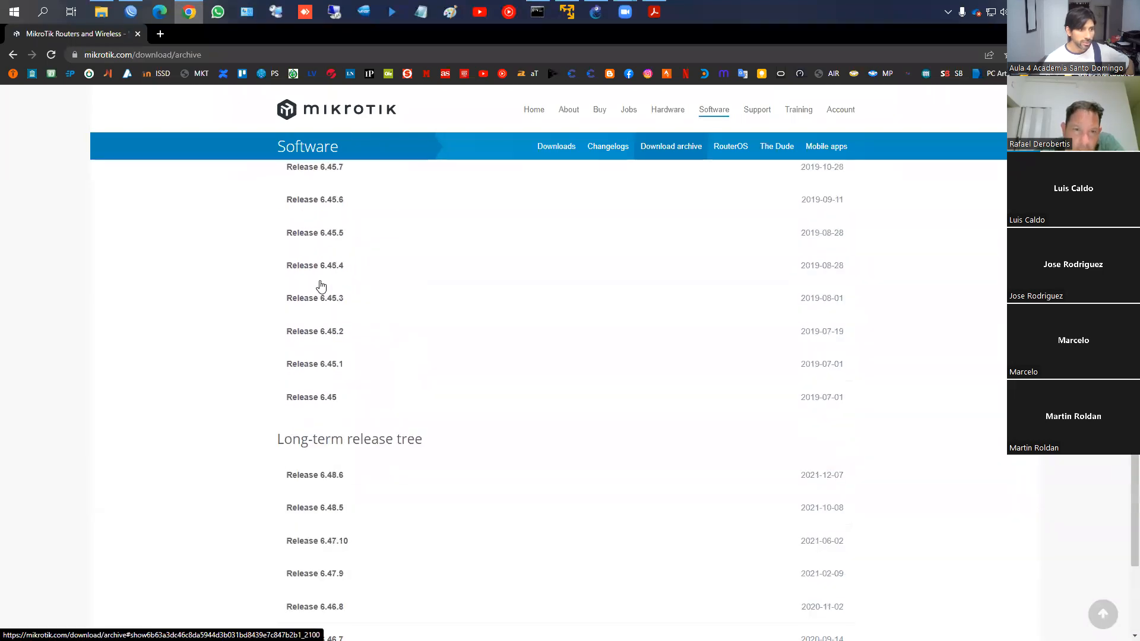
{"action": "scroll", "coordinate": [380, 439], "scroll_direction": "up", "scroll_amount": 14}
{"action": "scroll", "coordinate": [401, 398], "scroll_direction": "up", "scroll_amount": 8}
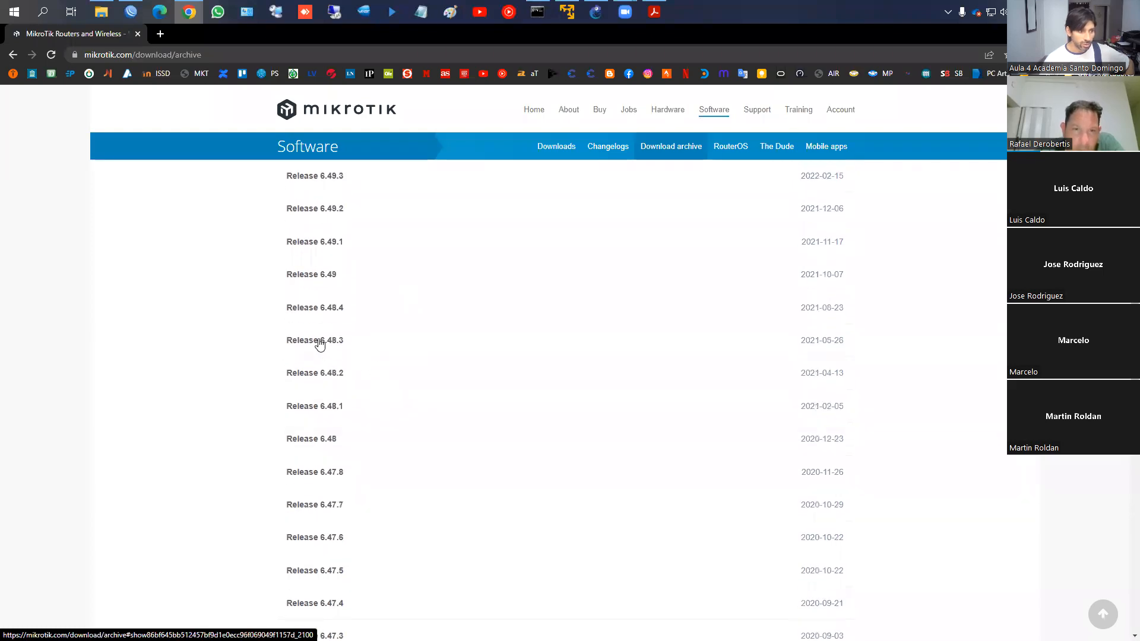
Expand Release 6.48.3's file list and compare it with WinBox's 6.48.3 Package List
{"action": "left_click", "coordinate": [319, 343]}
{"action": "scroll", "coordinate": [449, 344], "scroll_direction": "down", "scroll_amount": 5}
{"action": "scroll", "coordinate": [449, 343], "scroll_direction": "up", "scroll_amount": 4}
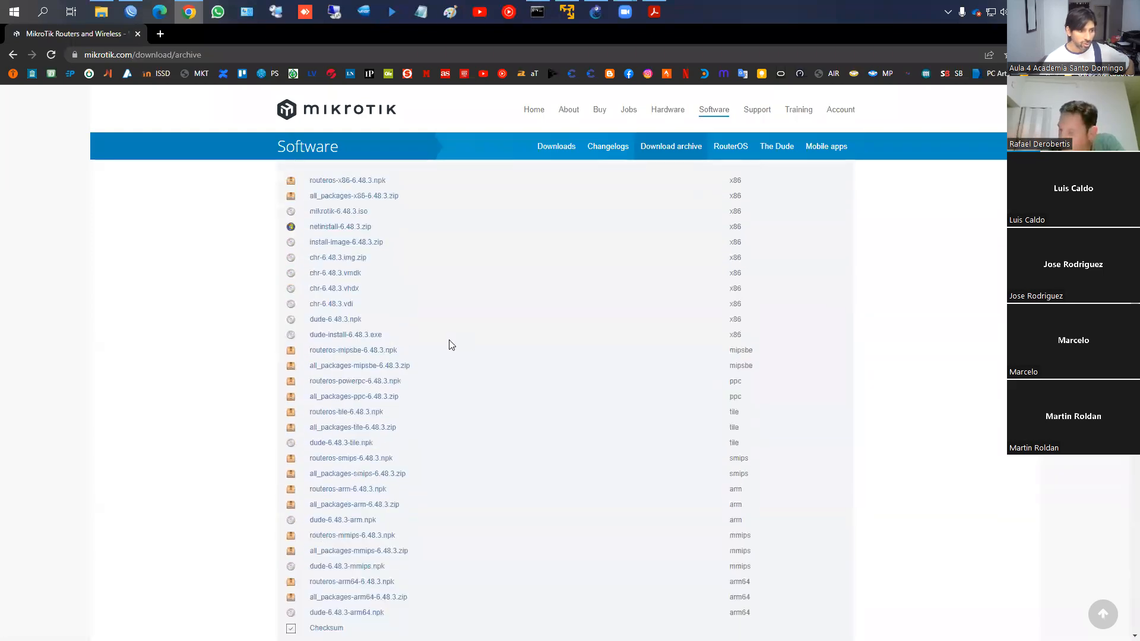
{"action": "scroll", "coordinate": [449, 334], "scroll_direction": "down", "scroll_amount": 2}
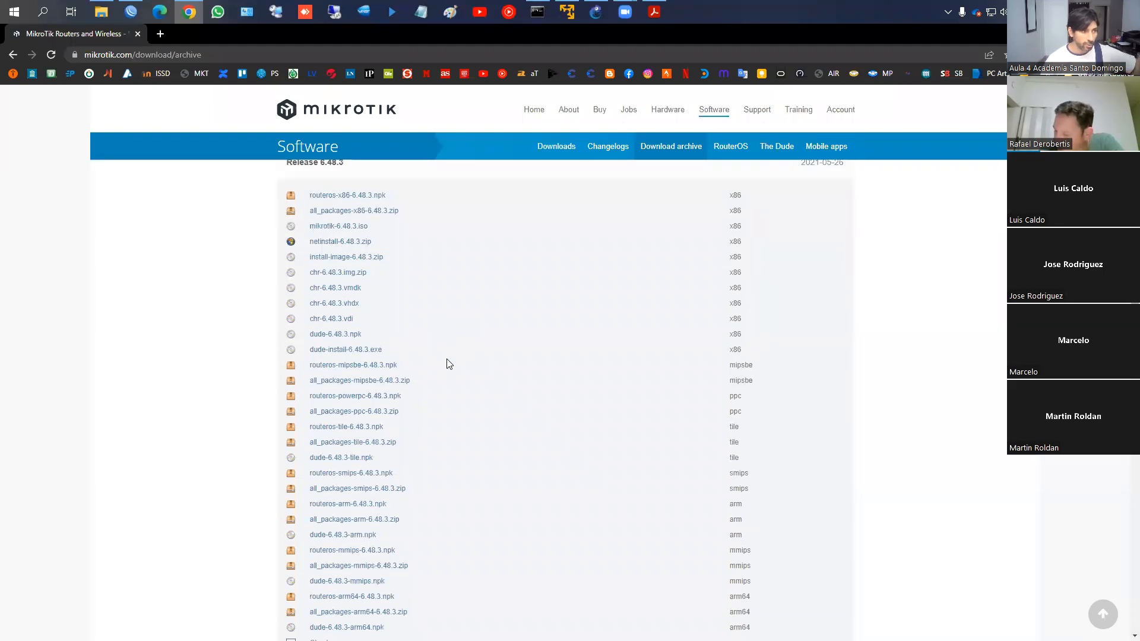
{"action": "left_click", "coordinate": [135, 13]}
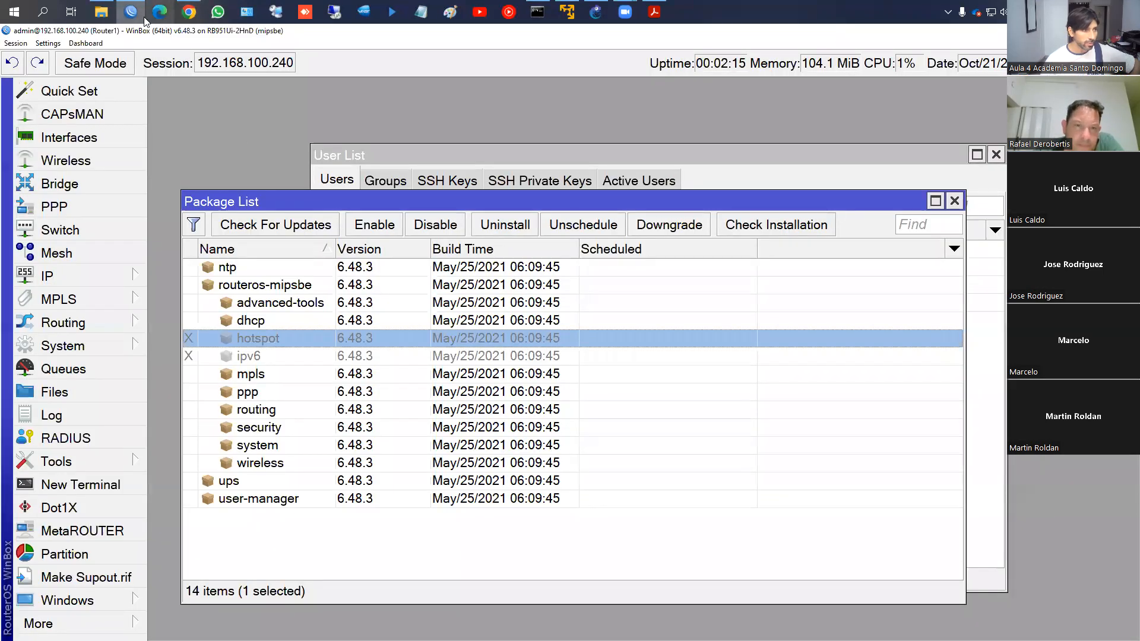
{"action": "key", "text": "alt+Tab"}
Open the Downloads page, collapse RouterOS v7 and expand RouterOS v6
{"action": "left_click", "coordinate": [558, 146]}
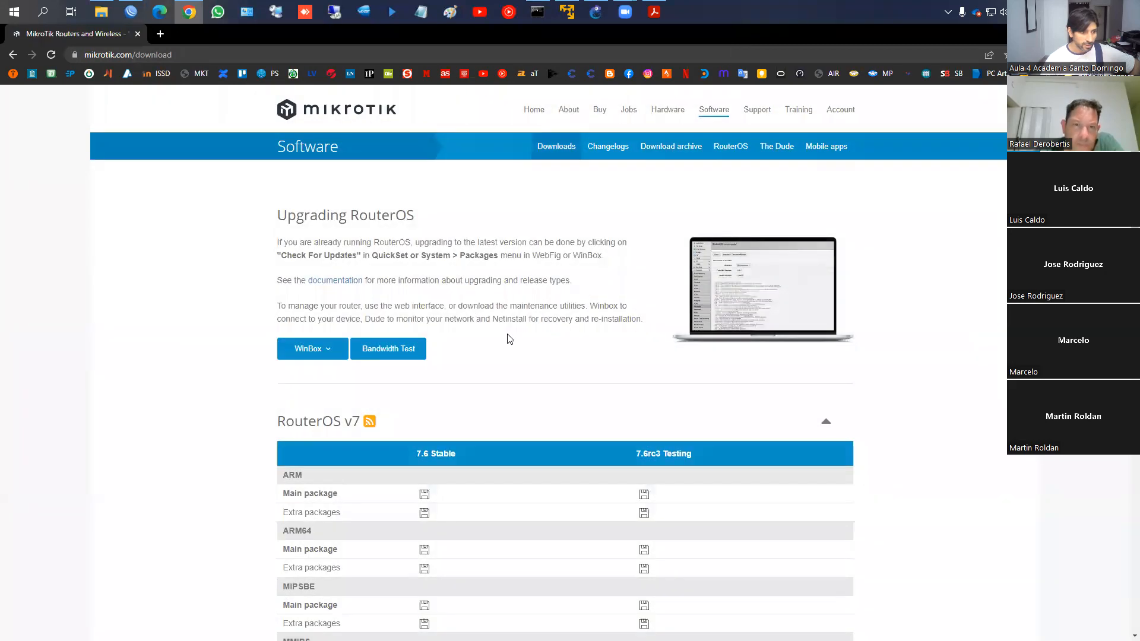
{"action": "scroll", "coordinate": [407, 356], "scroll_direction": "down", "scroll_amount": 8}
{"action": "scroll", "coordinate": [414, 350], "scroll_direction": "up", "scroll_amount": 8}
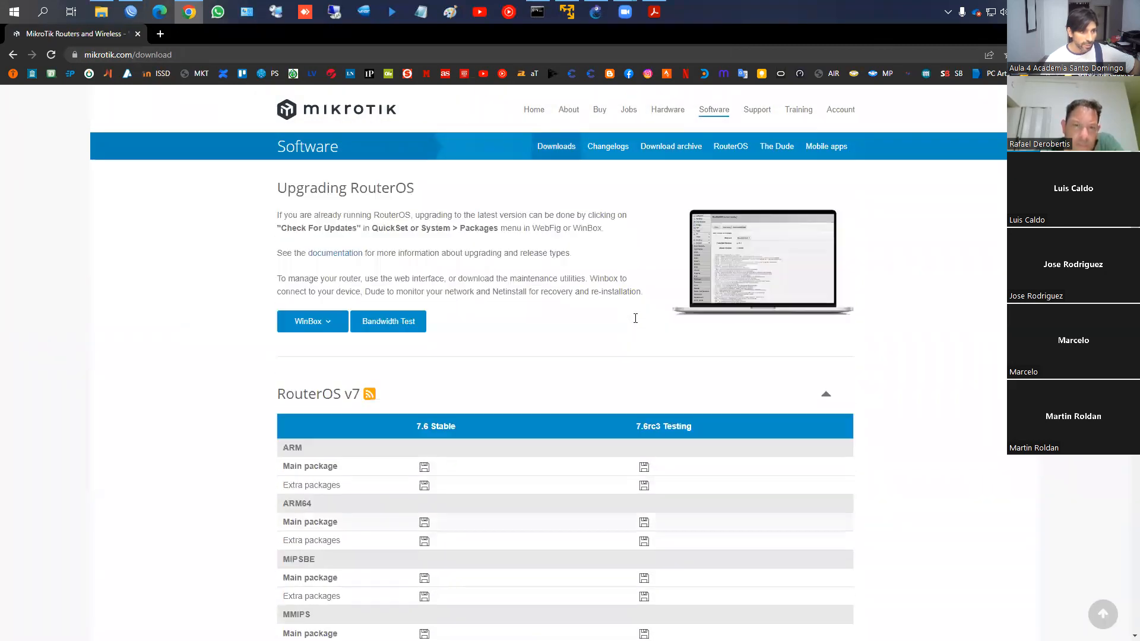
{"action": "left_click", "coordinate": [826, 421]}
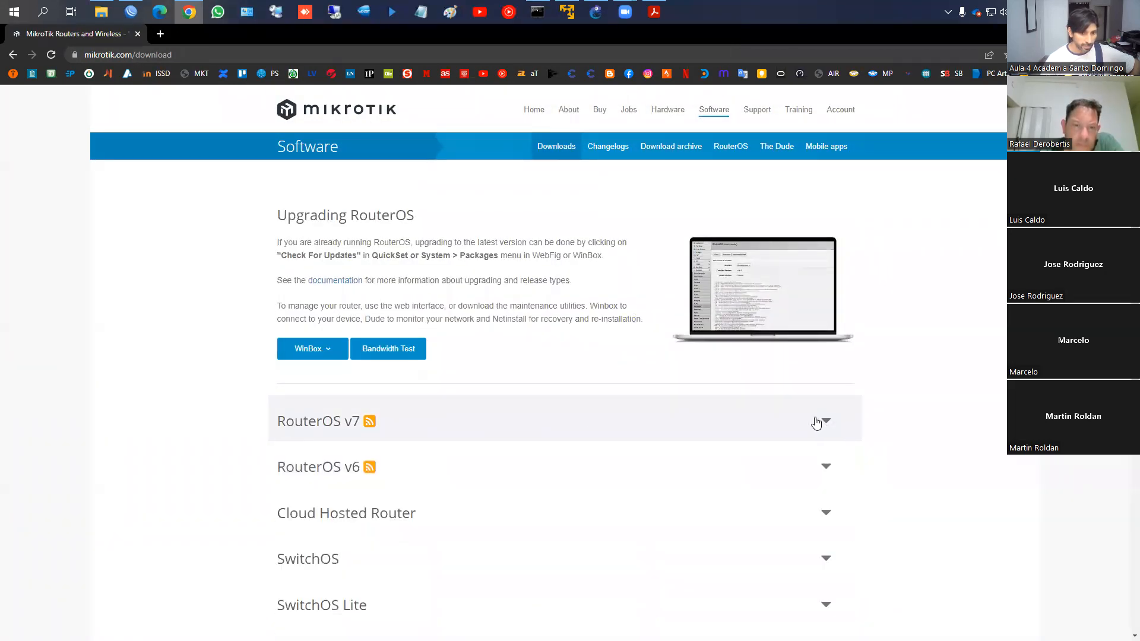
{"action": "left_click", "coordinate": [364, 466]}
Browse the 6.48.6 Long-term and 6.49.7 Stable architecture rows, highlighting ARM and ARM64
{"action": "scroll", "coordinate": [364, 309], "scroll_direction": "down", "scroll_amount": 5}
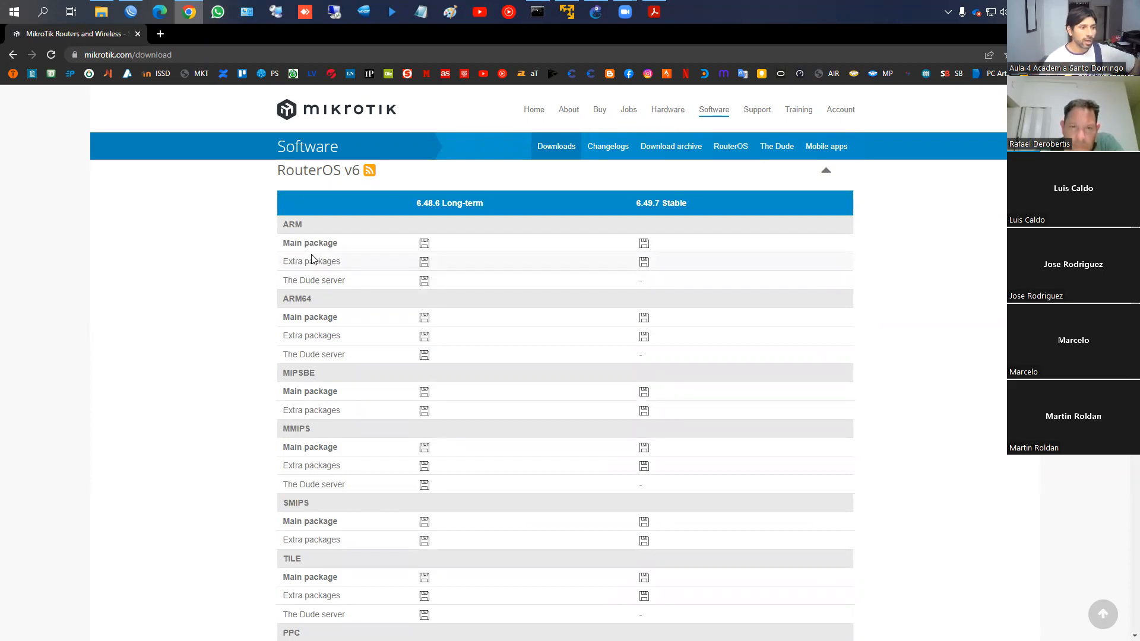
{"action": "double_click", "coordinate": [295, 226]}
{"action": "double_click", "coordinate": [288, 300]}
{"action": "scroll", "coordinate": [354, 317], "scroll_direction": "down", "scroll_amount": 2}
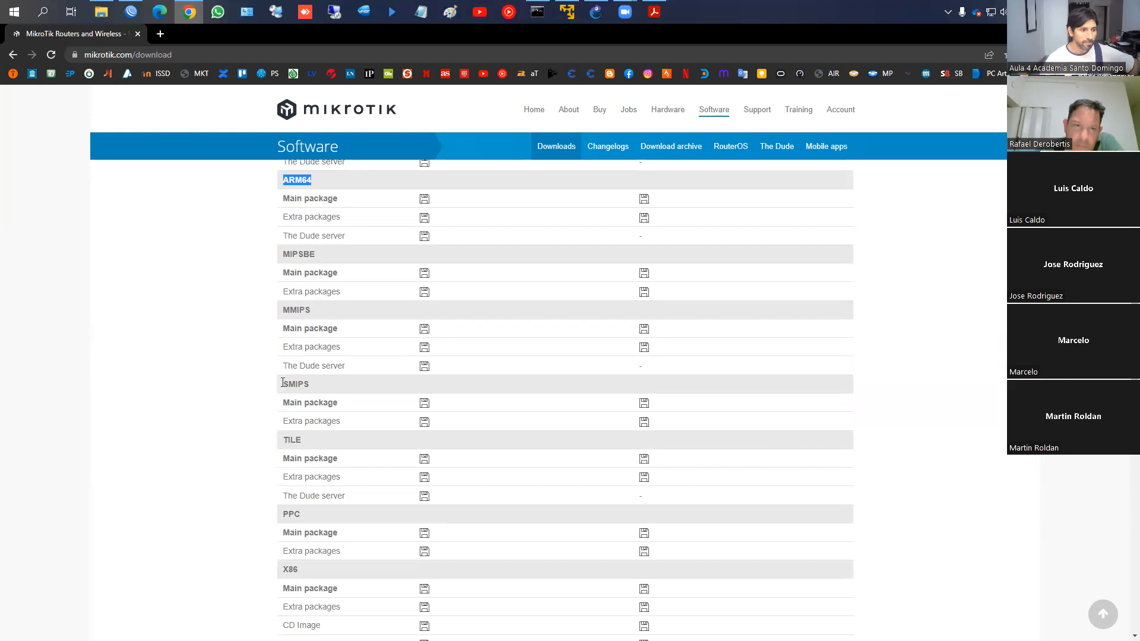
{"action": "scroll", "coordinate": [380, 373], "scroll_direction": "down", "scroll_amount": 2}
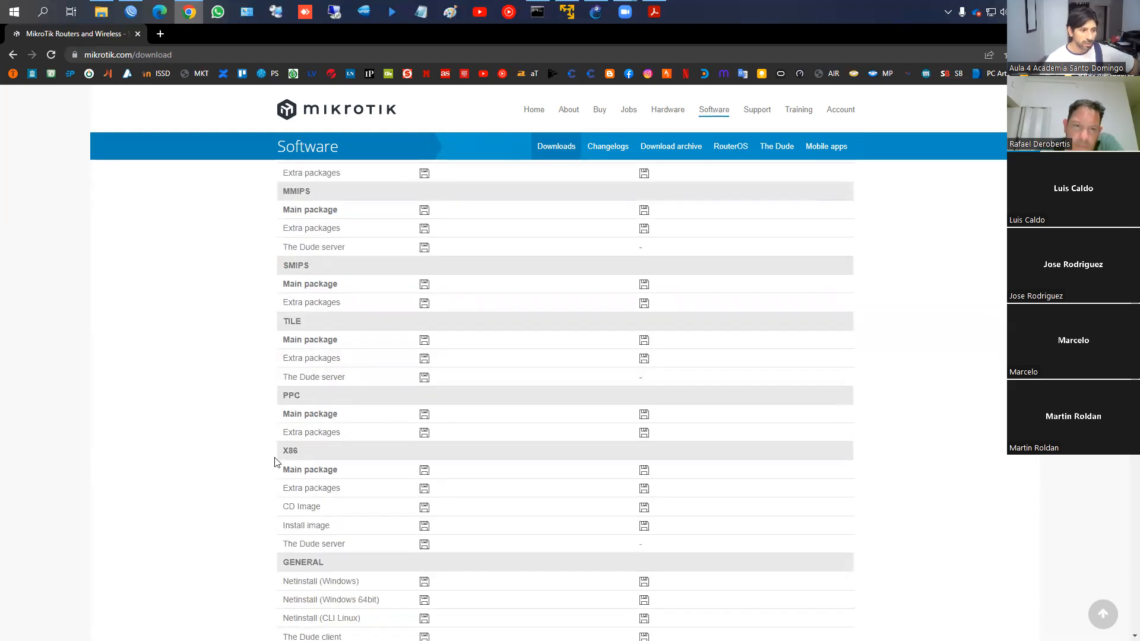
{"action": "scroll", "coordinate": [410, 450], "scroll_direction": "down", "scroll_amount": 1}
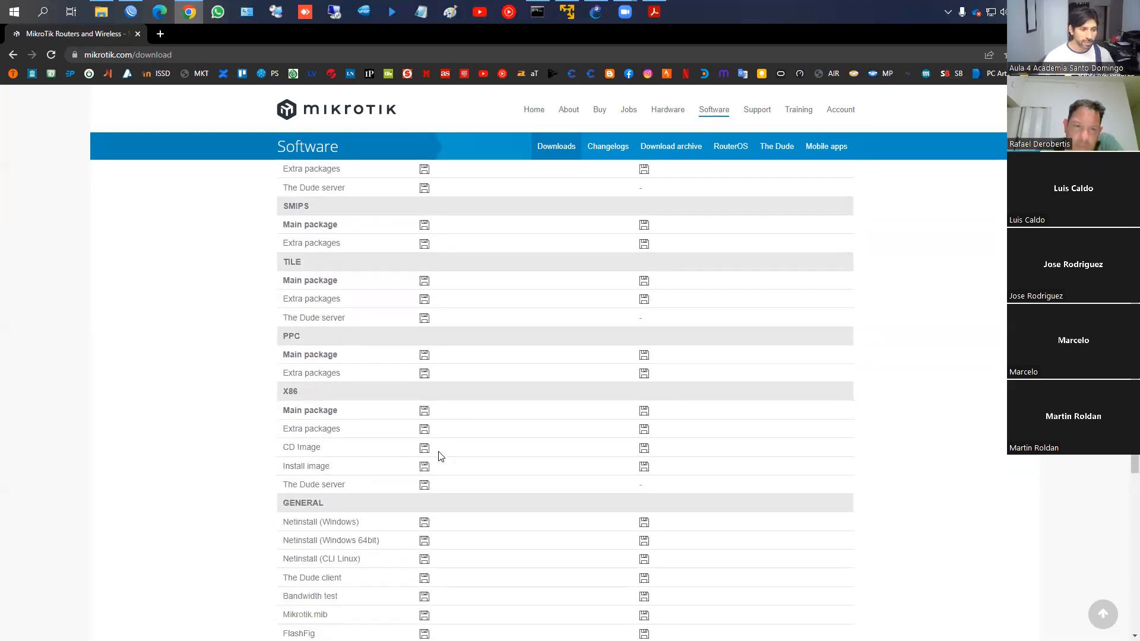
{"action": "scroll", "coordinate": [439, 456], "scroll_direction": "up", "scroll_amount": 2}
{"action": "scroll", "coordinate": [439, 456], "scroll_direction": "up", "scroll_amount": 4}
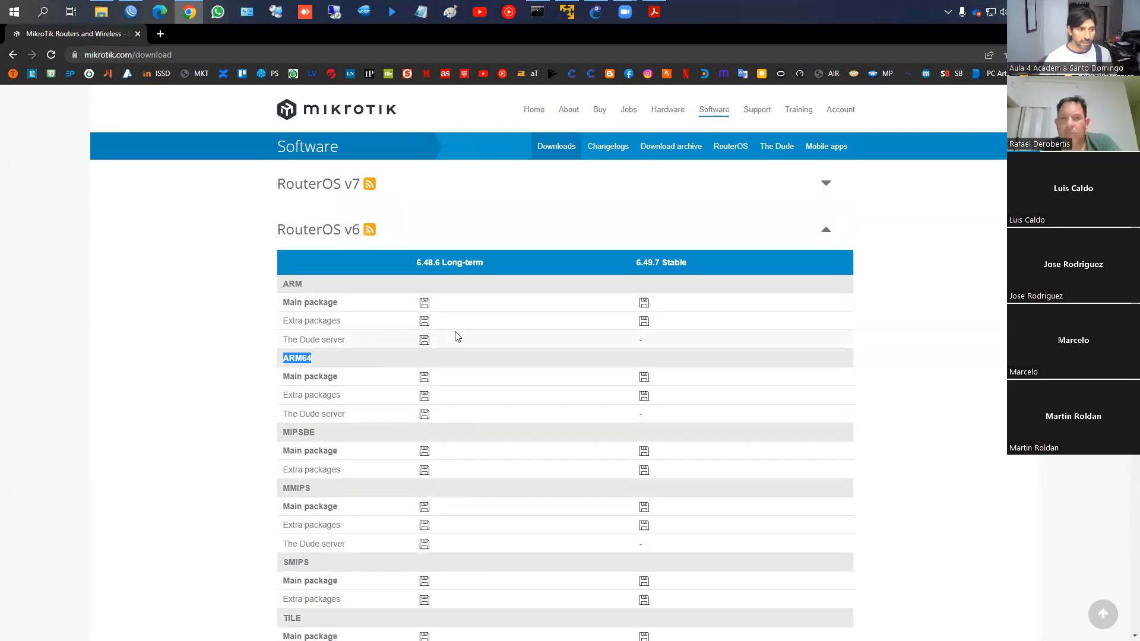
{"action": "left_click", "coordinate": [669, 146]}
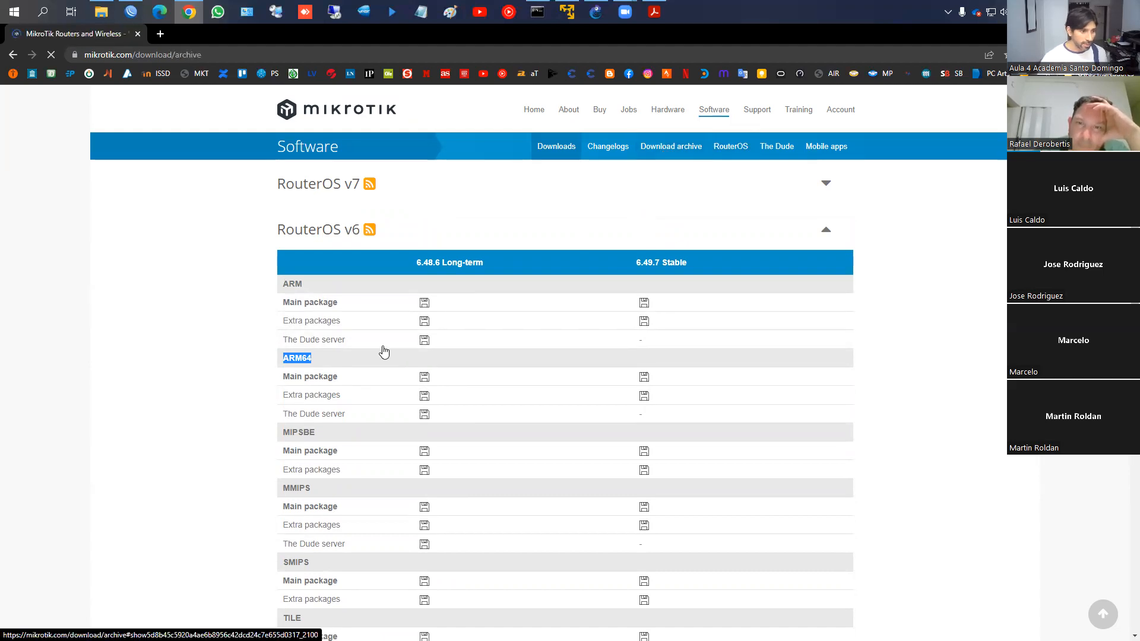
Scroll the download archive to Release 6.48.3 and expand its file list
{"action": "scroll", "coordinate": [386, 353], "scroll_direction": "down", "scroll_amount": 2}
{"action": "scroll", "coordinate": [366, 355], "scroll_direction": "down", "scroll_amount": 5}
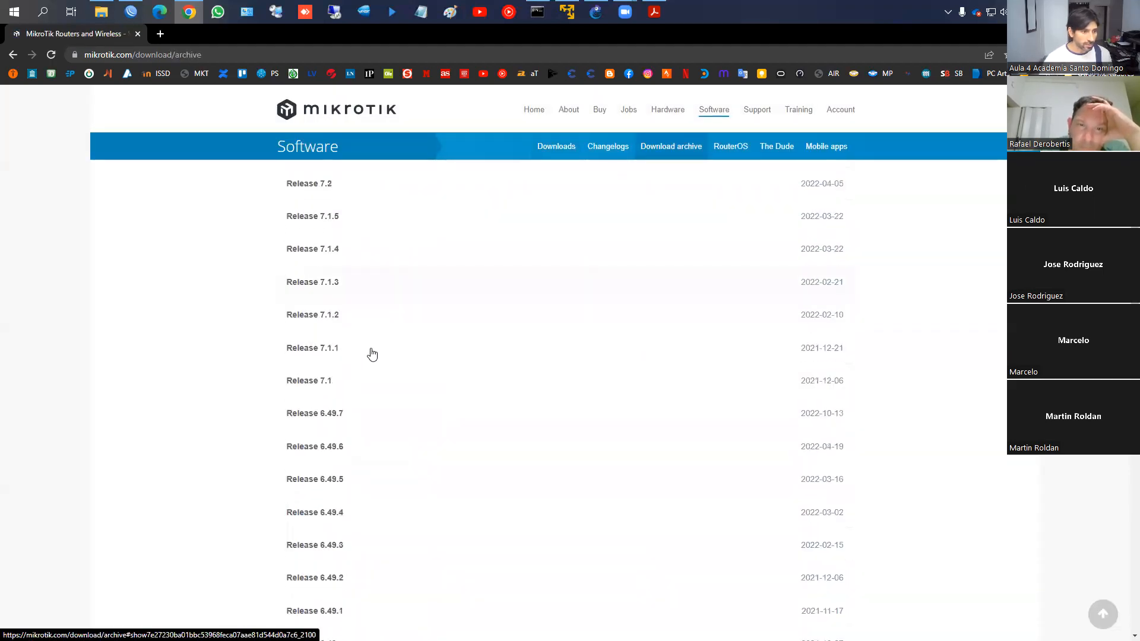
{"action": "scroll", "coordinate": [631, 216], "scroll_direction": "up", "scroll_amount": 7}
{"action": "scroll", "coordinate": [476, 298], "scroll_direction": "down", "scroll_amount": 6}
{"action": "scroll", "coordinate": [475, 298], "scroll_direction": "up", "scroll_amount": 6}
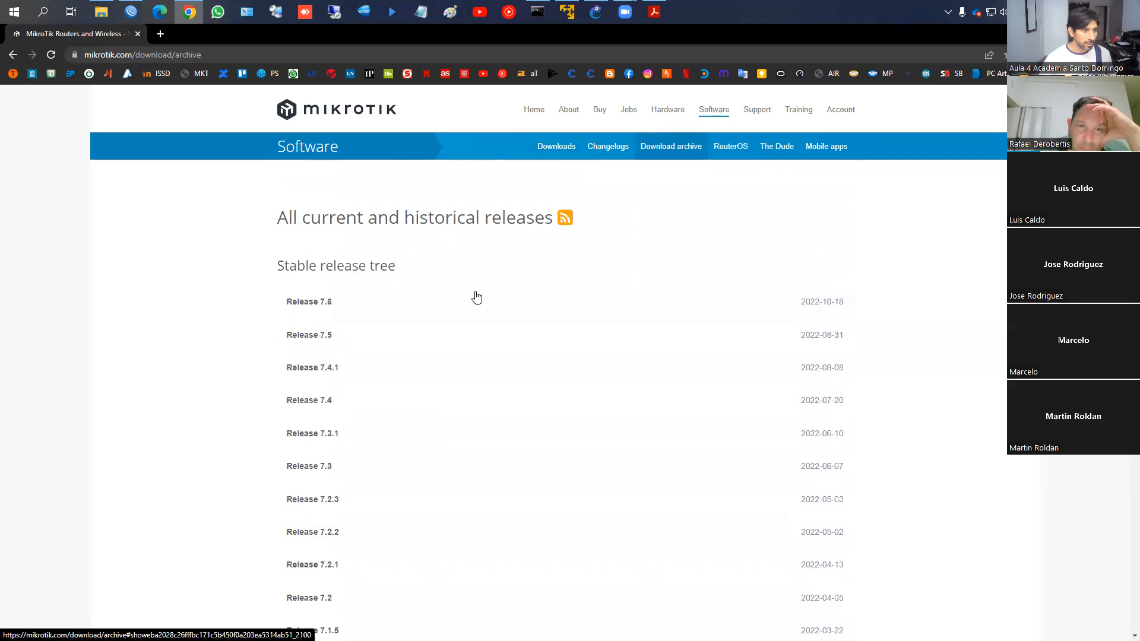
{"action": "scroll", "coordinate": [478, 297], "scroll_direction": "down", "scroll_amount": 10}
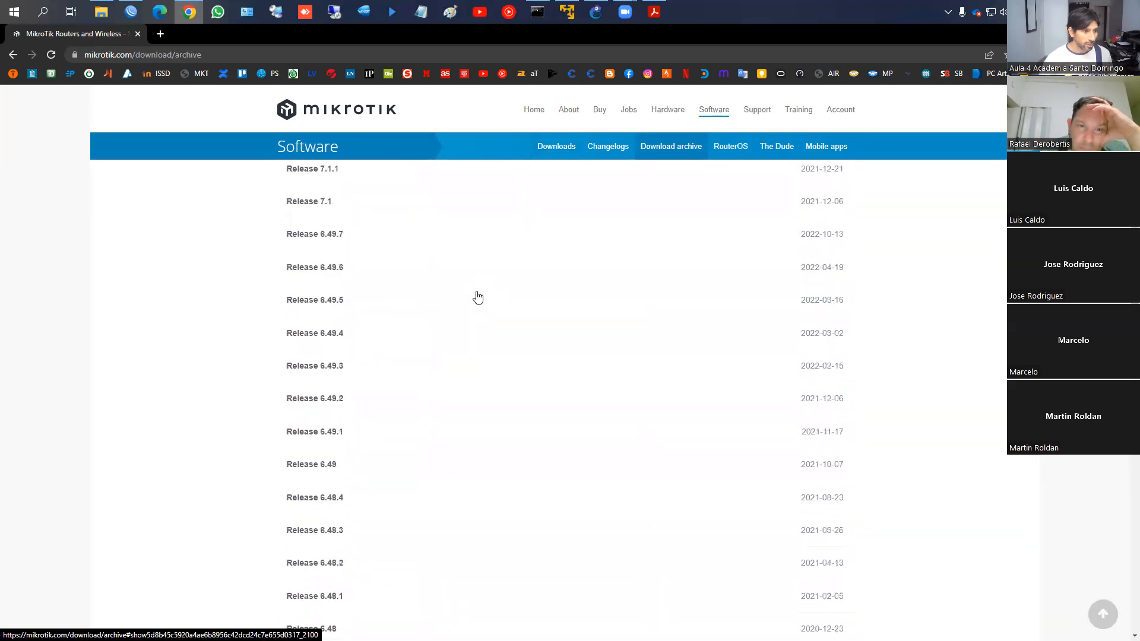
{"action": "scroll", "coordinate": [346, 433], "scroll_direction": "down", "scroll_amount": 5}
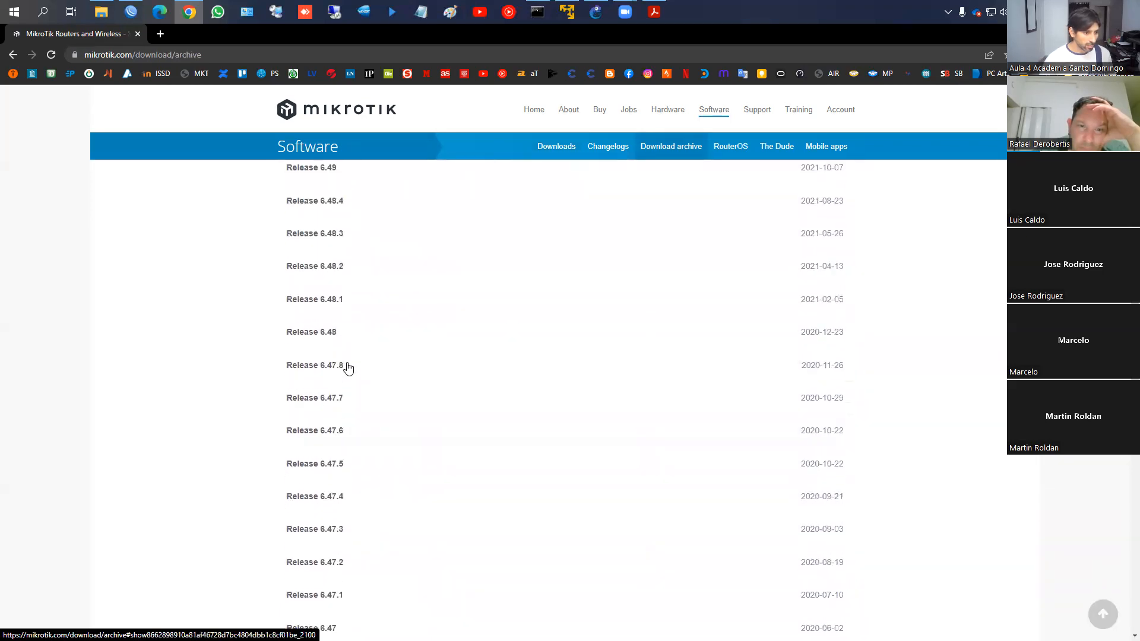
{"action": "left_click", "coordinate": [332, 235]}
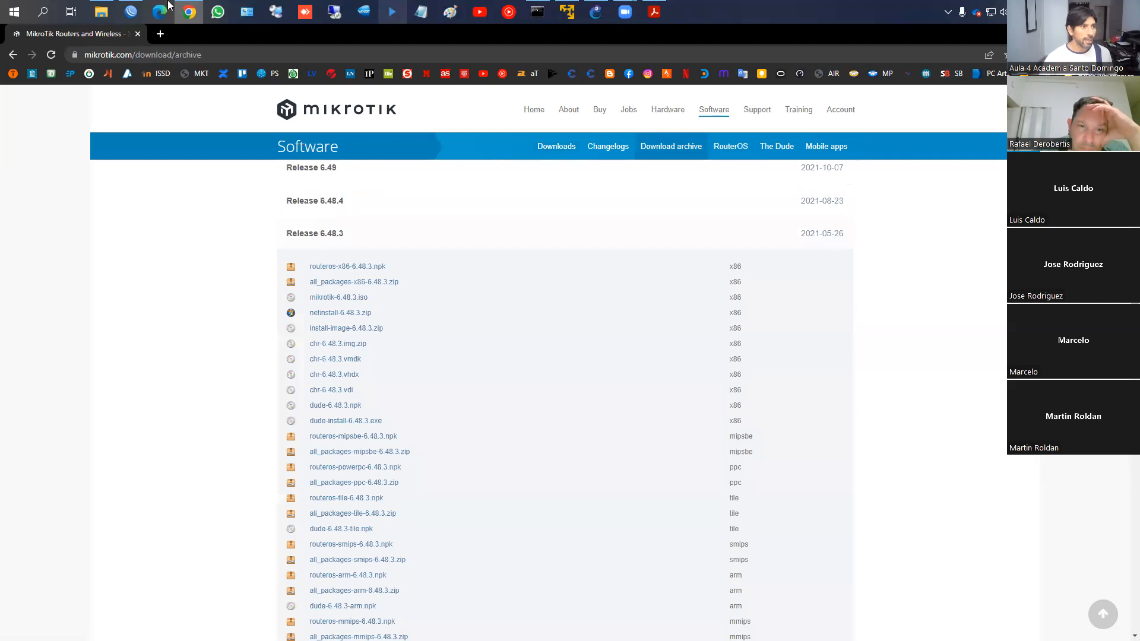
Compare with the router's installed packages, then zoom in on the 6.48.3 file list
{"action": "left_click", "coordinate": [130, 11]}
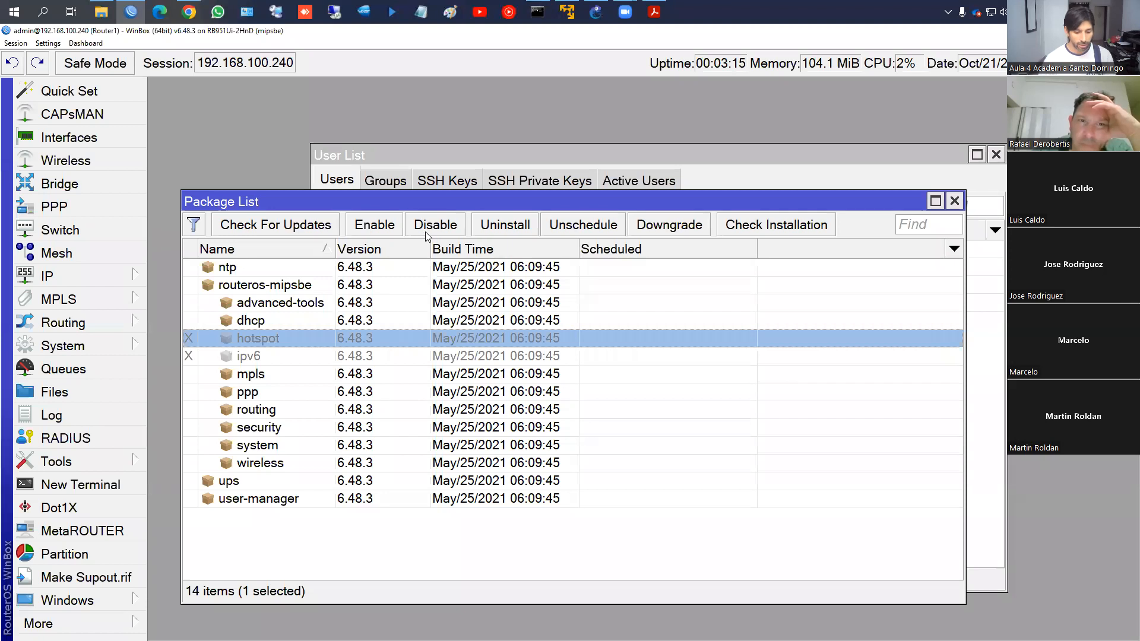
{"action": "key", "text": "alt+Tab"}
{"action": "scroll", "coordinate": [484, 394], "scroll_direction": "down", "scroll_amount": 1}
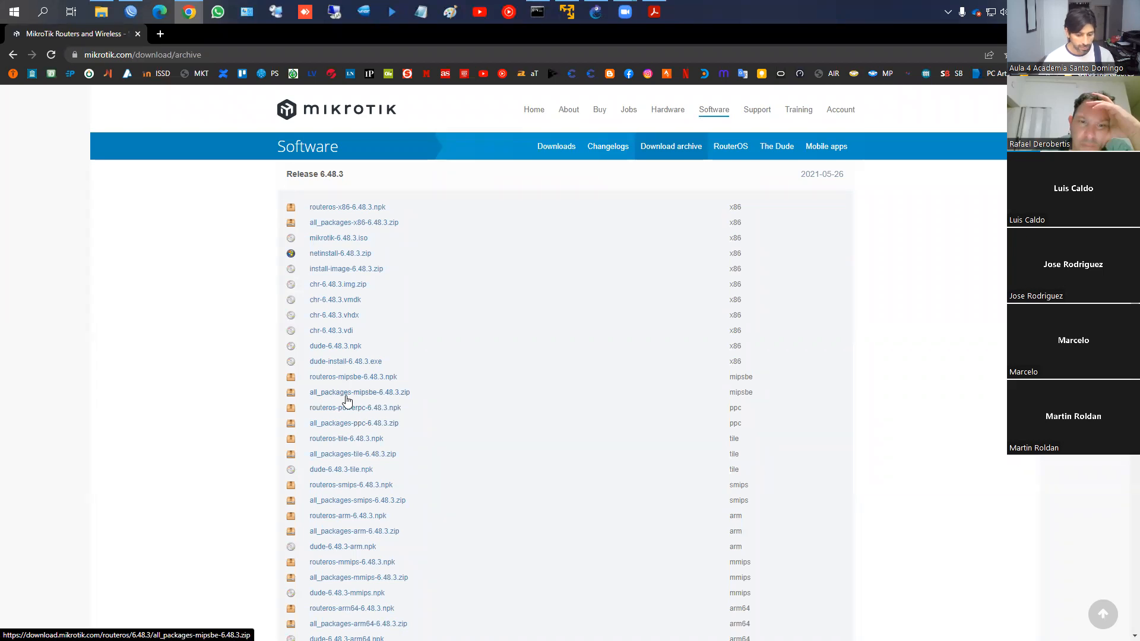
{"action": "key", "text": "super+plus"}
{"action": "mouse_move", "coordinate": [267, 377]}
{"action": "left_mouse_down"}
{"action": "mouse_move", "coordinate": [362, 398]}
{"action": "mouse_move", "coordinate": [492, 405]}
{"action": "left_mouse_up"}
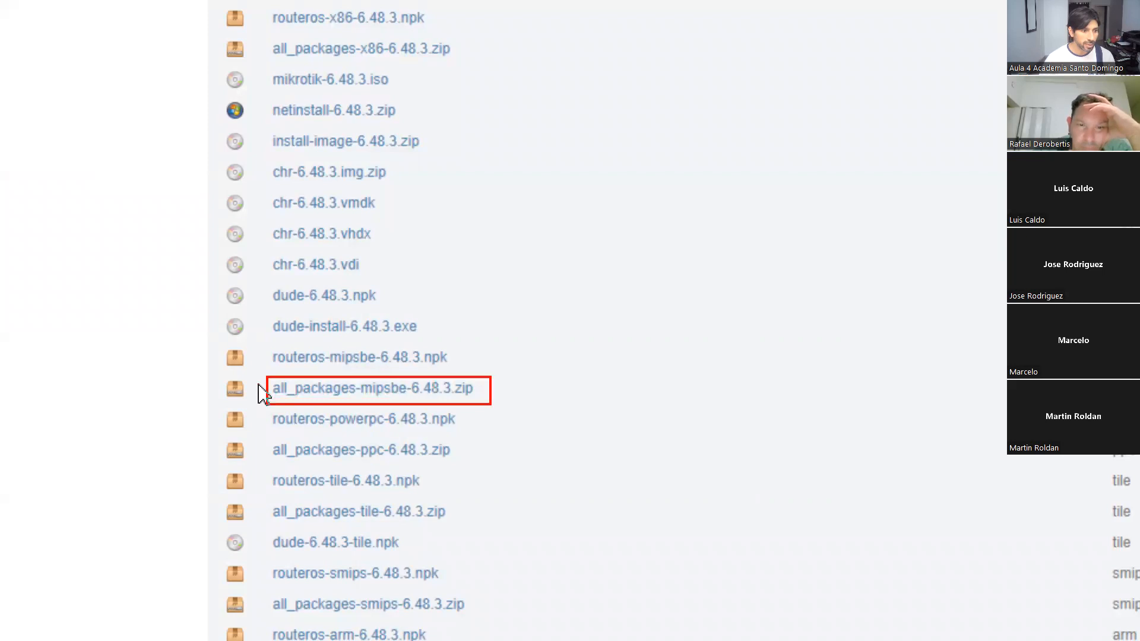
{"action": "key", "text": "Escape"}
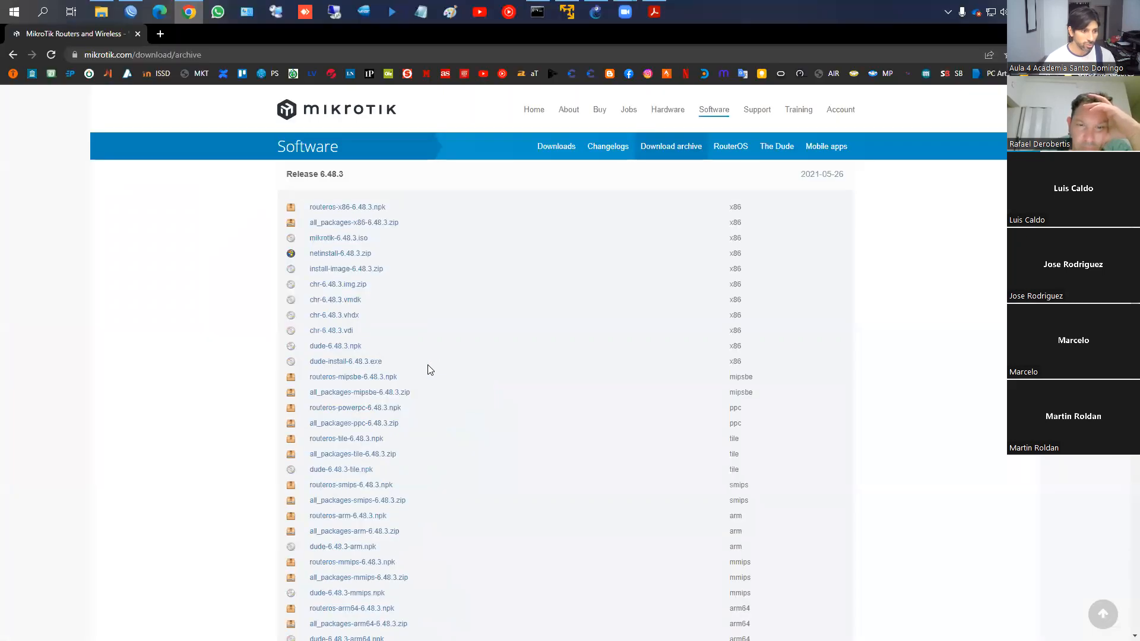
Download all_packages-mipsbe-6.48.3.zip and show it in its folder ('Mostrar en carpeta')
{"action": "left_click", "coordinate": [373, 395]}
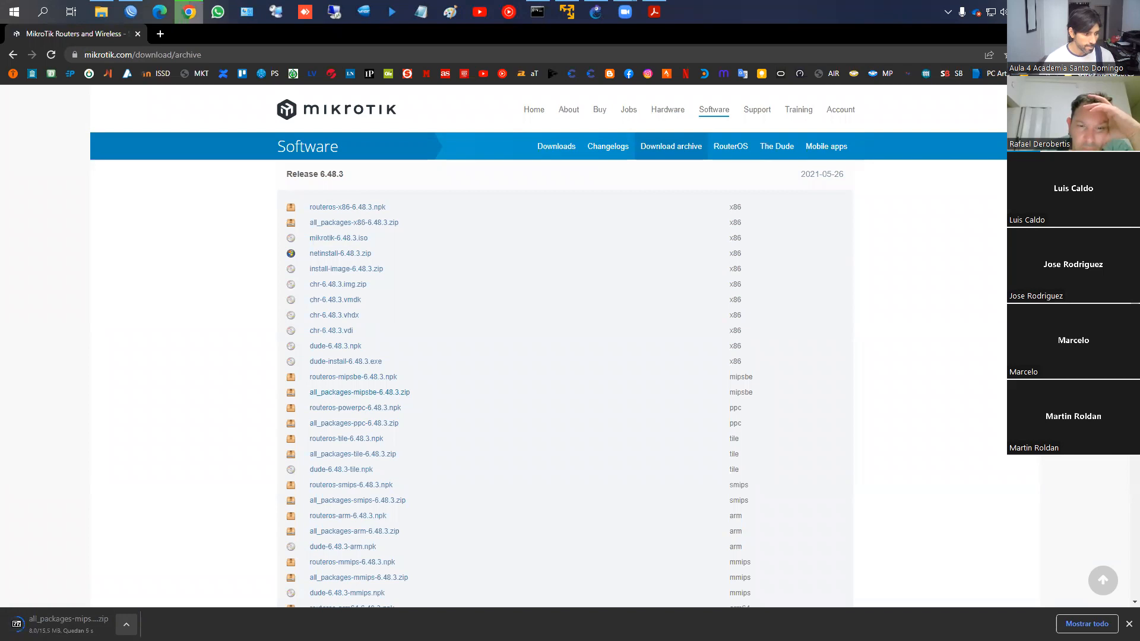
{"action": "left_click", "coordinate": [126, 624]}
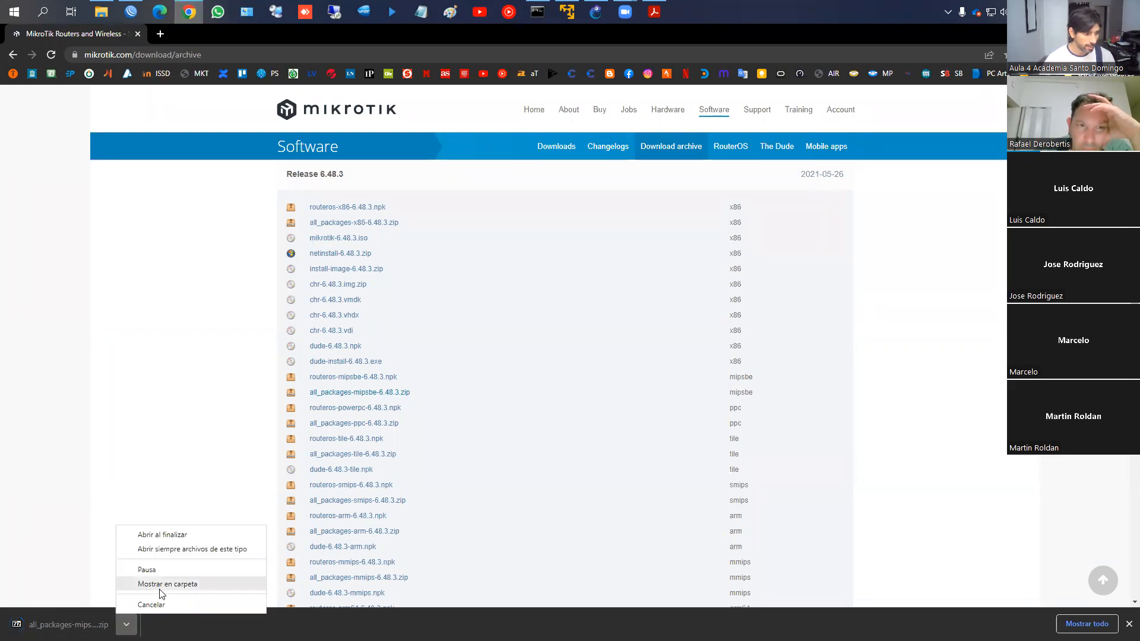
{"action": "left_click", "coordinate": [167, 585]}
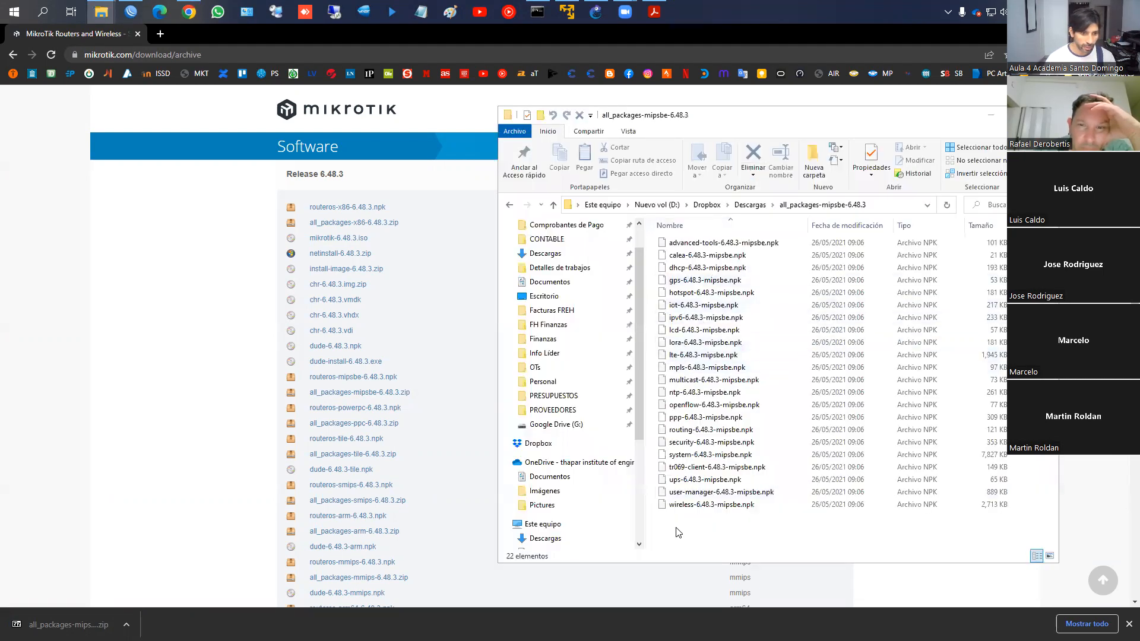
{"action": "left_click", "coordinate": [711, 504]}
{"action": "left_click", "coordinate": [694, 242], "text": "shift"}
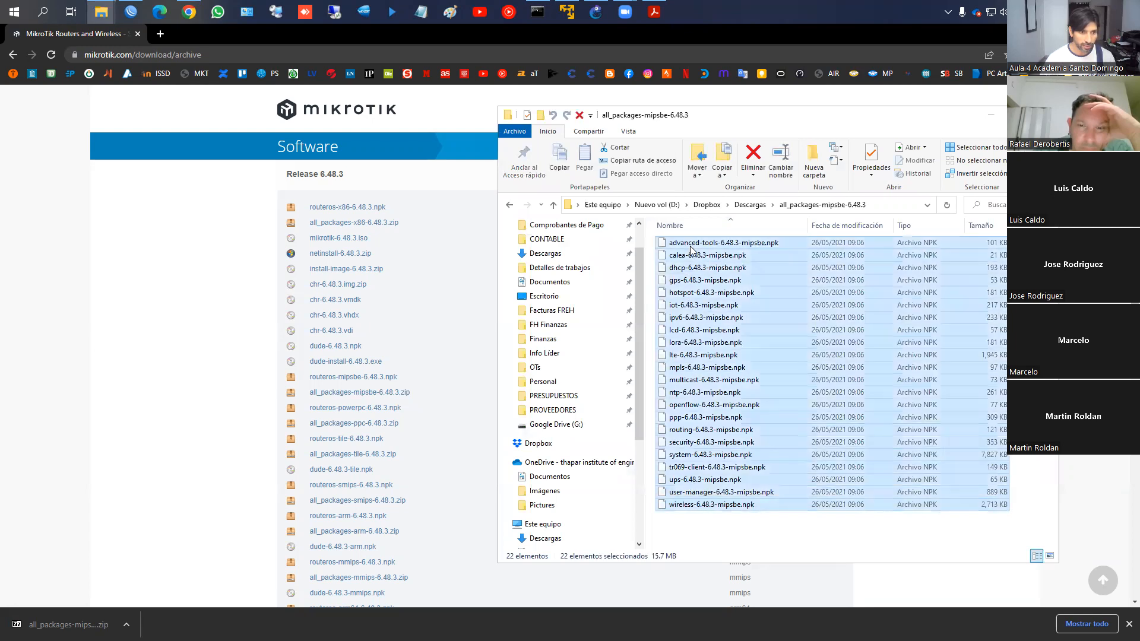
{"action": "left_click", "coordinate": [697, 242]}
{"action": "left_click", "coordinate": [694, 256]}
{"action": "left_click", "coordinate": [693, 269]}
{"action": "left_click", "coordinate": [692, 281]}
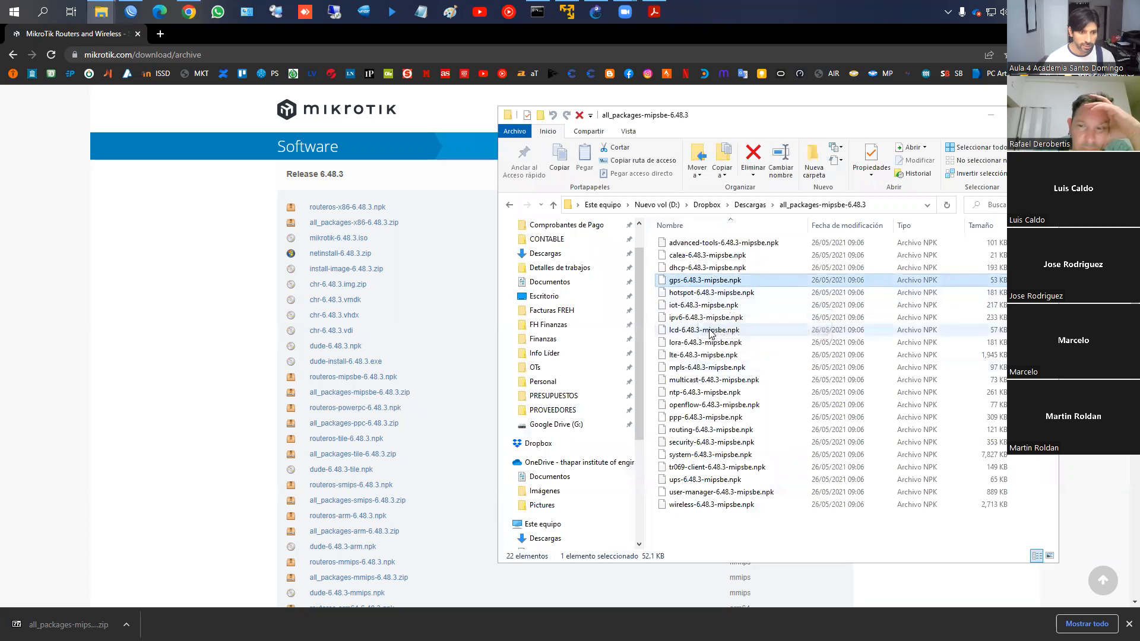
{"action": "left_click", "coordinate": [685, 307]}
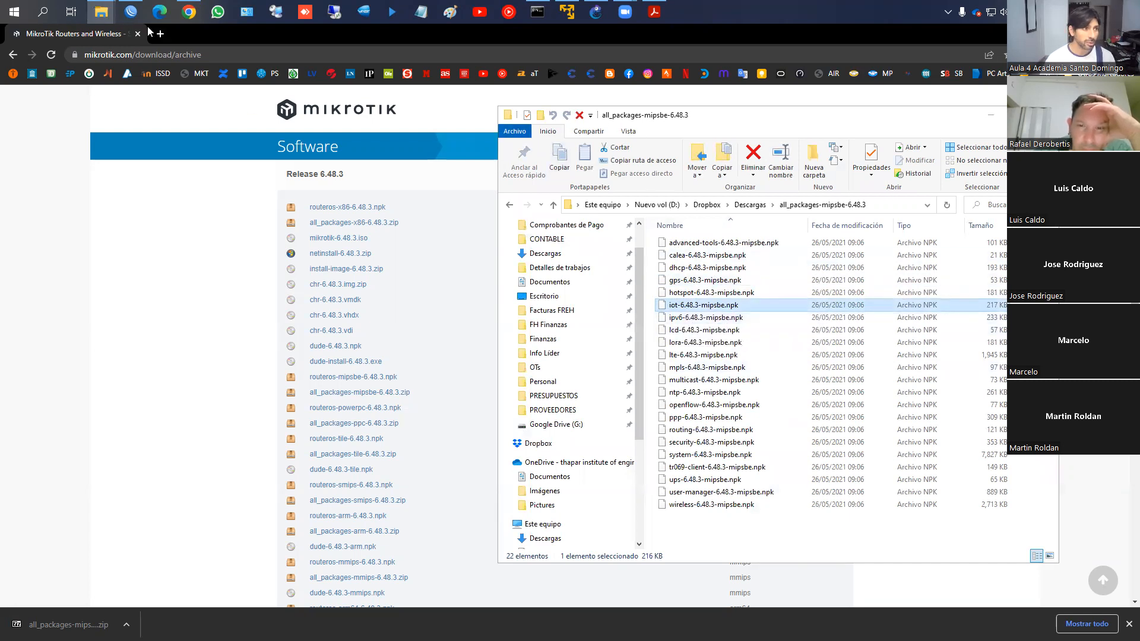
Open the router's File List in WinBox alongside the extracted package folder
{"action": "left_click", "coordinate": [129, 16]}
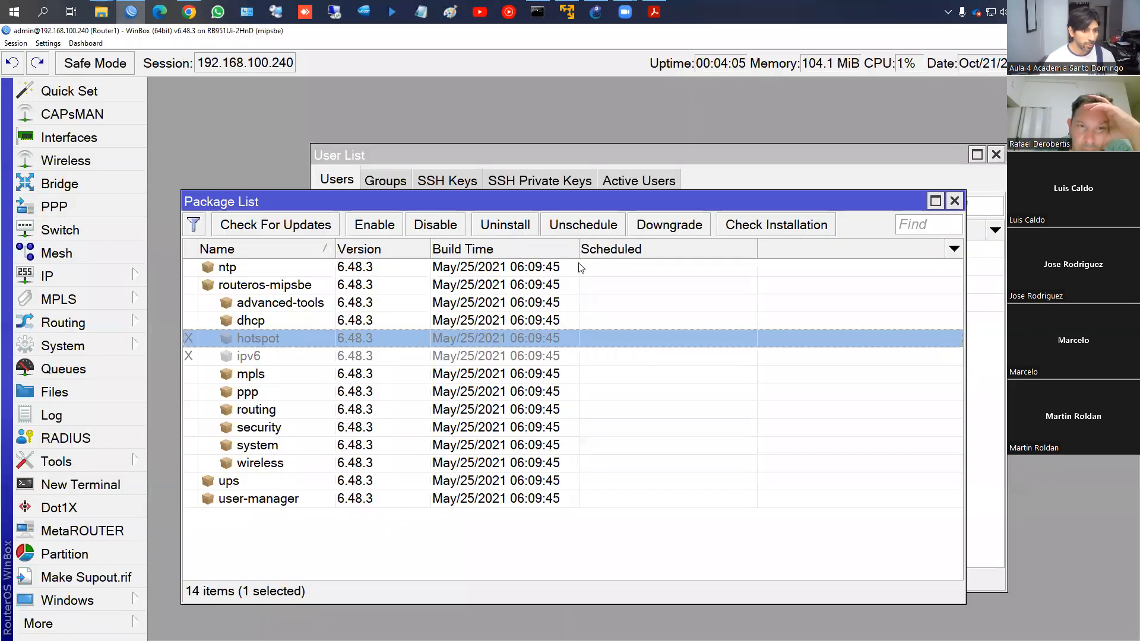
{"action": "mouse_move", "coordinate": [105, 15]}
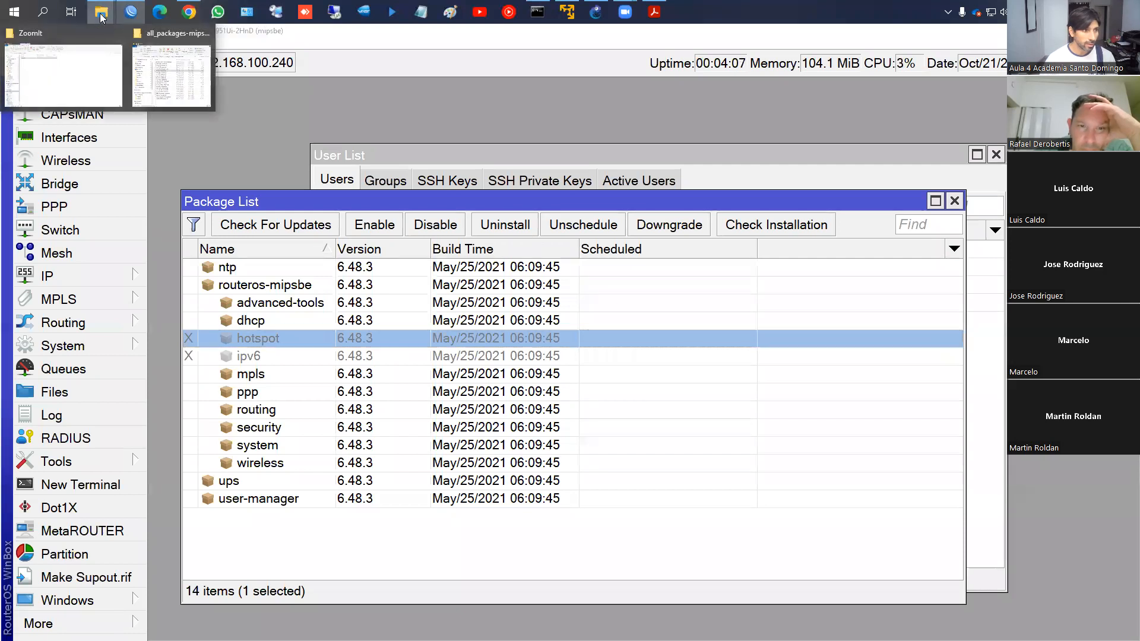
{"action": "left_click", "coordinate": [171, 67]}
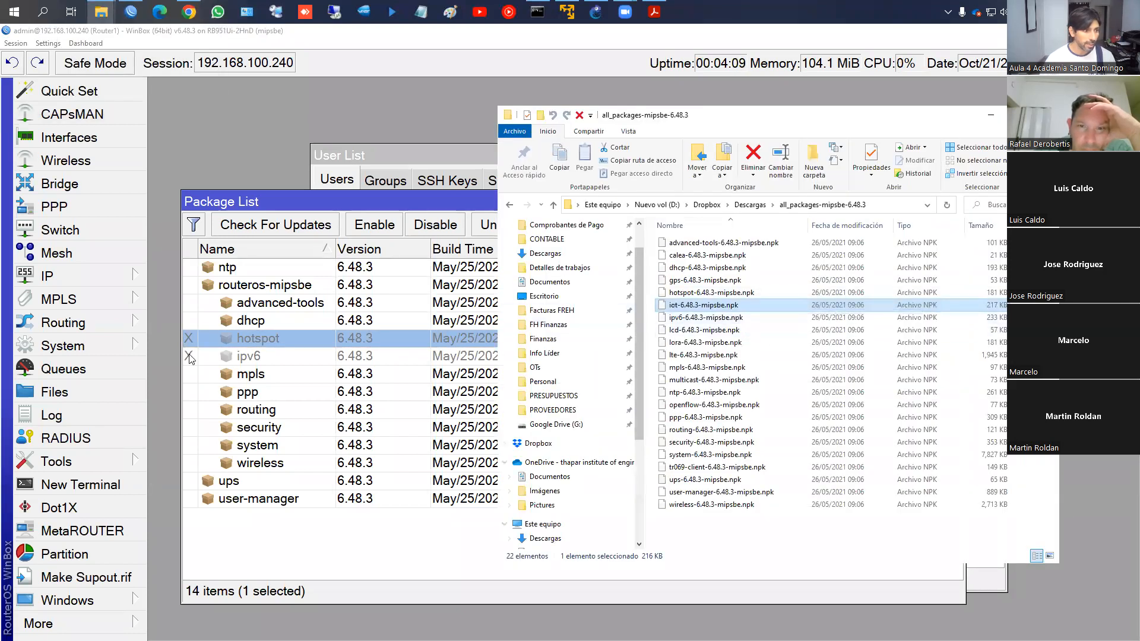
{"action": "left_click", "coordinate": [55, 396]}
{"action": "left_click_drag", "start_coordinate": [415, 92], "coordinate": [372, 94]}
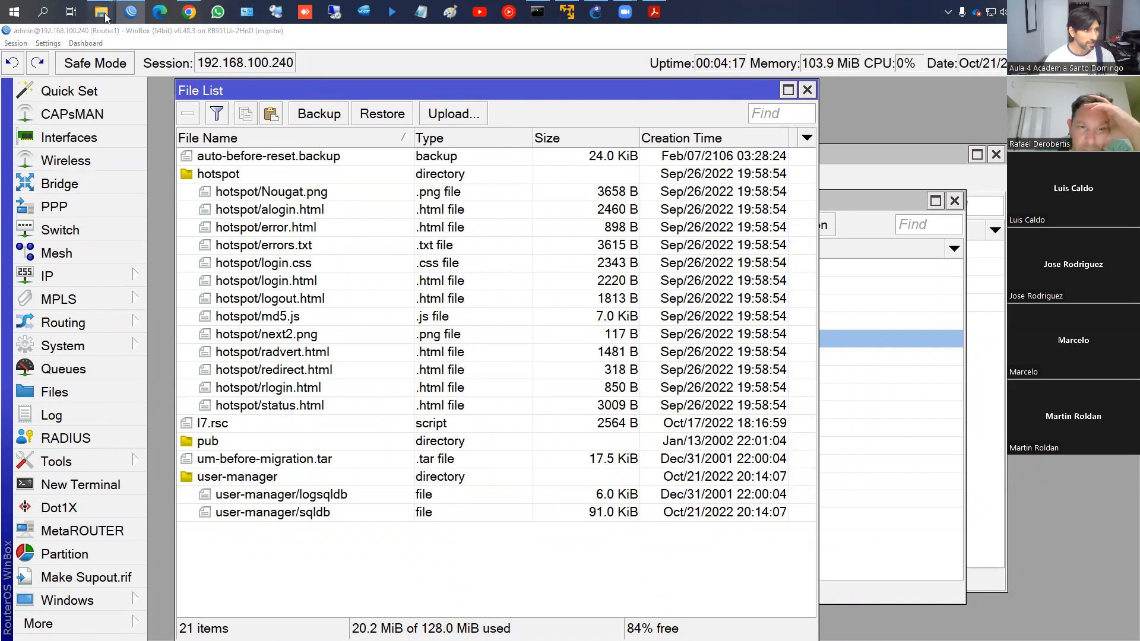
Drag iot-6.48.3-mipsbe.npk from the package folder into the File List to upload it
{"action": "mouse_move", "coordinate": [101, 12]}
{"action": "left_click", "coordinate": [118, 33]}
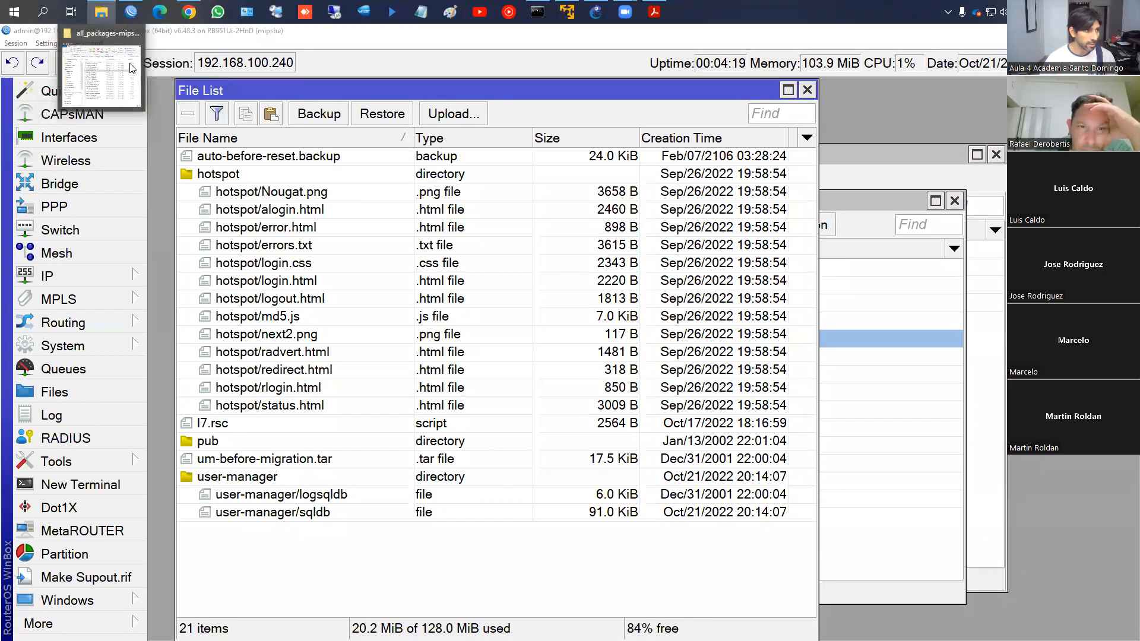
{"action": "left_click", "coordinate": [130, 68]}
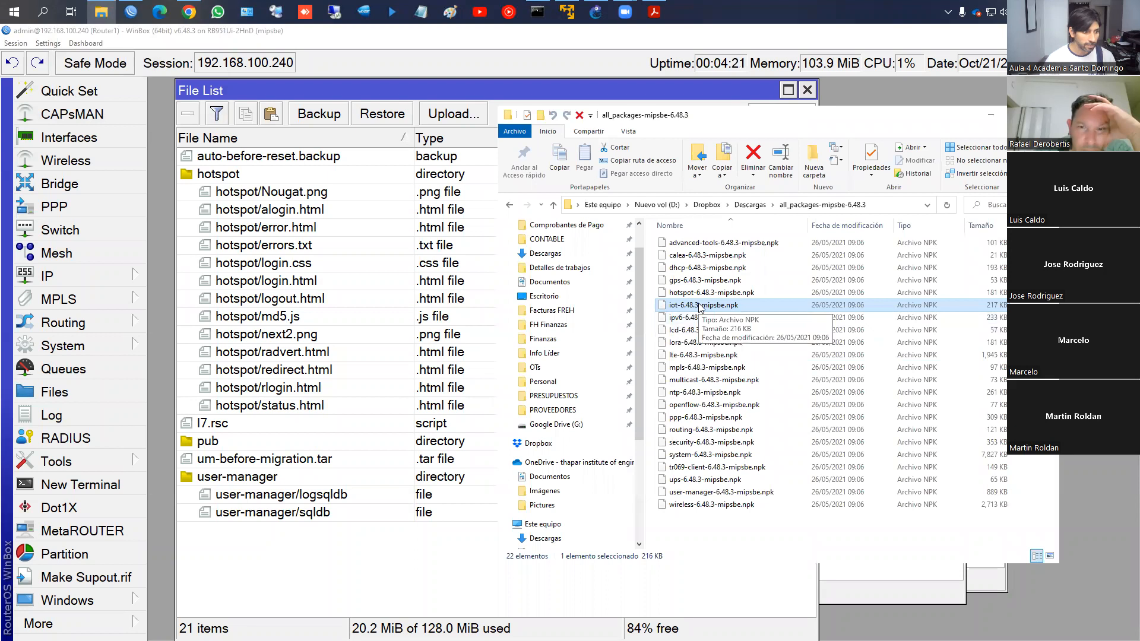
{"action": "left_click_drag", "start_coordinate": [700, 307], "coordinate": [367, 569]}
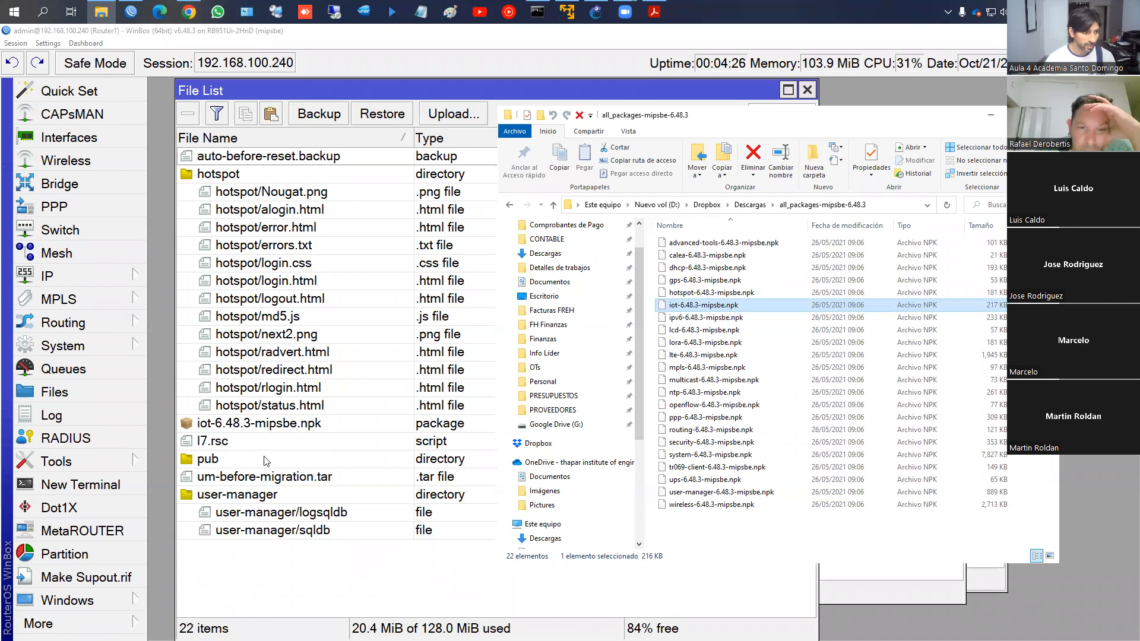
{"action": "left_click", "coordinate": [242, 425]}
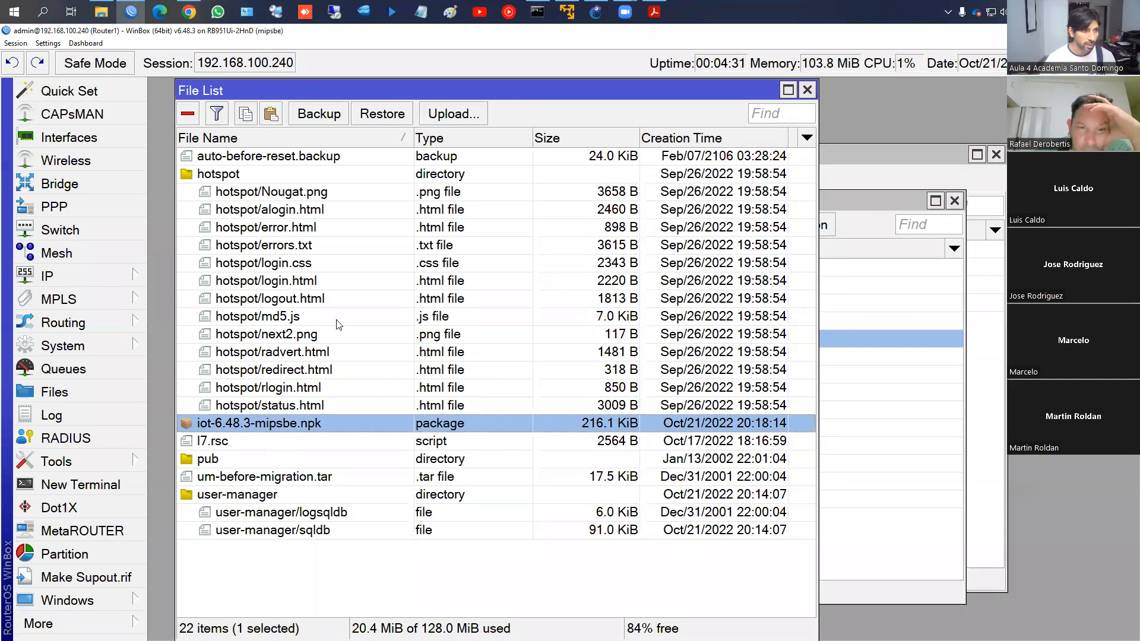
Close the User List, then reboot the router from System > Reboot and confirm Yes
{"action": "left_click", "coordinate": [93, 346]}
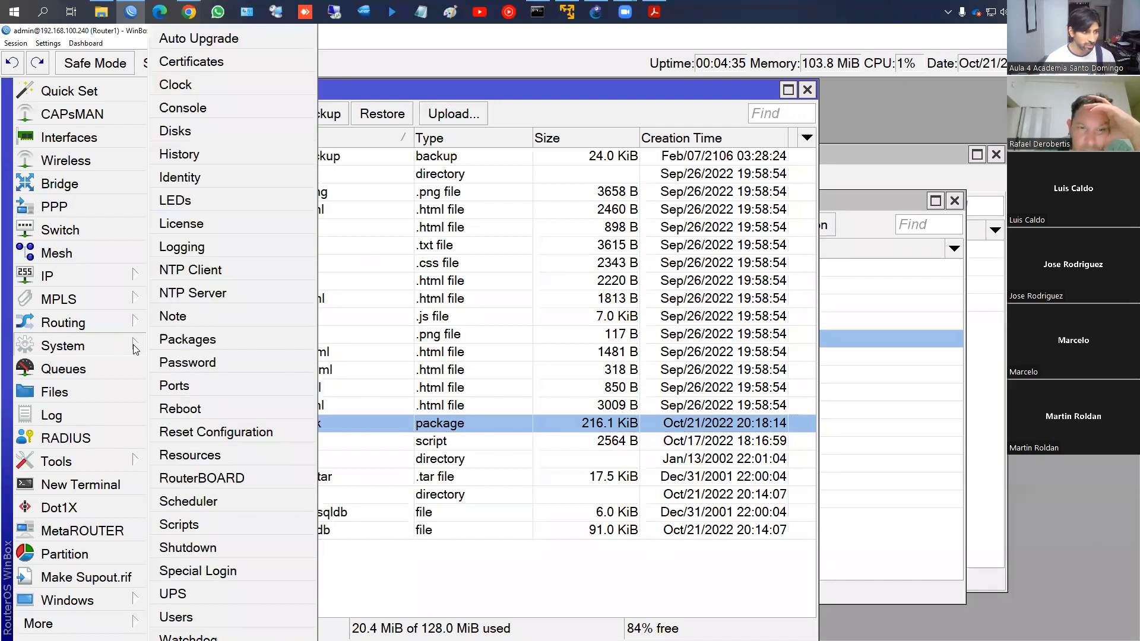
{"action": "left_click", "coordinate": [985, 332]}
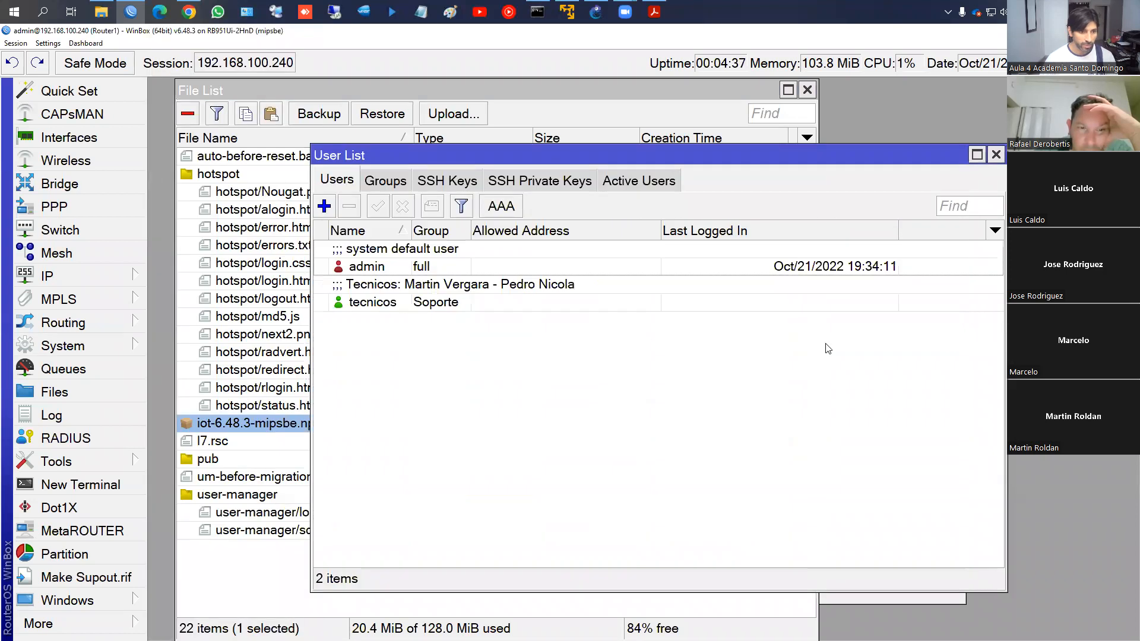
{"action": "left_click", "coordinate": [997, 156]}
{"action": "left_click", "coordinate": [889, 338]}
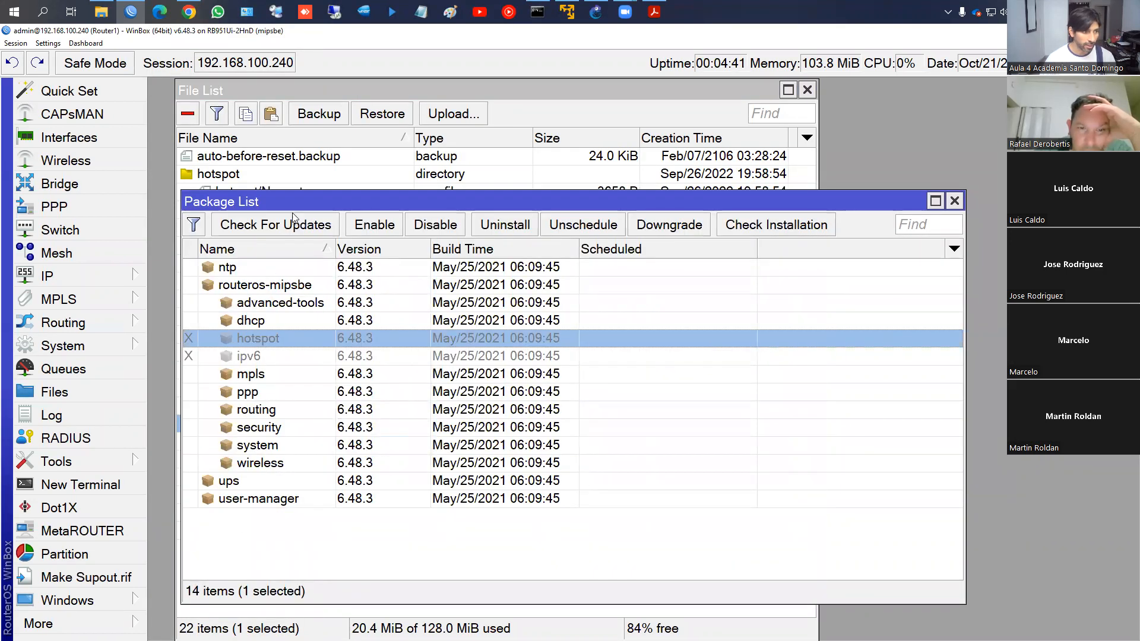
{"action": "left_click_drag", "start_coordinate": [304, 204], "coordinate": [396, 202]}
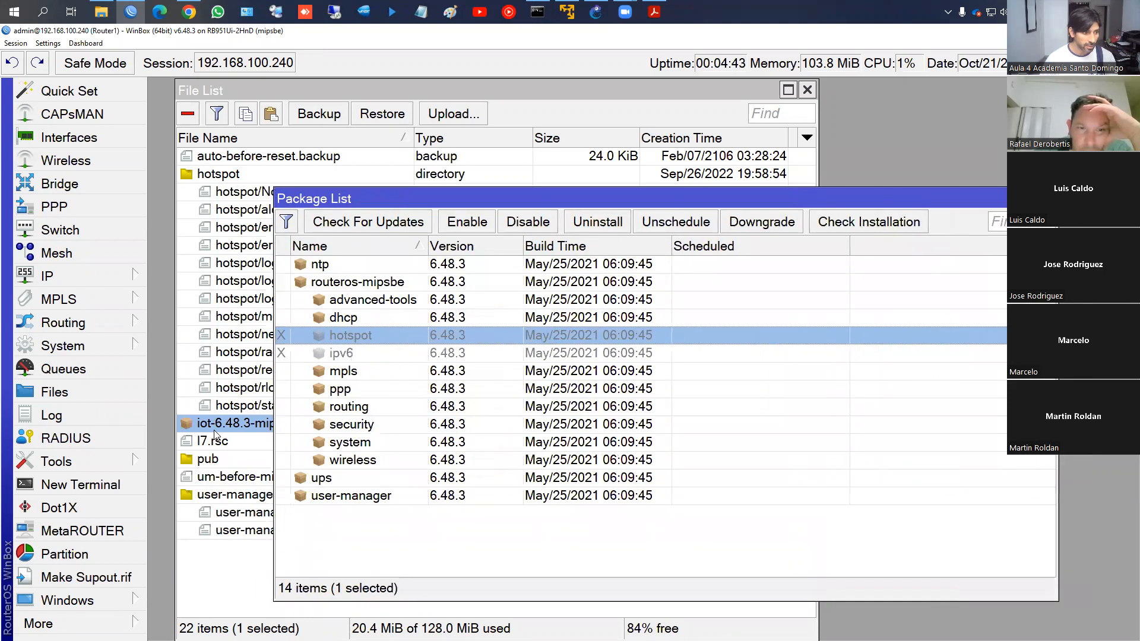
{"action": "left_click", "coordinate": [89, 346]}
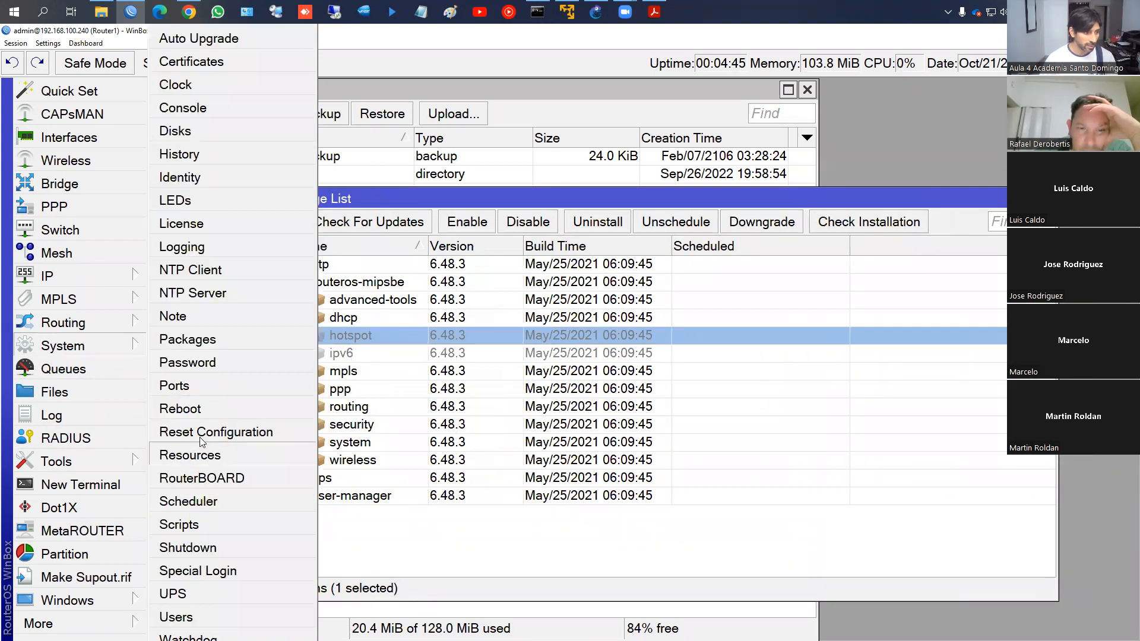
{"action": "left_click", "coordinate": [181, 409]}
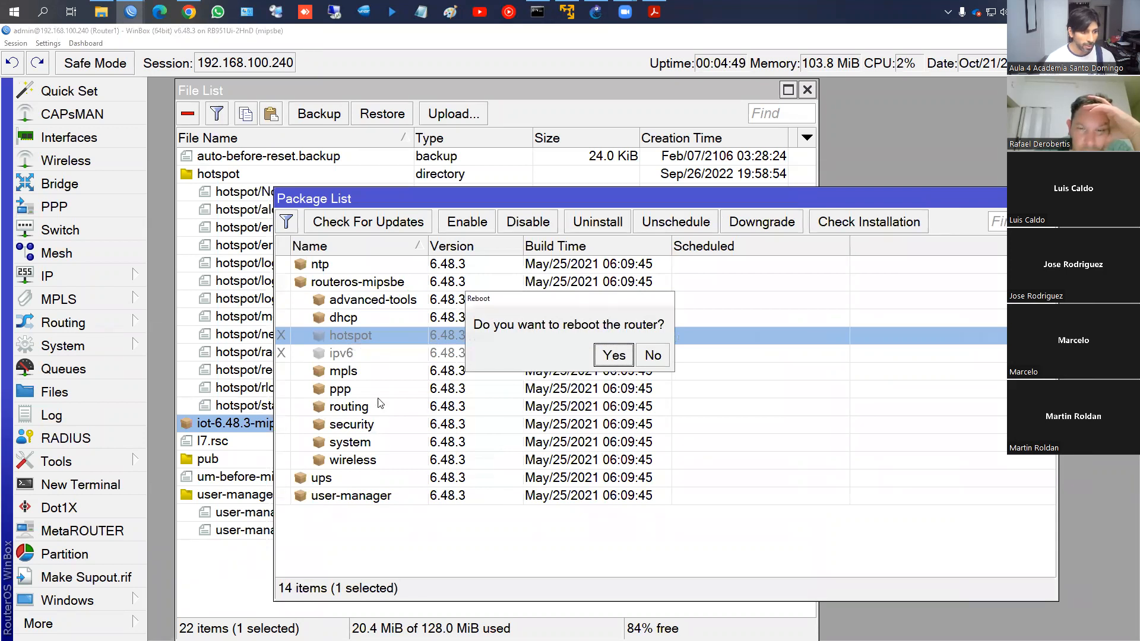
{"action": "left_click", "coordinate": [607, 363]}
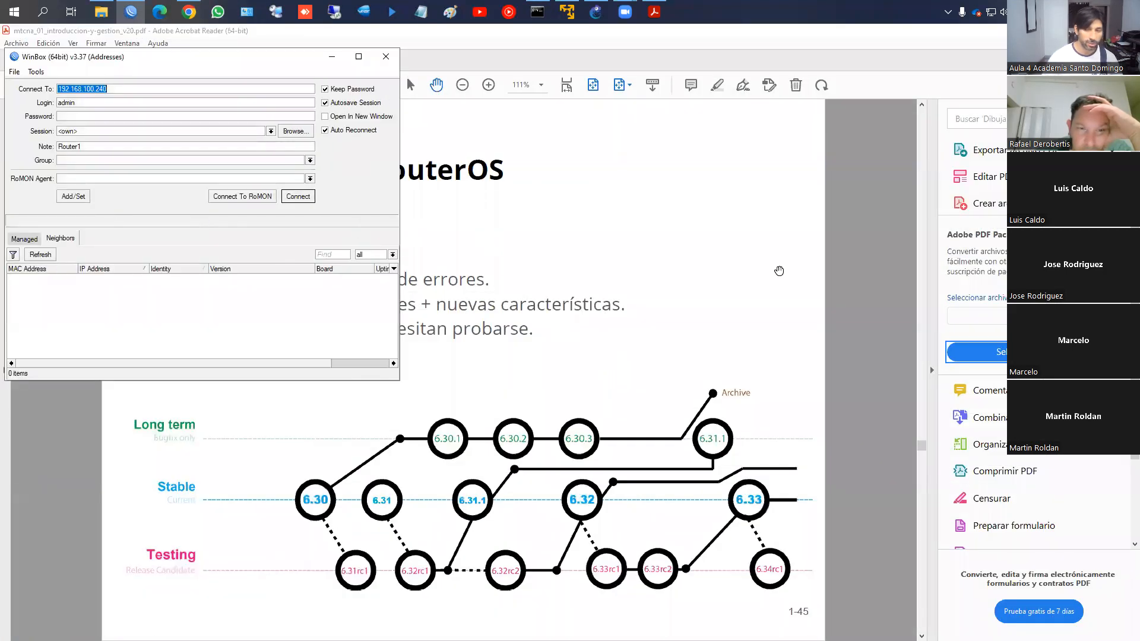
Refresh Neighbors, reconnect to Router1, and select the new iot 6.48.3 package in Package List
{"action": "key", "text": "alt+Tab"}
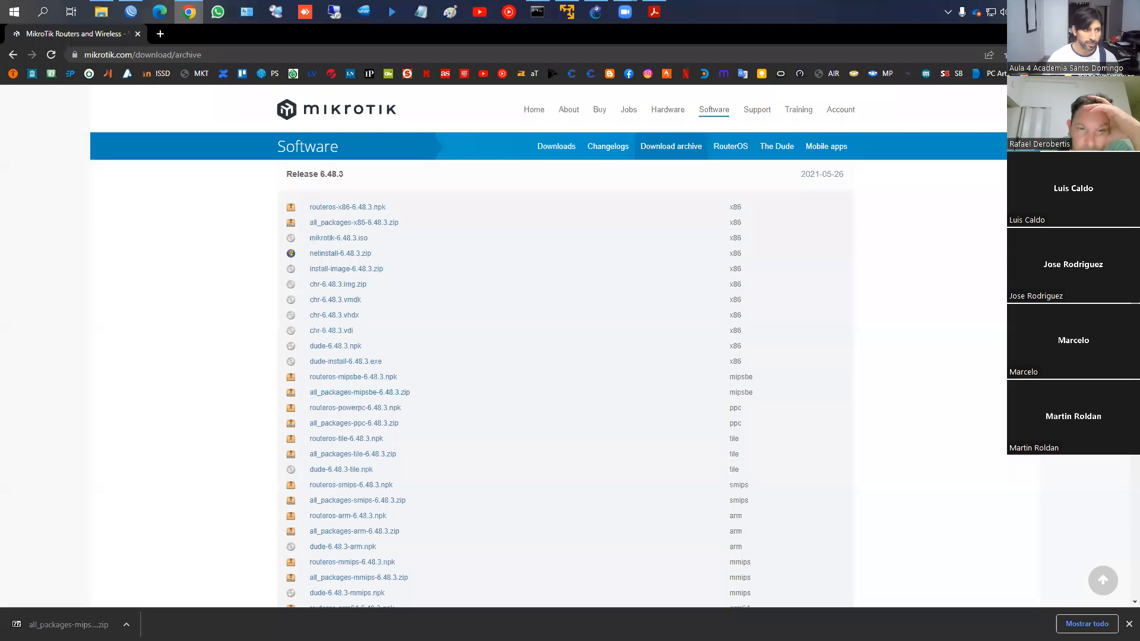
{"action": "key", "text": "alt+Tab"}
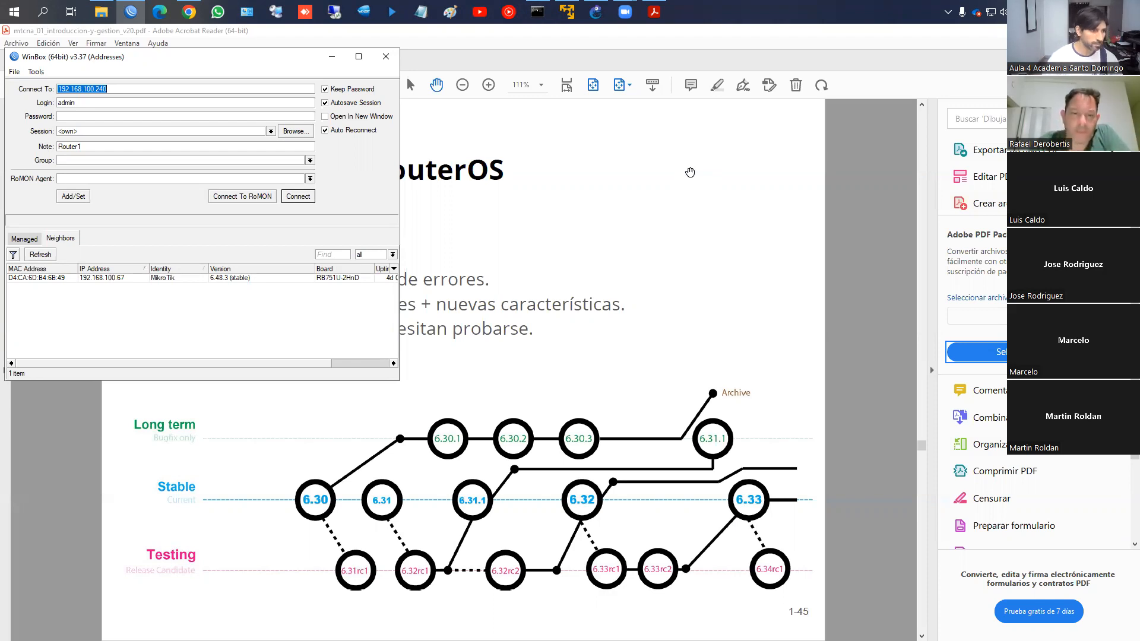
{"action": "left_click", "coordinate": [35, 254]}
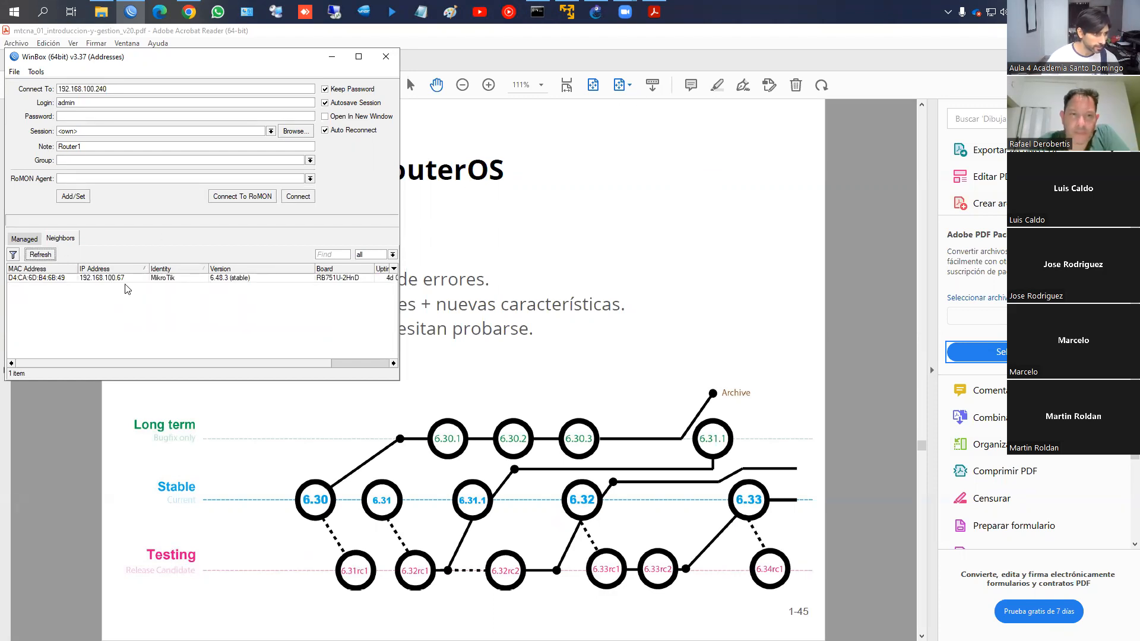
{"action": "left_click", "coordinate": [53, 257]}
{"action": "left_click", "coordinate": [42, 257]}
{"action": "left_click", "coordinate": [48, 259]}
{"action": "left_click", "coordinate": [49, 259]}
{"action": "left_click", "coordinate": [173, 285]}
{"action": "left_click", "coordinate": [298, 197]}
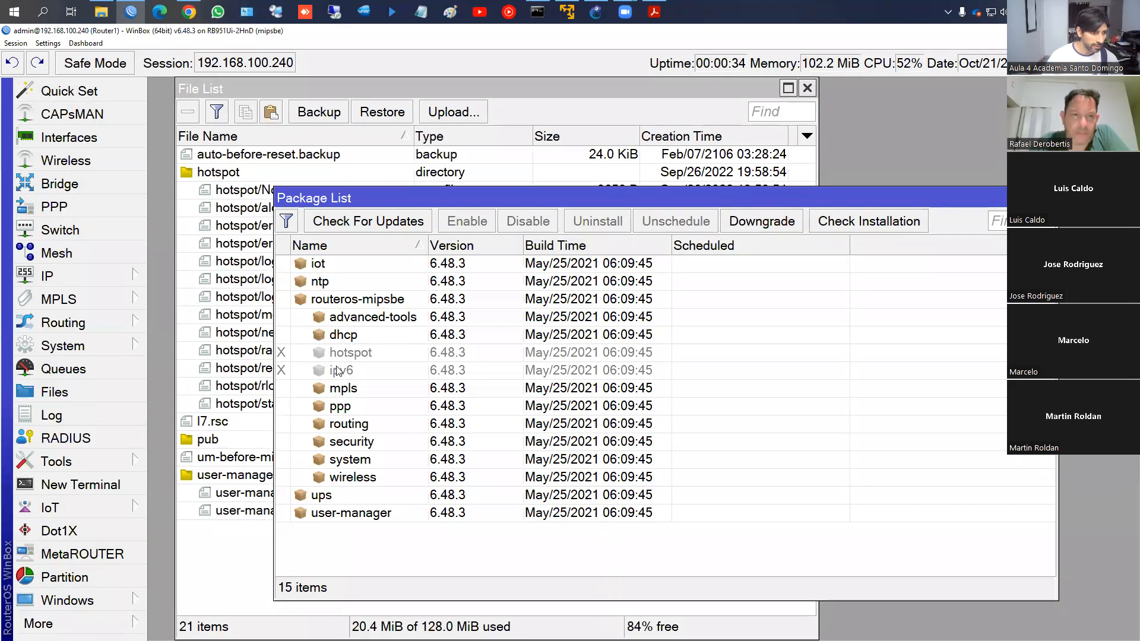
{"action": "left_click", "coordinate": [318, 266]}
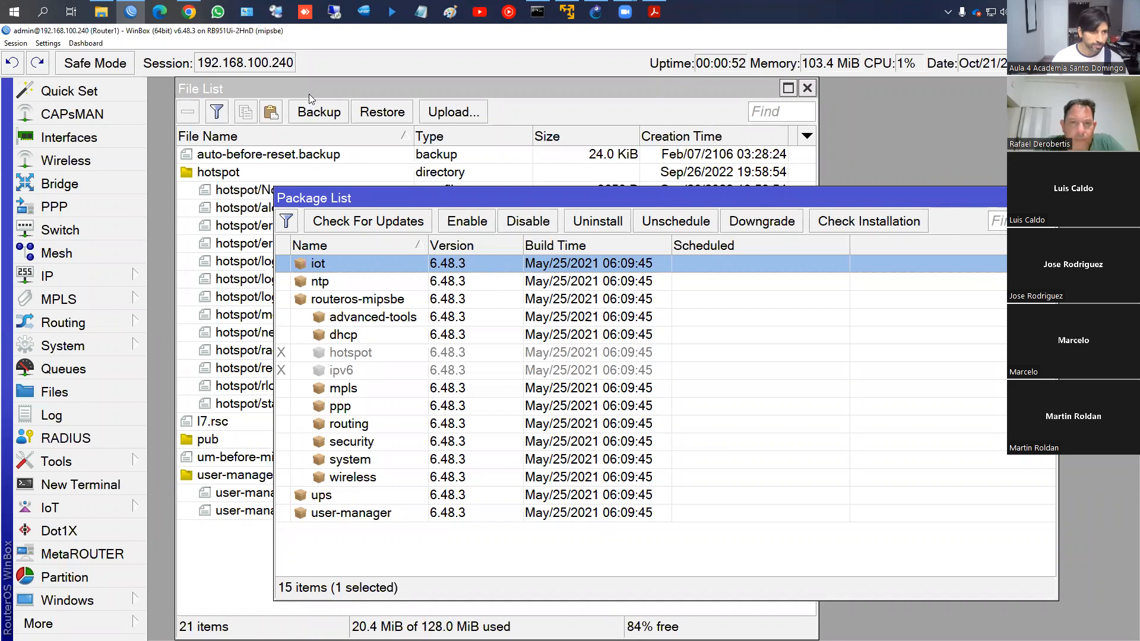
Scroll the course slides down to slide 57, Servicios de acceso
{"action": "left_click", "coordinate": [655, 12]}
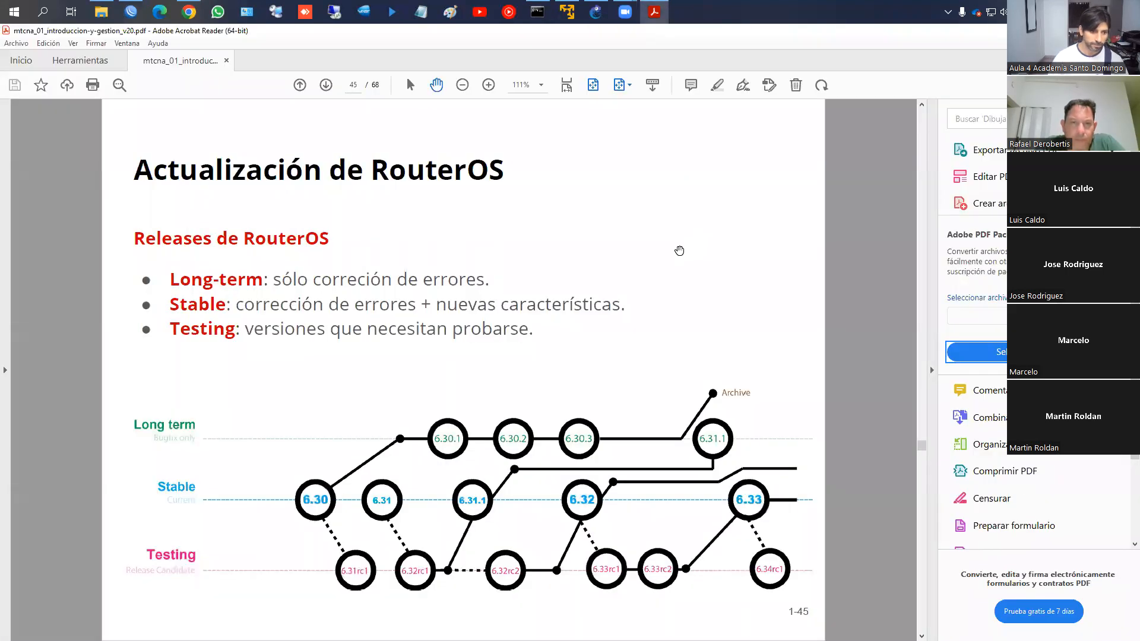
{"action": "scroll", "coordinate": [679, 251], "scroll_direction": "down", "scroll_amount": 3}
{"action": "scroll", "coordinate": [679, 251], "scroll_direction": "down", "scroll_amount": 3}
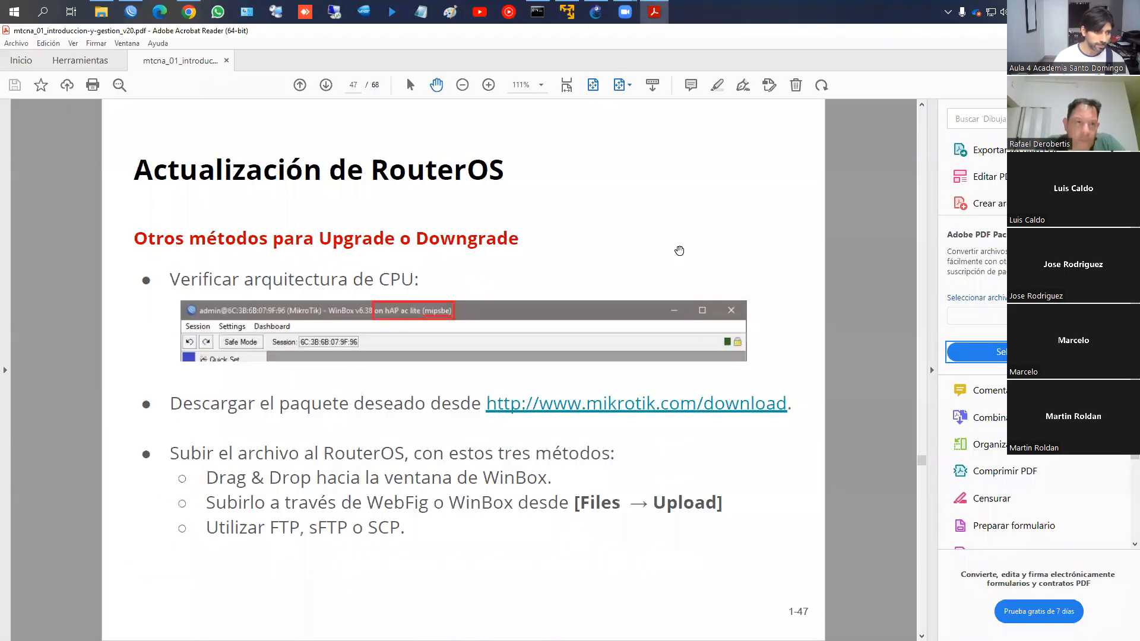
{"action": "scroll", "coordinate": [679, 250], "scroll_direction": "down", "scroll_amount": 3}
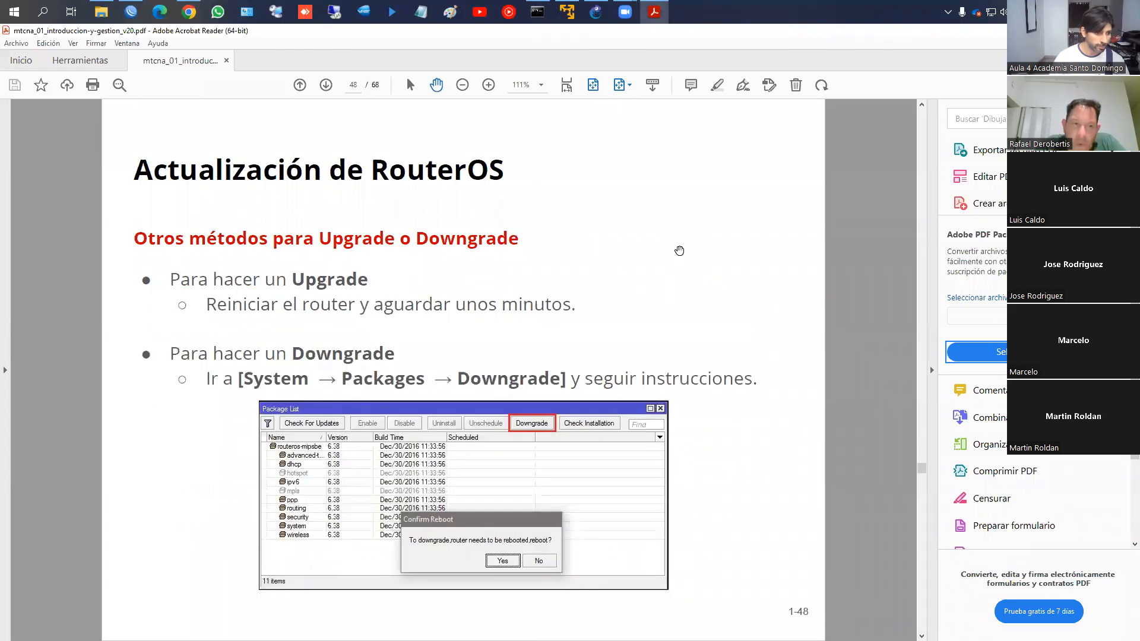
{"action": "scroll", "coordinate": [679, 250], "scroll_direction": "down", "scroll_amount": 3}
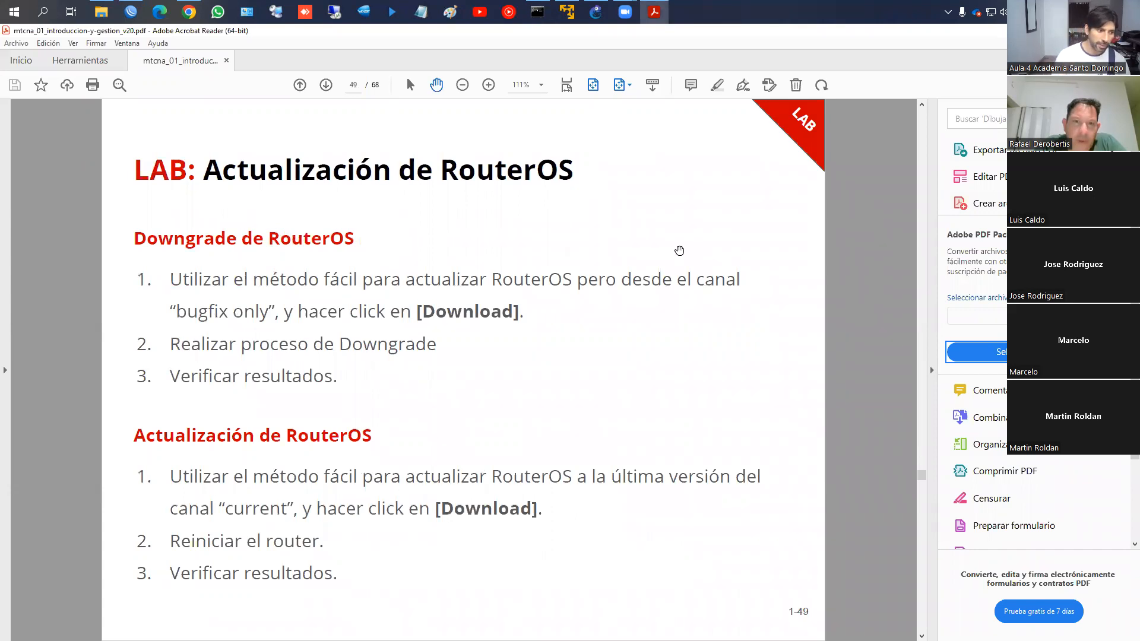
{"action": "scroll", "coordinate": [679, 251], "scroll_direction": "down", "scroll_amount": 3}
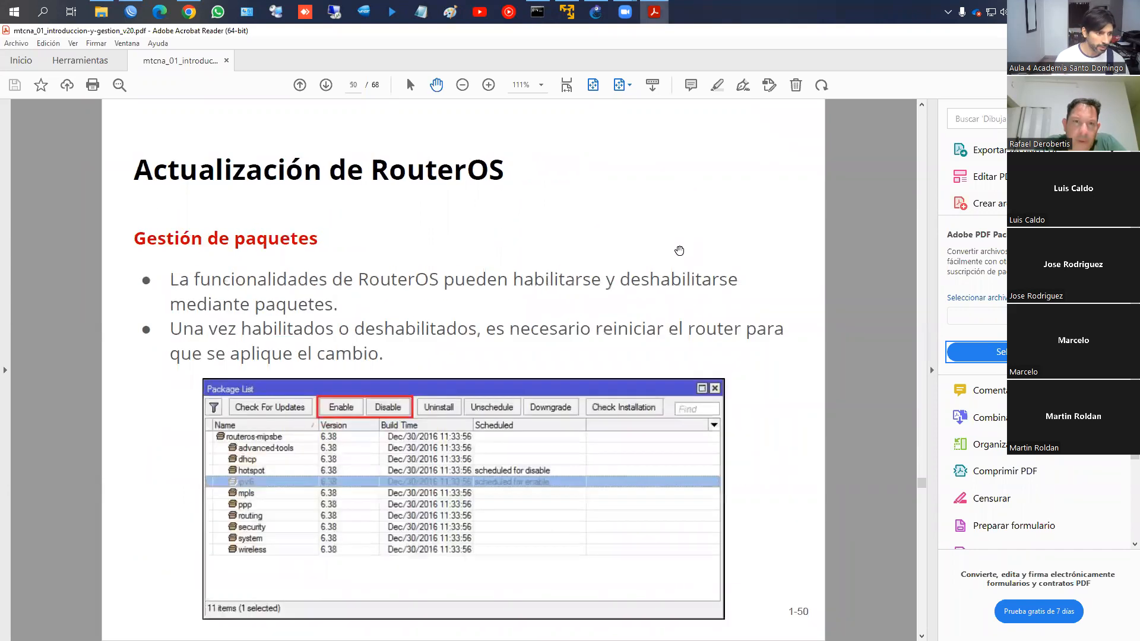
{"action": "scroll", "coordinate": [679, 251], "scroll_direction": "down", "scroll_amount": 3}
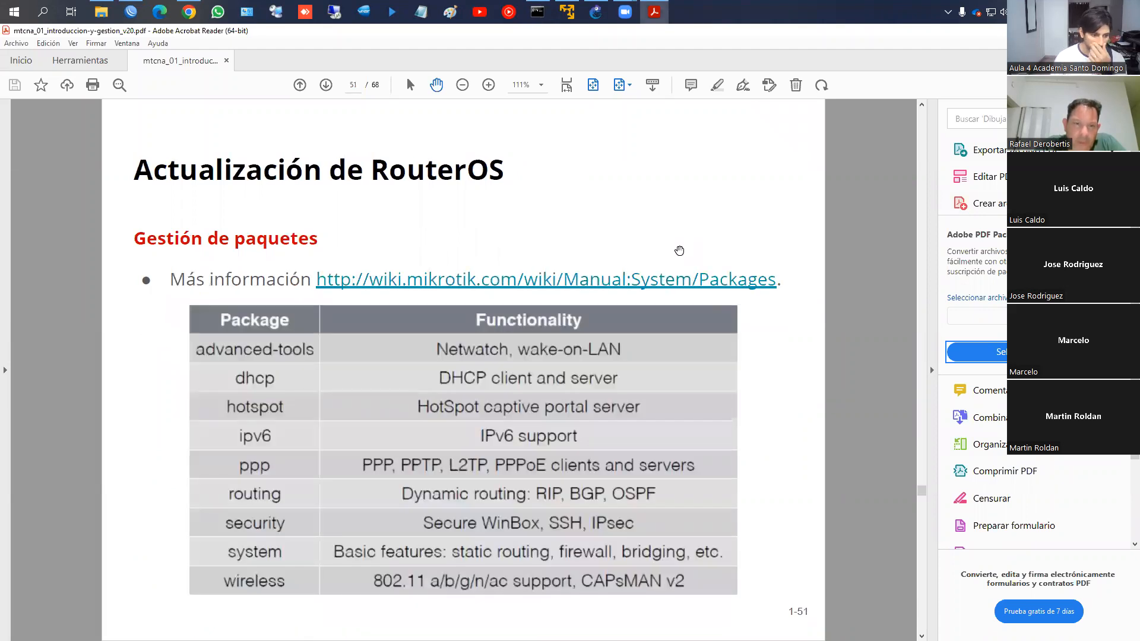
{"action": "scroll", "coordinate": [679, 250], "scroll_direction": "down", "scroll_amount": 3}
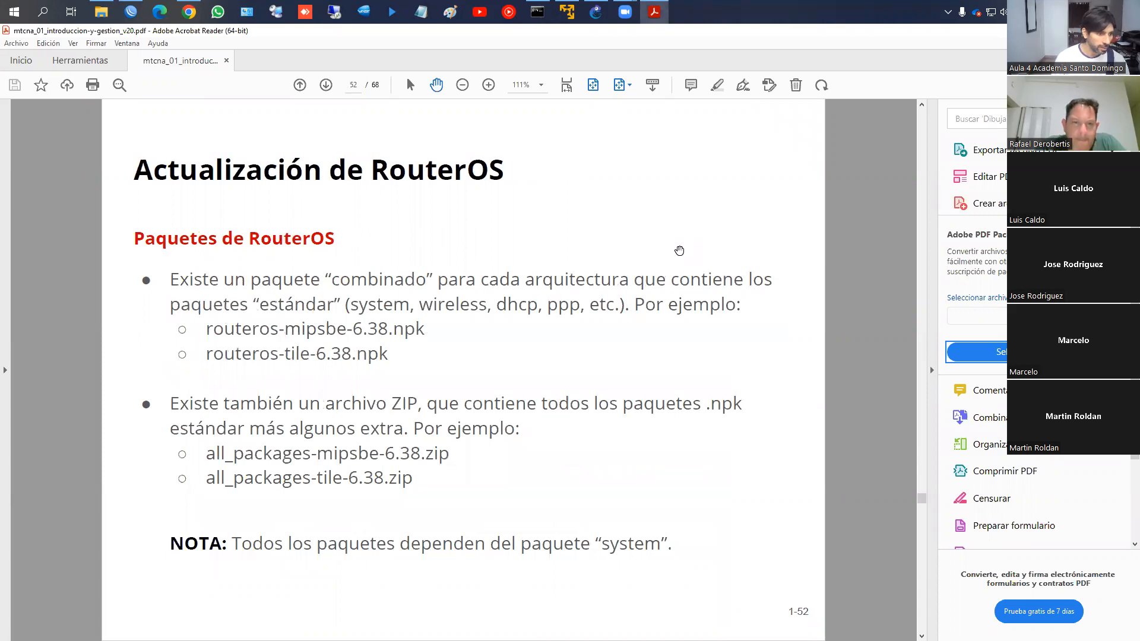
{"action": "scroll", "coordinate": [679, 251], "scroll_direction": "down", "scroll_amount": 3}
{"action": "scroll", "coordinate": [679, 250], "scroll_direction": "down", "scroll_amount": 3}
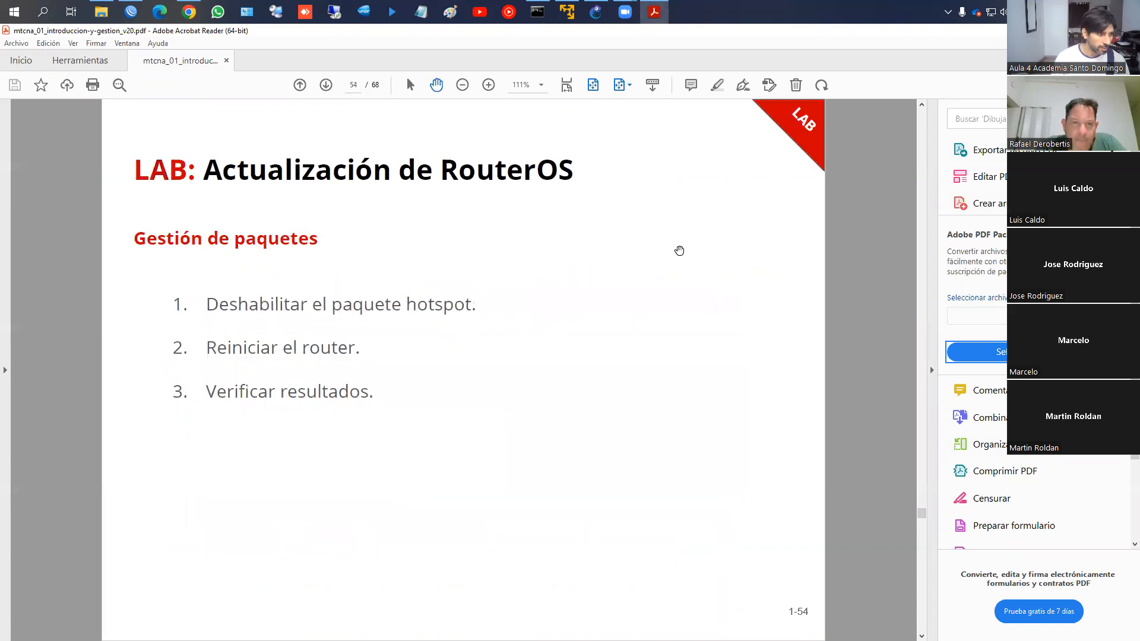
{"action": "scroll", "coordinate": [679, 250], "scroll_direction": "down", "scroll_amount": 3}
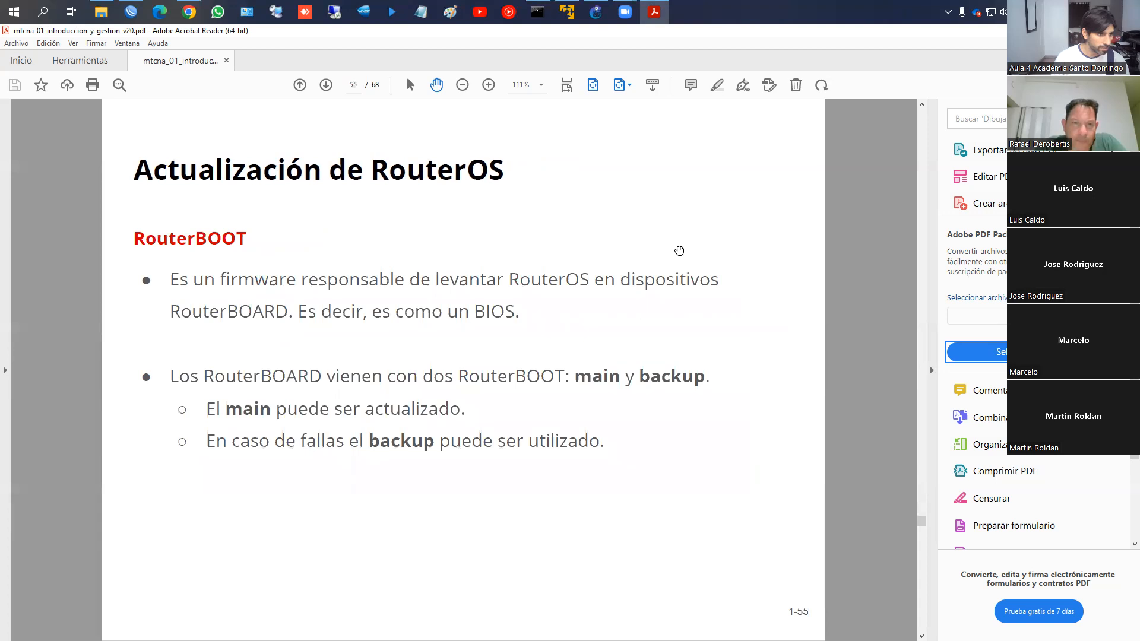
{"action": "scroll", "coordinate": [679, 251], "scroll_direction": "down", "scroll_amount": 1}
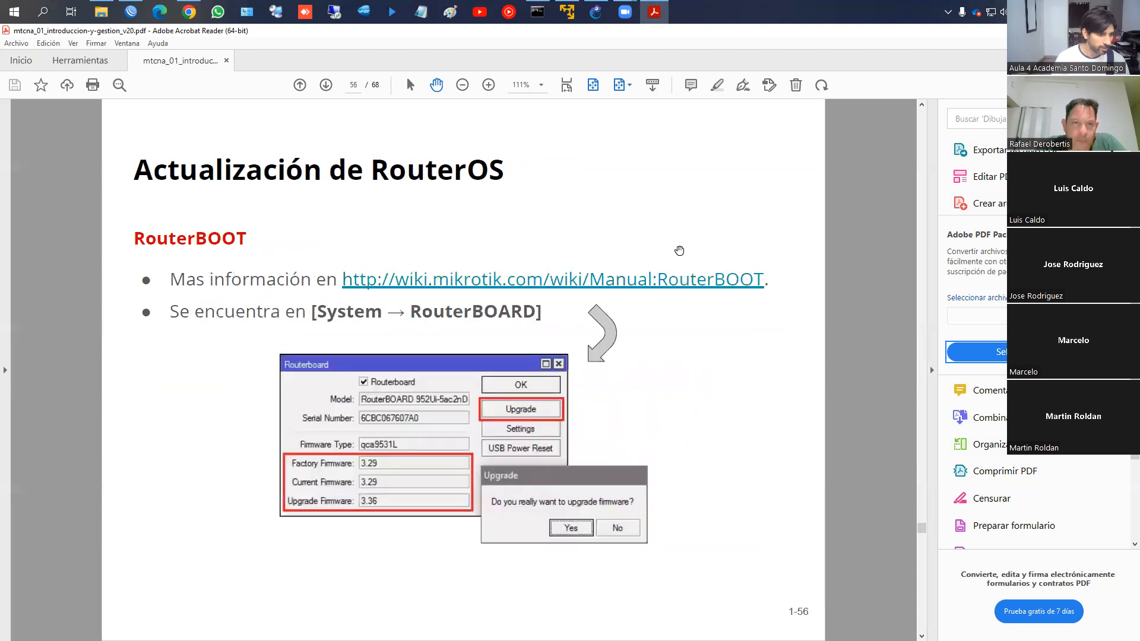
{"action": "scroll", "coordinate": [679, 251], "scroll_direction": "down", "scroll_amount": 1}
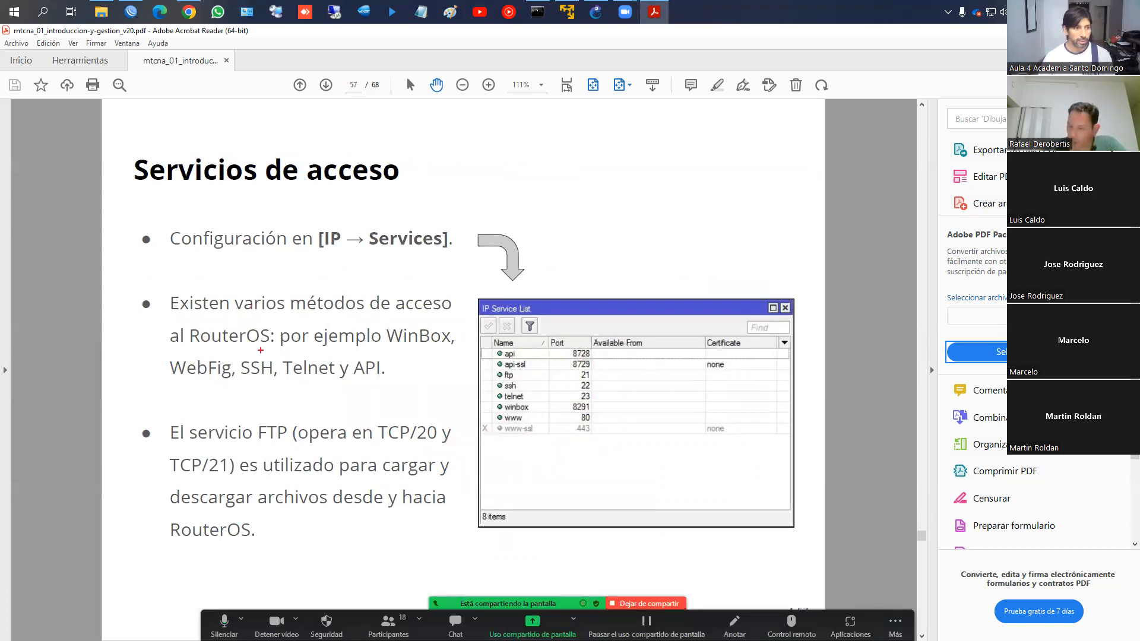
Underline WinBox, WebFig, SSH and Telnet on the slide, then exit drawing mode
{"action": "left_click_drag", "start_coordinate": [388, 347], "coordinate": [447, 348]}
{"action": "left_click_drag", "start_coordinate": [172, 382], "coordinate": [339, 382]}
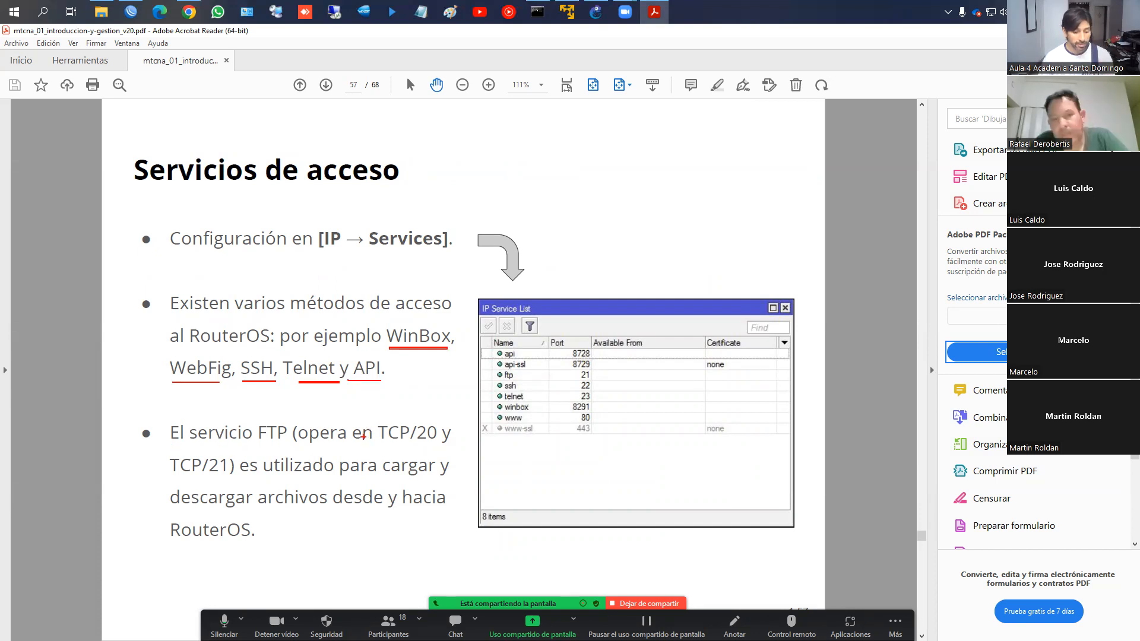
{"action": "key", "text": "Escape"}
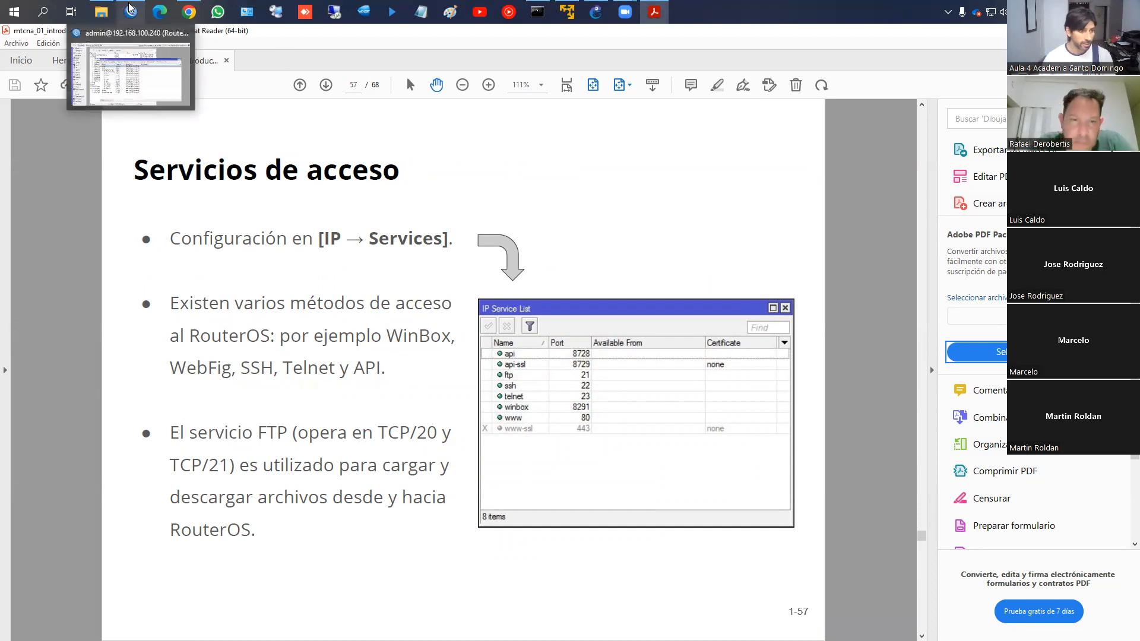
Close the Package List and File List and open the IP Service List
{"action": "left_click", "coordinate": [131, 12]}
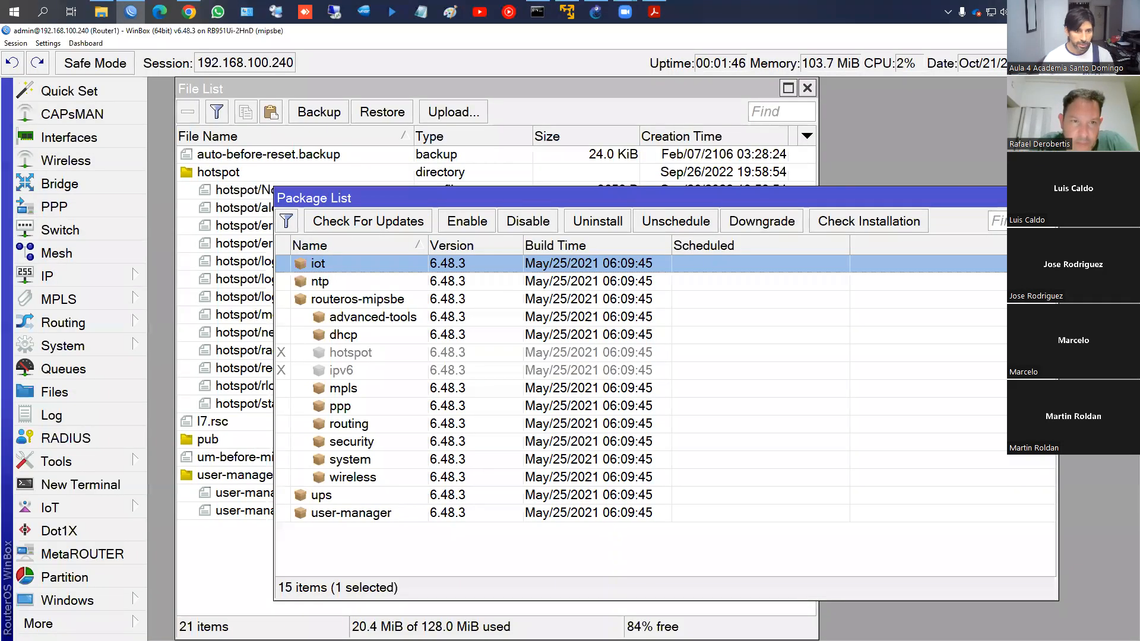
{"action": "left_click", "coordinate": [1048, 198]}
{"action": "left_click", "coordinate": [807, 88]}
{"action": "left_click", "coordinate": [102, 274]}
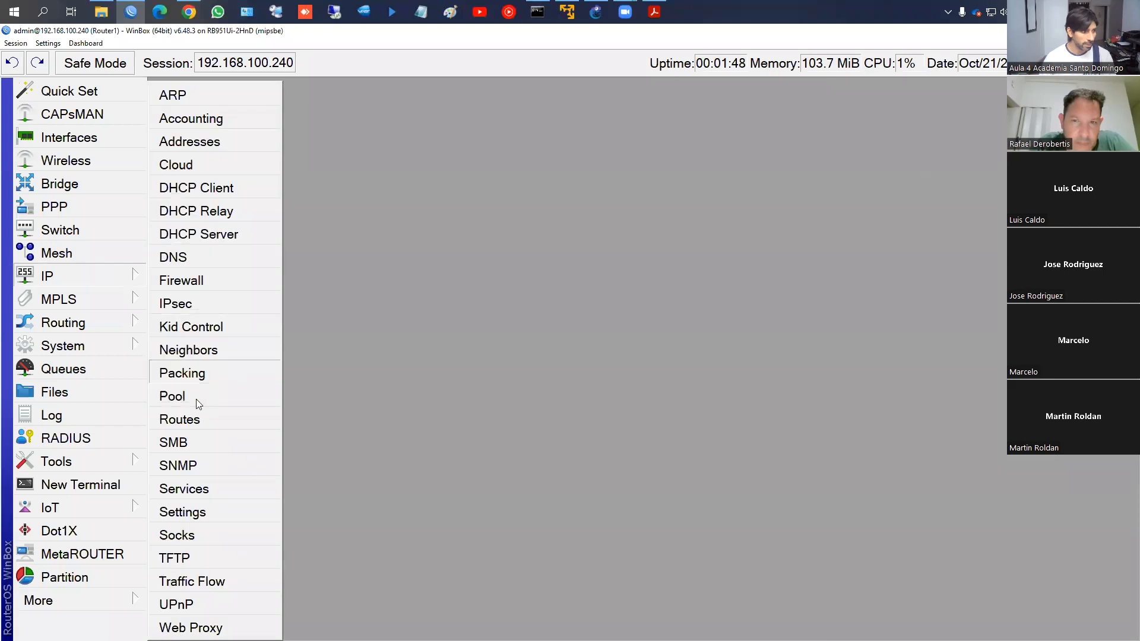
{"action": "left_click", "coordinate": [184, 489]}
{"action": "left_click", "coordinate": [606, 243]}
{"action": "left_click_drag", "start_coordinate": [606, 243], "coordinate": [419, 168]}
Review the api, www and ssh services, then open the winbox service settings (port 8291)
{"action": "left_click", "coordinate": [412, 227]}
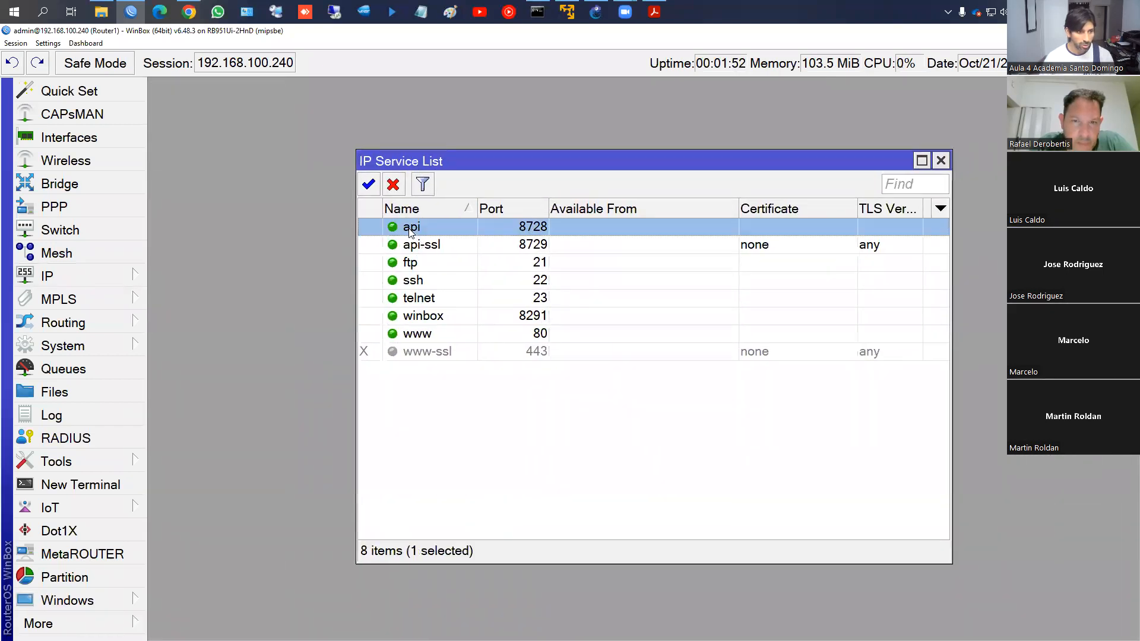
{"action": "left_click", "coordinate": [424, 333], "text": "shift"}
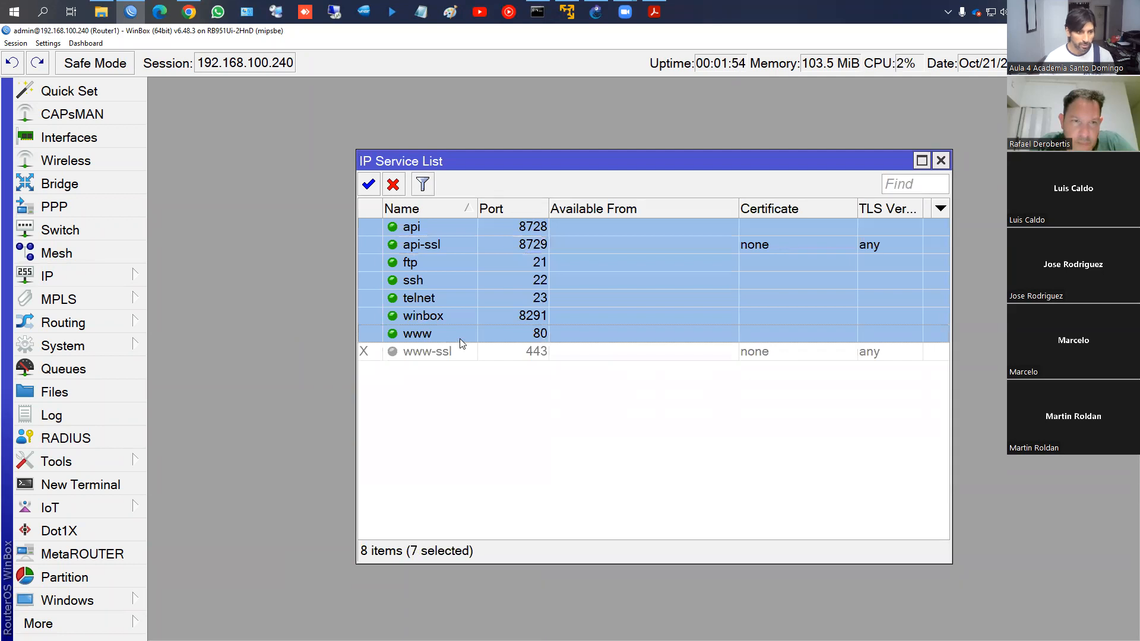
{"action": "left_click", "coordinate": [530, 232]}
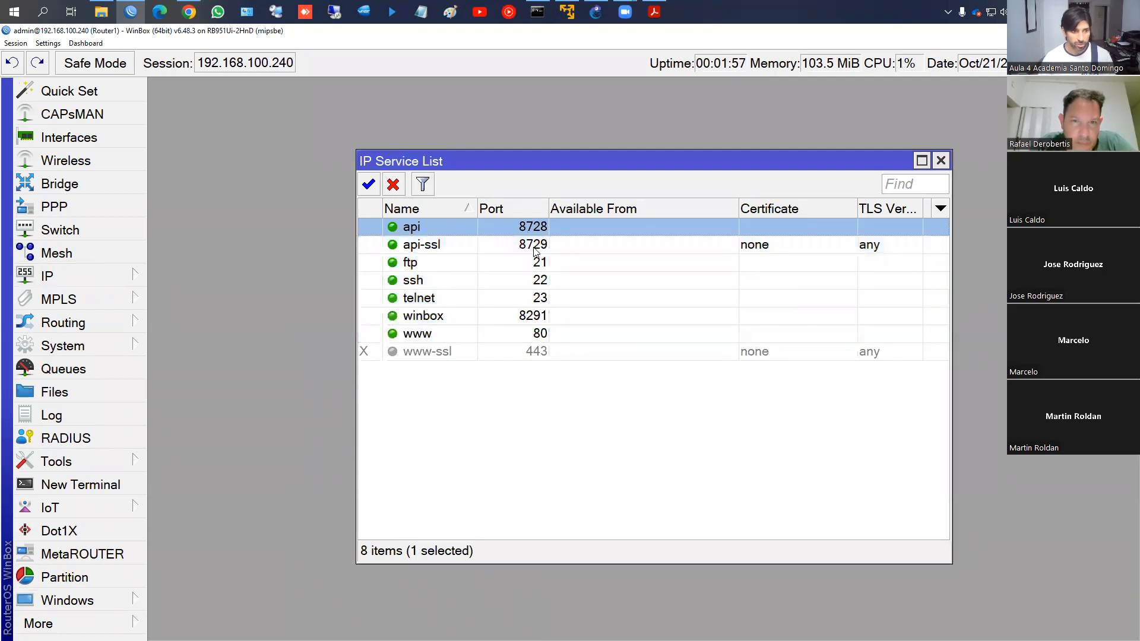
{"action": "left_click_drag", "start_coordinate": [536, 250], "coordinate": [531, 333]}
{"action": "left_click", "coordinate": [425, 318]}
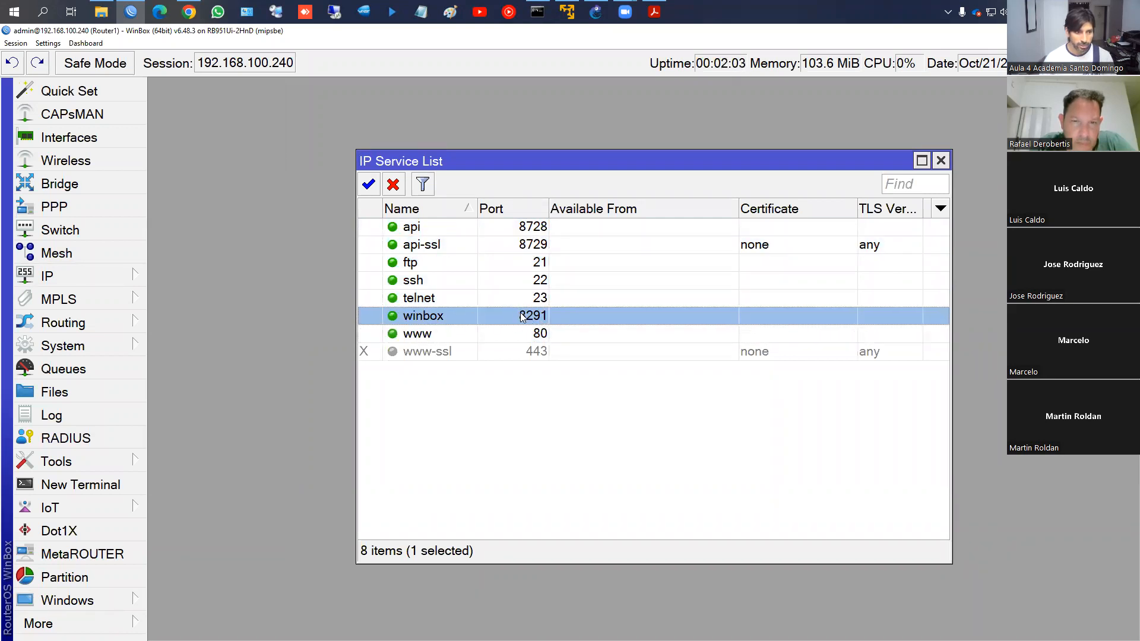
{"action": "left_click", "coordinate": [428, 335]}
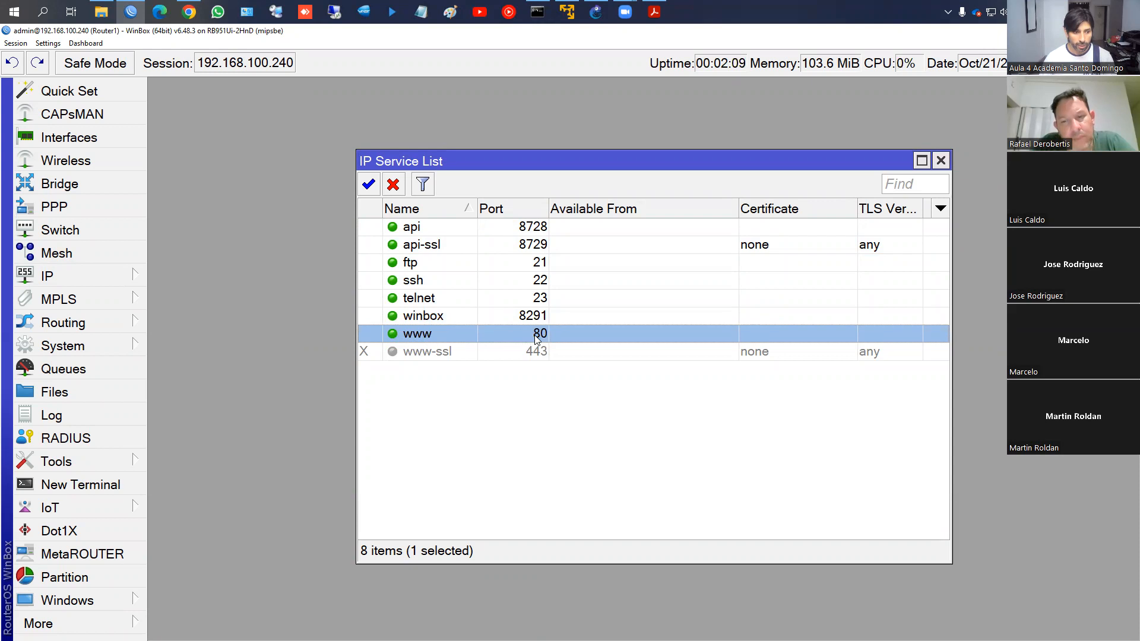
{"action": "left_click", "coordinate": [526, 284]}
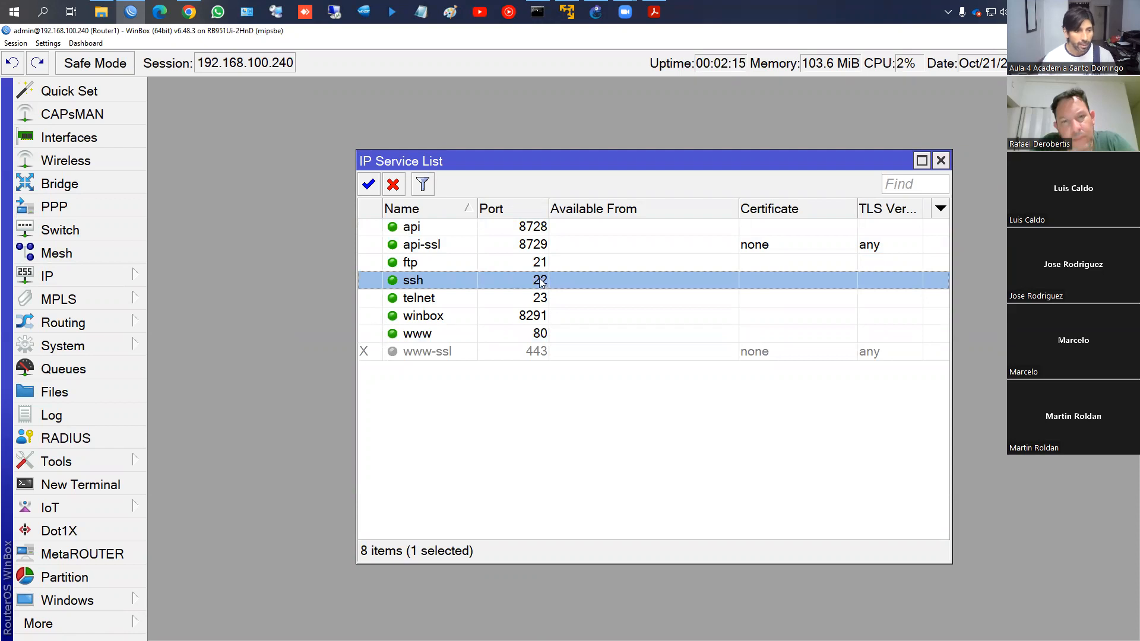
{"action": "left_click", "coordinate": [520, 320]}
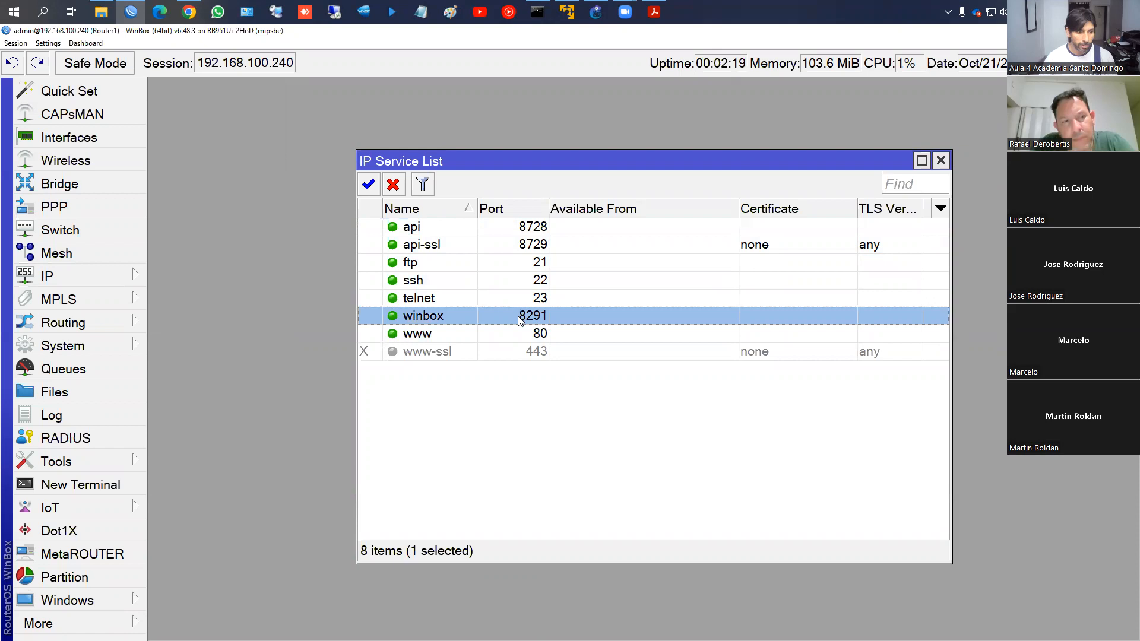
{"action": "double_click", "coordinate": [520, 319]}
{"action": "left_click_drag", "start_coordinate": [749, 378], "coordinate": [666, 303]}
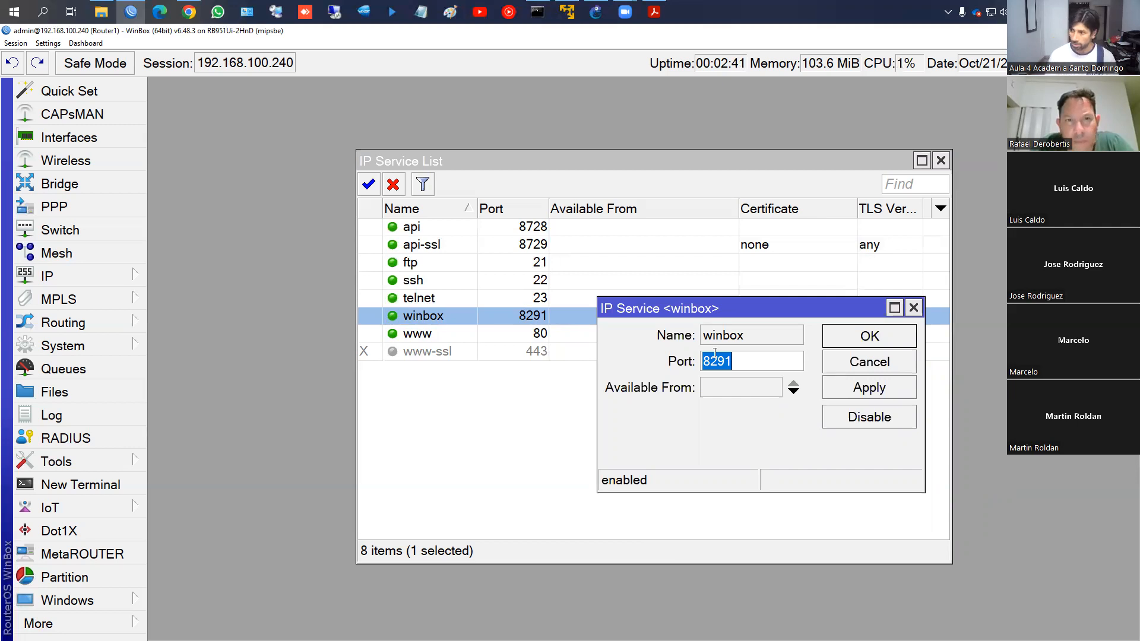
Glance at the IP > Firewall filter rules and close the window
{"action": "left_click", "coordinate": [68, 278]}
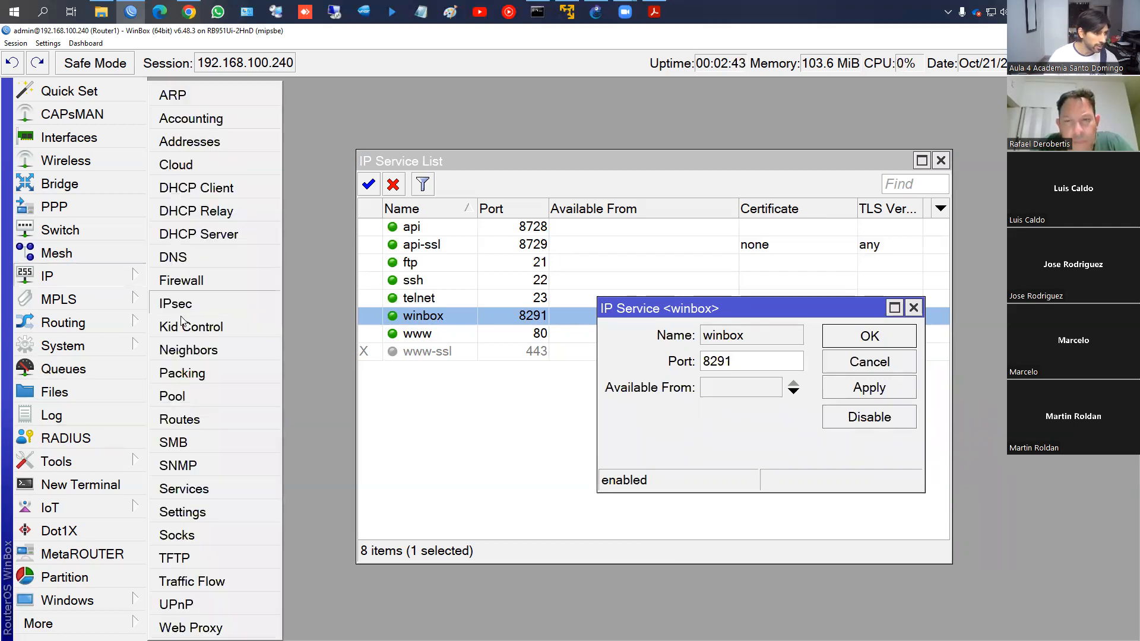
{"action": "left_click", "coordinate": [184, 278]}
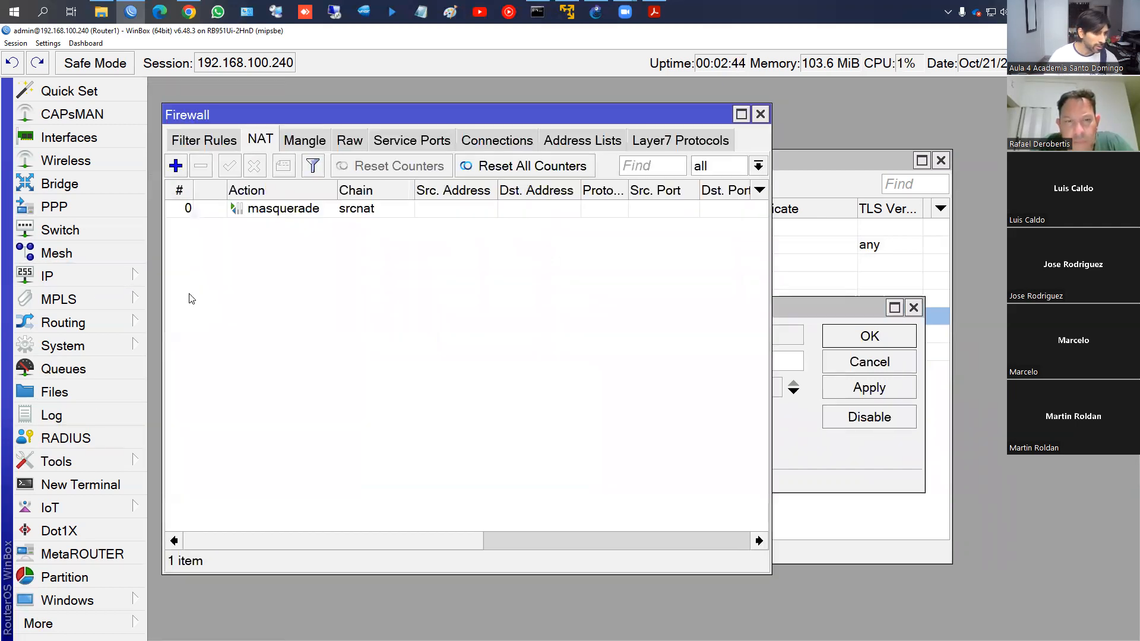
{"action": "left_click", "coordinate": [211, 148]}
{"action": "left_click", "coordinate": [761, 114]}
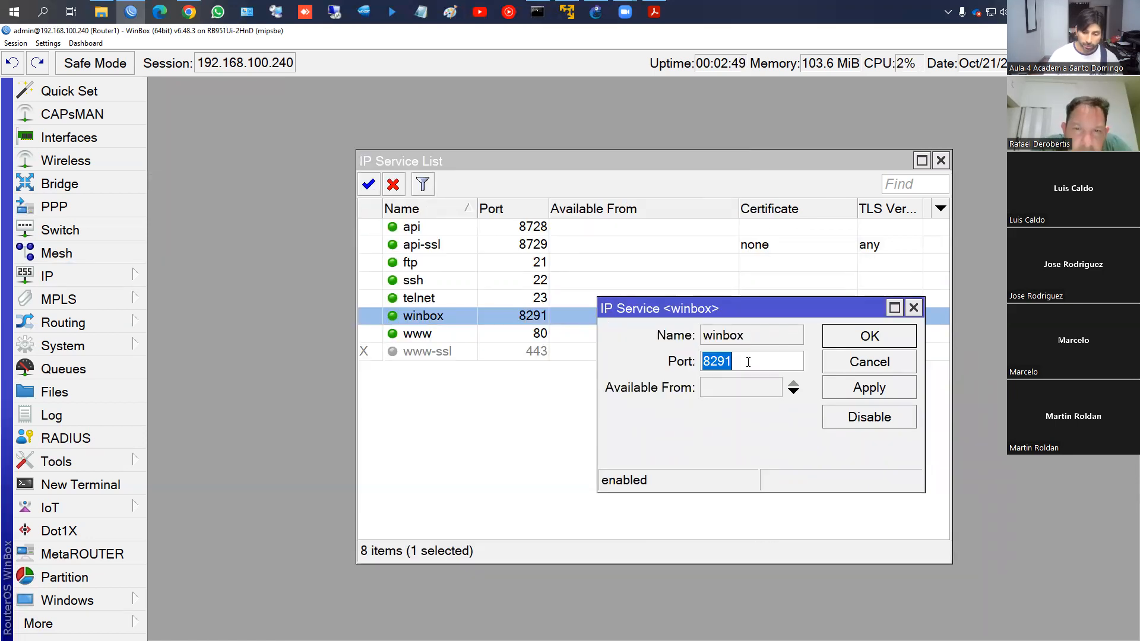
Change the winbox service port to 8300, apply it, and return to the WinBox login window
{"action": "type", "text": "82"}
{"action": "key", "text": "BackSpace"}
{"action": "type", "text": "300"}
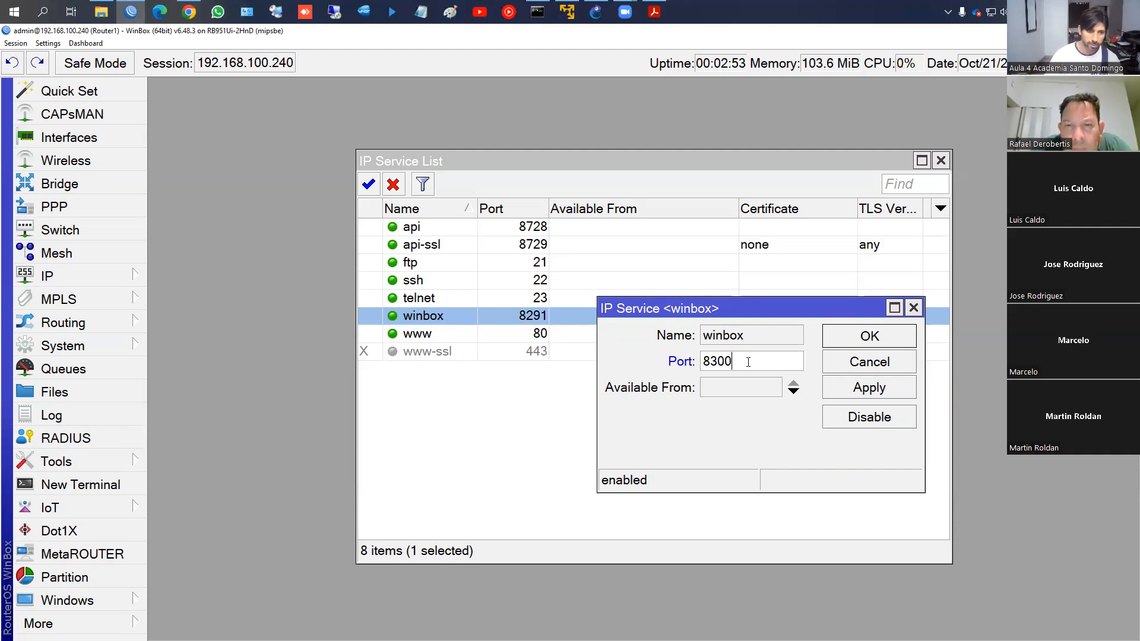
{"action": "left_click", "coordinate": [869, 388]}
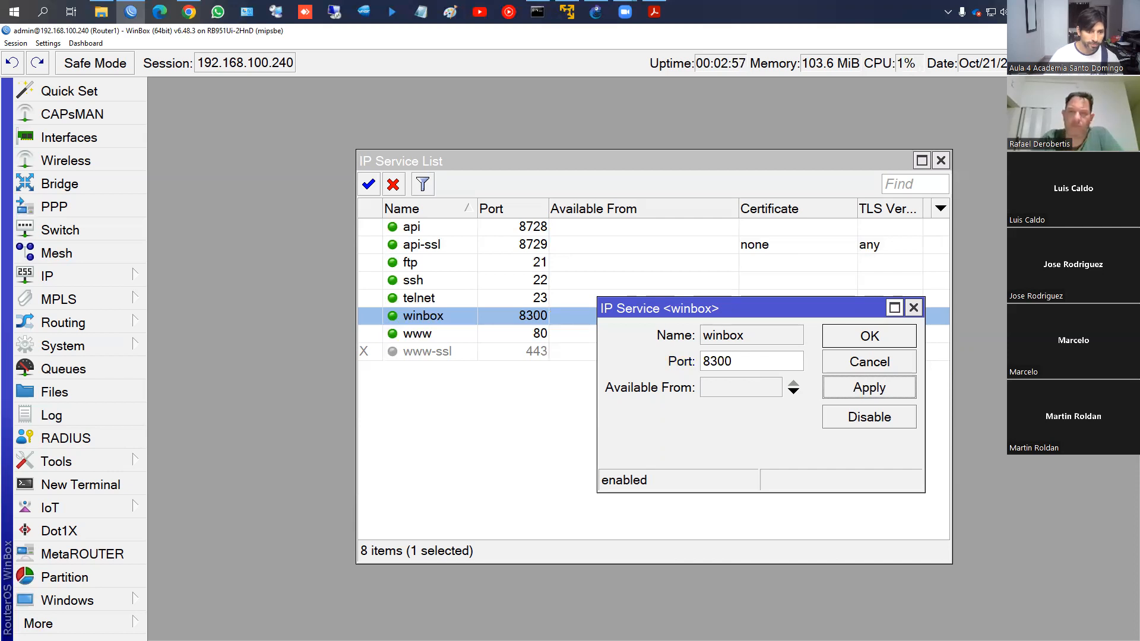
{"action": "left_click", "coordinate": [1126, 31]}
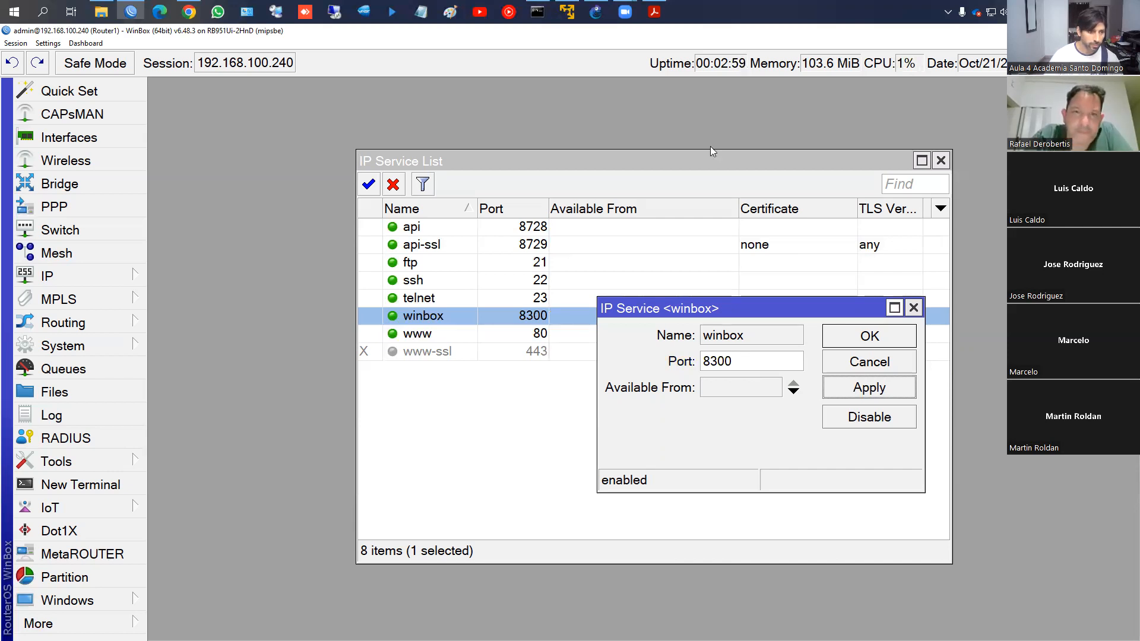
{"action": "left_click", "coordinate": [131, 11]}
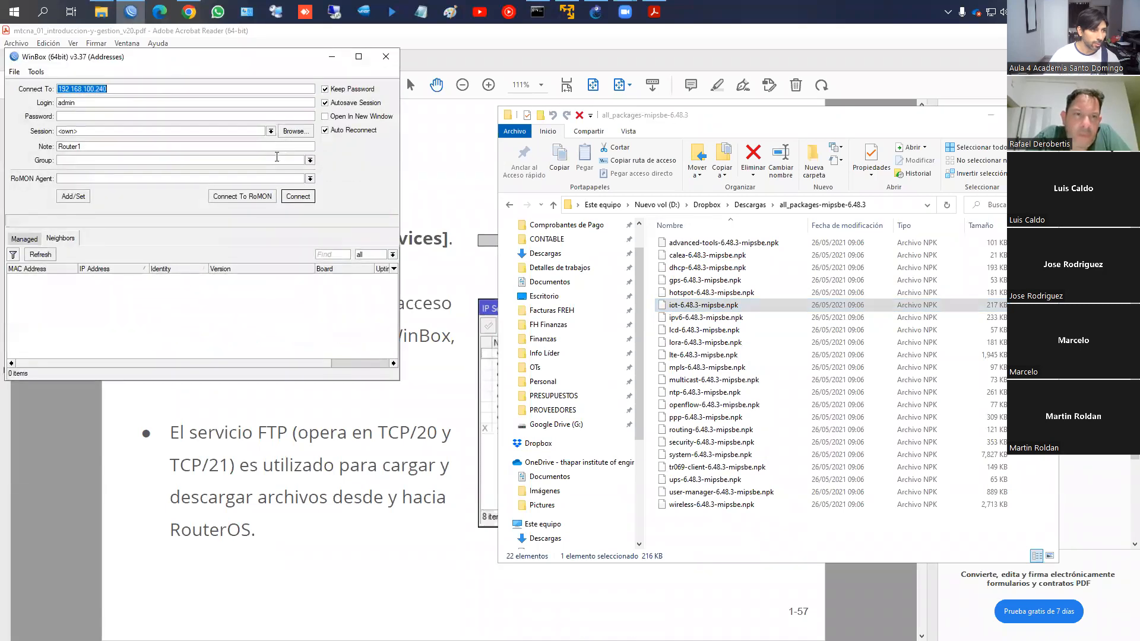
After the default-port attempt is refused, connect to Router1 at 192.168.100.240:8300
{"action": "left_click", "coordinate": [298, 196]}
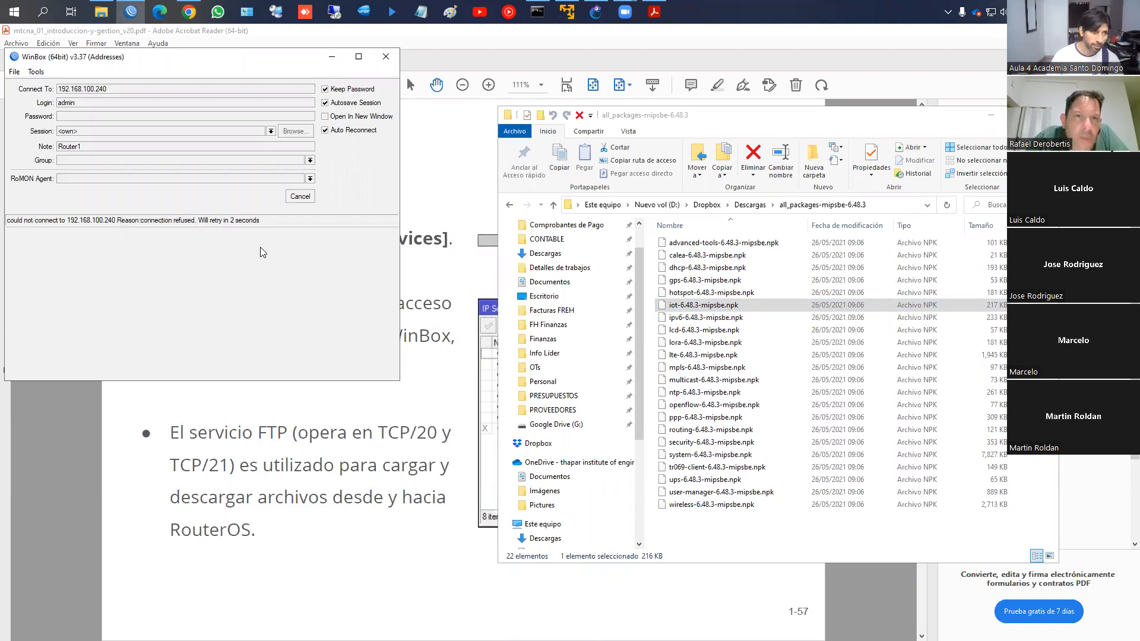
{"action": "left_click", "coordinate": [299, 196]}
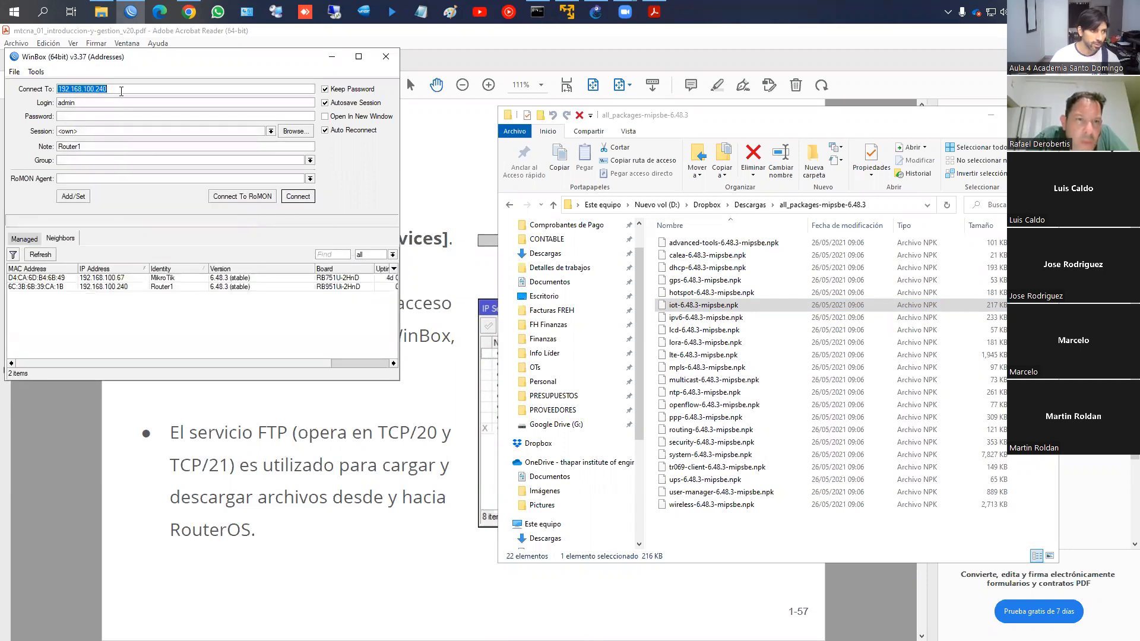
{"action": "left_click", "coordinate": [121, 91]}
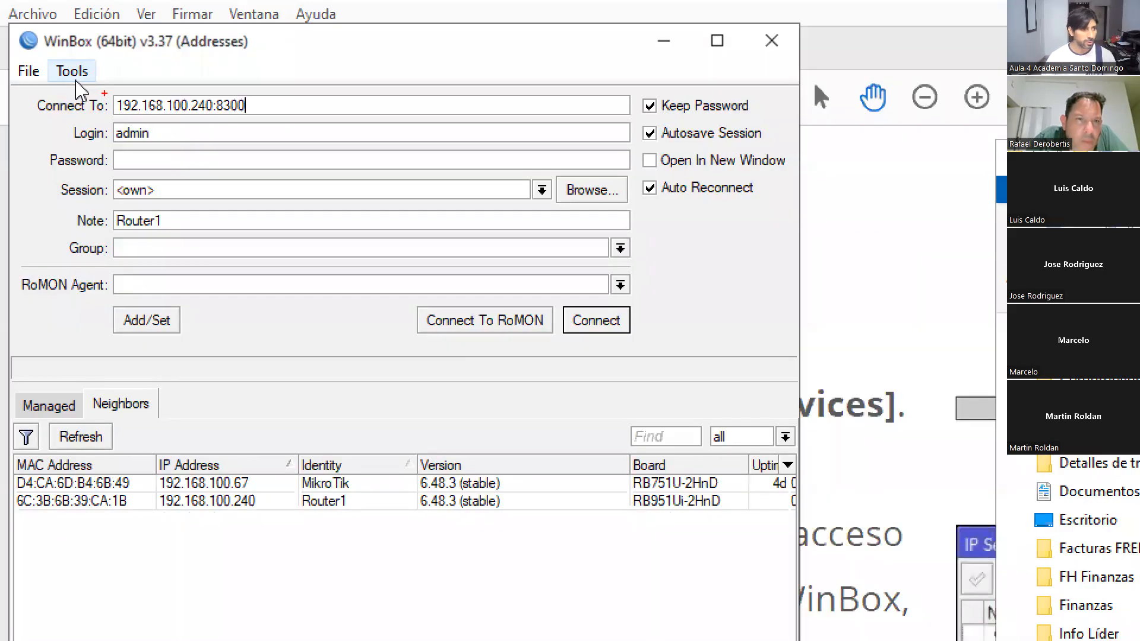
{"action": "mouse_move", "coordinate": [106, 91]}
{"action": "left_mouse_down"}
{"action": "mouse_move", "coordinate": [111, 105]}
{"action": "mouse_move", "coordinate": [260, 121]}
{"action": "left_mouse_up"}
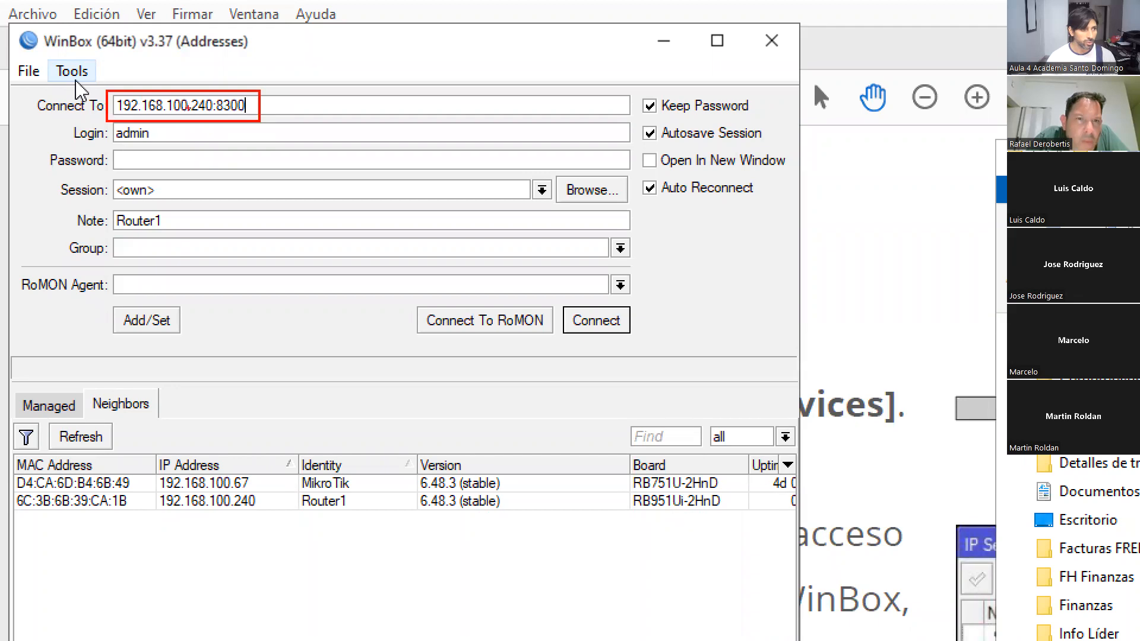
{"action": "mouse_move", "coordinate": [127, 95]}
{"action": "left_mouse_down"}
{"action": "mouse_move", "coordinate": [215, 101]}
{"action": "mouse_move", "coordinate": [202, 74]}
{"action": "mouse_move", "coordinate": [286, 73]}
{"action": "left_mouse_up"}
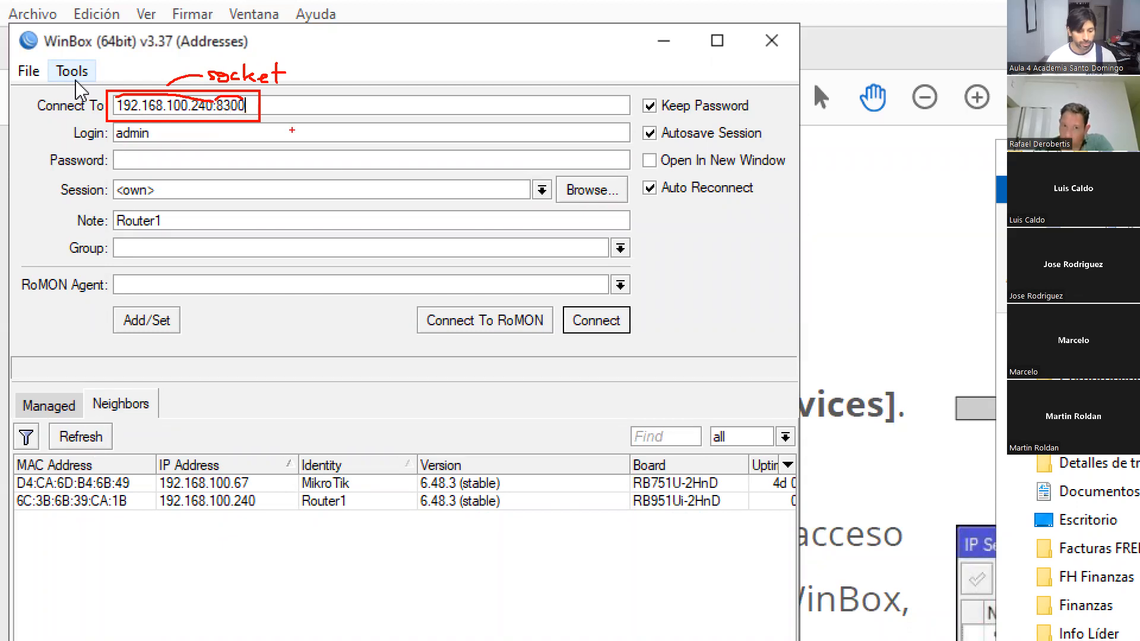
{"action": "key", "text": "Escape"}
{"action": "left_click", "coordinate": [312, 201]}
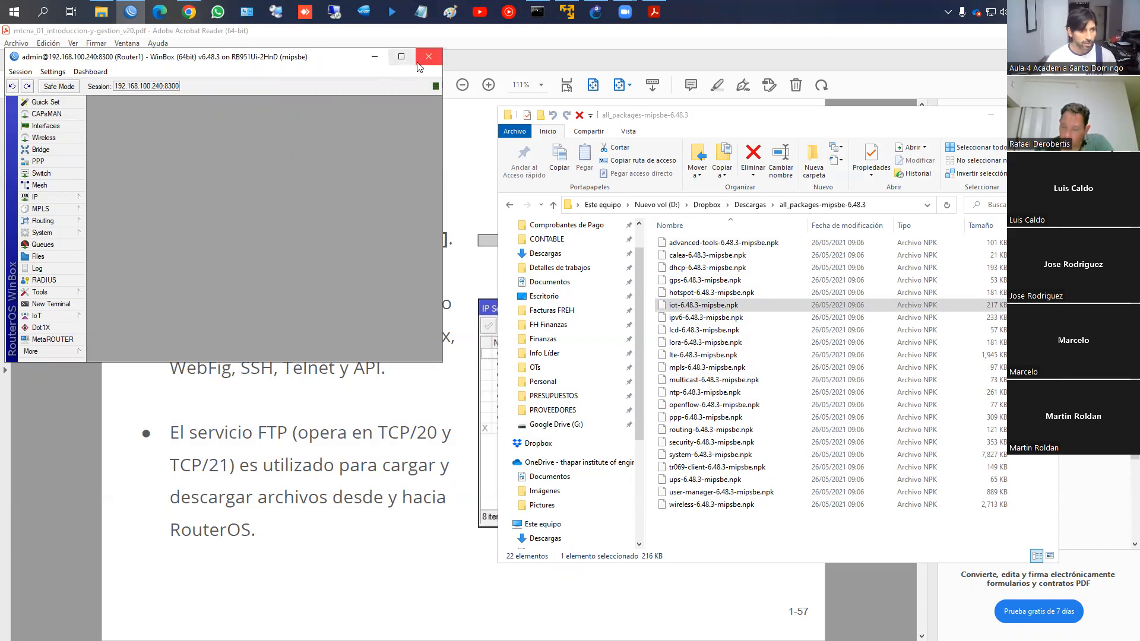
Set the winbox service port back to 8291 in IP > Services and close the router session
{"action": "left_click", "coordinate": [60, 197]}
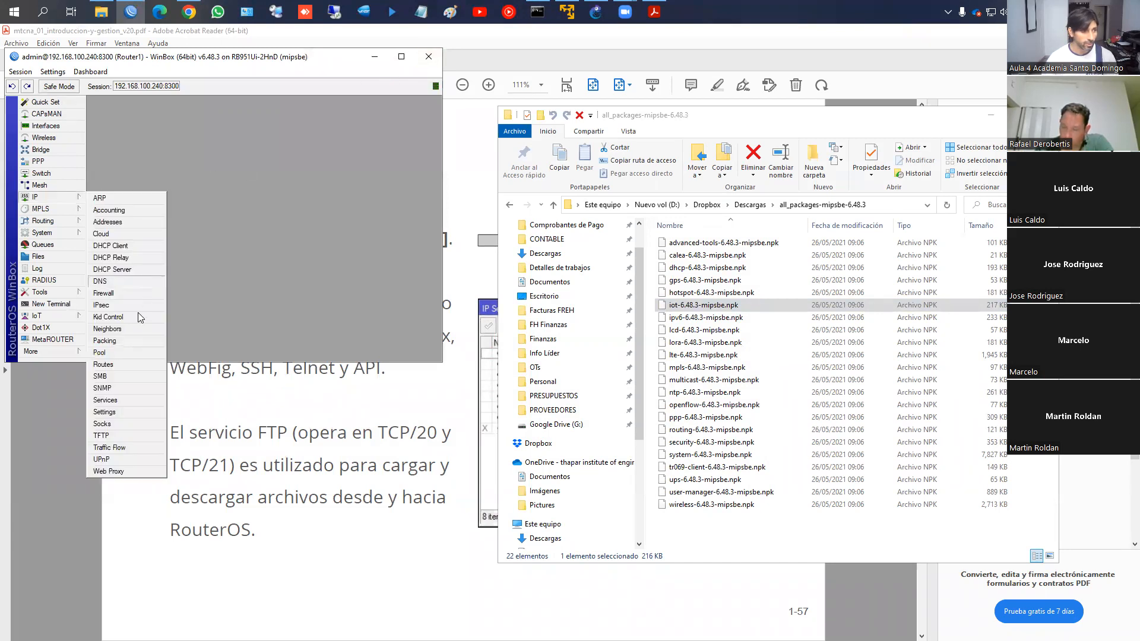
{"action": "left_click", "coordinate": [119, 401]}
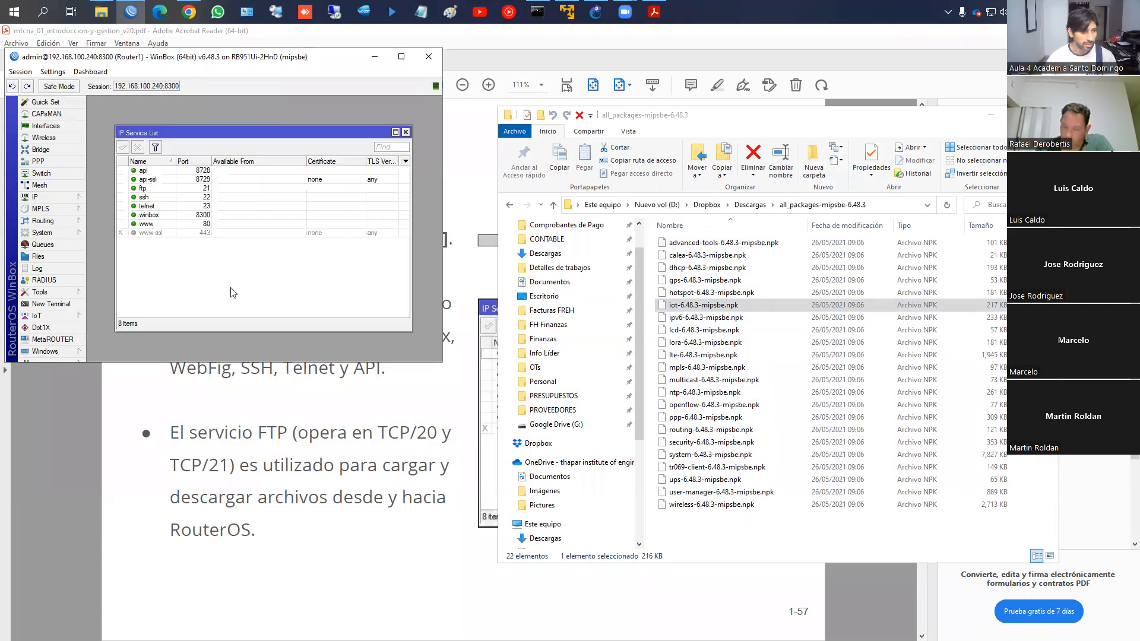
{"action": "double_click", "coordinate": [207, 214]}
{"action": "type", "text": "8291"}
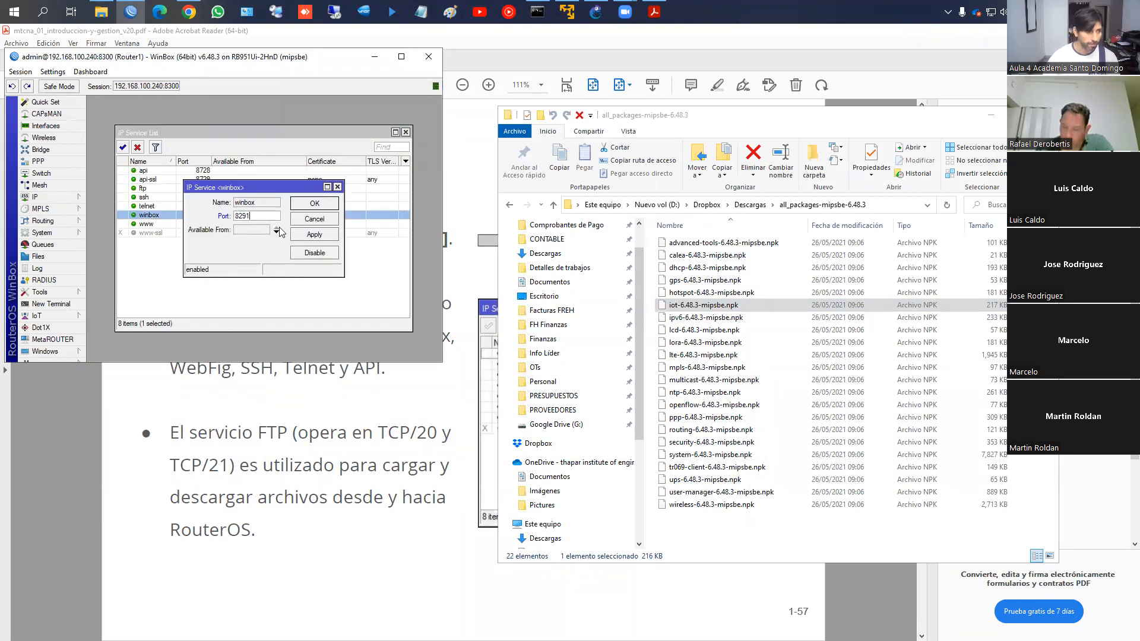
{"action": "left_click", "coordinate": [315, 204]}
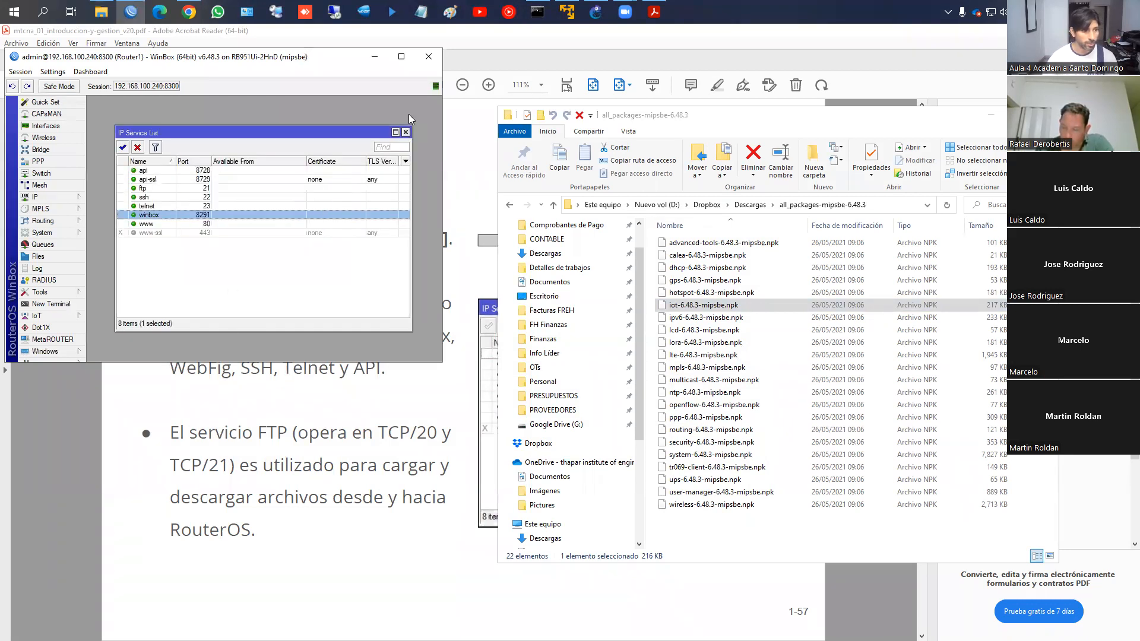
{"action": "left_click", "coordinate": [432, 61]}
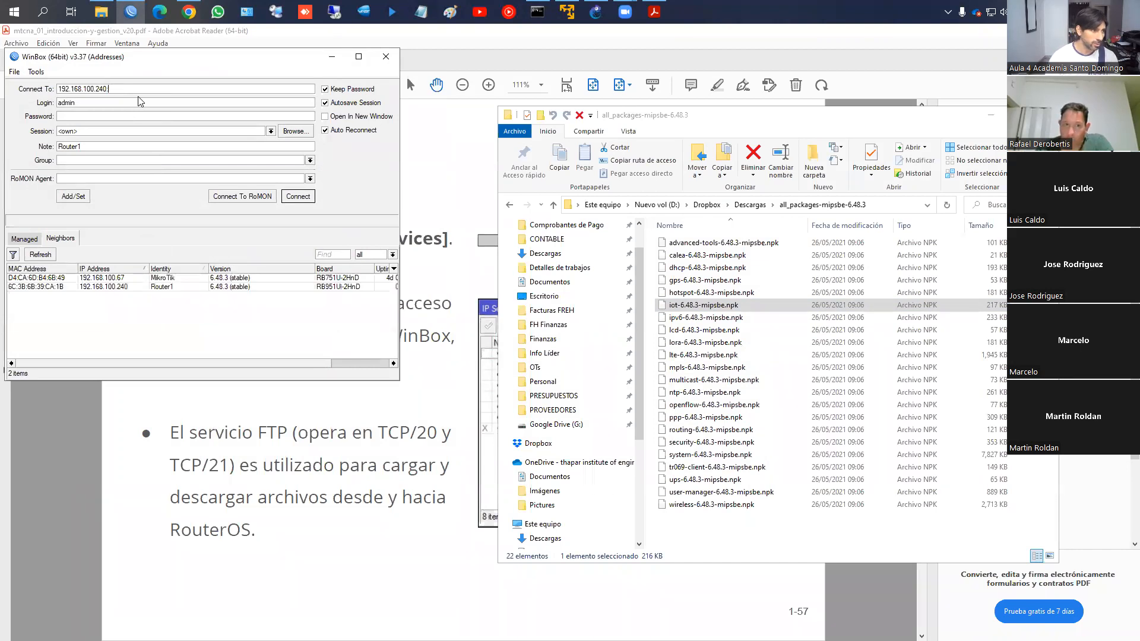
Reconnect, limit the winbox service to 192.168.100.0/24, then bring back the WinBox connect window
{"action": "key", "text": "Return"}
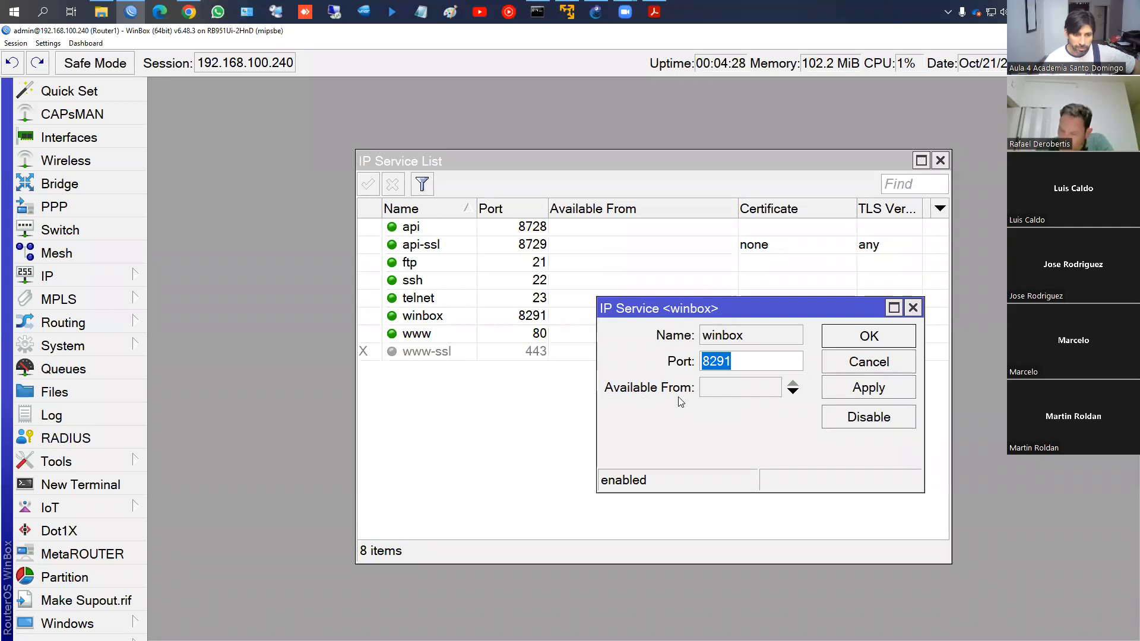
{"action": "left_click", "coordinate": [715, 392]}
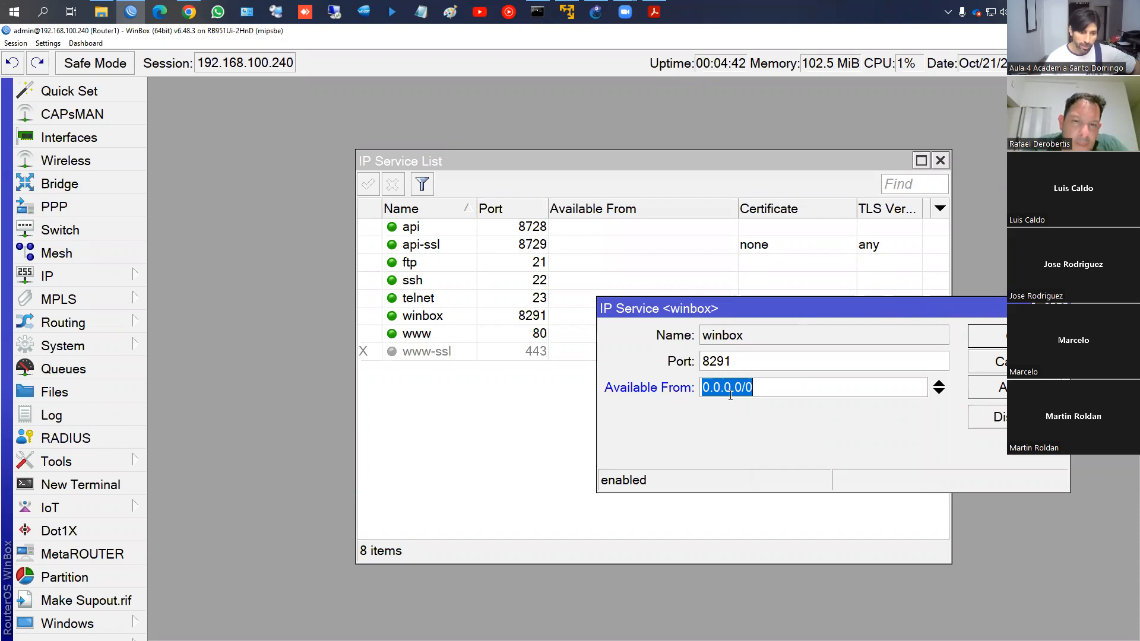
{"action": "type", "text": "192.168"}
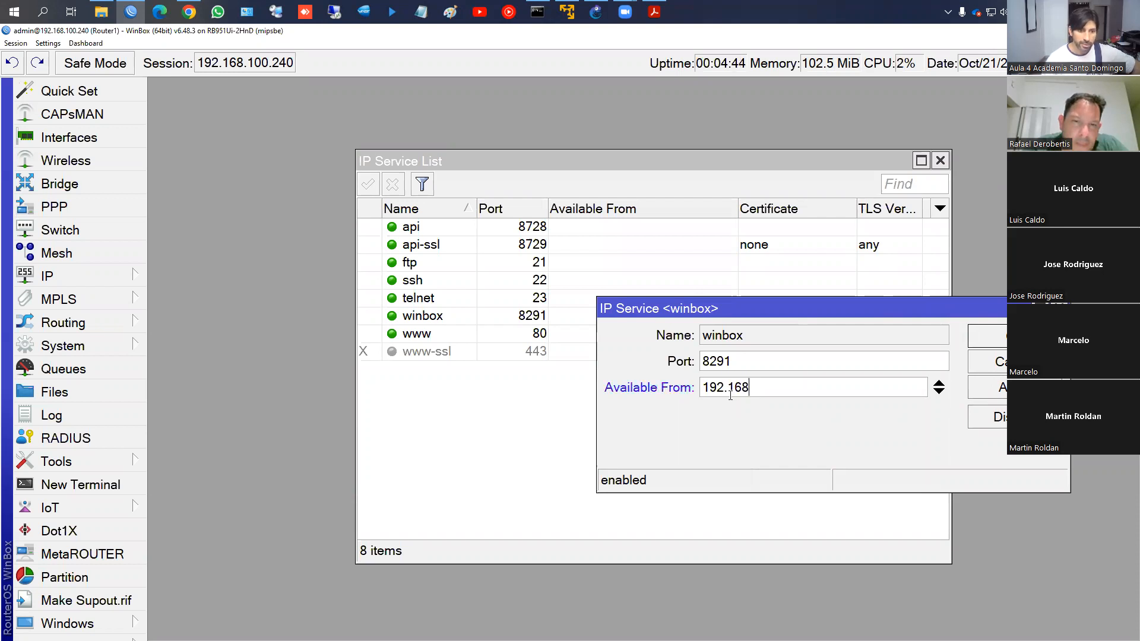
{"action": "type", "text": ".100.0/24"}
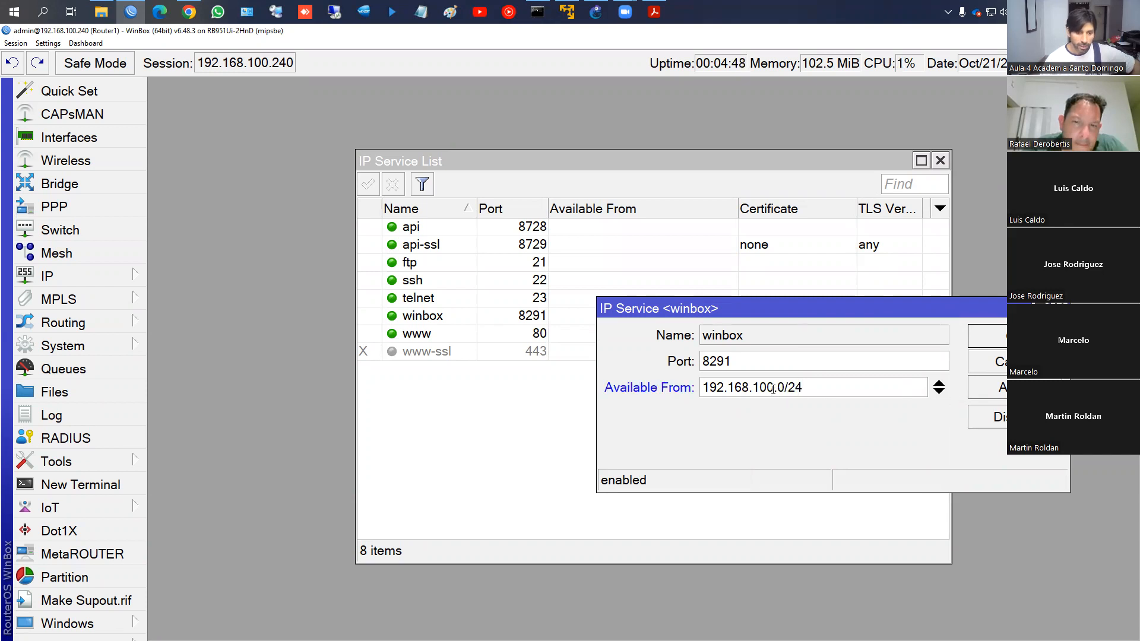
{"action": "left_click", "coordinate": [998, 389]}
{"action": "left_click", "coordinate": [997, 337]}
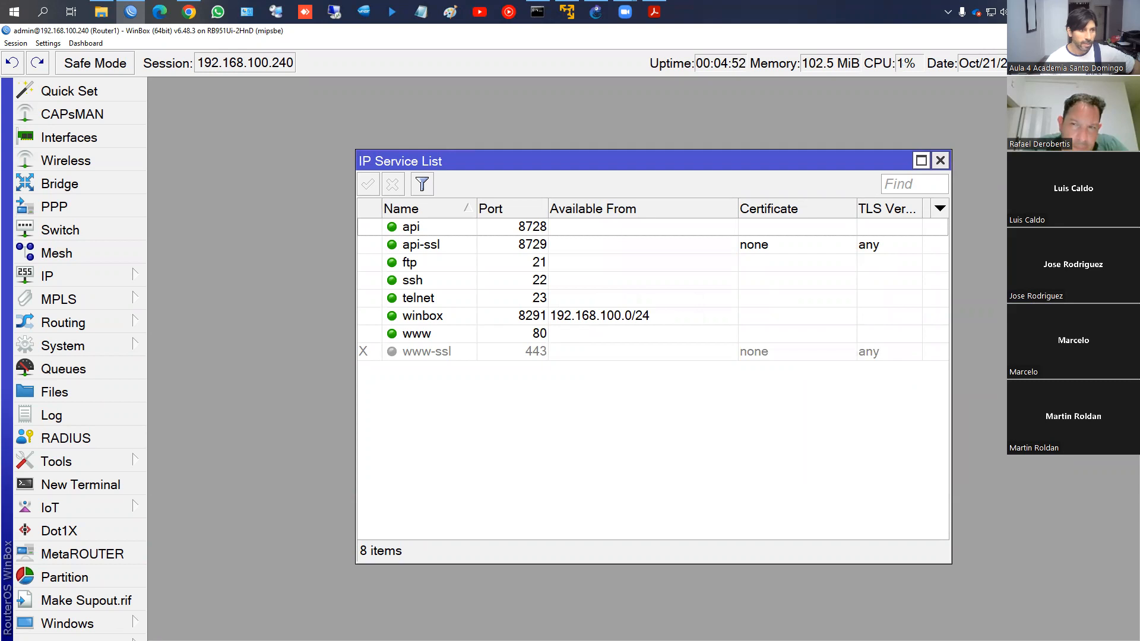
{"action": "left_click", "coordinate": [130, 11]}
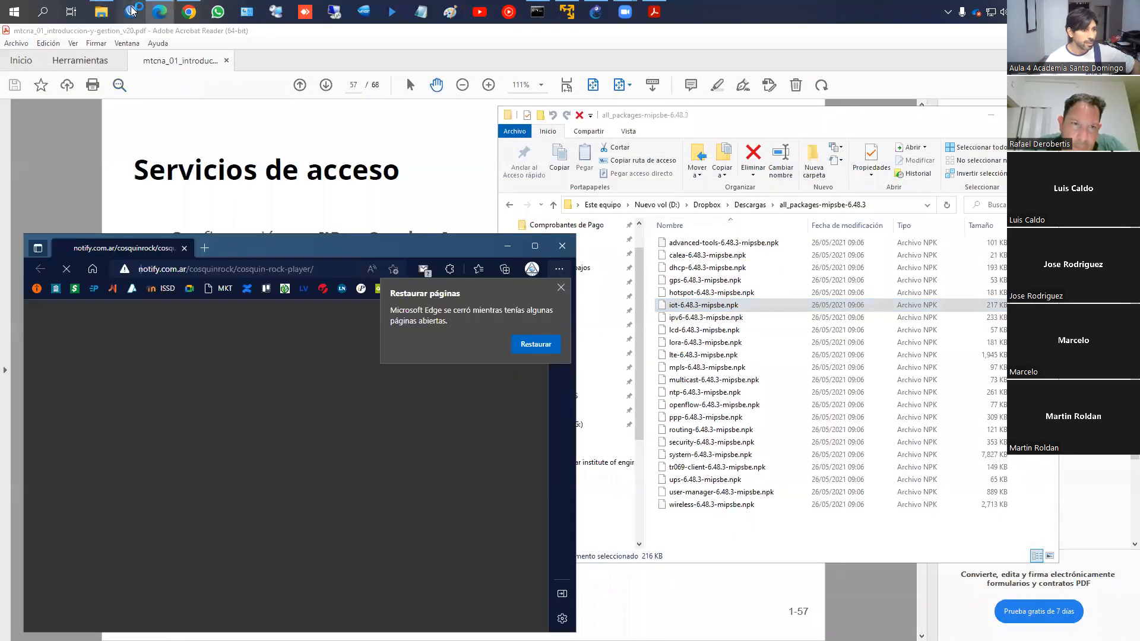
{"action": "left_click", "coordinate": [130, 11]}
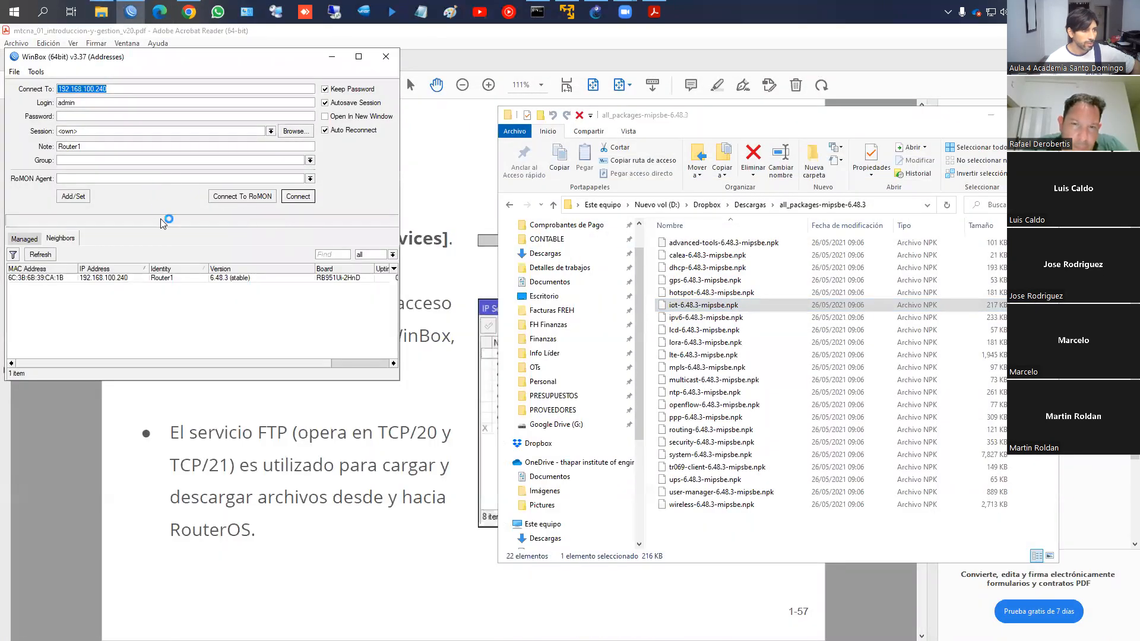
{"action": "left_click", "coordinate": [537, 11]}
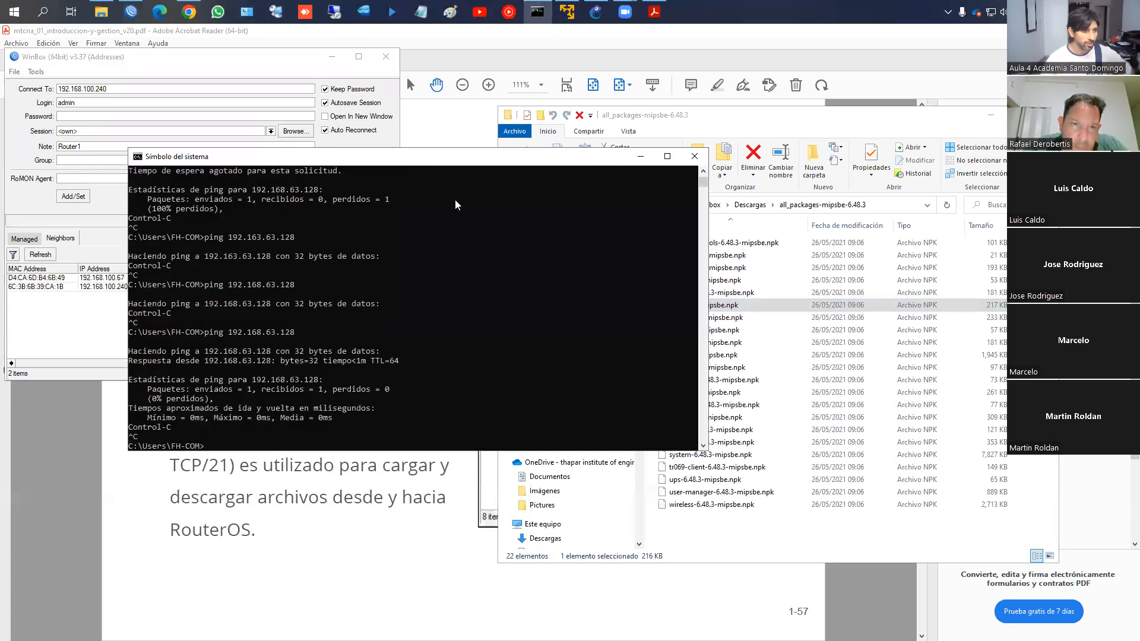
{"action": "type", "text": "ipconfig"}
{"action": "key", "text": "Return"}
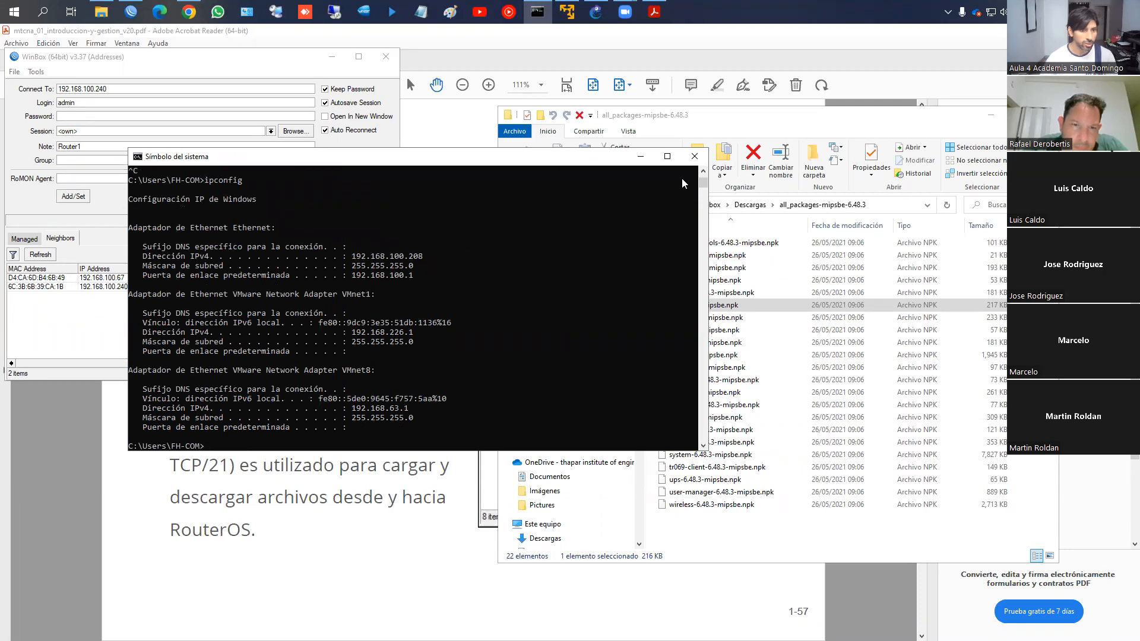
{"action": "left_click", "coordinate": [694, 156]}
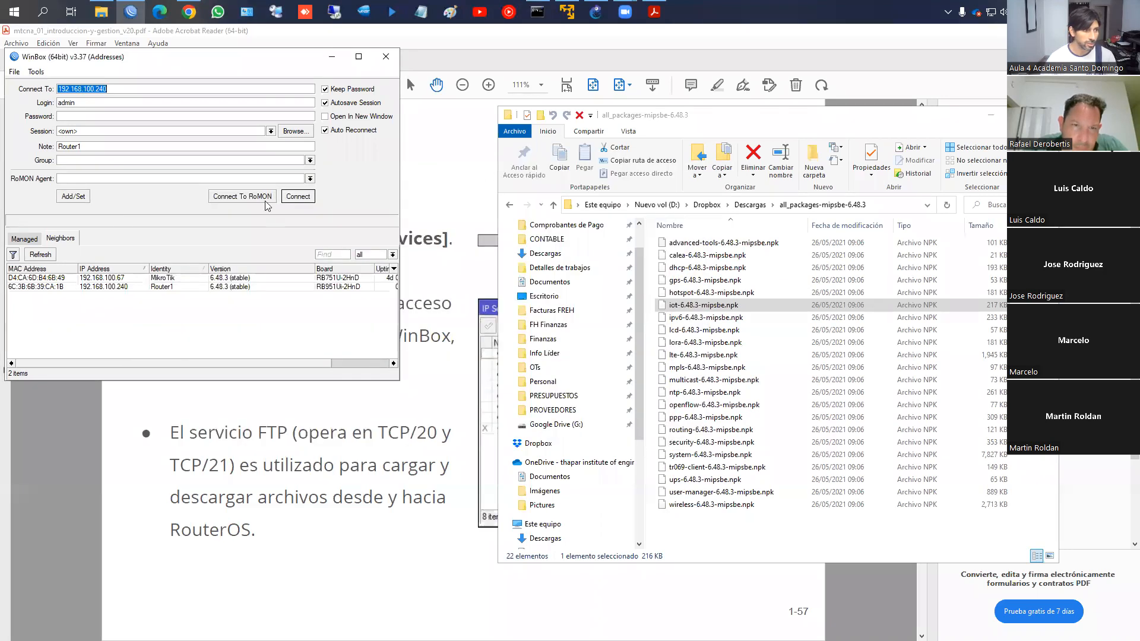
Log in to Router1, change winbox Available From to 192.168.10.0/24, and retry connecting by IP
{"action": "left_click", "coordinate": [109, 287]}
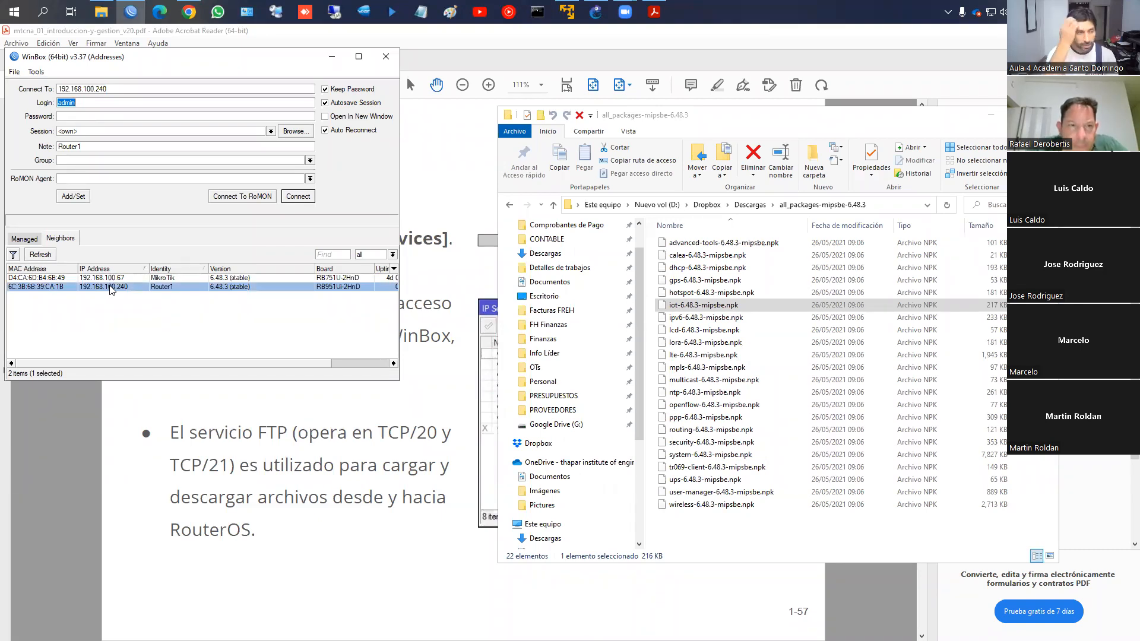
{"action": "left_click", "coordinate": [298, 197]}
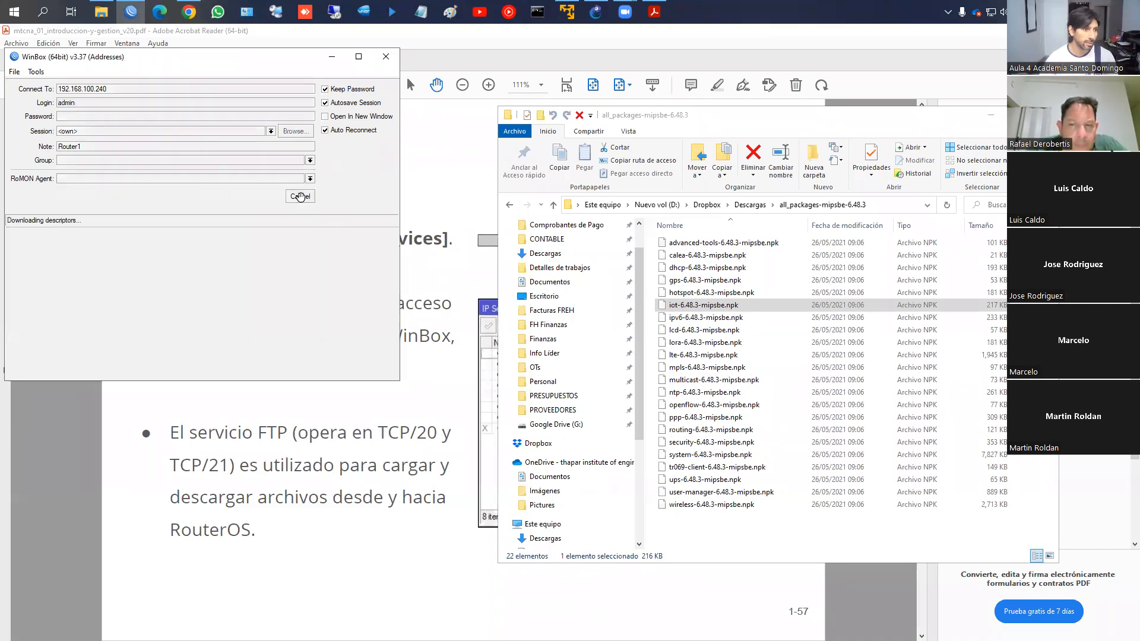
{"action": "double_click", "coordinate": [576, 315]}
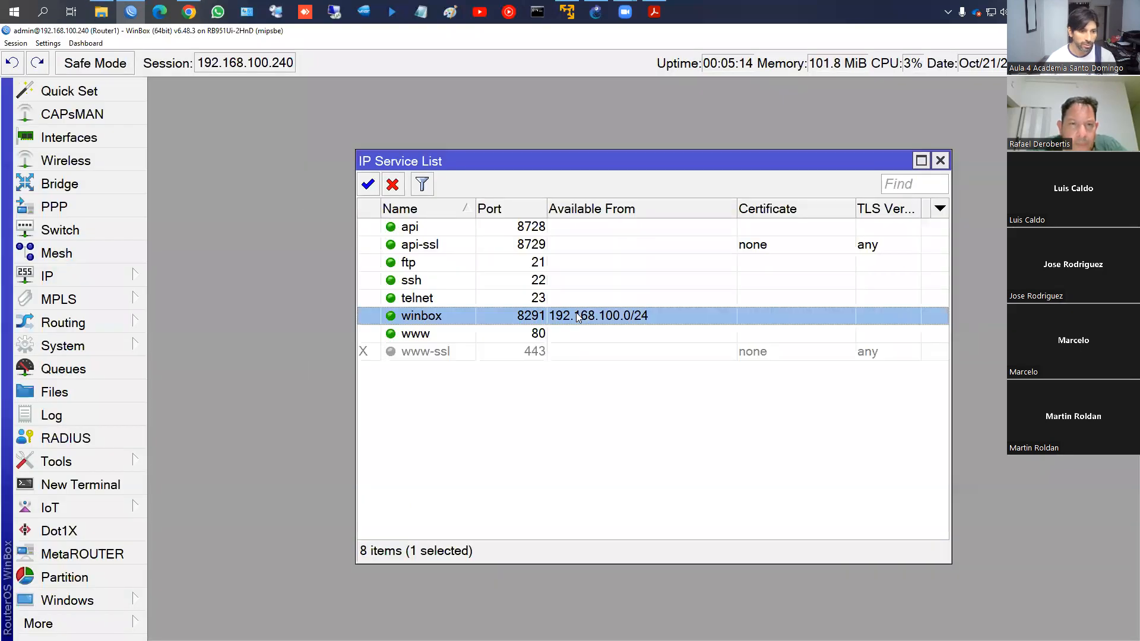
{"action": "left_click_drag", "start_coordinate": [760, 389], "coordinate": [766, 389]}
{"action": "key", "text": "BackSpace"}
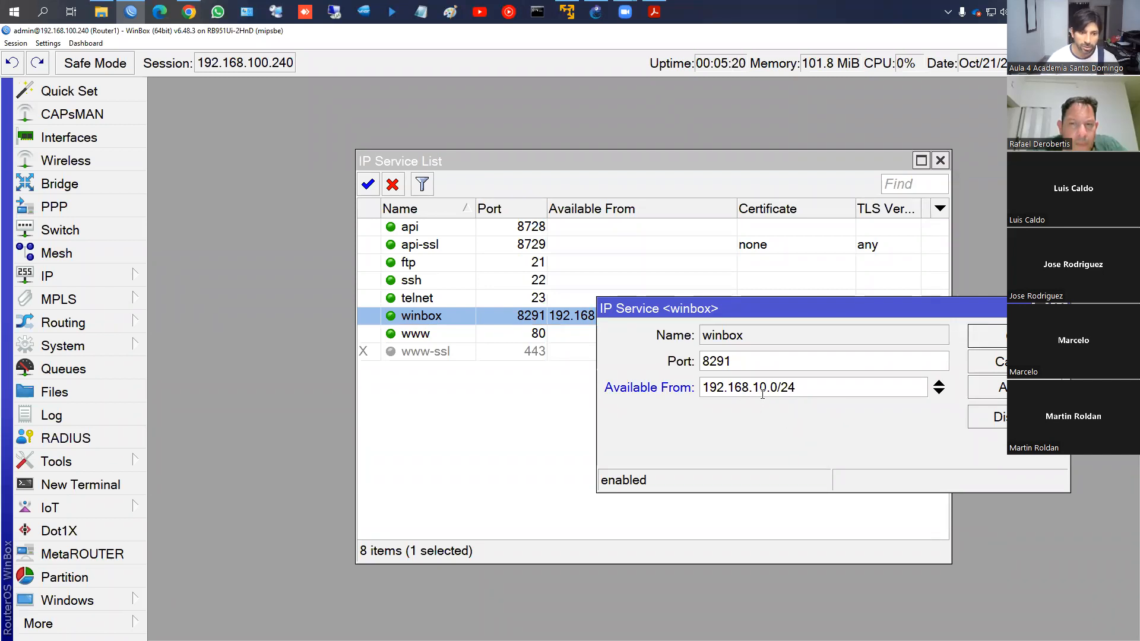
{"action": "key", "text": "Return"}
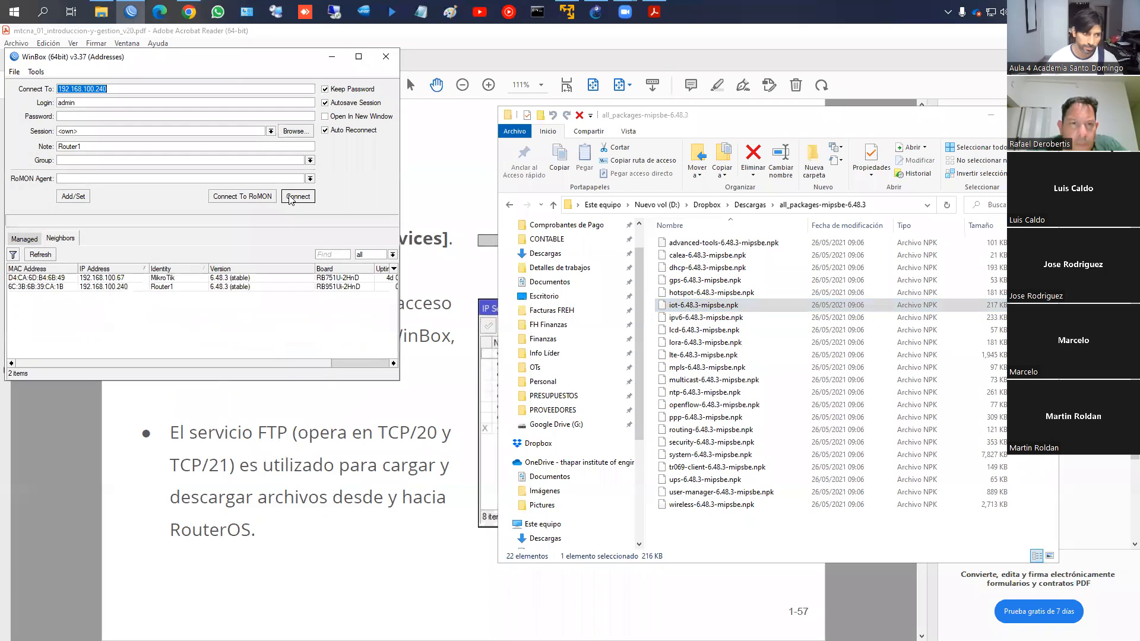
{"action": "left_click", "coordinate": [291, 197]}
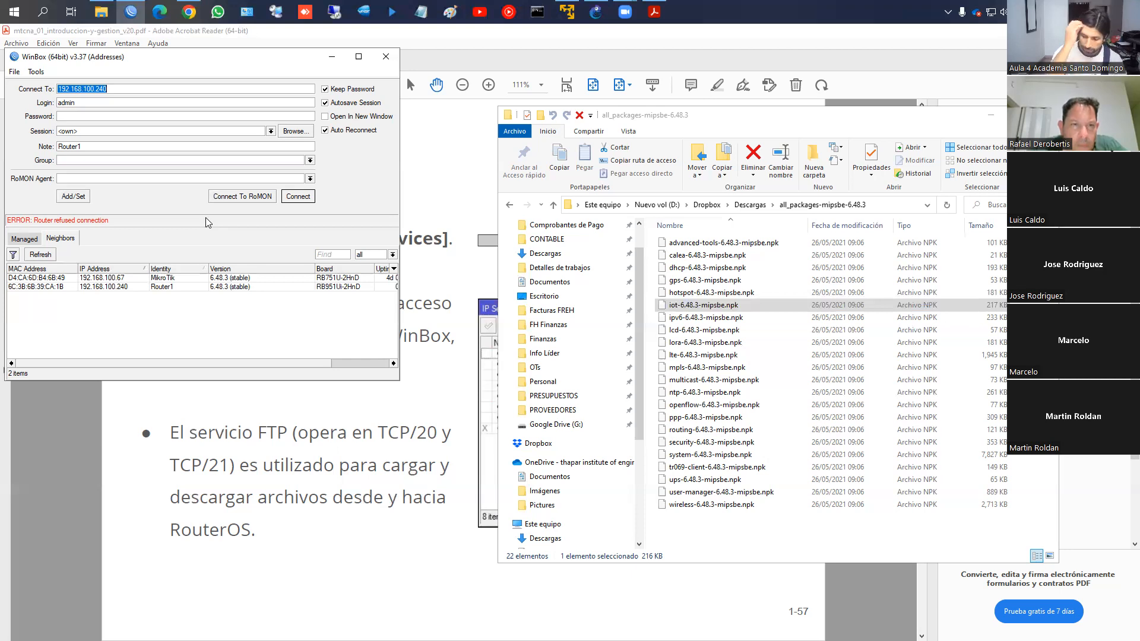
Log in to Router1 over its MAC address and open the IP Services list
{"action": "left_click", "coordinate": [54, 287]}
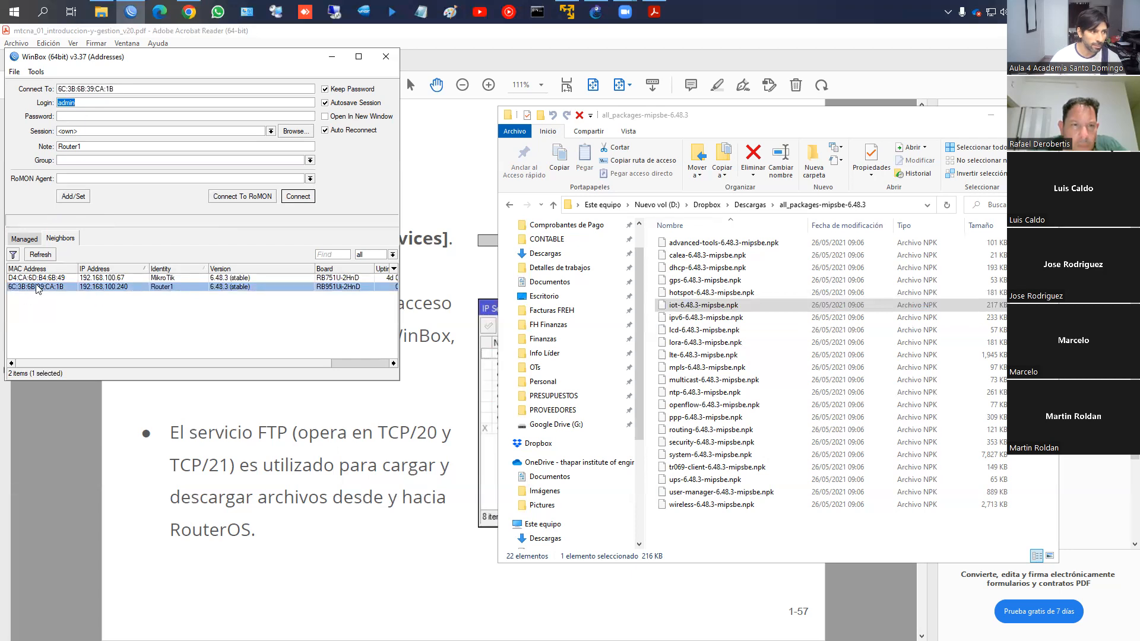
{"action": "left_click", "coordinate": [298, 196]}
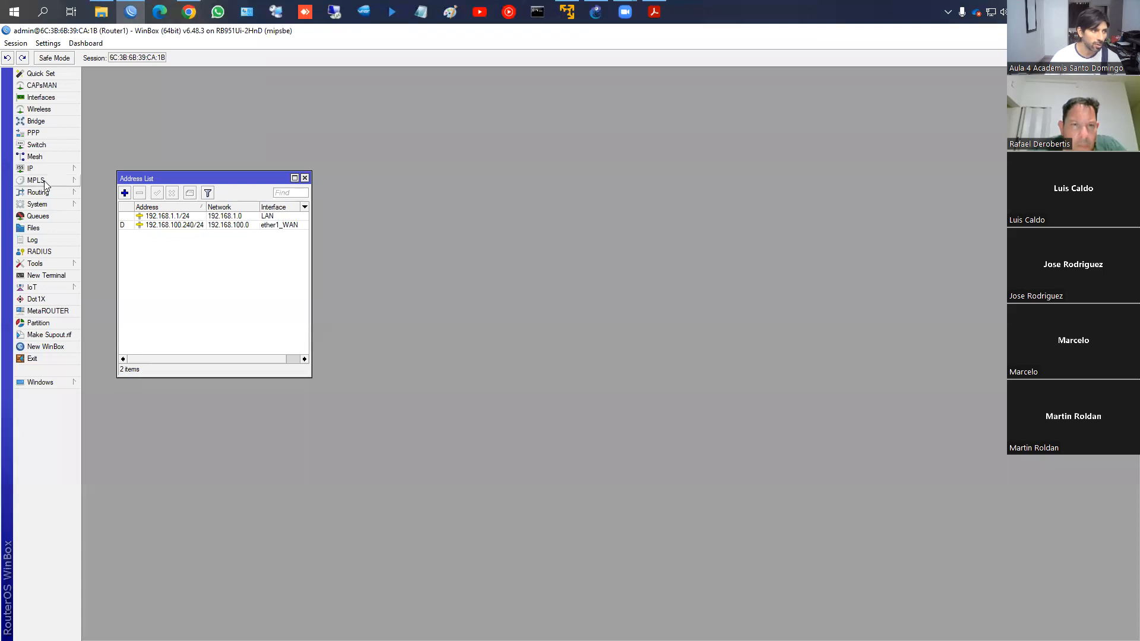
{"action": "left_click", "coordinate": [50, 170]}
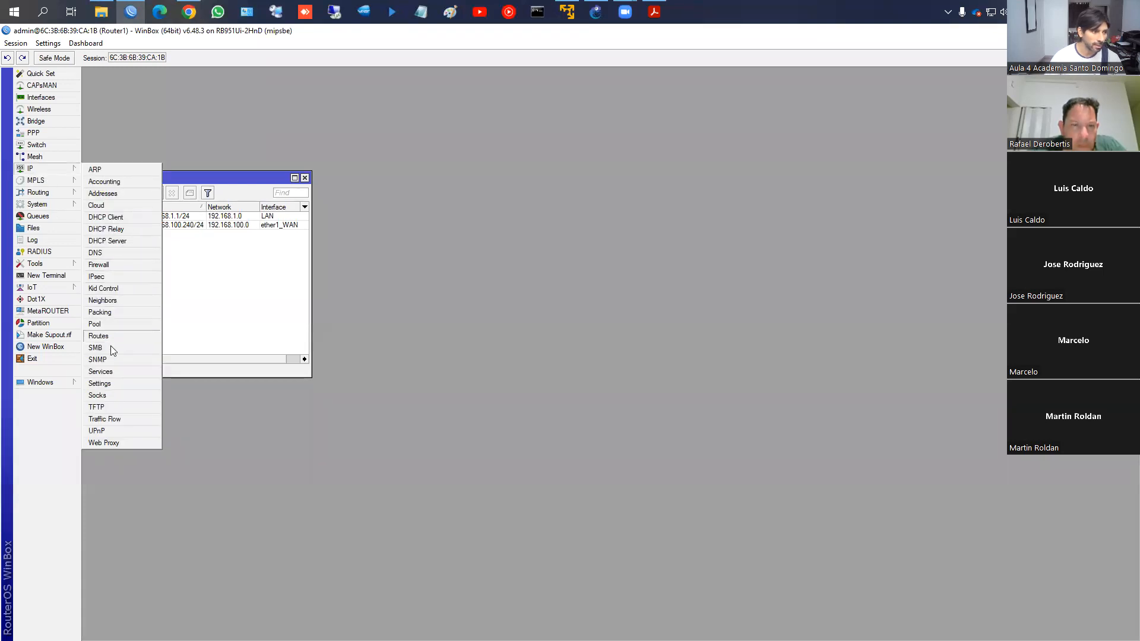
{"action": "left_click", "coordinate": [100, 371]}
Remove the winbox service's Available From address restriction and apply it
{"action": "double_click", "coordinate": [325, 232]}
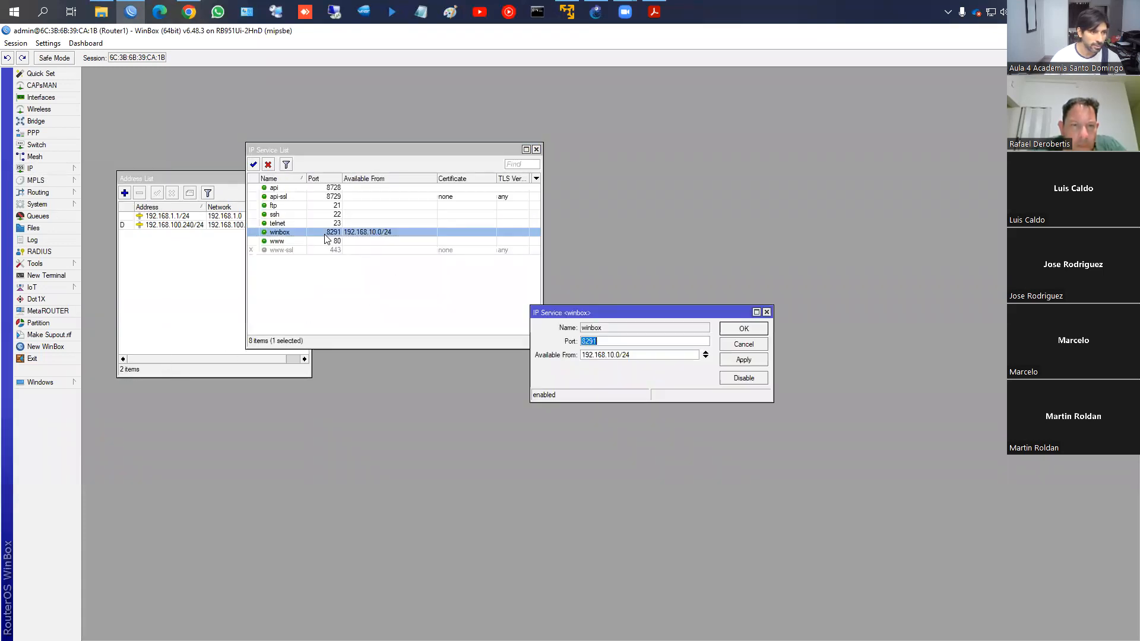
{"action": "key", "text": "Tab"}
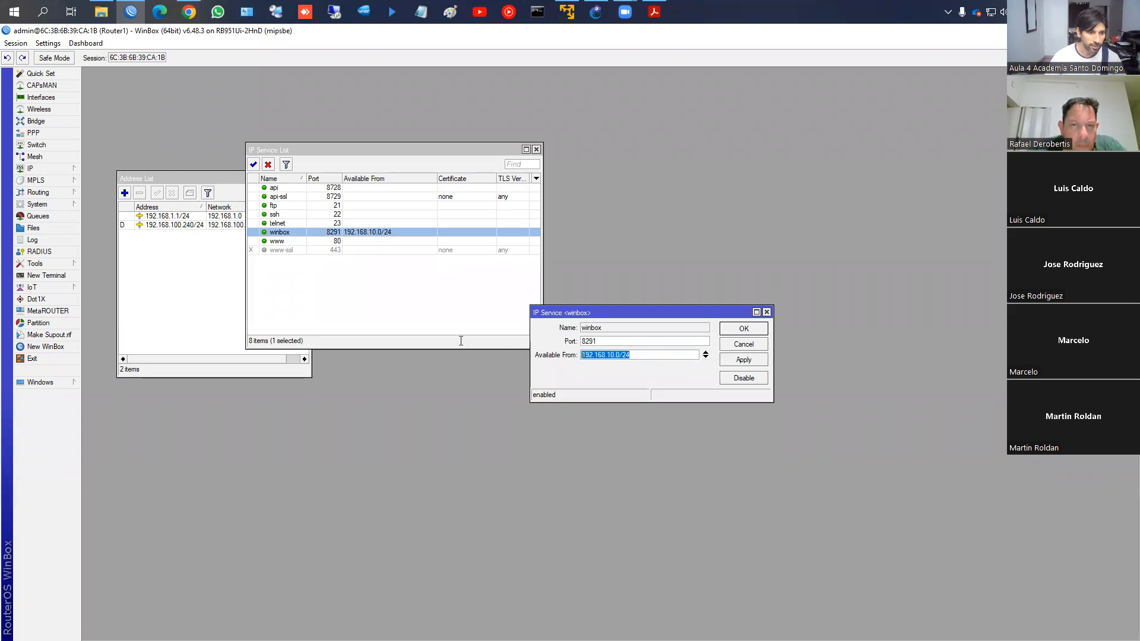
{"action": "key", "text": "BackSpace"}
{"action": "left_click", "coordinate": [705, 355]}
{"action": "left_click", "coordinate": [743, 359]}
{"action": "left_click", "coordinate": [745, 331]}
{"action": "key", "text": "alt+Tab"}
{"action": "left_click", "coordinate": [131, 11]}
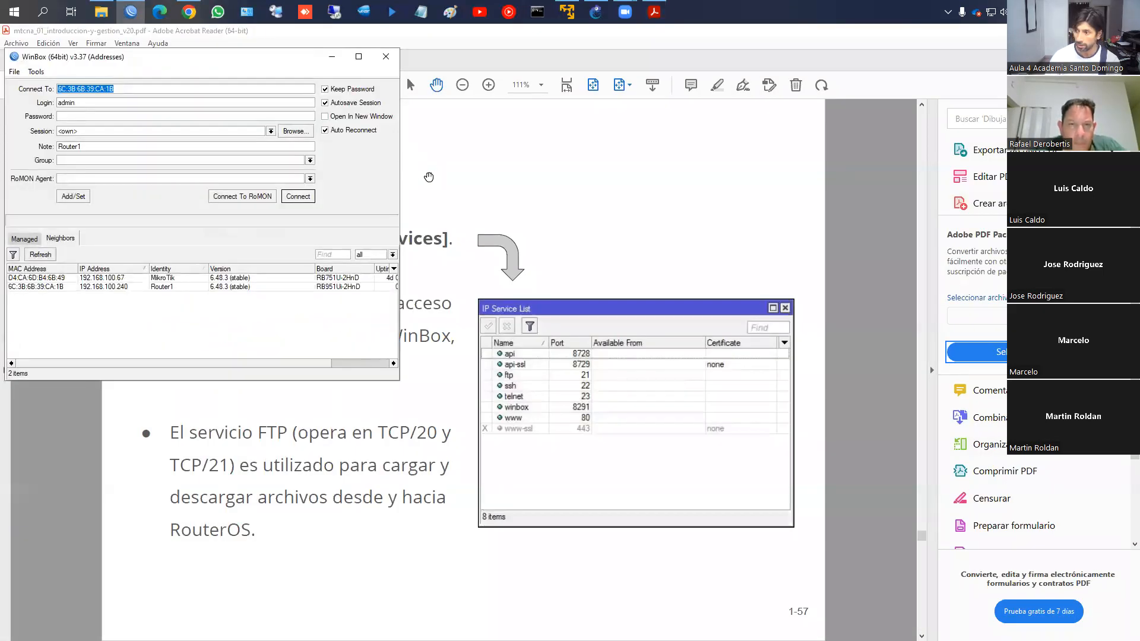
Log back in to Router1 at 192.168.100.240 and inspect the winbox and api service entries
{"action": "left_click", "coordinate": [98, 287]}
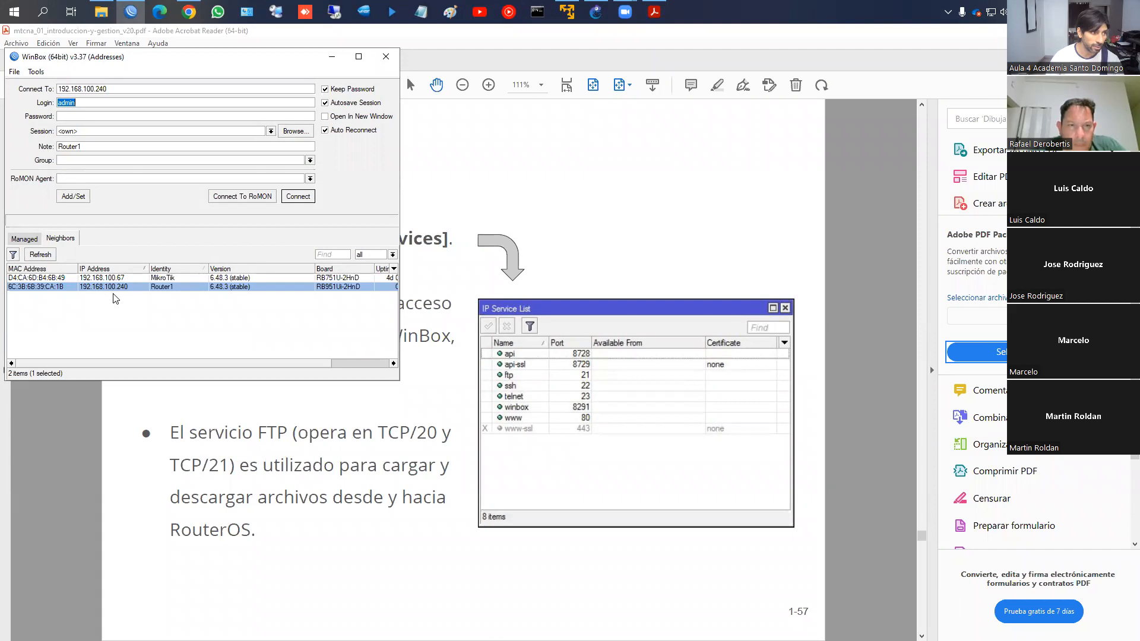
{"action": "left_click", "coordinate": [295, 196]}
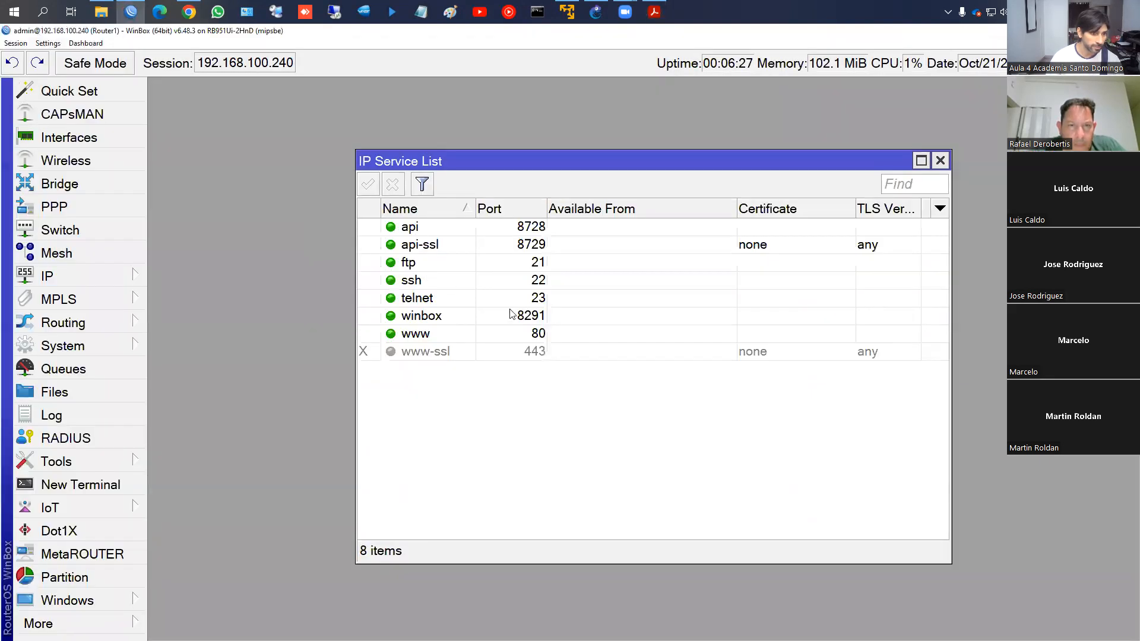
{"action": "left_click", "coordinate": [516, 316]}
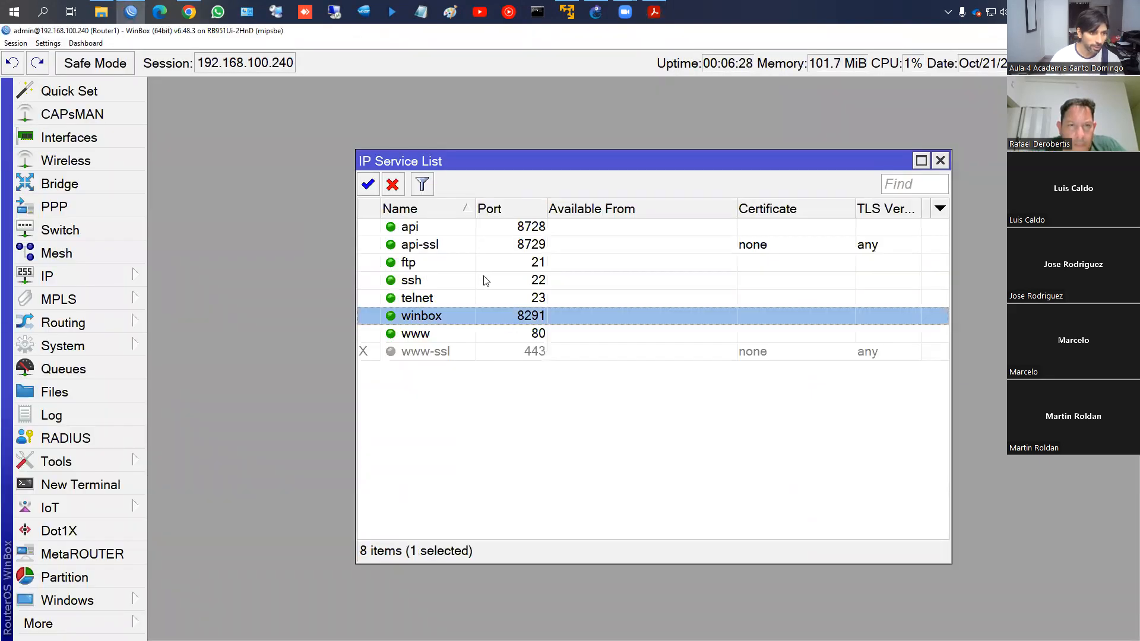
{"action": "left_click", "coordinate": [422, 229]}
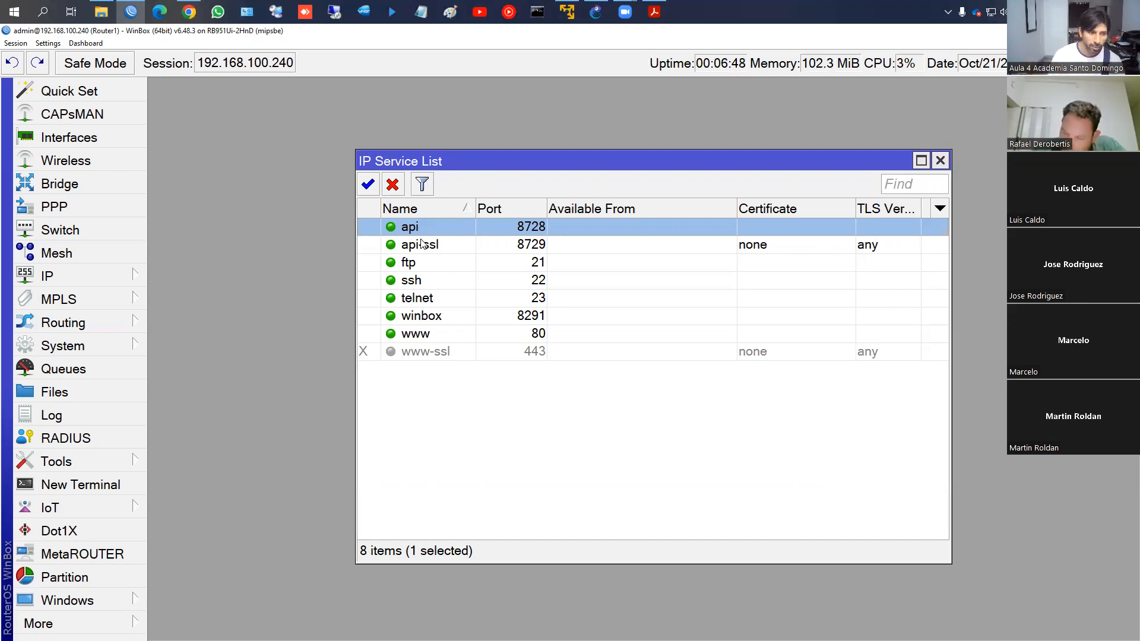
Disable the api, api-ssl, ftp, ssh and telnet services
{"action": "left_click", "coordinate": [446, 336], "text": "shift"}
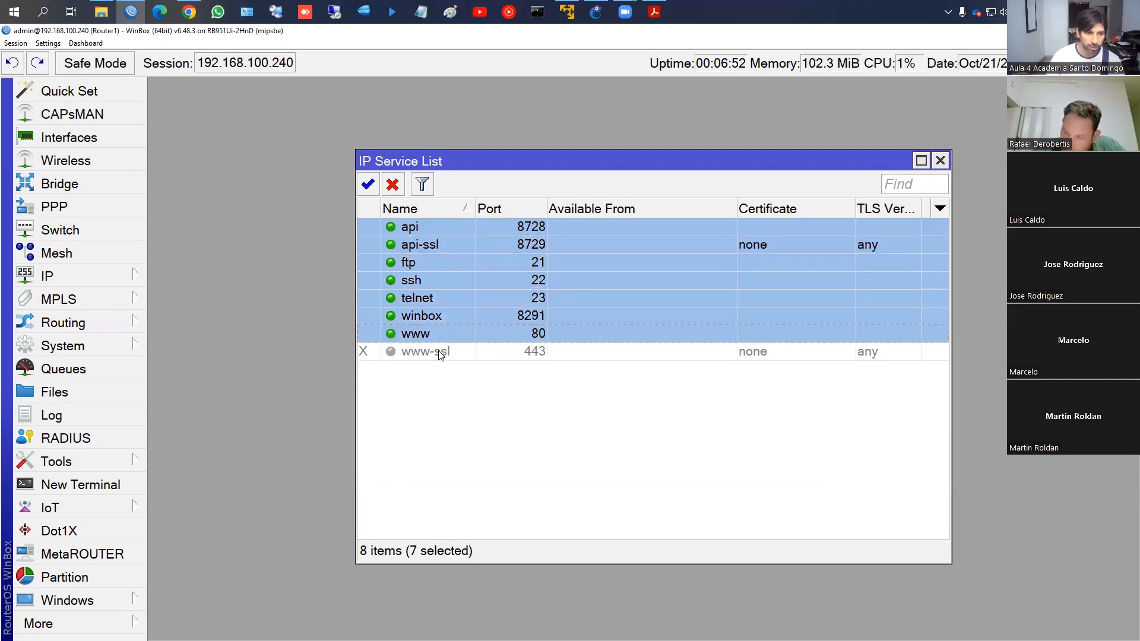
{"action": "left_click", "coordinate": [440, 355]}
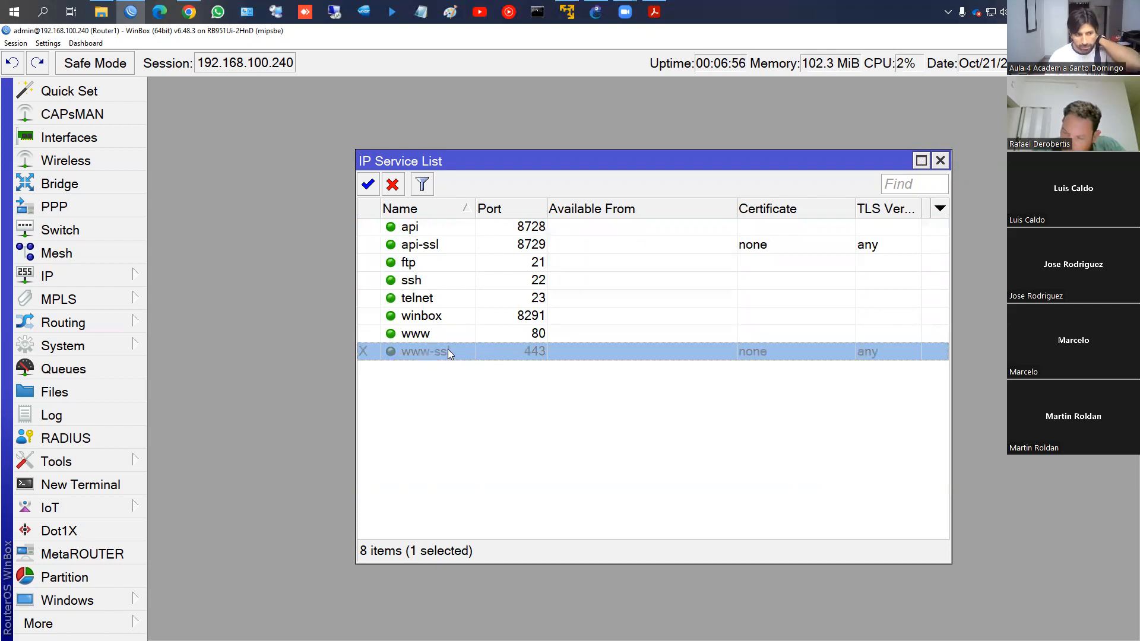
{"action": "left_click", "coordinate": [426, 232]}
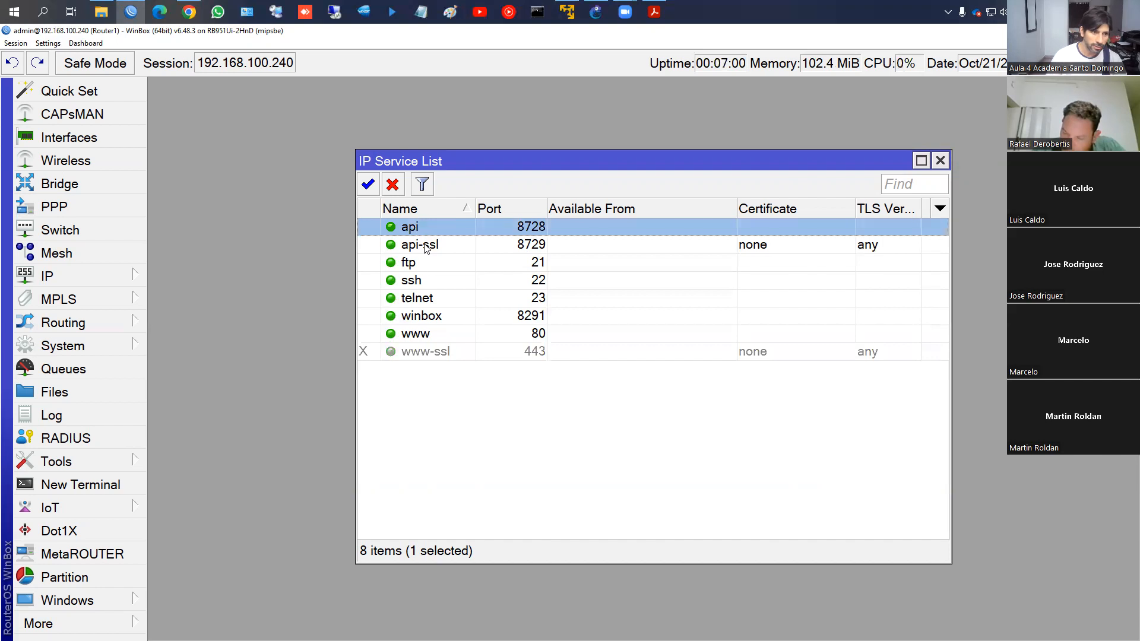
{"action": "left_click", "coordinate": [497, 317]}
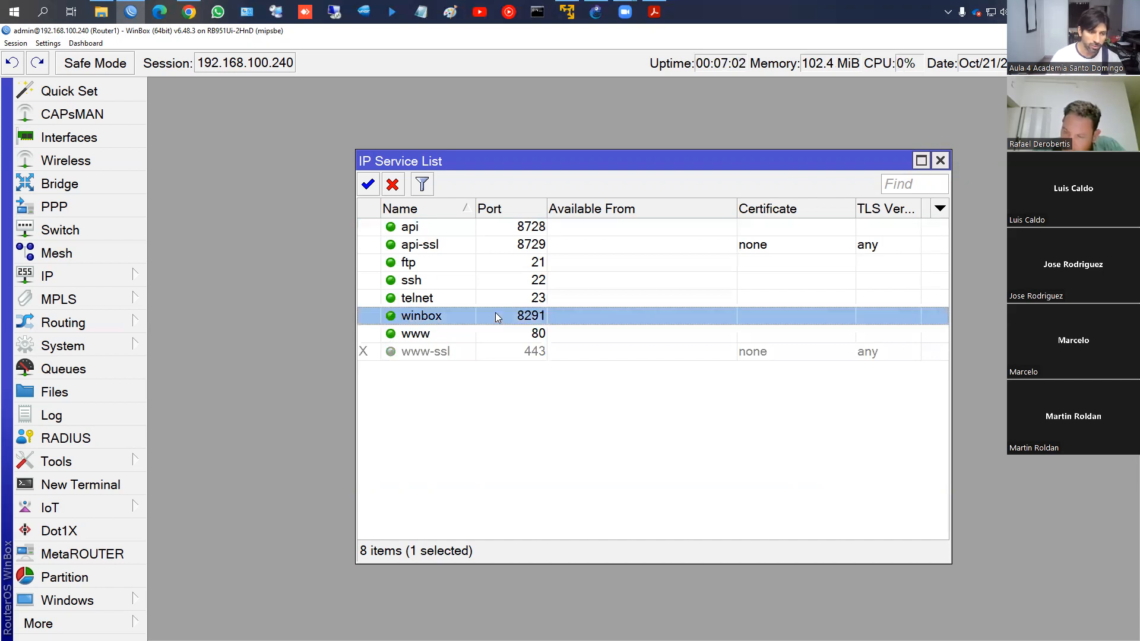
{"action": "left_click", "coordinate": [417, 232]}
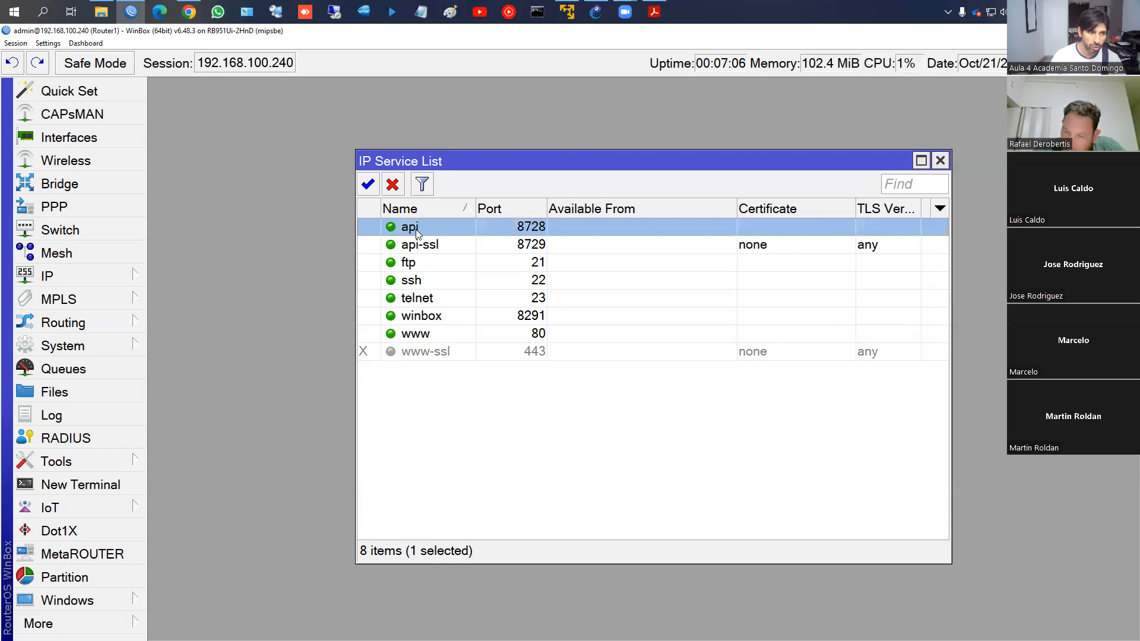
{"action": "left_click", "coordinate": [418, 247]}
{"action": "left_click", "coordinate": [417, 270]}
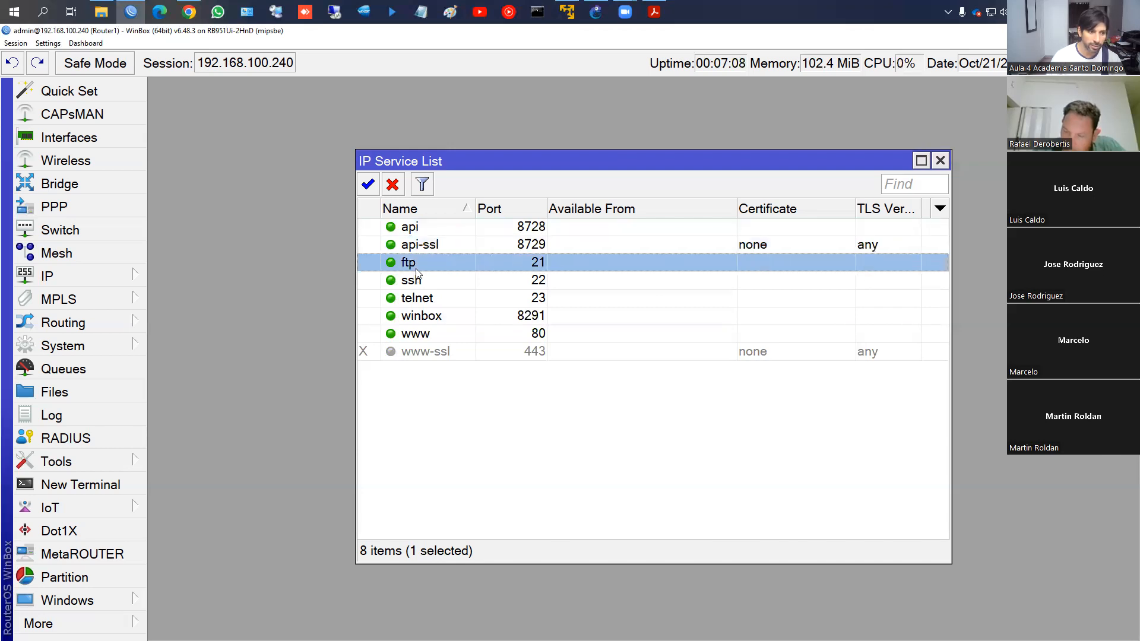
{"action": "left_click", "coordinate": [420, 233]}
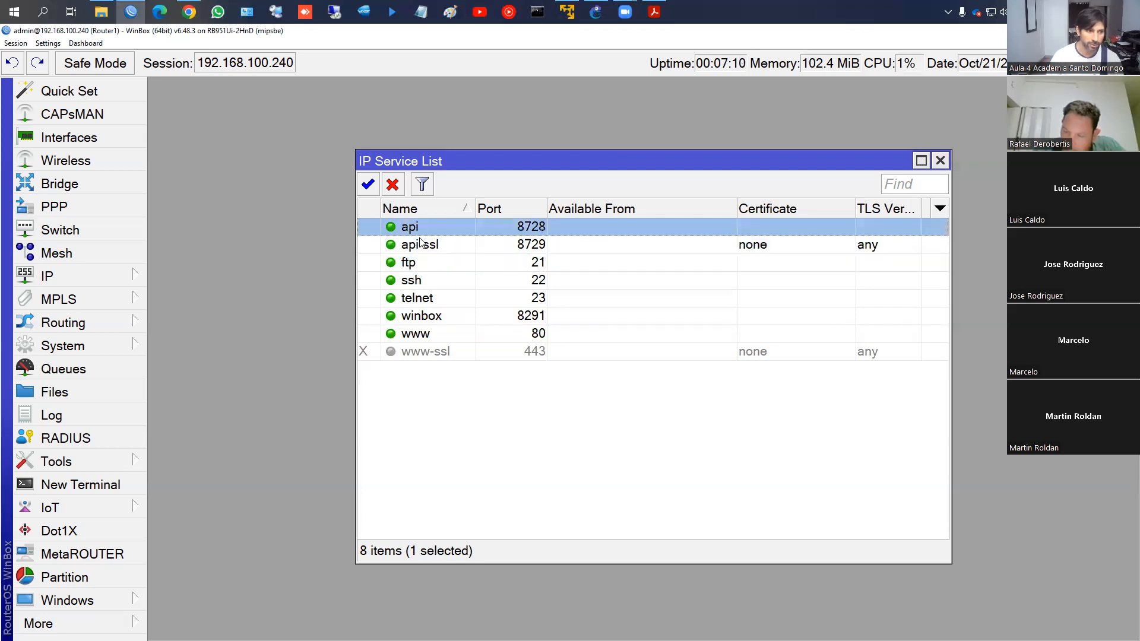
{"action": "left_click", "coordinate": [425, 299], "text": "shift"}
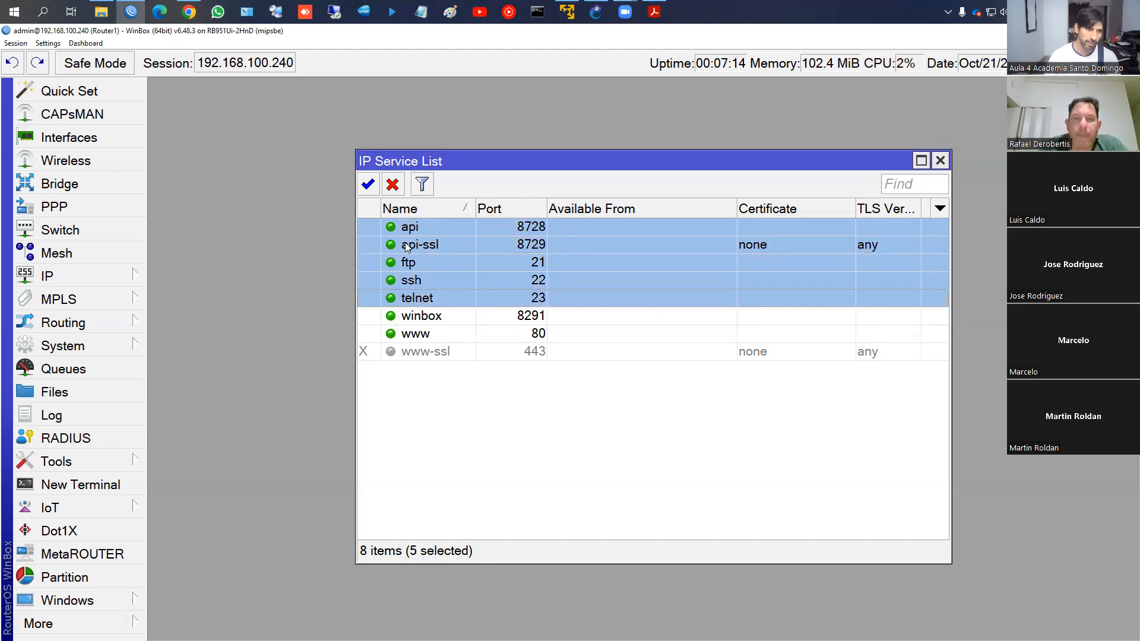
{"action": "left_click", "coordinate": [392, 184]}
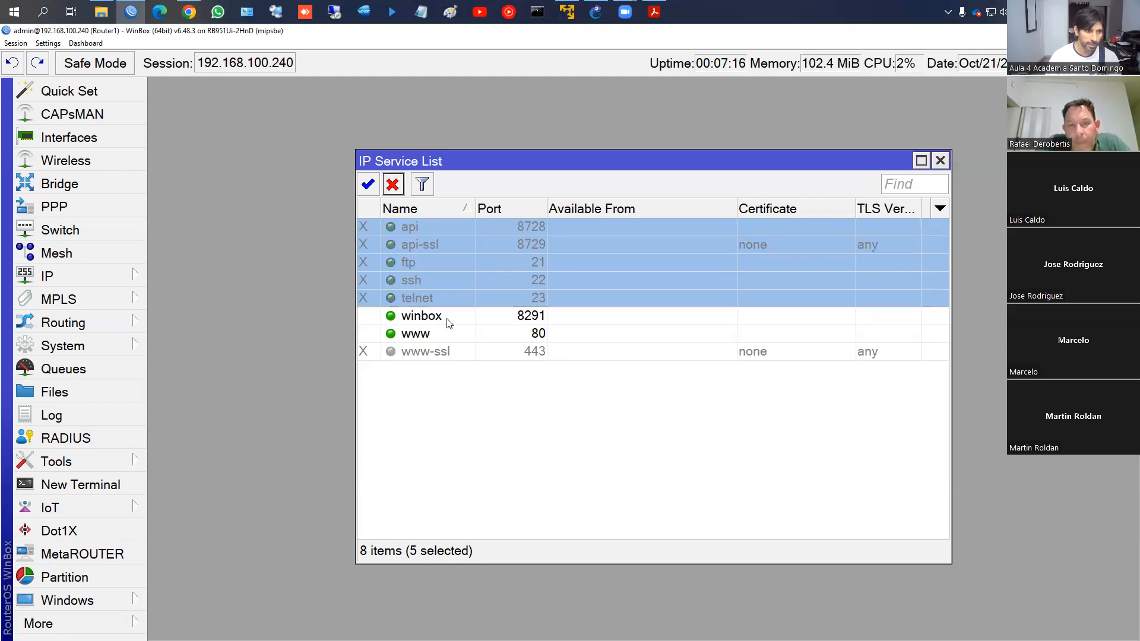
Select the www service and close the IP Service List
{"action": "left_click", "coordinate": [437, 337]}
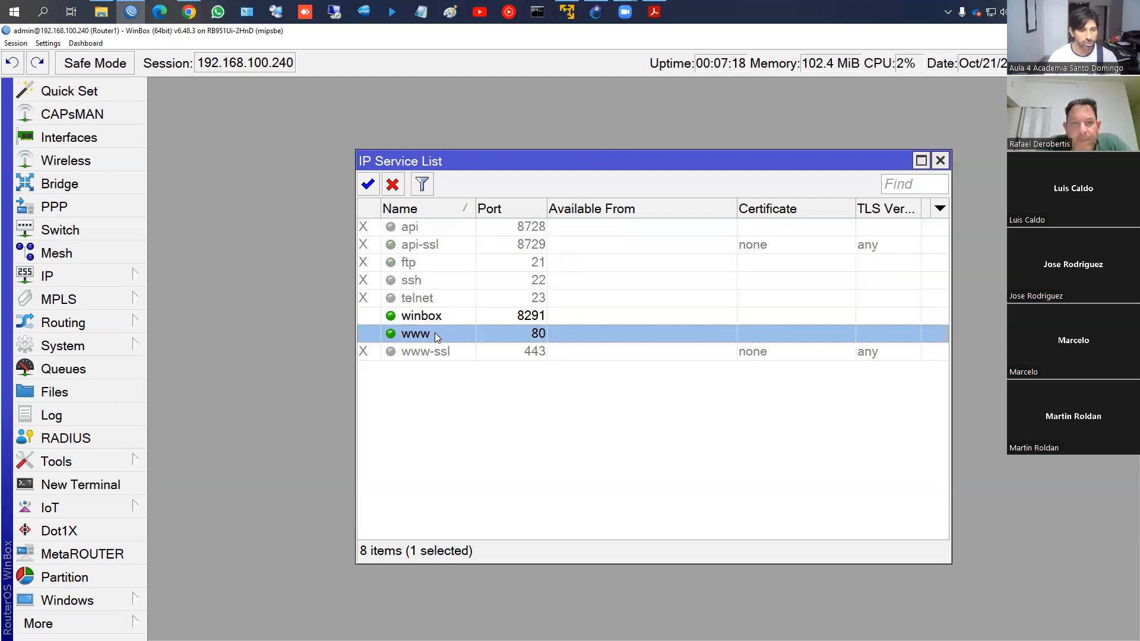
{"action": "left_click", "coordinate": [437, 323]}
{"action": "left_click", "coordinate": [432, 337]}
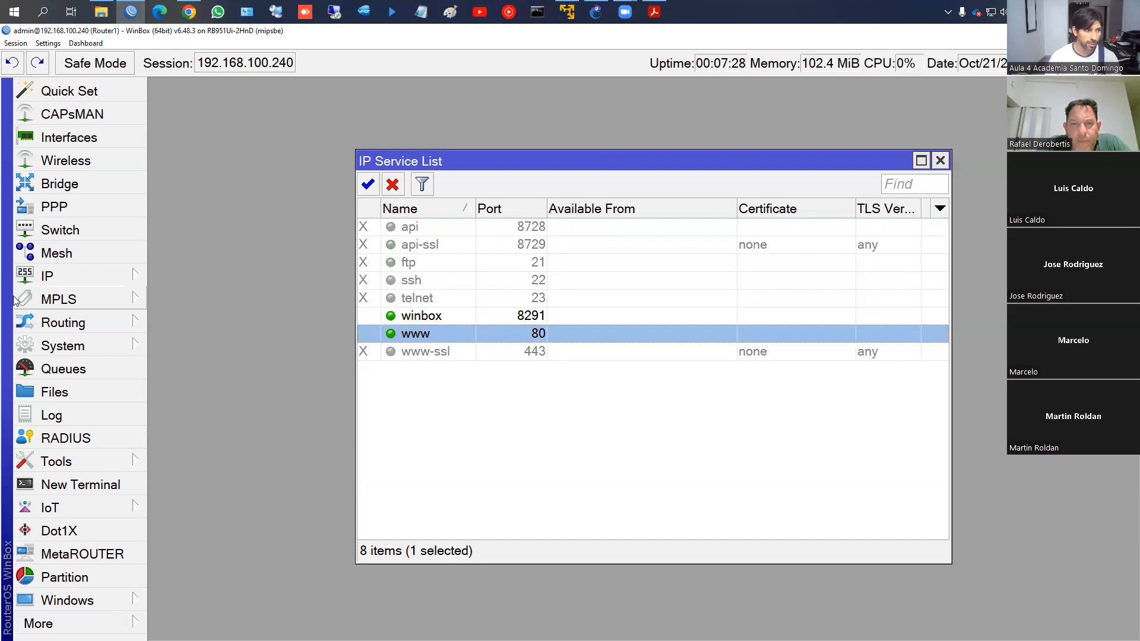
{"action": "left_click", "coordinate": [52, 280]}
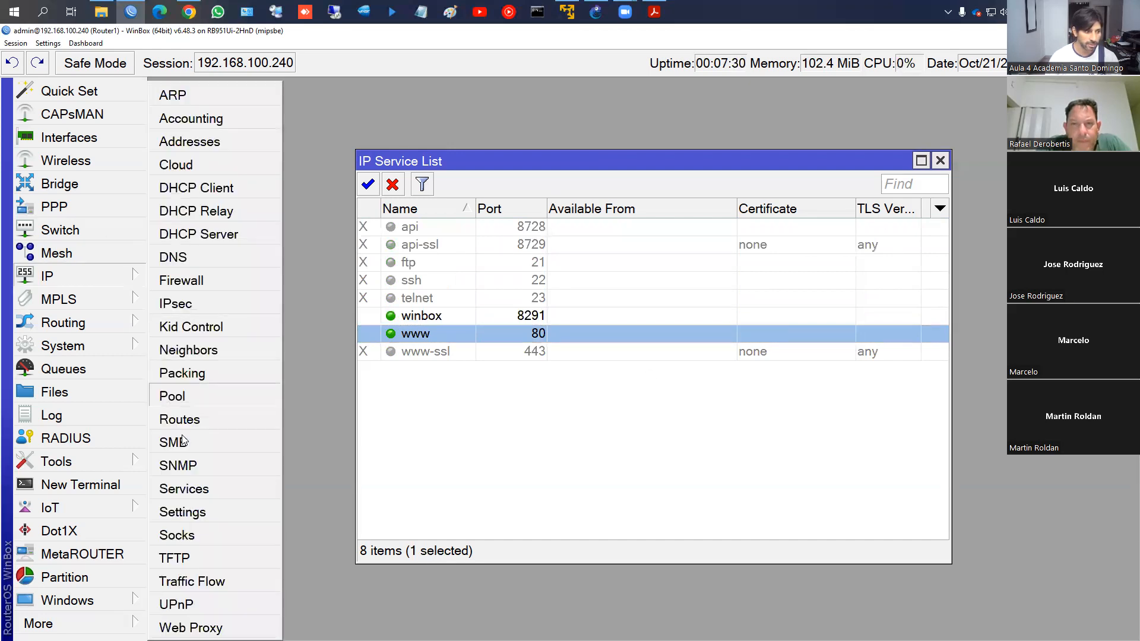
{"action": "left_click", "coordinate": [458, 446]}
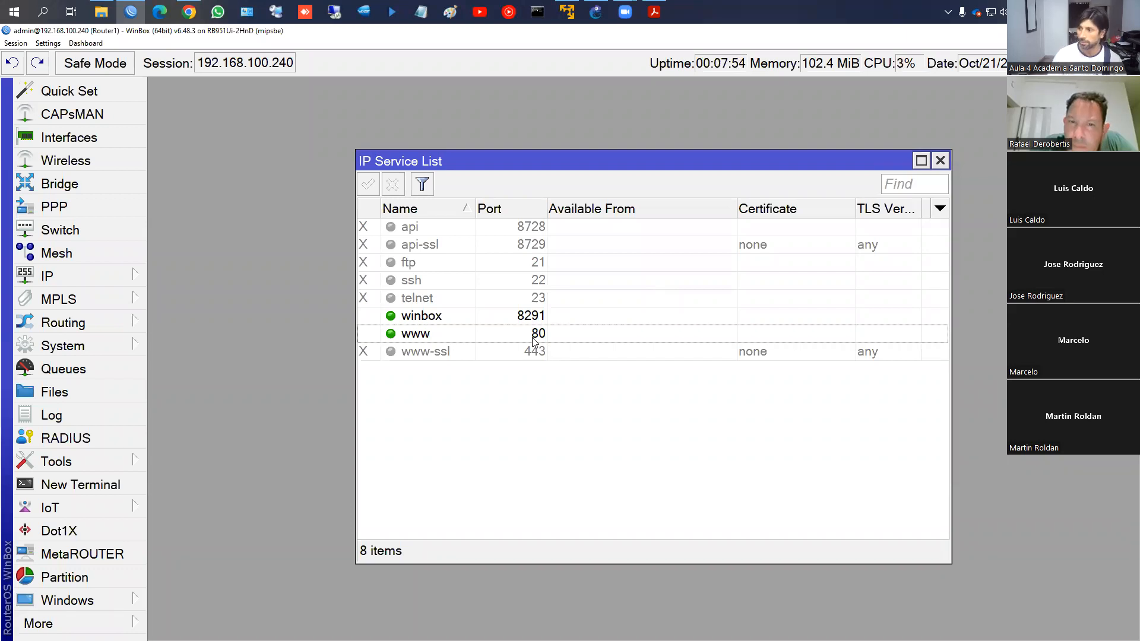
{"action": "left_click", "coordinate": [940, 161]}
Scroll the course slides to page 59 and box the word 'Backup' in red
{"action": "left_click", "coordinate": [653, 11]}
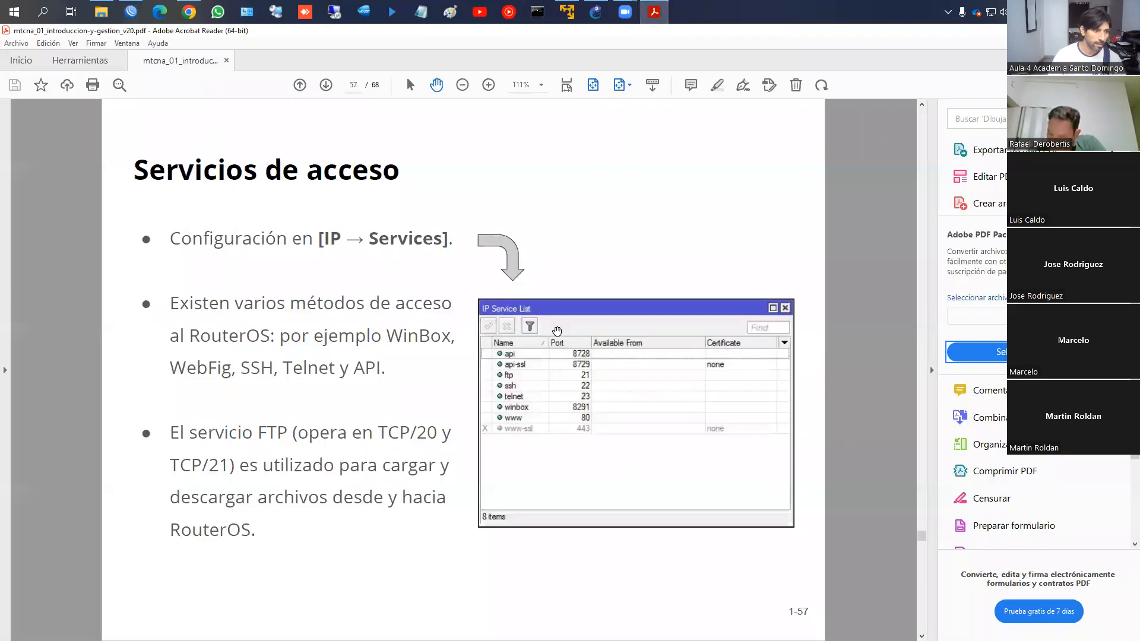
{"action": "scroll", "coordinate": [557, 330], "scroll_direction": "down", "scroll_amount": 1}
{"action": "scroll", "coordinate": [556, 330], "scroll_direction": "down", "scroll_amount": 1}
{"action": "scroll", "coordinate": [557, 331], "scroll_direction": "up", "scroll_amount": 1}
{"action": "scroll", "coordinate": [556, 331], "scroll_direction": "down", "scroll_amount": 1}
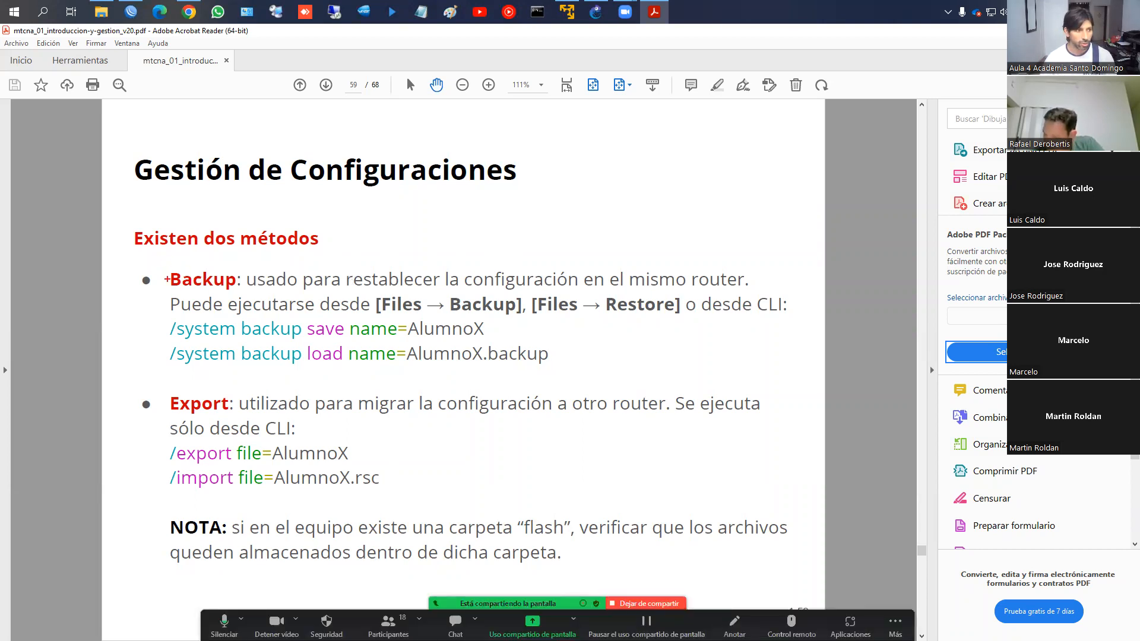
{"action": "mouse_move", "coordinate": [161, 270]}
{"action": "left_mouse_down"}
{"action": "mouse_move", "coordinate": [215, 294]}
{"action": "mouse_move", "coordinate": [745, 295]}
{"action": "left_mouse_up"}
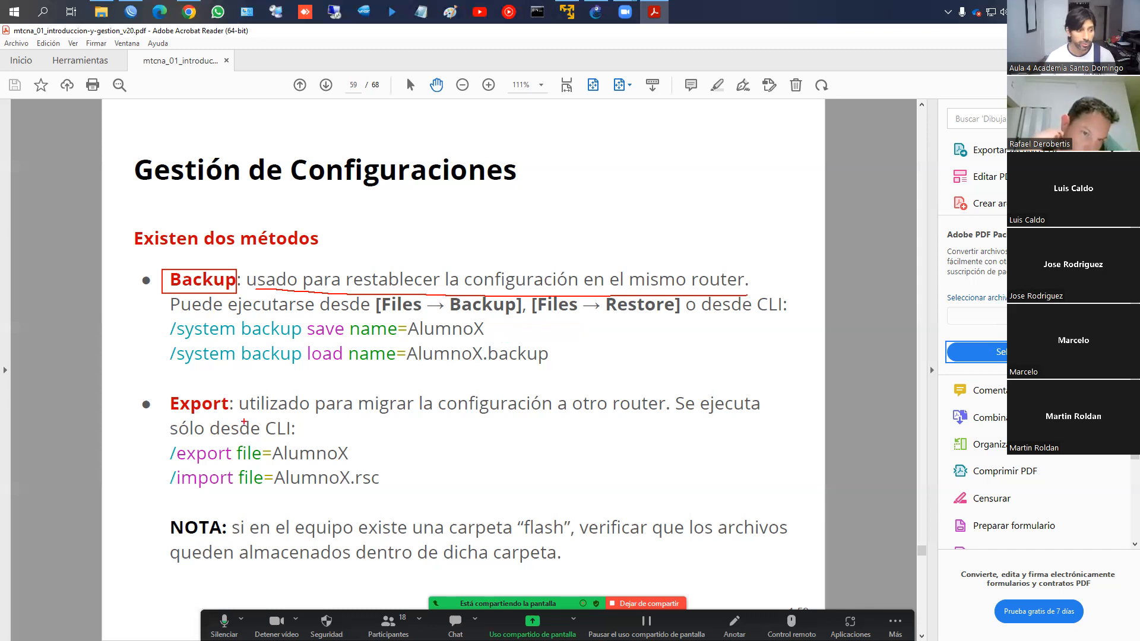
Underline the Export purpose, box /export and /import, and underline the backup save and load lines
{"action": "left_click_drag", "start_coordinate": [240, 410], "coordinate": [668, 417]}
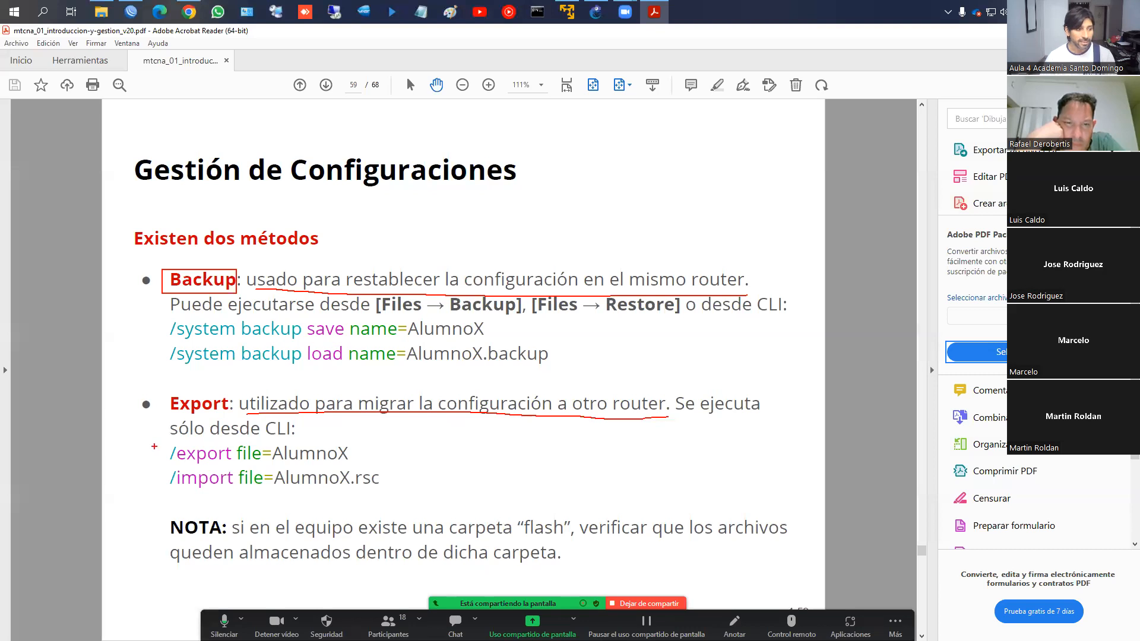
{"action": "left_click_drag", "start_coordinate": [154, 470], "coordinate": [154, 491]}
{"action": "mouse_move", "coordinate": [155, 440]}
{"action": "left_mouse_down"}
{"action": "mouse_move", "coordinate": [385, 440]}
{"action": "mouse_move", "coordinate": [411, 495]}
{"action": "mouse_move", "coordinate": [151, 490]}
{"action": "left_mouse_up"}
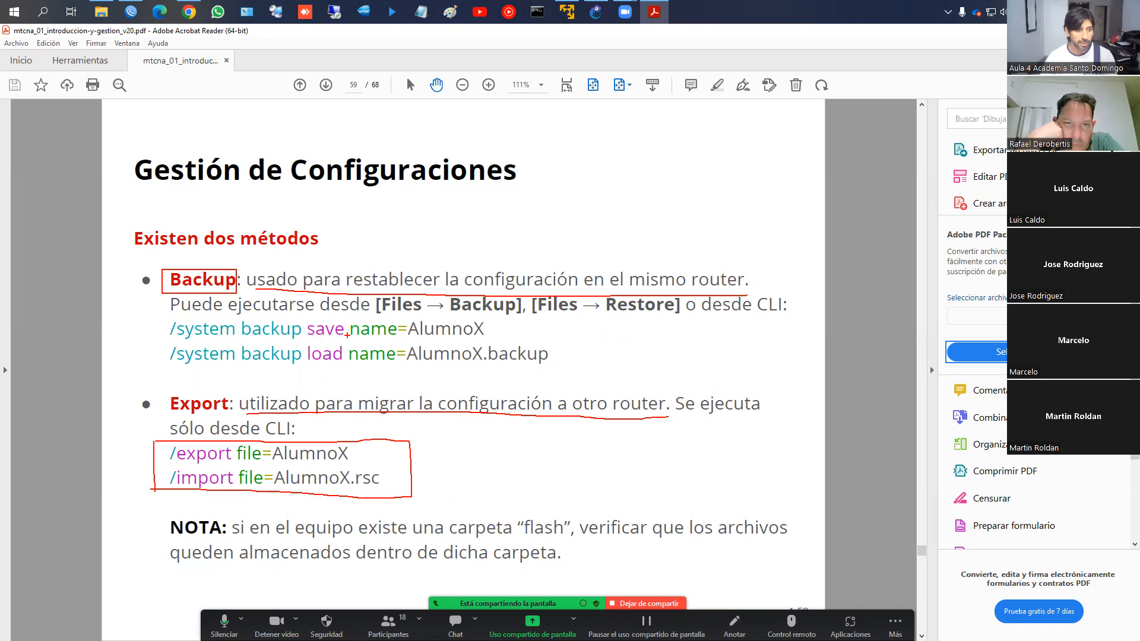
{"action": "left_click_drag", "start_coordinate": [414, 342], "coordinate": [484, 336]}
{"action": "left_click_drag", "start_coordinate": [184, 366], "coordinate": [558, 367]}
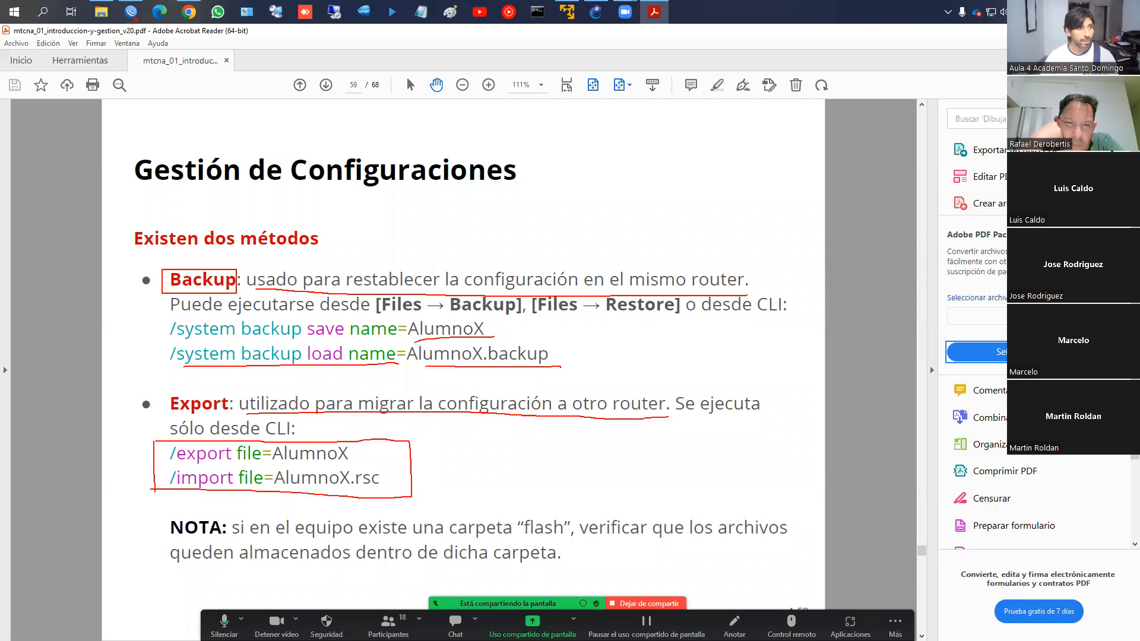
{"action": "left_click", "coordinate": [131, 12]}
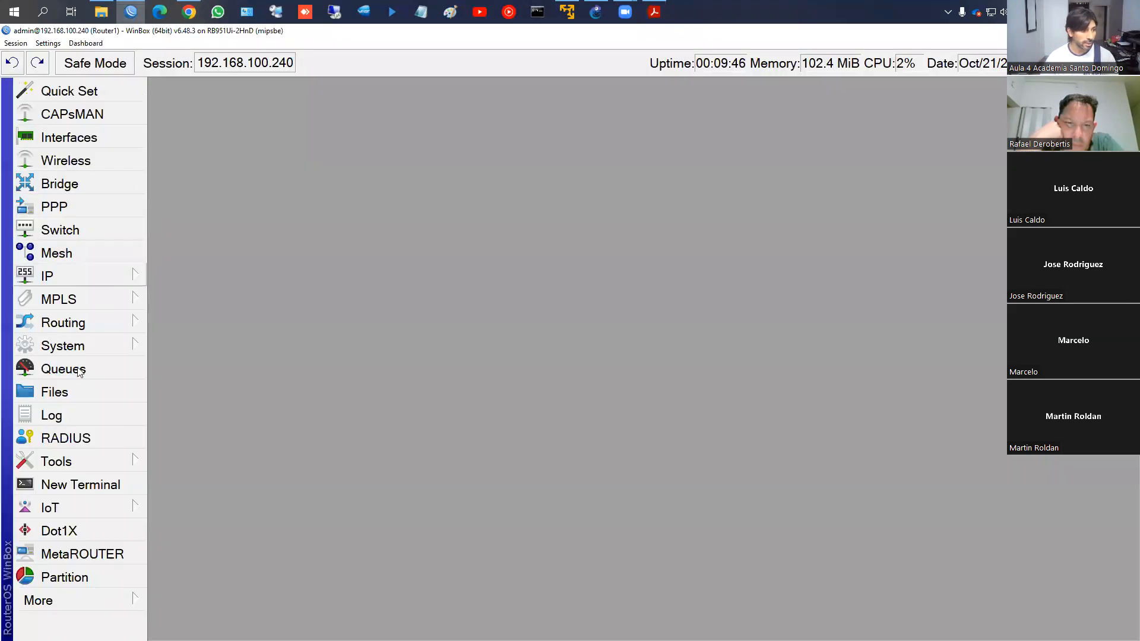
Delete auto-before-reset.backup and l7.rsc from the router's File List
{"action": "left_click", "coordinate": [75, 392]}
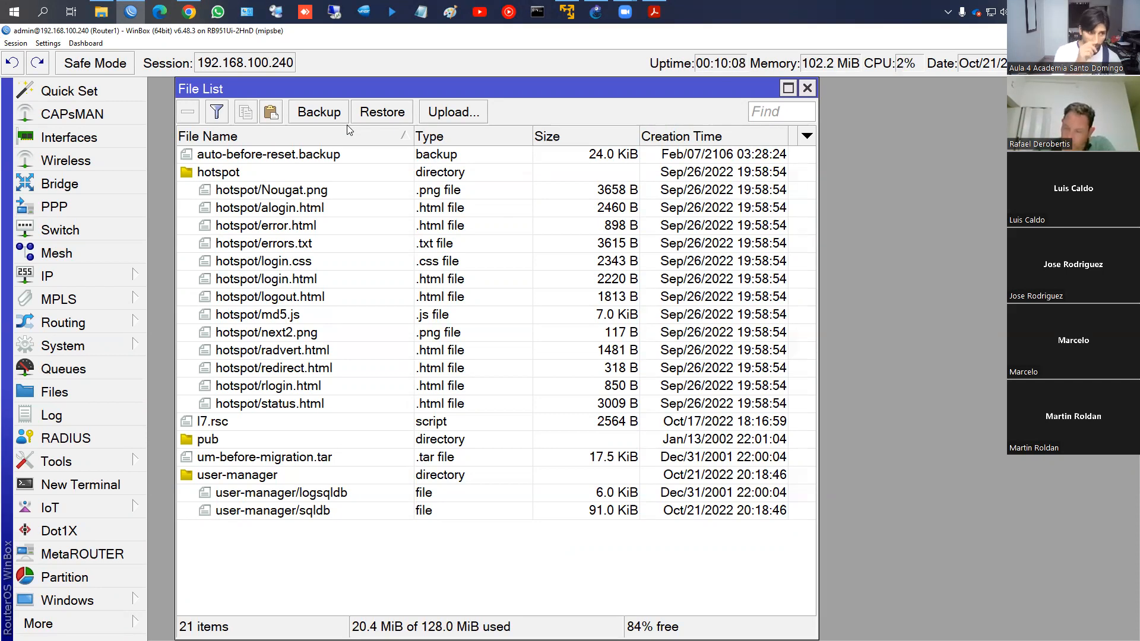
{"action": "left_click", "coordinate": [268, 158]}
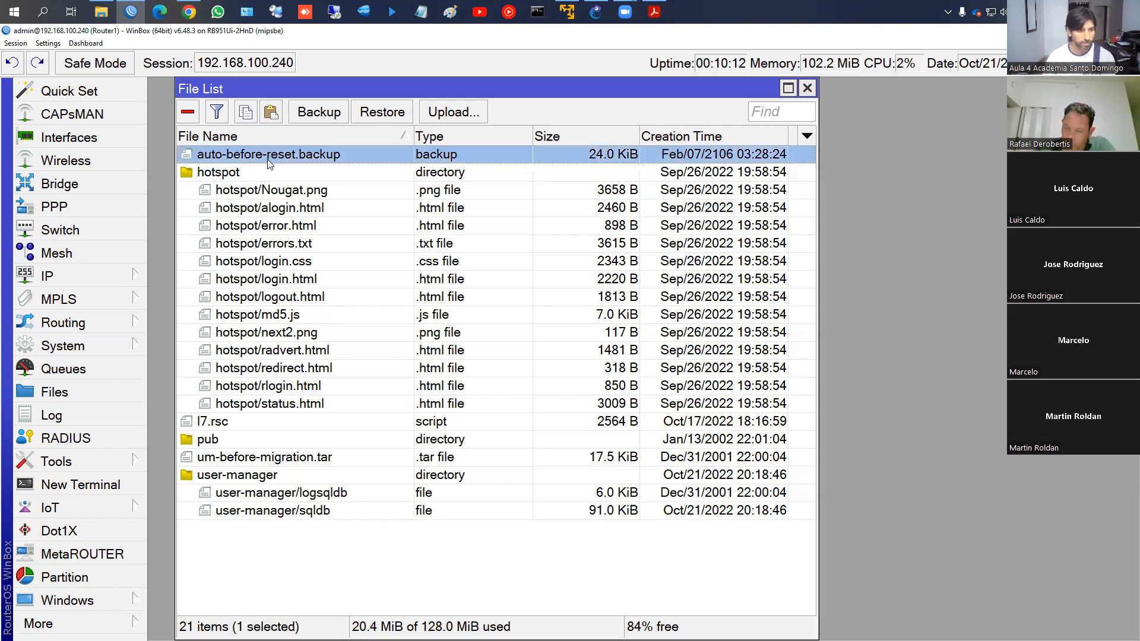
{"action": "key", "text": "Delete"}
{"action": "left_click", "coordinate": [266, 408]}
{"action": "key", "text": "Delete"}
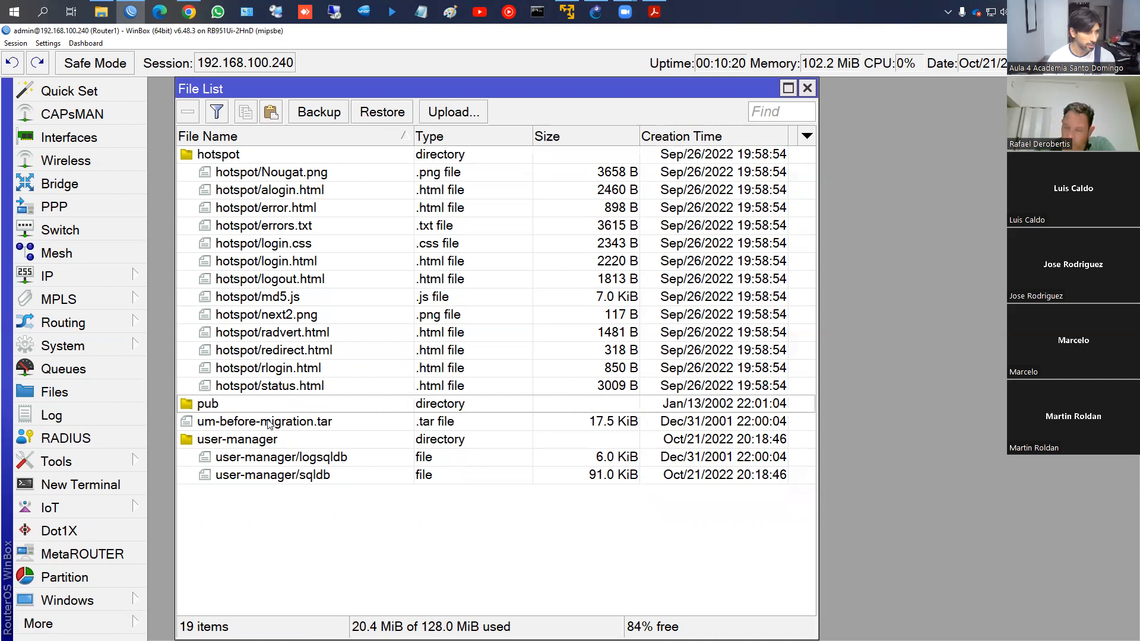
{"action": "left_click", "coordinate": [312, 119]}
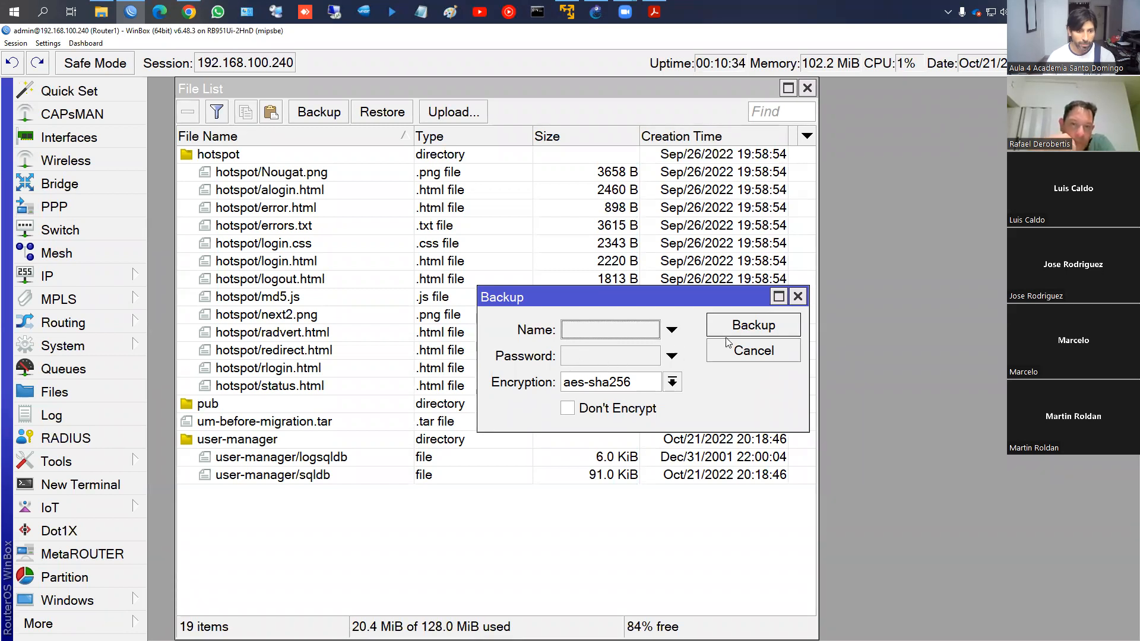
Create a default backup, then create a bckp_mkt backup and delete bckp_mkt.backup
{"action": "left_click", "coordinate": [753, 326]}
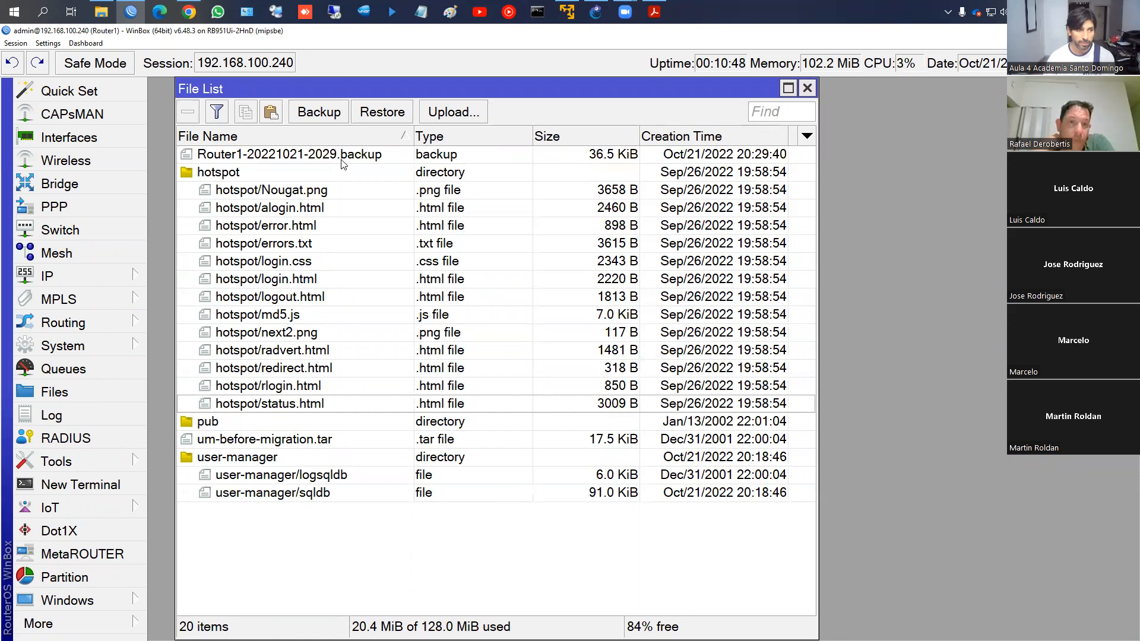
{"action": "left_click", "coordinate": [319, 112]}
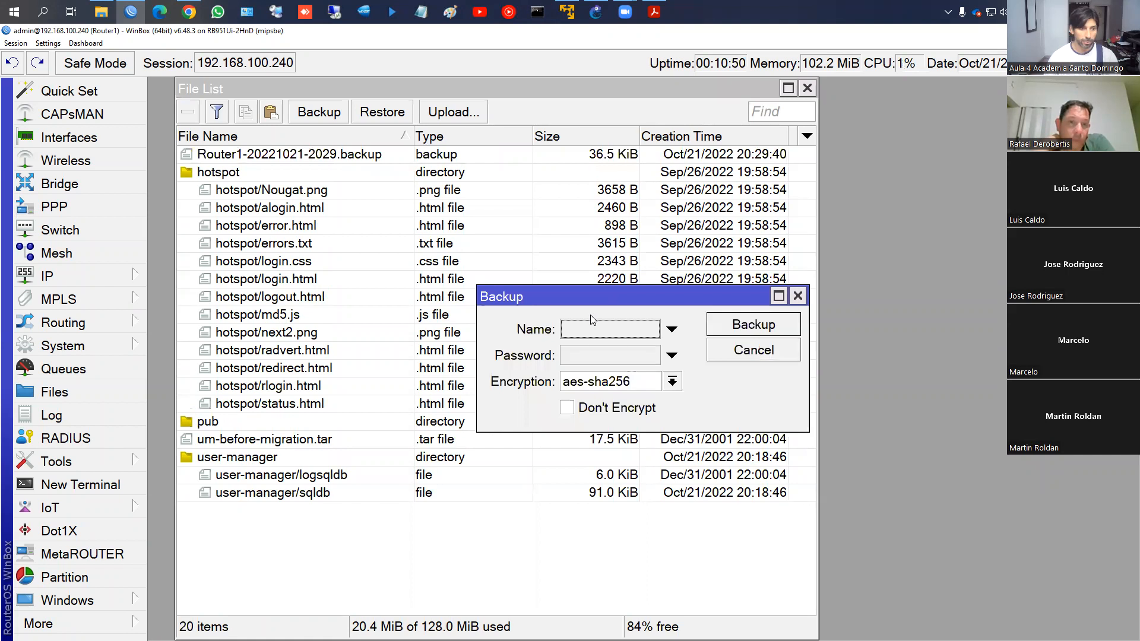
{"action": "left_click", "coordinate": [590, 327]}
{"action": "type", "text": "b"}
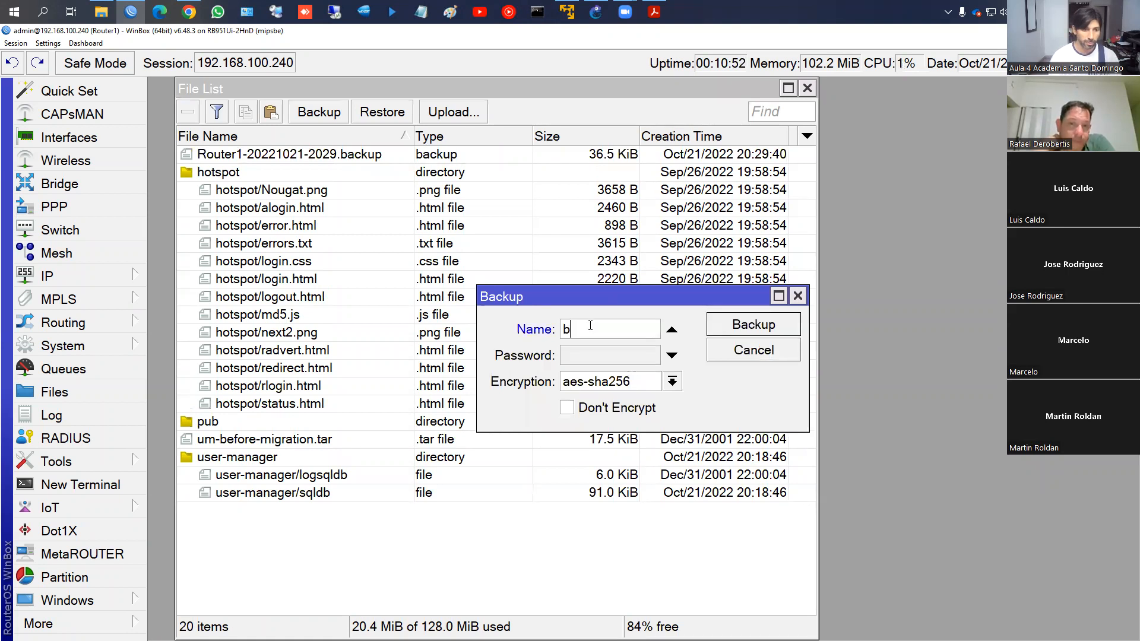
{"action": "type", "text": "ckp"}
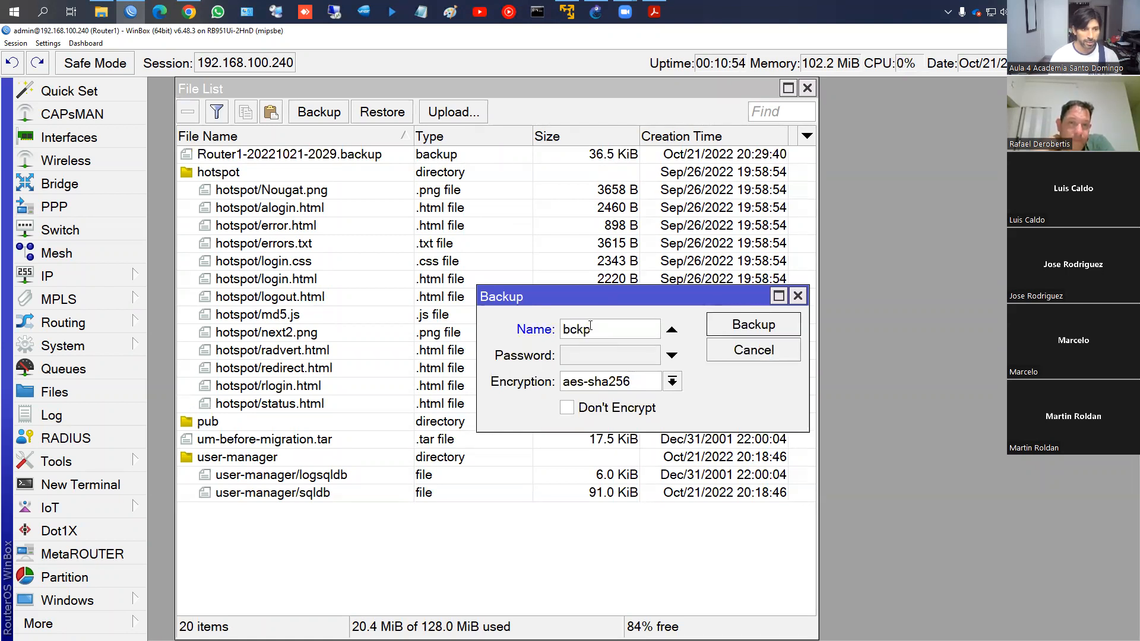
{"action": "type", "text": "_"}
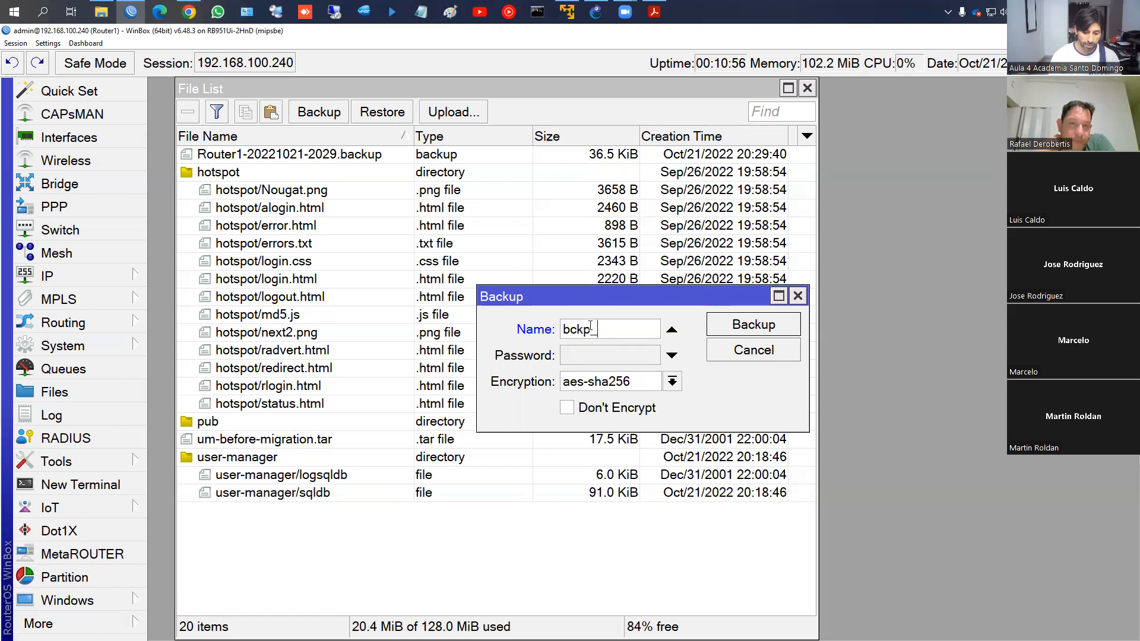
{"action": "type", "text": "mkt"}
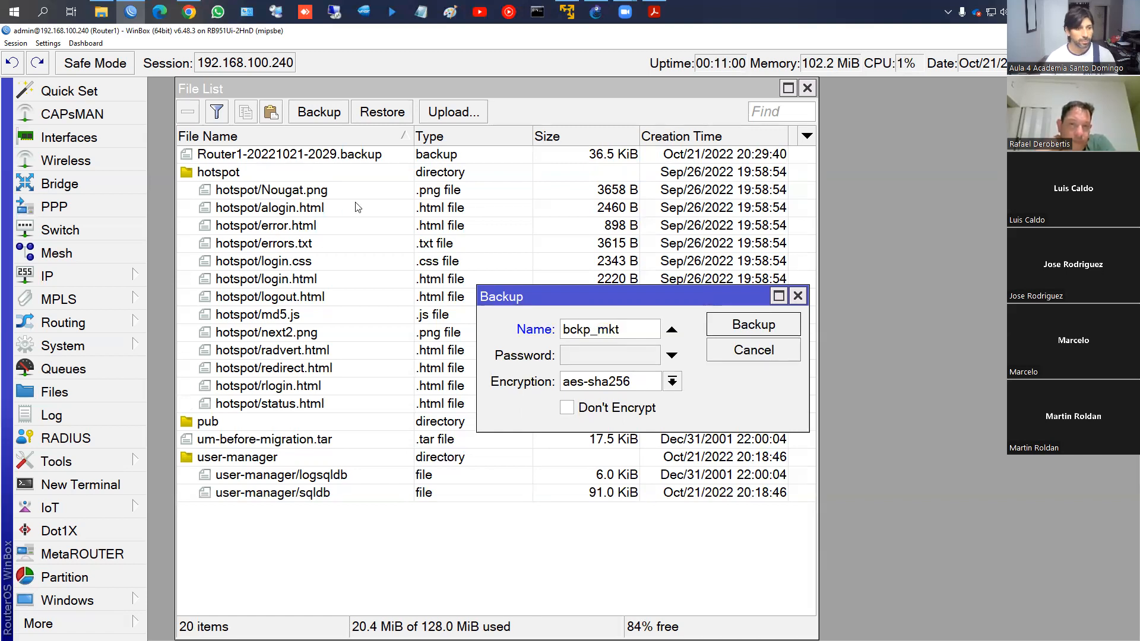
{"action": "left_click", "coordinate": [734, 331]}
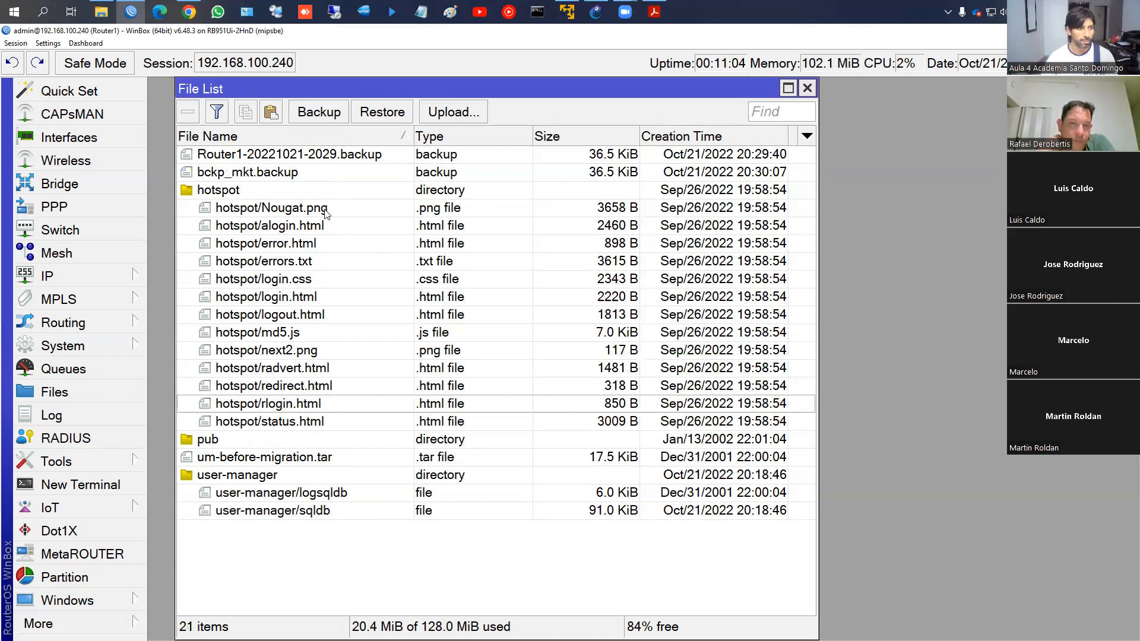
{"action": "left_click", "coordinate": [227, 177]}
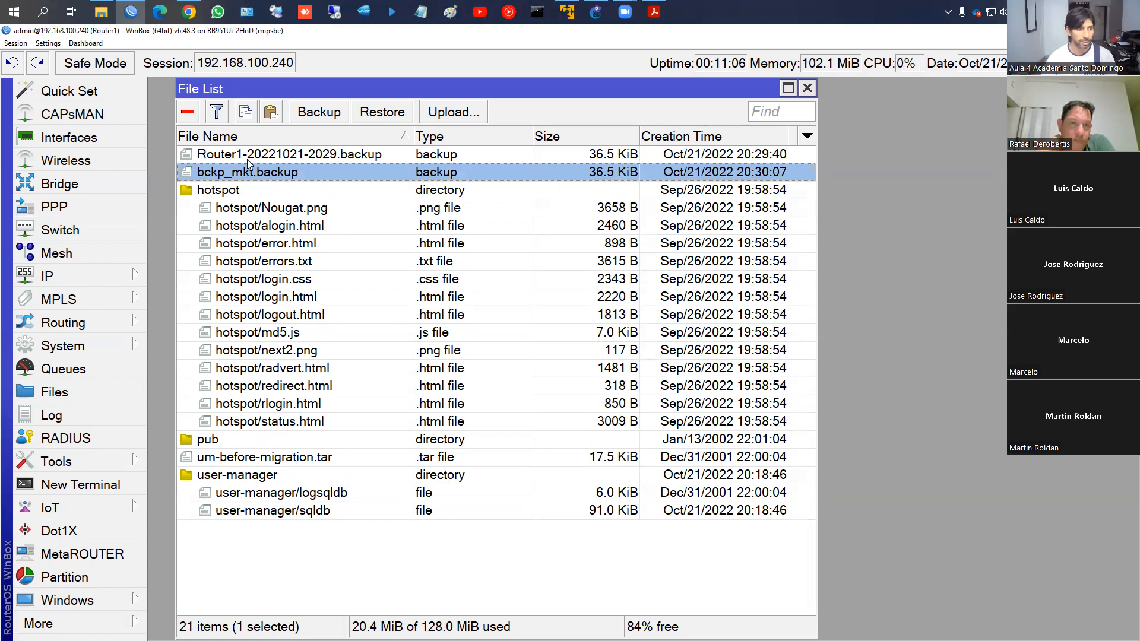
{"action": "left_click", "coordinate": [188, 112]}
Request a download of Router1-20221021-2029.backup to the computer
{"action": "left_click", "coordinate": [196, 152]}
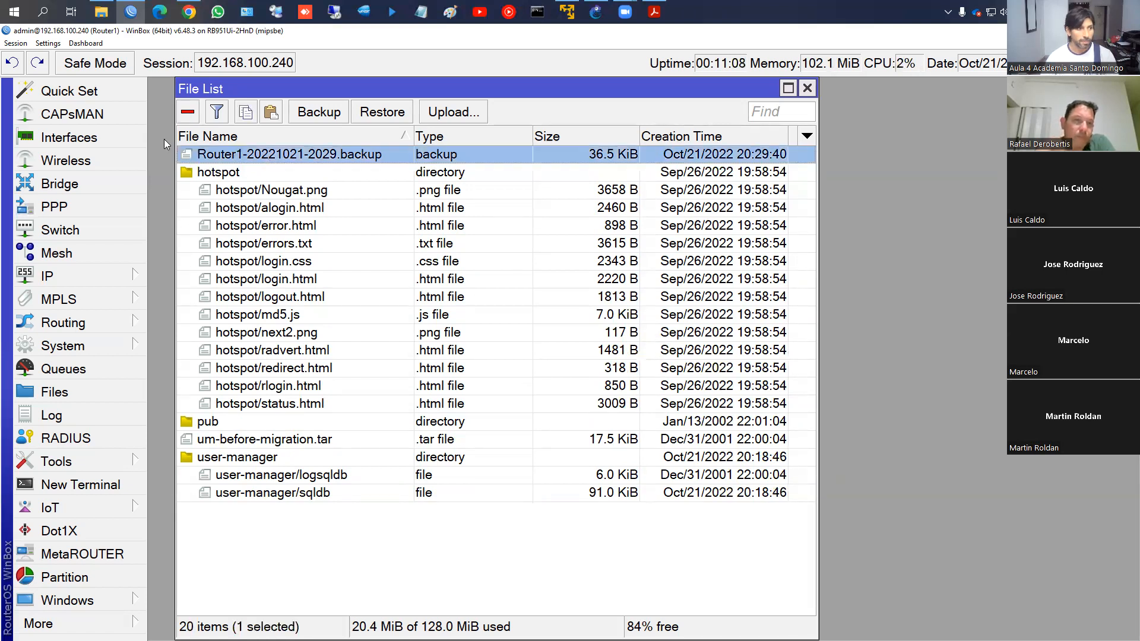
{"action": "right_click", "coordinate": [289, 159]}
{"action": "left_click", "coordinate": [307, 253]}
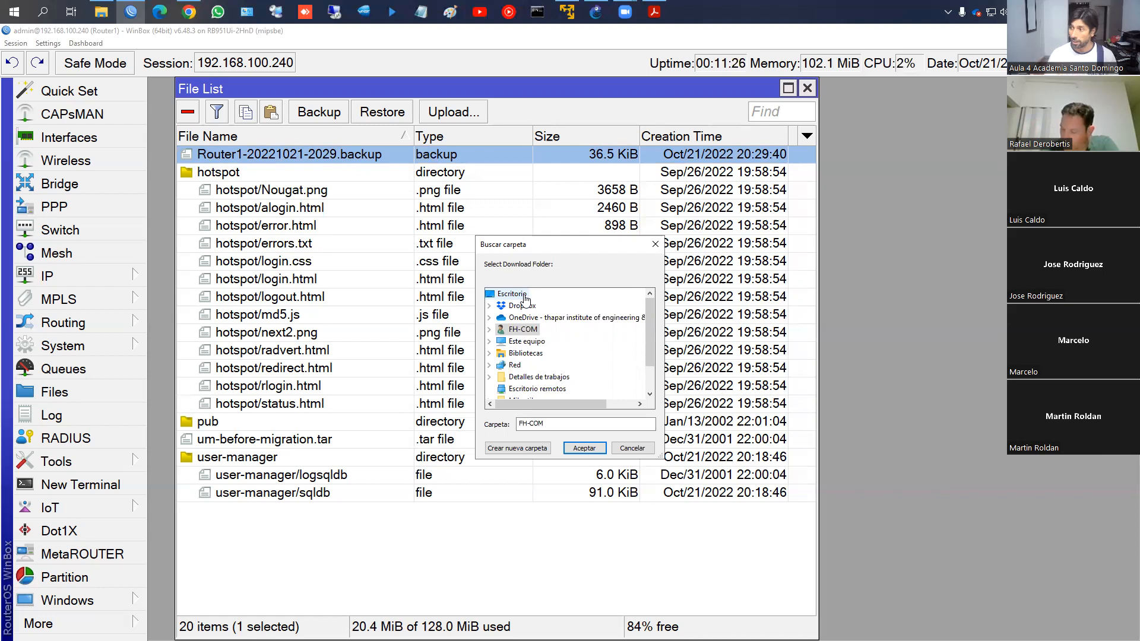
Choose Escritorio as the download folder and confirm
{"action": "left_click", "coordinate": [513, 294]}
{"action": "left_click", "coordinate": [583, 448]}
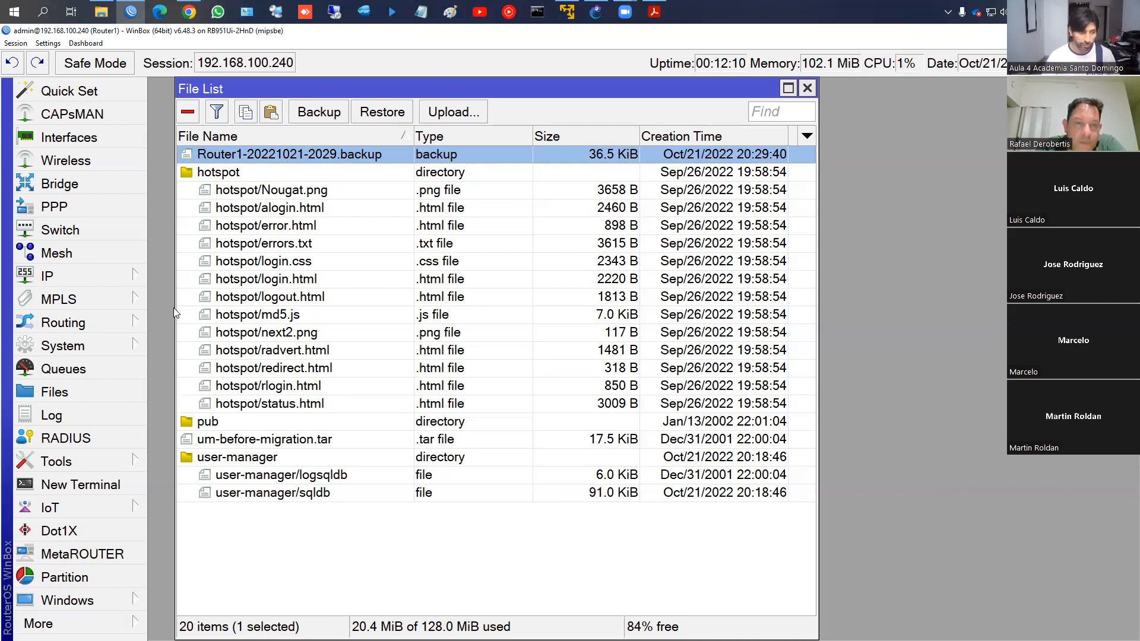
Export the router configuration from a terminal to the file respaldo
{"action": "left_click", "coordinate": [87, 487]}
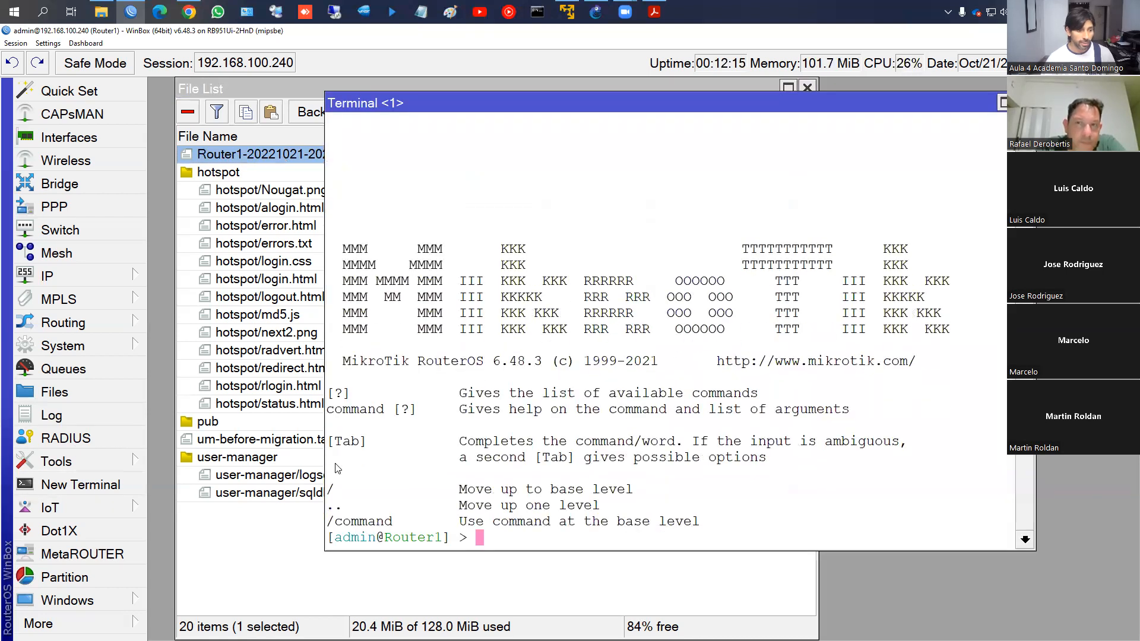
{"action": "type", "text": "export f"}
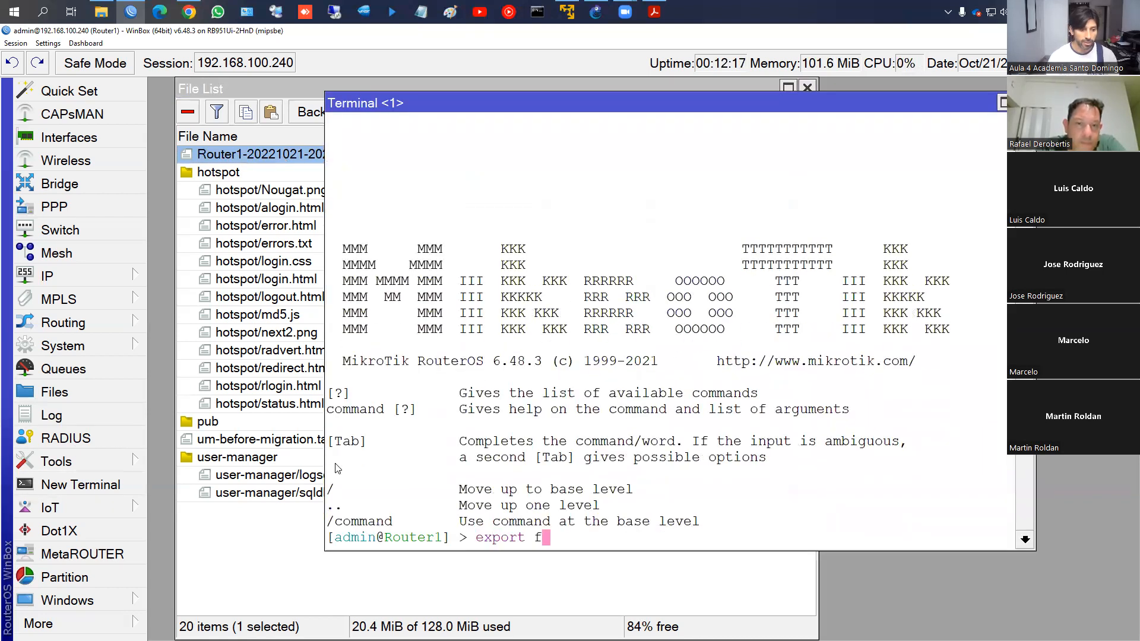
{"action": "key", "text": "Tab"}
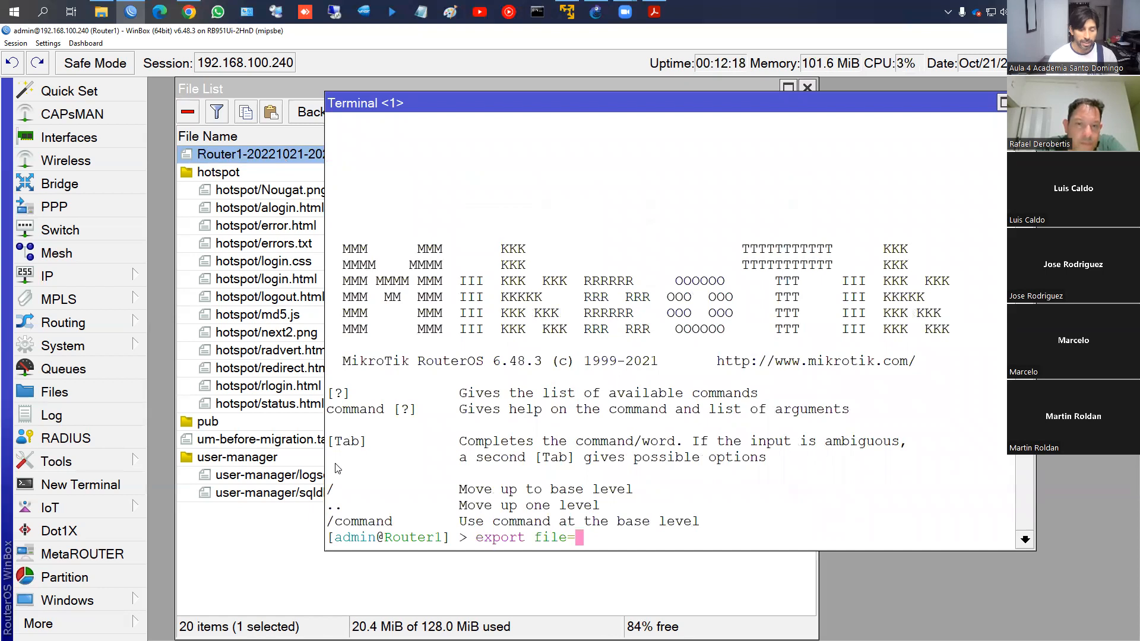
{"action": "type", "text": "respaldo"}
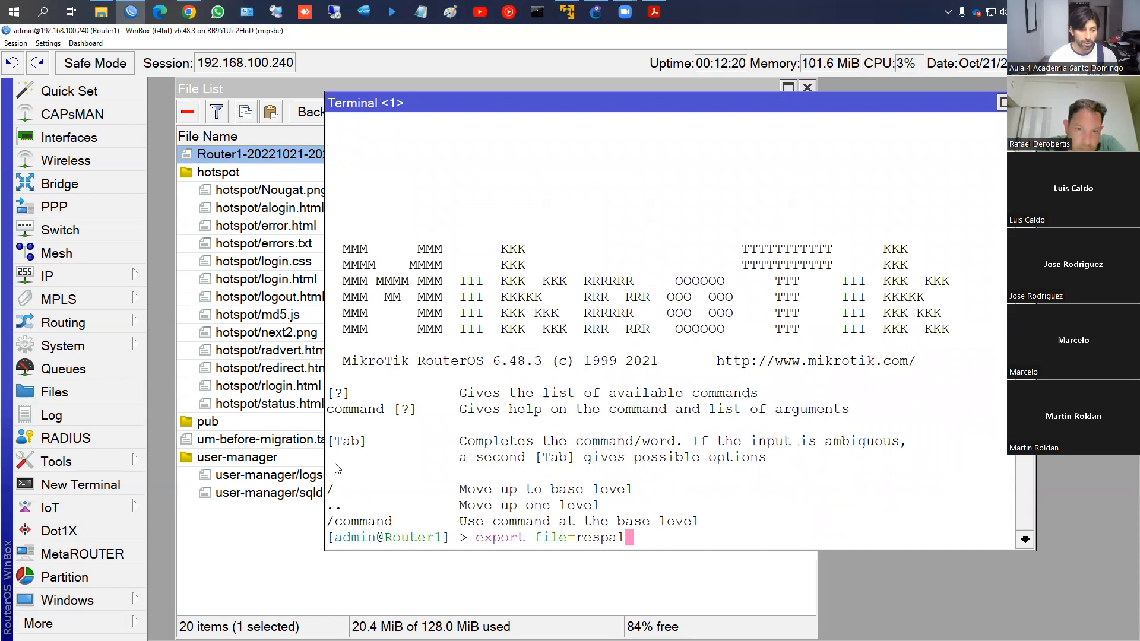
{"action": "key", "text": "Return"}
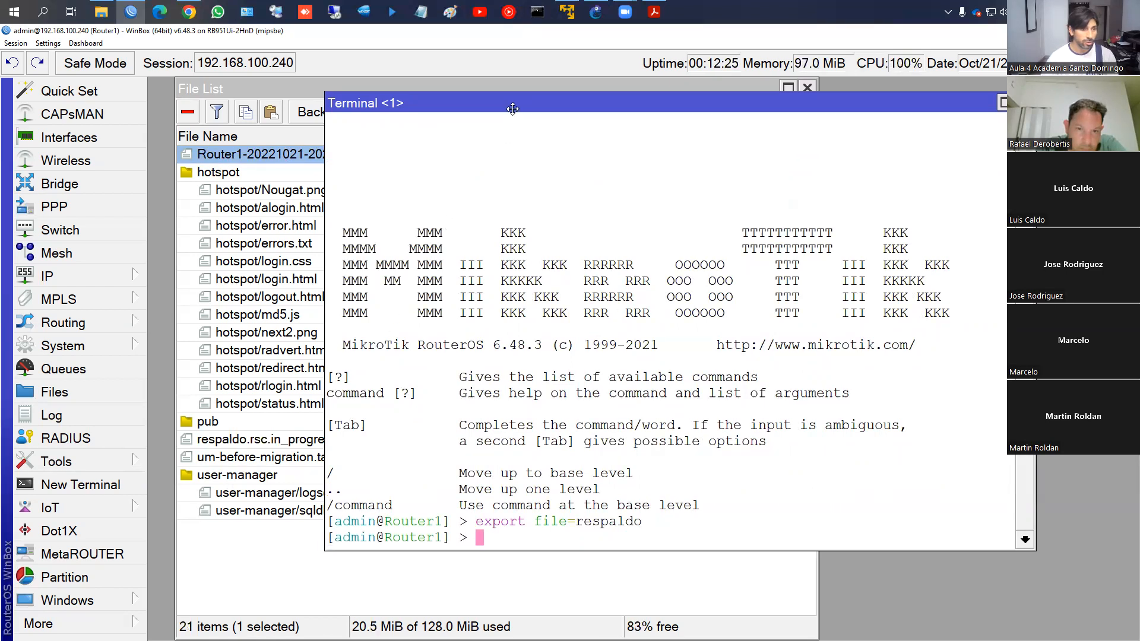
Download respaldo.rsc from the File List to the Escritorio (desktop) folder
{"action": "left_click_drag", "start_coordinate": [510, 107], "coordinate": [602, 110]}
{"action": "left_click", "coordinate": [235, 440]}
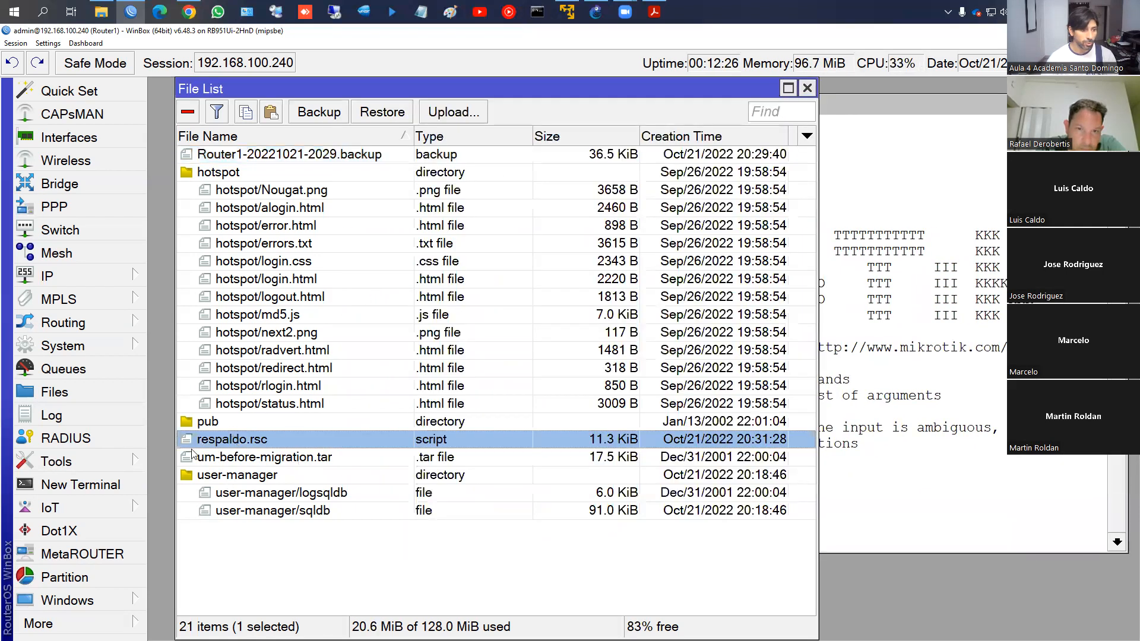
{"action": "right_click", "coordinate": [264, 444]}
{"action": "left_click", "coordinate": [300, 538]}
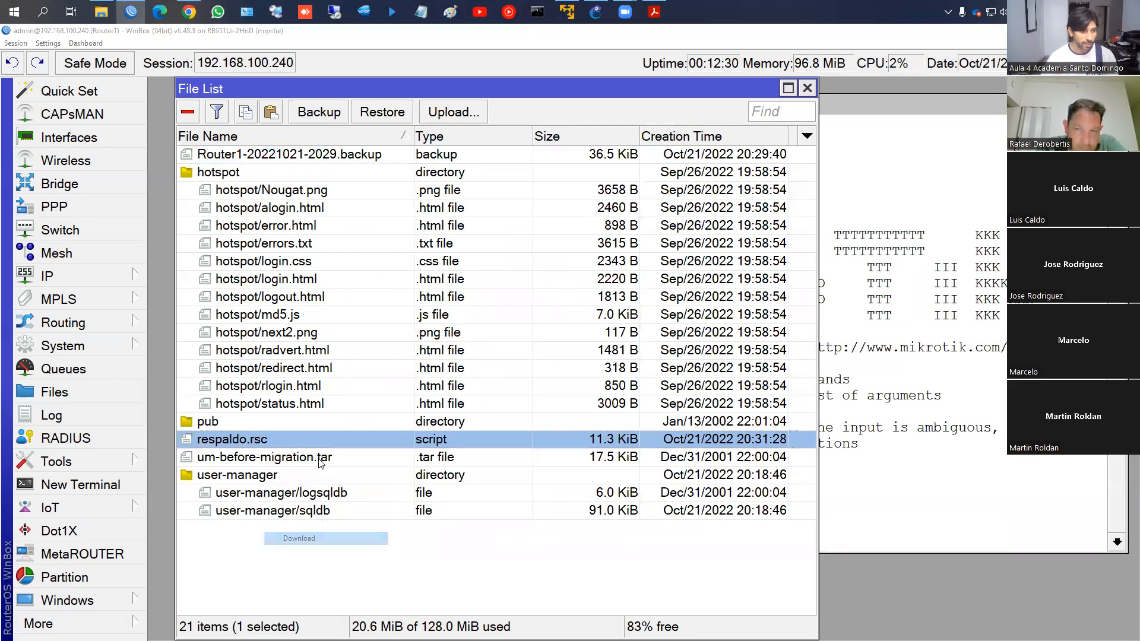
{"action": "left_click", "coordinate": [501, 295]}
{"action": "left_click", "coordinate": [584, 448]}
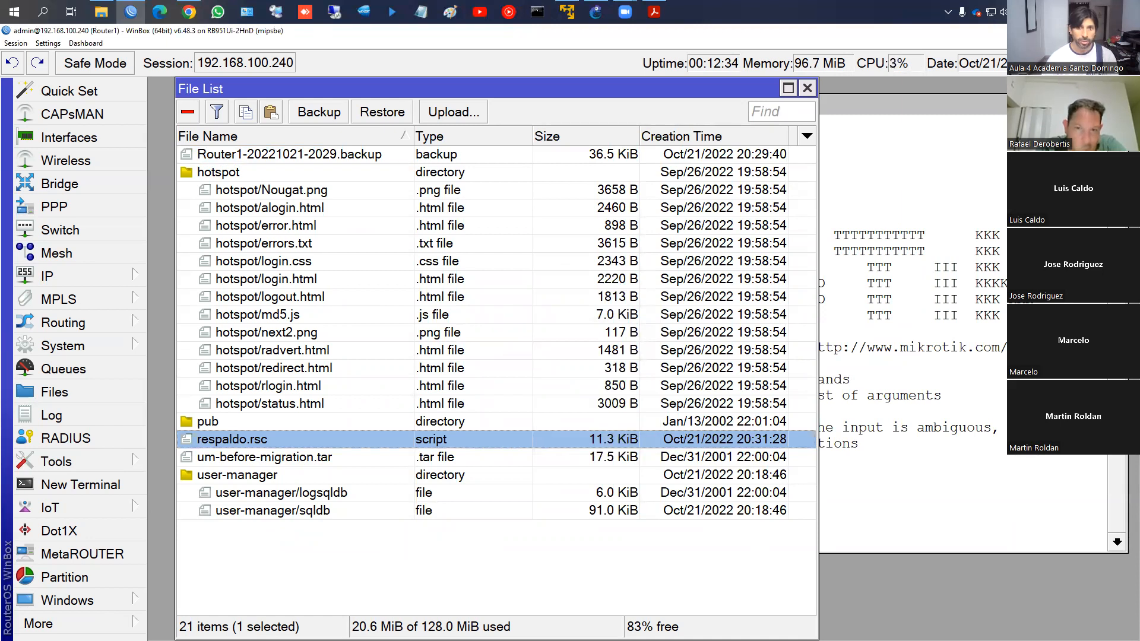
{"action": "key", "text": "alt+Tab"}
{"action": "key", "text": "alt+Tab"}
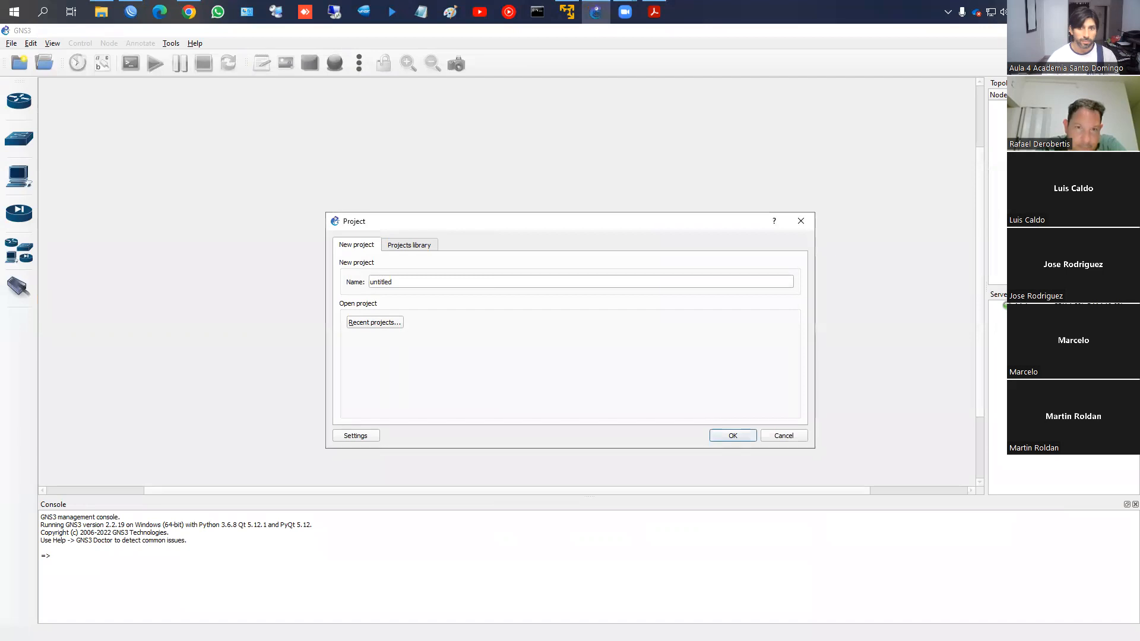
Dismiss the GNS3 prompts, minimize GNS3, Explorer and VMware, and show respaldo's Abrir con menu
{"action": "left_click", "coordinate": [801, 221]}
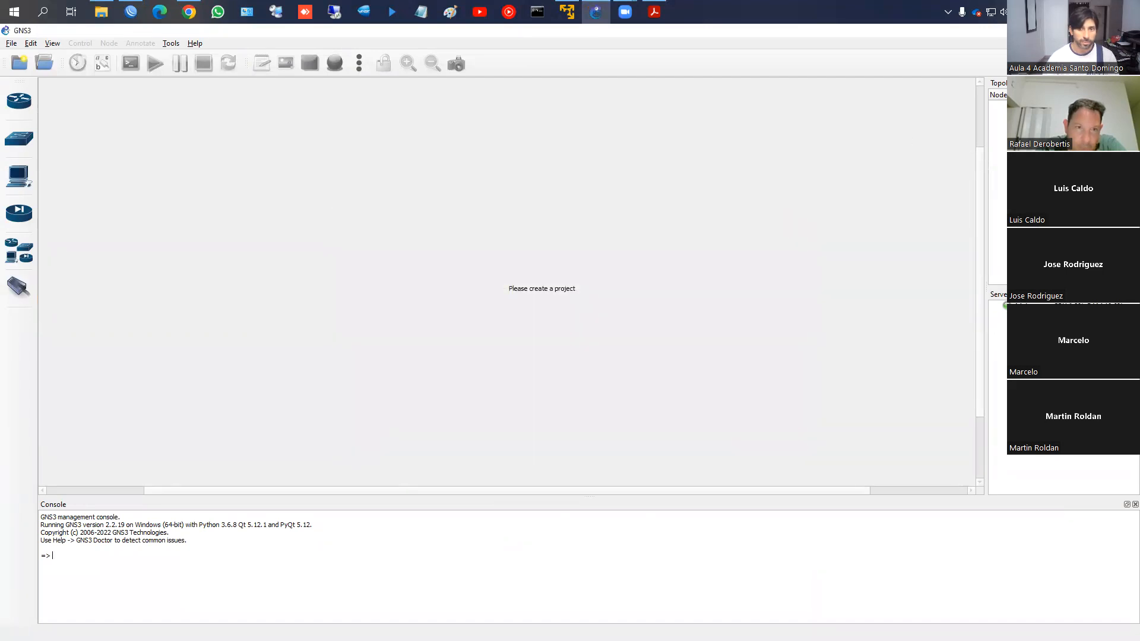
{"action": "left_click", "coordinate": [688, 352]}
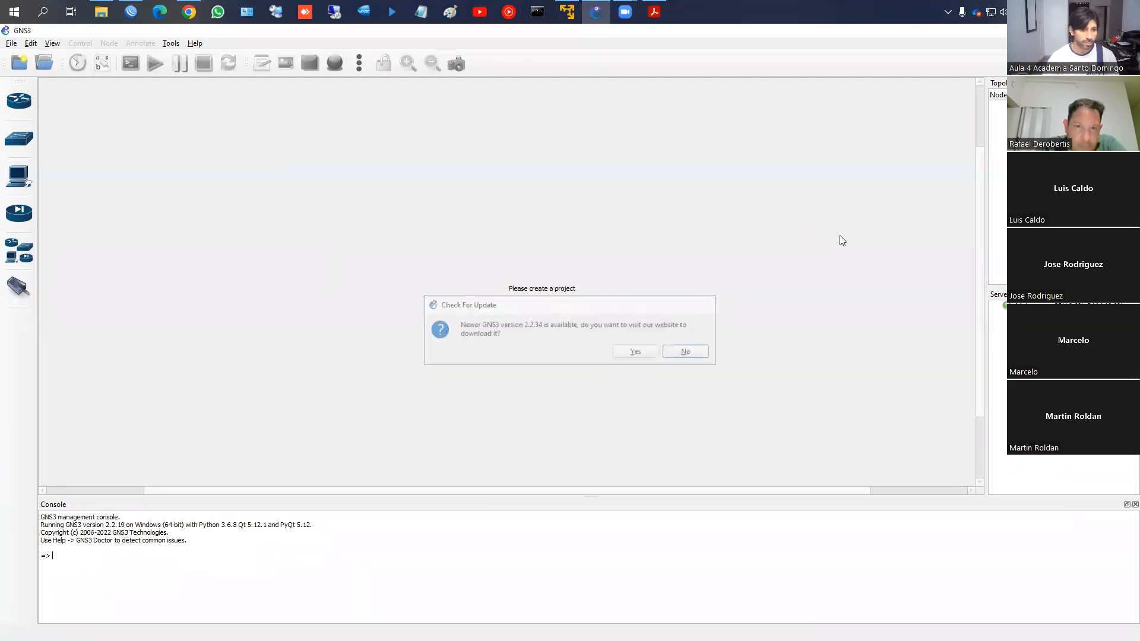
{"action": "left_click", "coordinate": [1071, 30]}
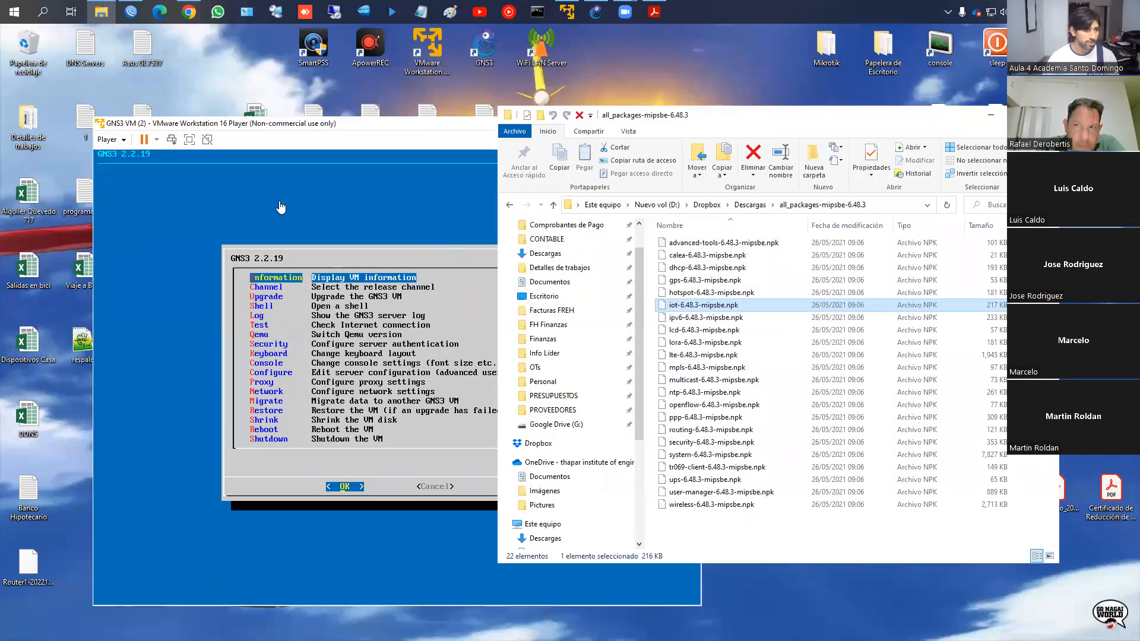
{"action": "left_click", "coordinate": [990, 115]}
{"action": "left_click", "coordinate": [665, 123]}
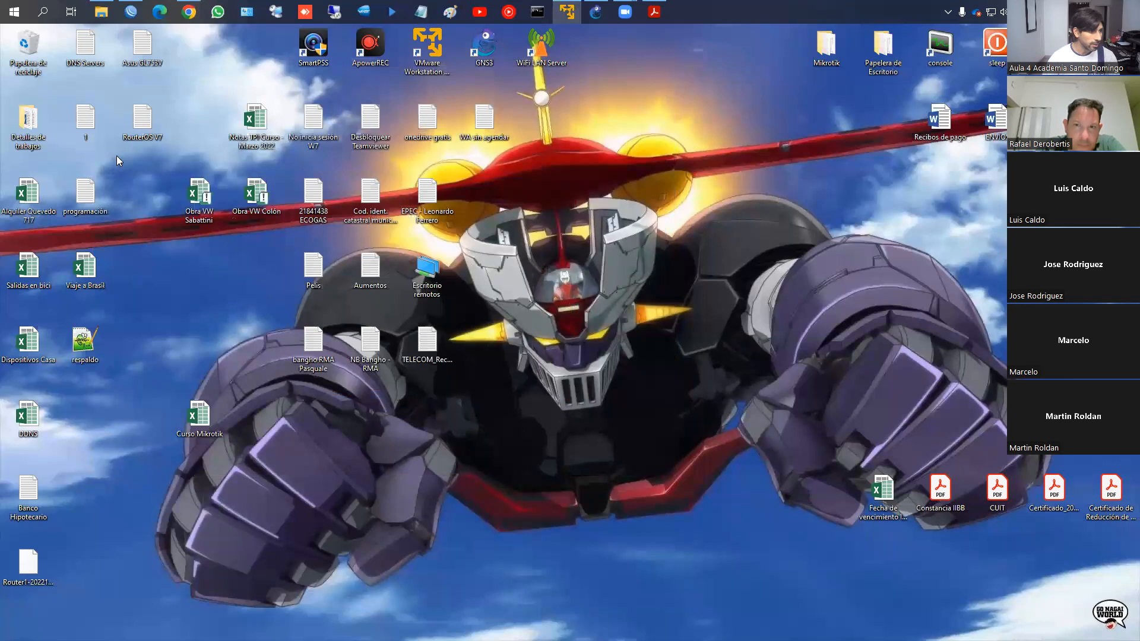
{"action": "right_click", "coordinate": [89, 355]}
{"action": "mouse_move", "coordinate": [188, 489]}
{"action": "left_click", "coordinate": [396, 490]}
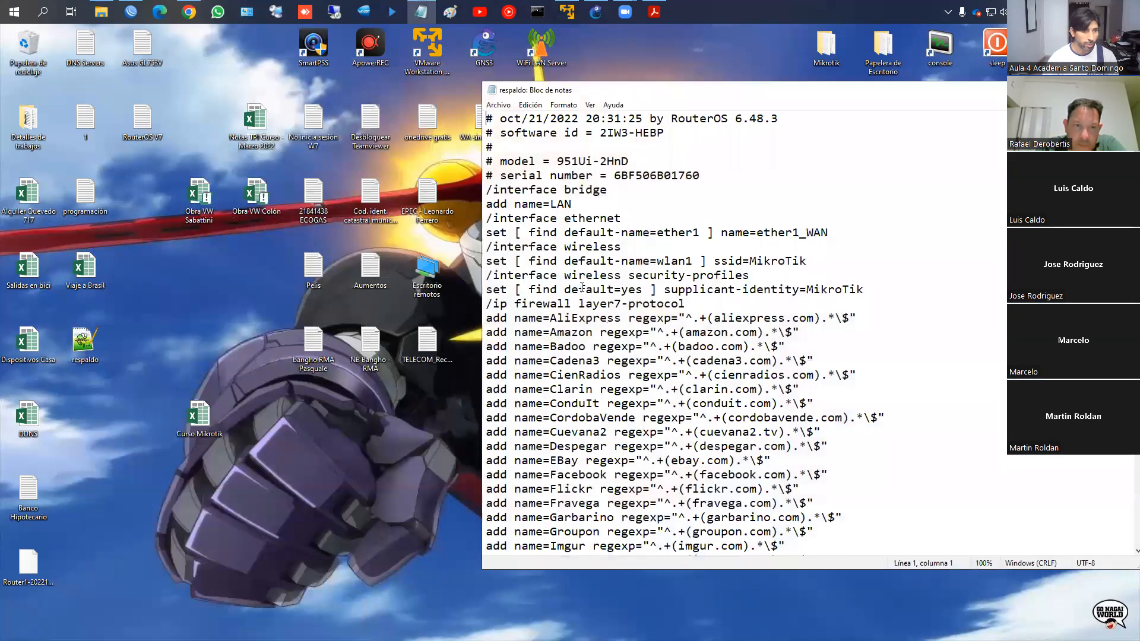
{"action": "double_click", "coordinate": [568, 90]}
{"action": "left_click", "coordinate": [568, 89]}
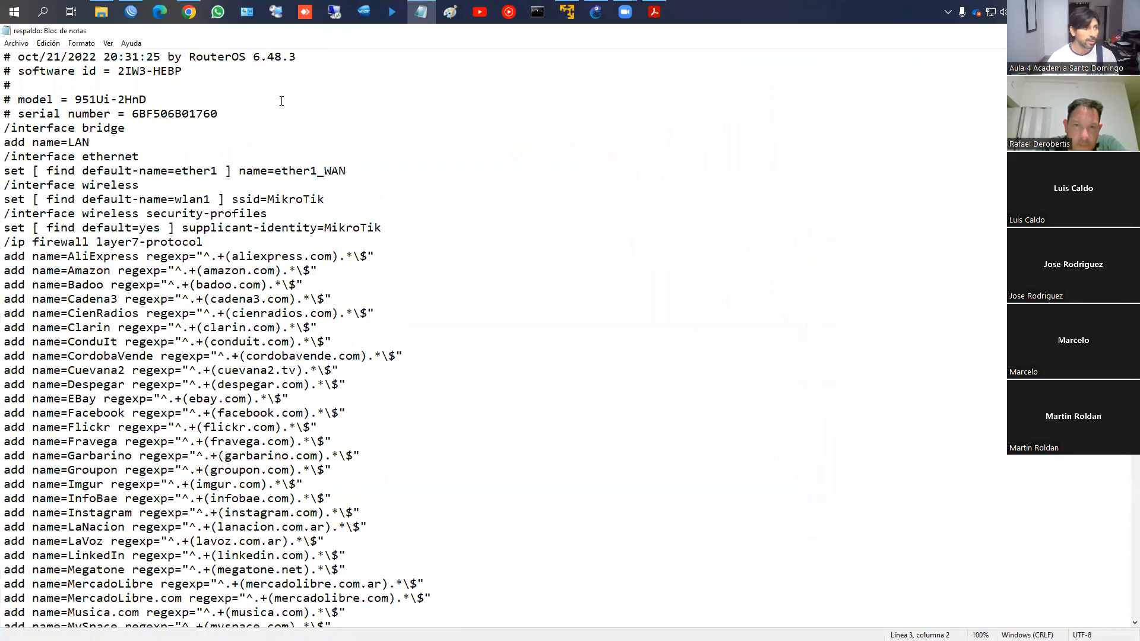
{"action": "scroll", "coordinate": [282, 101], "scroll_direction": "down", "scroll_amount": 19}
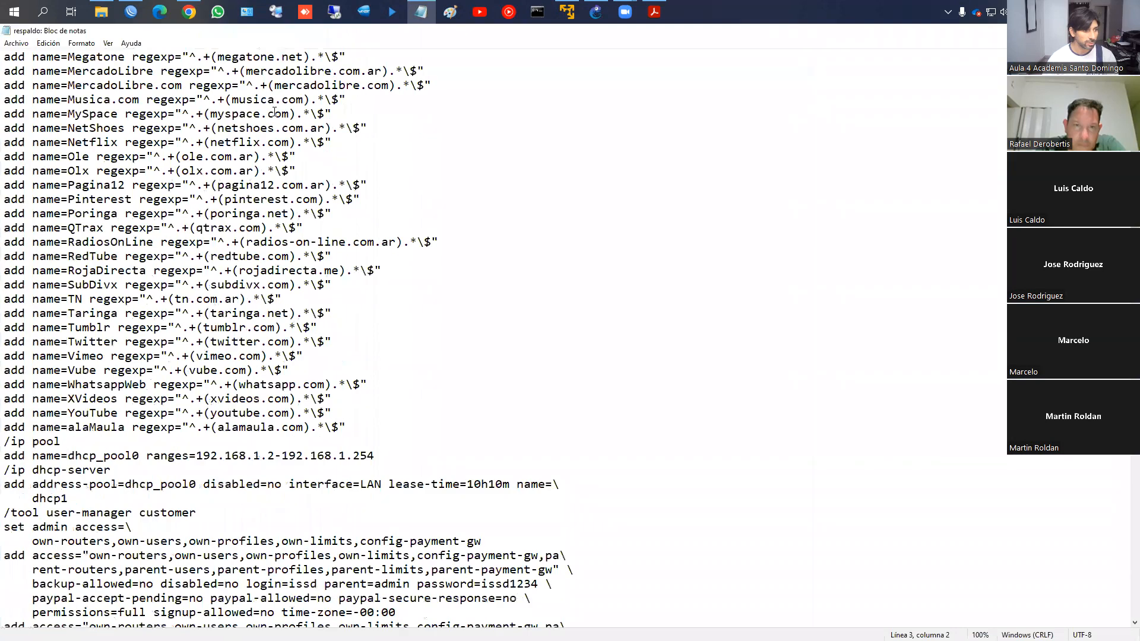
{"action": "scroll", "coordinate": [274, 133], "scroll_direction": "down", "scroll_amount": 20}
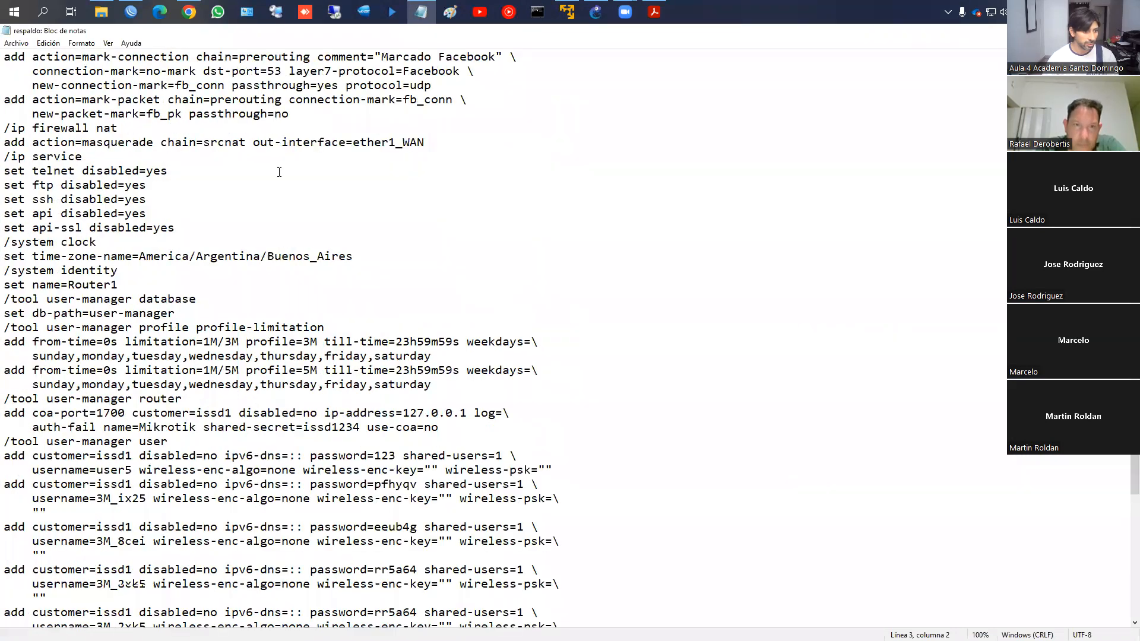
{"action": "scroll", "coordinate": [194, 283], "scroll_direction": "down", "scroll_amount": 3}
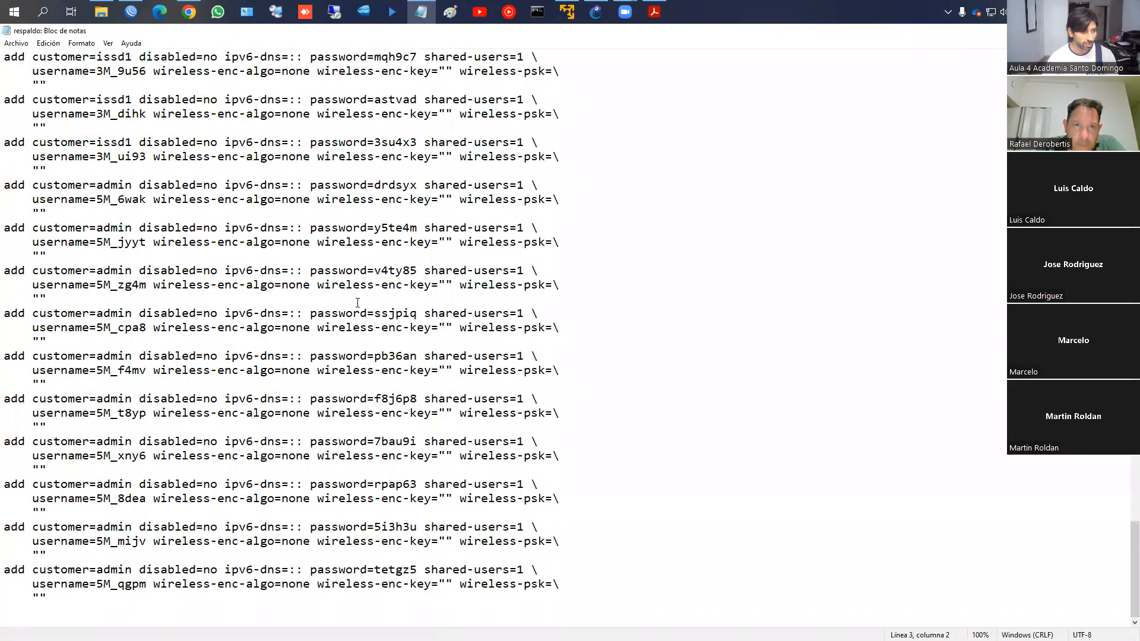
{"action": "scroll", "coordinate": [357, 306], "scroll_direction": "up", "scroll_amount": 19}
{"action": "scroll", "coordinate": [350, 301], "scroll_direction": "down", "scroll_amount": 11}
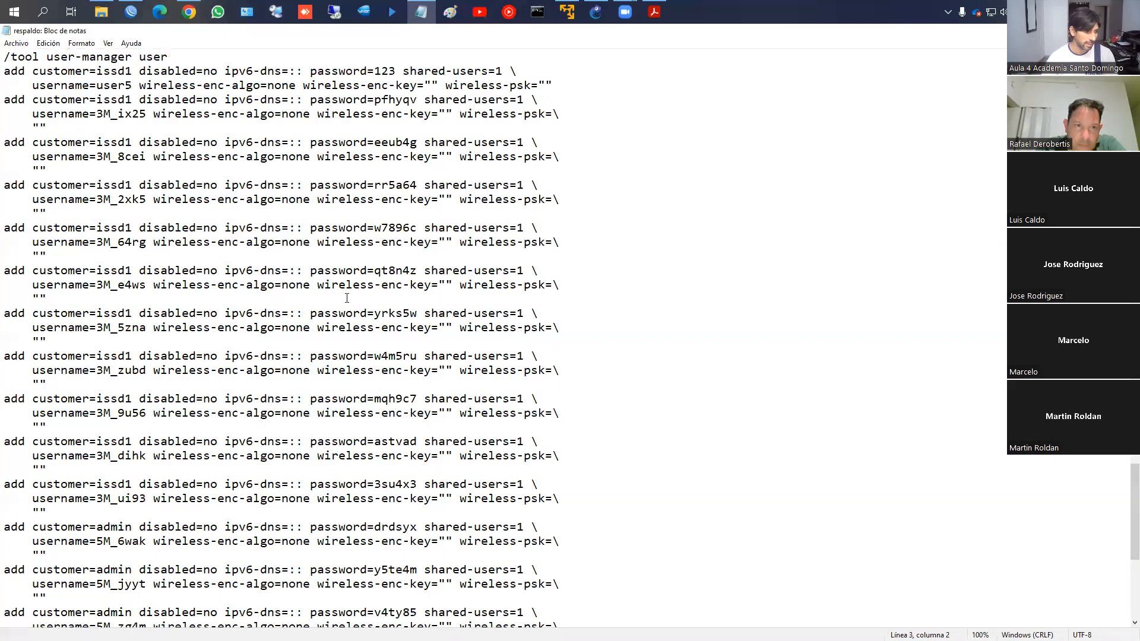
{"action": "scroll", "coordinate": [350, 299], "scroll_direction": "down", "scroll_amount": 8}
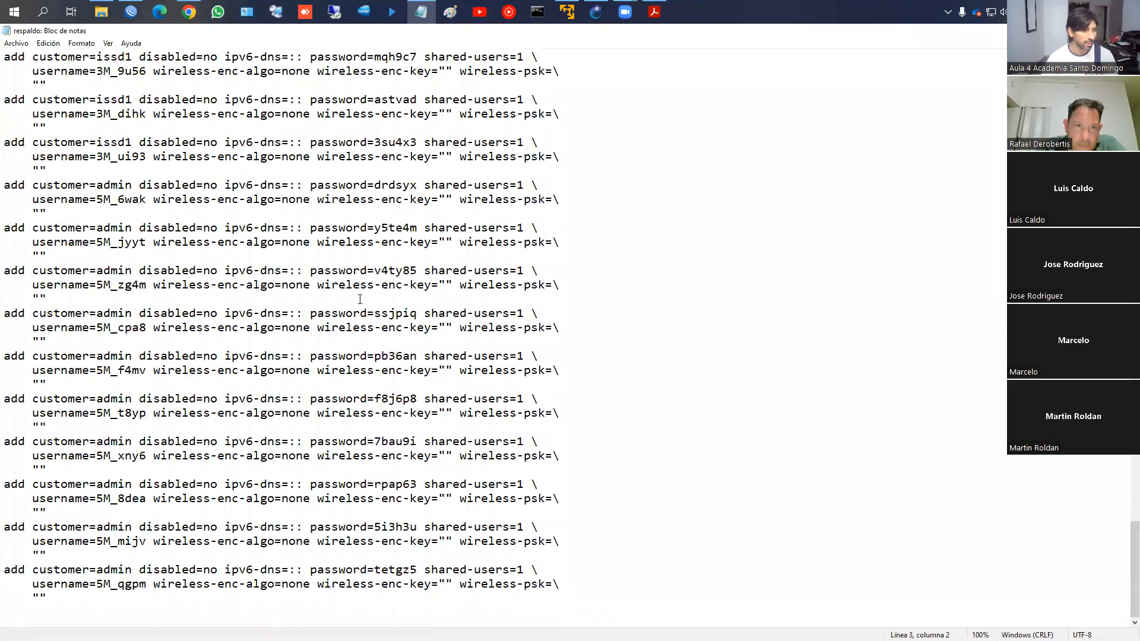
{"action": "scroll", "coordinate": [360, 298], "scroll_direction": "up", "scroll_amount": 20}
{"action": "scroll", "coordinate": [361, 300], "scroll_direction": "up", "scroll_amount": 12}
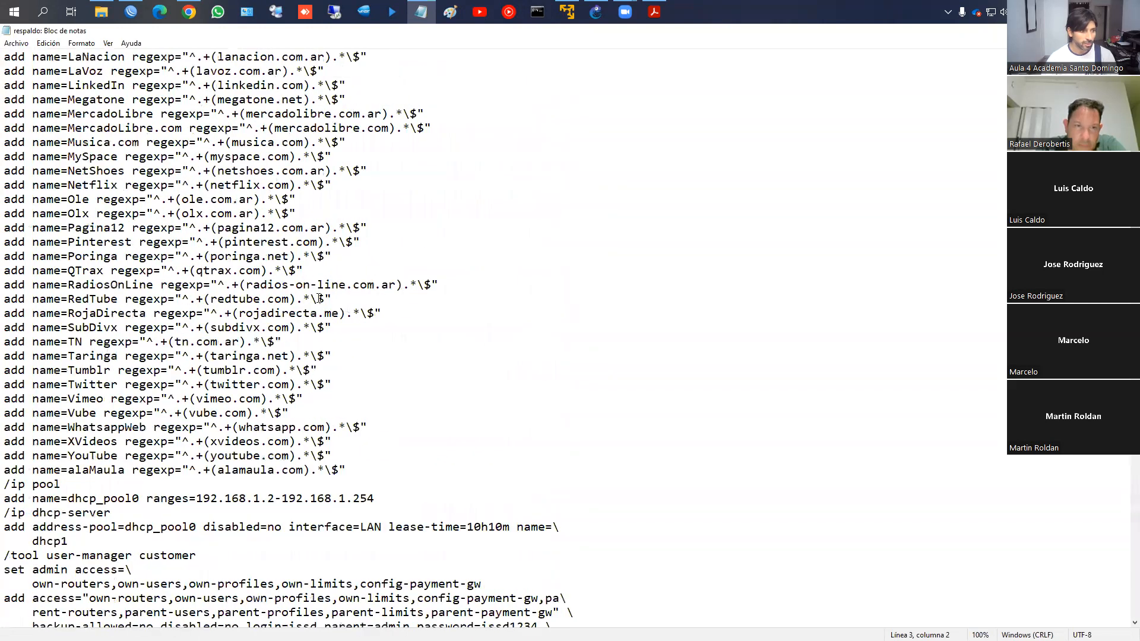
{"action": "scroll", "coordinate": [314, 297], "scroll_direction": "up", "scroll_amount": 11}
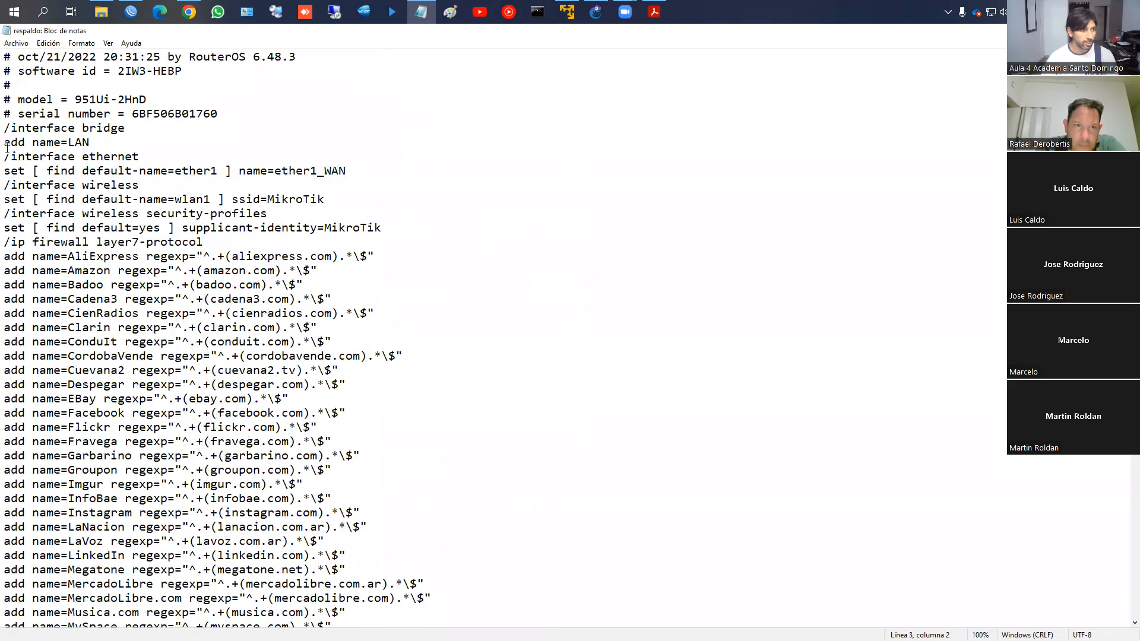
{"action": "left_click_drag", "start_coordinate": [6, 129], "coordinate": [124, 327]}
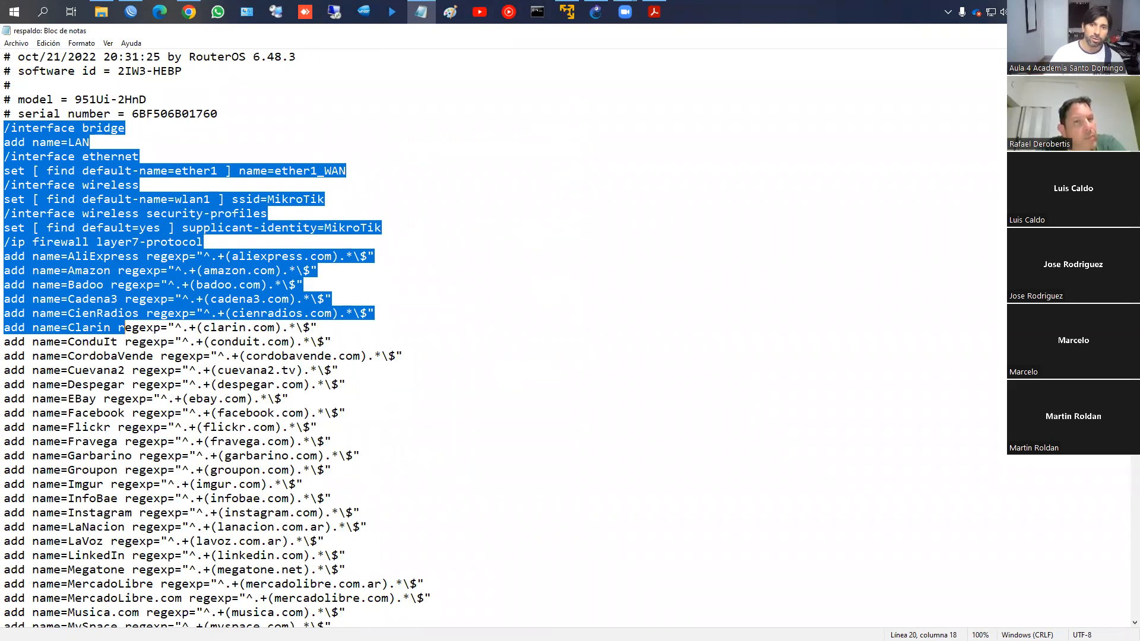
{"action": "left_click", "coordinate": [1126, 30]}
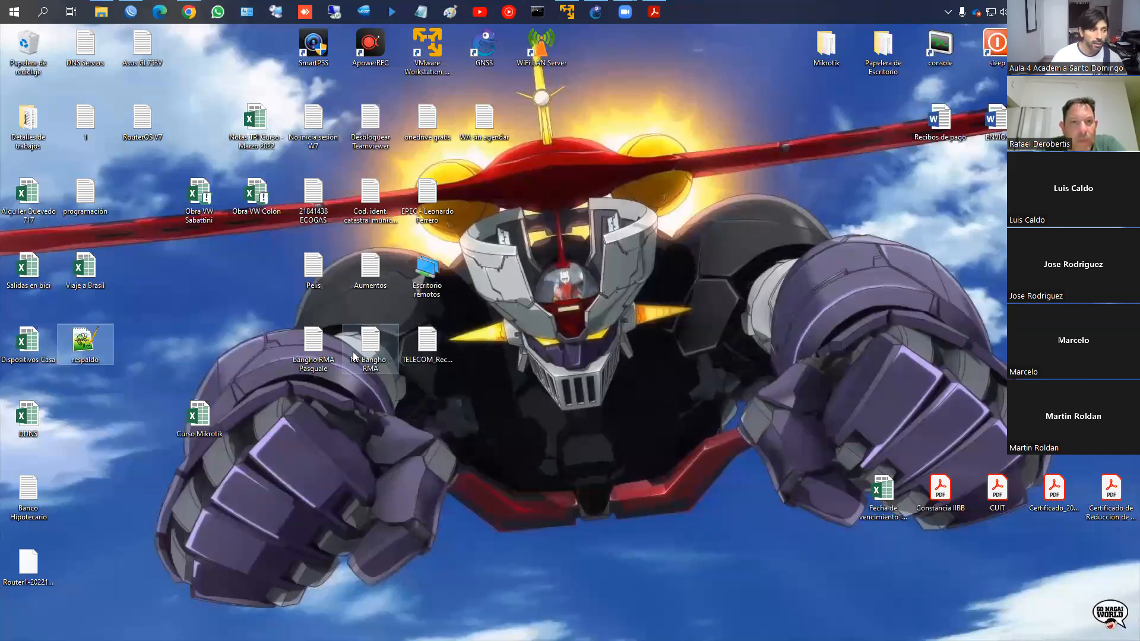
Open respaldo.rsc from the desktop in Notepad++, declining the update offer, and scroll through it
{"action": "double_click", "coordinate": [99, 350]}
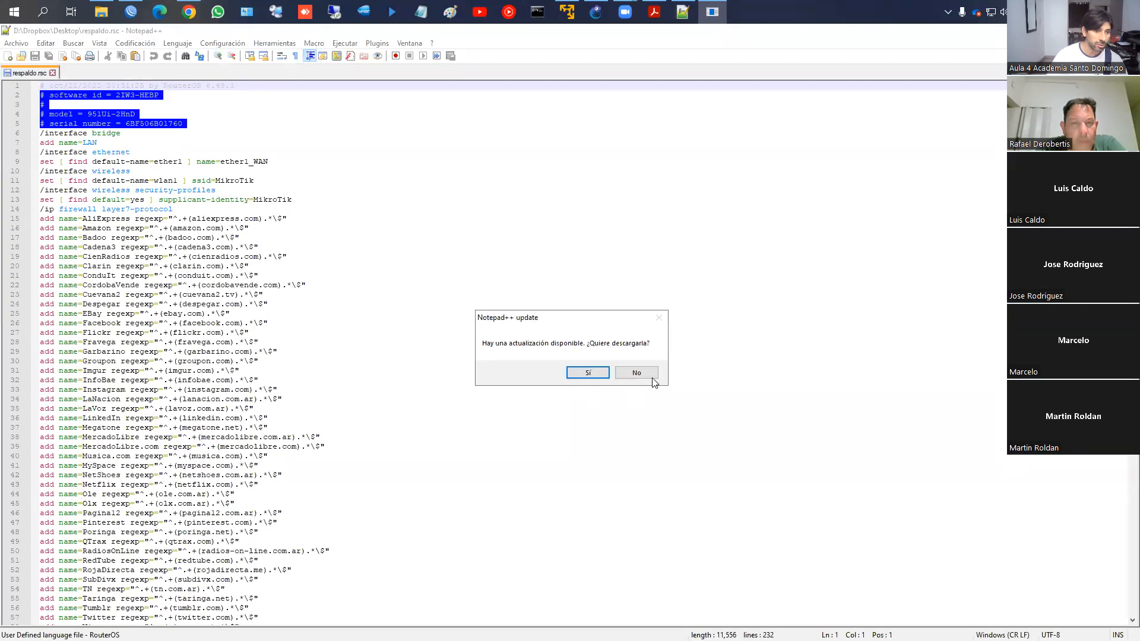
{"action": "left_click", "coordinate": [636, 372]}
{"action": "scroll", "coordinate": [179, 215], "scroll_direction": "down", "scroll_amount": 2}
{"action": "scroll", "coordinate": [179, 215], "scroll_direction": "down", "scroll_amount": 15}
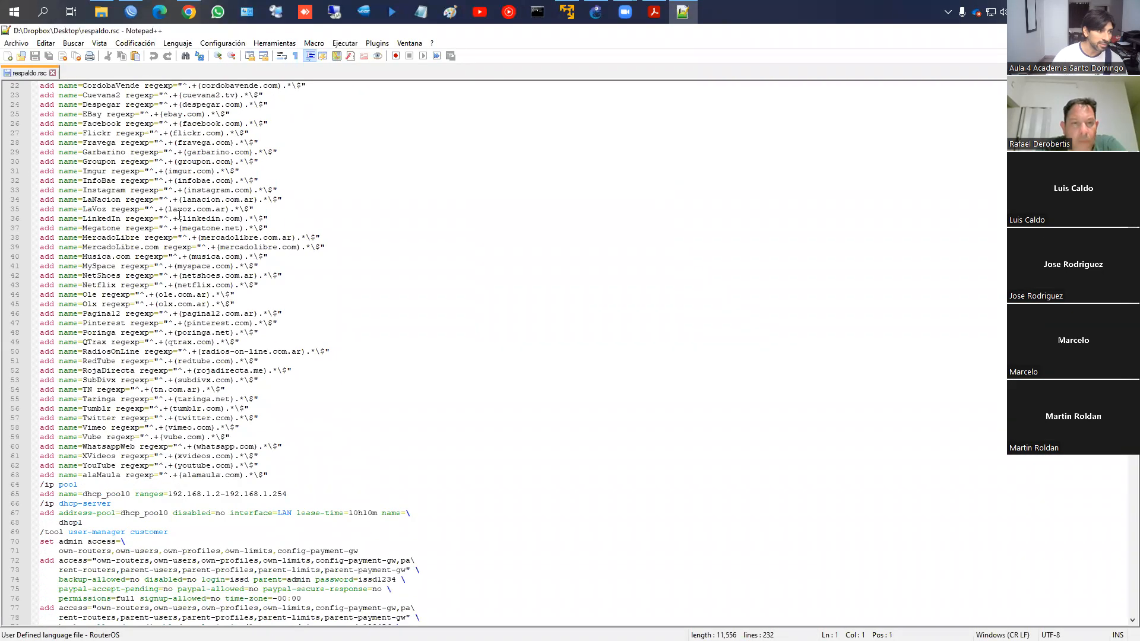
{"action": "scroll", "coordinate": [178, 223], "scroll_direction": "down", "scroll_amount": 20}
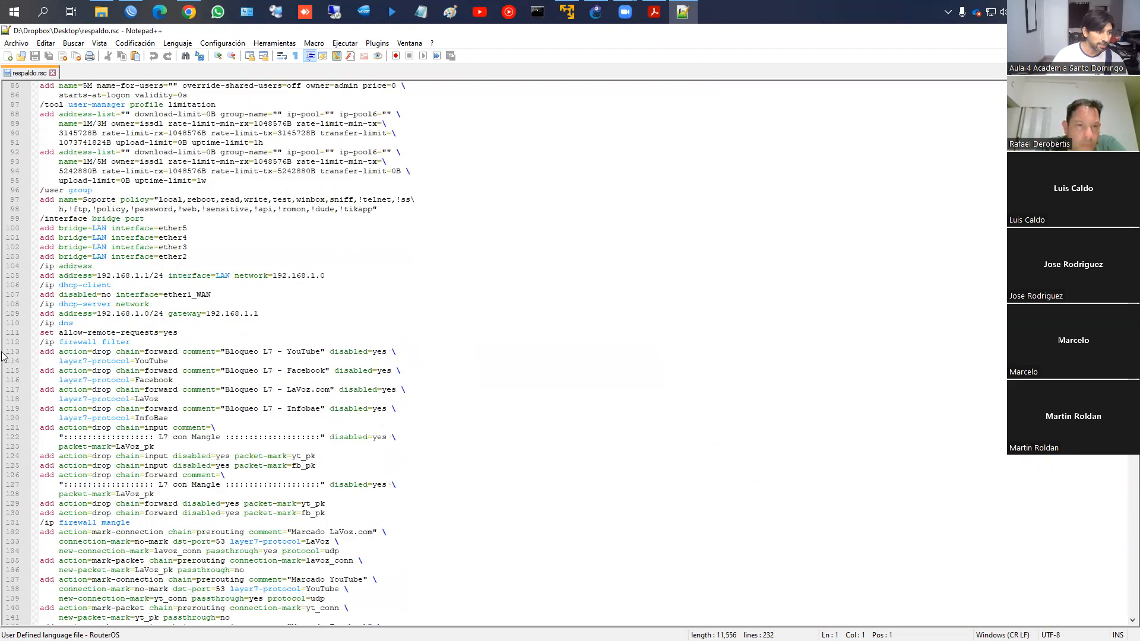
{"action": "scroll", "coordinate": [110, 260], "scroll_direction": "down", "scroll_amount": 13}
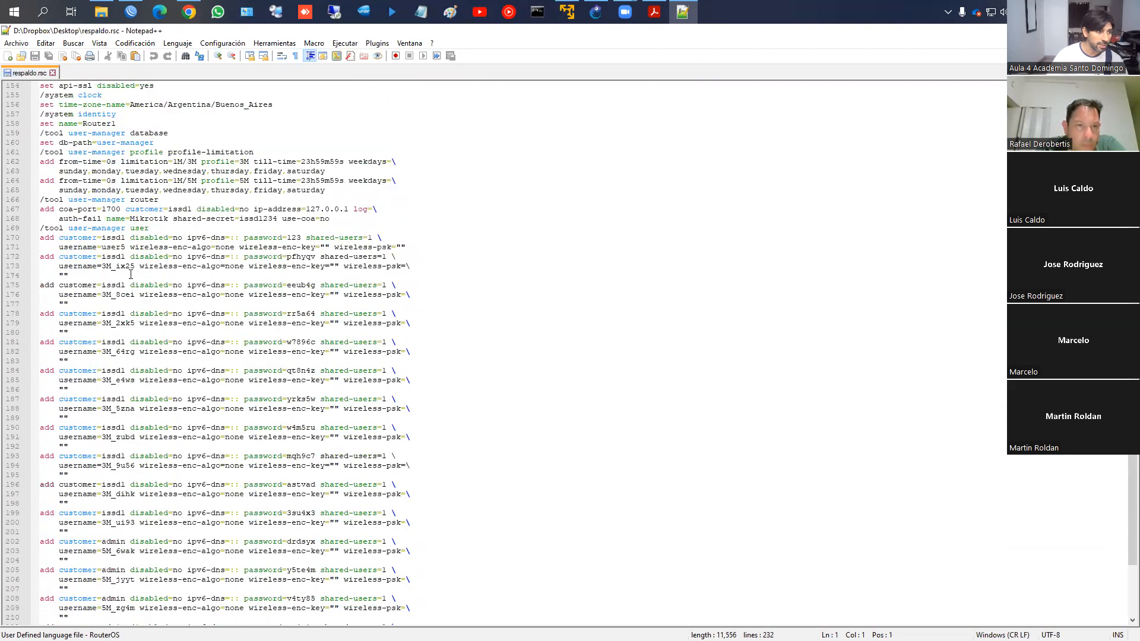
{"action": "scroll", "coordinate": [122, 273], "scroll_direction": "up", "scroll_amount": 20}
{"action": "scroll", "coordinate": [122, 272], "scroll_direction": "up", "scroll_amount": 20}
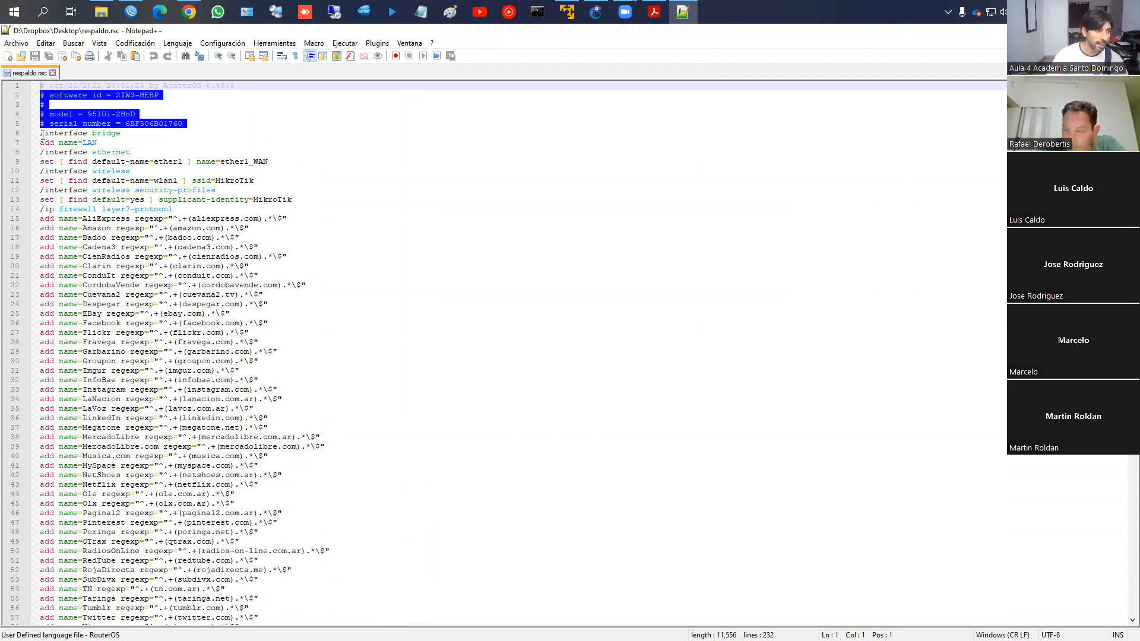
Select the layer7-protocol header and AliExpress rule on lines 14–15, then return to WinBox
{"action": "left_click_drag", "start_coordinate": [41, 135], "coordinate": [56, 141]}
{"action": "left_click", "coordinate": [101, 161]}
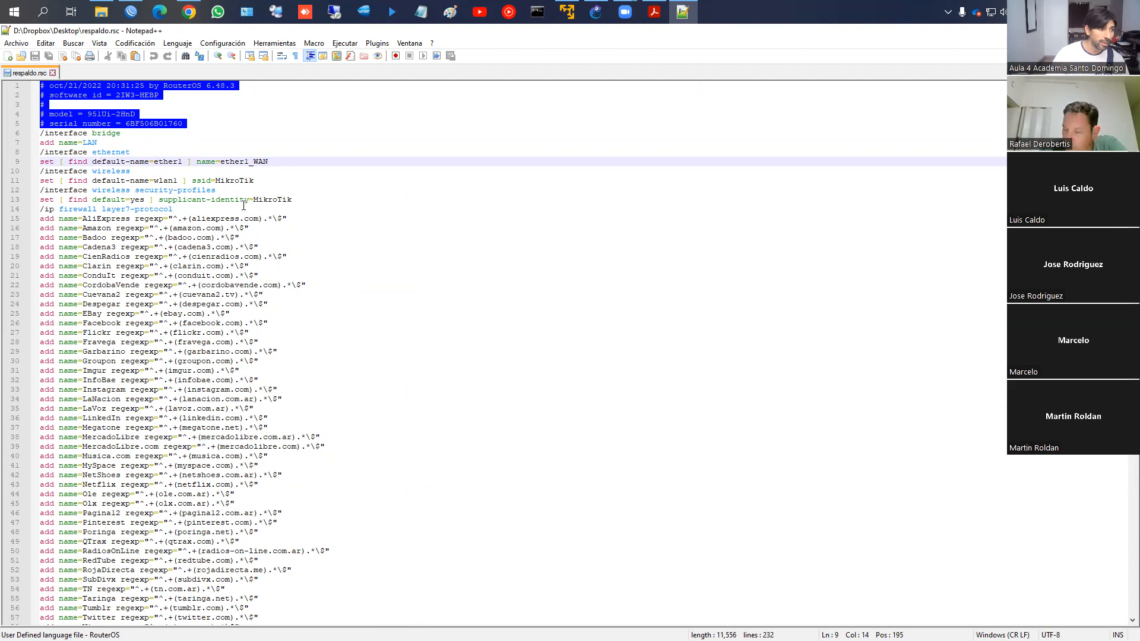
{"action": "scroll", "coordinate": [244, 205], "scroll_direction": "down", "scroll_amount": 6}
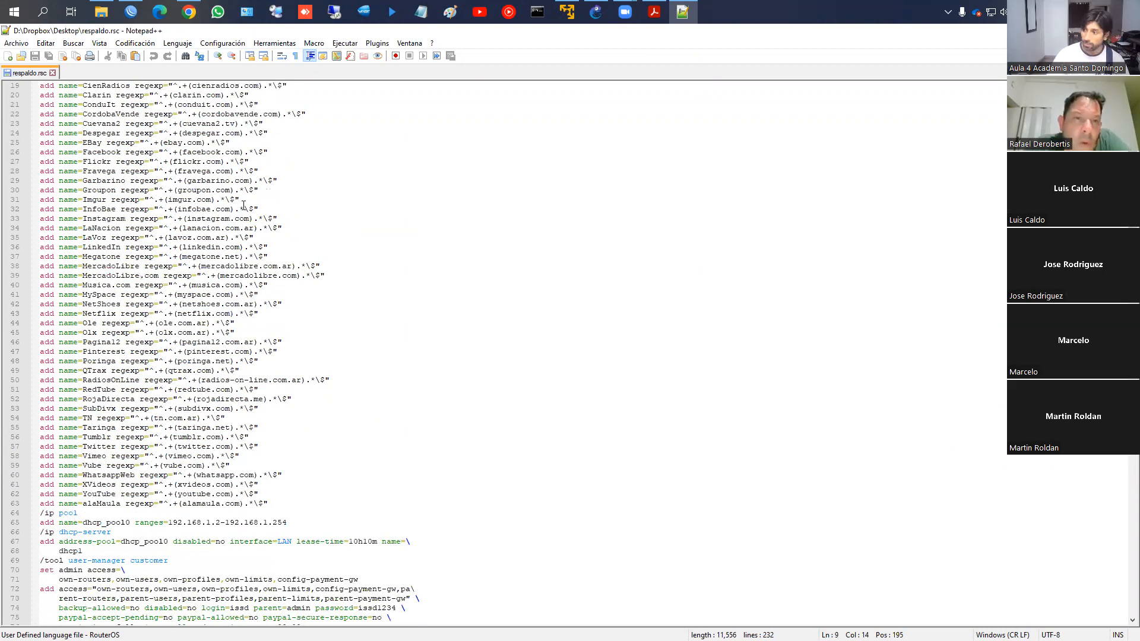
{"action": "scroll", "coordinate": [102, 295], "scroll_direction": "up", "scroll_amount": 5}
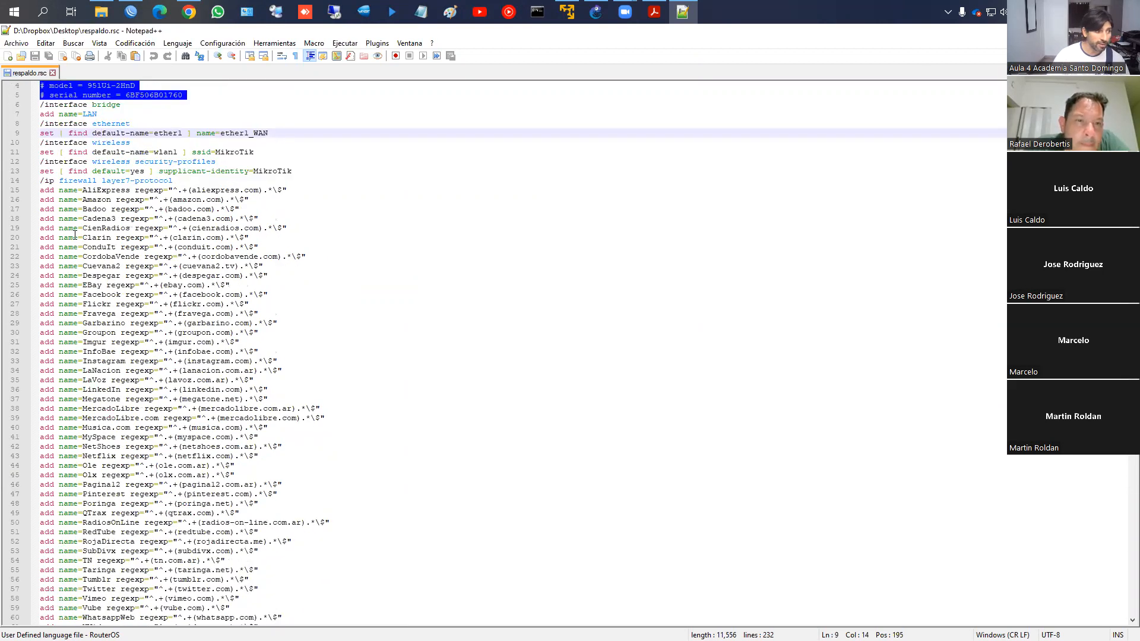
{"action": "left_click", "coordinate": [42, 183]}
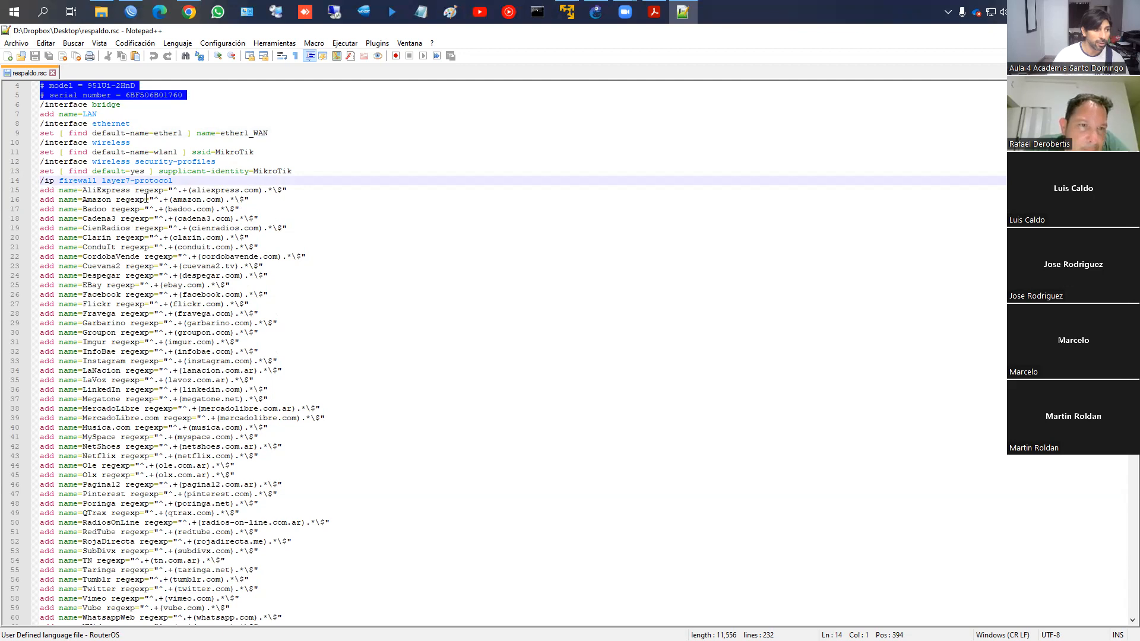
{"action": "left_click_drag", "start_coordinate": [40, 182], "coordinate": [291, 188]}
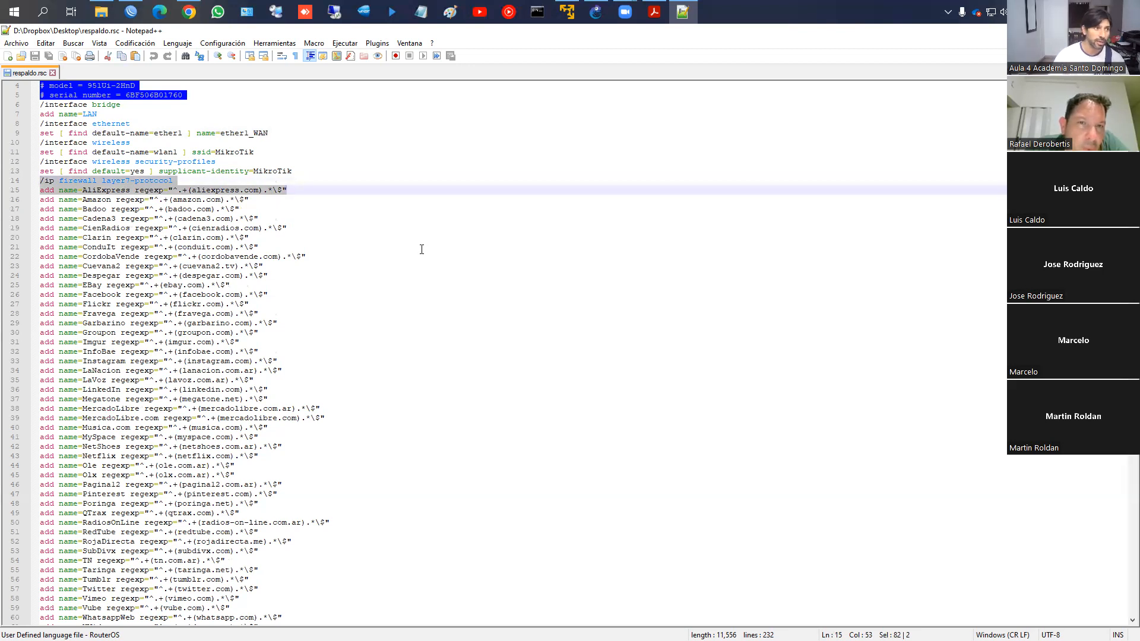
{"action": "left_click", "coordinate": [130, 12]}
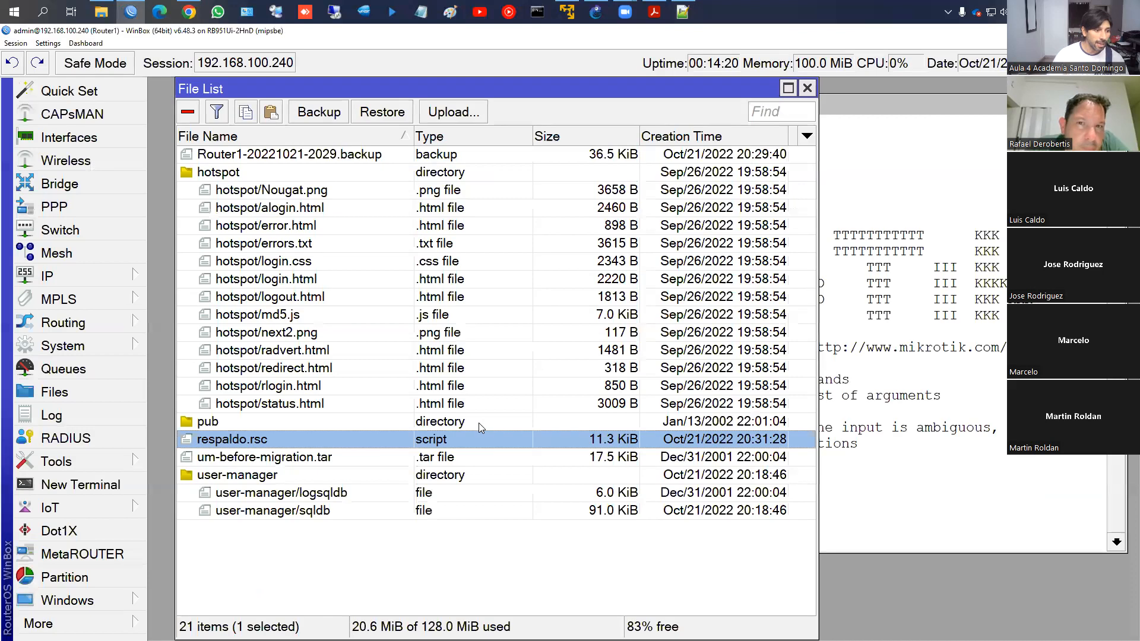
List the firewall filter rules in the terminal with /ip firewall filter print
{"action": "left_click", "coordinate": [837, 445]}
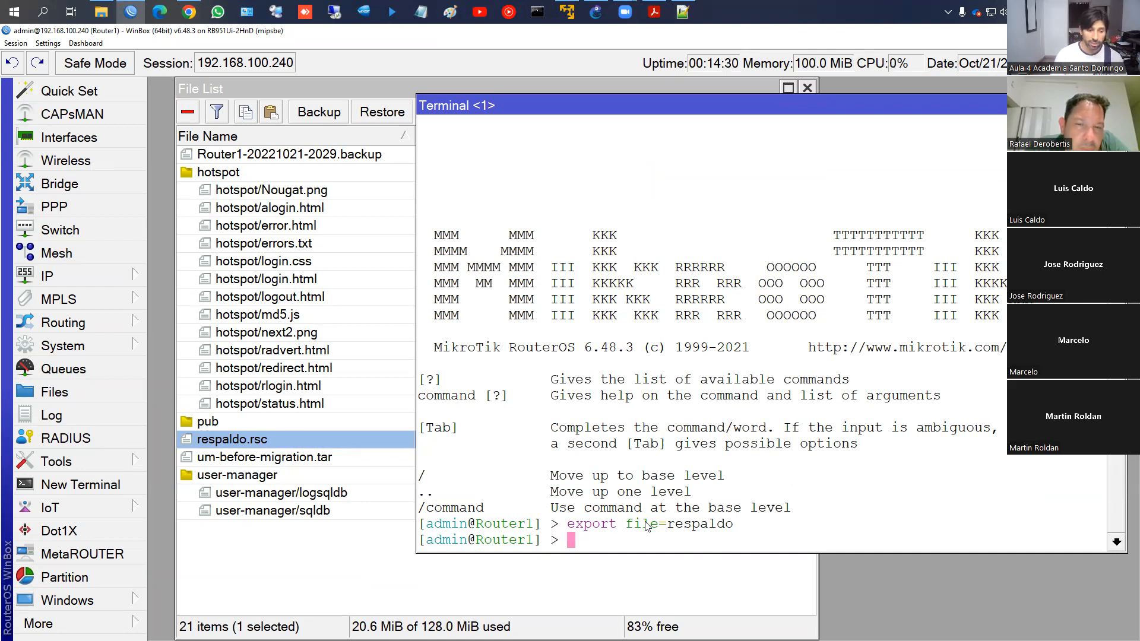
{"action": "type", "text": "ip"}
{"action": "key", "text": "Tab"}
{"action": "key", "text": "Tab"}
{"action": "type", "text": "firewall"}
{"action": "key", "text": "Return"}
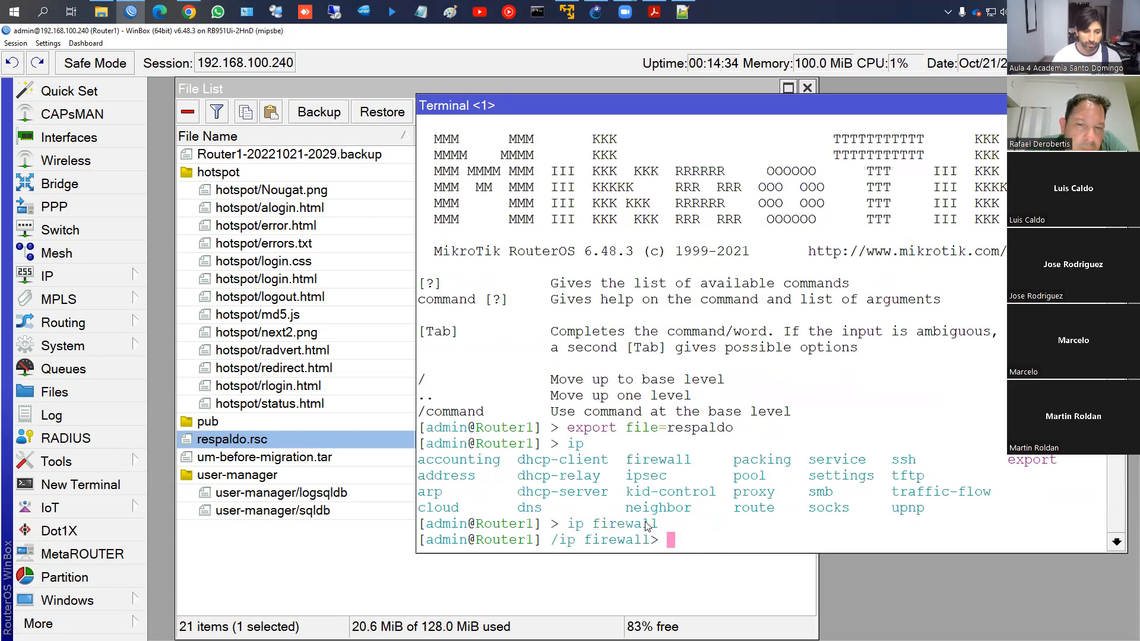
{"action": "type", "text": "pri"}
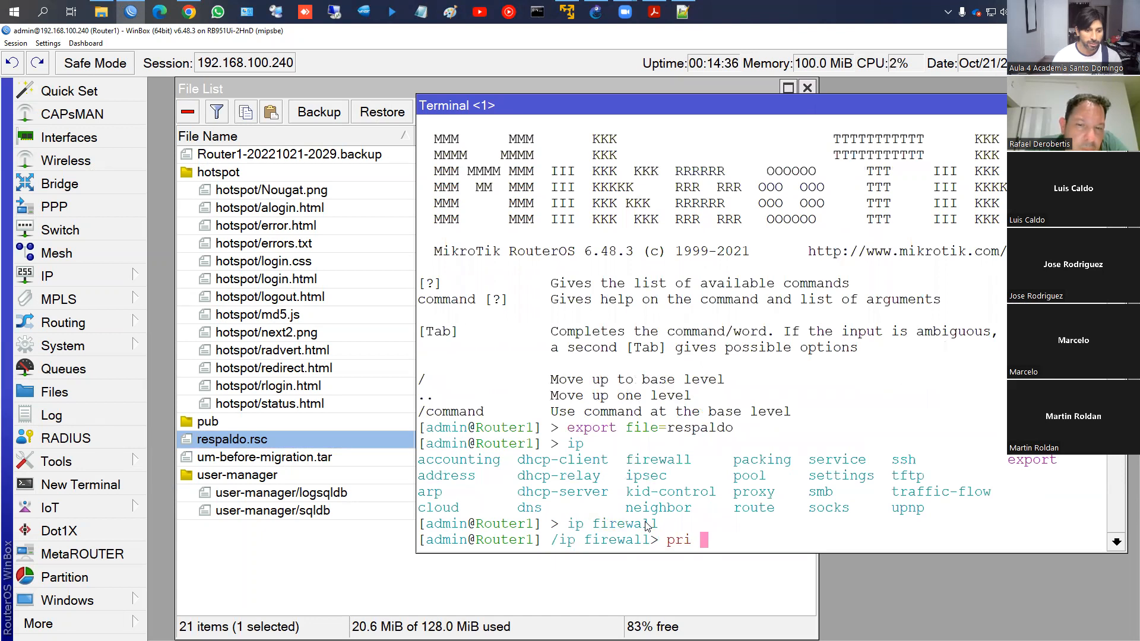
{"action": "key", "text": "Tab"}
{"action": "key", "text": "Tab"}
{"action": "key", "text": "BackSpace"}
{"action": "key", "text": "BackSpace"}
{"action": "type", "text": "filter"}
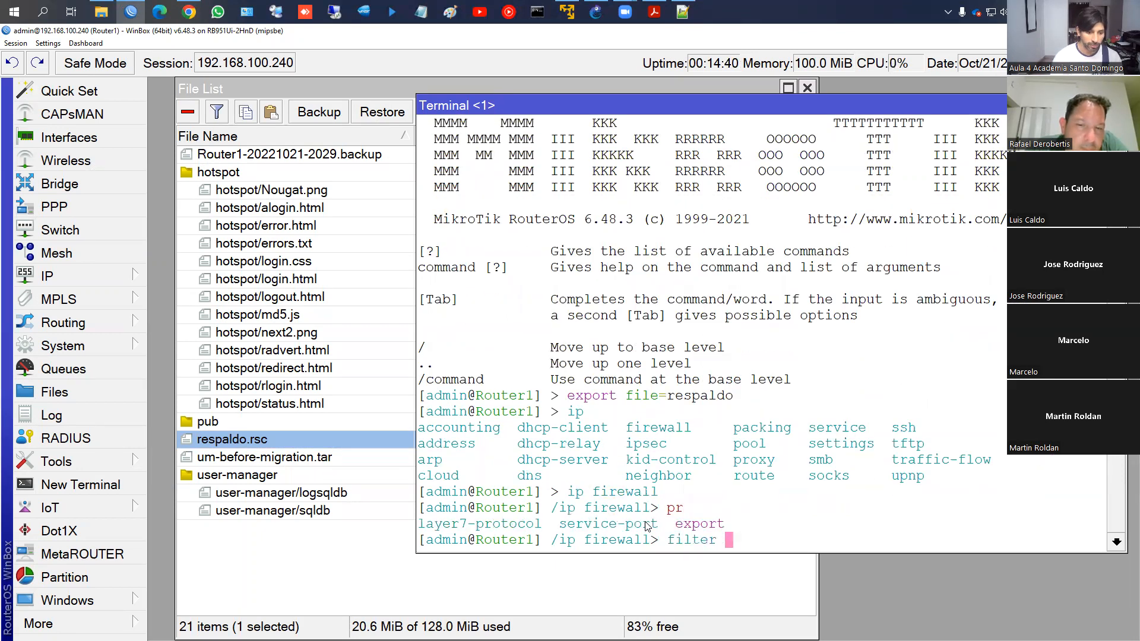
{"action": "key", "text": "Return"}
{"action": "type", "text": "print"}
{"action": "key", "text": "Return"}
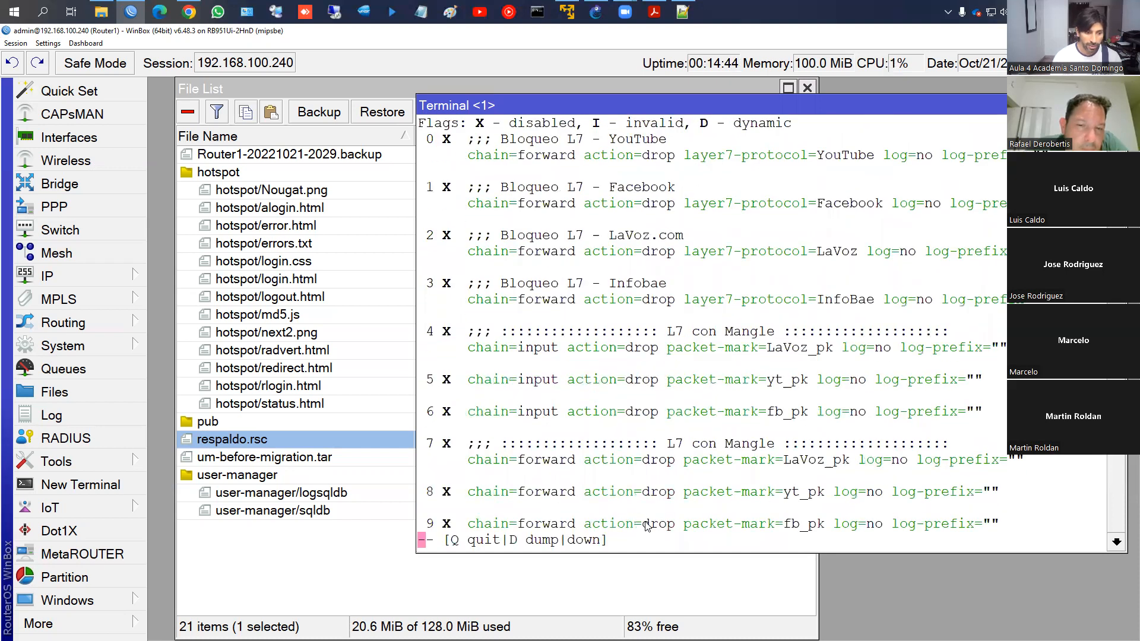
{"action": "key", "text": "q"}
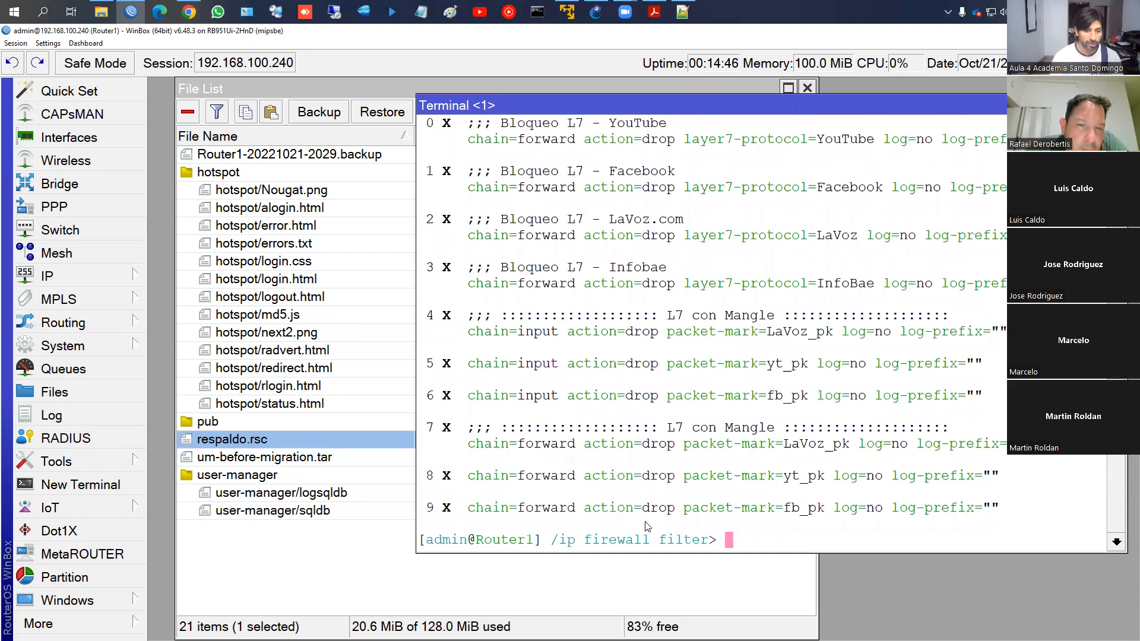
Export the filter rules to firewall.rsc, download it to the computer, and close the terminal
{"action": "type", "text": "export "}
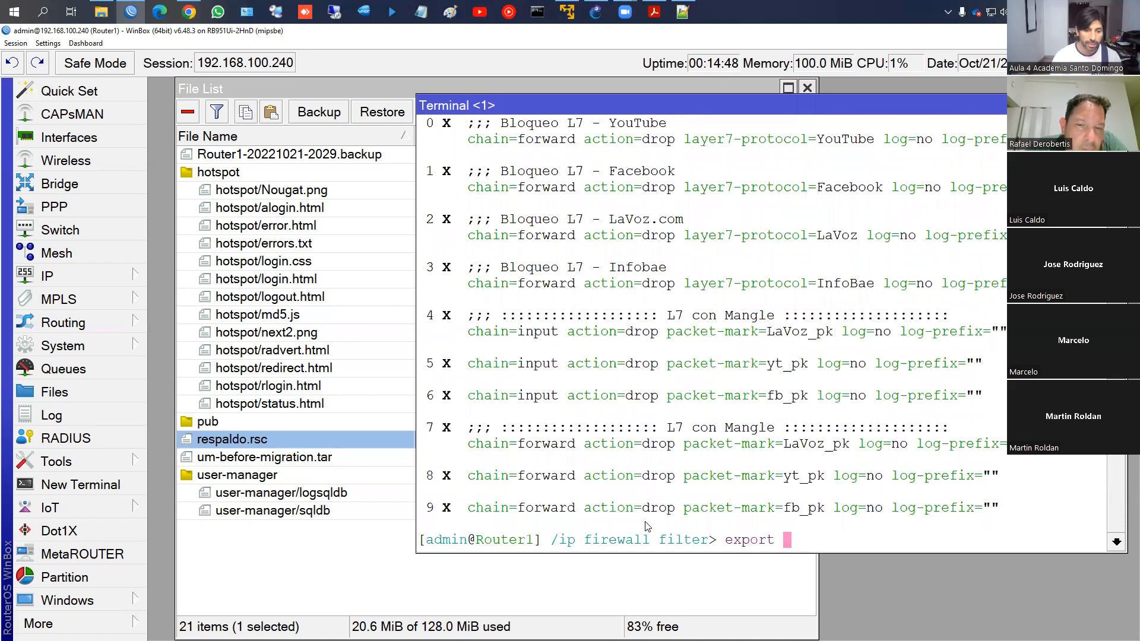
{"action": "type", "text": "file="}
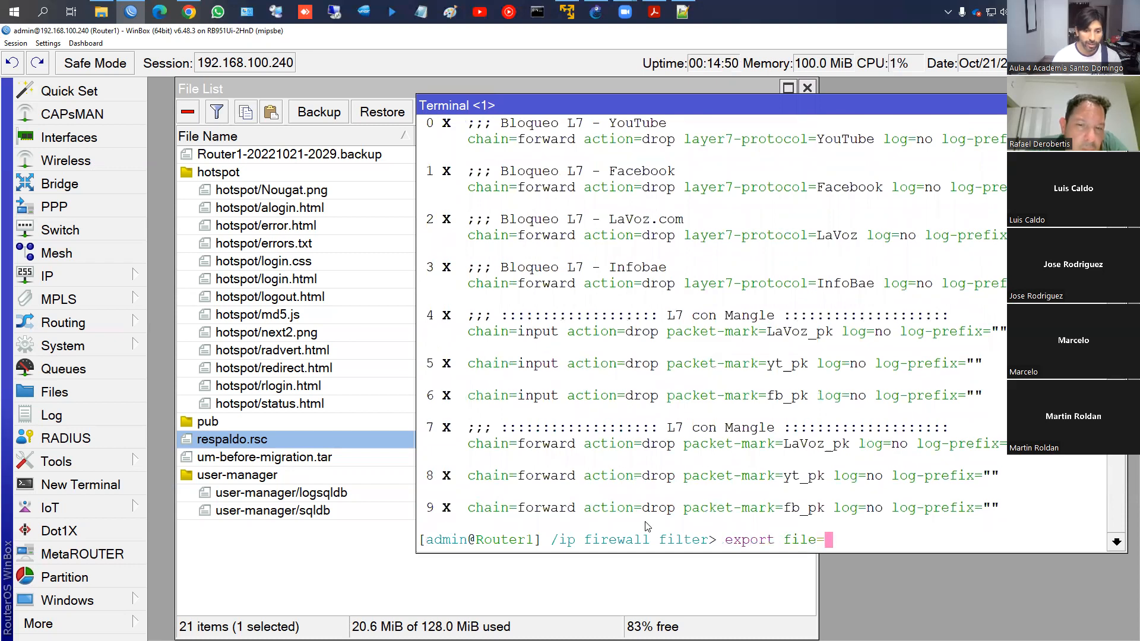
{"action": "type", "text": "firewall"}
{"action": "key", "text": "Return"}
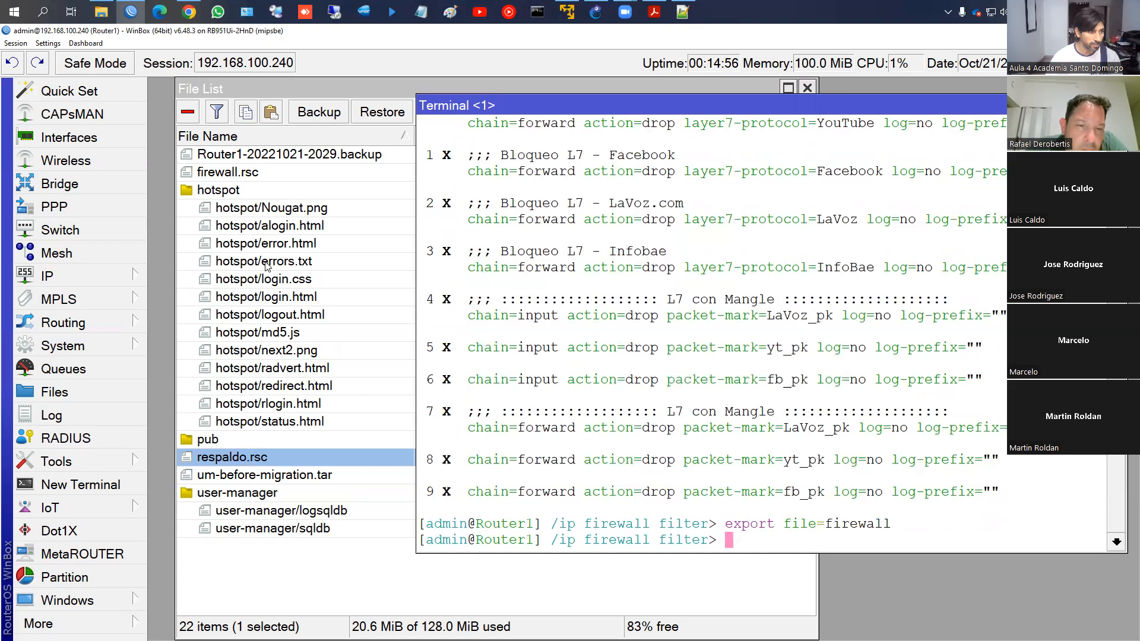
{"action": "left_click", "coordinate": [239, 173]}
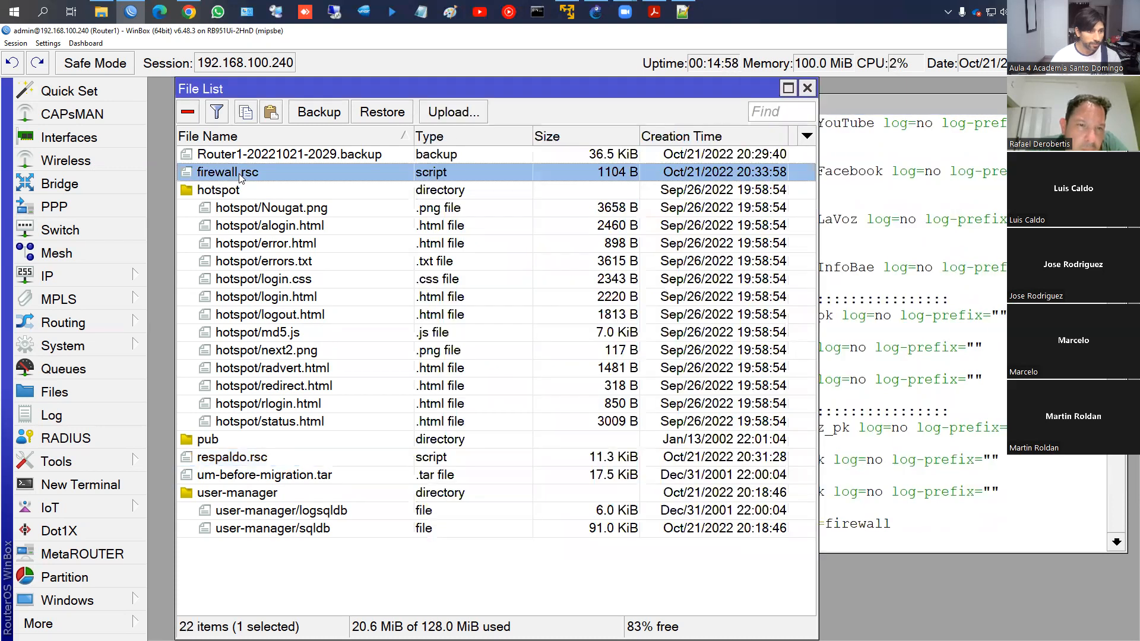
{"action": "right_click", "coordinate": [238, 173]}
{"action": "left_click", "coordinate": [300, 274]}
{"action": "left_click", "coordinate": [584, 447]}
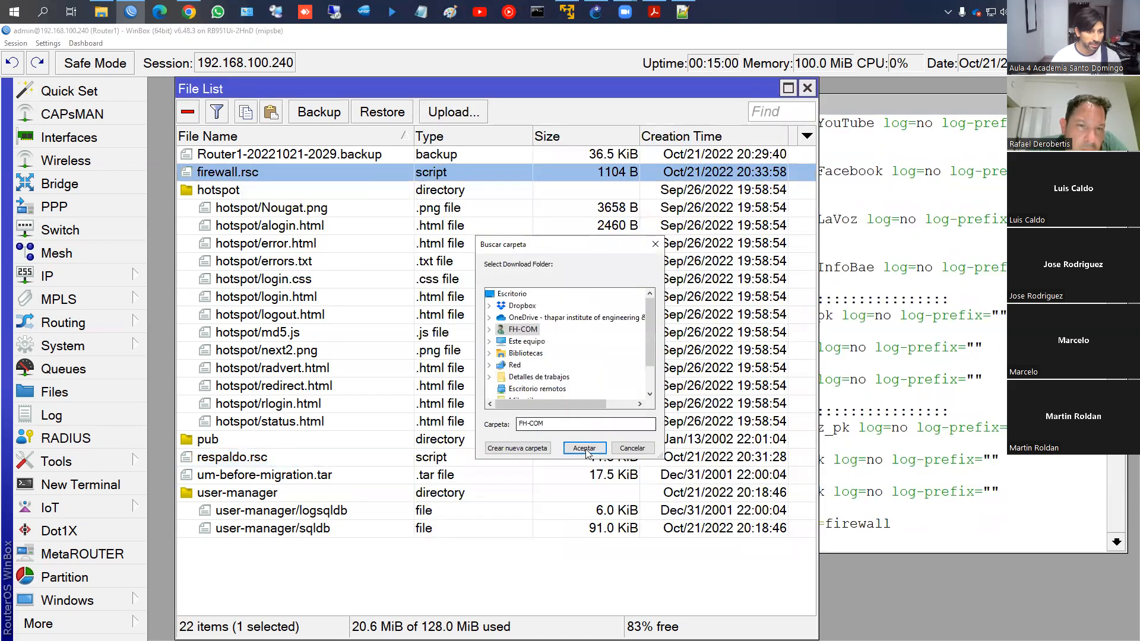
{"action": "left_click", "coordinate": [908, 446]}
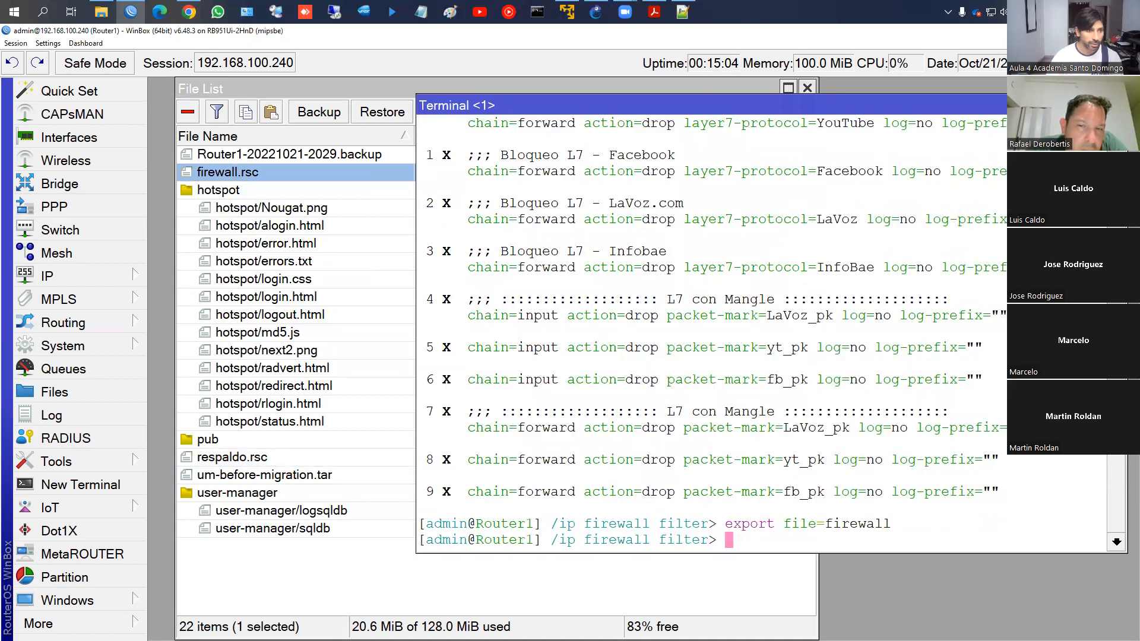
{"action": "left_click", "coordinate": [1116, 105]}
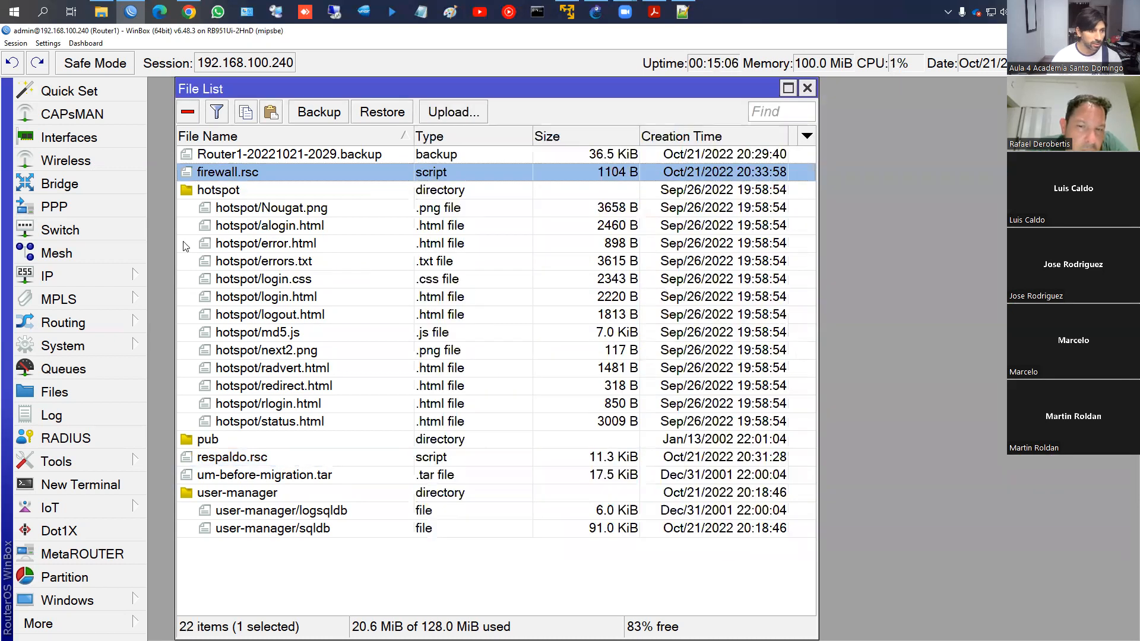
Delete all ten filter rules in IP > Firewall, starting from Bloqueo L7 - YouTube
{"action": "left_click", "coordinate": [72, 280]}
{"action": "left_click", "coordinate": [181, 280]}
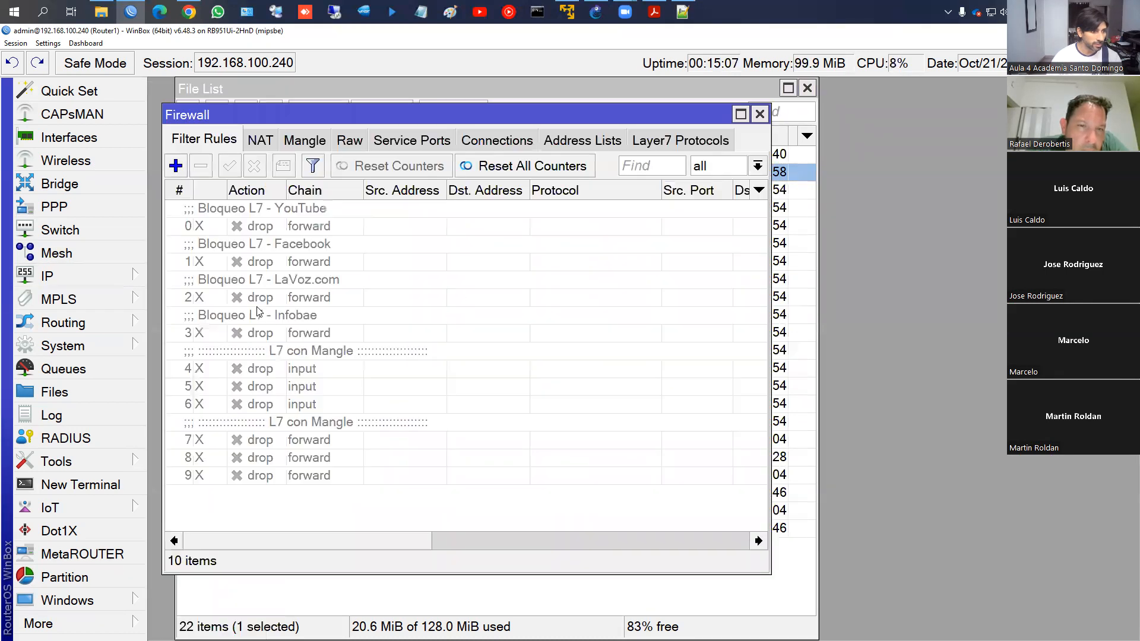
{"action": "left_click", "coordinate": [285, 218]}
{"action": "left_click", "coordinate": [283, 474], "text": "shift"}
{"action": "key", "text": "Delete"}
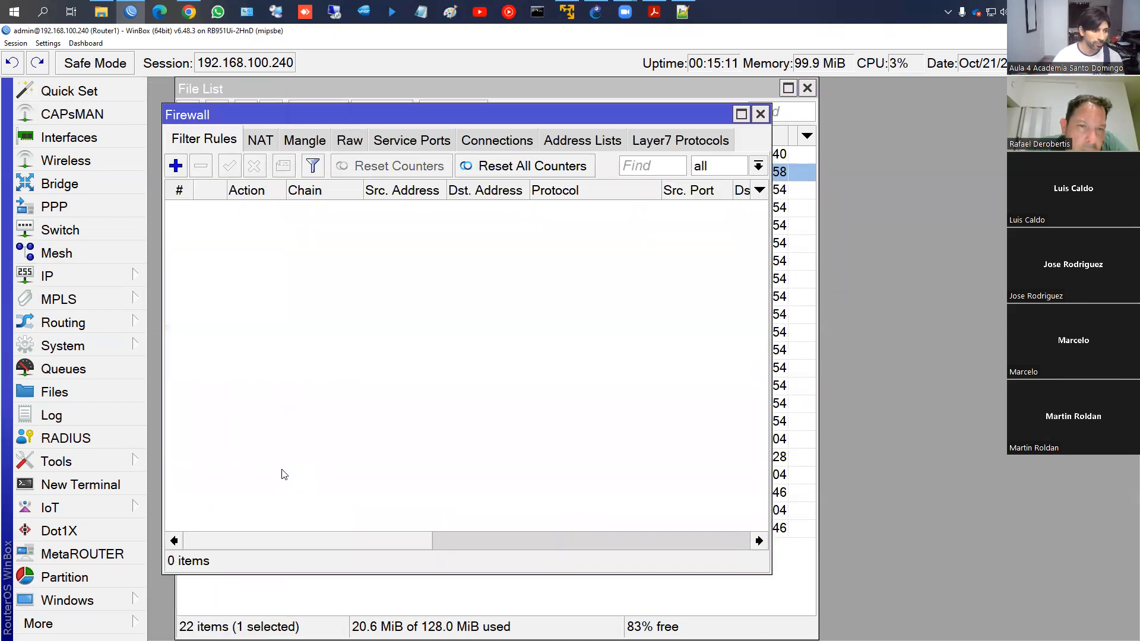
{"action": "left_click_drag", "start_coordinate": [396, 124], "coordinate": [794, 133]}
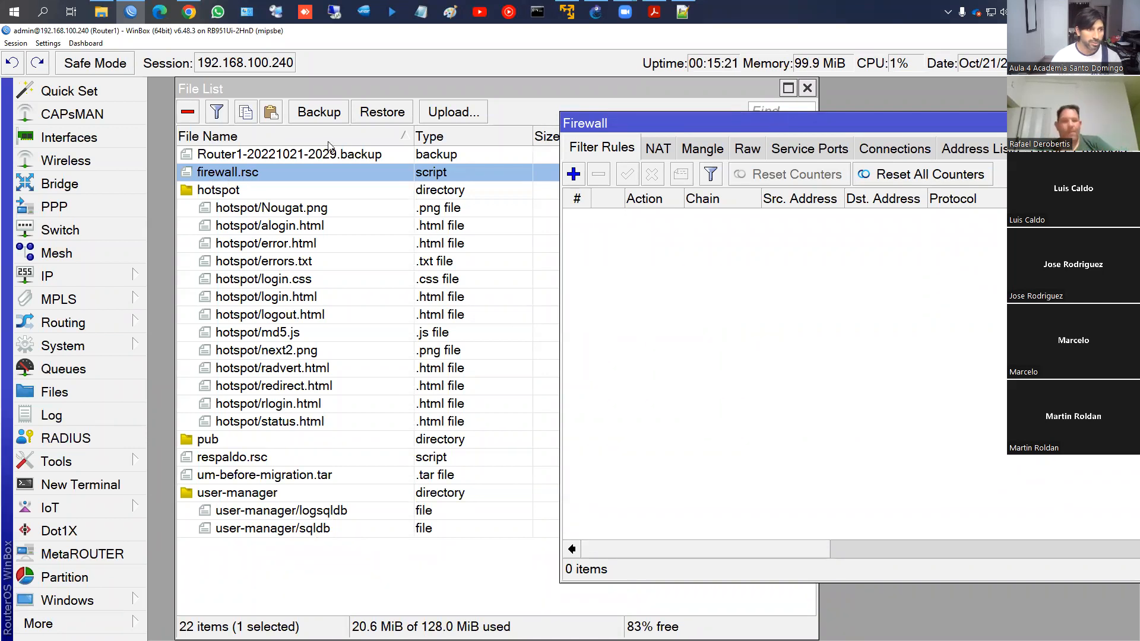
Type an import firewall.rsc command in a new terminal, clear it unrun, and minimize Notepad++ and WinBox
{"action": "left_click", "coordinate": [109, 490]}
{"action": "type", "text": "ipo"}
{"action": "key", "text": "BackSpace"}
{"action": "key", "text": "BackSpace"}
{"action": "type", "text": "mport fi"}
{"action": "key", "text": "BackSpace"}
{"action": "key", "text": "BackSpace"}
{"action": "type", "text": "firew"}
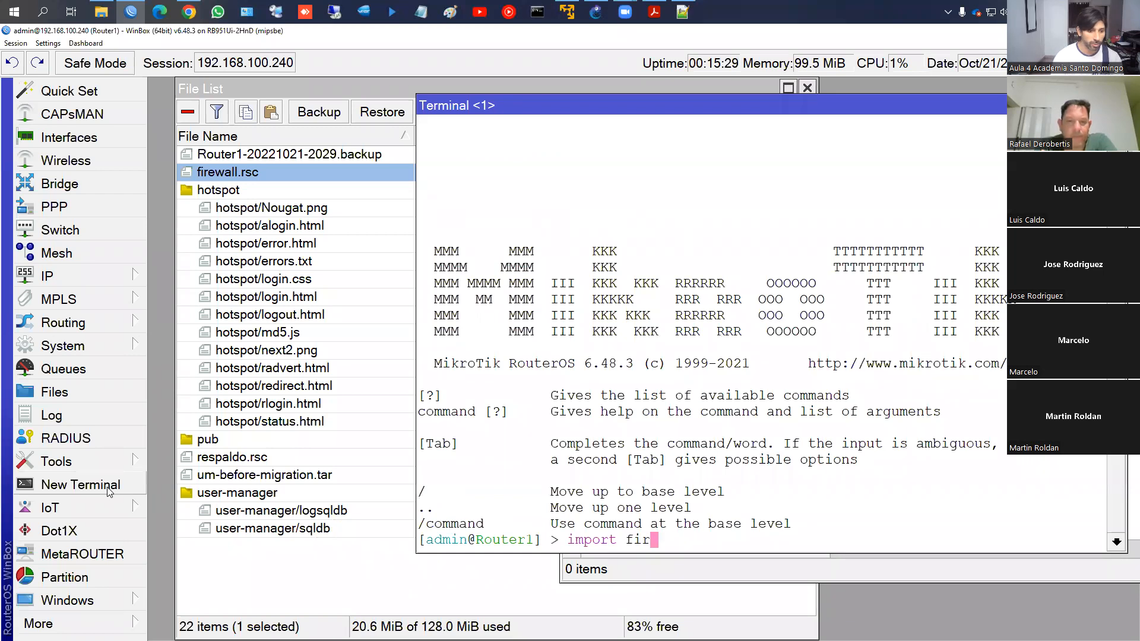
{"action": "key", "text": "Tab"}
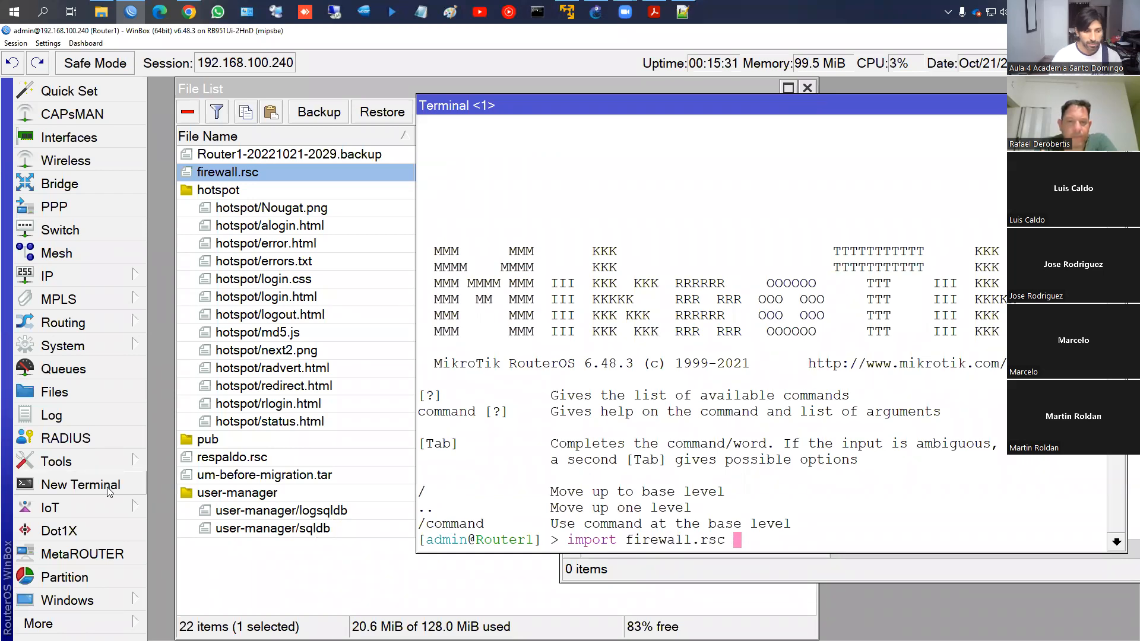
{"action": "key", "text": "BackSpace"}
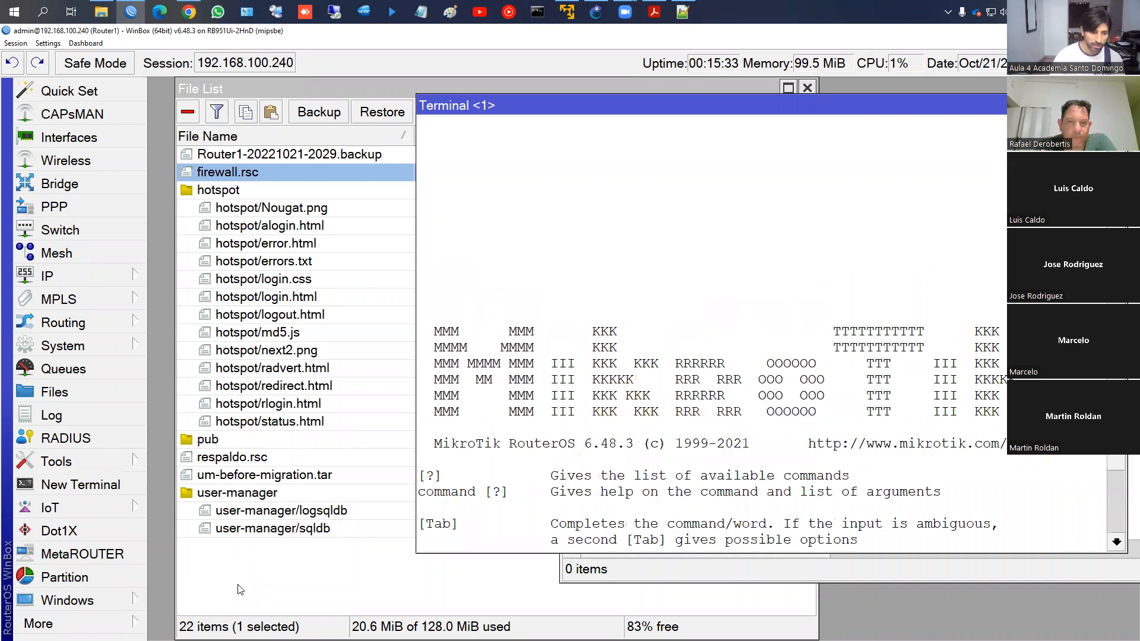
{"action": "key", "text": "BackSpace"}
{"action": "key", "text": "BackSpace"}
{"action": "key", "text": "BackSpace"}
{"action": "key", "text": "BackSpace"}
{"action": "key", "text": "BackSpace"}
{"action": "key", "text": "BackSpace"}
{"action": "key", "text": "BackSpace"}
{"action": "key", "text": "BackSpace"}
{"action": "key", "text": "BackSpace"}
{"action": "key", "text": "BackSpace"}
{"action": "key", "text": "BackSpace"}
{"action": "key", "text": "BackSpace"}
{"action": "key", "text": "BackSpace"}
{"action": "key", "text": "BackSpace"}
{"action": "key", "text": "BackSpace"}
{"action": "key", "text": "BackSpace"}
{"action": "key", "text": "BackSpace"}
{"action": "key", "text": "BackSpace"}
{"action": "key", "text": "BackSpace"}
{"action": "key", "text": "alt+Tab"}
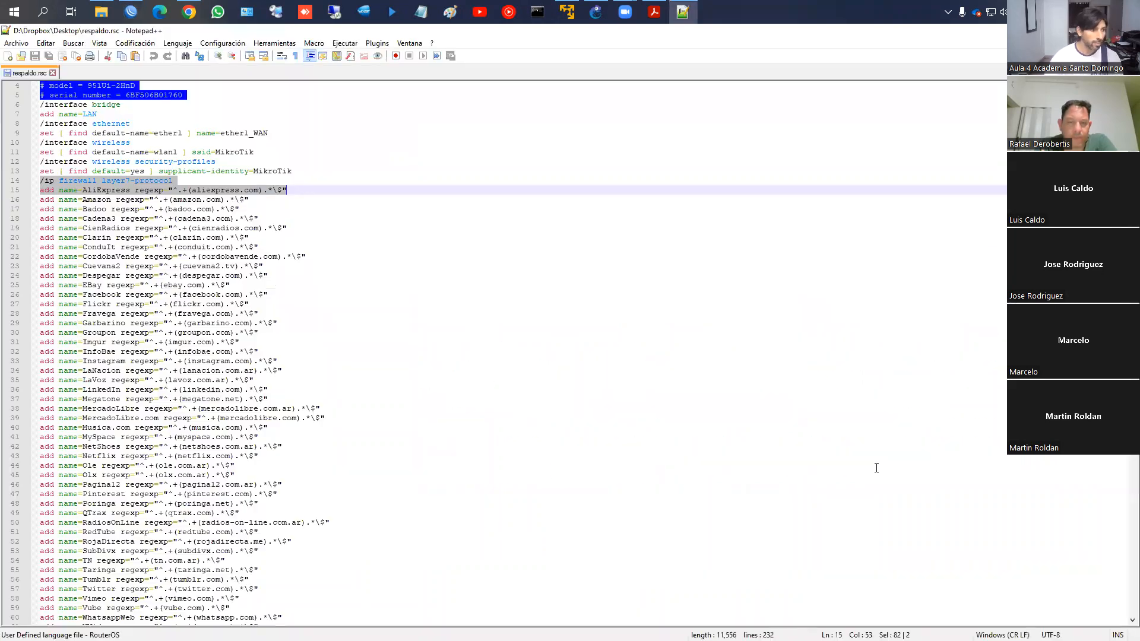
{"action": "left_click", "coordinate": [1070, 30]}
{"action": "left_click", "coordinate": [1071, 30]}
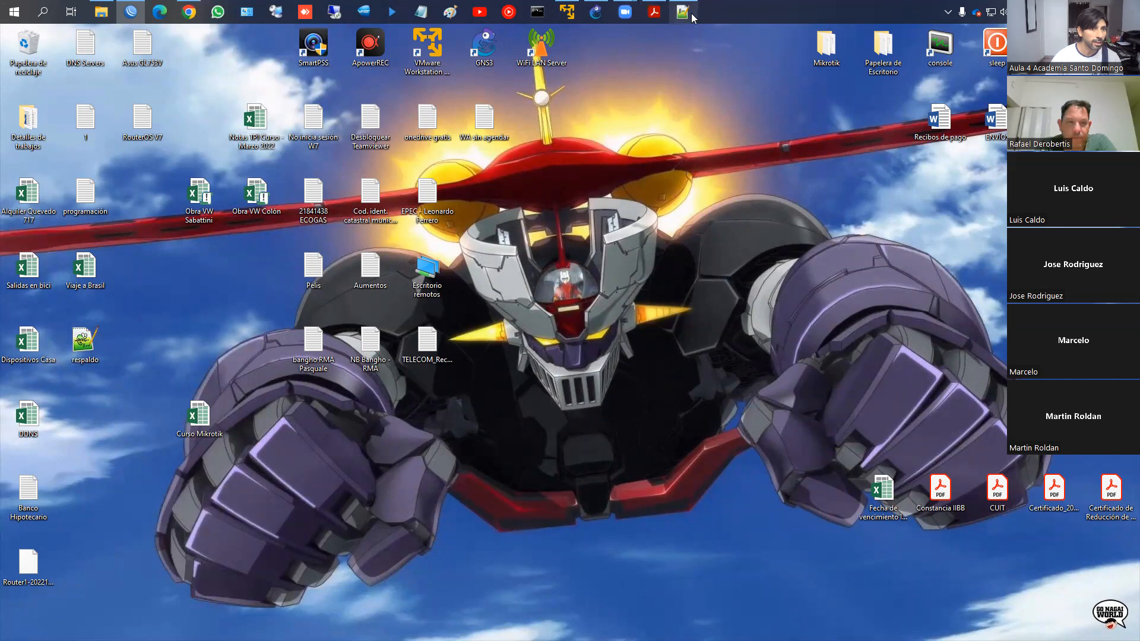
Download firewall.rsc from the WinBox File List to the computer and show the desktop
{"action": "left_click", "coordinate": [131, 11]}
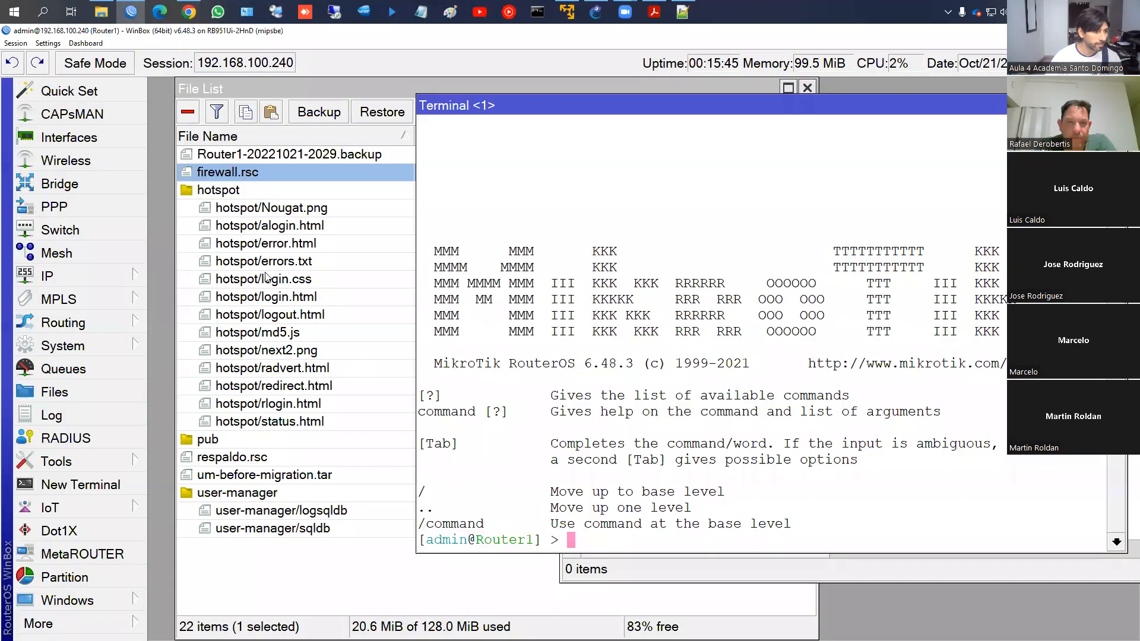
{"action": "right_click", "coordinate": [238, 173]}
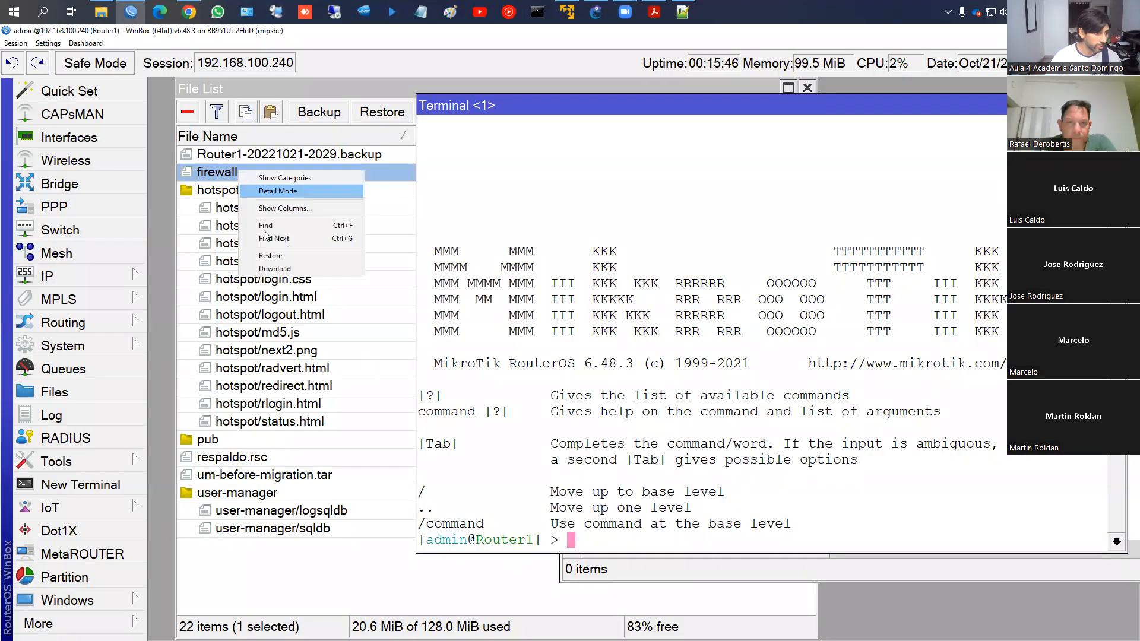
{"action": "left_click", "coordinate": [279, 269]}
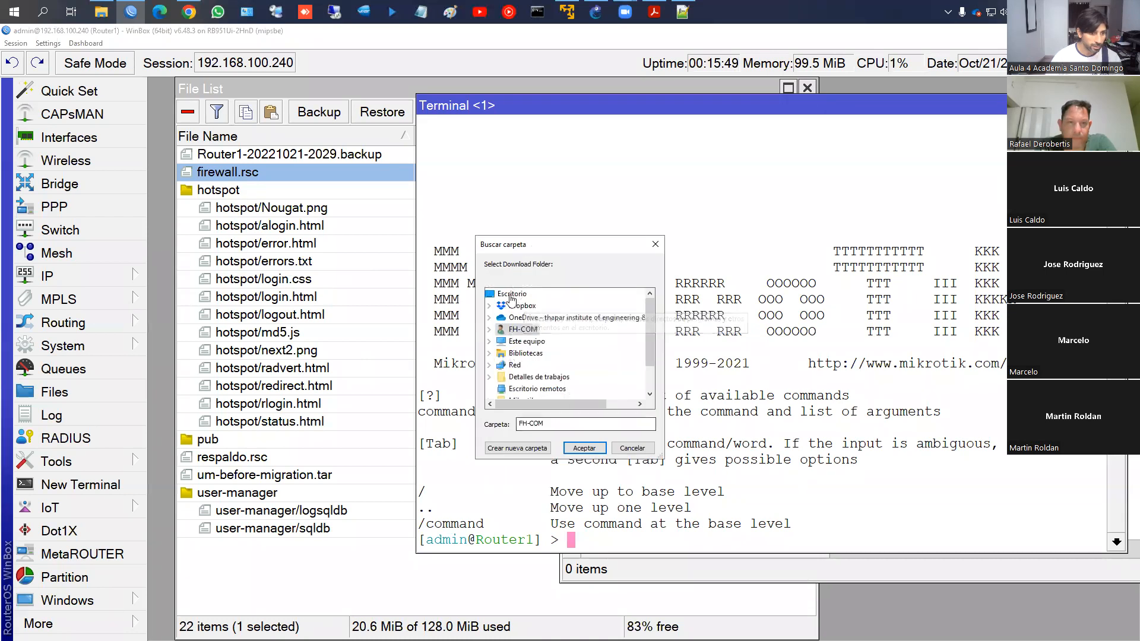
{"action": "left_click", "coordinate": [584, 448]}
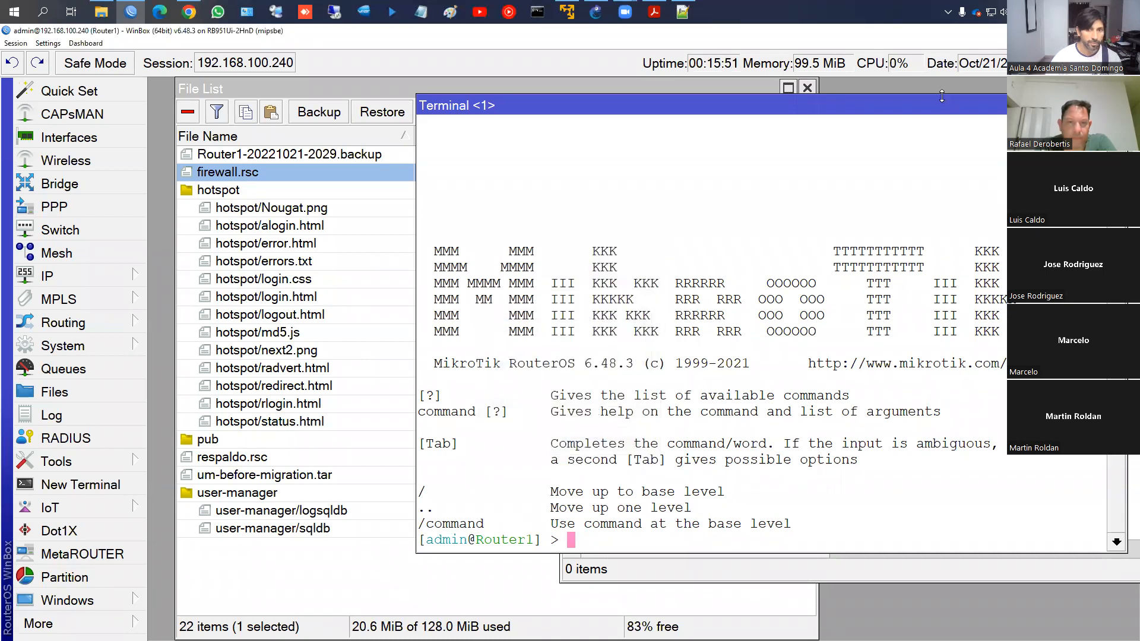
{"action": "key", "text": "super+d"}
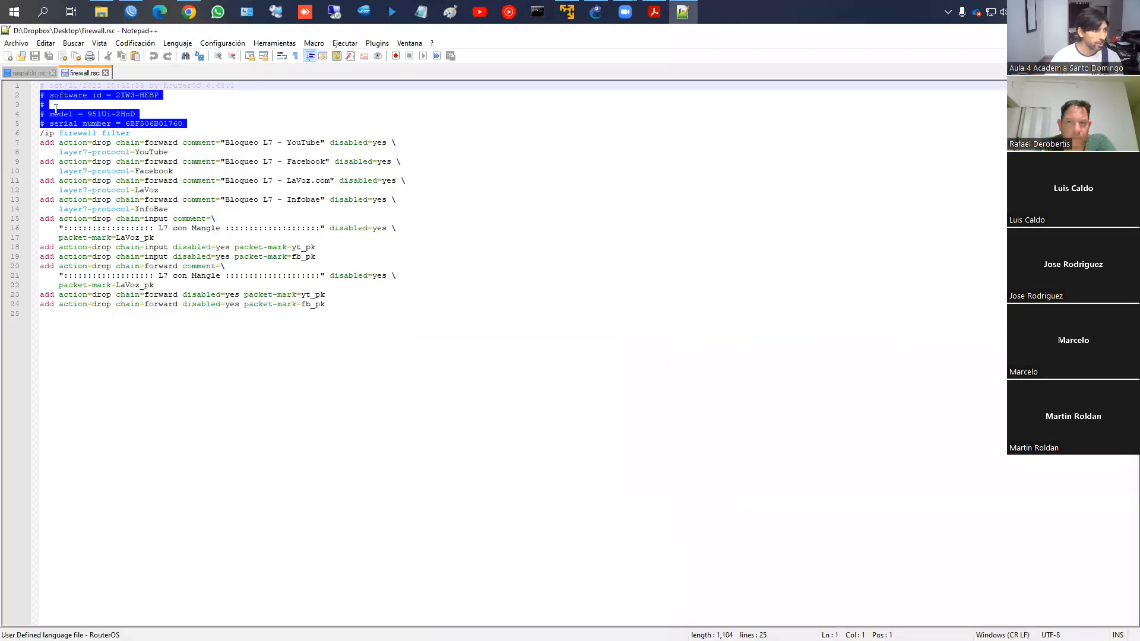
Paste the rule commands from lines 6–24 into the terminal and confirm 10 rules in IP > Firewall
{"action": "left_click_drag", "start_coordinate": [40, 133], "coordinate": [365, 328]}
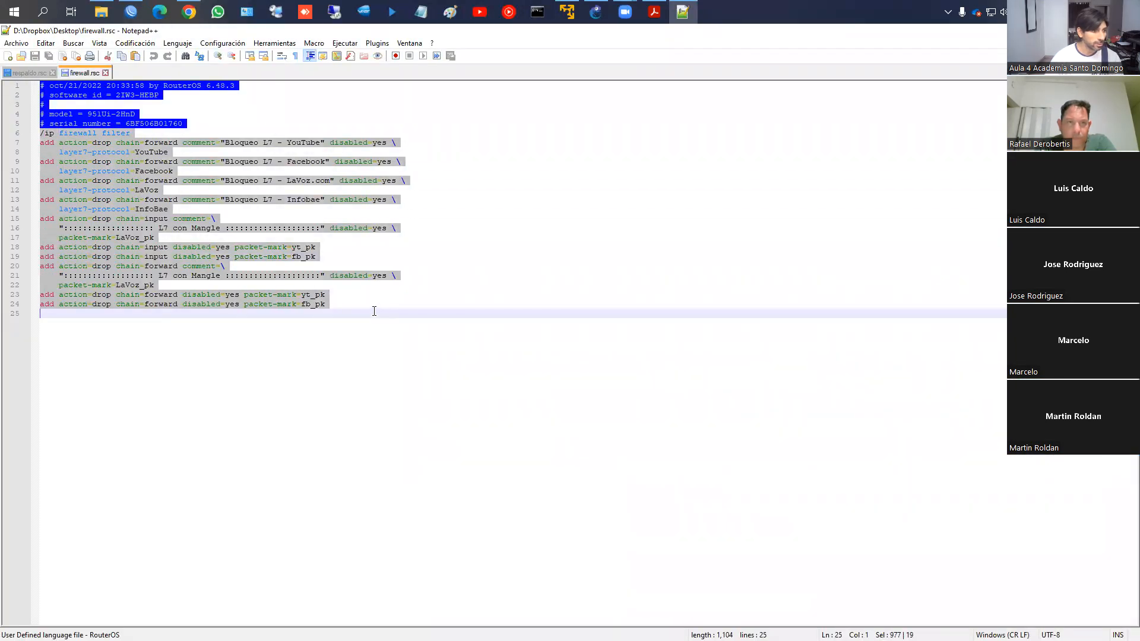
{"action": "left_click", "coordinate": [131, 11]}
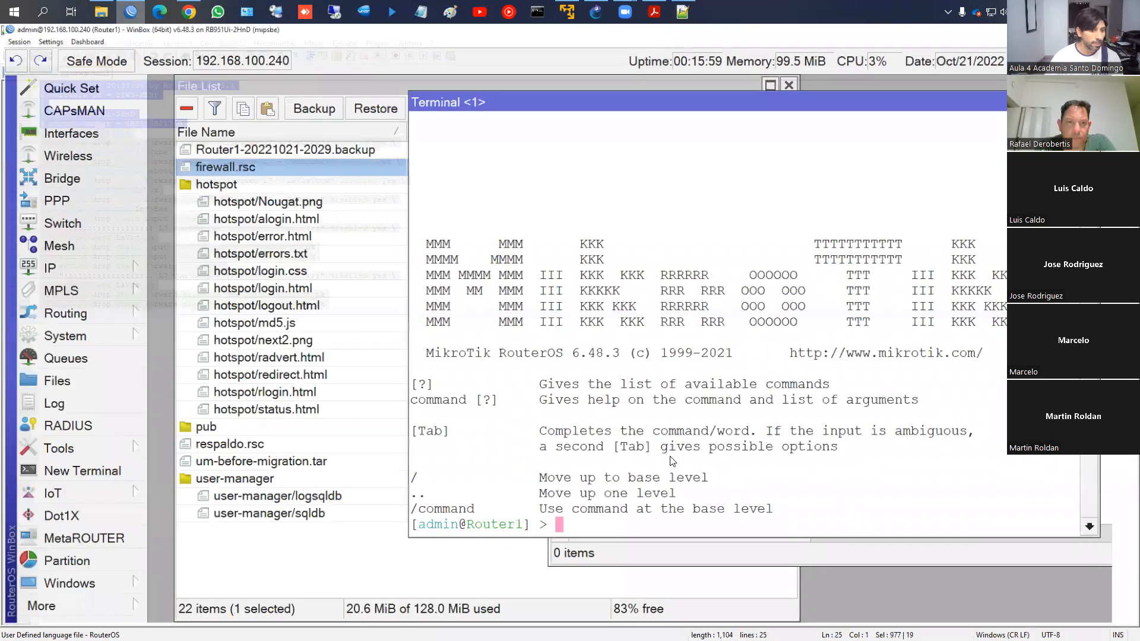
{"action": "key", "text": "ctrl+v"}
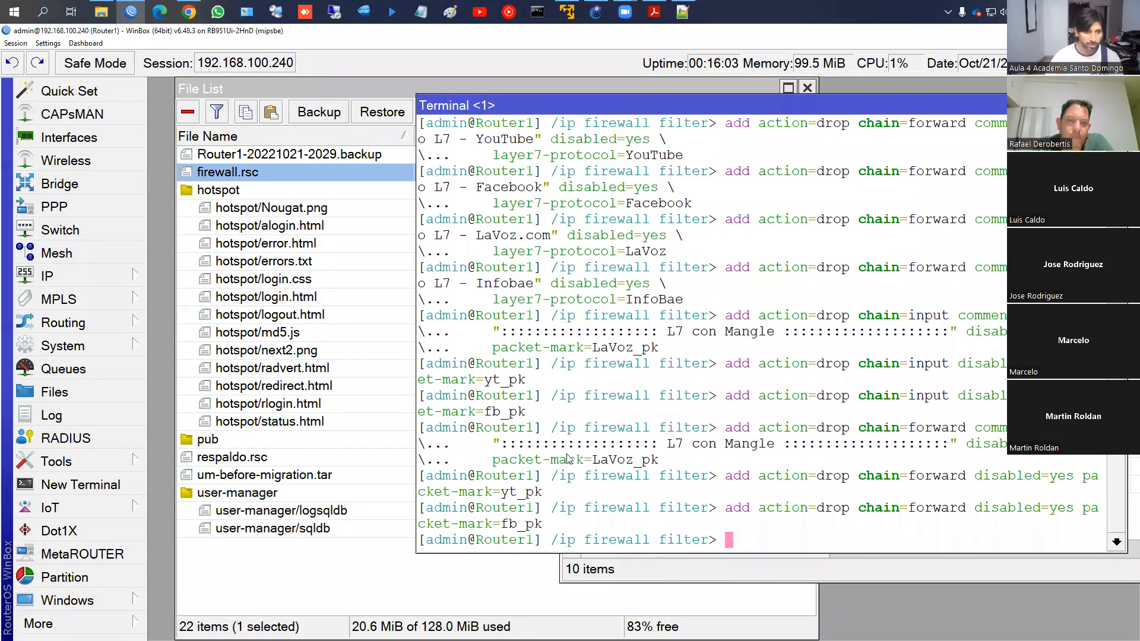
{"action": "left_click", "coordinate": [96, 279]}
{"action": "left_click", "coordinate": [236, 290]}
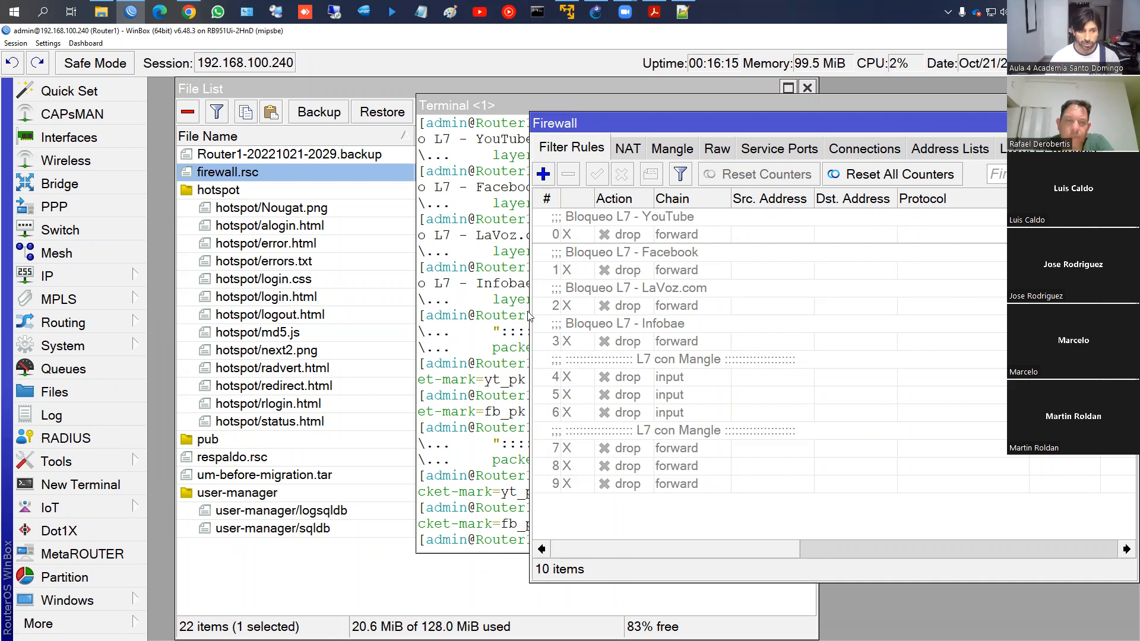
{"action": "left_click", "coordinate": [469, 364]}
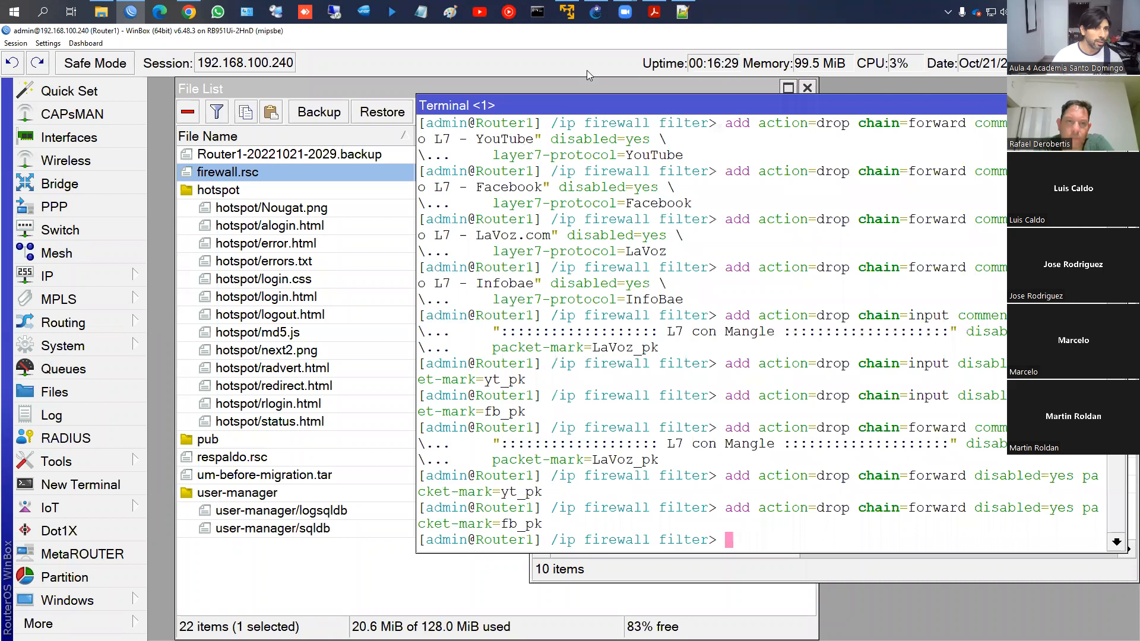
{"action": "left_click", "coordinate": [652, 12]}
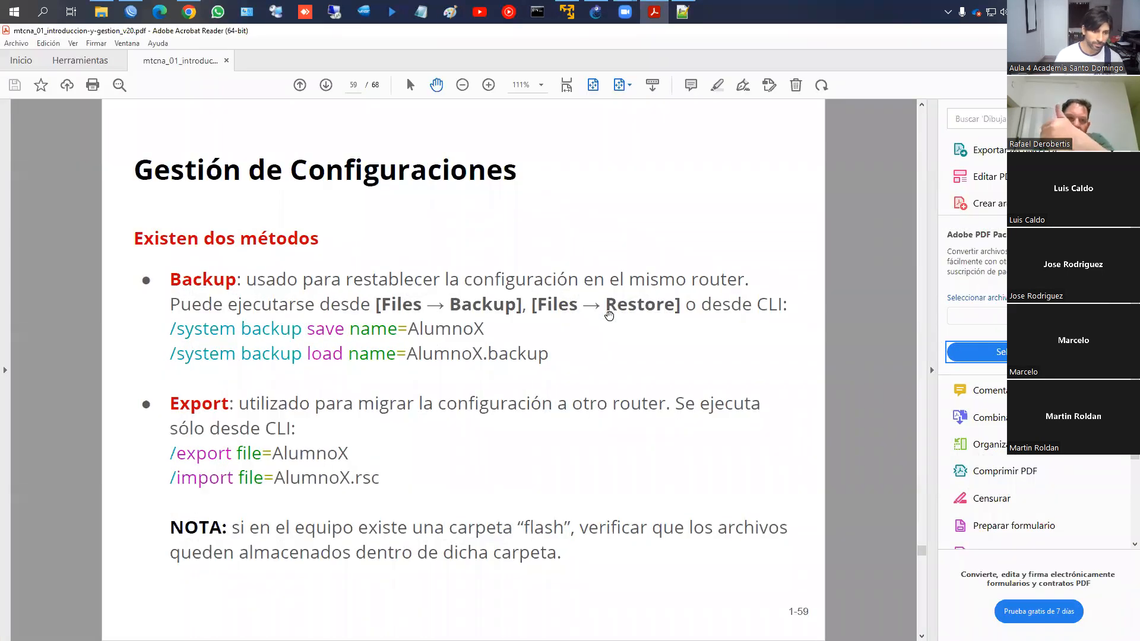
Scroll the course PDF down toward page 60, the Método Backup slide
{"action": "scroll", "coordinate": [609, 315], "scroll_direction": "down", "scroll_amount": 1}
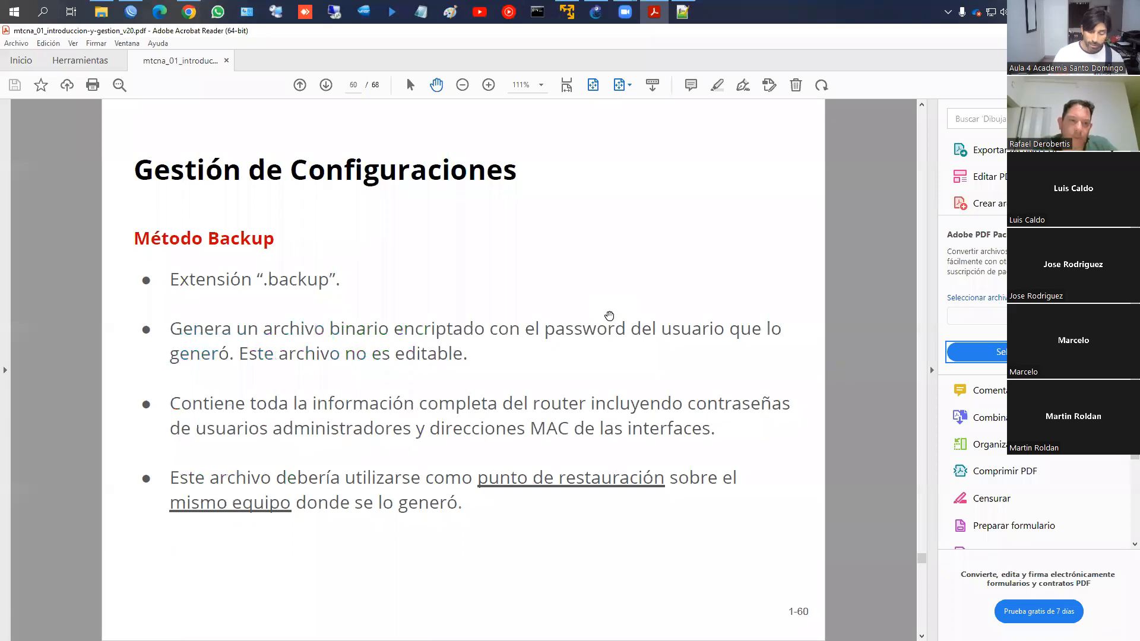
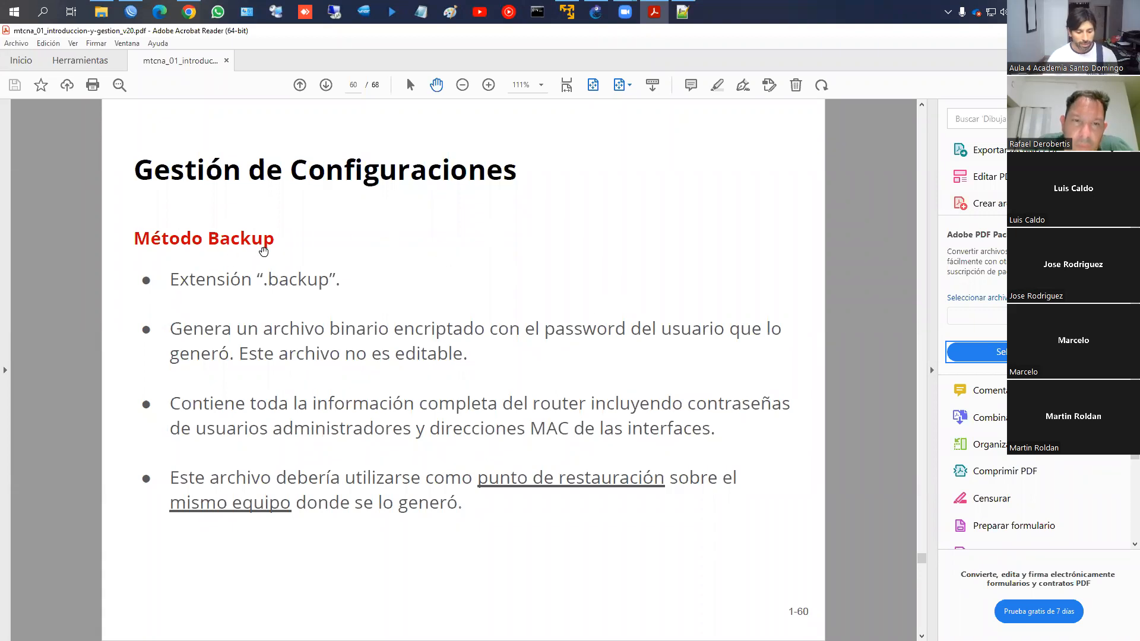
Underline the Backup slide's points: .backup extension, encrypted binary, not editable, full router info, same-equipment restore
{"action": "key", "text": "ctrl+2"}
{"action": "left_click_drag", "start_coordinate": [170, 292], "coordinate": [335, 292]}
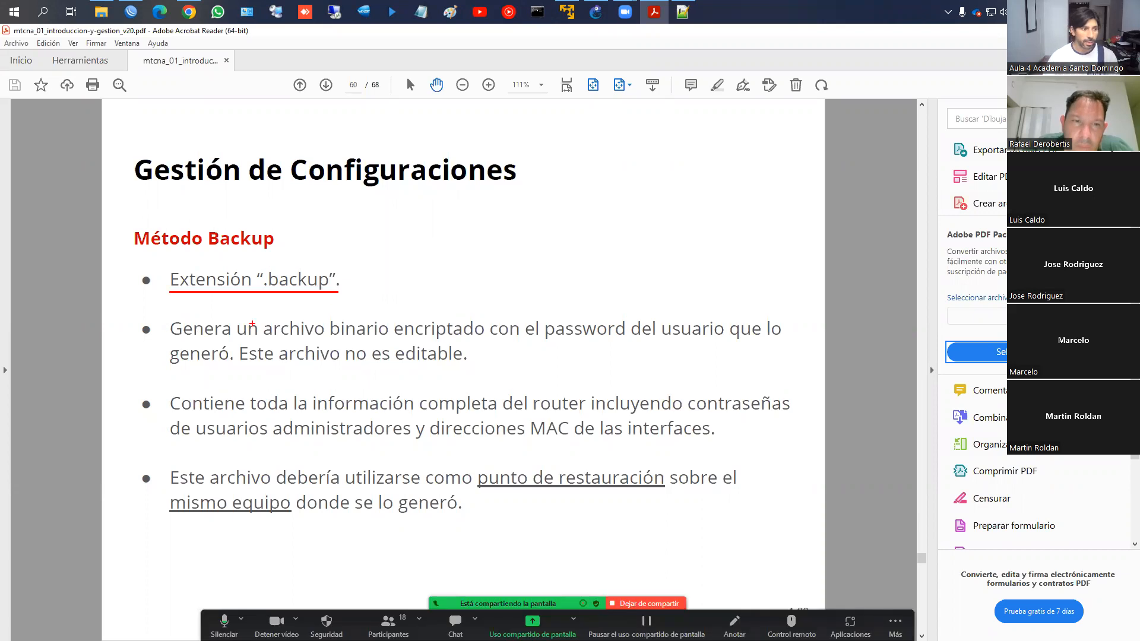
{"action": "left_click_drag", "start_coordinate": [332, 340], "coordinate": [649, 336]}
{"action": "left_click_drag", "start_coordinate": [161, 369], "coordinate": [456, 372]}
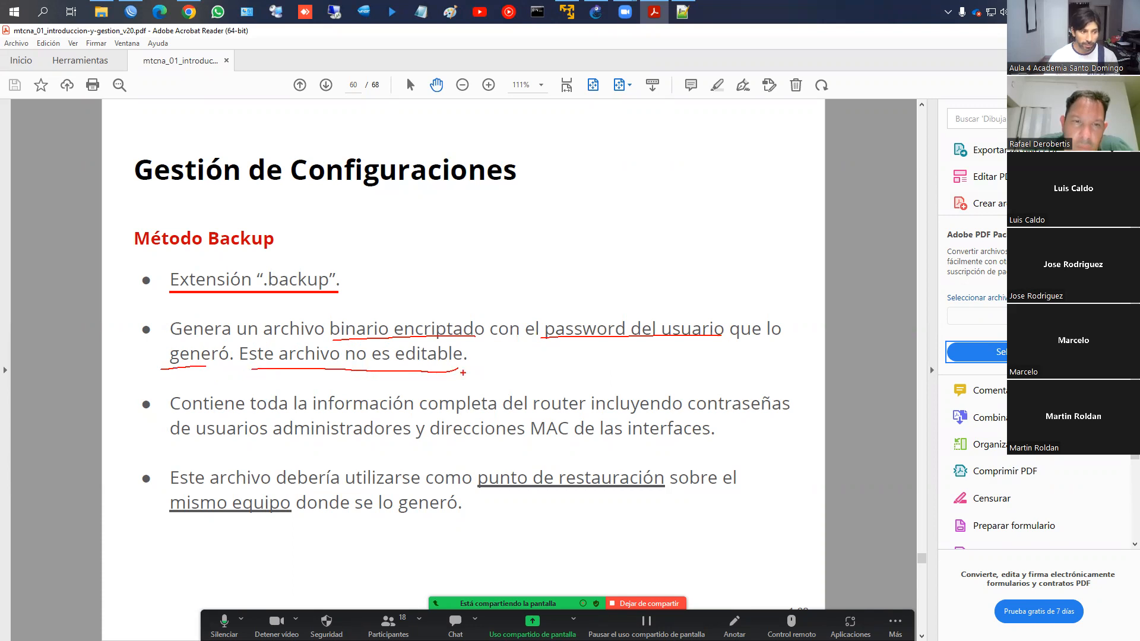
{"action": "left_click_drag", "start_coordinate": [172, 418], "coordinate": [775, 414]}
{"action": "left_click_drag", "start_coordinate": [195, 436], "coordinate": [698, 445]}
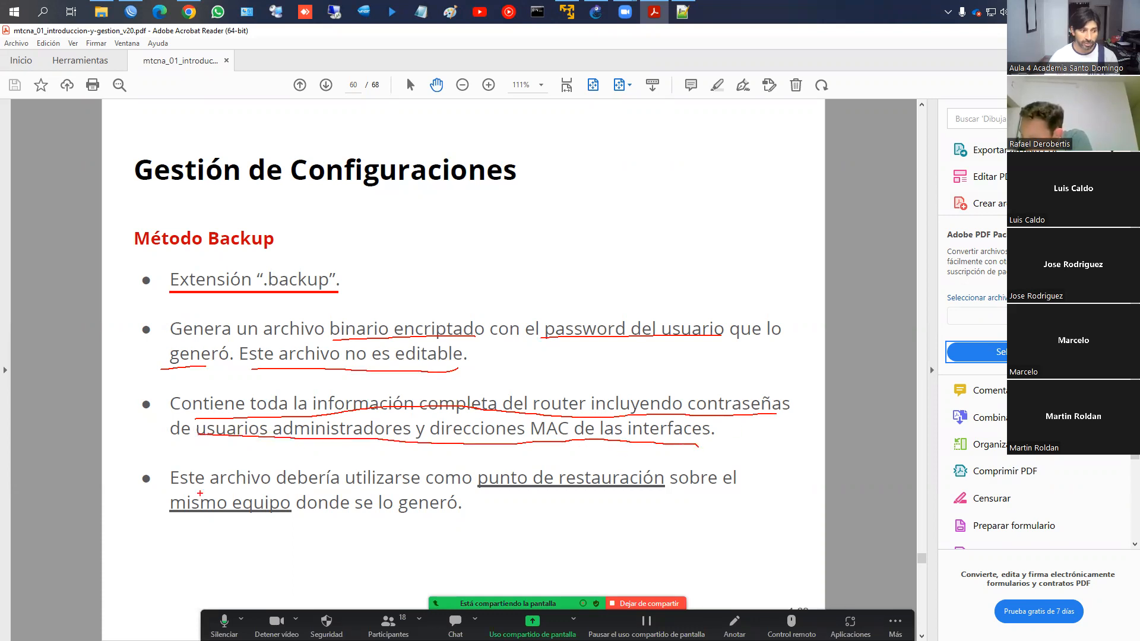
{"action": "left_click_drag", "start_coordinate": [224, 490], "coordinate": [486, 486]}
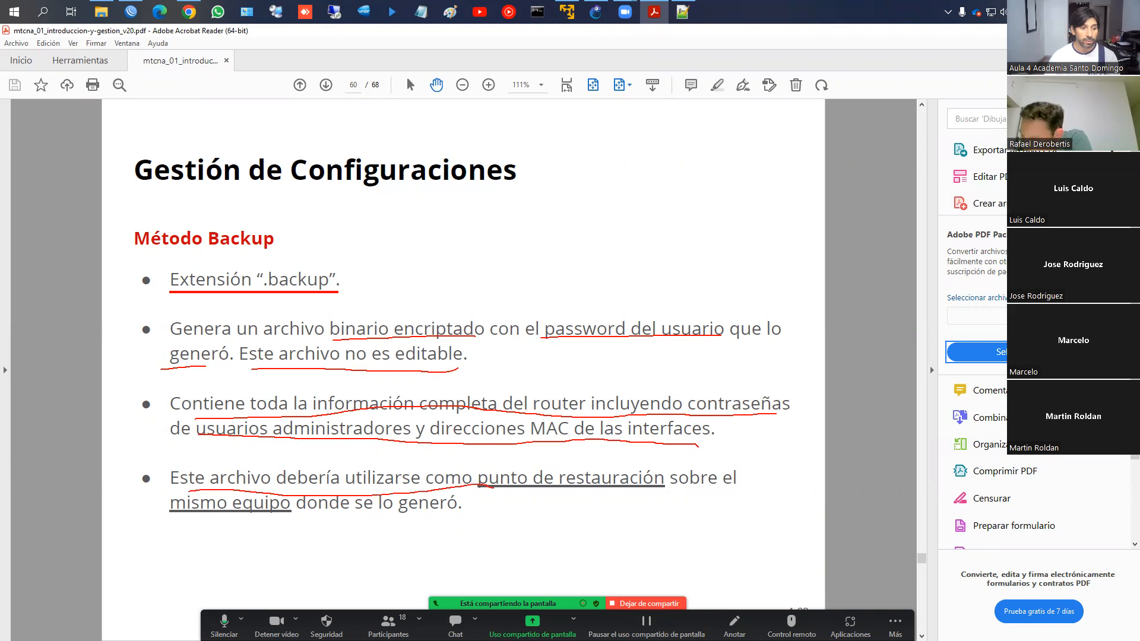
{"action": "mouse_move", "coordinate": [176, 511]}
{"action": "left_mouse_down"}
{"action": "mouse_move", "coordinate": [323, 504]}
{"action": "mouse_move", "coordinate": [157, 515]}
{"action": "mouse_move", "coordinate": [315, 475]}
{"action": "mouse_move", "coordinate": [231, 466]}
{"action": "left_mouse_up"}
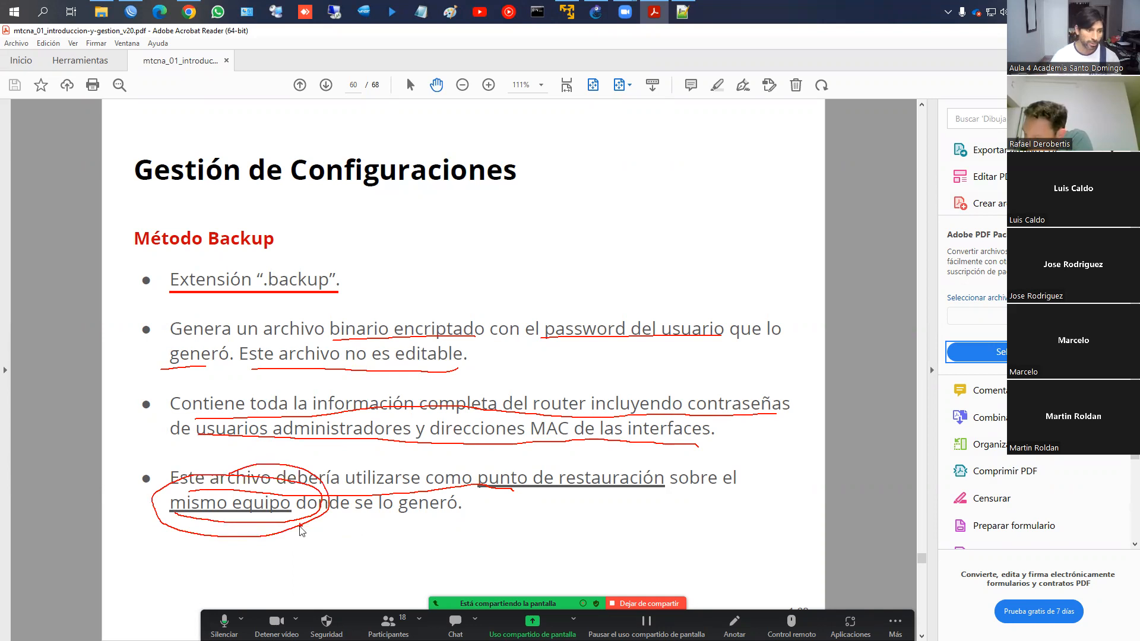
On the Export slide, mark configuration replication, the .rsc extension, plain-text editing and administrators
{"action": "key", "text": "Escape"}
{"action": "scroll", "coordinate": [299, 525], "scroll_direction": "down", "scroll_amount": 1}
{"action": "scroll", "coordinate": [336, 413], "scroll_direction": "down", "scroll_amount": 1}
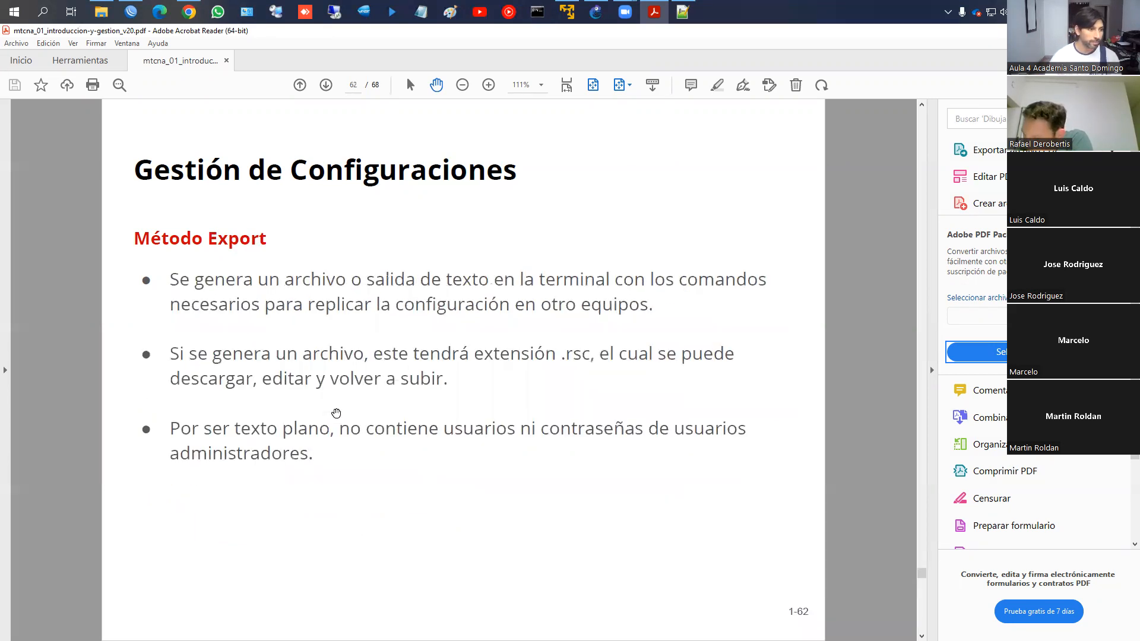
{"action": "key", "text": "ctrl+2"}
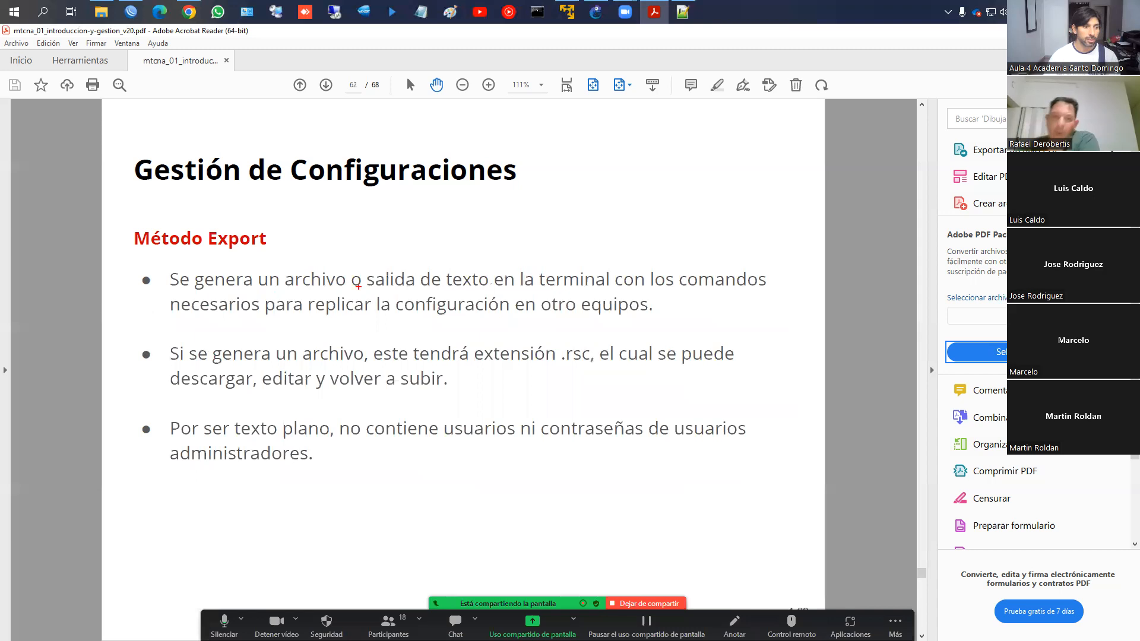
{"action": "left_click_drag", "start_coordinate": [209, 321], "coordinate": [605, 322]}
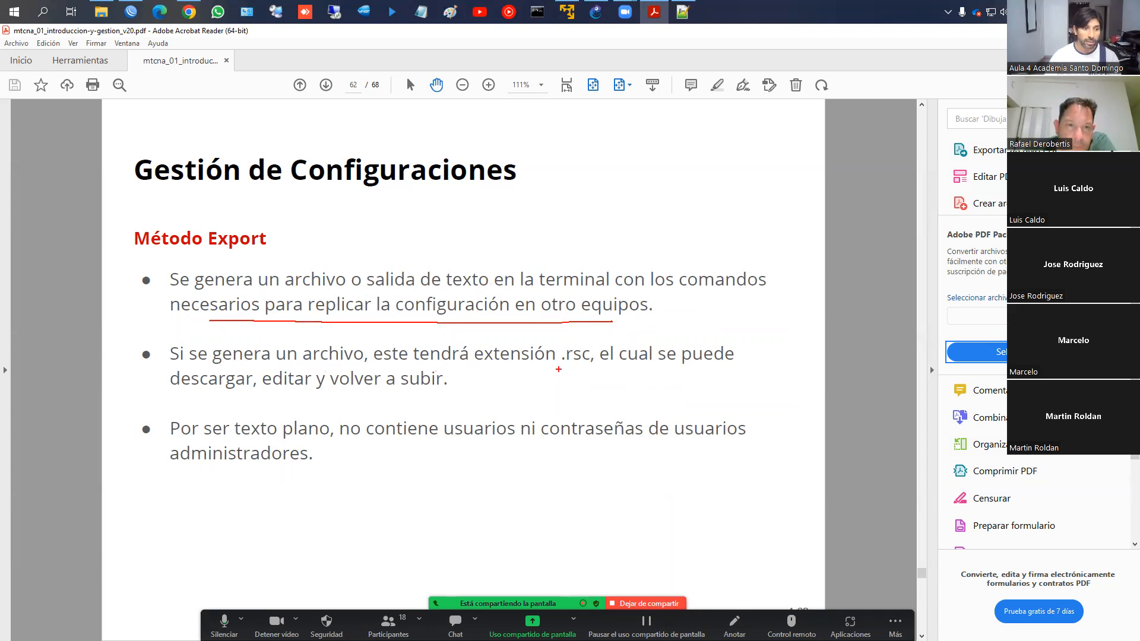
{"action": "mouse_move", "coordinate": [567, 368]}
{"action": "left_mouse_down"}
{"action": "mouse_move", "coordinate": [574, 333]}
{"action": "mouse_move", "coordinate": [576, 378]}
{"action": "left_mouse_up"}
{"action": "left_click_drag", "start_coordinate": [190, 390], "coordinate": [428, 386]}
{"action": "left_click_drag", "start_coordinate": [181, 445], "coordinate": [735, 437]}
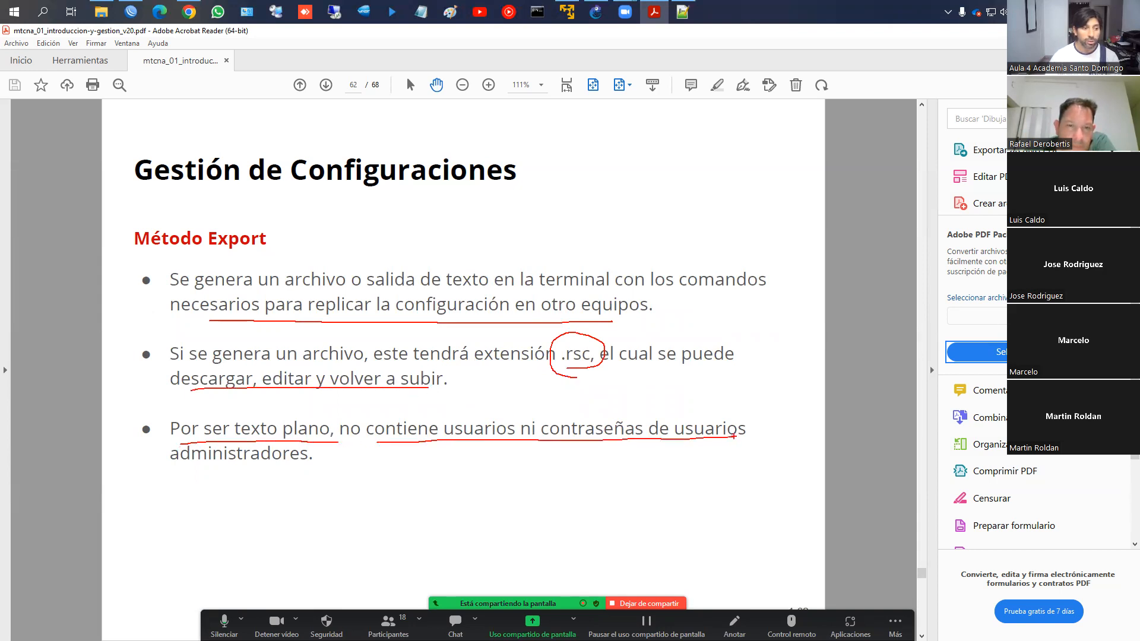
{"action": "left_click_drag", "start_coordinate": [168, 467], "coordinate": [301, 470]}
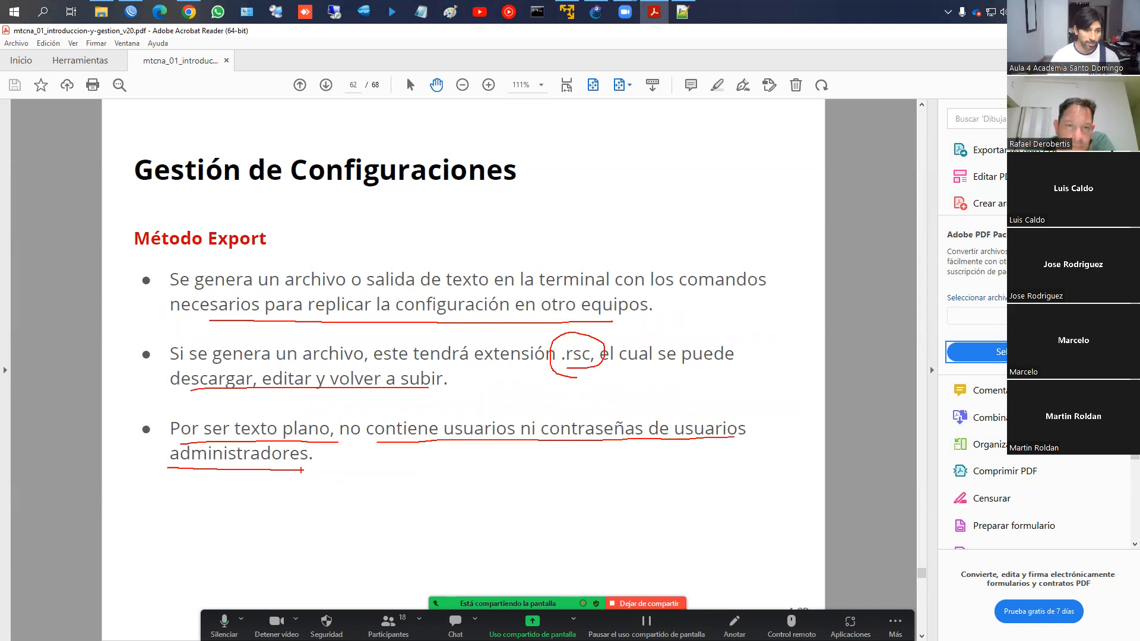
Advance to the RouterOS licence levels slide and open the ISSD campus in a new browser tab
{"action": "key", "text": "Right"}
{"action": "key", "text": "Right"}
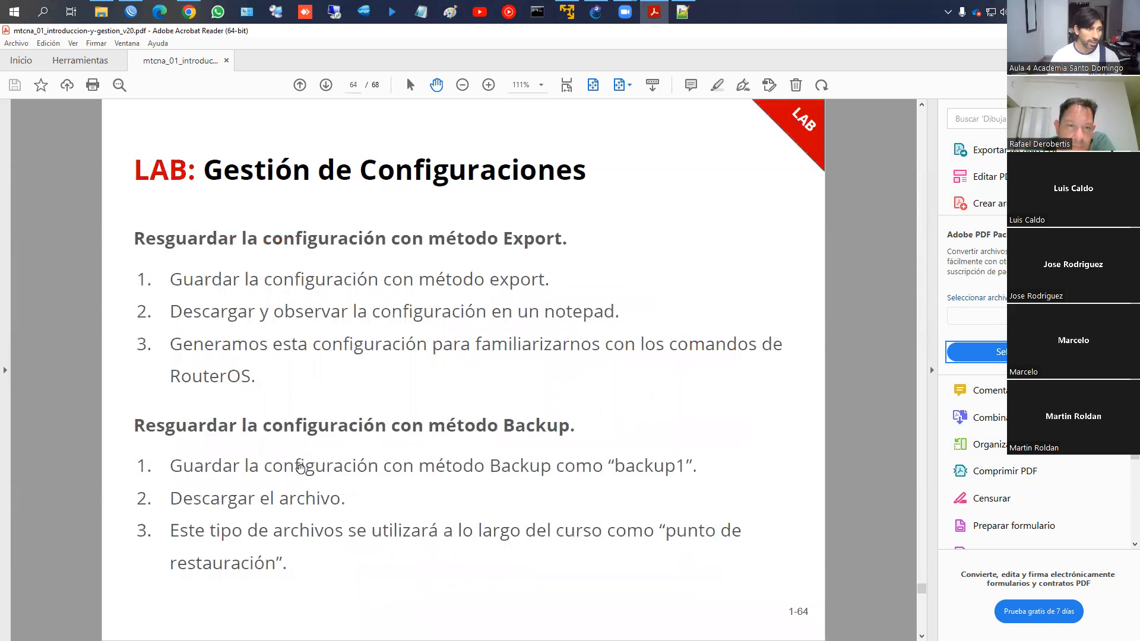
{"action": "key", "text": "Right"}
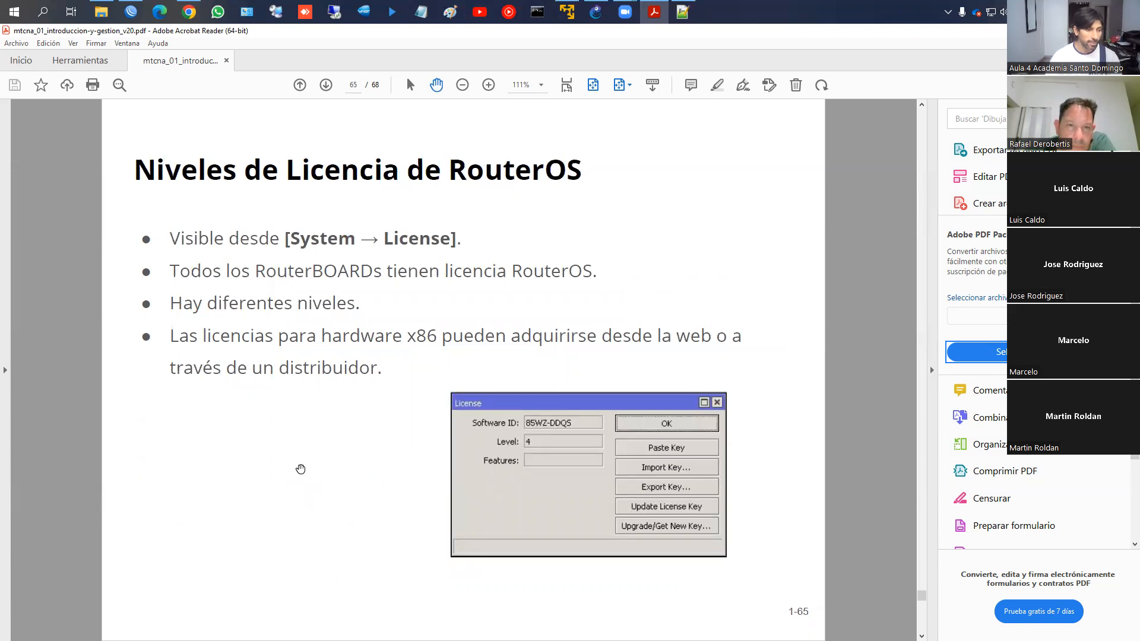
{"action": "left_click", "coordinate": [189, 12]}
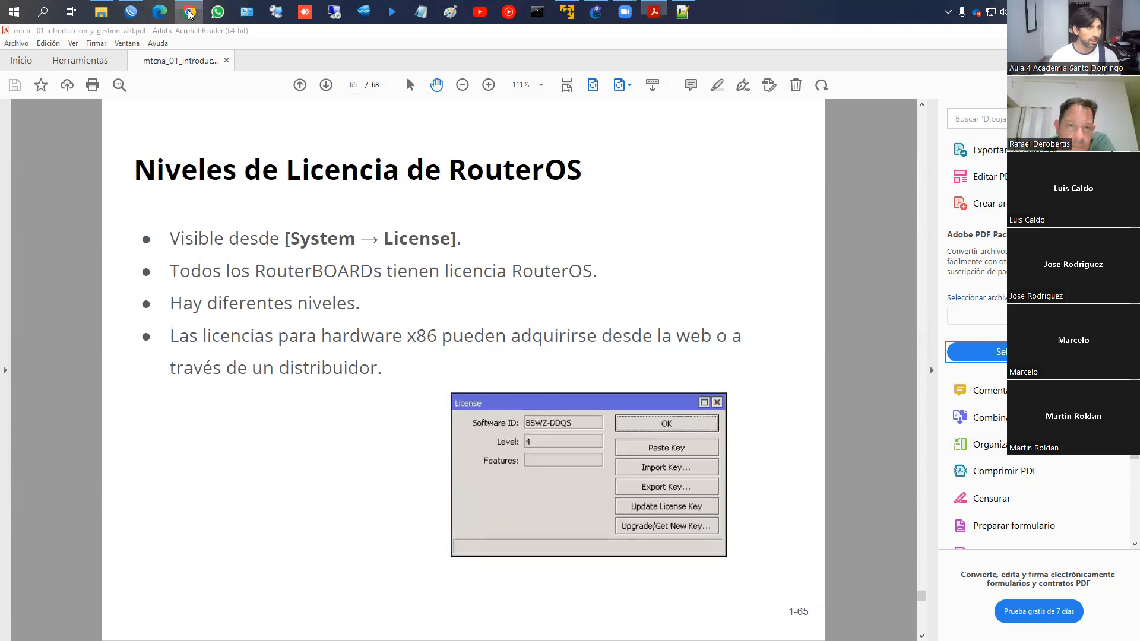
{"action": "middle_click", "coordinate": [162, 77]}
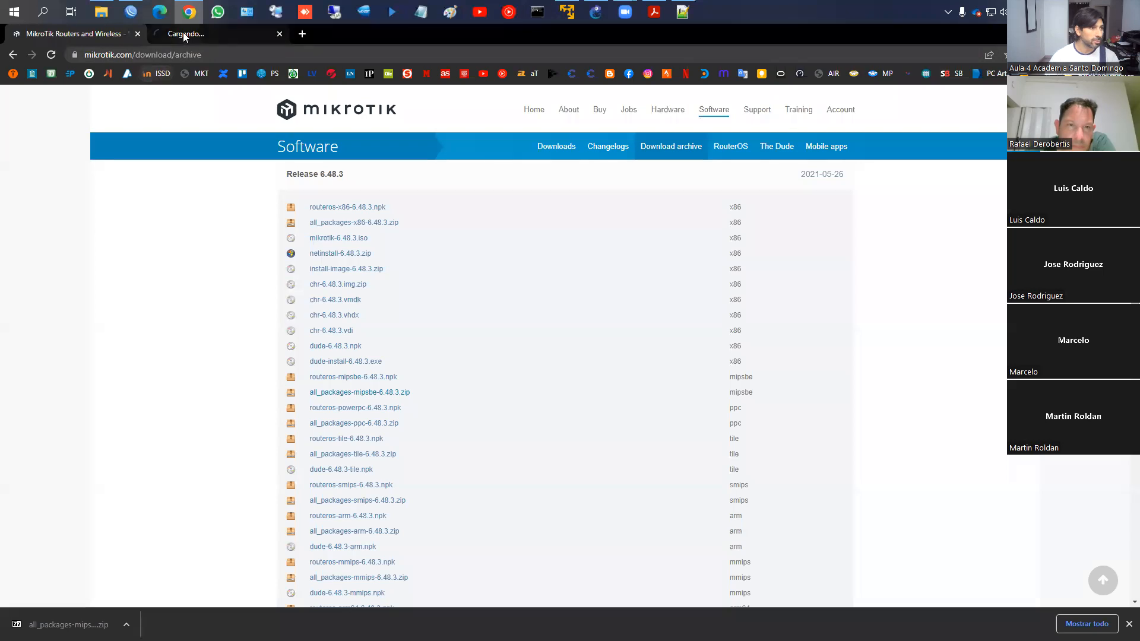
Stay logged in to the campus and open the Introducción a Mikrotik book in Mikrotik-Septiembre2022
{"action": "left_click", "coordinate": [183, 32]}
{"action": "left_click", "coordinate": [342, 236]}
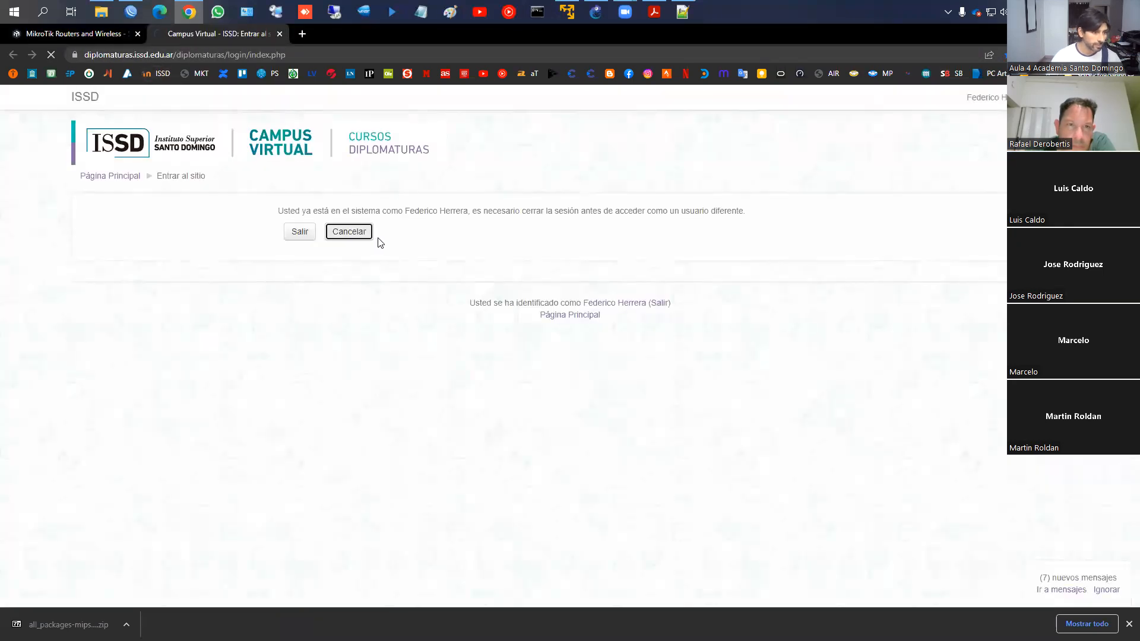
{"action": "left_click", "coordinate": [112, 307]}
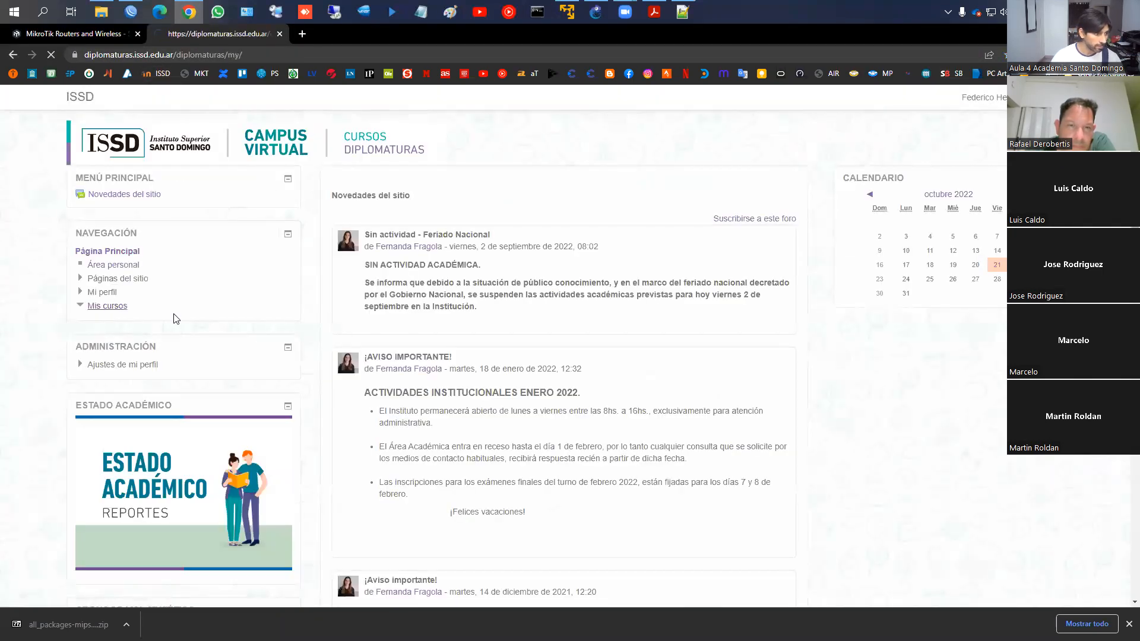
{"action": "left_click", "coordinate": [163, 334]}
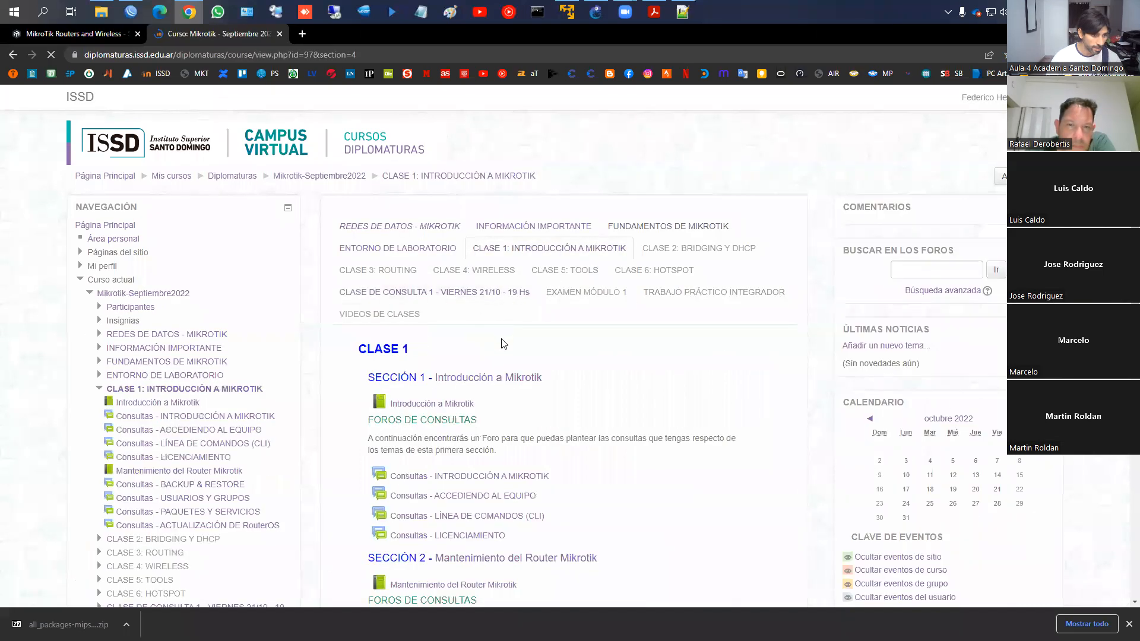
{"action": "scroll", "coordinate": [503, 406], "scroll_direction": "down", "scroll_amount": 2}
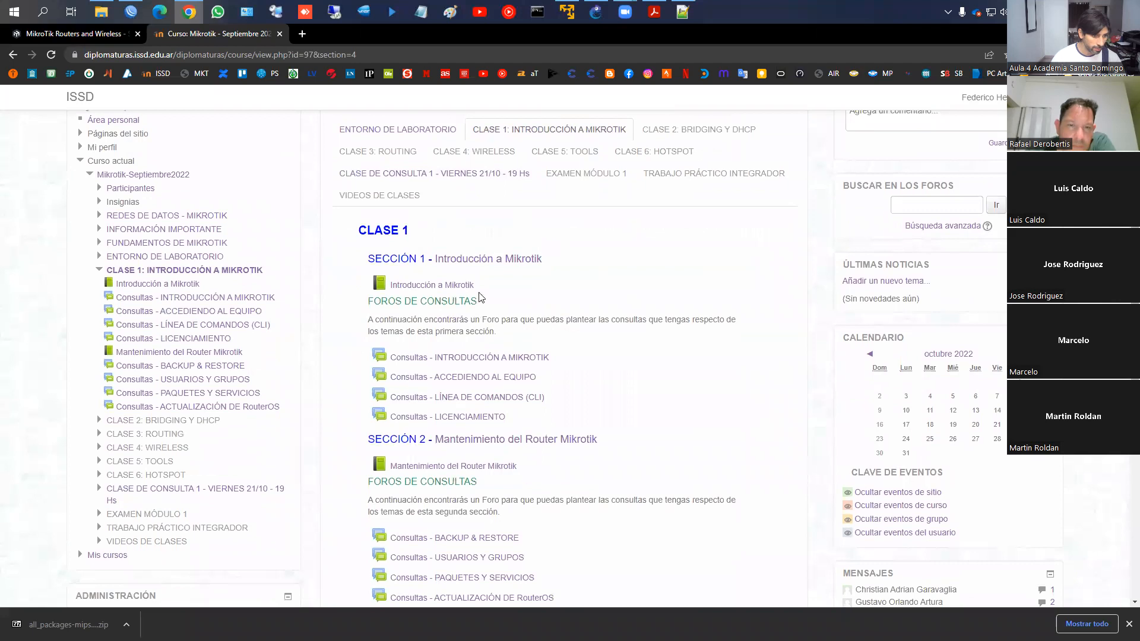
{"action": "left_click", "coordinate": [457, 286]}
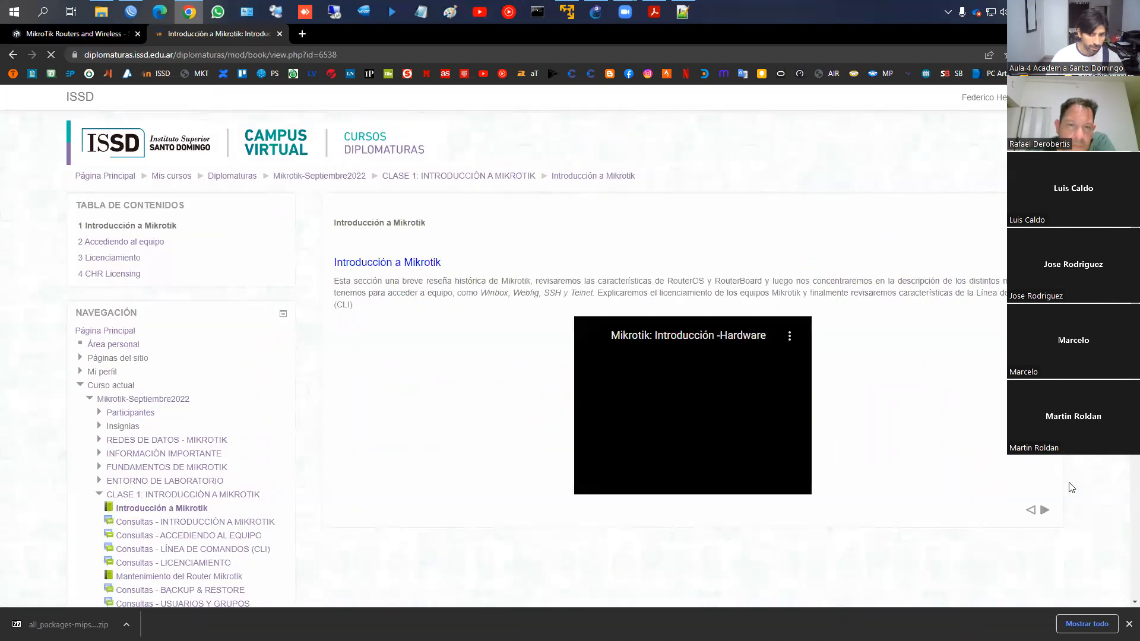
Go to the Licenciamiento chapter and mark the Nivel 5 and Nivel 6 licence lines
{"action": "left_click", "coordinate": [1044, 510]}
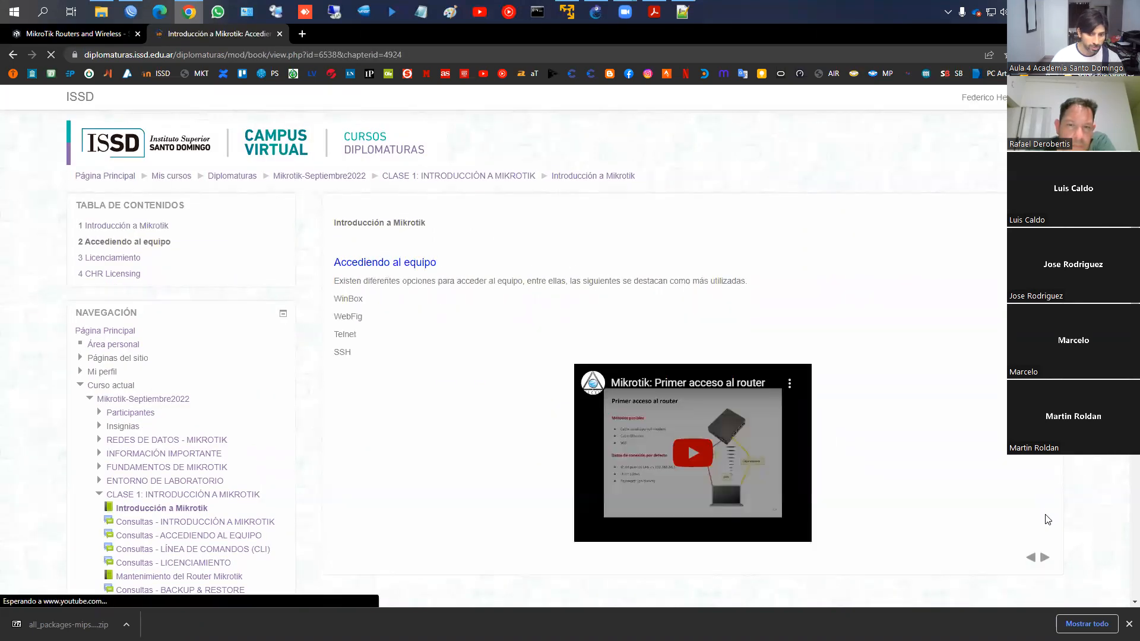
{"action": "left_click", "coordinate": [1044, 556]}
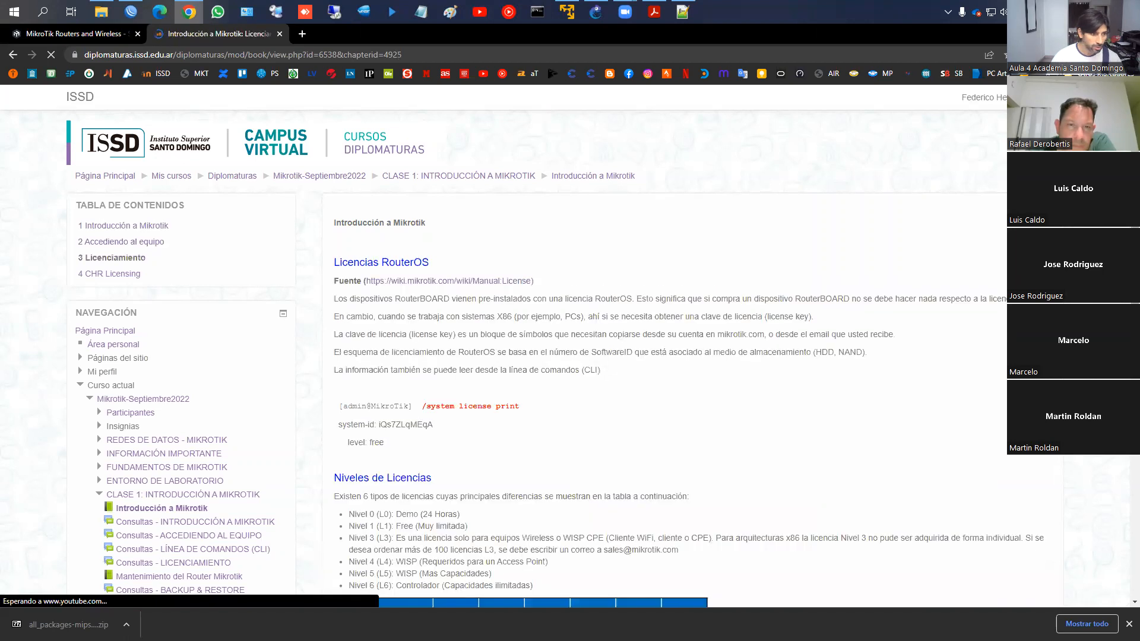
{"action": "scroll", "coordinate": [705, 229], "scroll_direction": "down", "scroll_amount": 4}
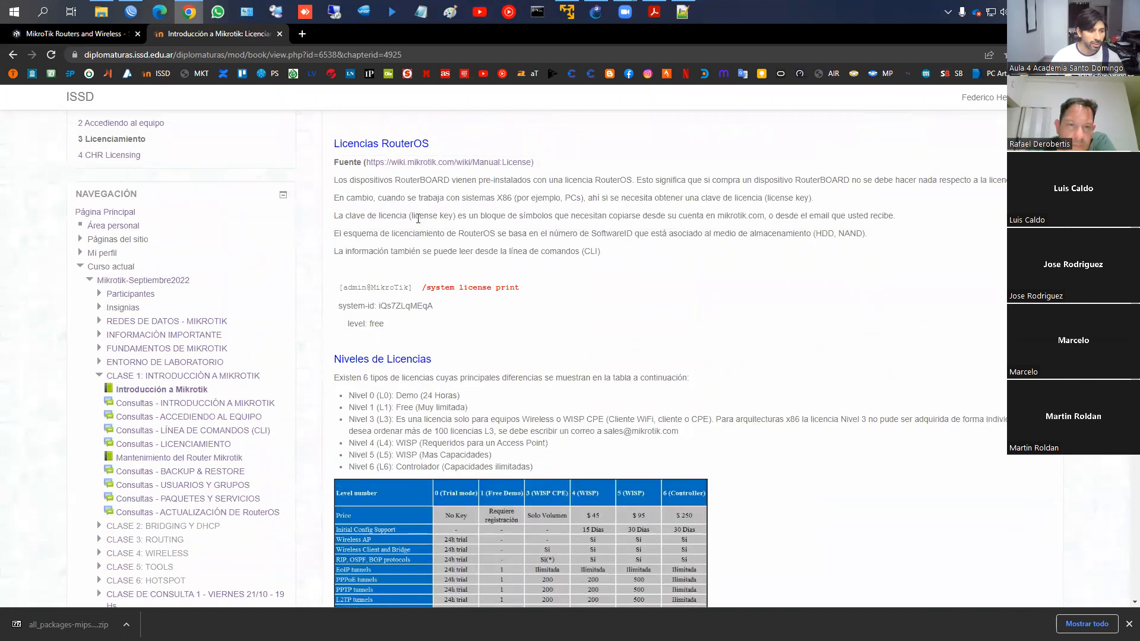
{"action": "scroll", "coordinate": [543, 311], "scroll_direction": "down", "scroll_amount": 2}
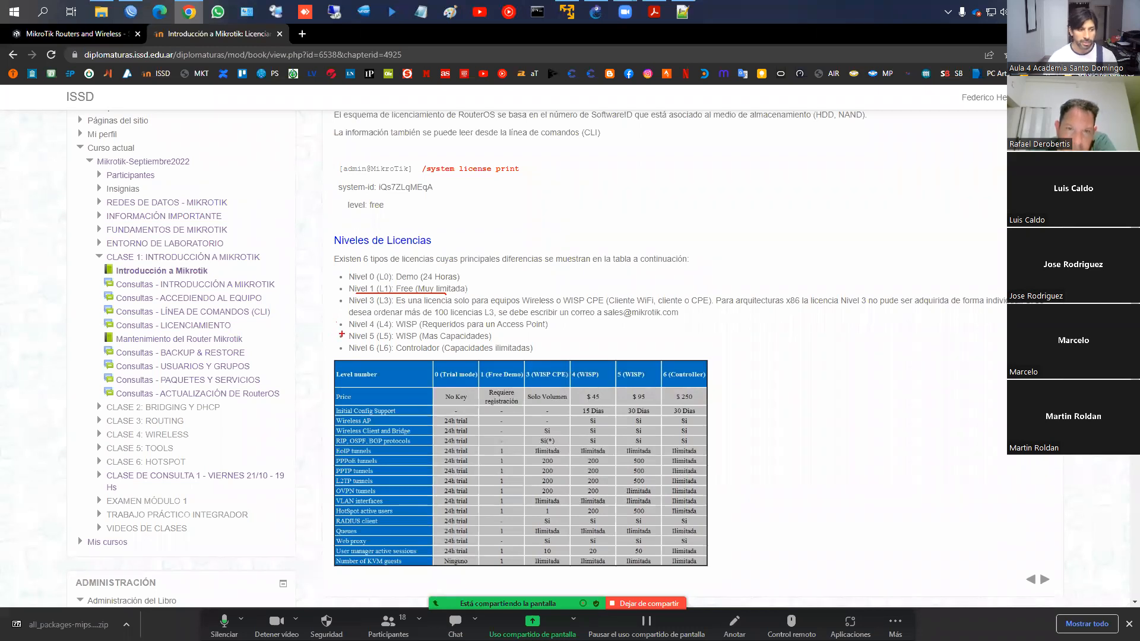
{"action": "left_click_drag", "start_coordinate": [339, 335], "coordinate": [339, 354]}
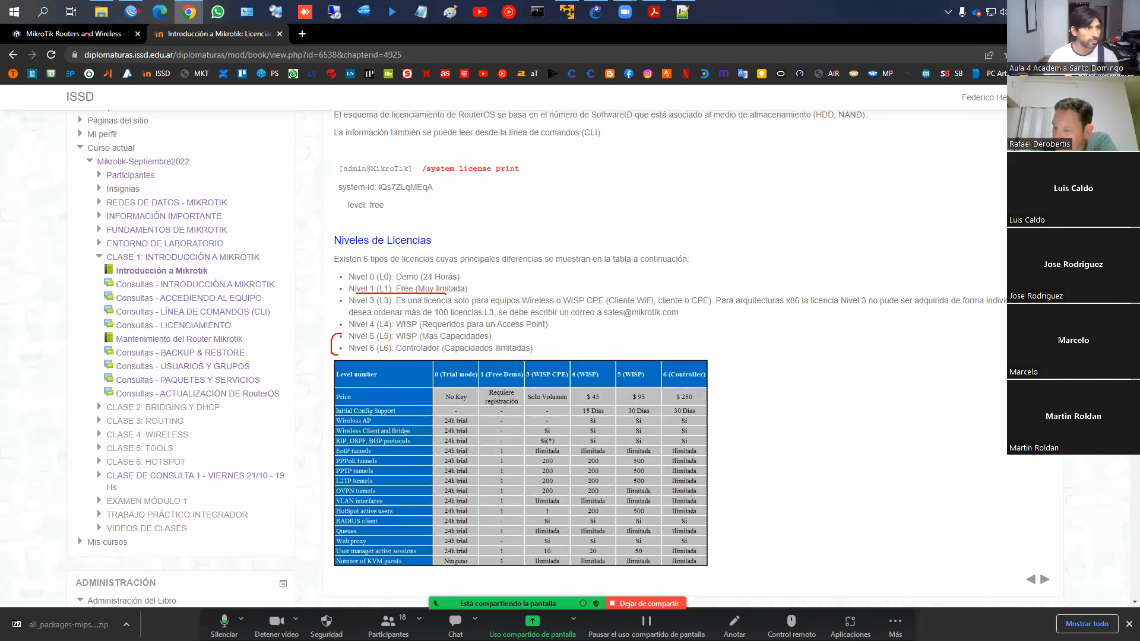
{"action": "left_click", "coordinate": [131, 11]}
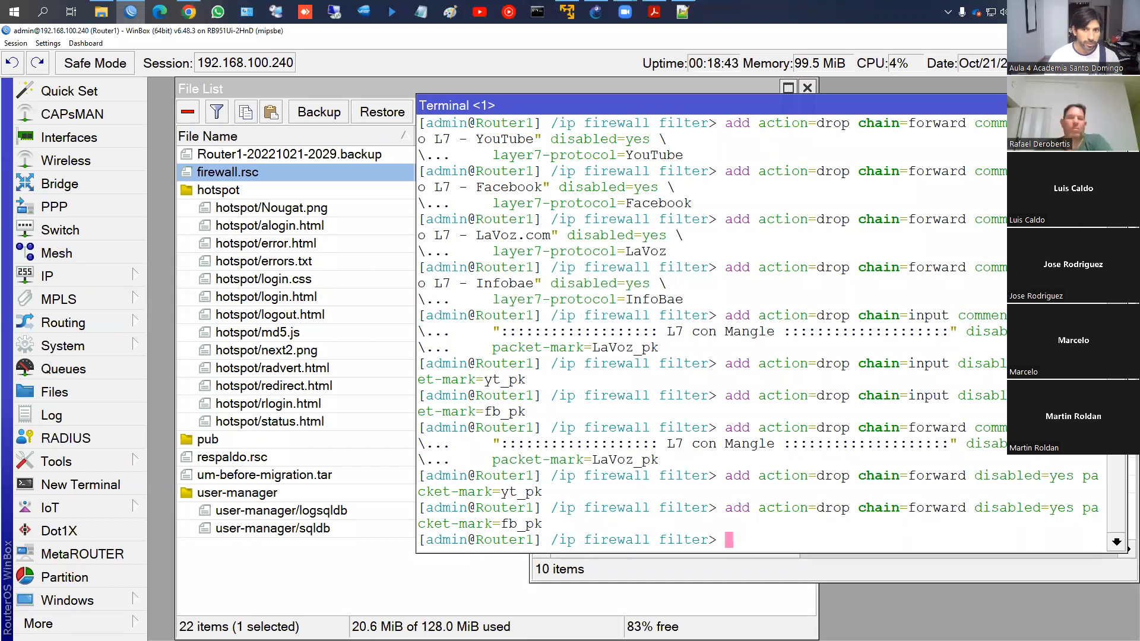
Close Terminal, Firewall and File List, and confirm in System > License that the router is level 4
{"action": "left_click", "coordinate": [1116, 105]}
{"action": "left_click", "coordinate": [1127, 122]}
{"action": "left_click", "coordinate": [807, 88]}
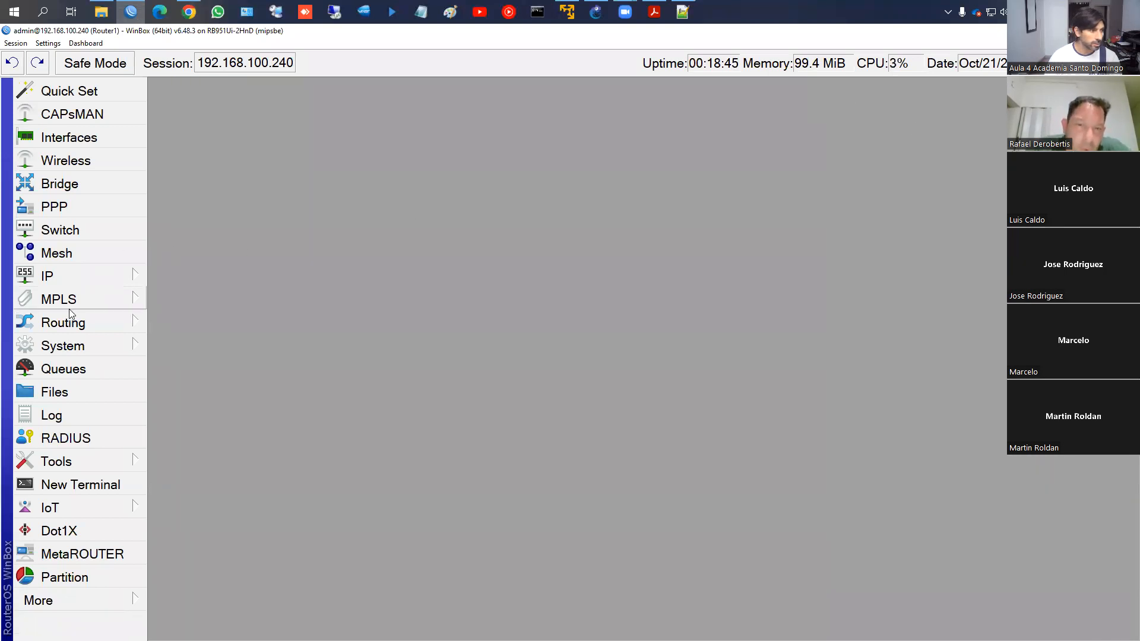
{"action": "left_click", "coordinate": [83, 345]}
{"action": "left_click", "coordinate": [233, 223]}
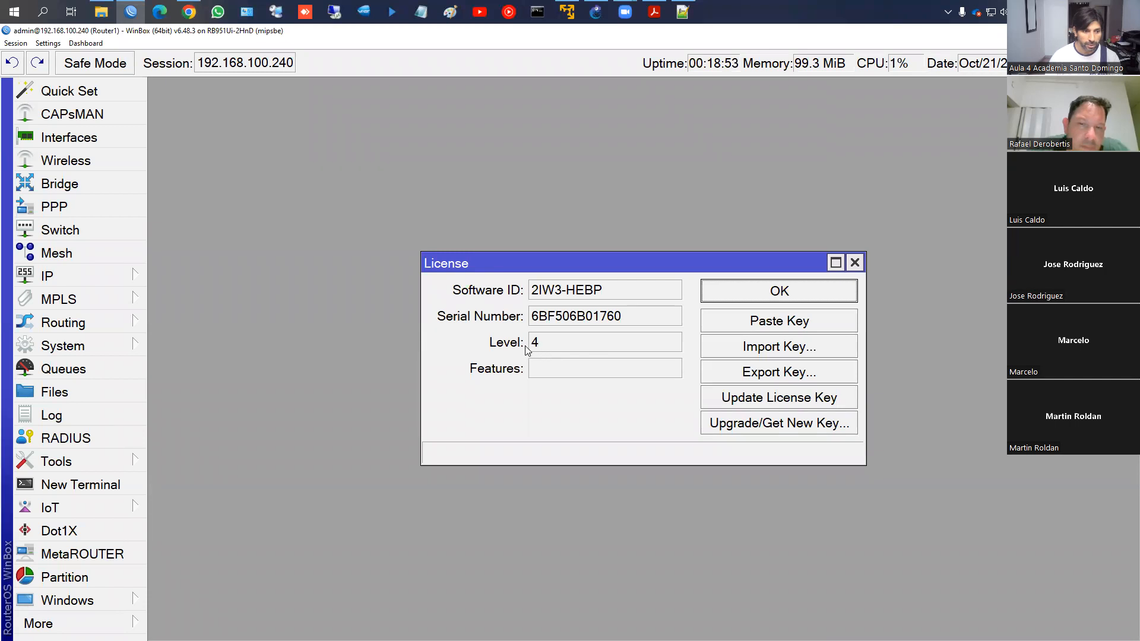
{"action": "left_click", "coordinate": [784, 297]}
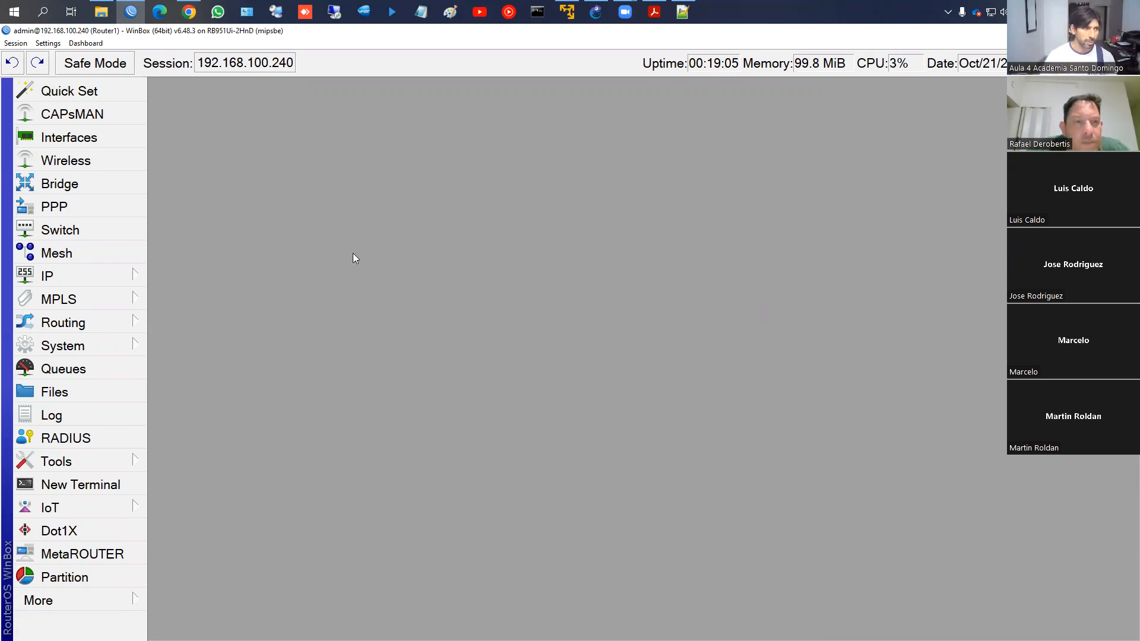
{"action": "left_click", "coordinate": [189, 11]}
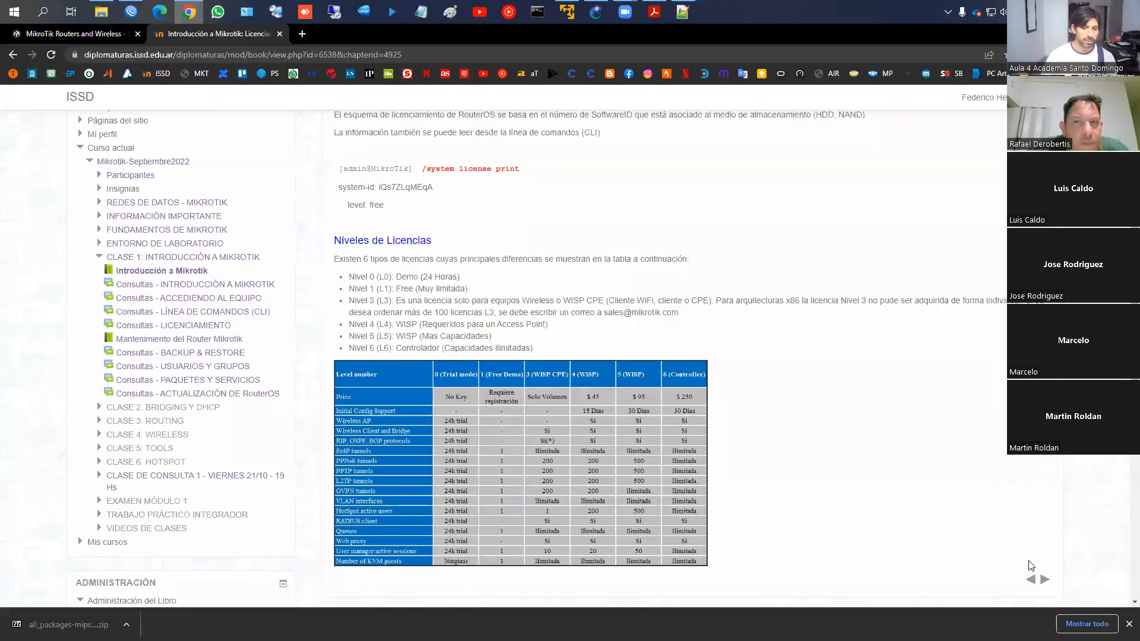
In the CHR Licensing chapter, mark x86, the free tier and its 1Mbit speed limit
{"action": "left_click", "coordinate": [1043, 580]}
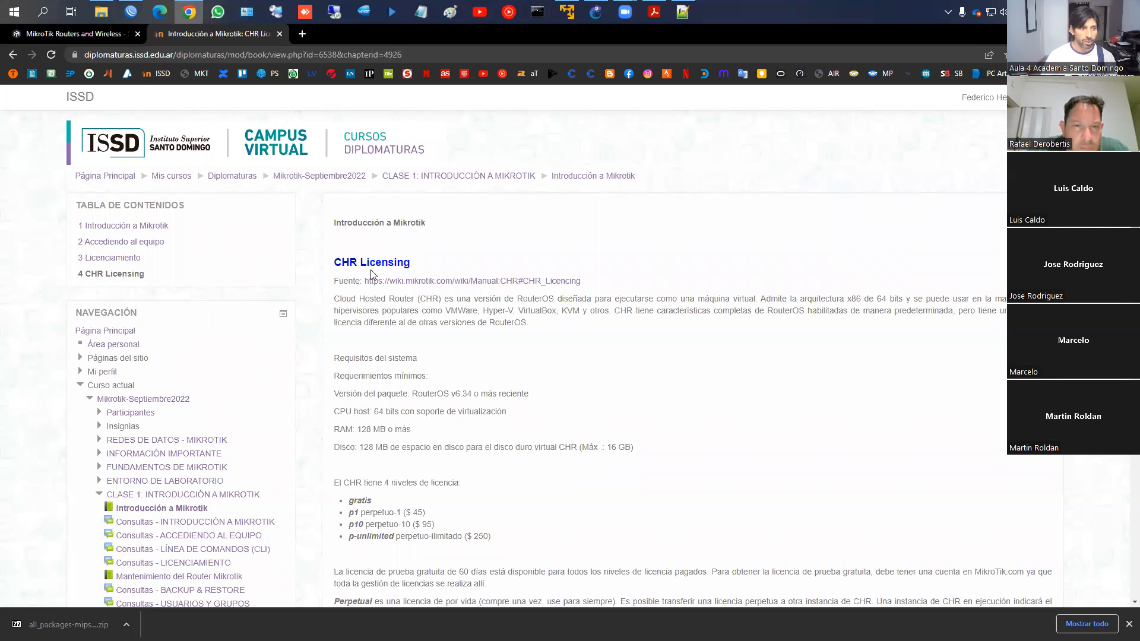
{"action": "scroll", "coordinate": [440, 267], "scroll_direction": "down", "scroll_amount": 2}
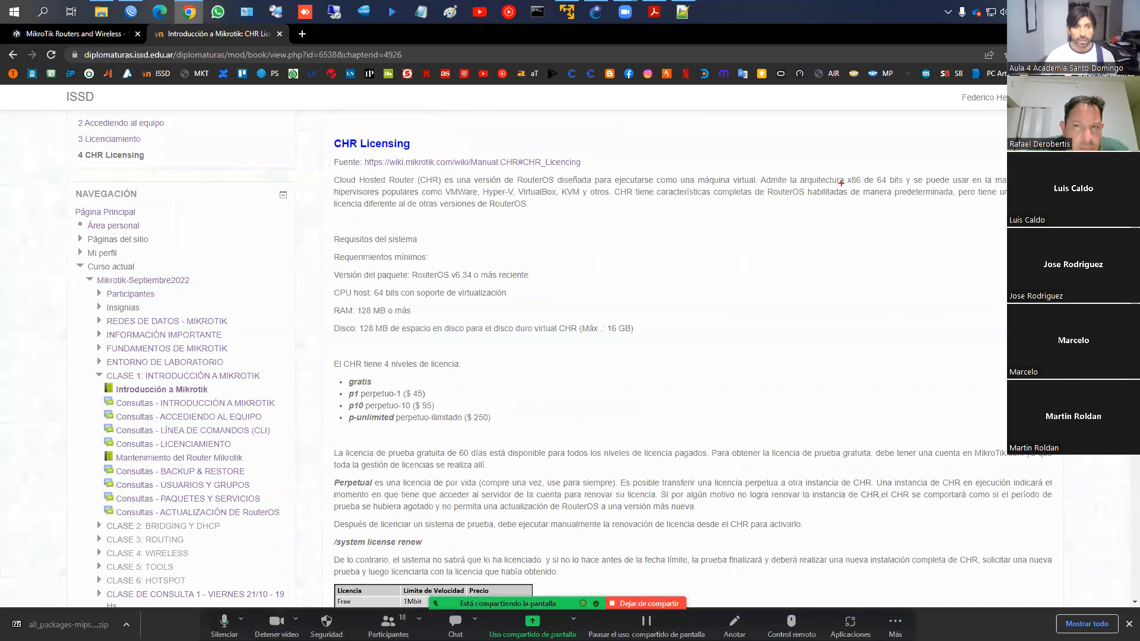
{"action": "left_click_drag", "start_coordinate": [839, 174], "coordinate": [864, 184]}
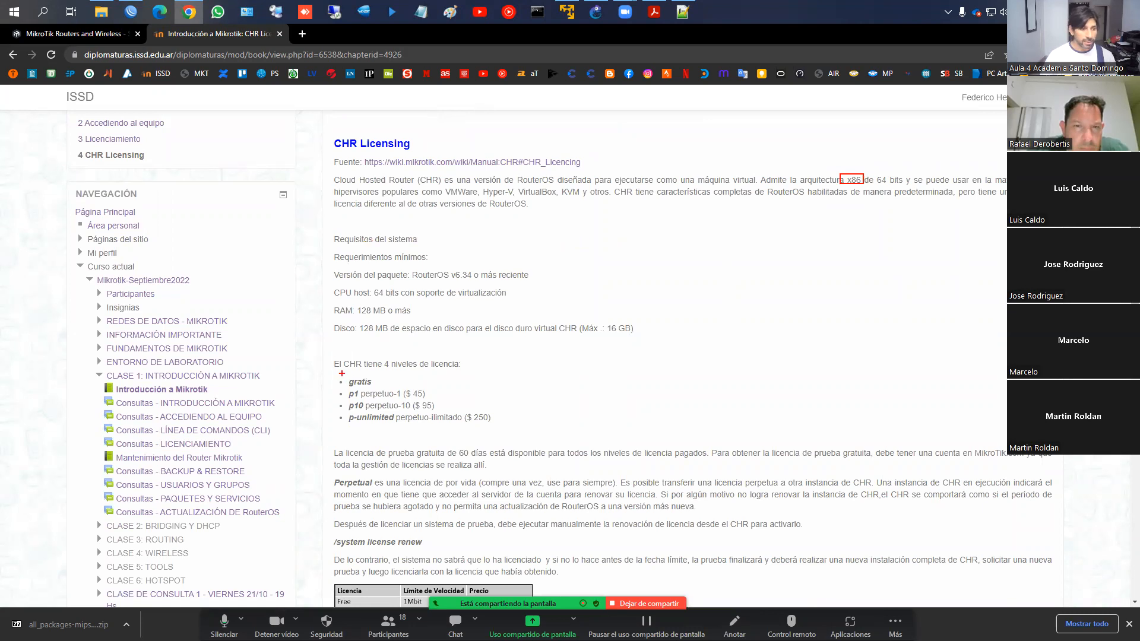
{"action": "mouse_move", "coordinate": [343, 378]}
{"action": "left_mouse_down"}
{"action": "mouse_move", "coordinate": [374, 385]}
{"action": "mouse_move", "coordinate": [395, 424]}
{"action": "left_mouse_up"}
{"action": "scroll", "coordinate": [501, 420], "scroll_direction": "down", "scroll_amount": 2}
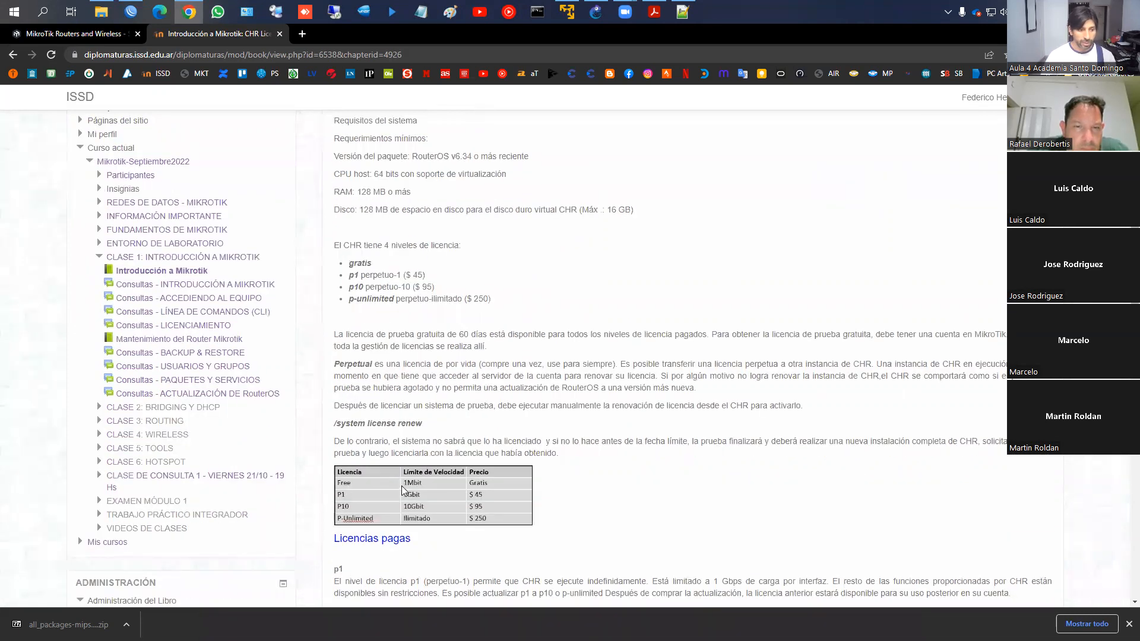
{"action": "left_click_drag", "start_coordinate": [409, 479], "coordinate": [427, 486]}
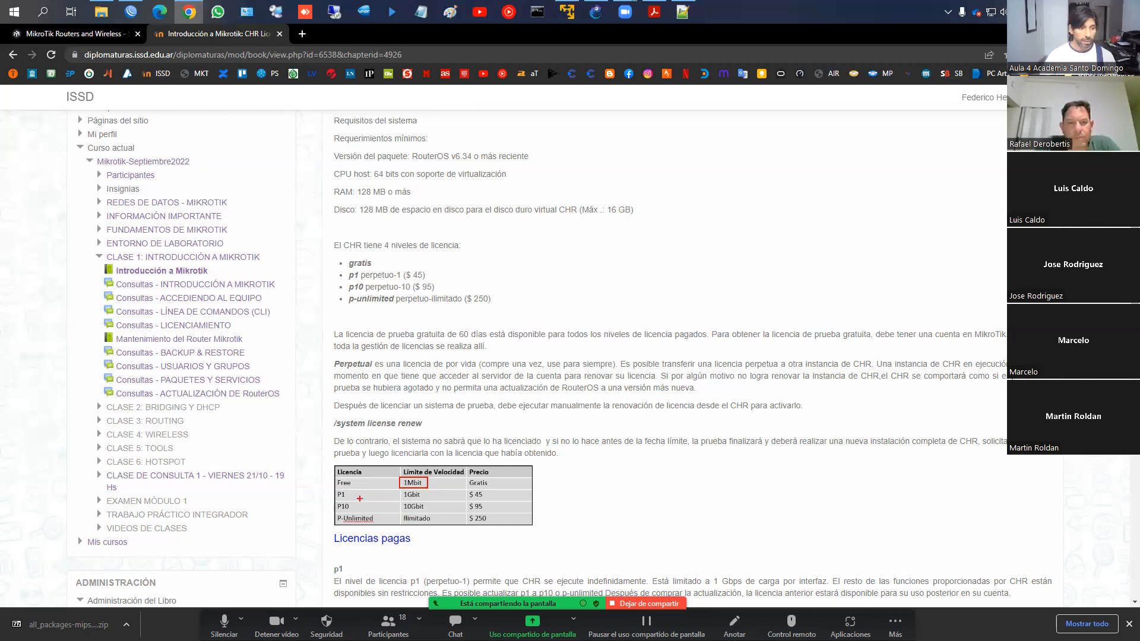
{"action": "mouse_move", "coordinate": [402, 490]}
{"action": "left_mouse_down"}
{"action": "mouse_move", "coordinate": [430, 497]}
{"action": "mouse_move", "coordinate": [430, 511]}
{"action": "left_mouse_up"}
{"action": "key", "text": "ctrl+z"}
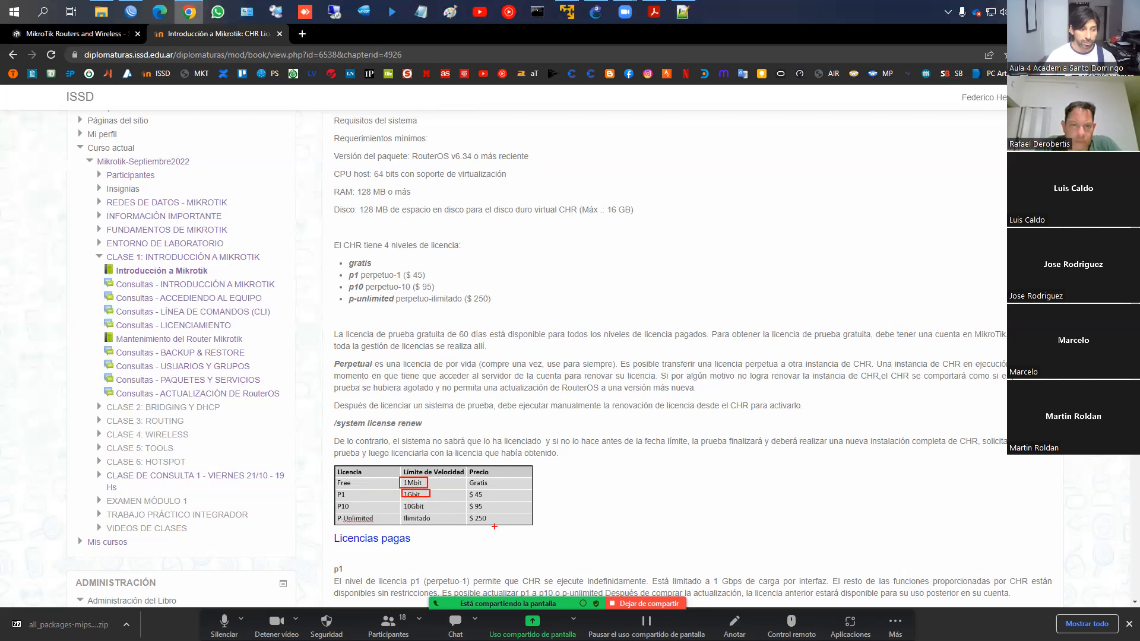
{"action": "scroll", "coordinate": [559, 529], "scroll_direction": "down", "scroll_amount": 12}
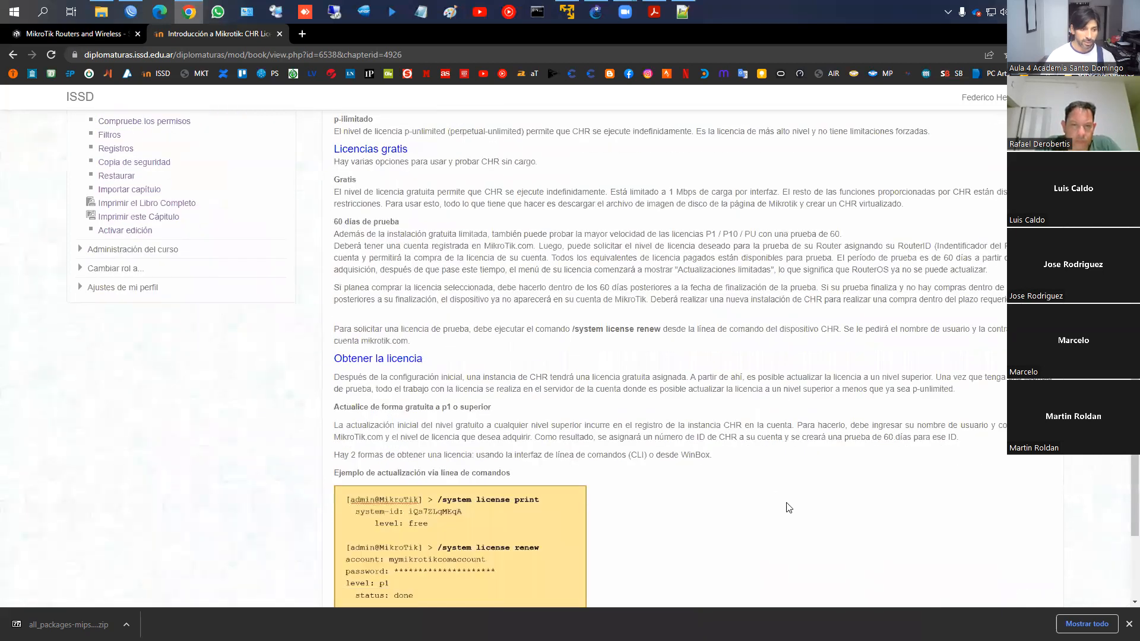
{"action": "scroll", "coordinate": [413, 417], "scroll_direction": "up", "scroll_amount": 15}
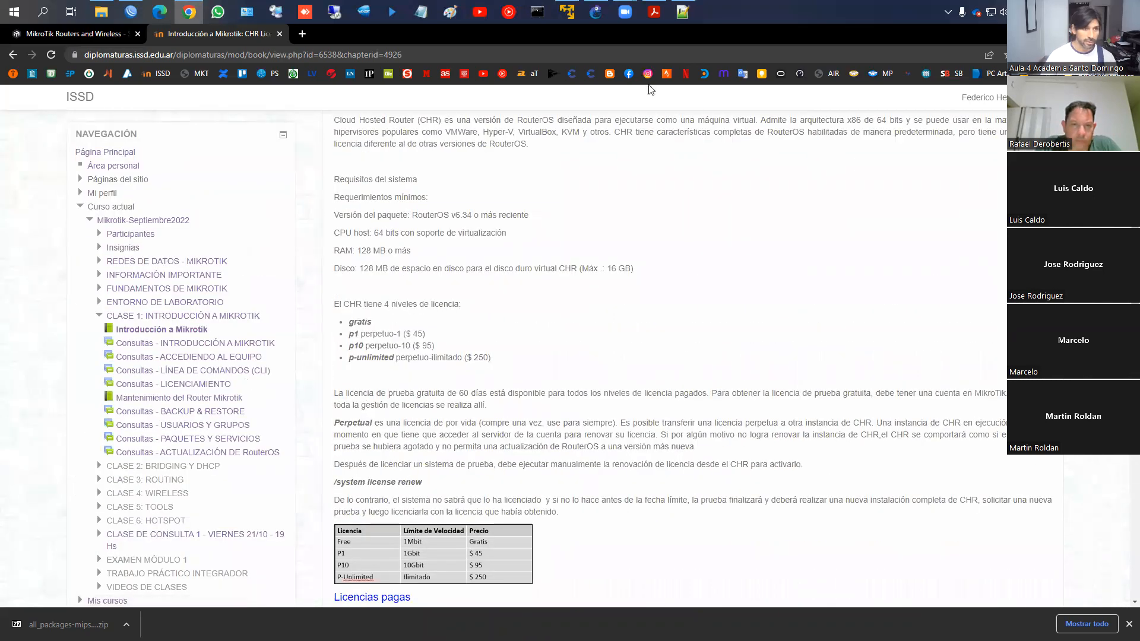
Page through the RouterOS and CHR licence slides in Acrobat, then bring up the GNS3 VM and GNS3
{"action": "left_click", "coordinate": [655, 12]}
{"action": "key", "text": "Page_Down"}
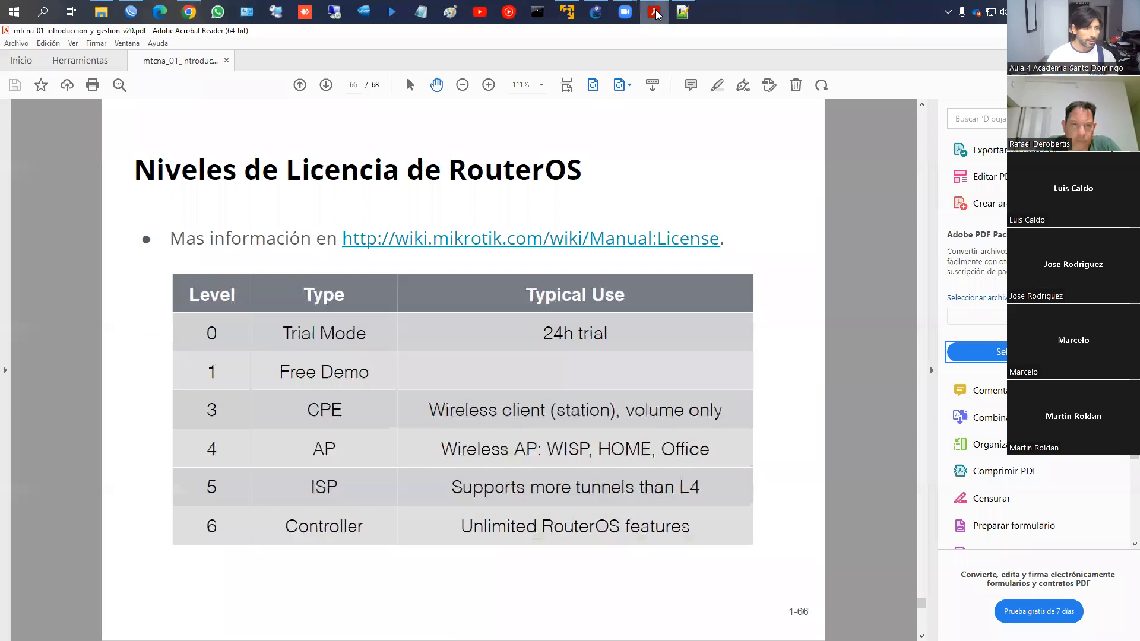
{"action": "key", "text": "Page_Down"}
{"action": "key", "text": "Page_Down"}
{"action": "key", "text": "Page_Up"}
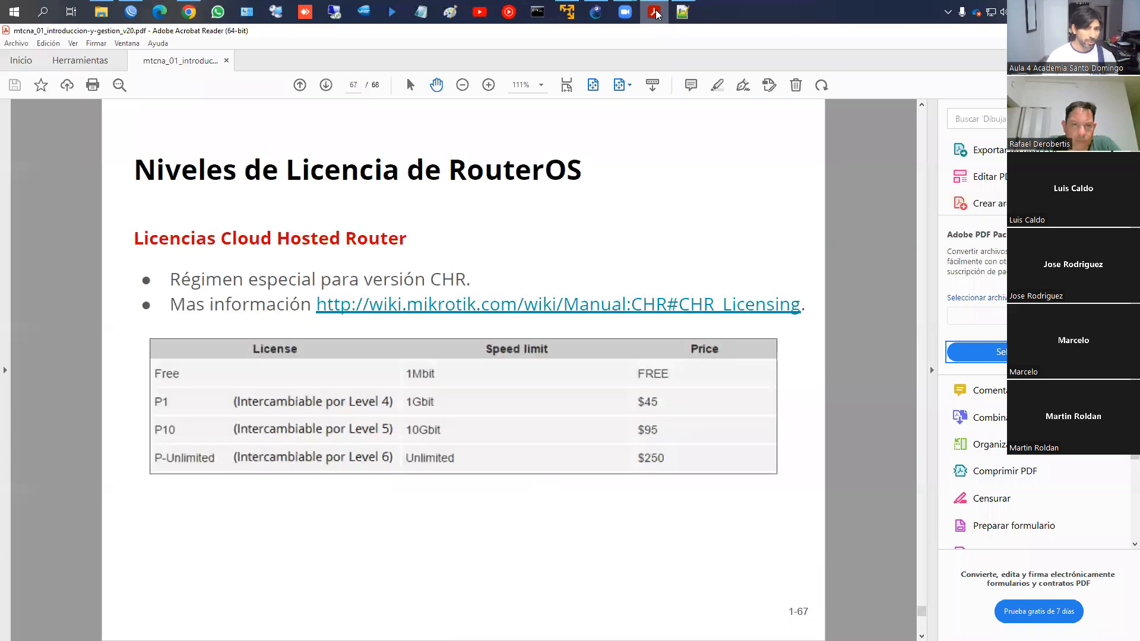
{"action": "key", "text": "alt+Tab"}
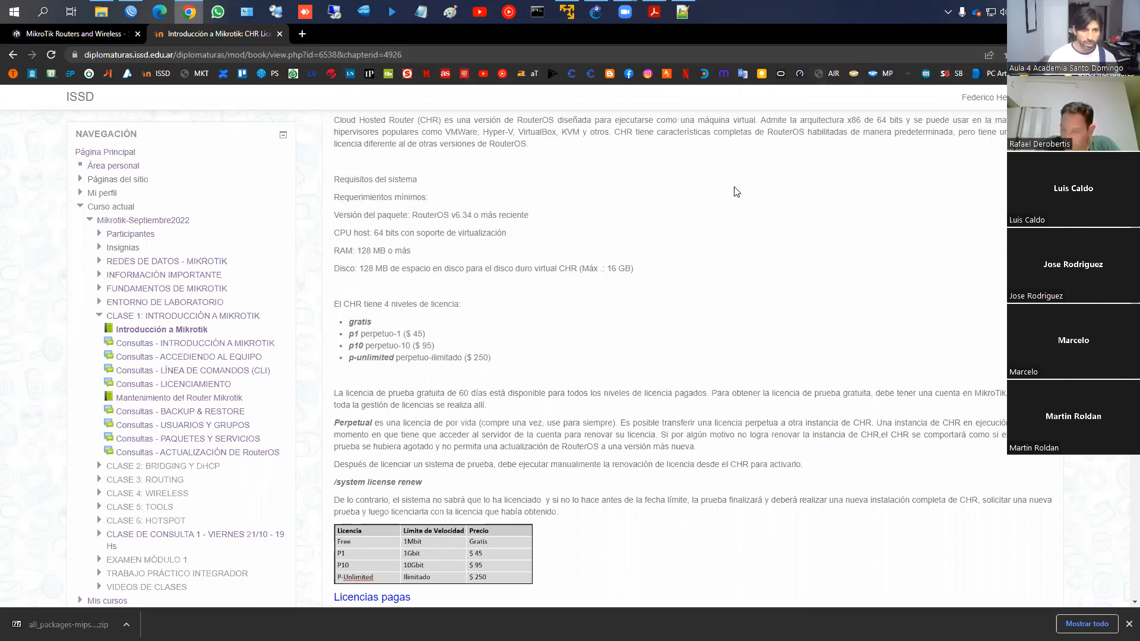
{"action": "key", "text": "alt+Tab"}
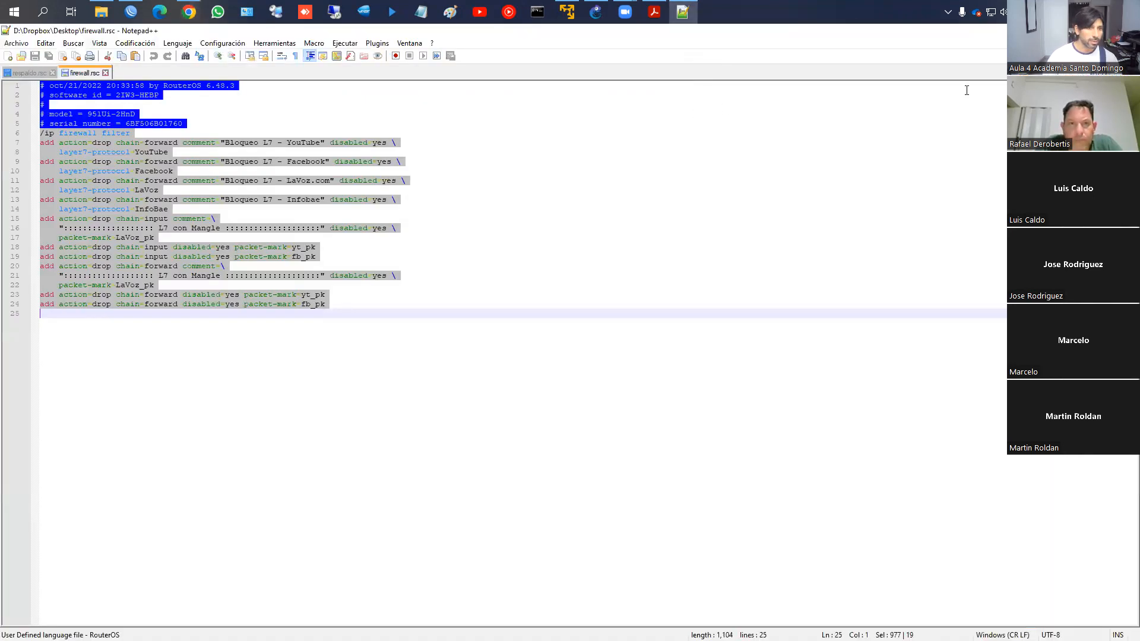
{"action": "key", "text": "alt+Tab"}
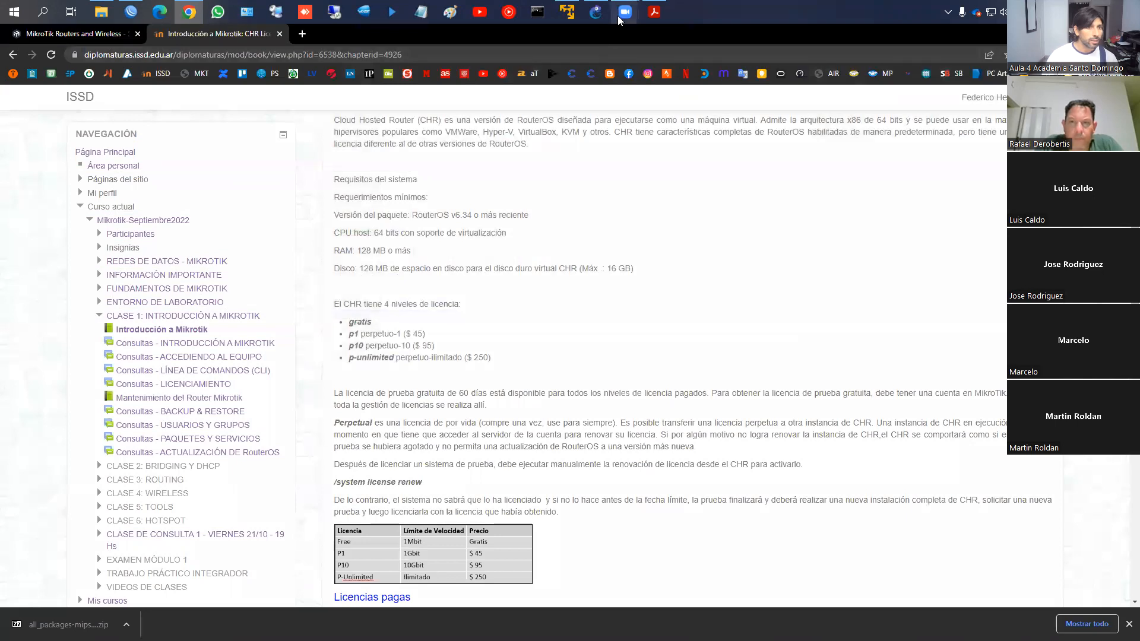
{"action": "left_click", "coordinate": [567, 12]}
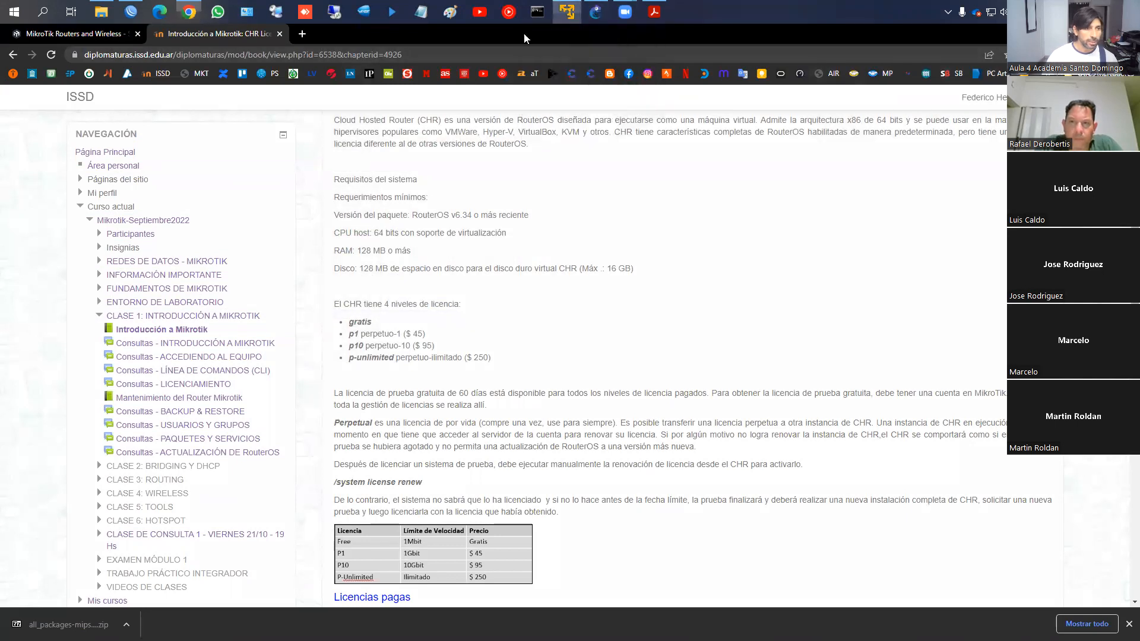
{"action": "left_click", "coordinate": [595, 11]}
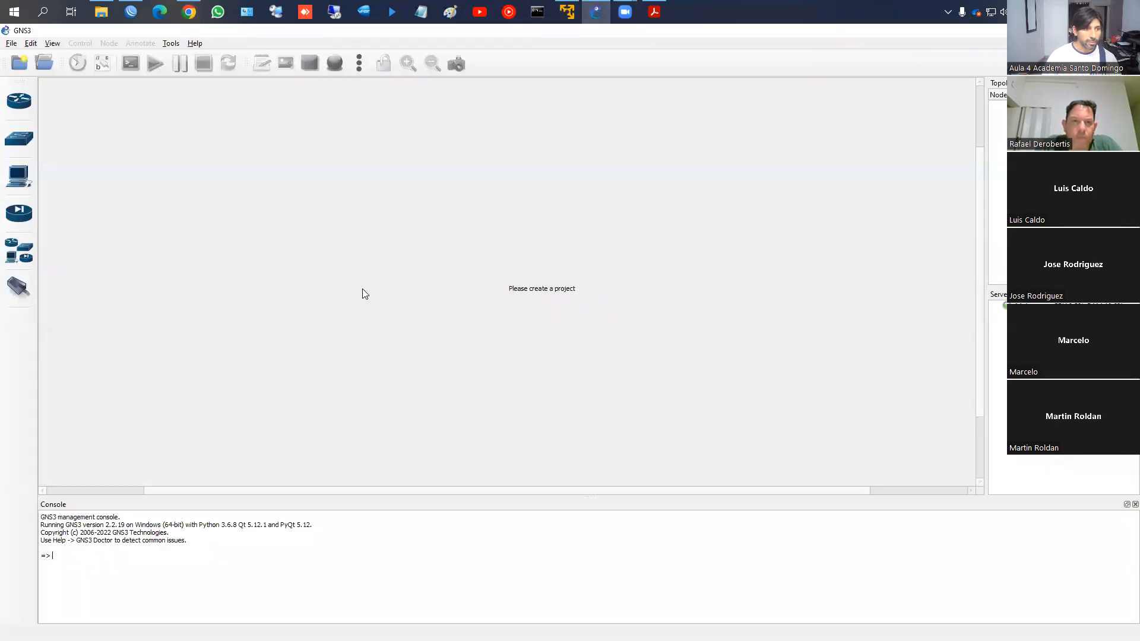
Create a new project named 'CLASE A' after 'CLASE 1' is rejected as already existing
{"action": "left_click", "coordinate": [19, 63]}
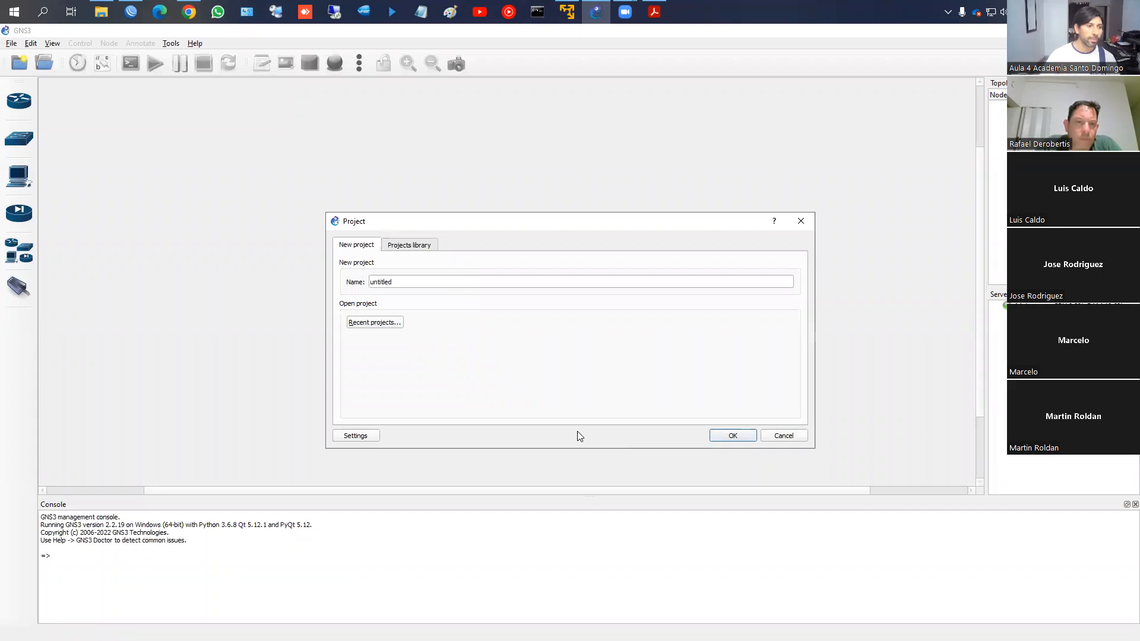
{"action": "double_click", "coordinate": [416, 279]}
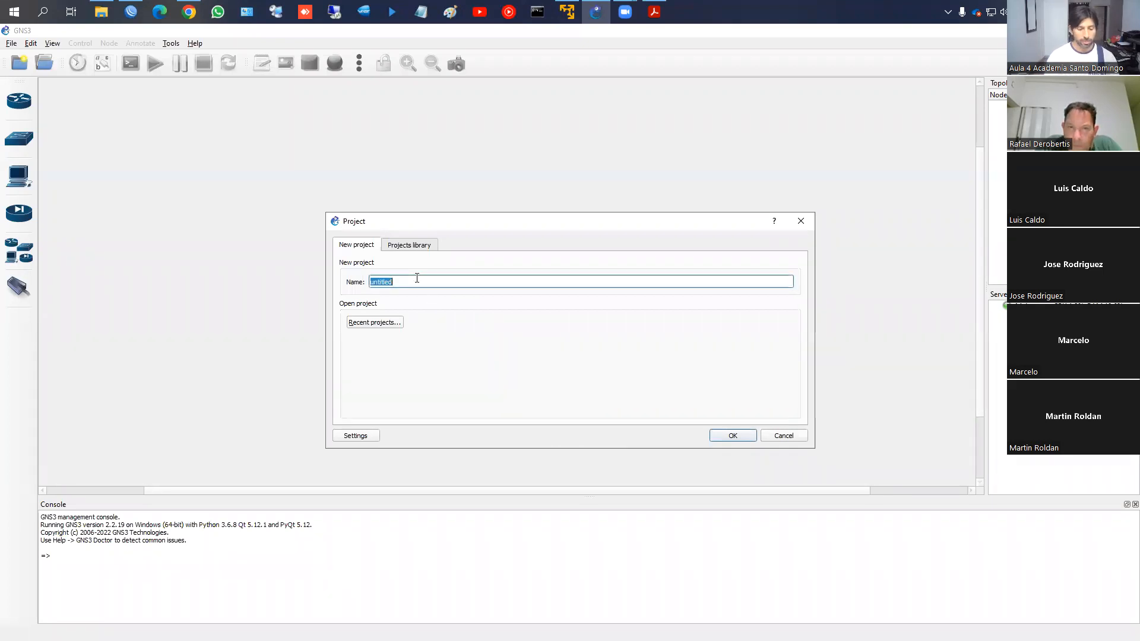
{"action": "type", "text": "CLASE 1"}
{"action": "key", "text": "Return"}
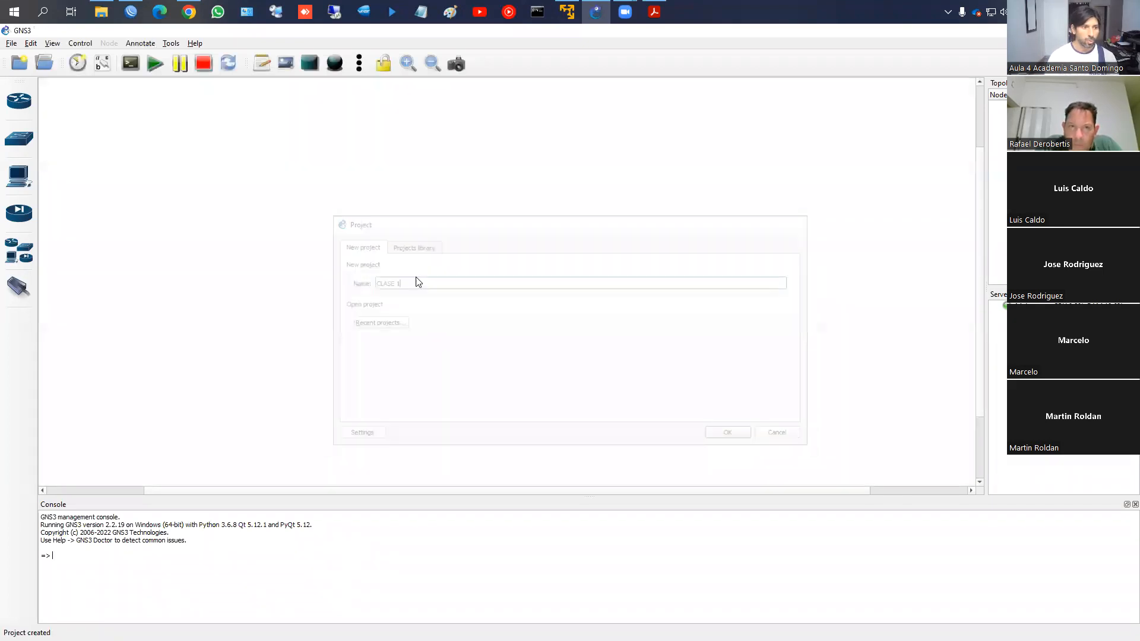
{"action": "left_click", "coordinate": [610, 351]}
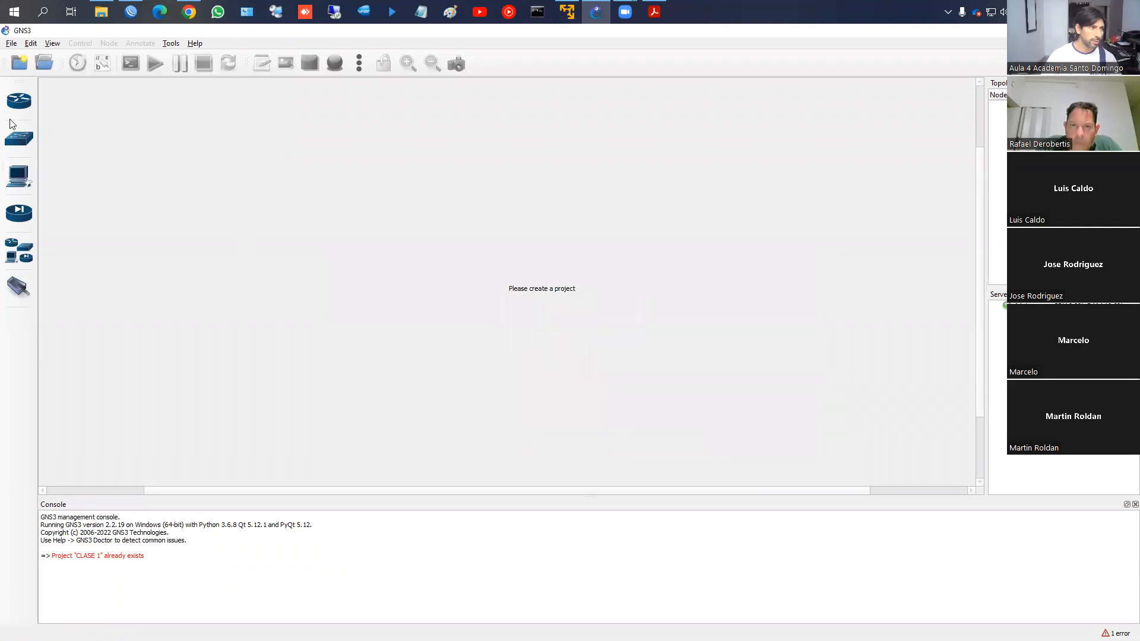
{"action": "double_click", "coordinate": [462, 283]}
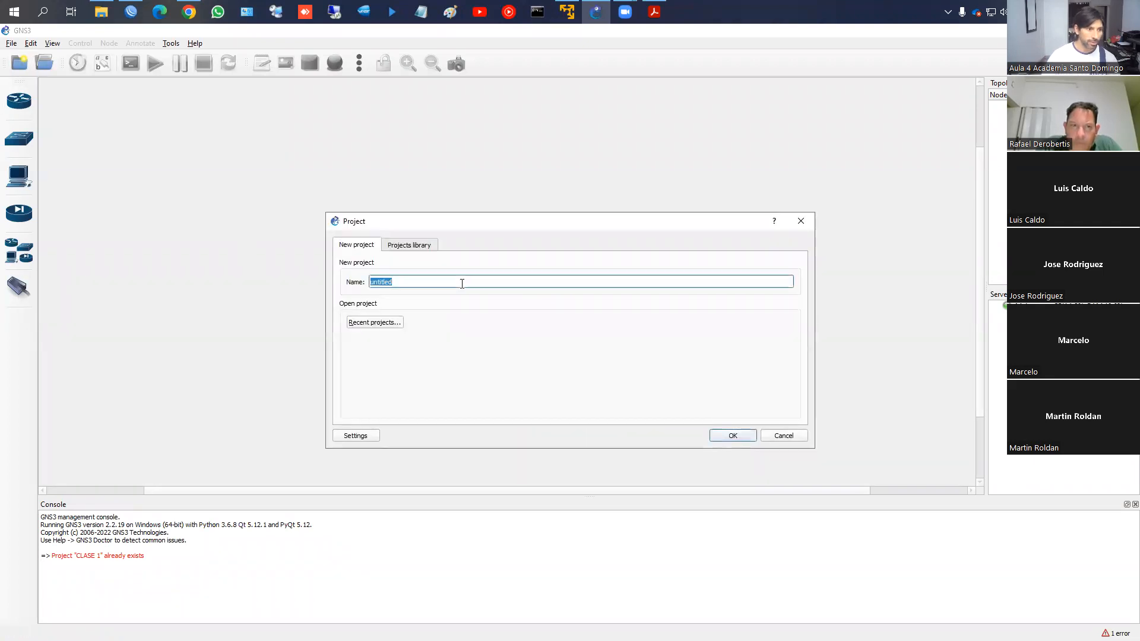
{"action": "type", "text": "CLA"}
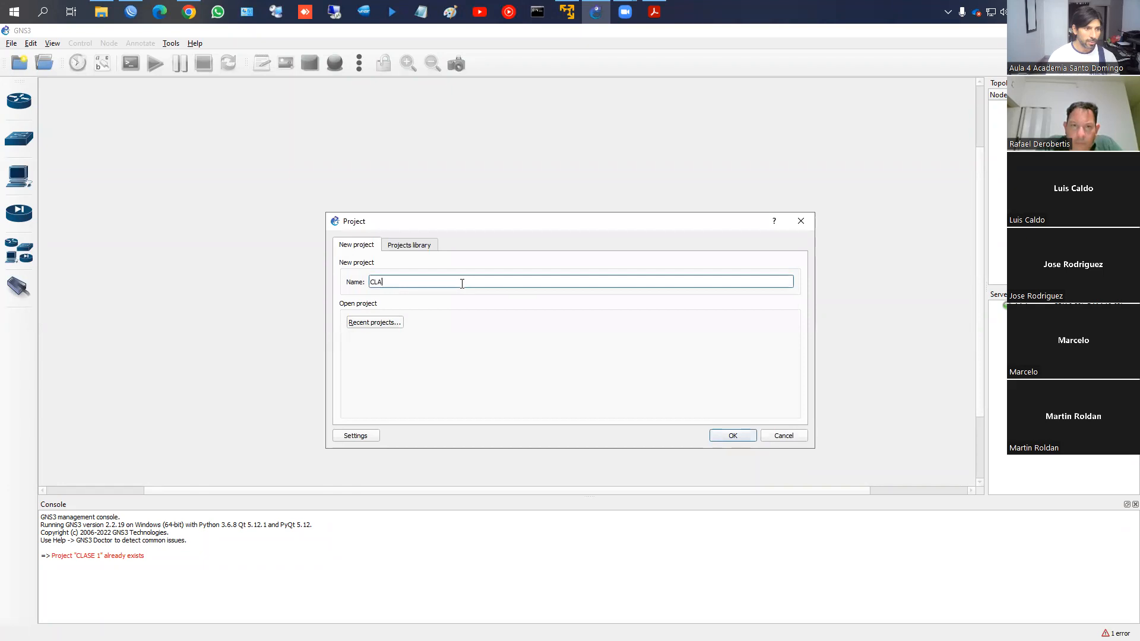
{"action": "type", "text": "SE A"}
{"action": "key", "text": "Return"}
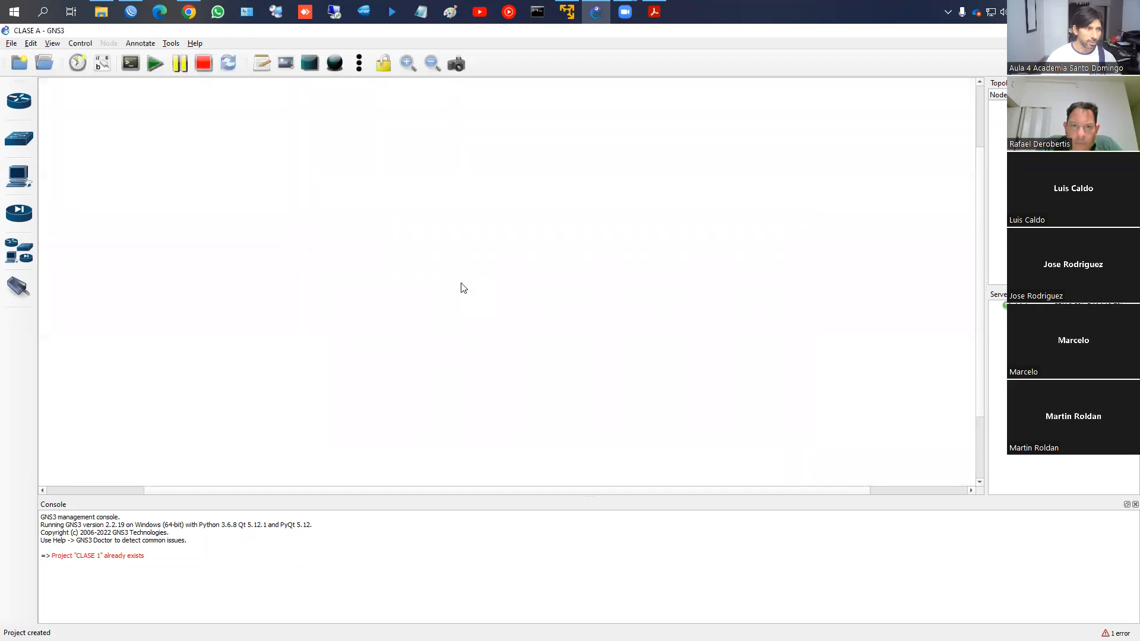
Place the ISP cloud at top, a CHR router below it, and a VPCS PC underneath
{"action": "left_click", "coordinate": [19, 251]}
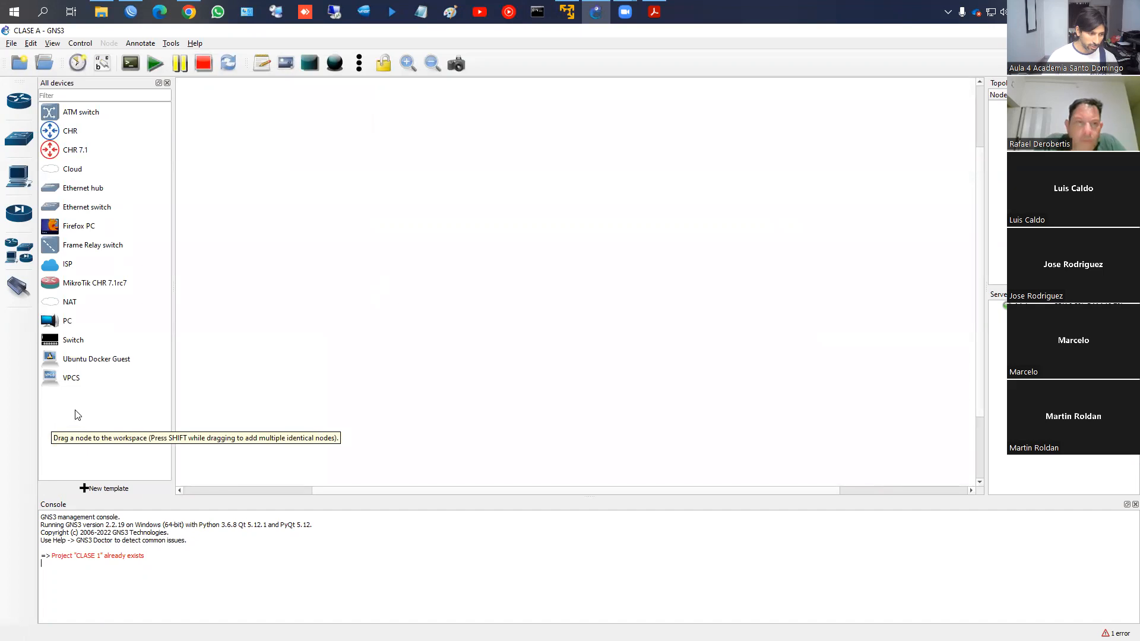
{"action": "left_click", "coordinate": [73, 137]}
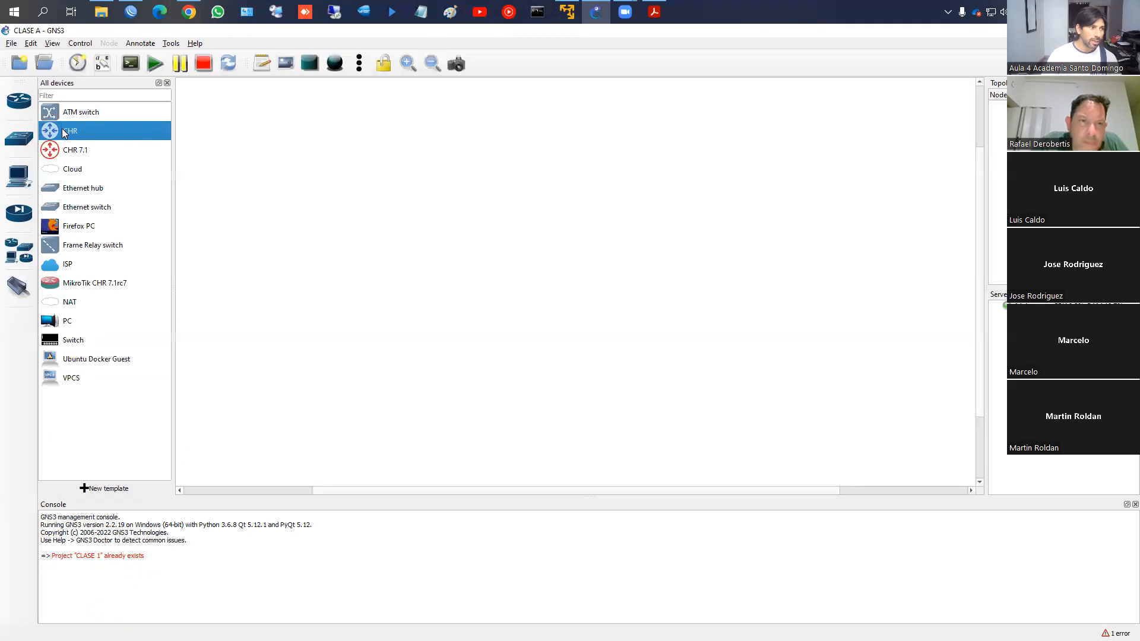
{"action": "left_click", "coordinate": [60, 268]}
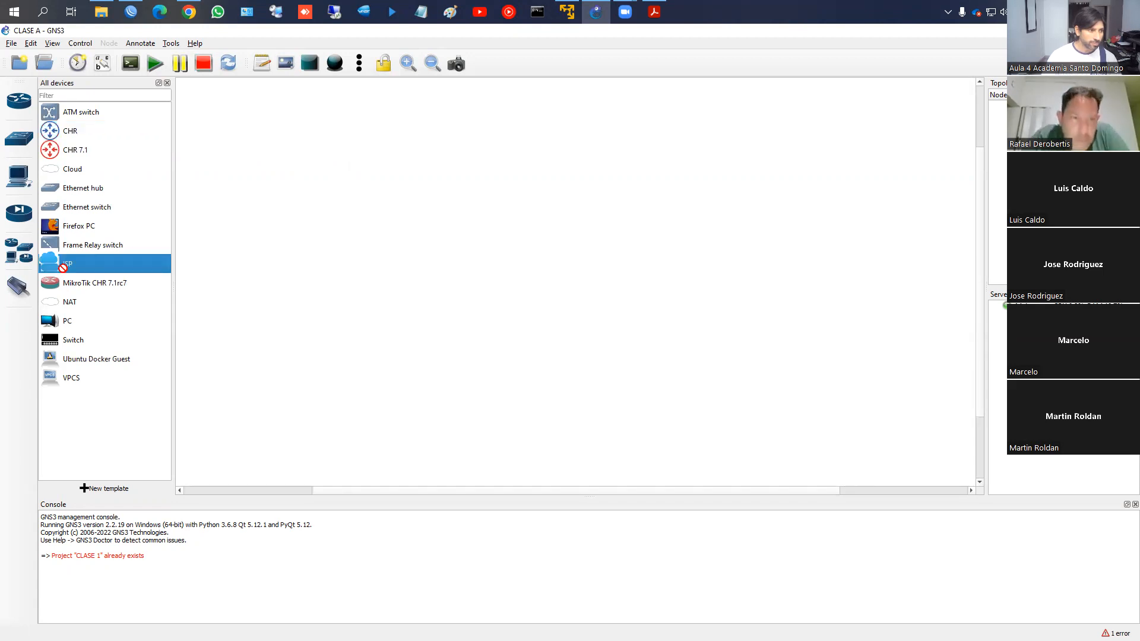
{"action": "left_click_drag", "start_coordinate": [60, 267], "coordinate": [504, 127]}
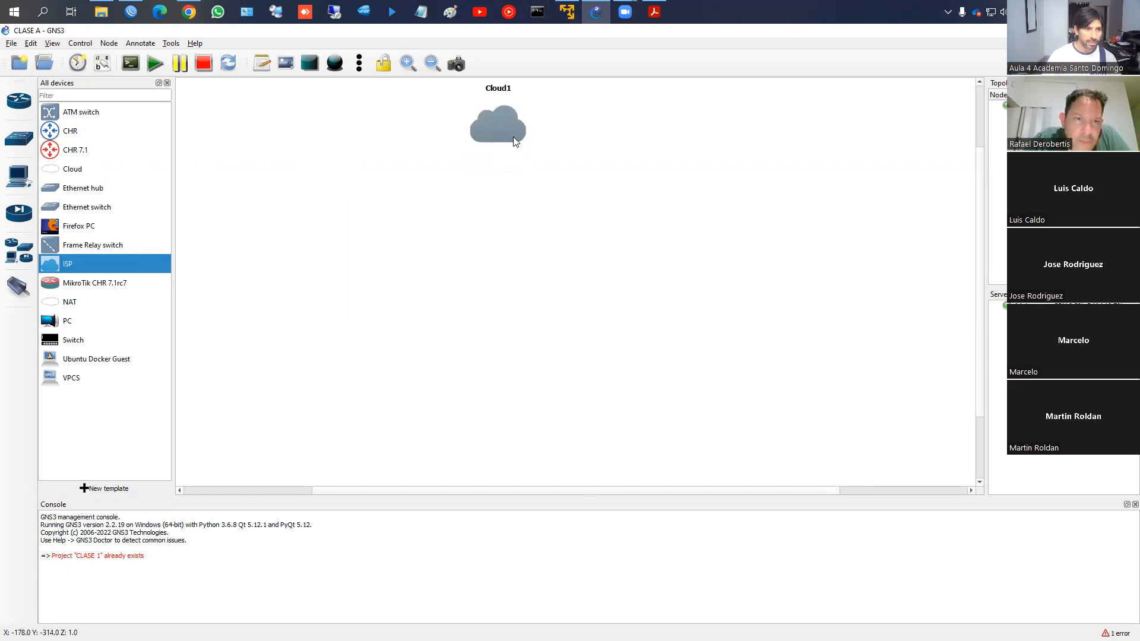
{"action": "left_click_drag", "start_coordinate": [70, 132], "coordinate": [491, 246]}
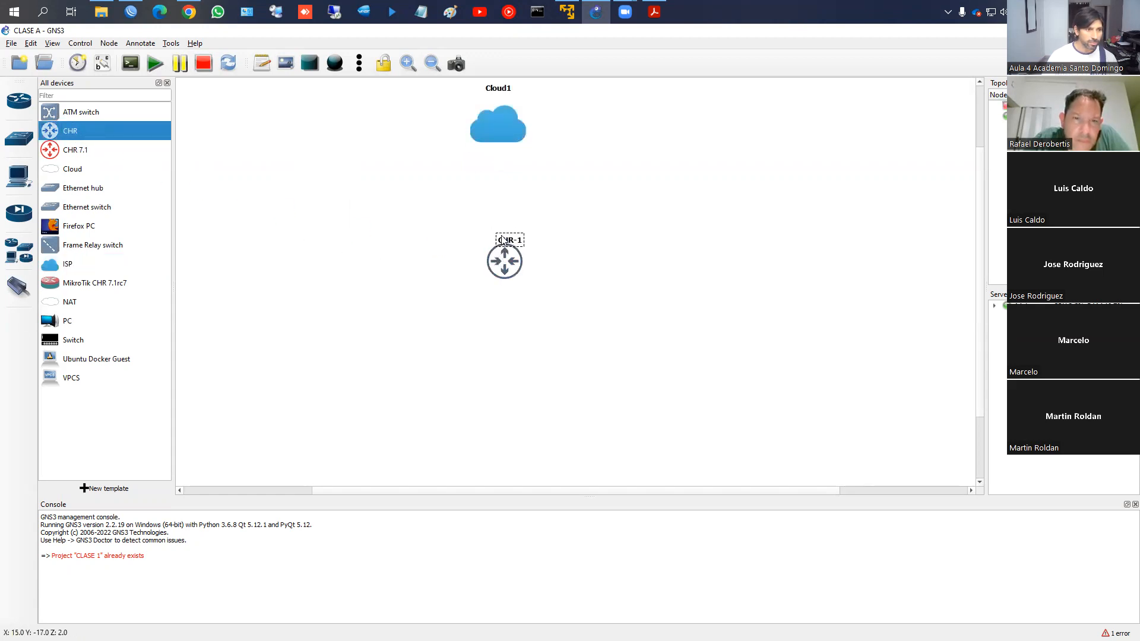
{"action": "left_click_drag", "start_coordinate": [71, 378], "coordinate": [508, 355]}
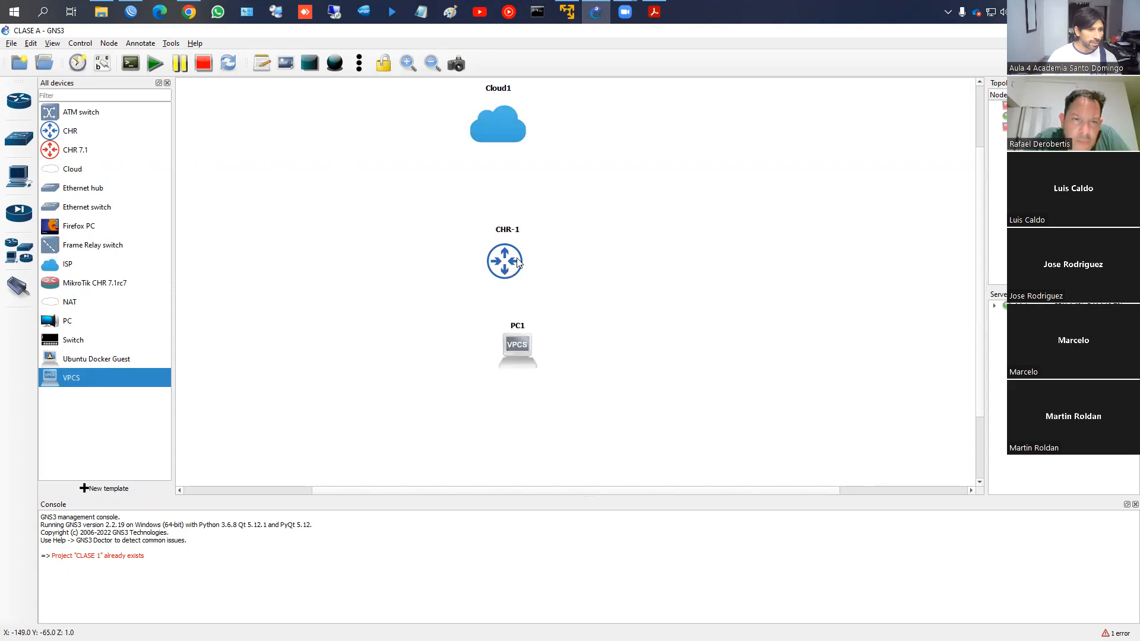
Replace CHR-1 with a MikroTik CHR 7.1rc7 router and align it between Cloud1 and PC1
{"action": "right_click", "coordinate": [494, 260]}
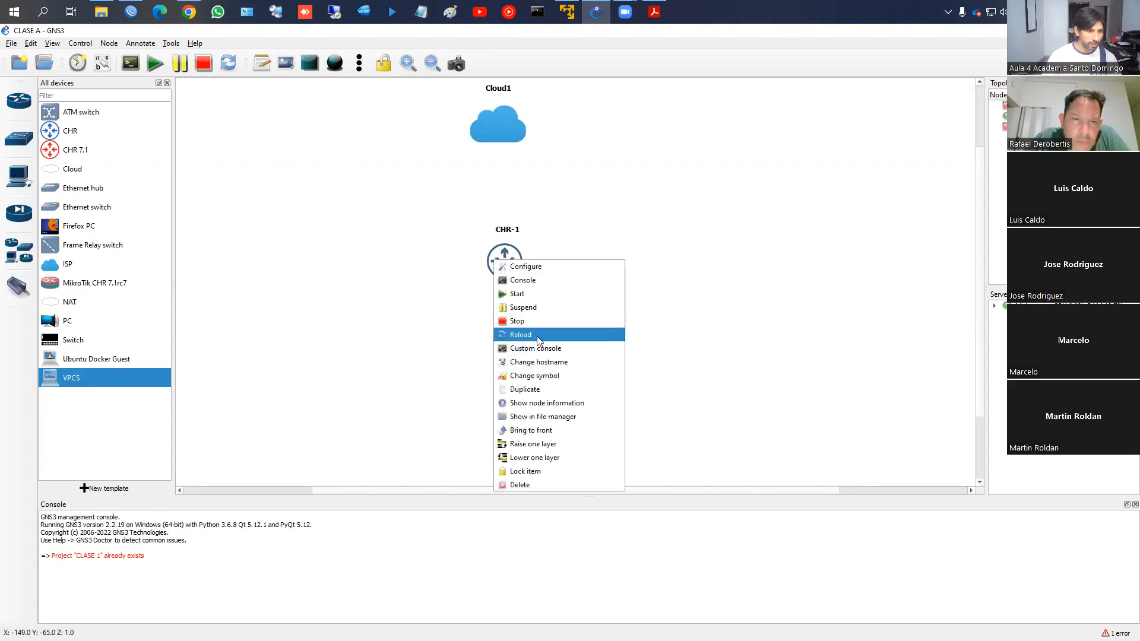
{"action": "left_click", "coordinate": [549, 485]}
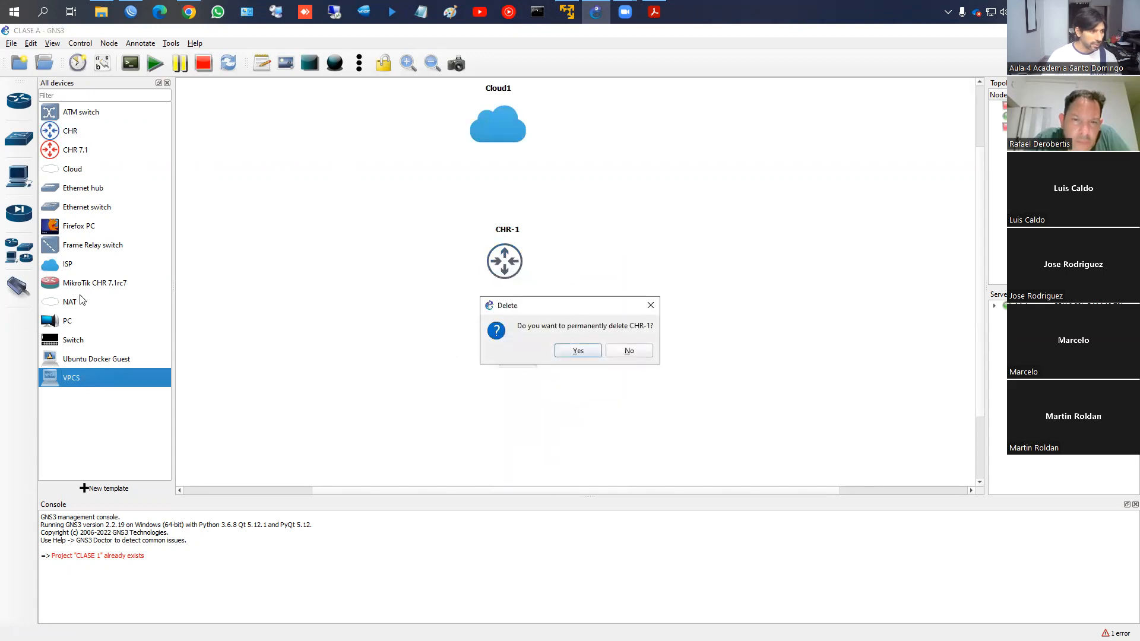
{"action": "left_click", "coordinate": [578, 351]}
{"action": "left_click_drag", "start_coordinate": [95, 282], "coordinate": [518, 276]}
{"action": "left_click_drag", "start_coordinate": [553, 289], "coordinate": [526, 261]}
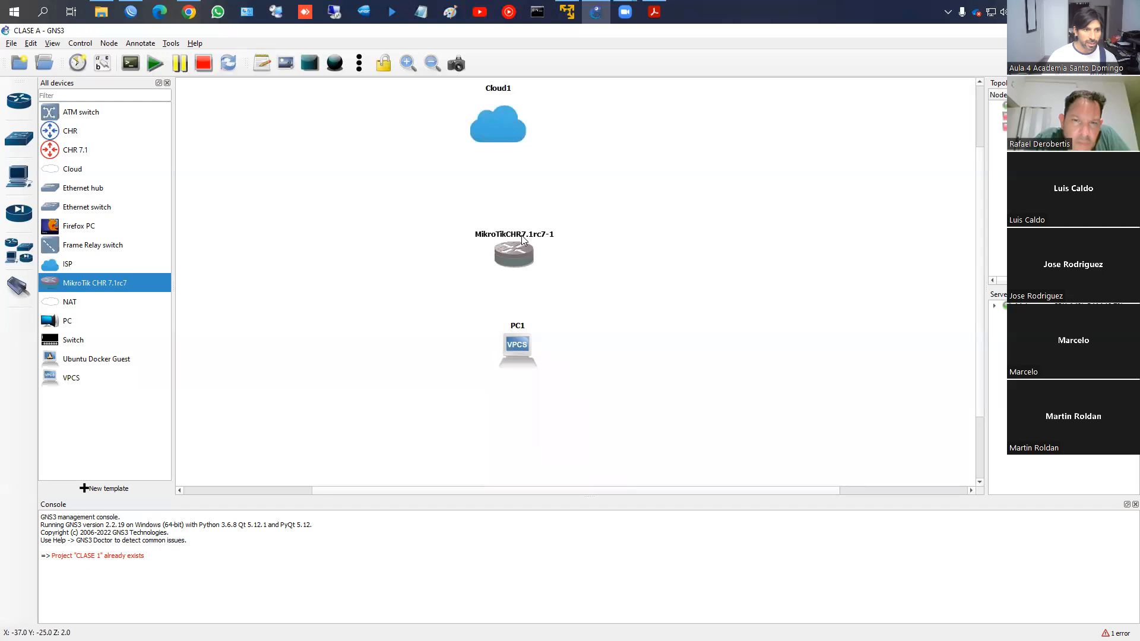
{"action": "left_click_drag", "start_coordinate": [517, 331], "coordinate": [505, 333]}
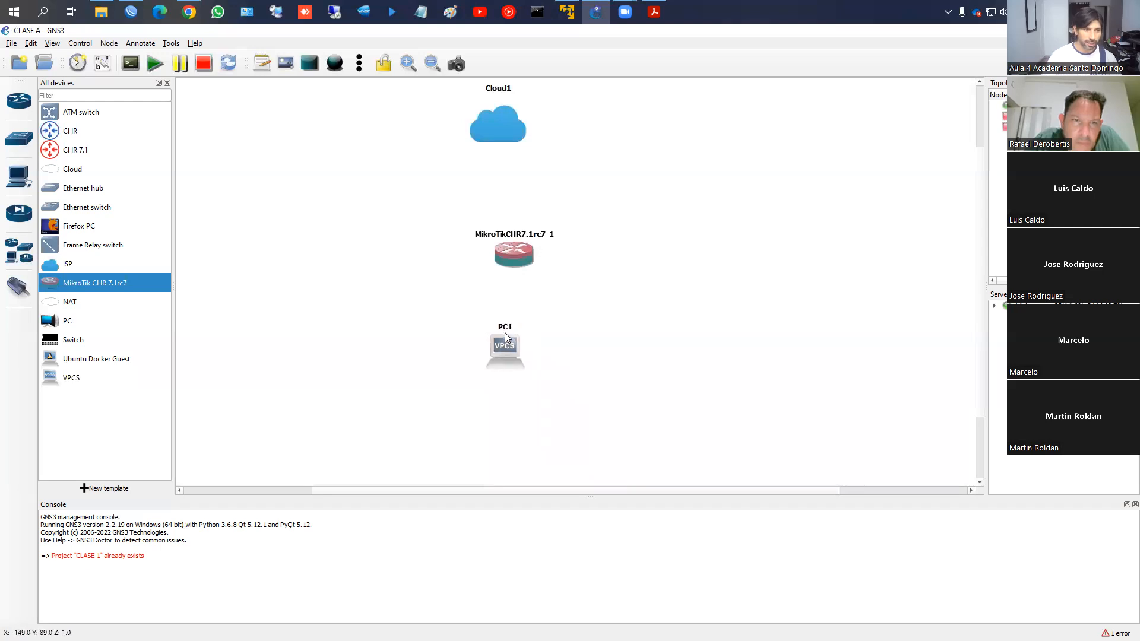
{"action": "left_click_drag", "start_coordinate": [509, 261], "coordinate": [500, 261]}
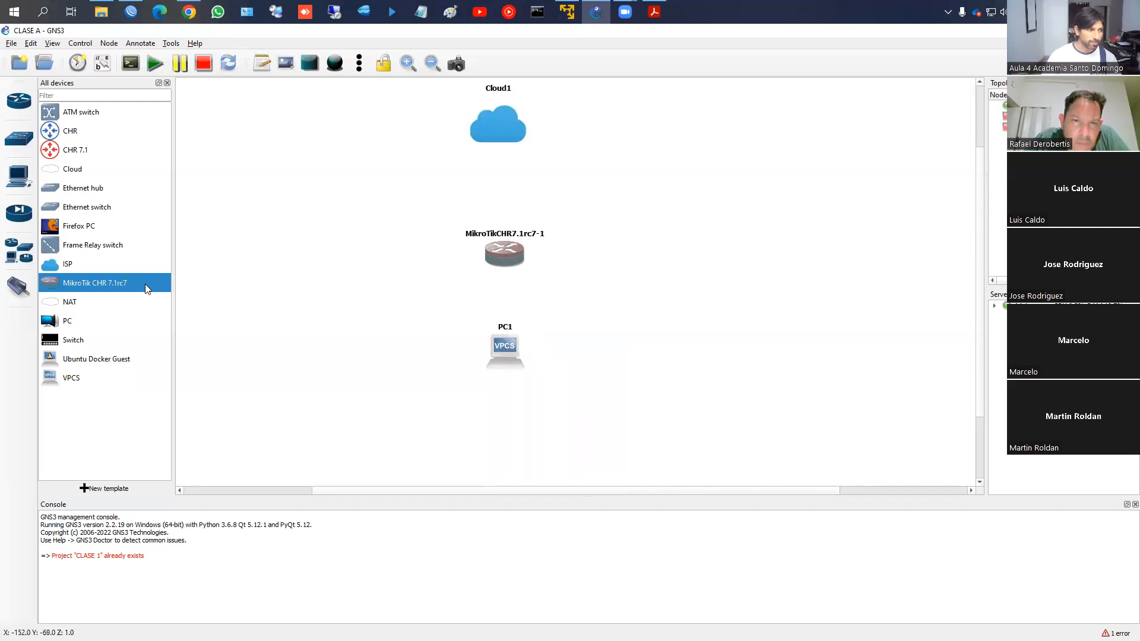
In the router node's settings, set RAM to 512 MB and vCPUs to 2
{"action": "right_click", "coordinate": [500, 251]}
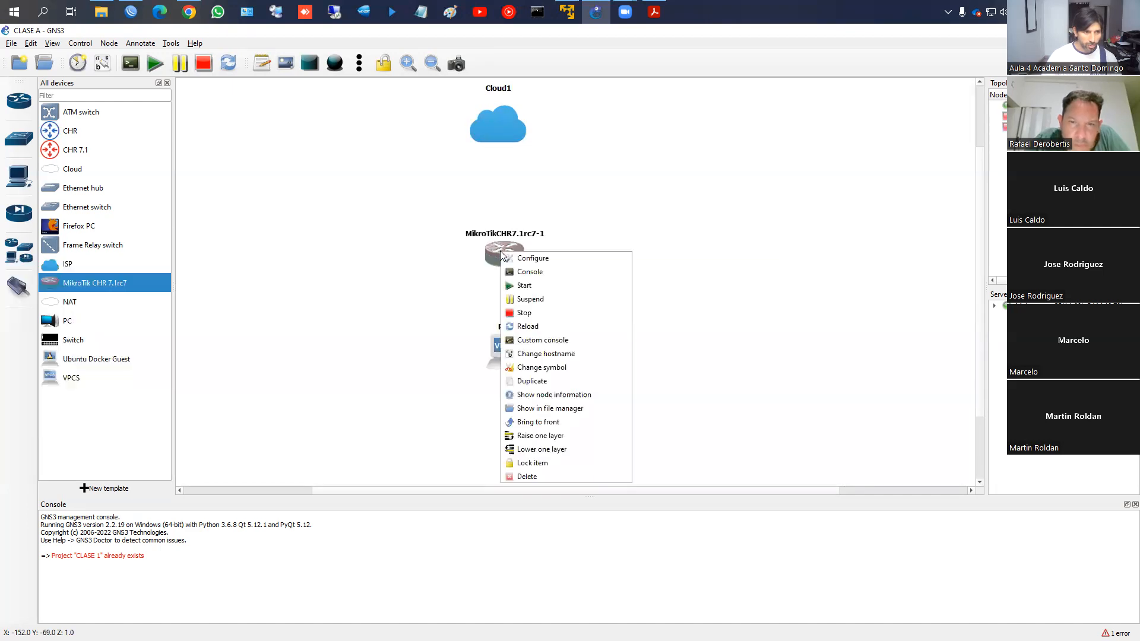
{"action": "left_click", "coordinate": [510, 258]}
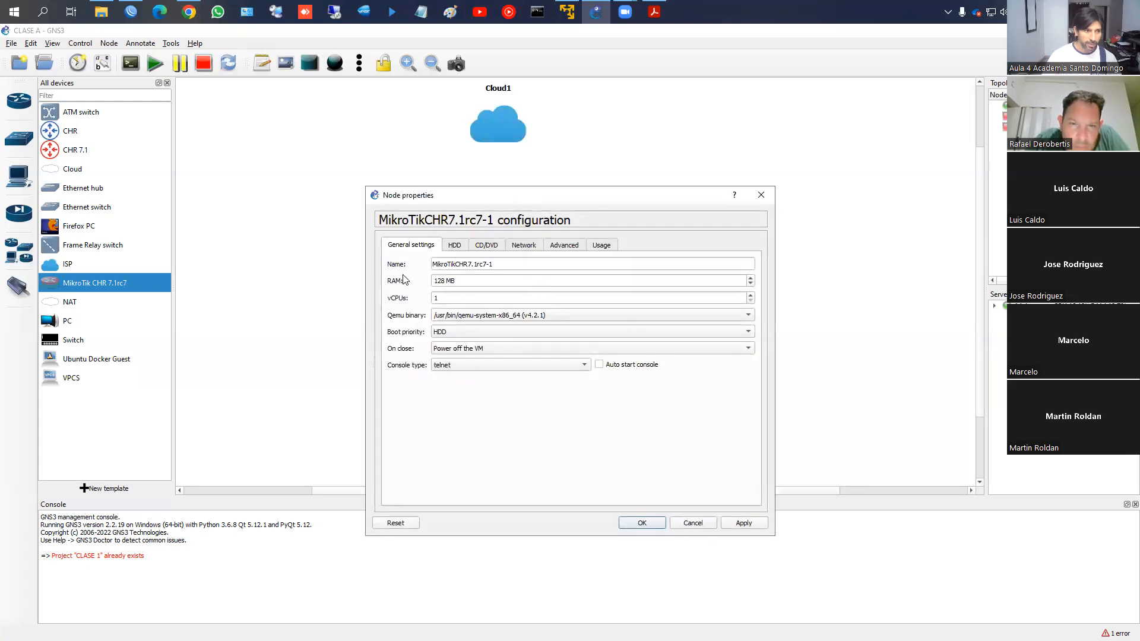
{"action": "double_click", "coordinate": [441, 281]}
{"action": "type", "text": "512"}
{"action": "left_click", "coordinate": [751, 295]}
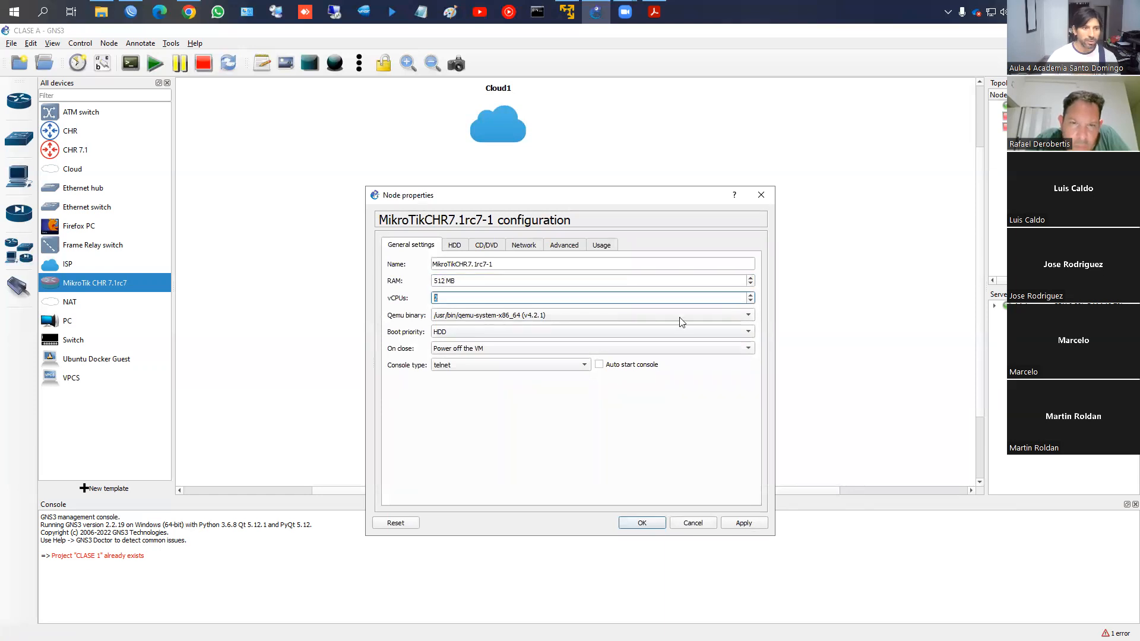
Adjust the network adapter count so the router has ether1–ether5, and apply the settings
{"action": "left_click", "coordinate": [531, 250]}
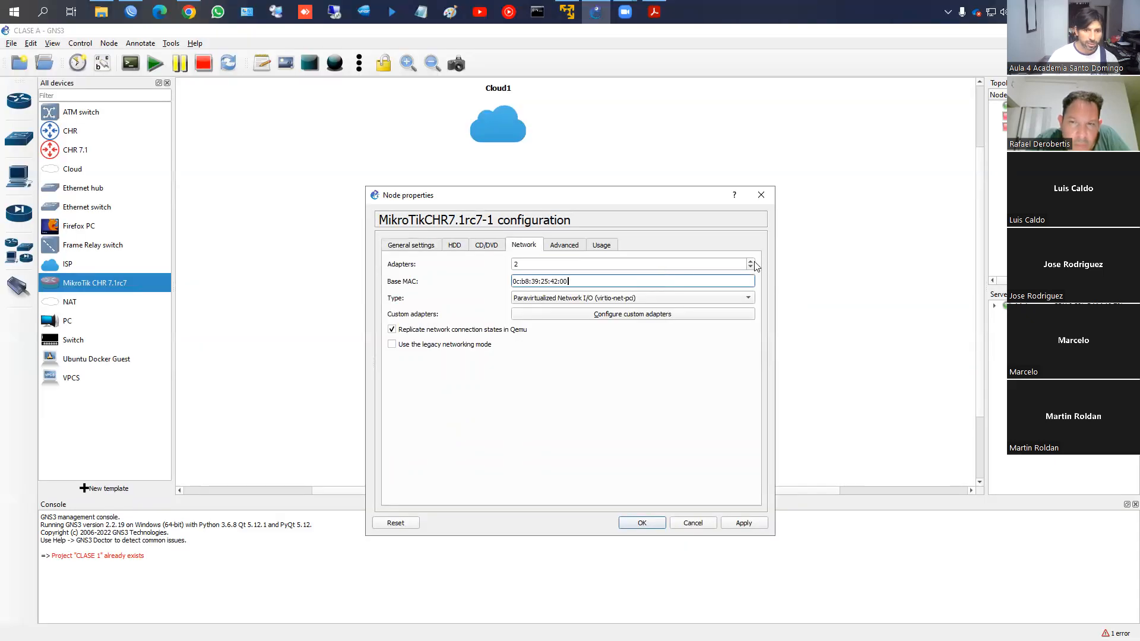
{"action": "left_click", "coordinate": [750, 261]}
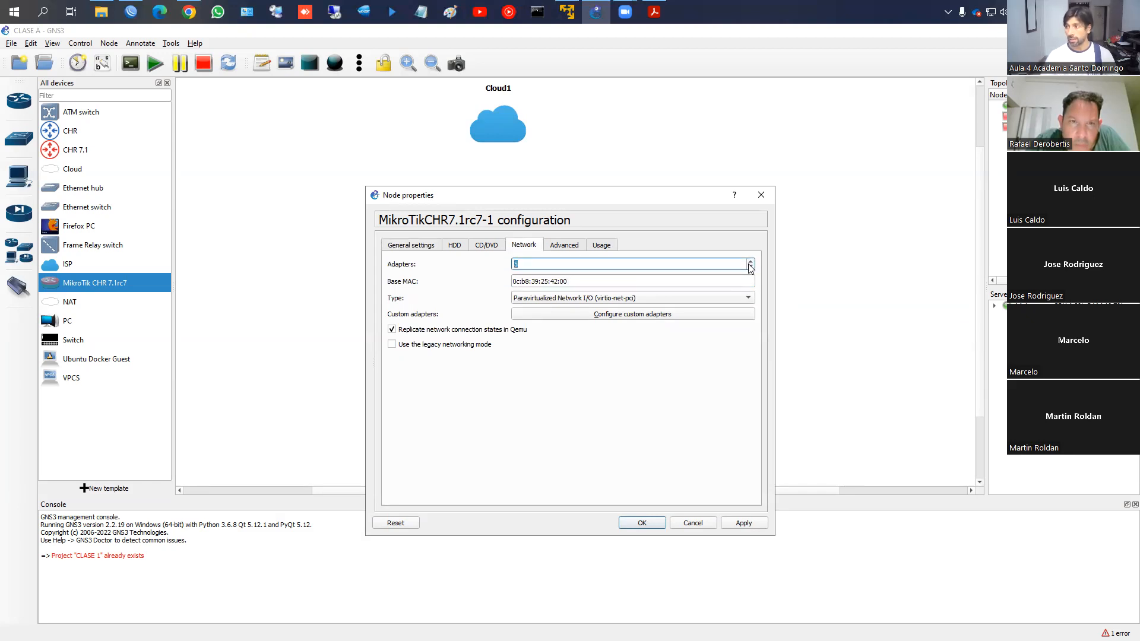
{"action": "left_click", "coordinate": [750, 267]}
{"action": "left_click", "coordinate": [750, 267]}
{"action": "left_click", "coordinate": [751, 268]}
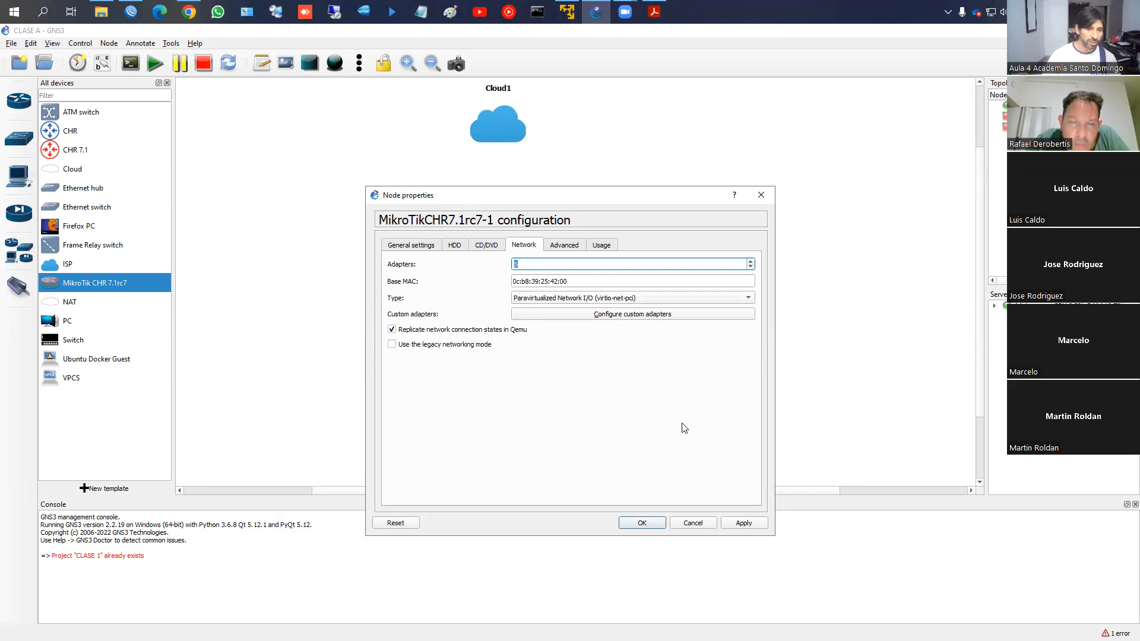
{"action": "left_click", "coordinate": [644, 520]}
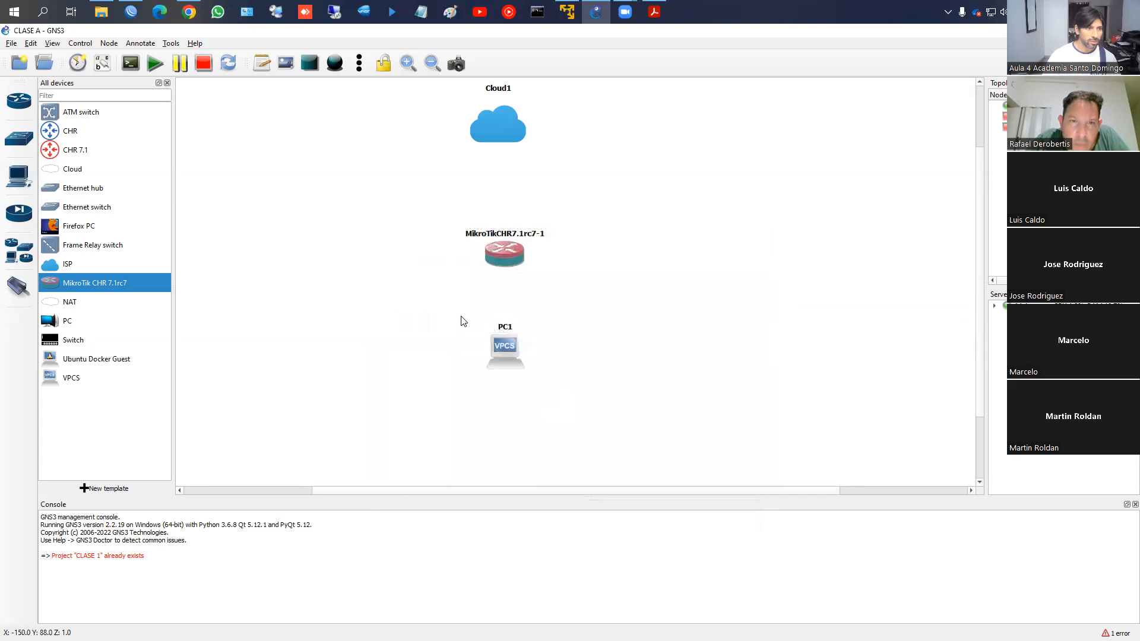
{"action": "mouse_move", "coordinate": [501, 249]}
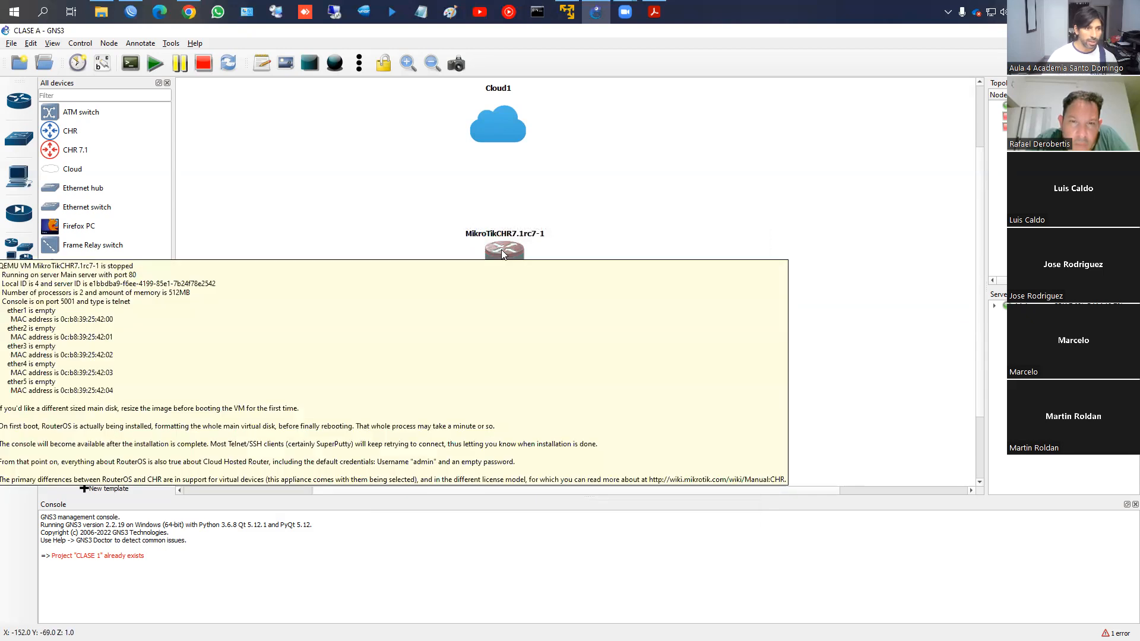
{"action": "left_click", "coordinate": [73, 285]}
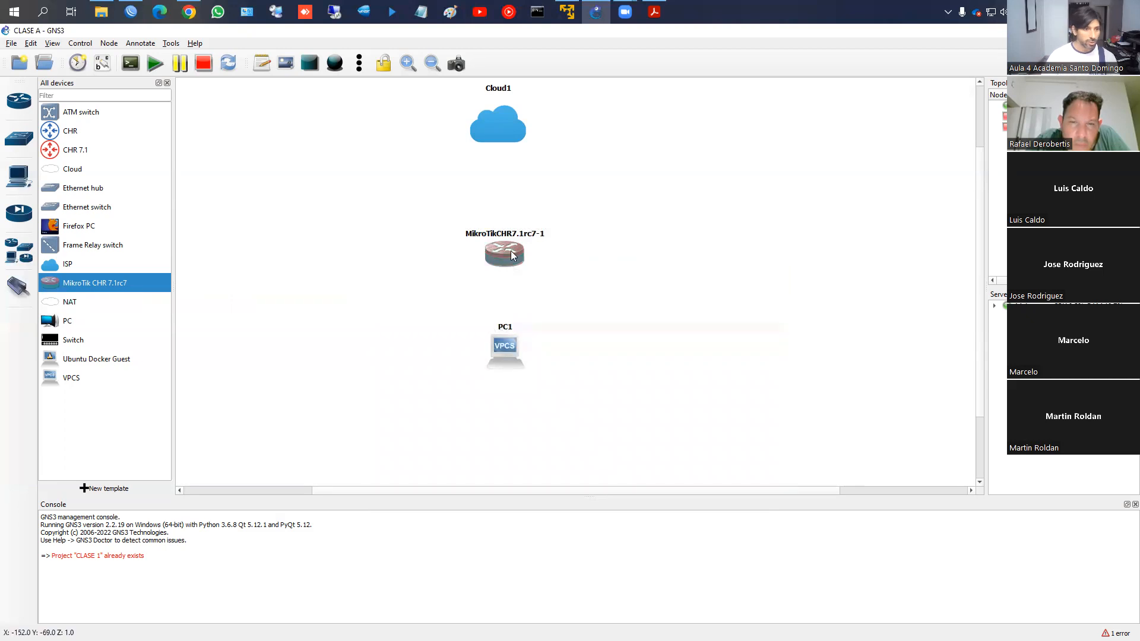
{"action": "mouse_move", "coordinate": [512, 255]}
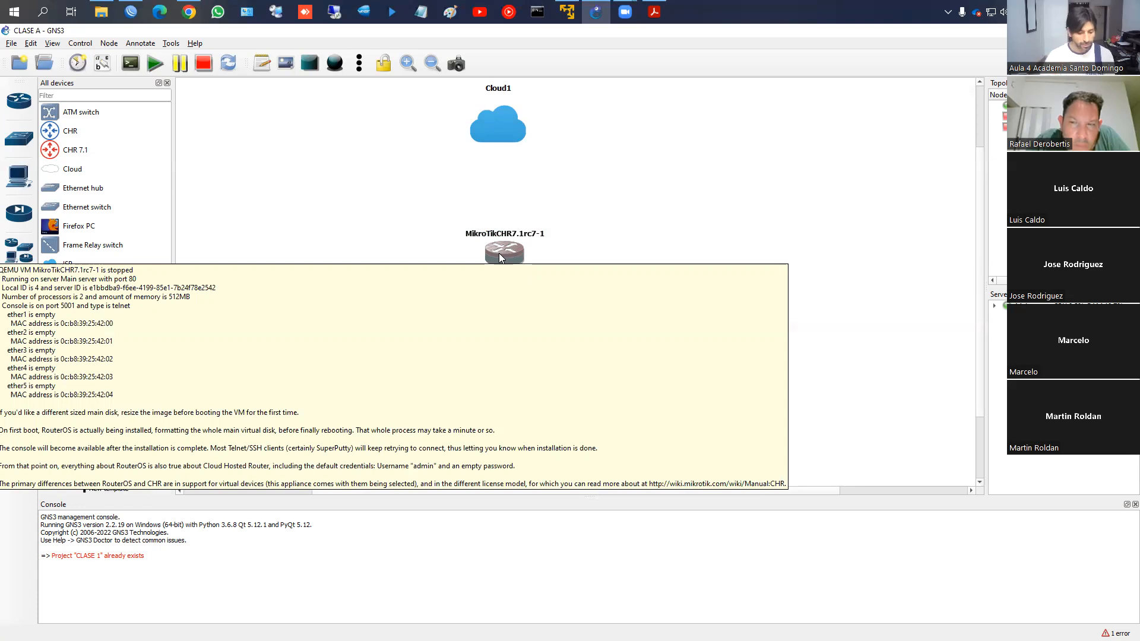
{"action": "left_click_drag", "start_coordinate": [2, 305], "coordinate": [96, 403]}
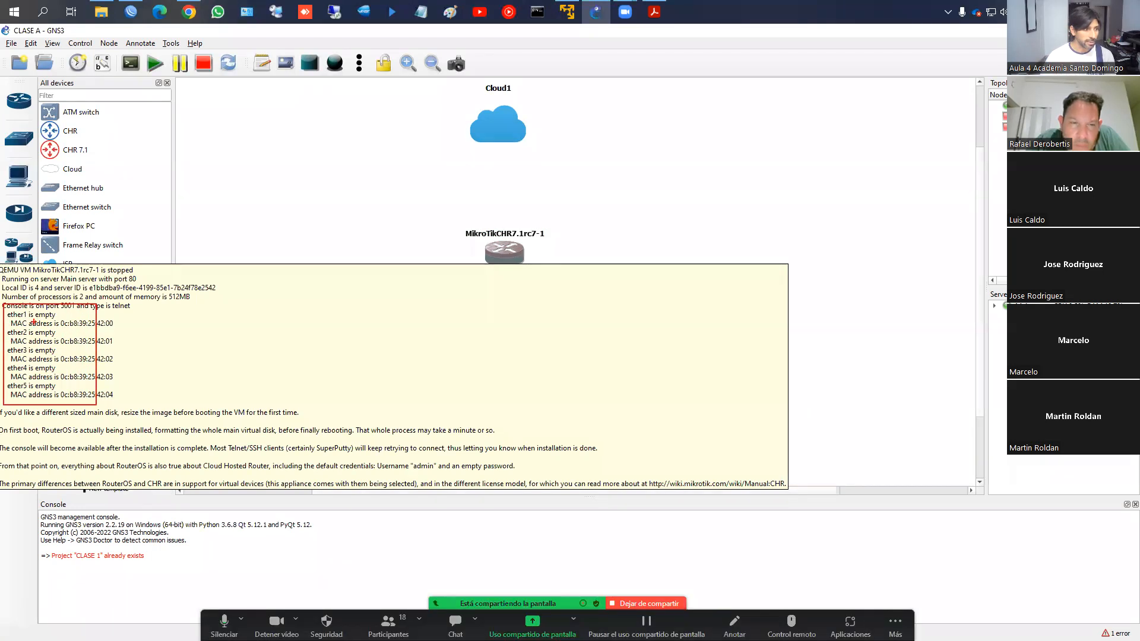
{"action": "key", "text": "Escape"}
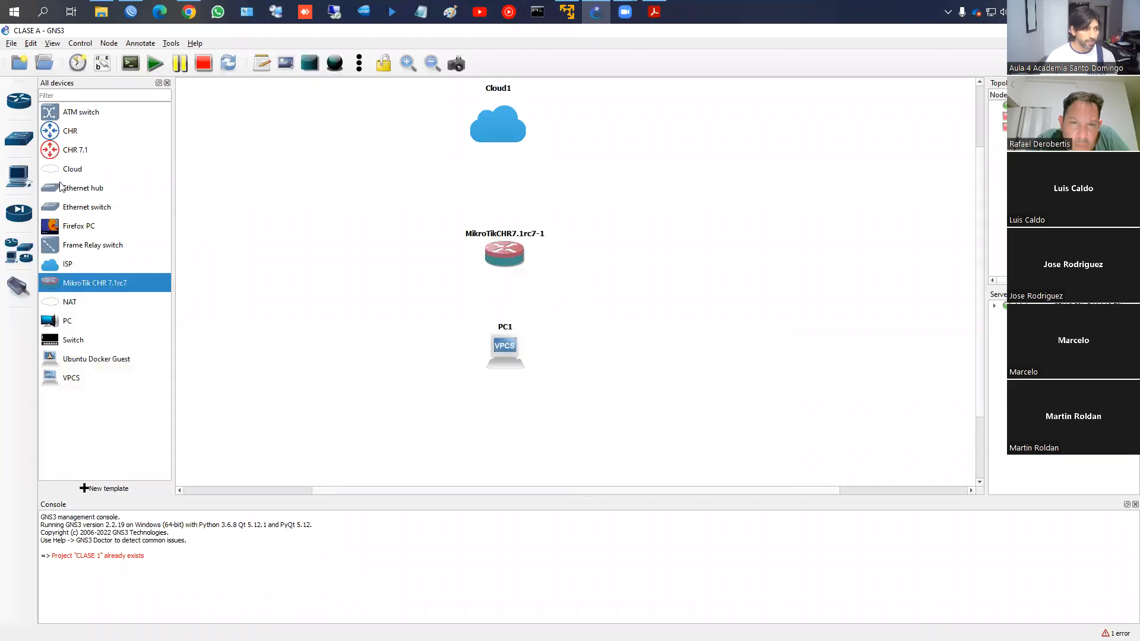
{"action": "right_click", "coordinate": [72, 136]}
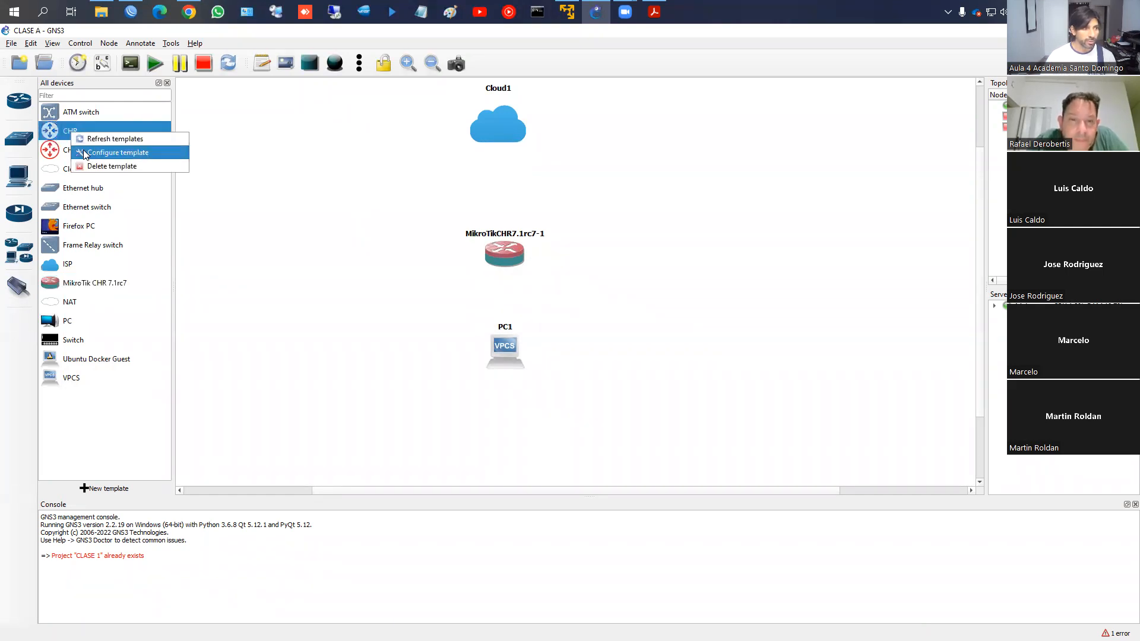
{"action": "left_click", "coordinate": [85, 154]}
{"action": "left_click", "coordinate": [547, 217]}
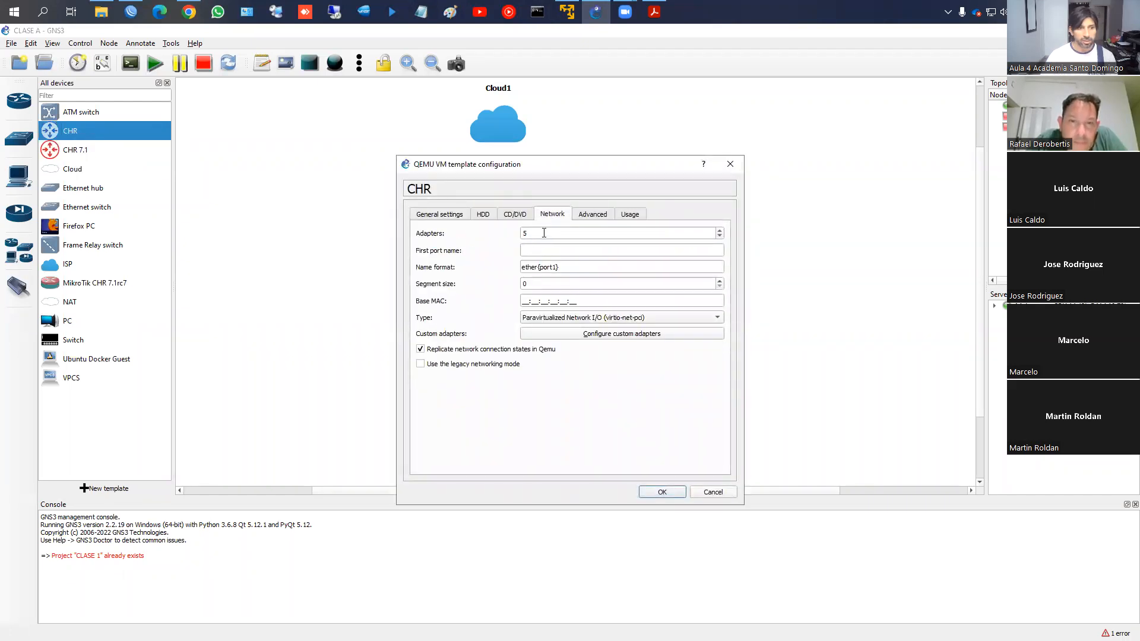
{"action": "left_click", "coordinate": [723, 491]}
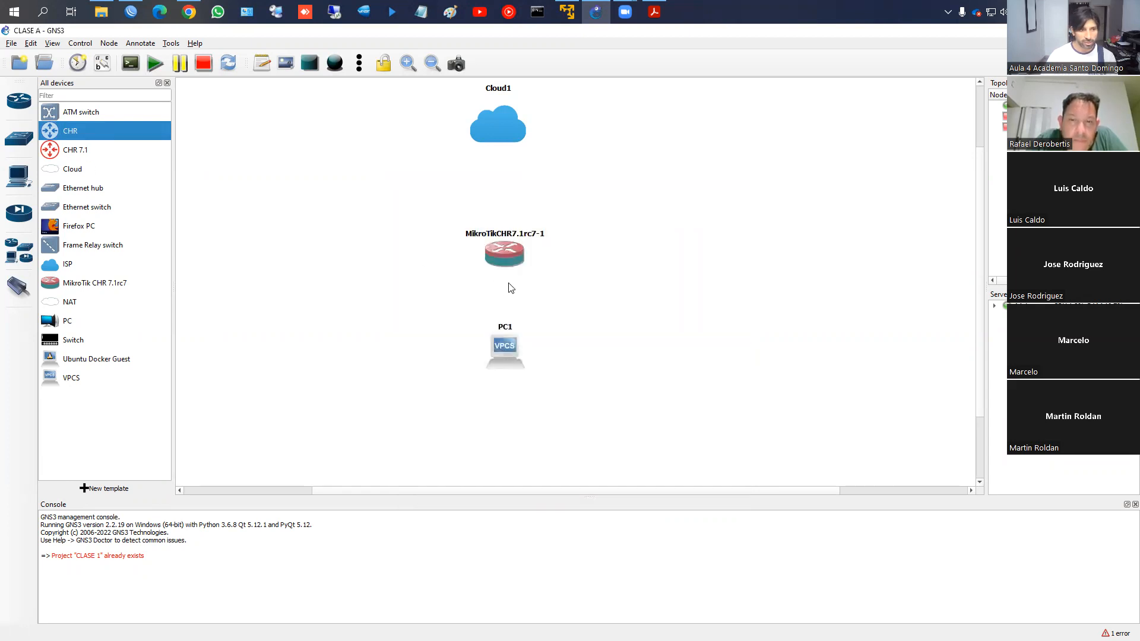
Link Cloud1 eth0 to router ether1 and router ether2 to PC1 Ethernet0, then start all devices
{"action": "left_click", "coordinate": [15, 290]}
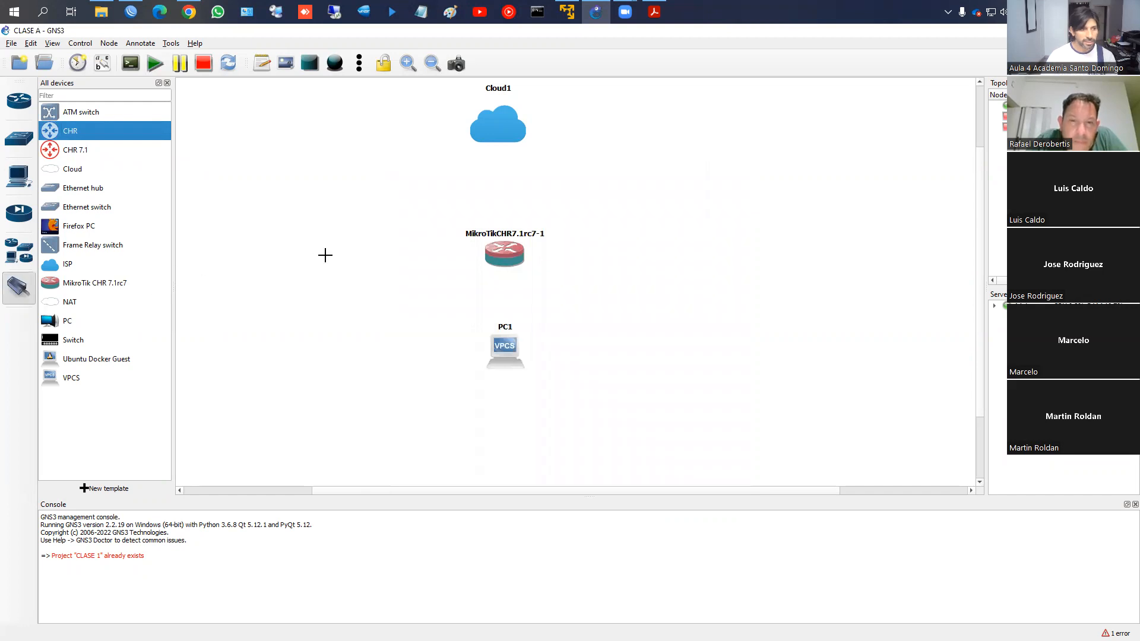
{"action": "left_click", "coordinate": [498, 133]}
{"action": "left_click", "coordinate": [513, 145]}
{"action": "left_click", "coordinate": [498, 251]}
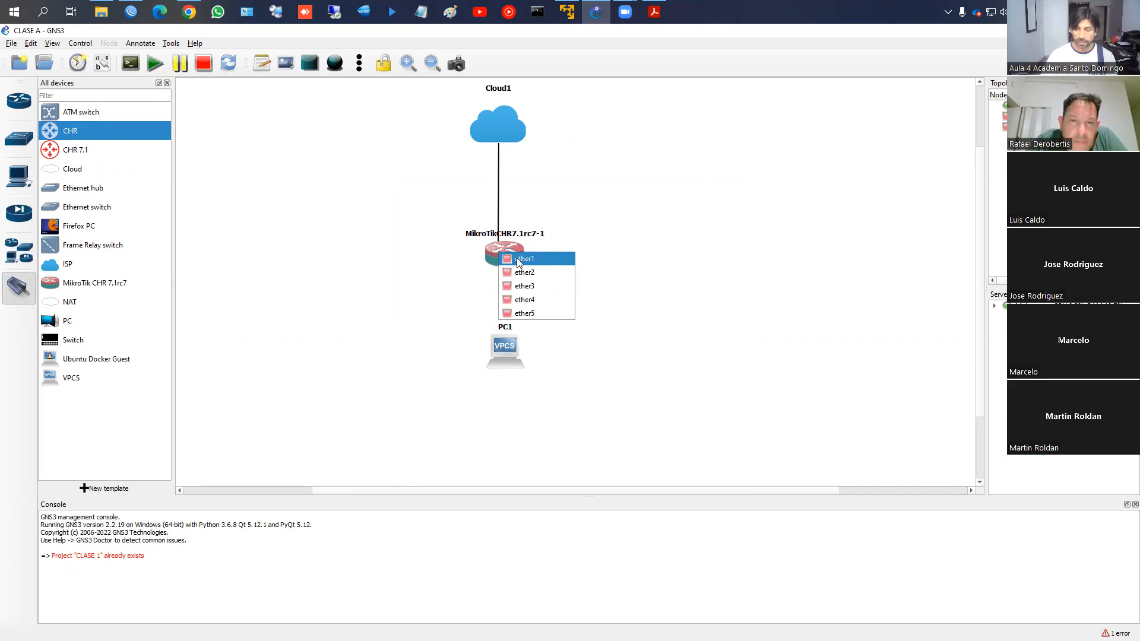
{"action": "left_click", "coordinate": [518, 260]}
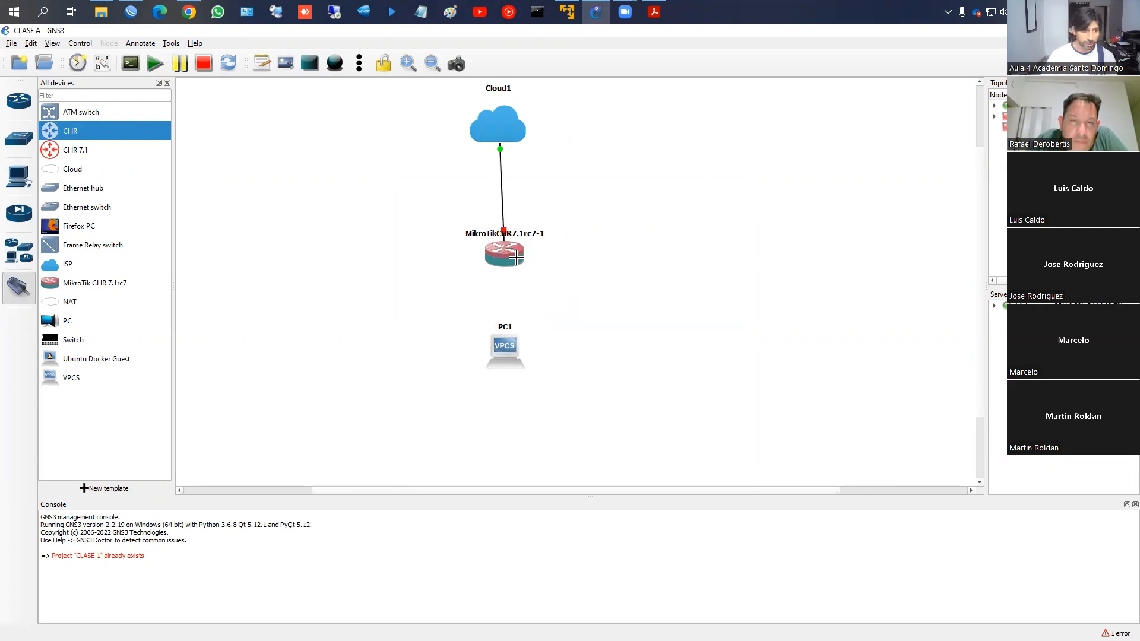
{"action": "left_click", "coordinate": [508, 261]}
{"action": "left_click", "coordinate": [520, 281]}
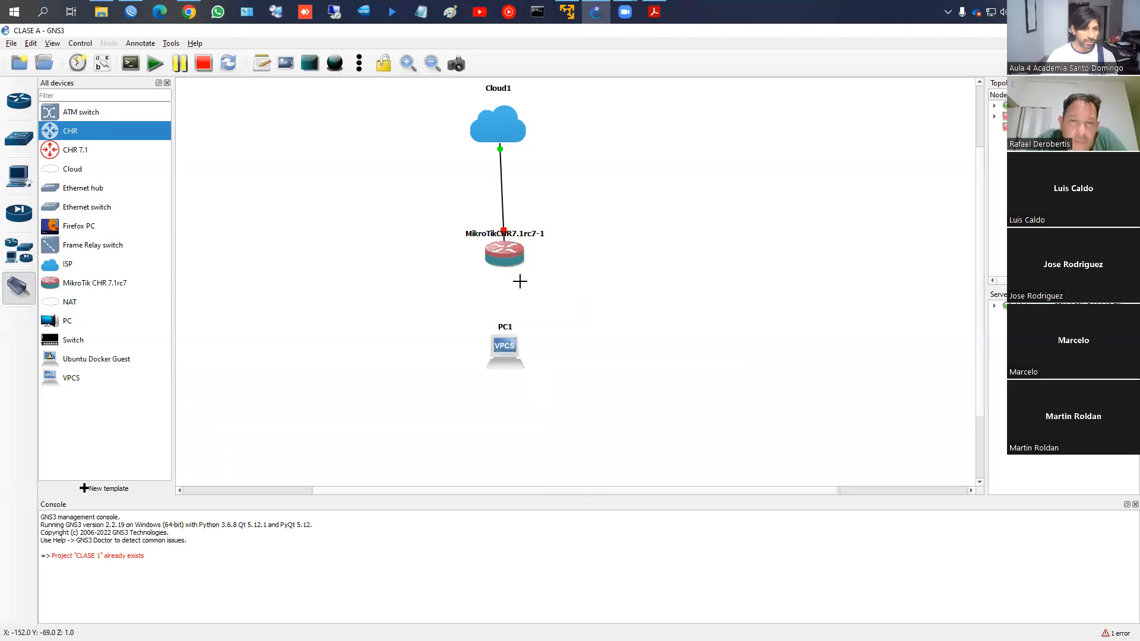
{"action": "left_click", "coordinate": [506, 351]}
{"action": "left_click", "coordinate": [537, 360]}
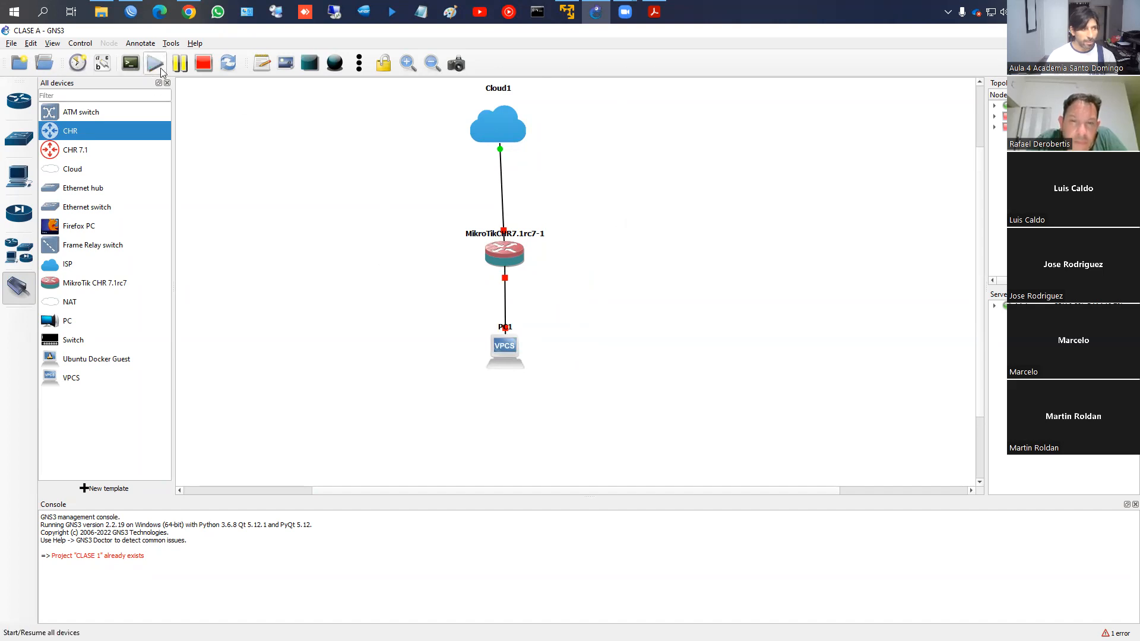
{"action": "left_click", "coordinate": [153, 64]}
{"action": "left_click", "coordinate": [575, 350]}
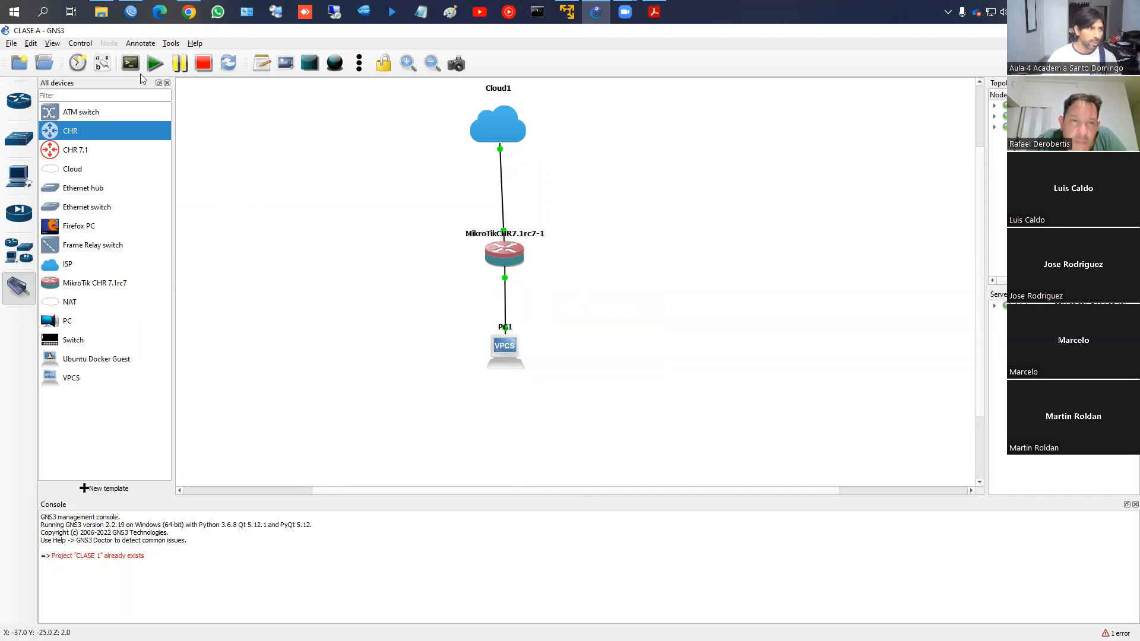
Close the old WinBox session and select the CHR neighbor at 192.168.63.207, maximizing the login window
{"action": "left_click", "coordinate": [135, 13]}
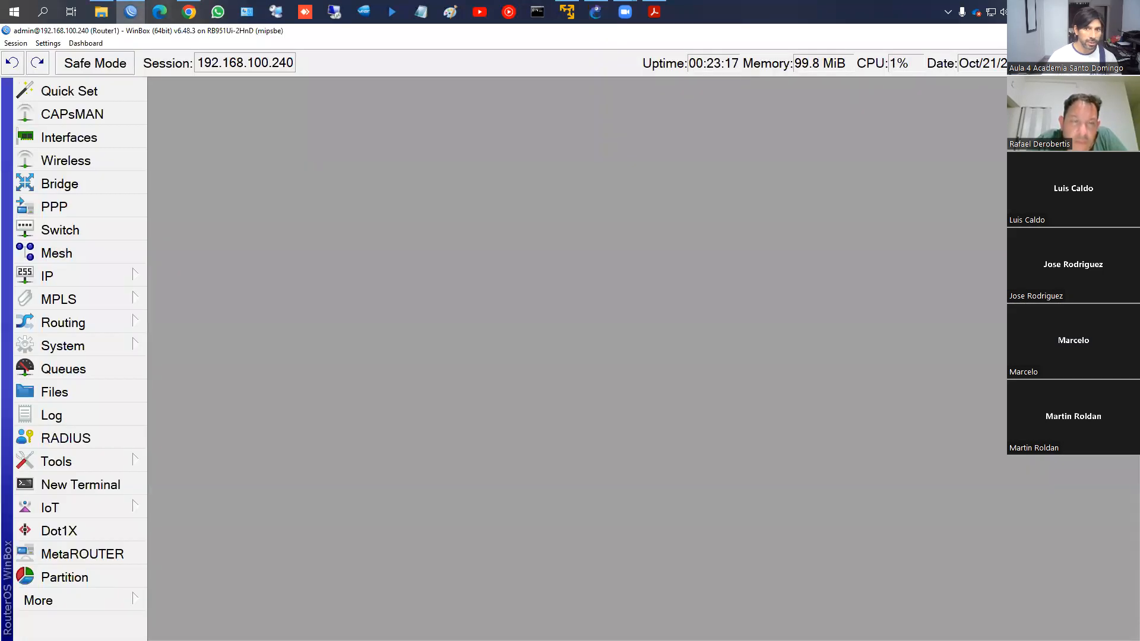
{"action": "left_click", "coordinate": [1126, 31]}
{"action": "left_click", "coordinate": [130, 11]}
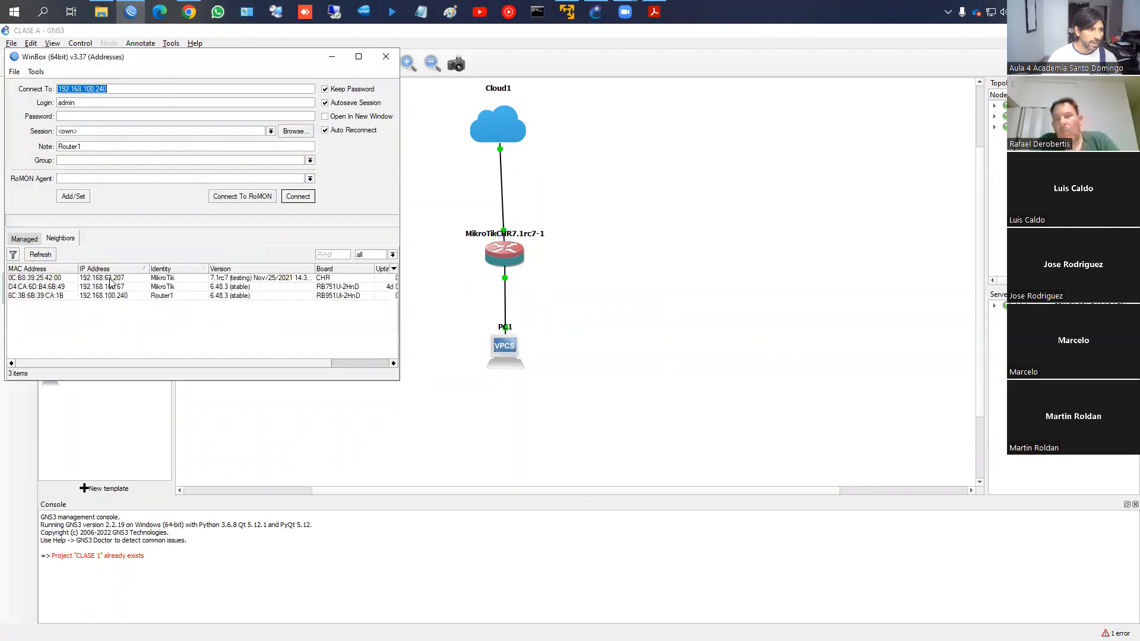
{"action": "left_click", "coordinate": [111, 278]}
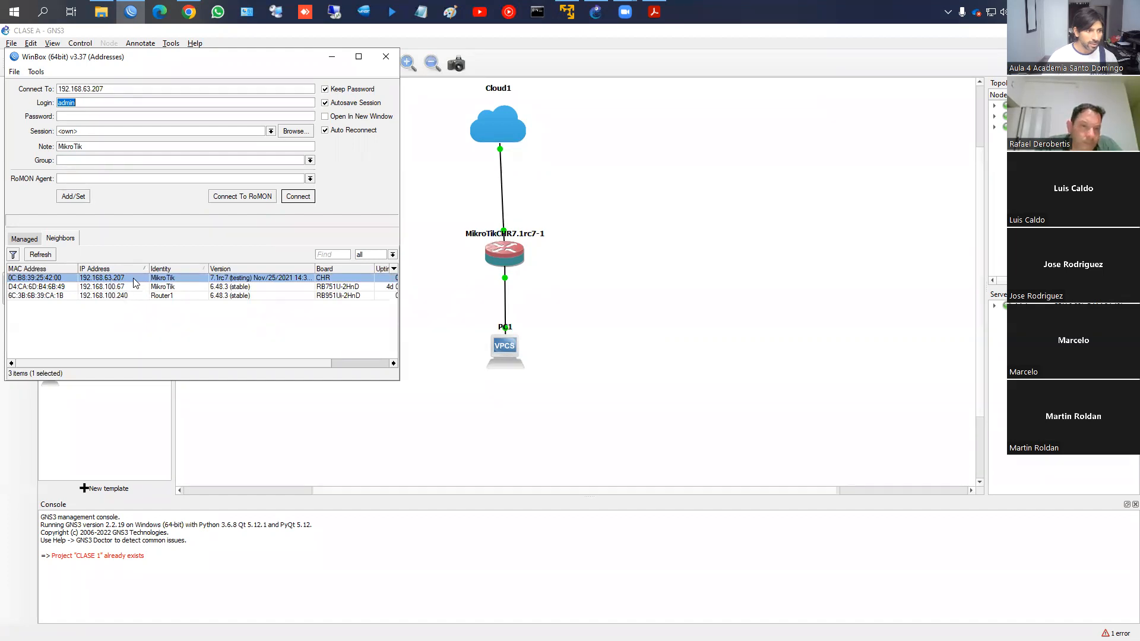
{"action": "left_click", "coordinate": [359, 57]}
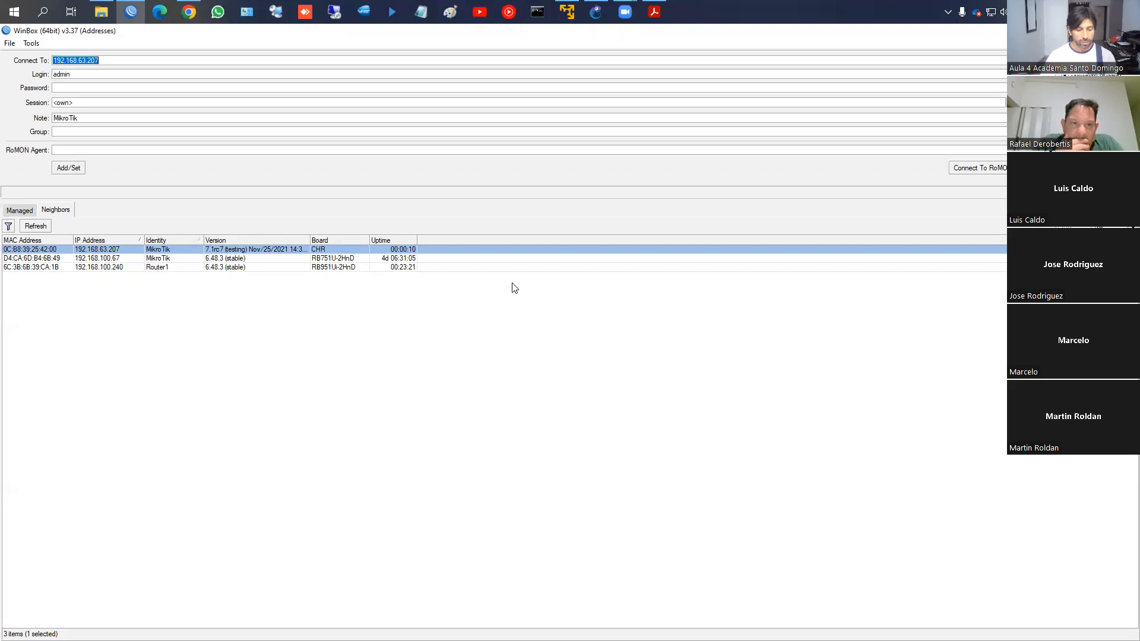
{"action": "key", "text": "alt+Tab"}
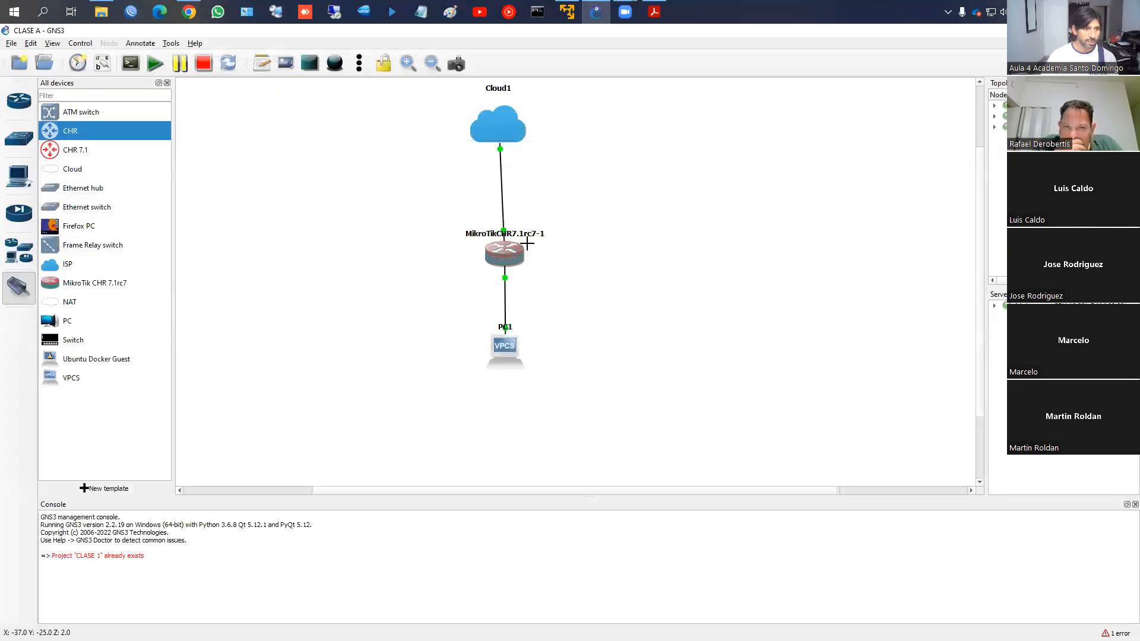
Open the router's console and log in as admin, skipping the licence view and password change
{"action": "right_click", "coordinate": [513, 252]}
{"action": "left_click", "coordinate": [535, 272]}
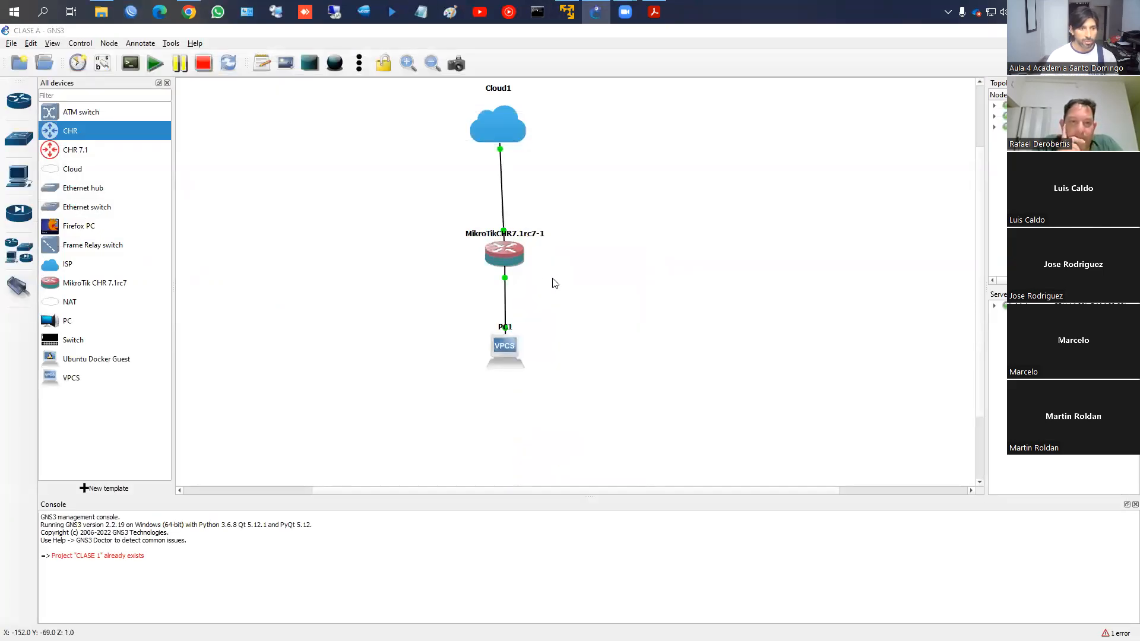
{"action": "type", "text": "admin"}
{"action": "key", "text": "Return"}
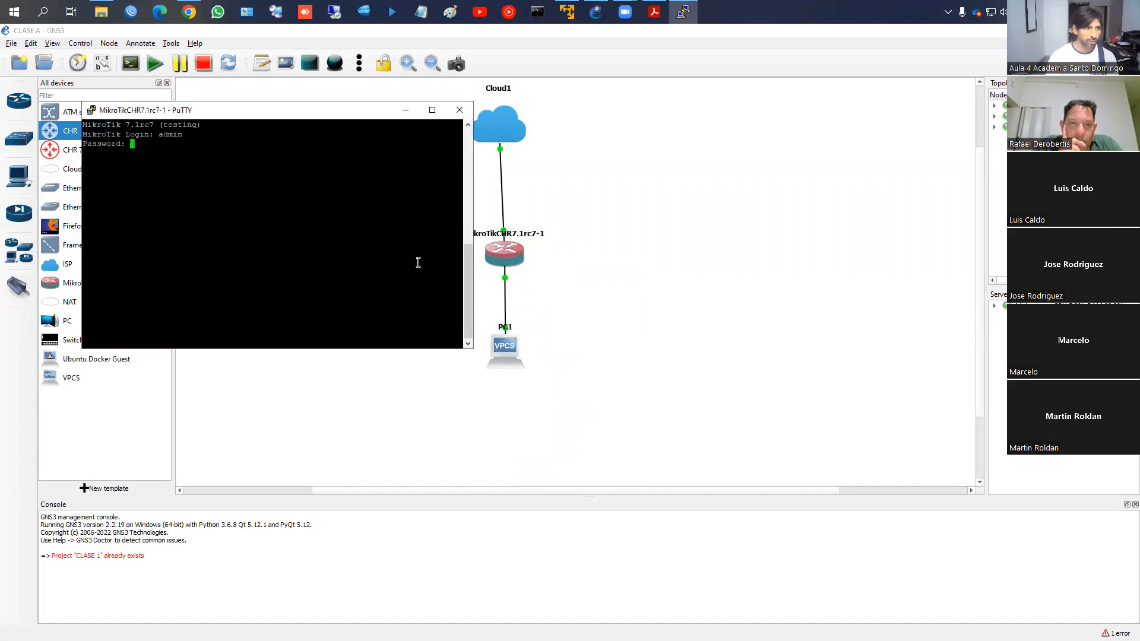
{"action": "key", "text": "Return"}
{"action": "type", "text": "n"}
{"action": "key", "text": "Return"}
{"action": "type", "text": "***"}
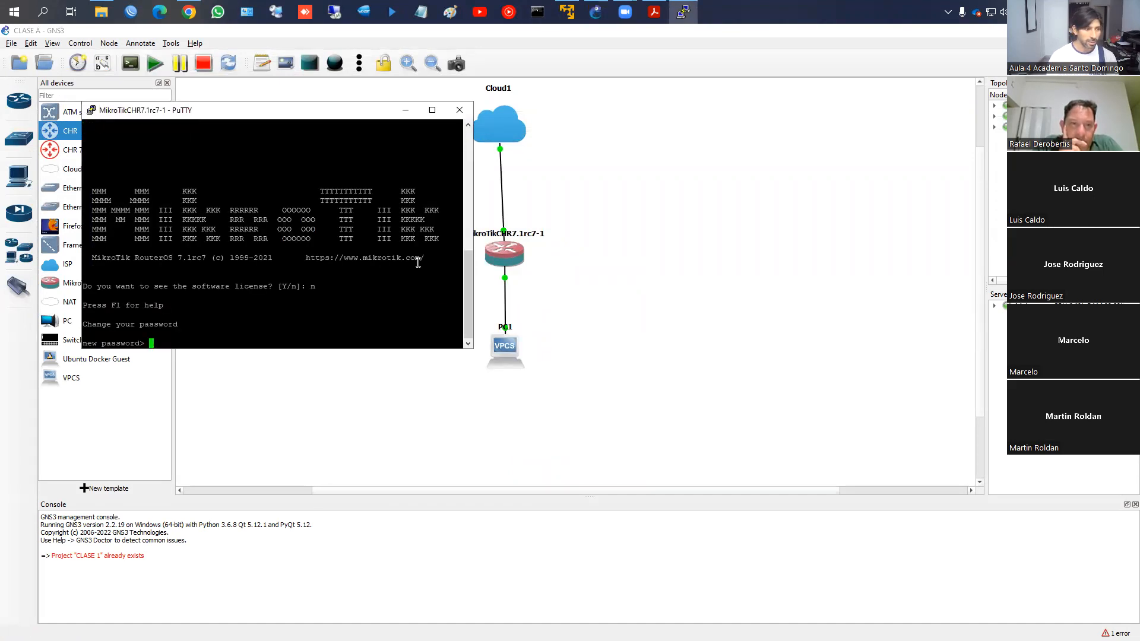
{"action": "key", "text": "BackSpace"}
{"action": "key", "text": "BackSpace"}
{"action": "key", "text": "BackSpace"}
{"action": "key", "text": "Return"}
{"action": "key", "text": "Return"}
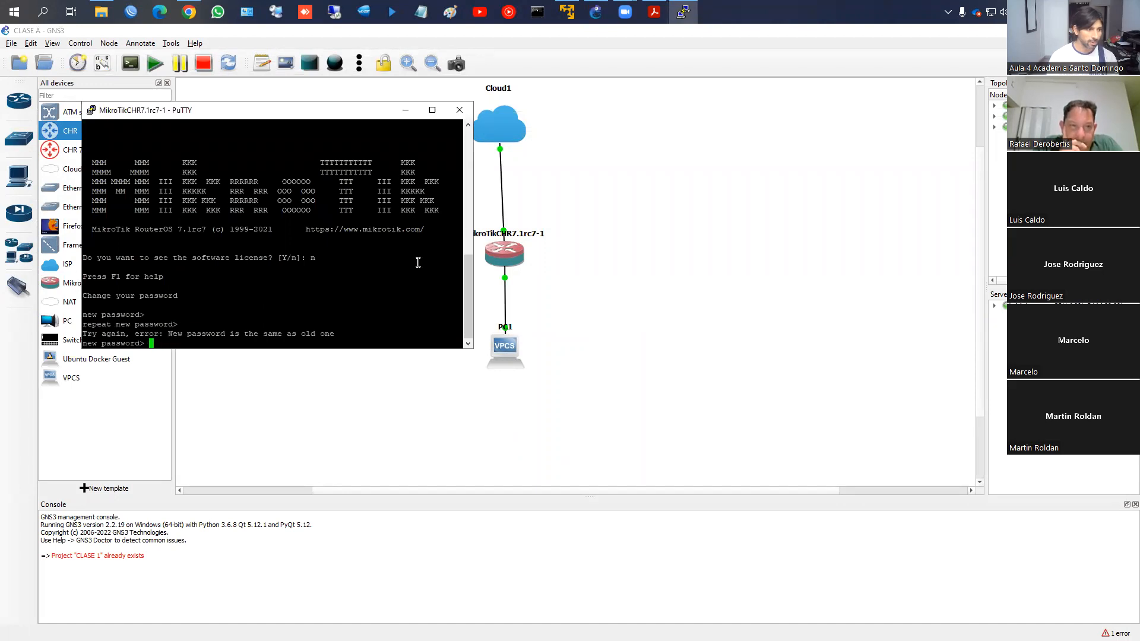
{"action": "key", "text": "Return"}
{"action": "key", "text": "Return"}
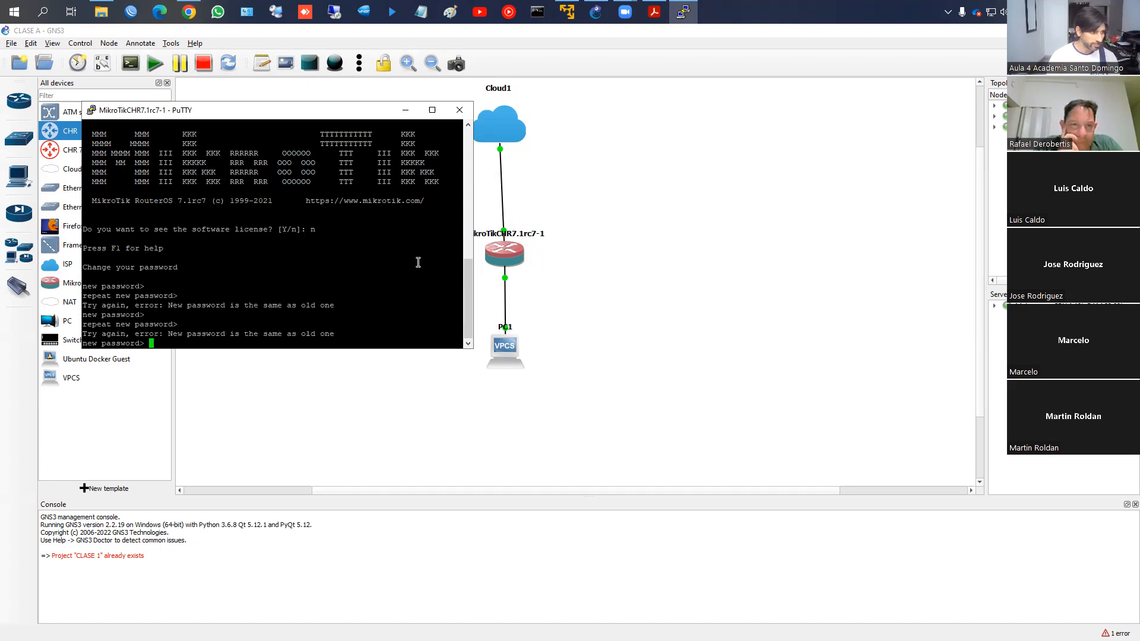
{"action": "key", "text": "Return"}
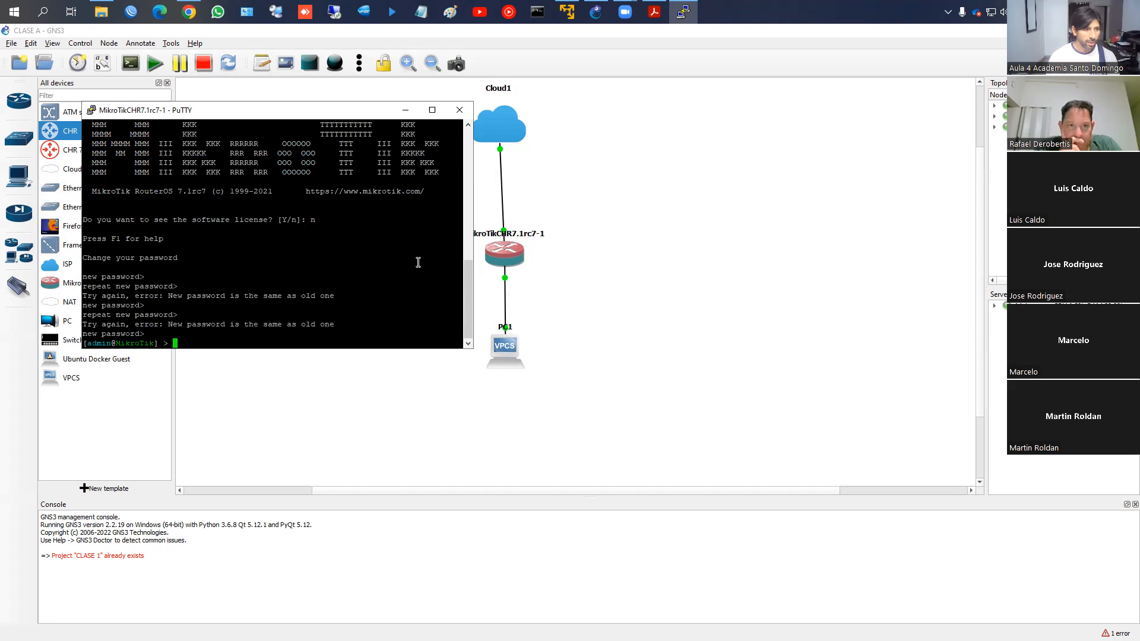
Run system/identity/set name=R1 and close the console session
{"action": "type", "text": "system/identity/"}
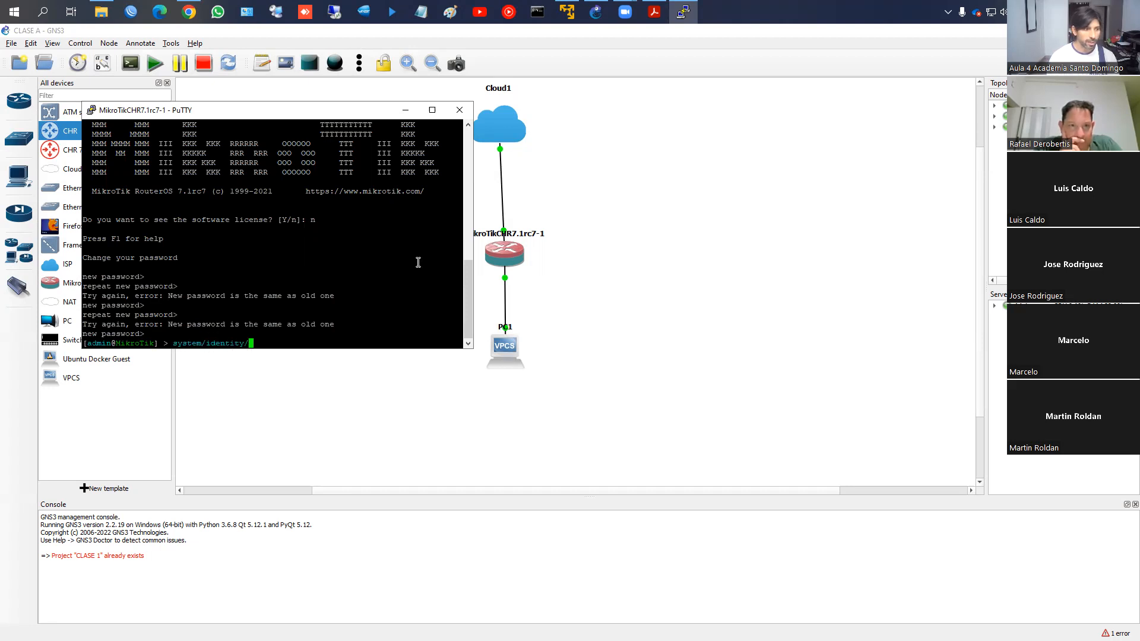
{"action": "type", "text": "set name=R1"}
{"action": "key", "text": "Return"}
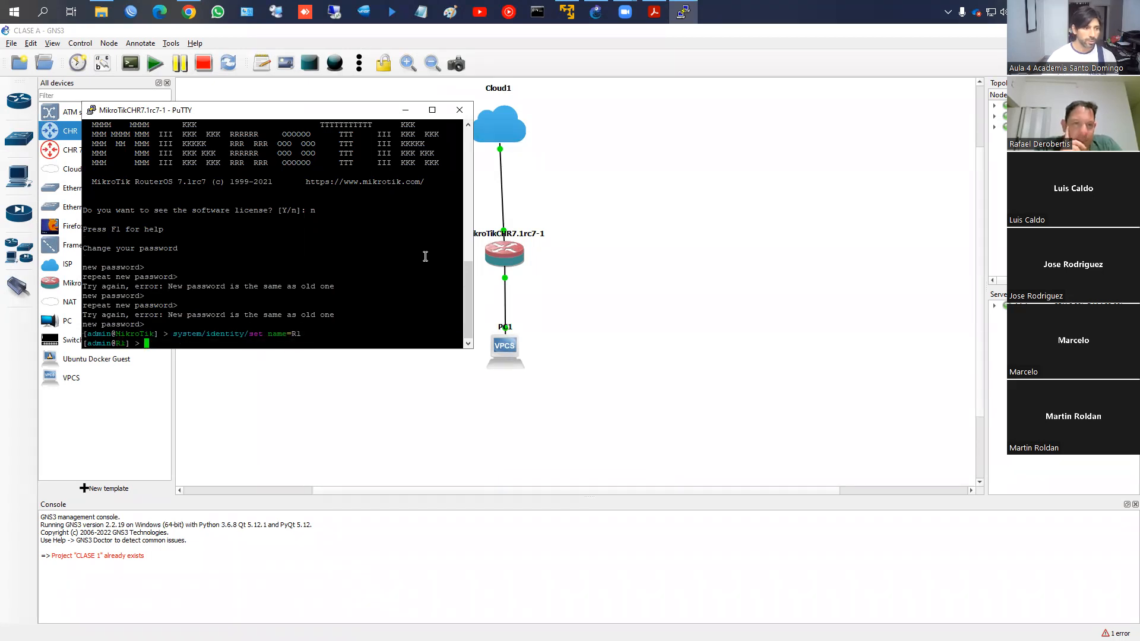
{"action": "left_click", "coordinate": [460, 110]}
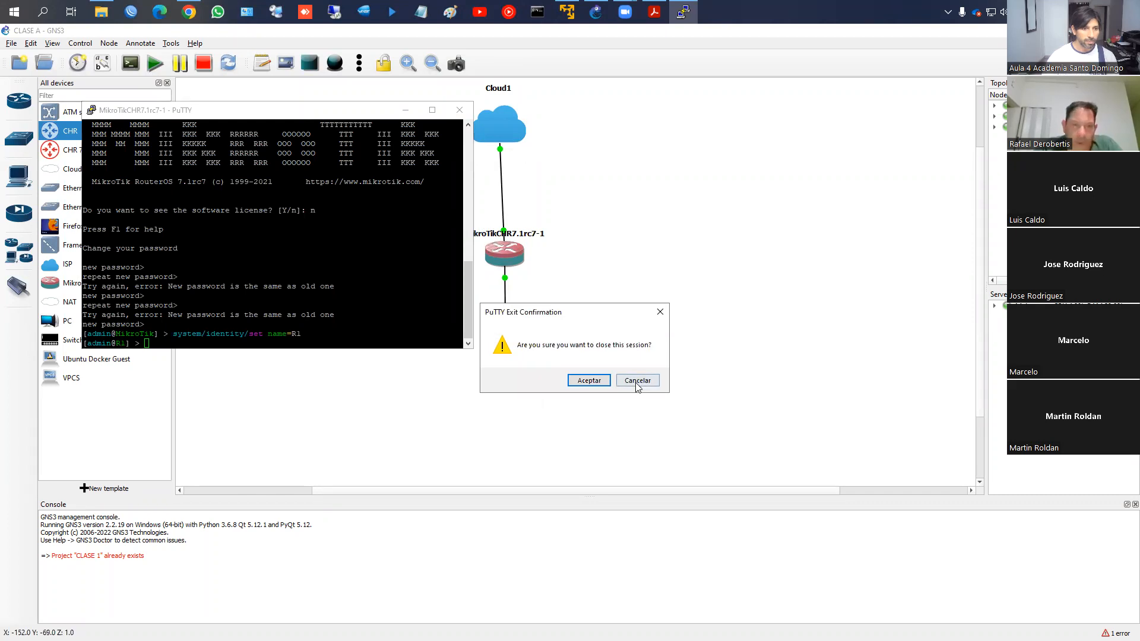
{"action": "left_click", "coordinate": [593, 384]}
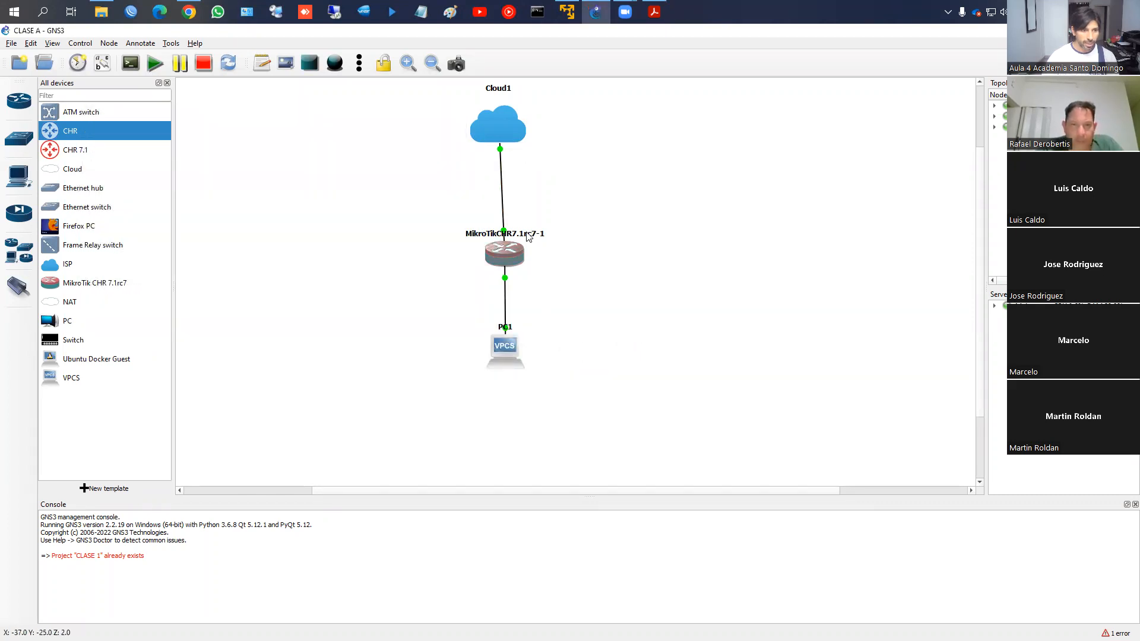
Rename the MikroTik router node to CHR1 and nudge it slightly into place
{"action": "double_click", "coordinate": [527, 234]}
{"action": "type", "text": "CHR"}
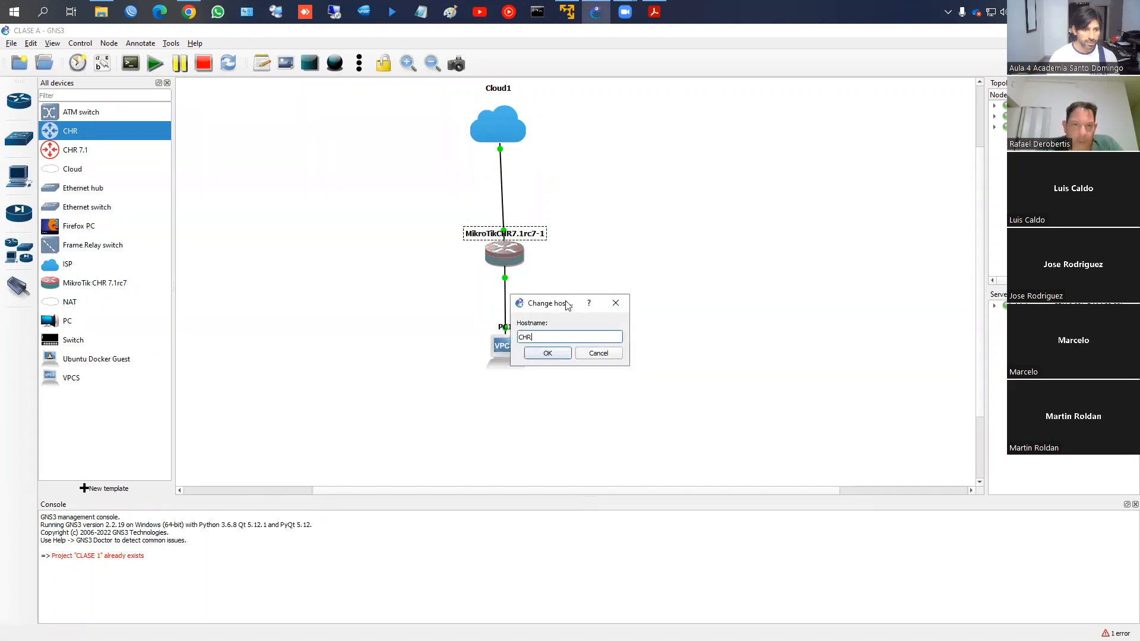
{"action": "type", "text": "1"}
{"action": "key", "text": "Return"}
{"action": "mouse_move", "coordinate": [512, 240]}
{"action": "left_mouse_down"}
{"action": "mouse_move", "coordinate": [528, 238]}
{"action": "mouse_move", "coordinate": [509, 237]}
{"action": "left_mouse_up"}
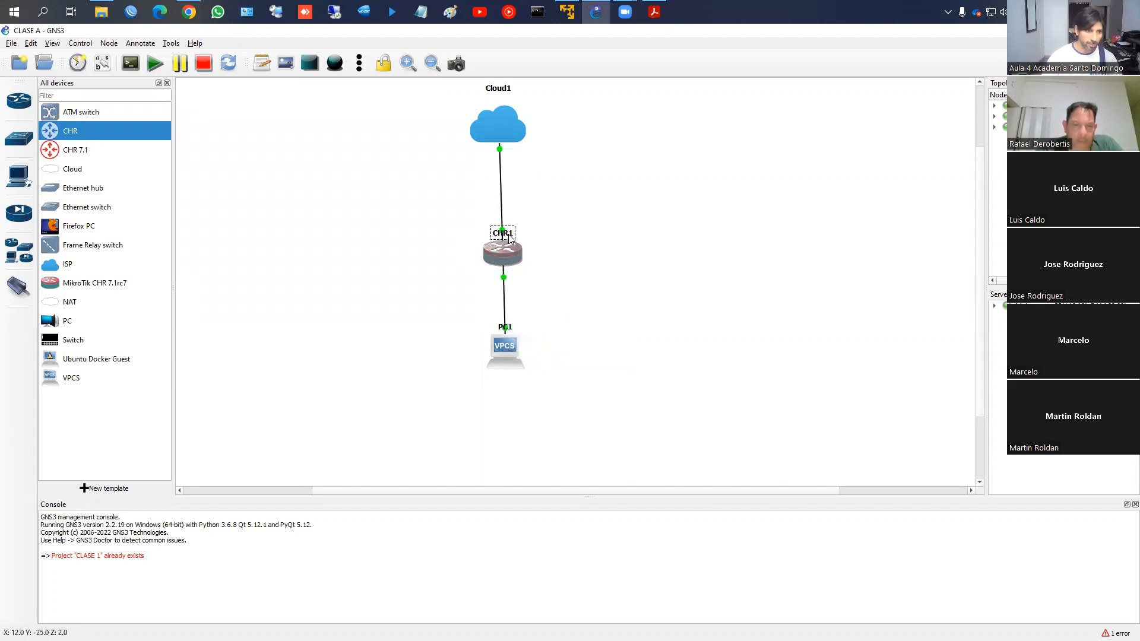
Check the R1 router in WinBox's neighbor list, then return to GNS3
{"action": "left_click", "coordinate": [130, 11]}
{"action": "left_click", "coordinate": [145, 249]}
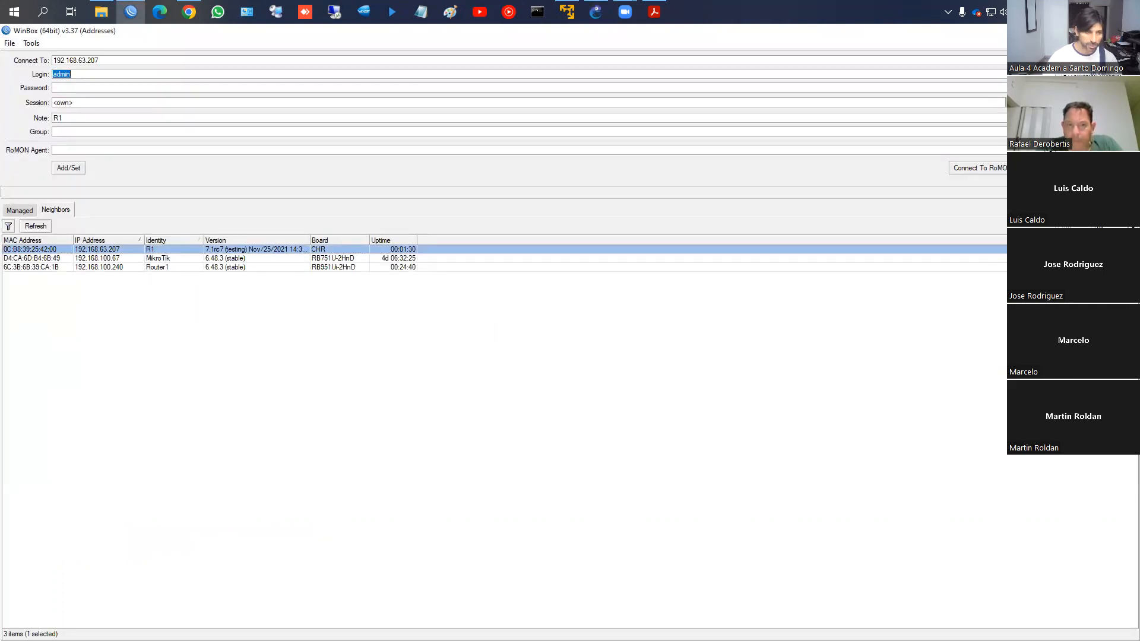
{"action": "left_click", "coordinate": [1126, 31]}
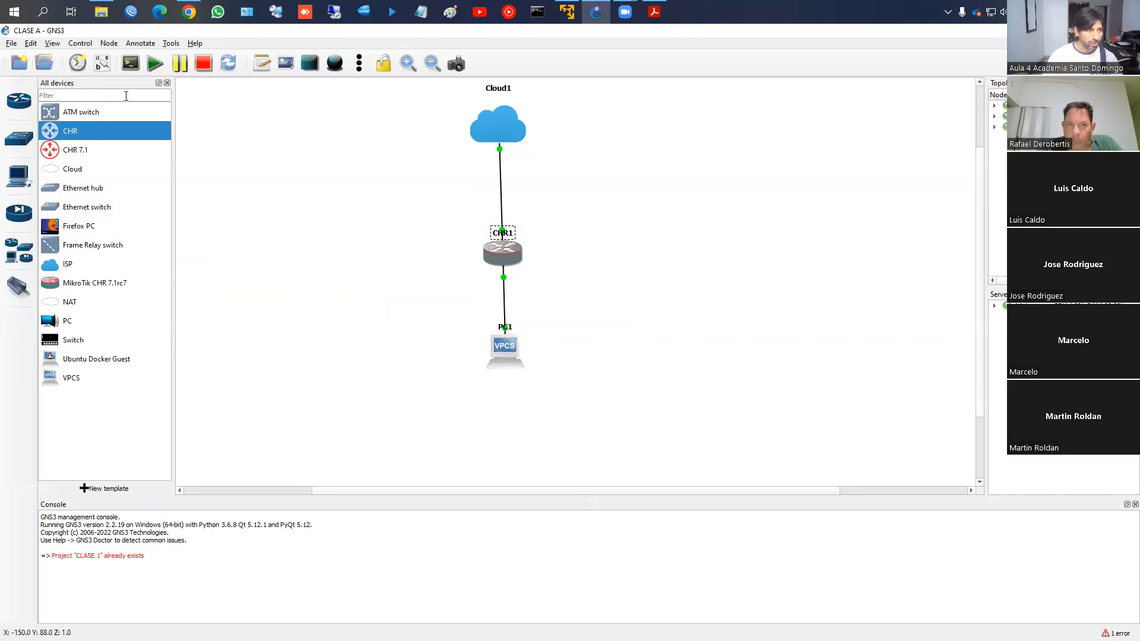
Load the OSPF MULTIAREA-1 project from the GNS3 projects library
{"action": "left_click", "coordinate": [44, 63]}
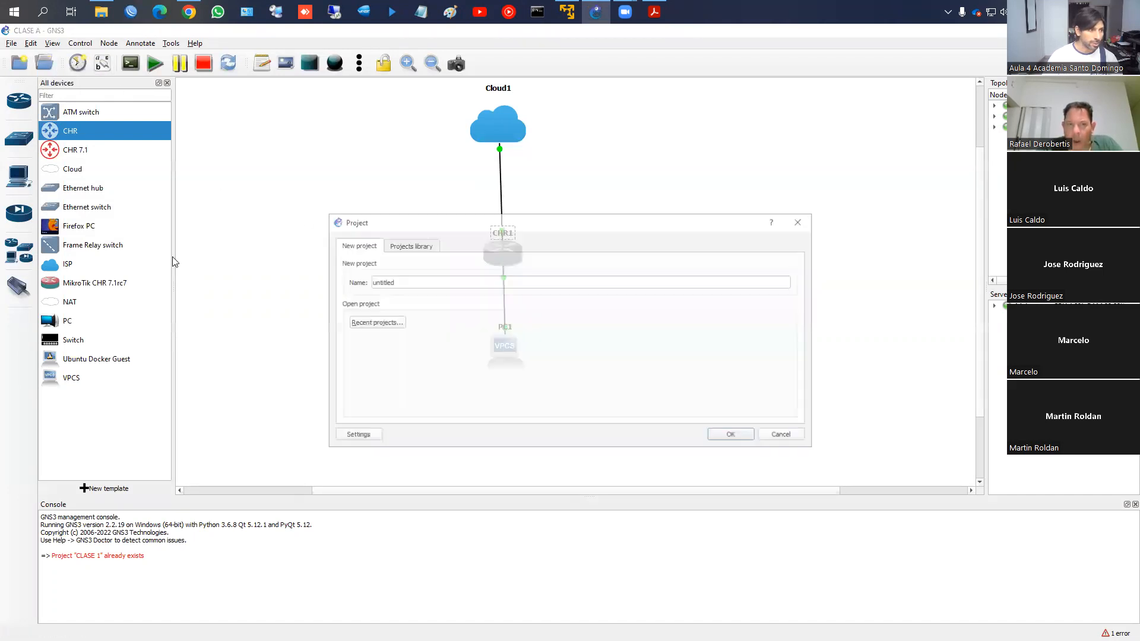
{"action": "left_click", "coordinate": [408, 245]}
{"action": "scroll", "coordinate": [407, 317], "scroll_direction": "down", "scroll_amount": 4}
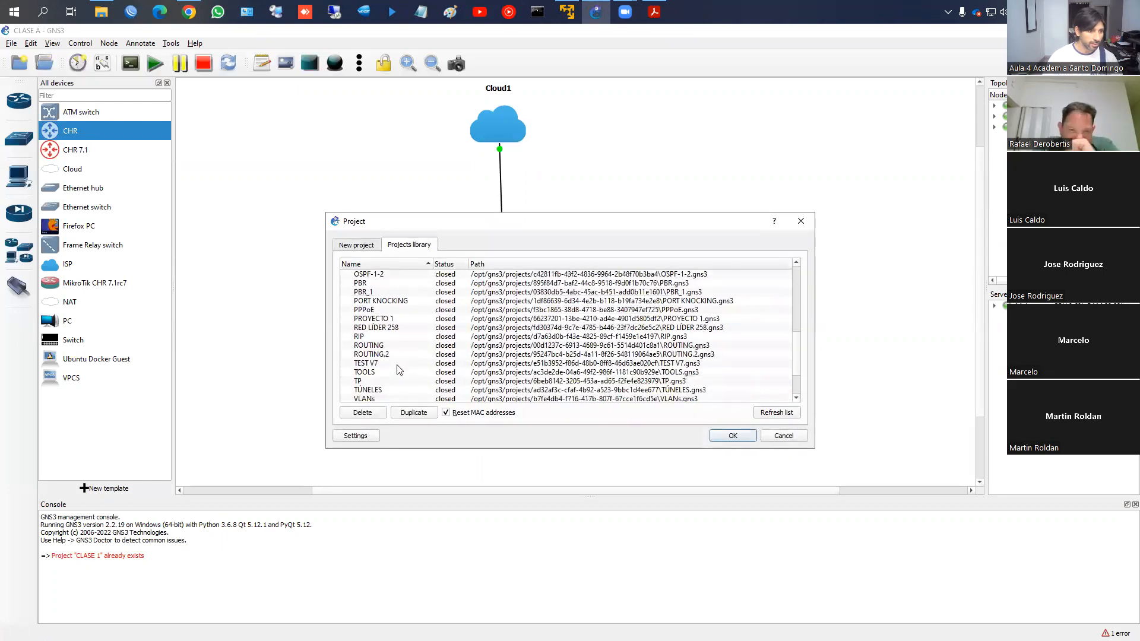
{"action": "double_click", "coordinate": [392, 327]}
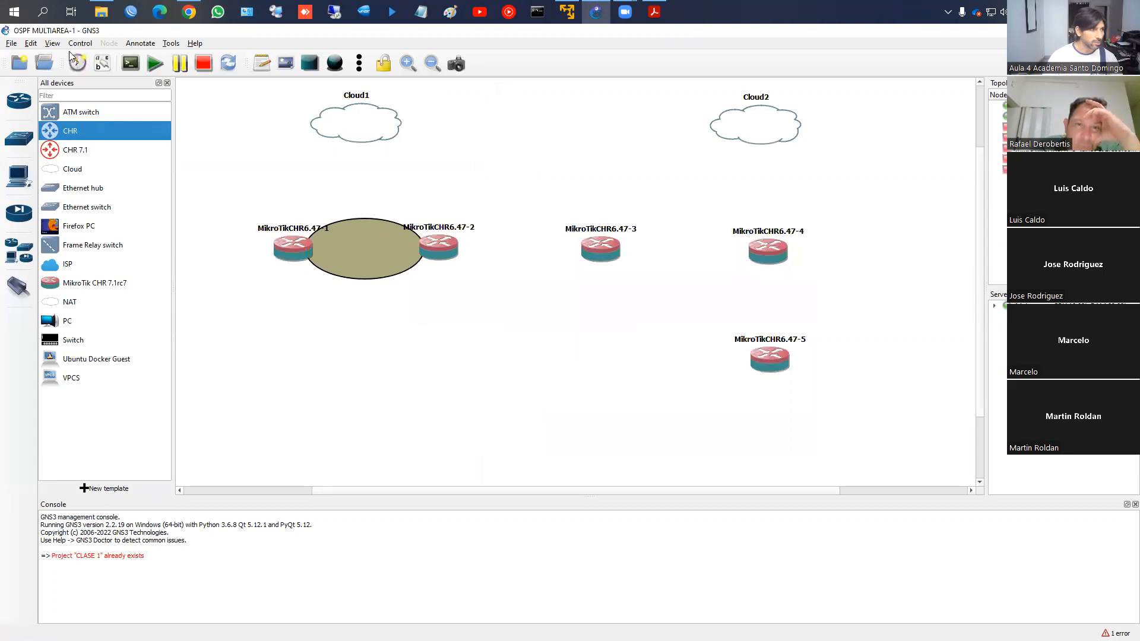
Reopen the projects library and load the OSPF MULTIAREA project, then switch to WinBox
{"action": "left_click", "coordinate": [406, 245]}
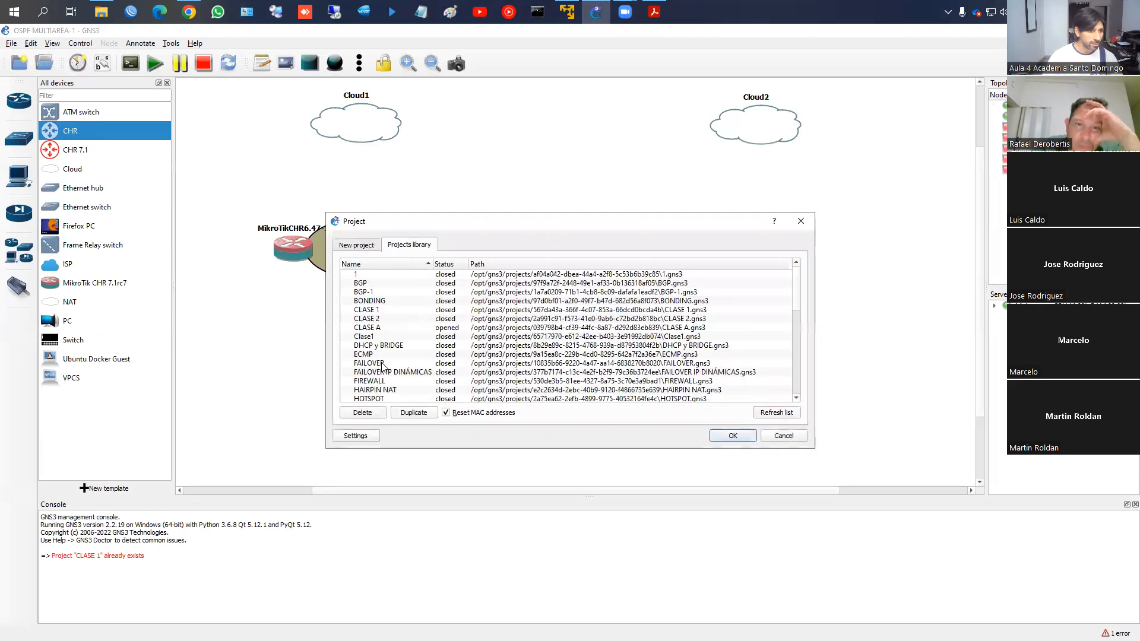
{"action": "scroll", "coordinate": [386, 364], "scroll_direction": "down", "scroll_amount": 1}
{"action": "scroll", "coordinate": [386, 364], "scroll_direction": "down", "scroll_amount": 1}
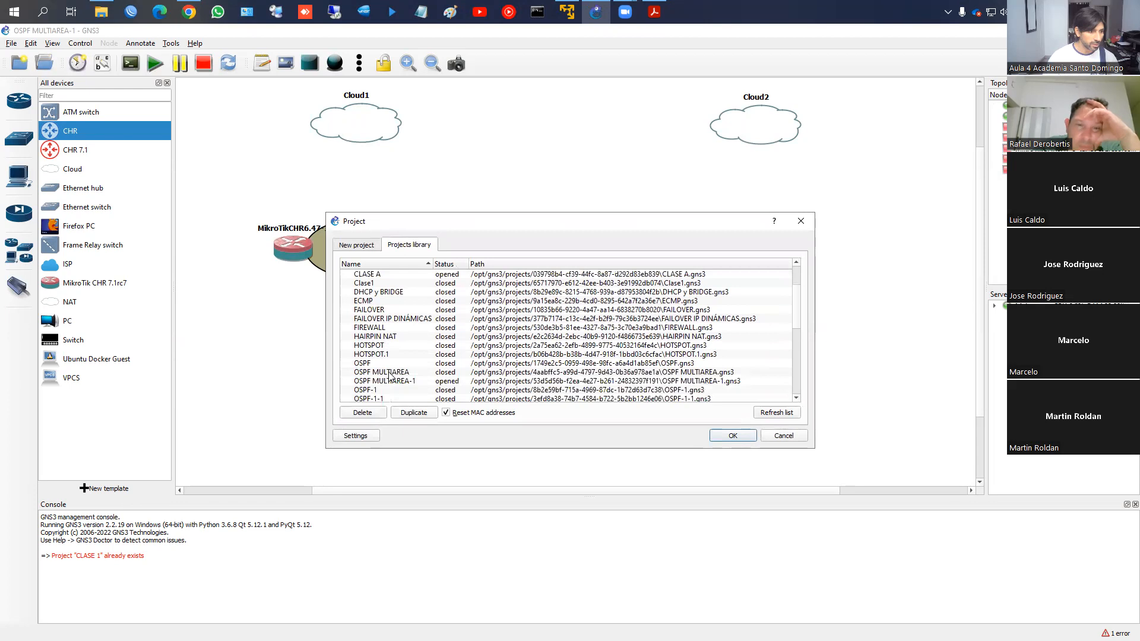
{"action": "left_click", "coordinate": [390, 372]}
{"action": "left_click", "coordinate": [736, 438]}
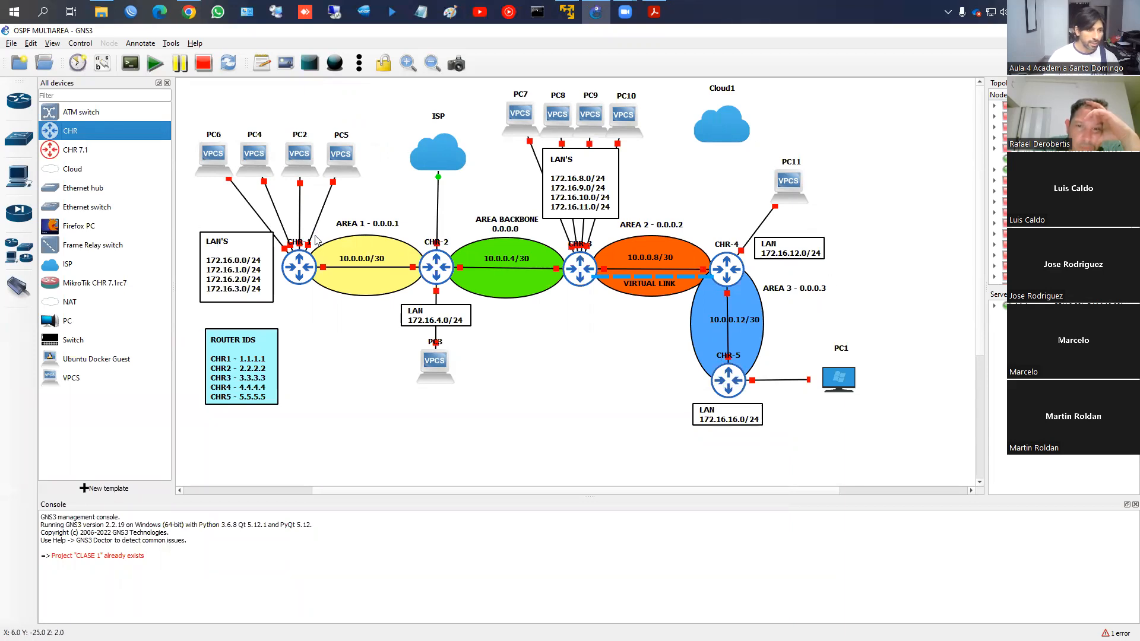
{"action": "left_click", "coordinate": [130, 12]}
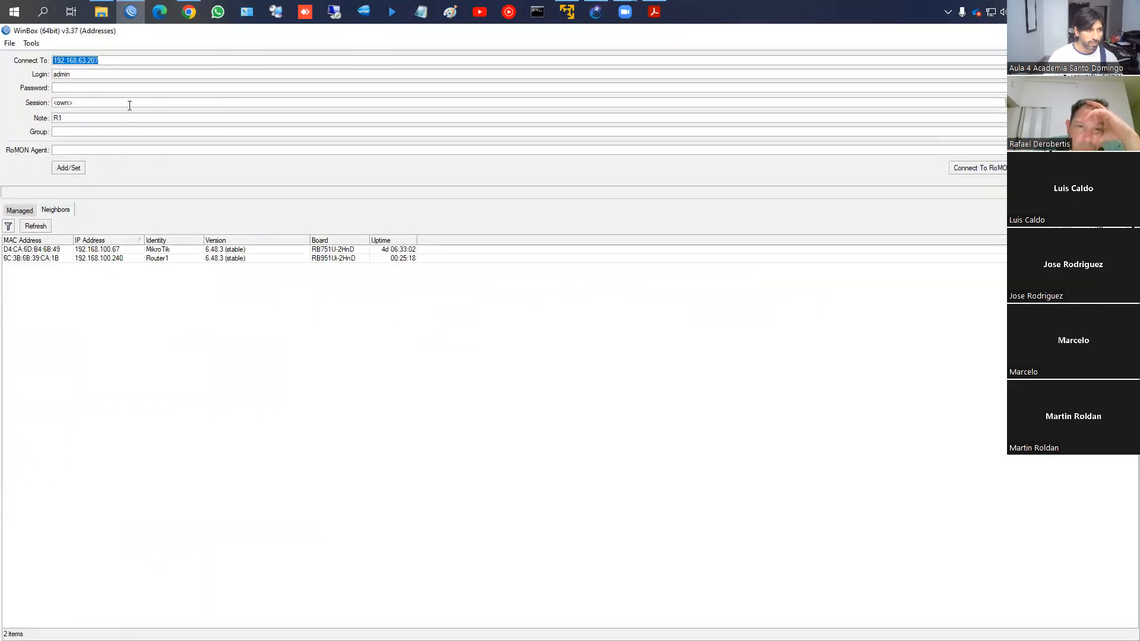
Return to GNS3's OSPF MULTIAREA topology and bring up the GNS3 VM console
{"action": "key", "text": "alt+Tab"}
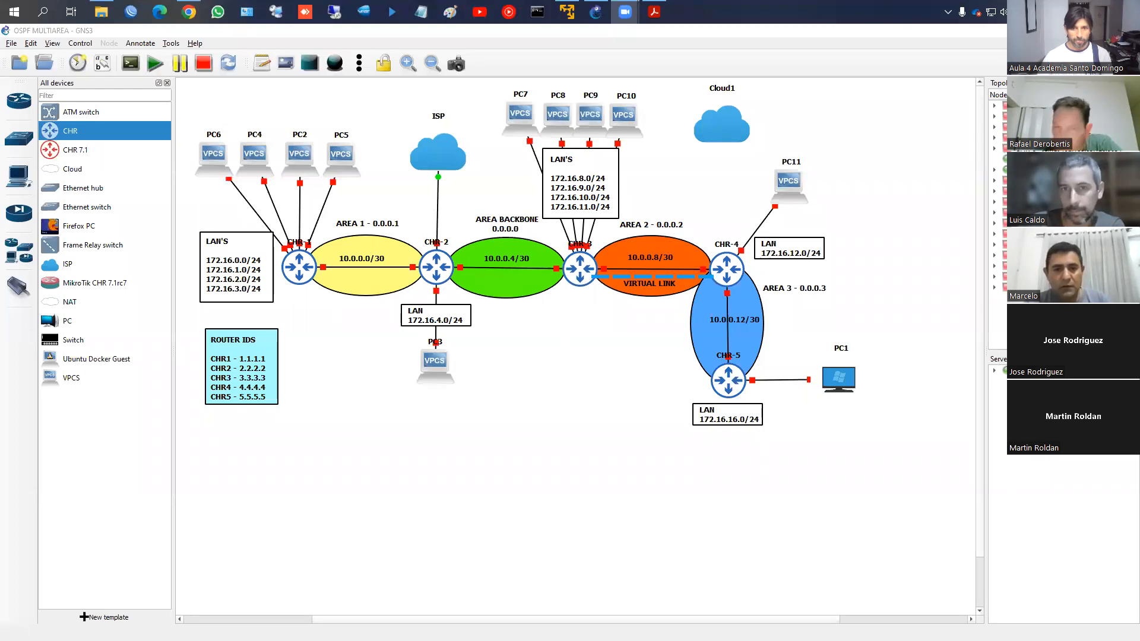
{"action": "left_click", "coordinate": [1072, 30]}
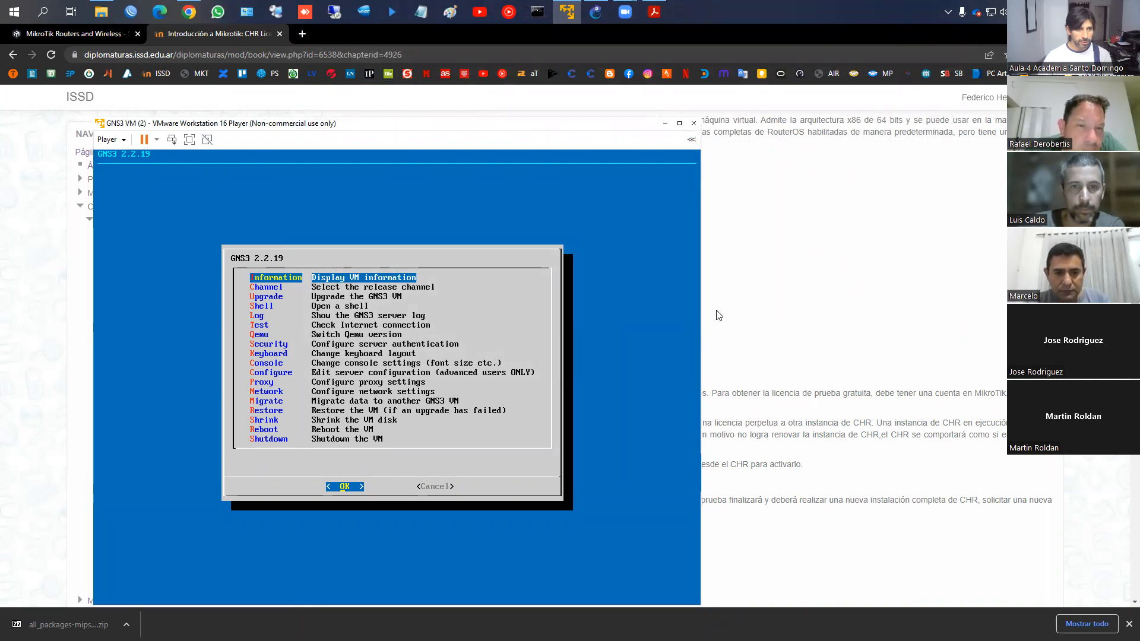
Show the GNS3 VM information and highlight its SSH and Web-UI addresses at 192.168.63.128
{"action": "key", "text": "Return"}
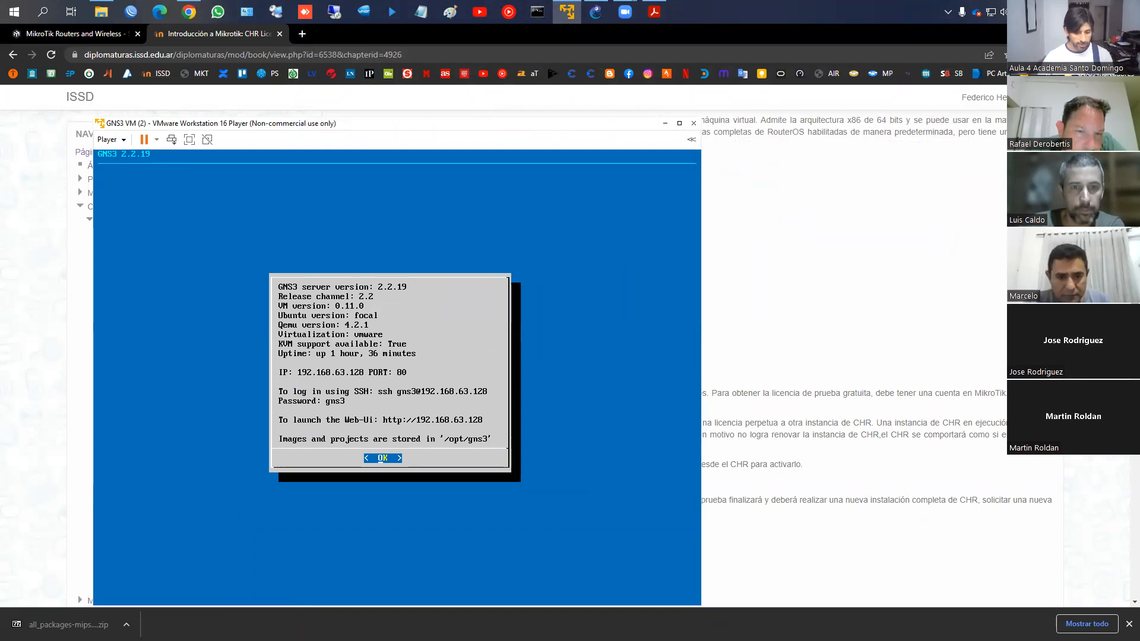
{"action": "key", "text": "Return"}
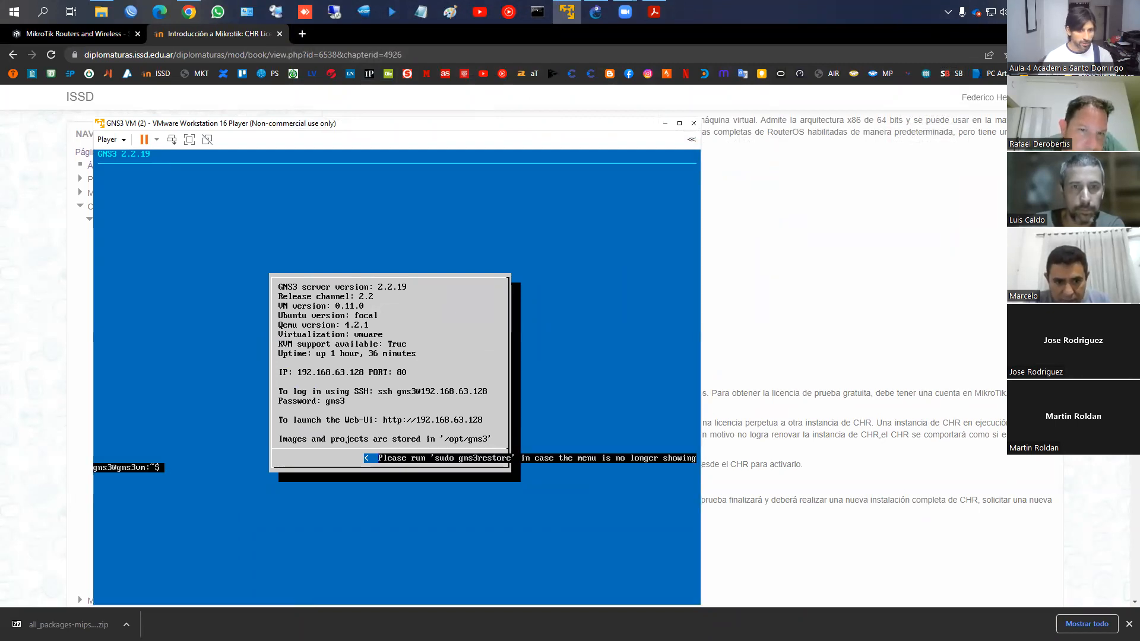
{"action": "key", "text": "alt+Tab"}
{"action": "key", "text": "alt+Tab"}
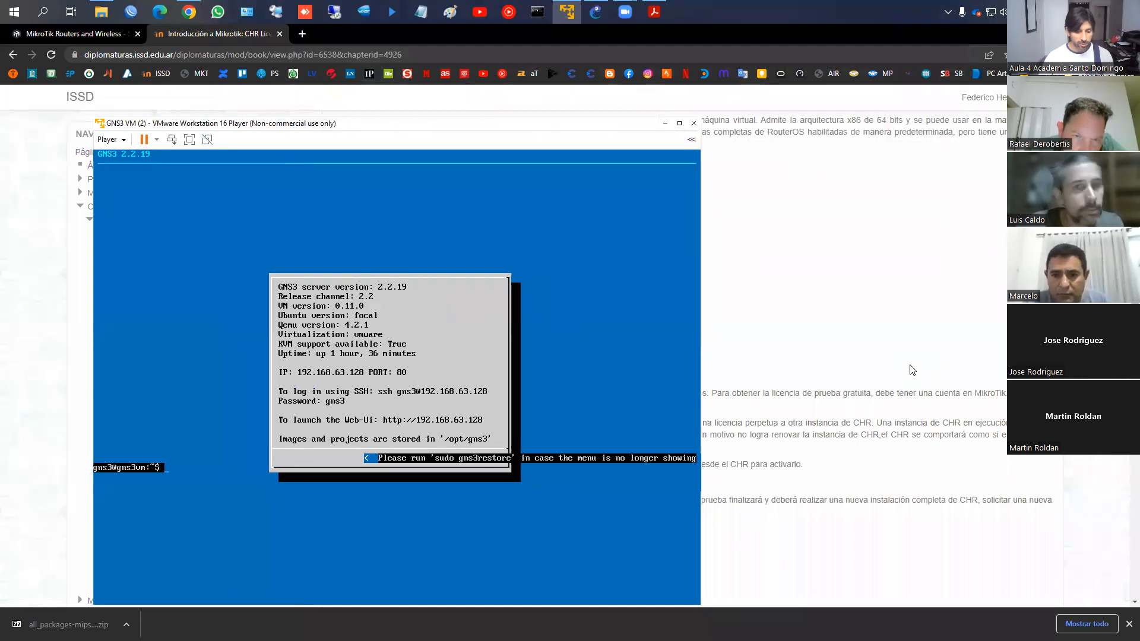
{"action": "left_click_drag", "start_coordinate": [400, 374], "coordinate": [494, 407]}
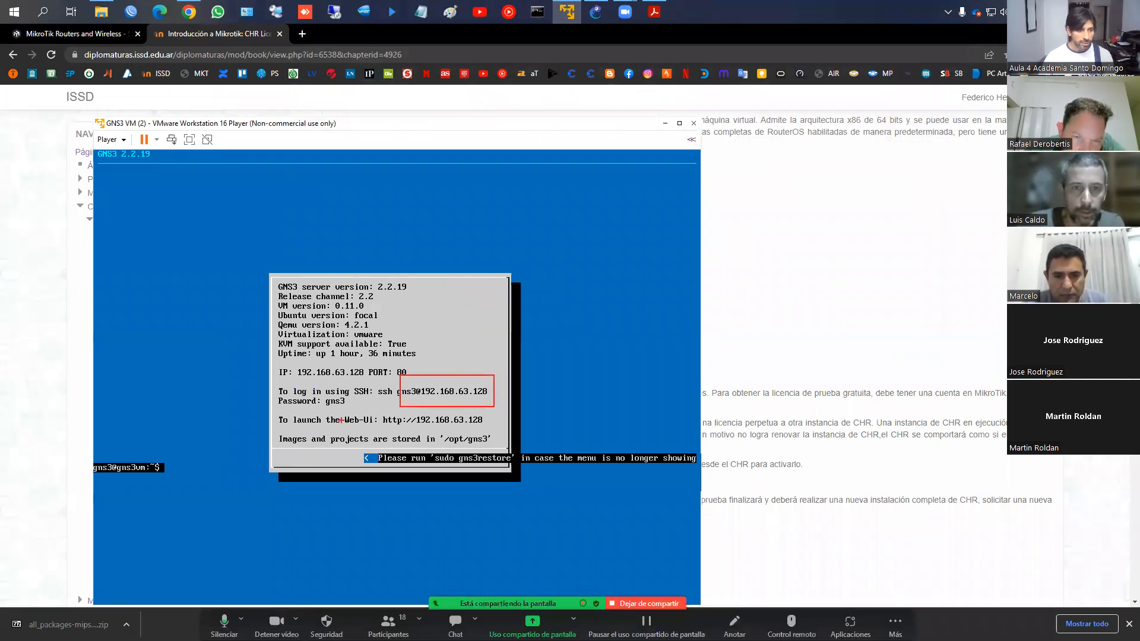
{"action": "left_click_drag", "start_coordinate": [340, 414], "coordinate": [498, 429]}
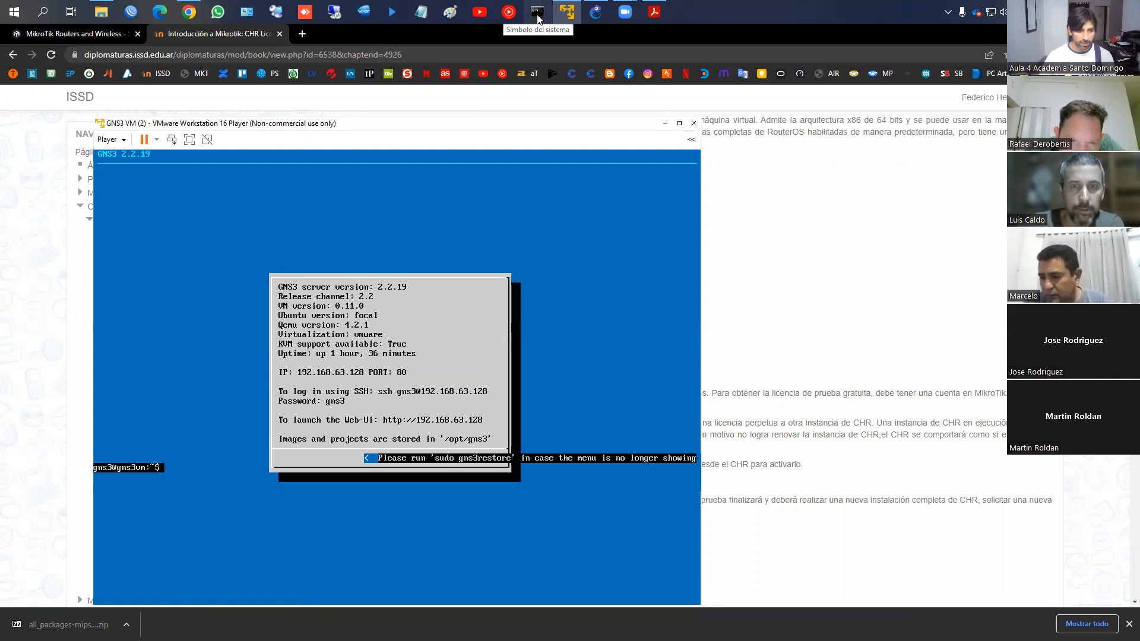
Ping the GNS3 VM at 192.168.63.128 from a Windows command prompt
{"action": "left_click", "coordinate": [537, 14]}
{"action": "type", "text": "pnig"}
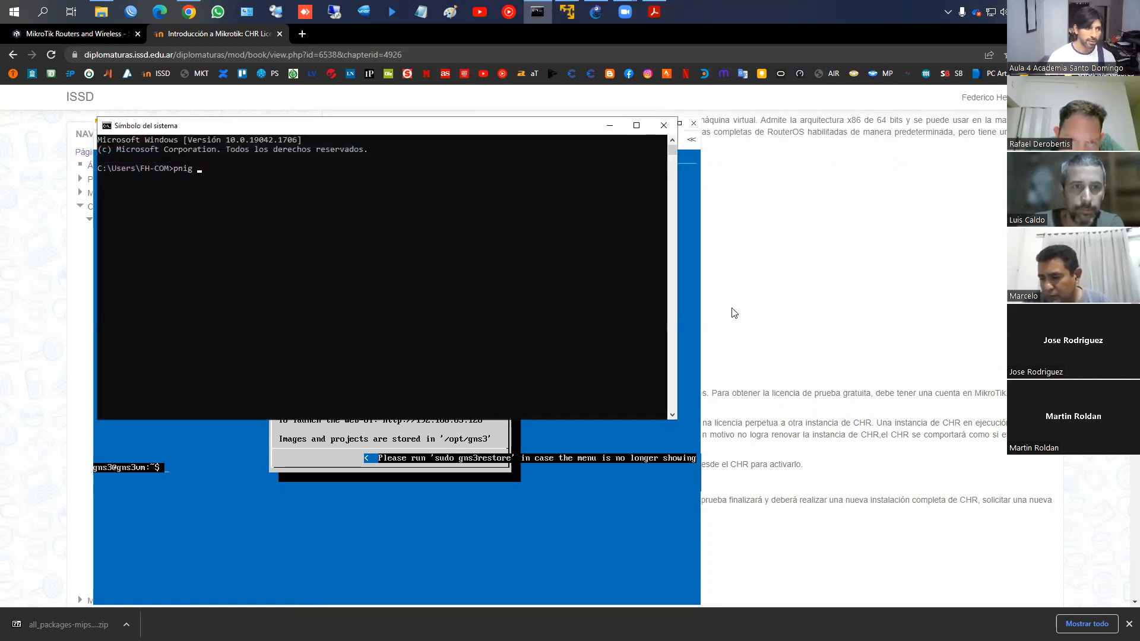
{"action": "key", "text": "BackSpace"}
{"action": "key", "text": "BackSpace"}
{"action": "type", "text": "ing 192.168.63.128"}
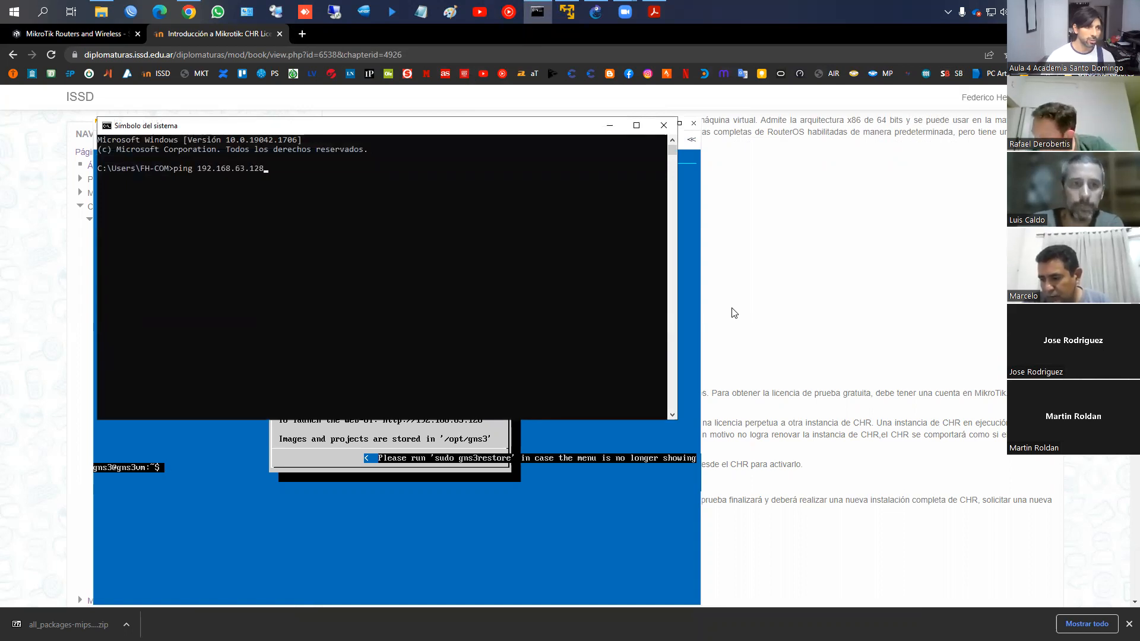
{"action": "key", "text": "Return"}
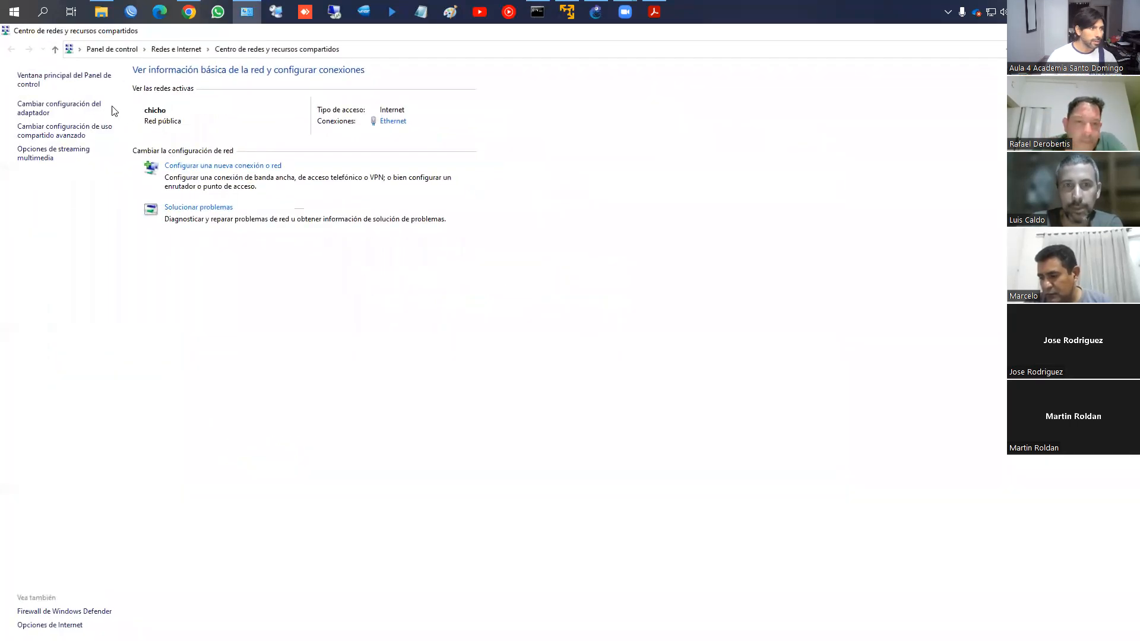
Inspect the VMware VMnet1 network adapter in the adapter settings, then close the list
{"action": "left_click", "coordinate": [63, 104]}
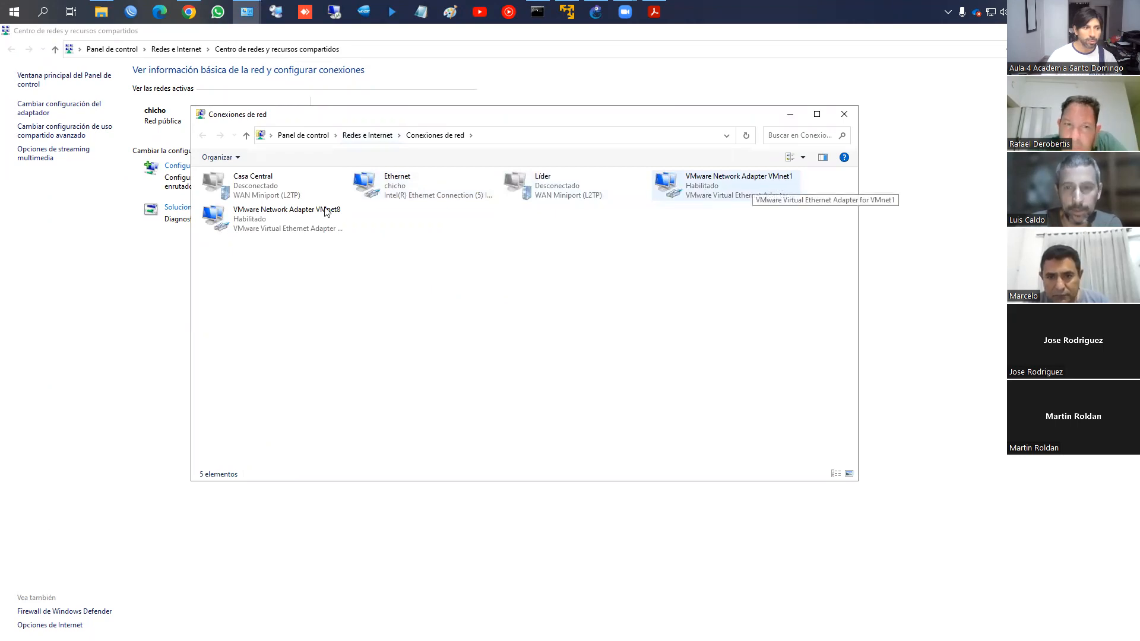
{"action": "left_click", "coordinate": [703, 189]}
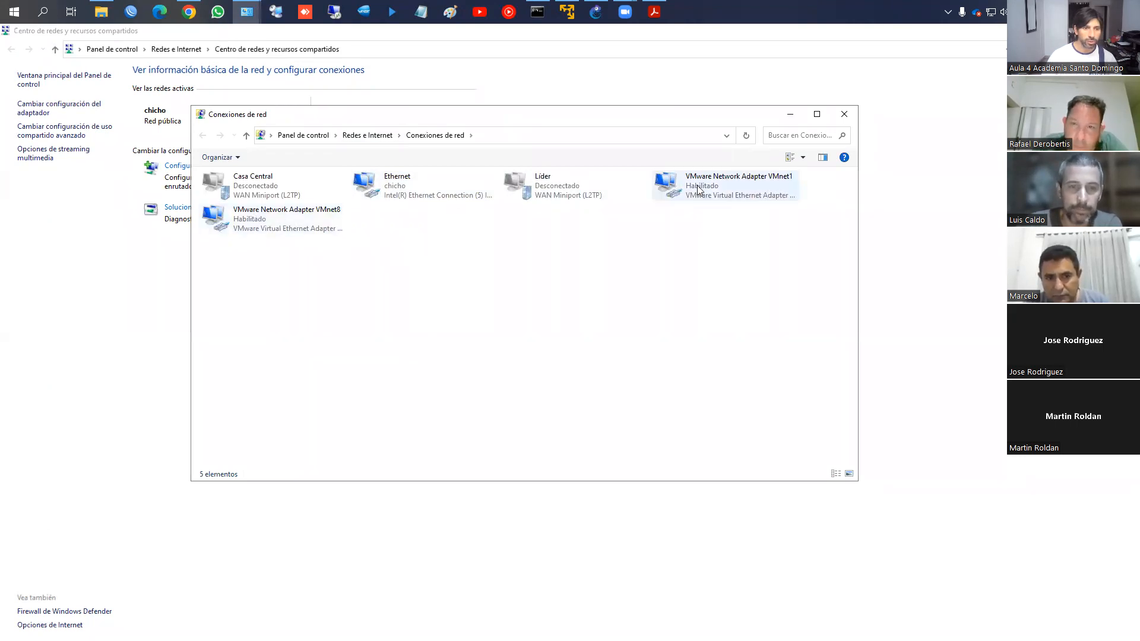
{"action": "right_click", "coordinate": [698, 185]}
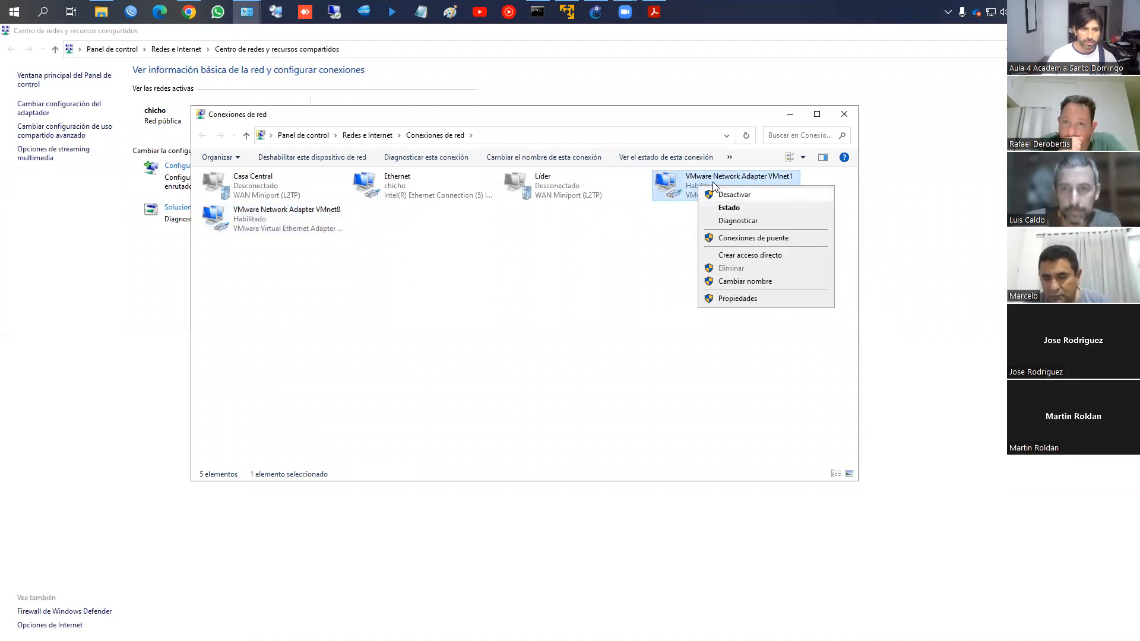
{"action": "left_click", "coordinate": [844, 114]}
Re-run the ping to 192.168.63.128 in the command prompt
{"action": "key", "text": "alt+Tab"}
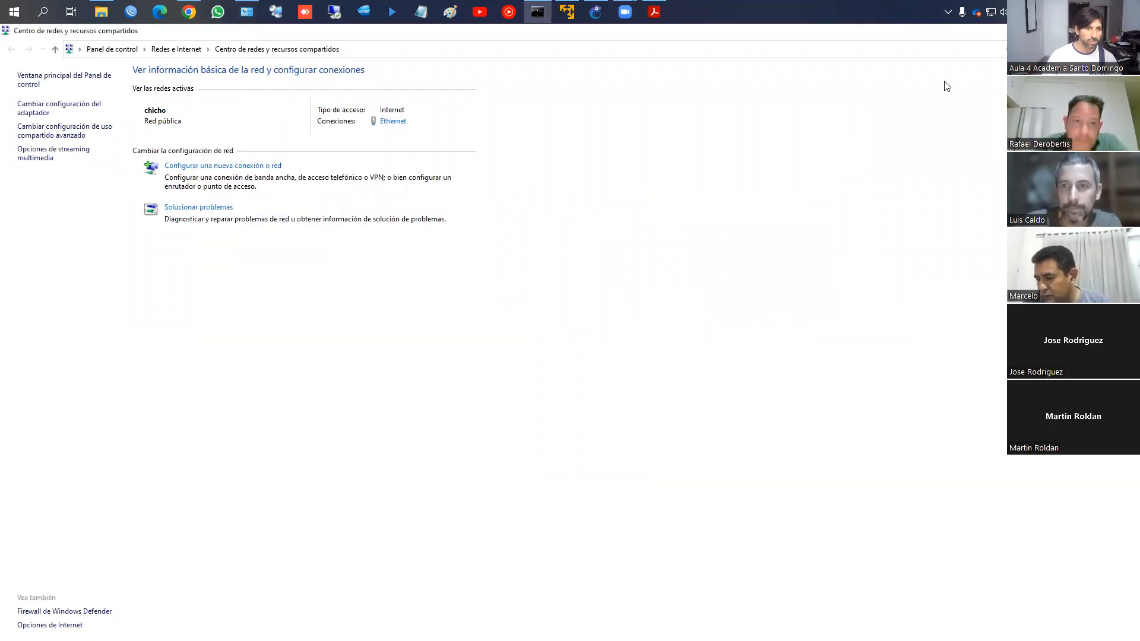
{"action": "key", "text": "Escape"}
{"action": "key", "text": "Up"}
{"action": "key", "text": "Return"}
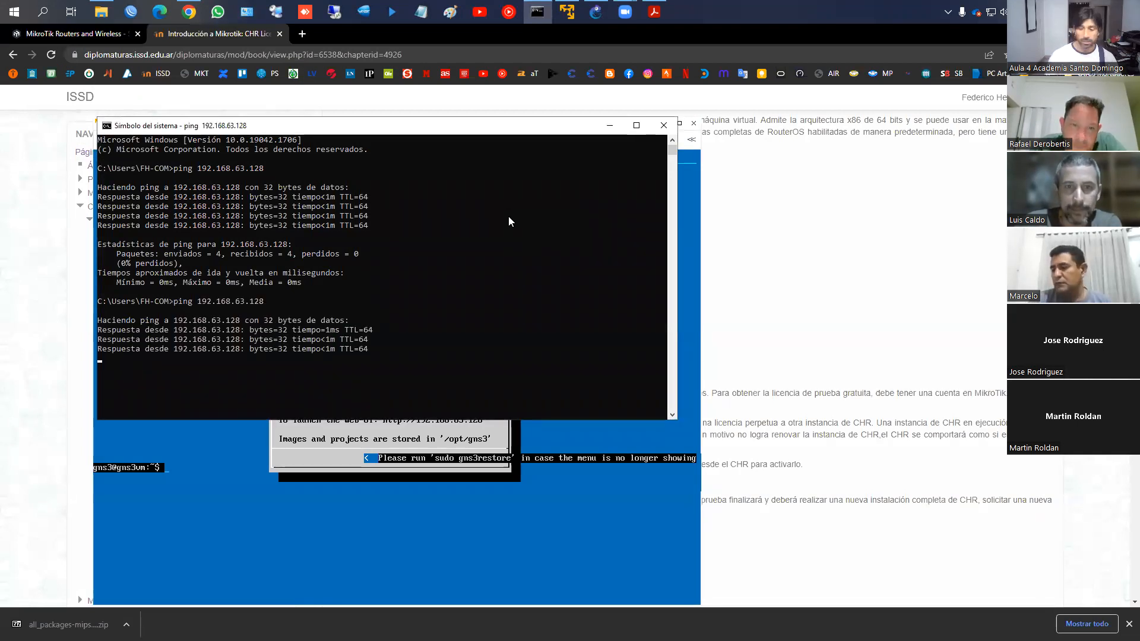
Hide the command prompt and browser and return to the GNS3 OSPF MULTIAREA topology
{"action": "left_click", "coordinate": [663, 125]}
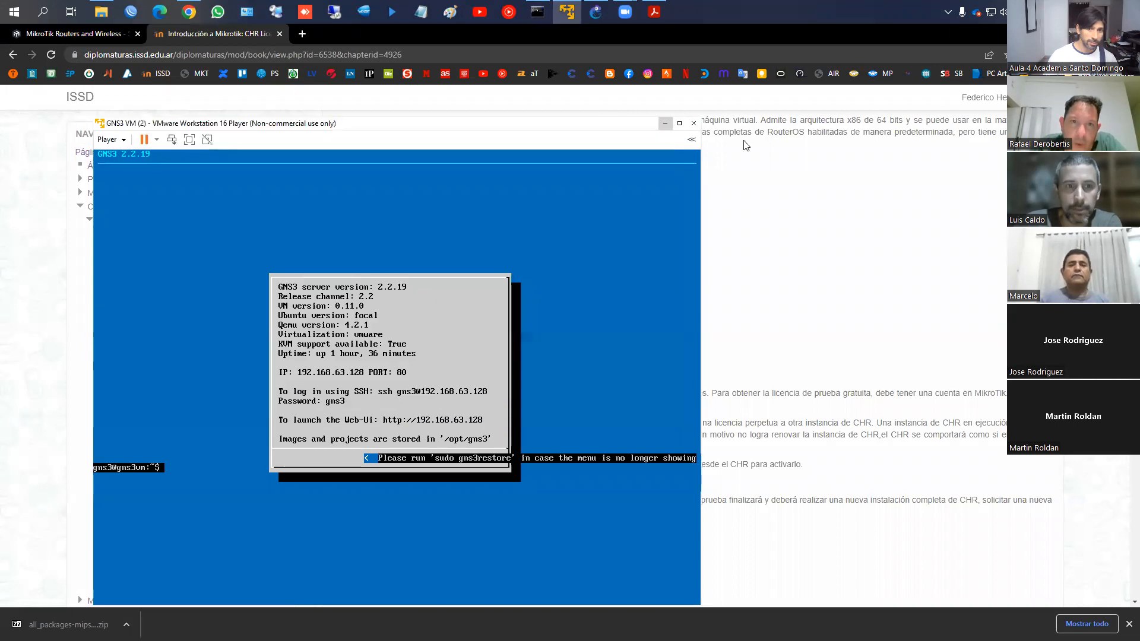
{"action": "left_click", "coordinate": [188, 12]}
{"action": "left_click", "coordinate": [189, 12]}
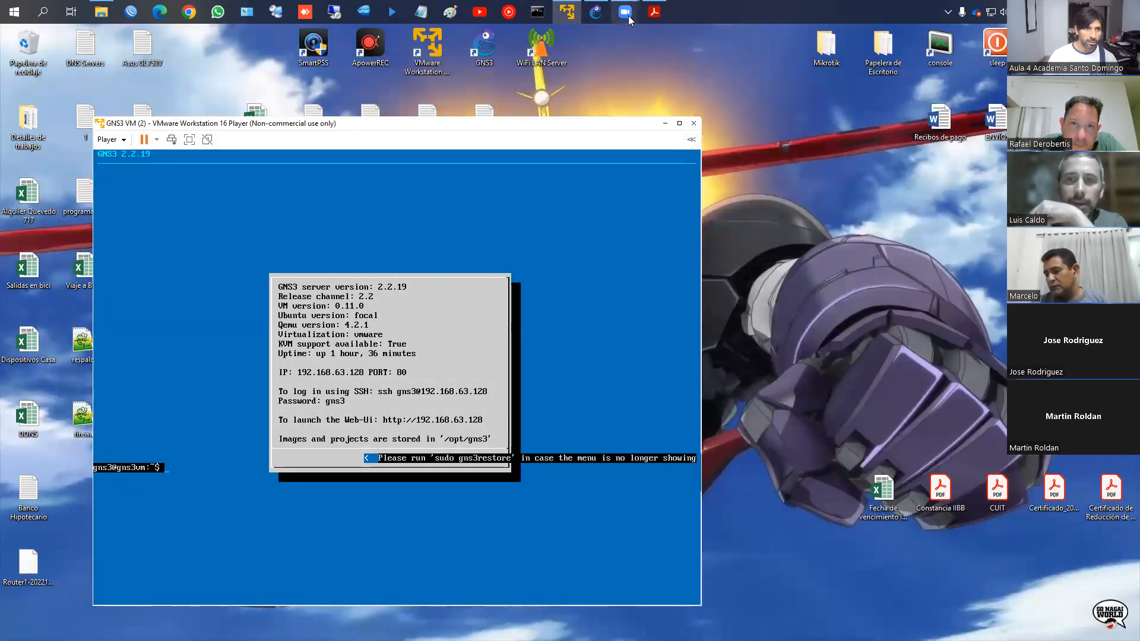
{"action": "left_click", "coordinate": [597, 12]}
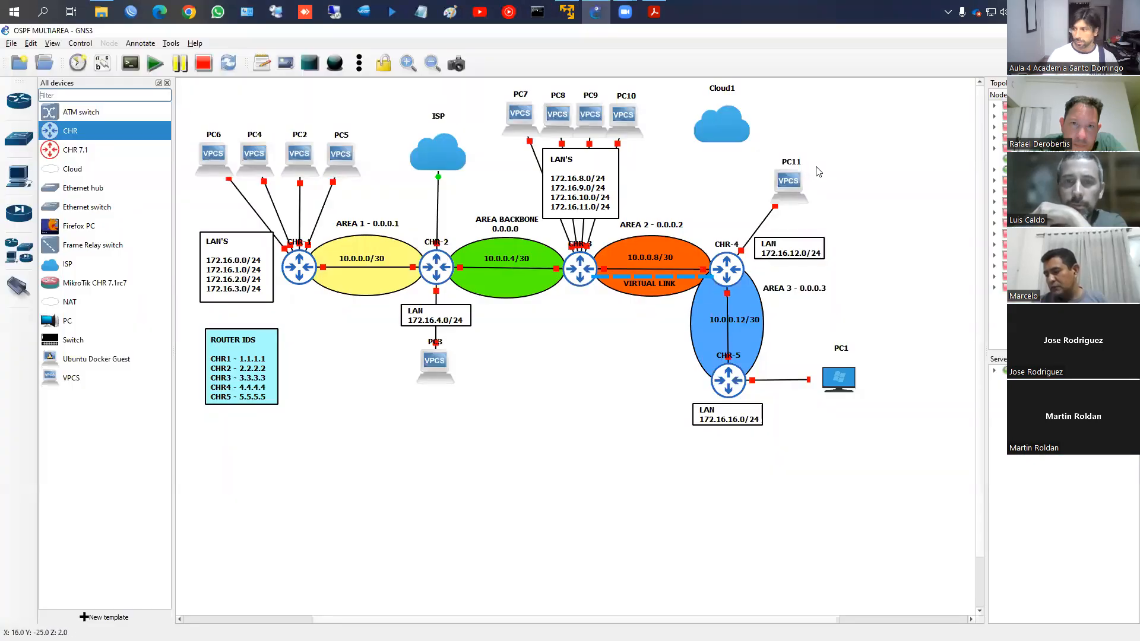